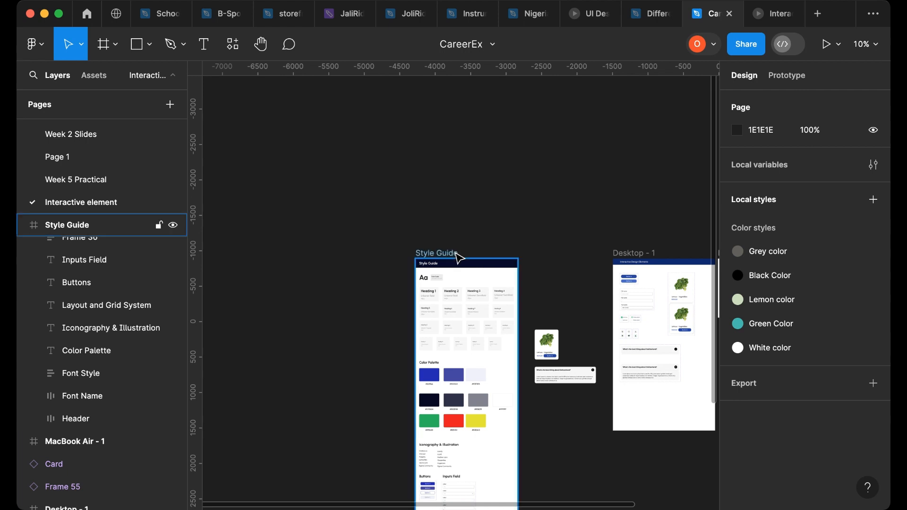
- Browse the Style Guide, Desktop - 1 and MacBook Air - 1 frames on the canvas
scroll(461, 257, up, 2)
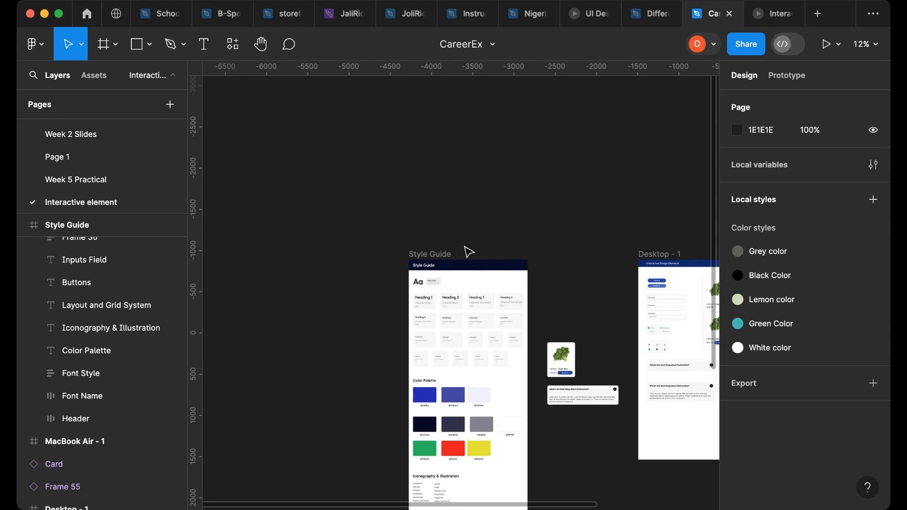
scroll(468, 251, down, 5)
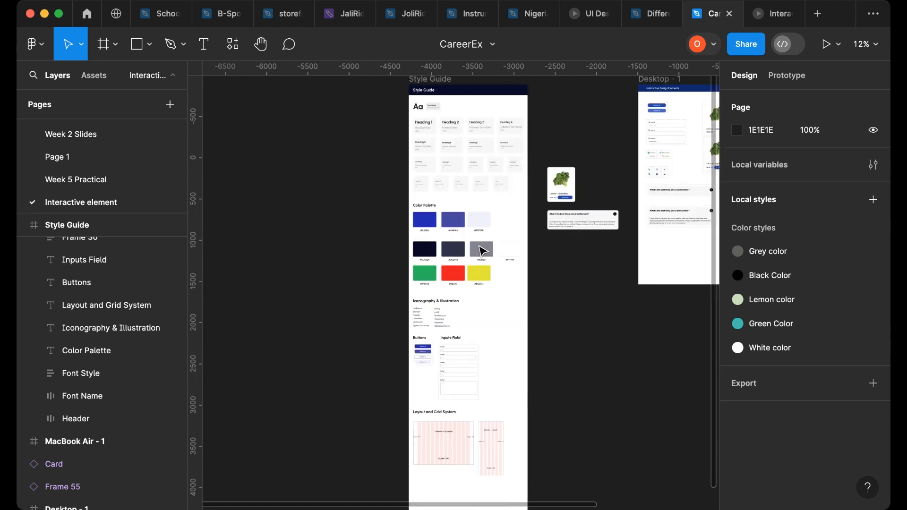
scroll(483, 258, up, 1)
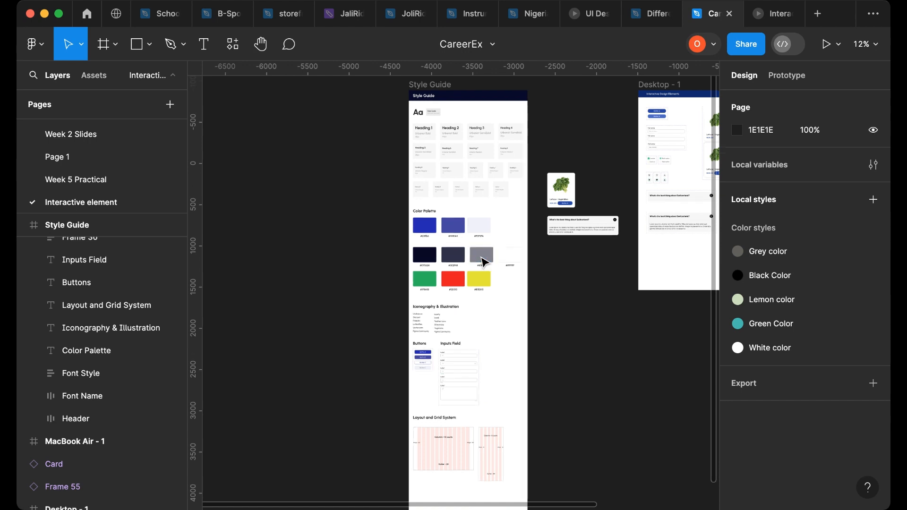
scroll(484, 261, right, 3)
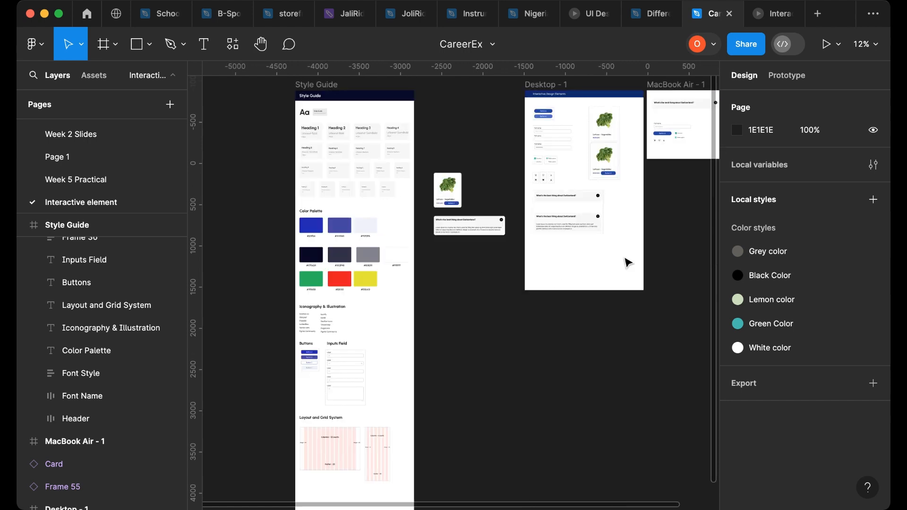
scroll(628, 260, left, 3)
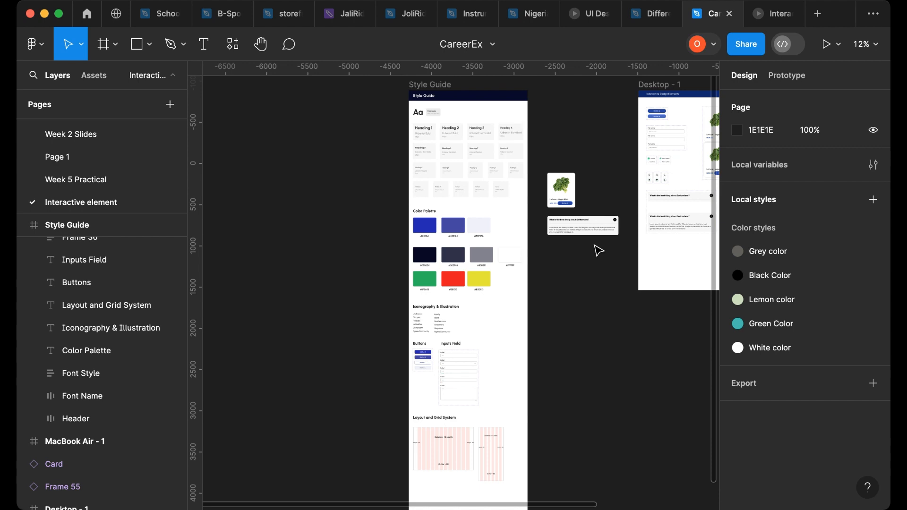
ctrl+scroll(599, 250, up, 3)
scroll(523, 254, right, 8)
scroll(526, 251, up, 2)
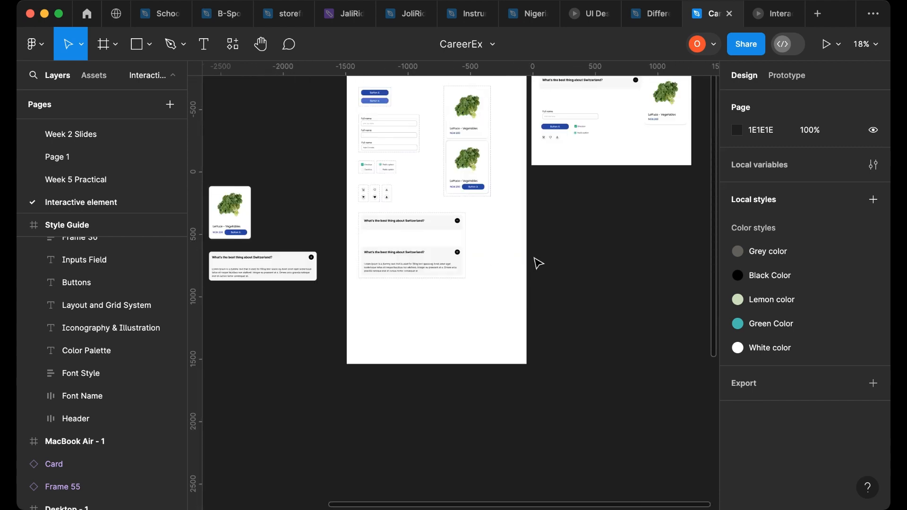
scroll(538, 263, up, 3)
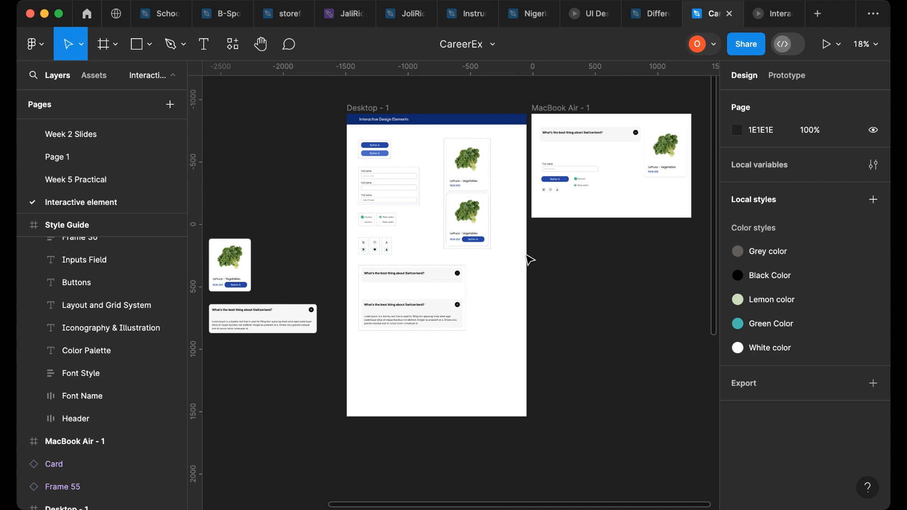
ctrl+scroll(442, 204, up, 4)
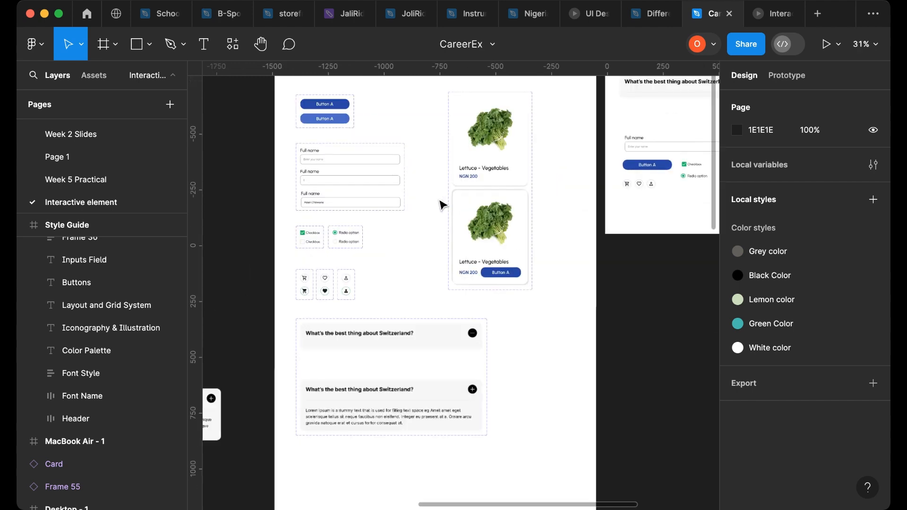
scroll(415, 220, up, 3)
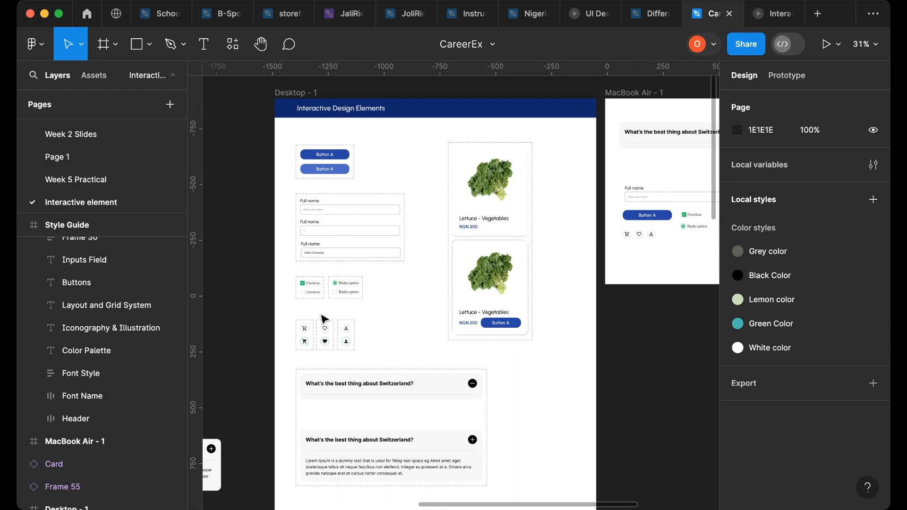
scroll(446, 302, down, 1)
scroll(446, 303, down, 5)
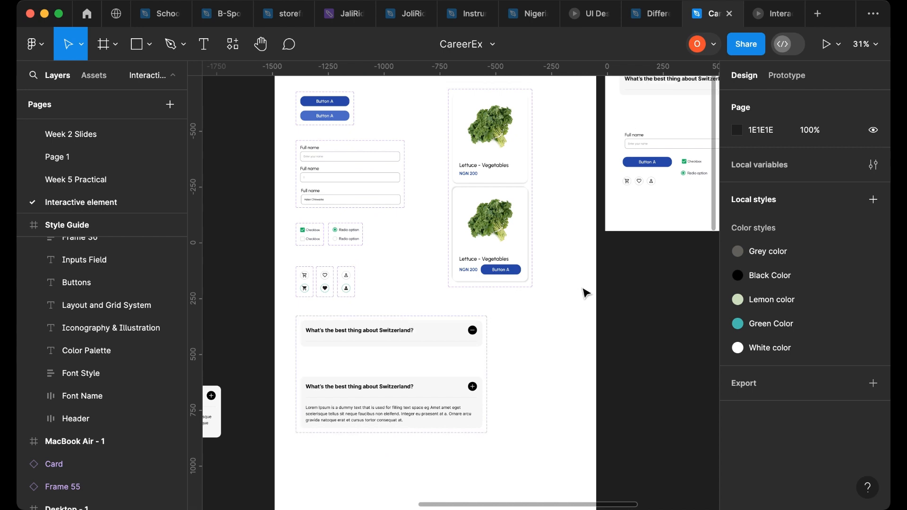
scroll(576, 284, up, 7)
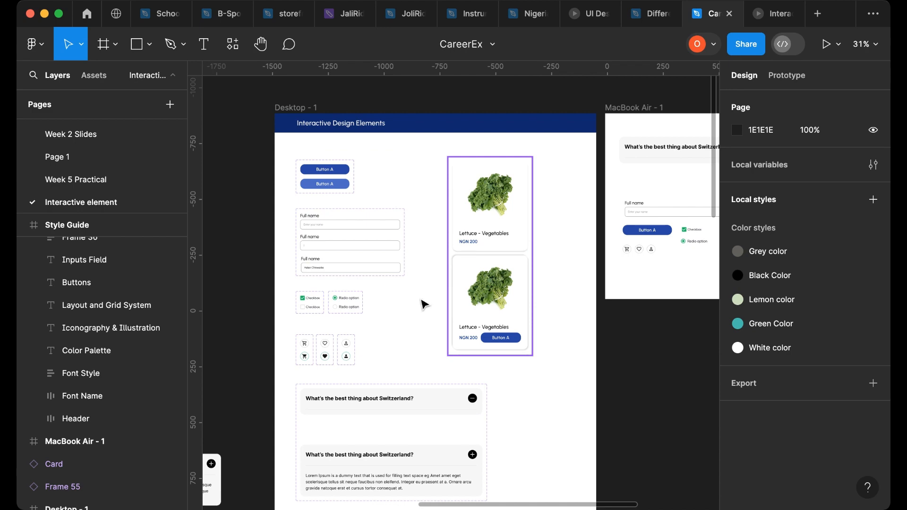
scroll(443, 303, right, 5)
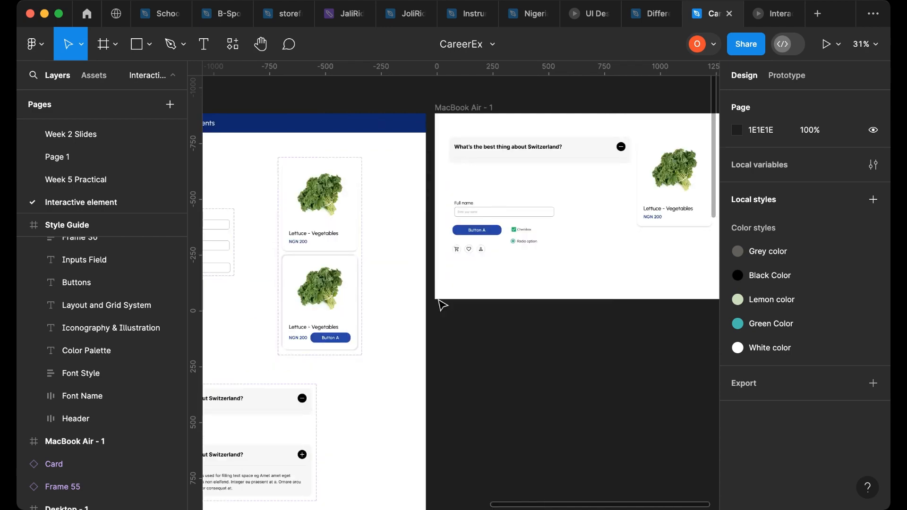
scroll(435, 304, left, 6)
scroll(423, 286, right, 7)
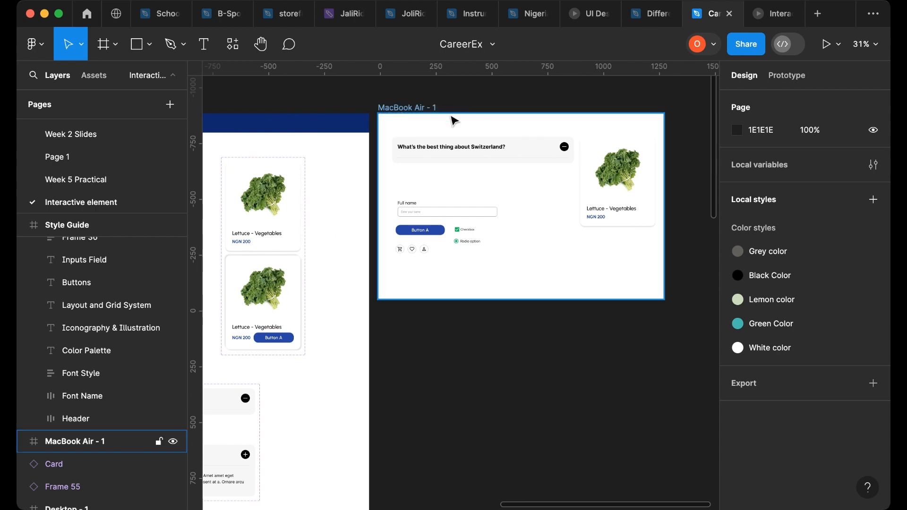
- Present the MacBook Air - 1 frame as a prototype
click(400, 111)
click(838, 45)
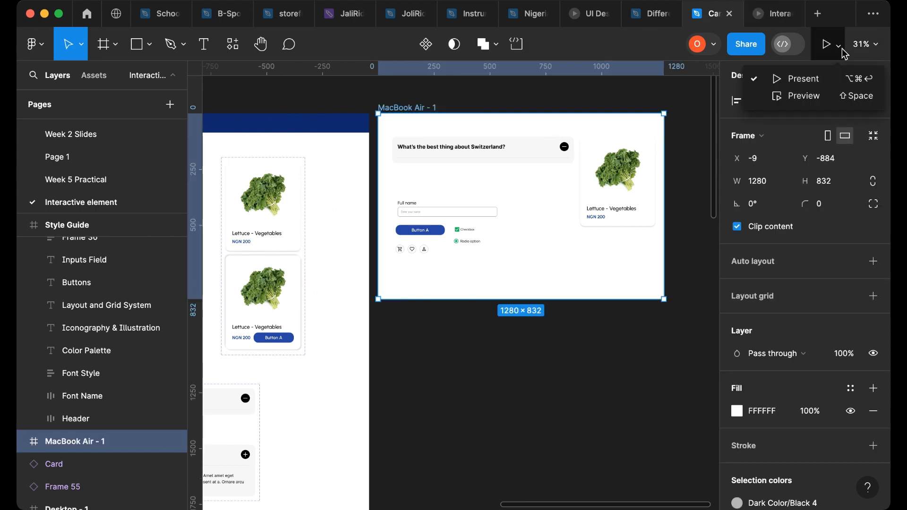
click(814, 79)
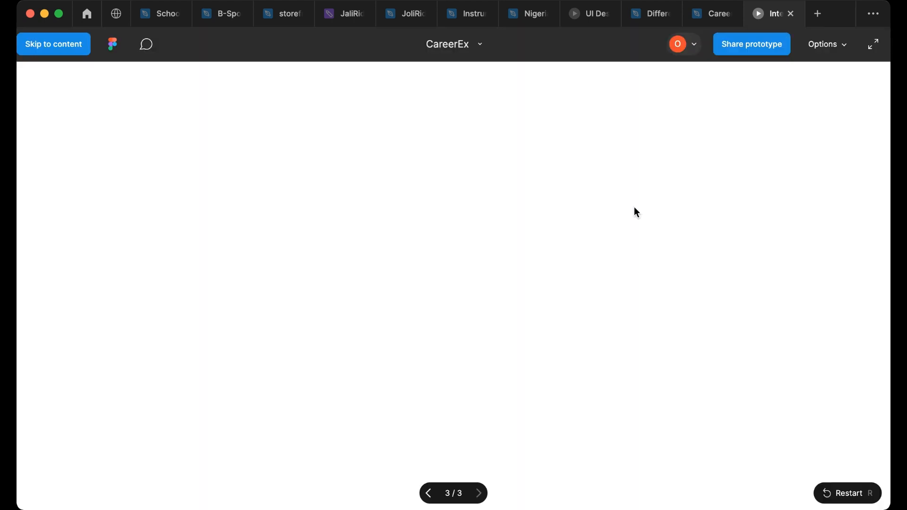
- Set the prototype view to Fit width and hide the Figma UI
click(825, 47)
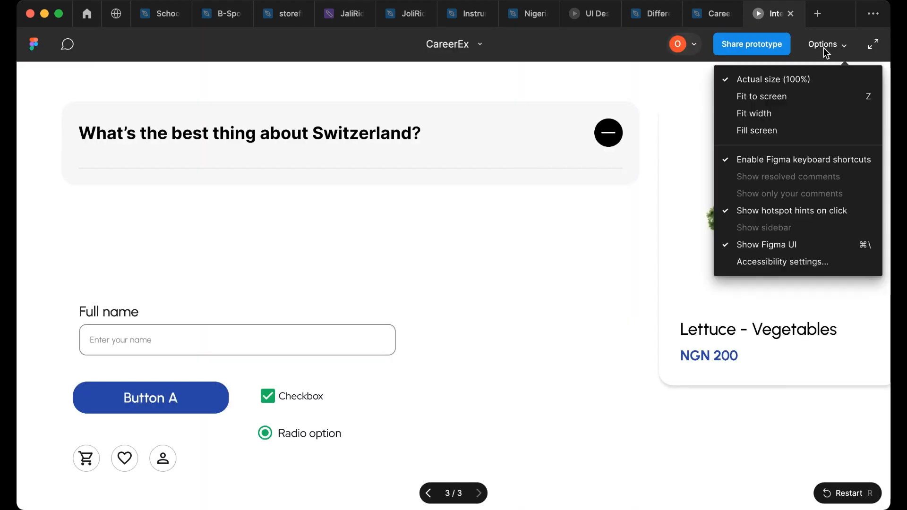
click(793, 116)
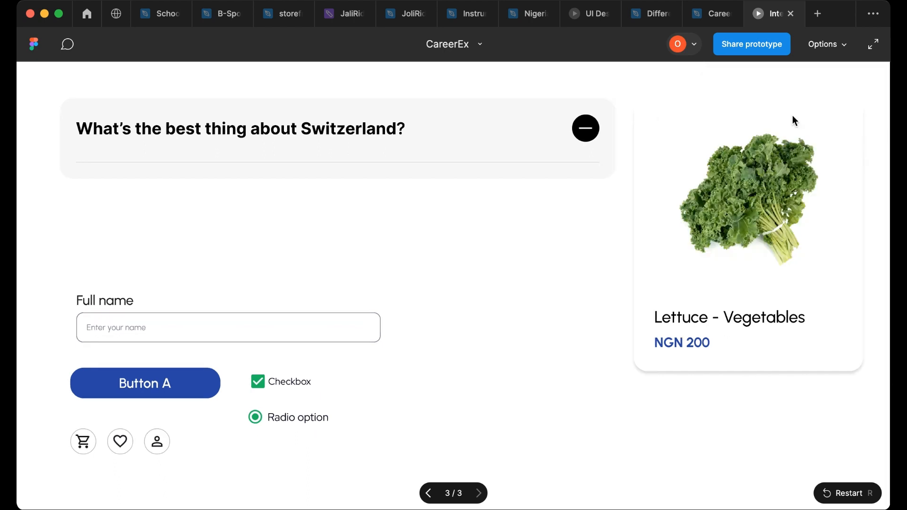
click(846, 47)
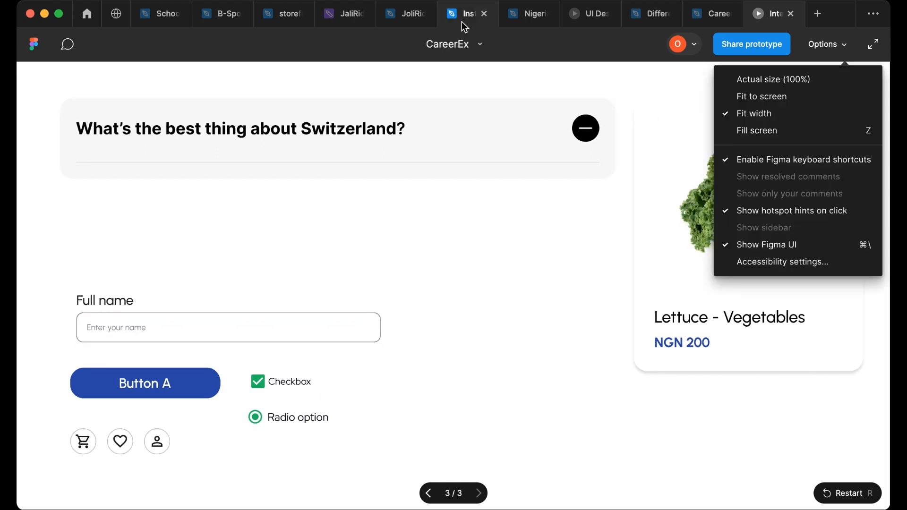
click(764, 246)
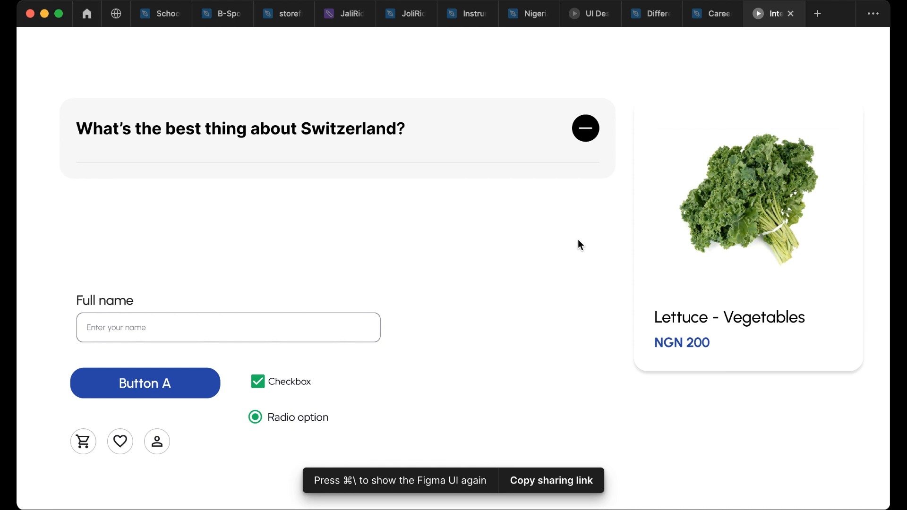
- Test the prototype's Full name field with a person's name, then toggle the checkbox and radio option
mouse_move(717, 243)
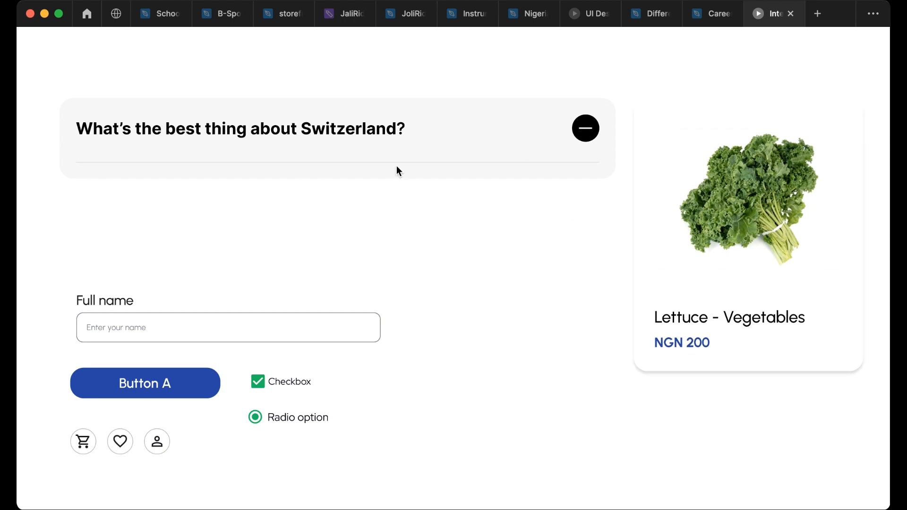
click(109, 331)
click(257, 386)
click(257, 385)
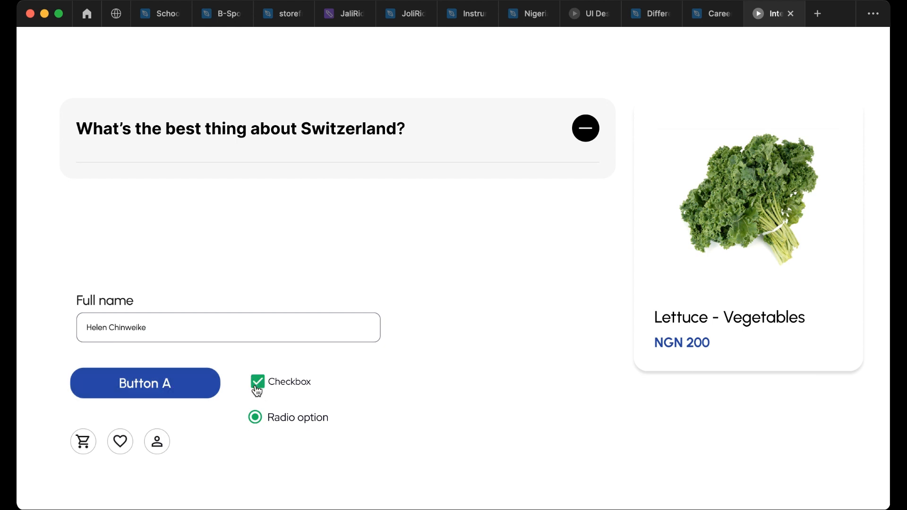
click(255, 423)
click(255, 423)
- Toggle the Switzerland question accordion open and closed in the prototype
click(587, 136)
click(588, 135)
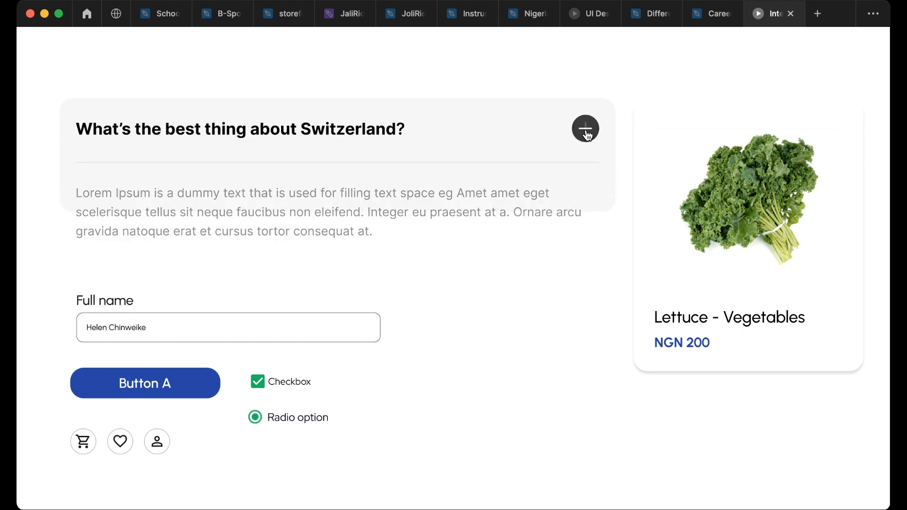
click(588, 135)
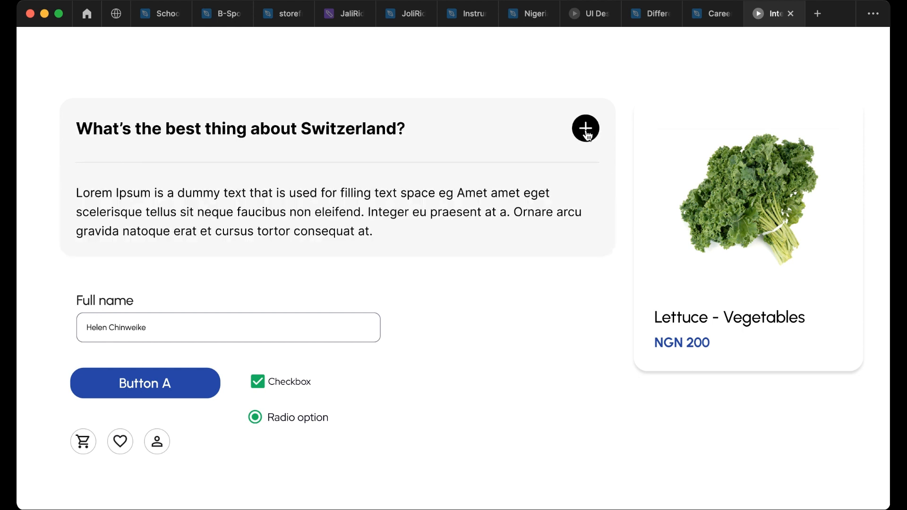
click(587, 135)
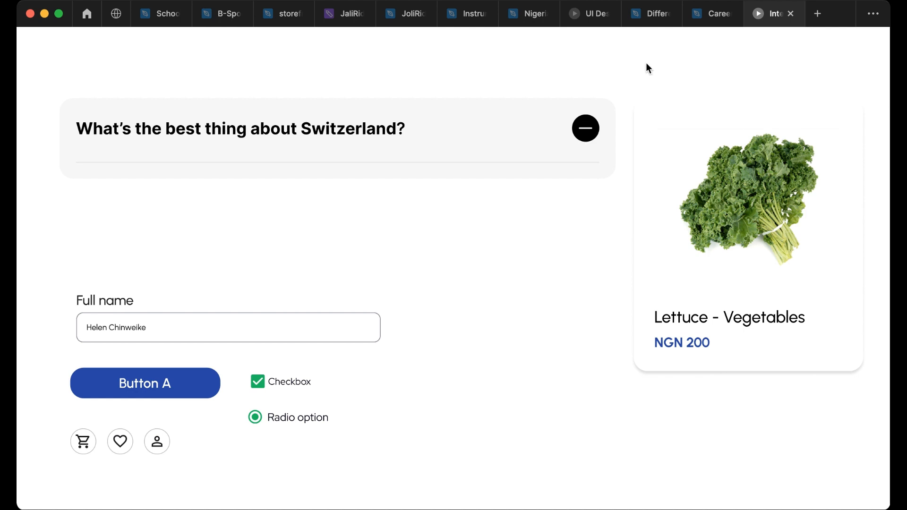
- Return to the editor and widen the lettuce product card component to about 886 px
key(ctrl+shift+Tab)
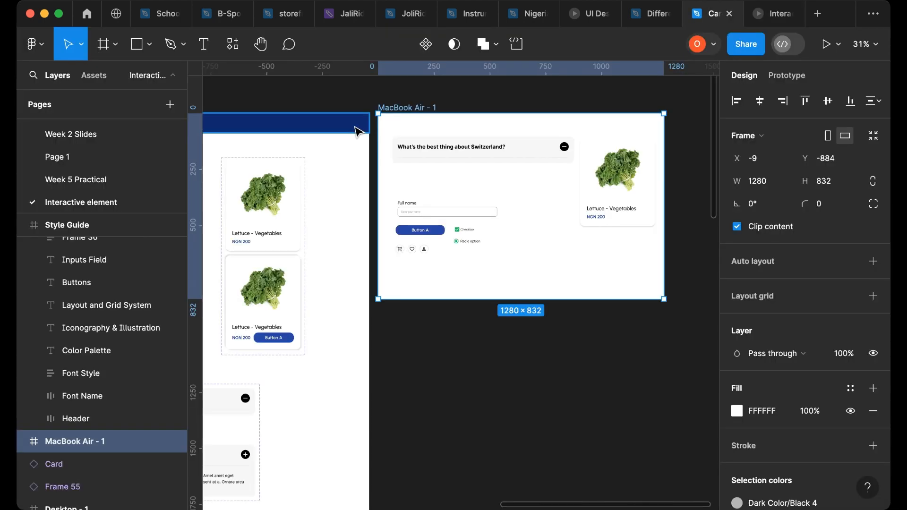
scroll(349, 317, left, 5)
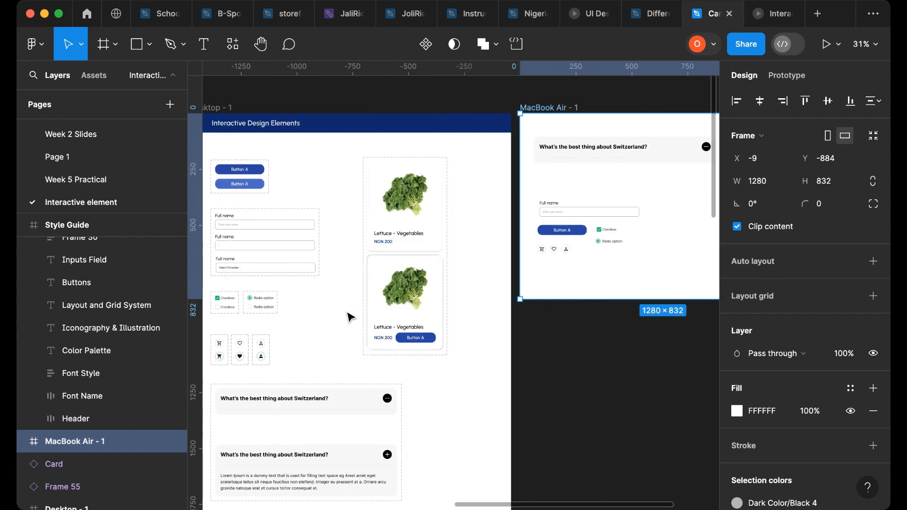
scroll(349, 317, left, 7)
scroll(355, 316, down, 5)
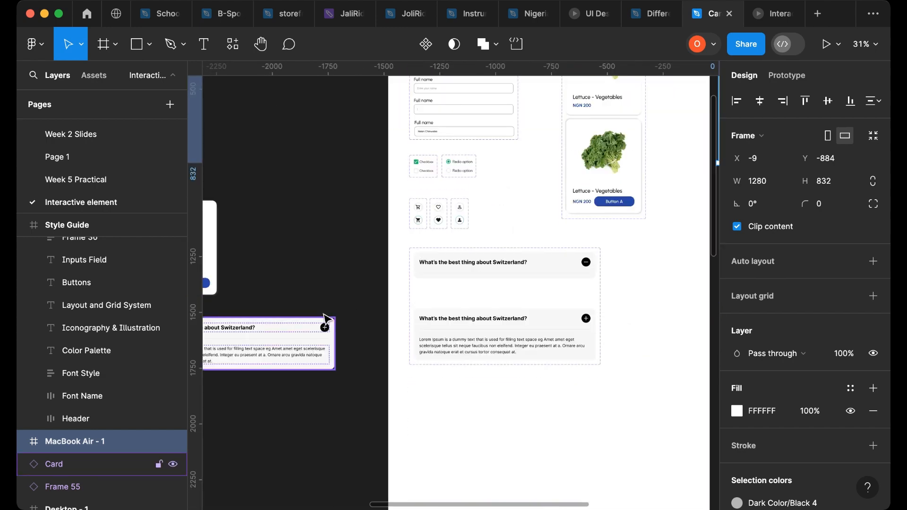
scroll(326, 319, up, 2)
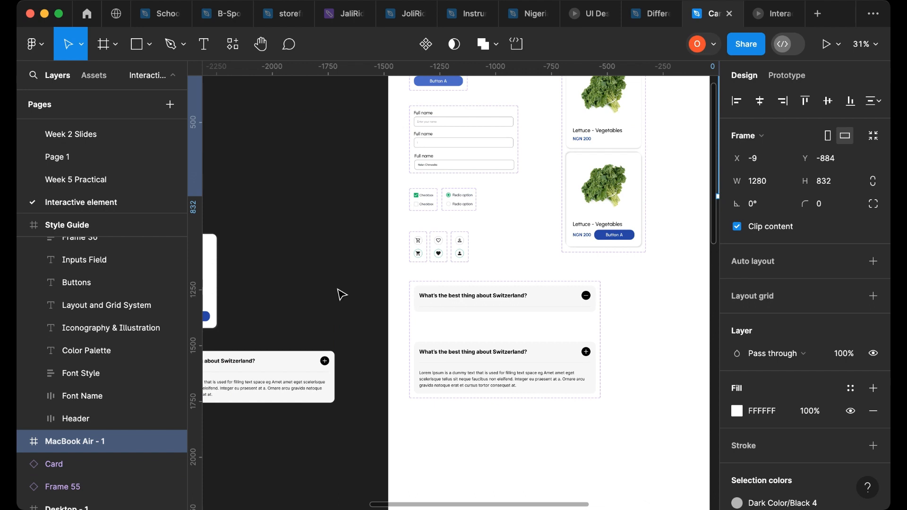
scroll(304, 290, left, 4)
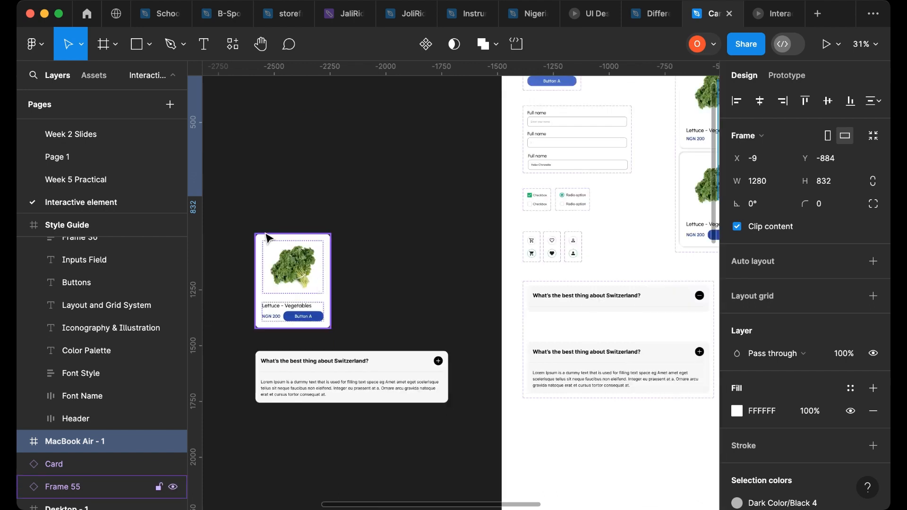
click(297, 238)
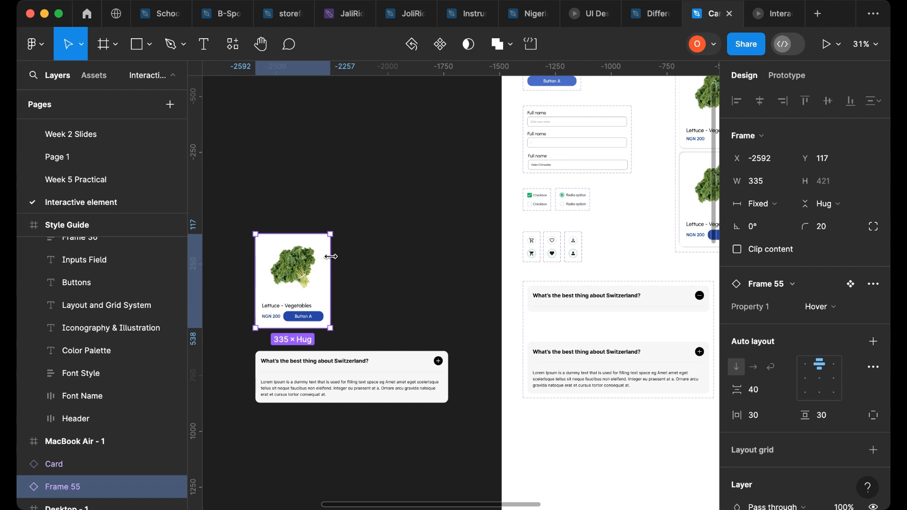
drag(330, 257, 454, 273)
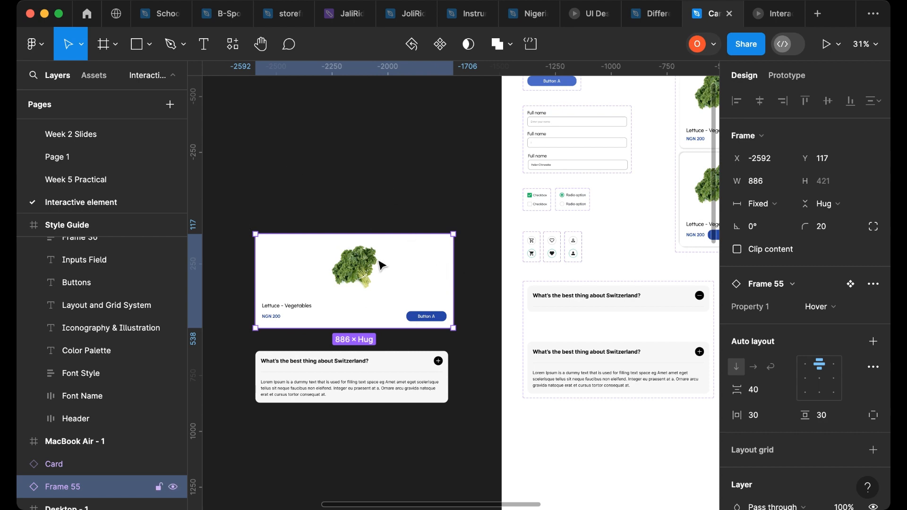
- Widen the Switzerland accordion Card component to about 933 px
scroll(363, 264, down, 5)
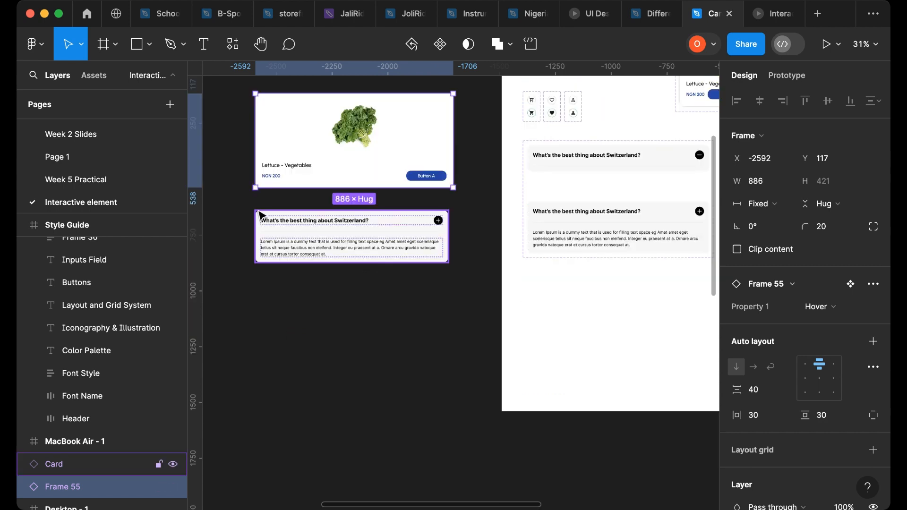
click(276, 214)
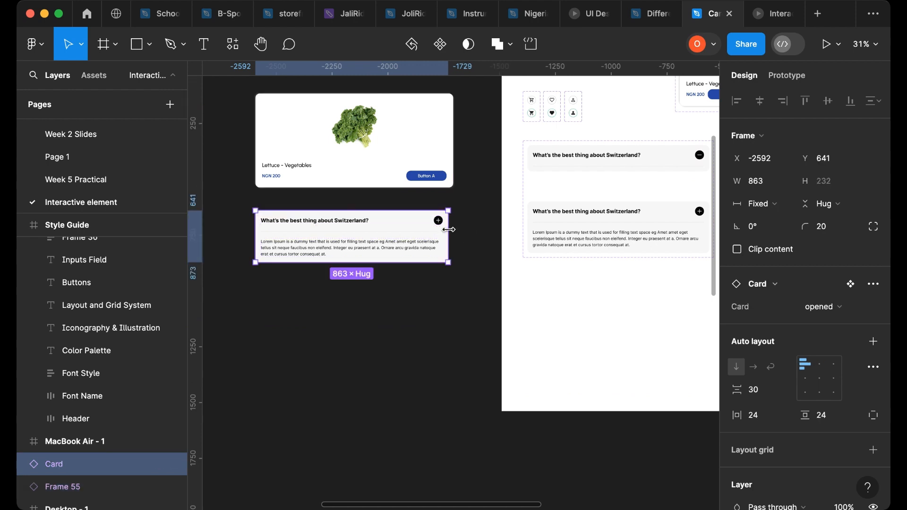
drag(474, 233, 466, 255)
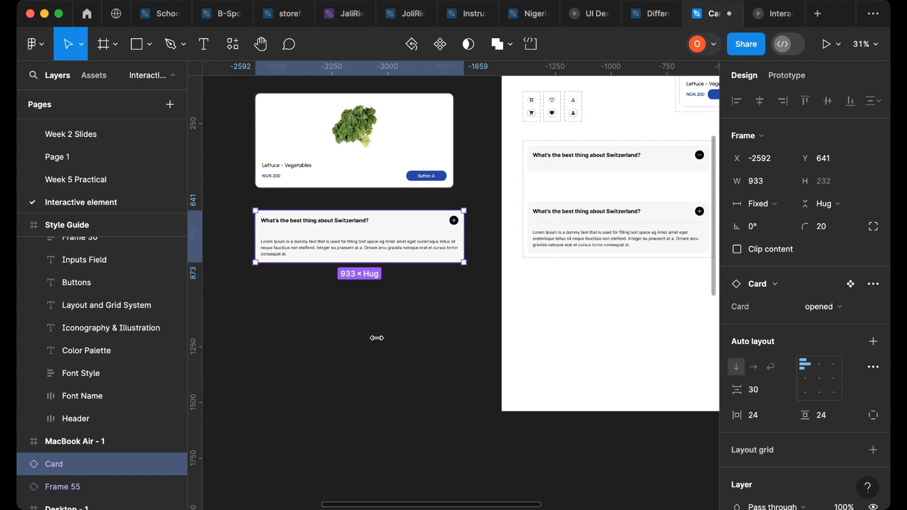
scroll(383, 335, down, 3)
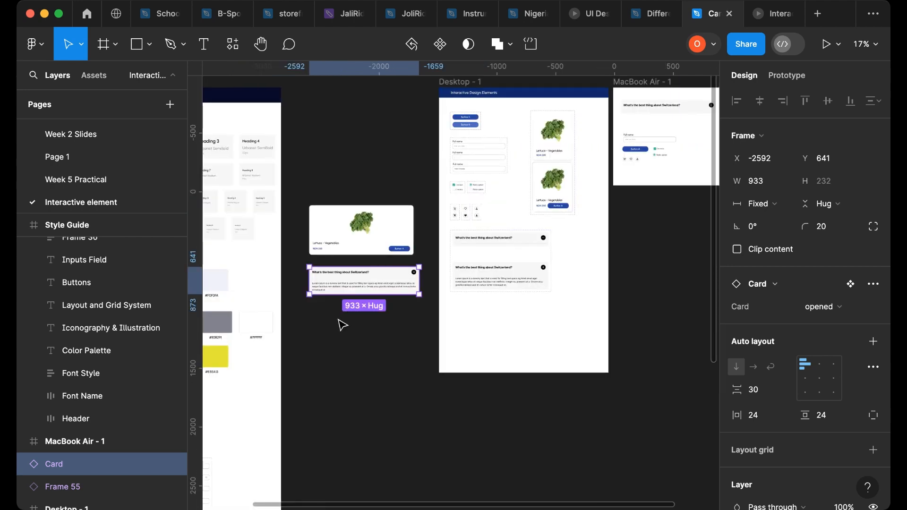
- Move the MacBook Air frame up and to the left on the canvas
scroll(345, 323, left, 5)
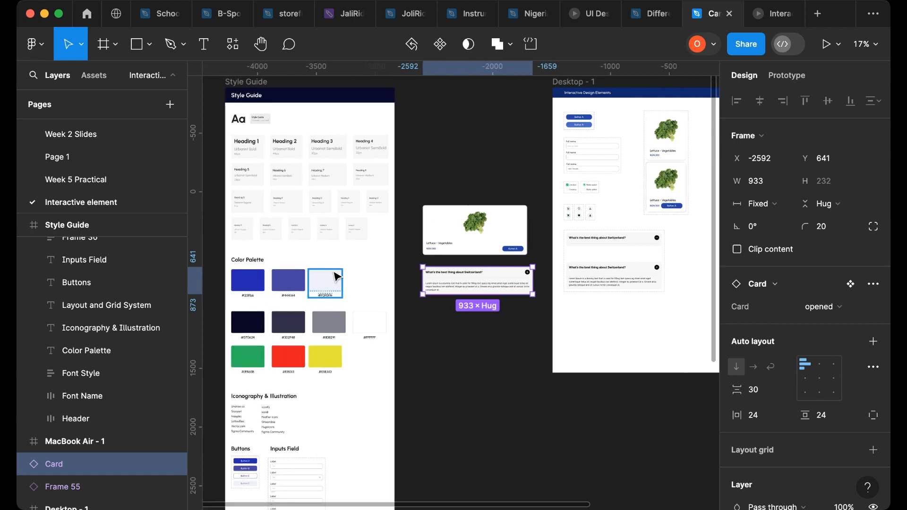
scroll(365, 273, right, 10)
scroll(366, 276, up, 4)
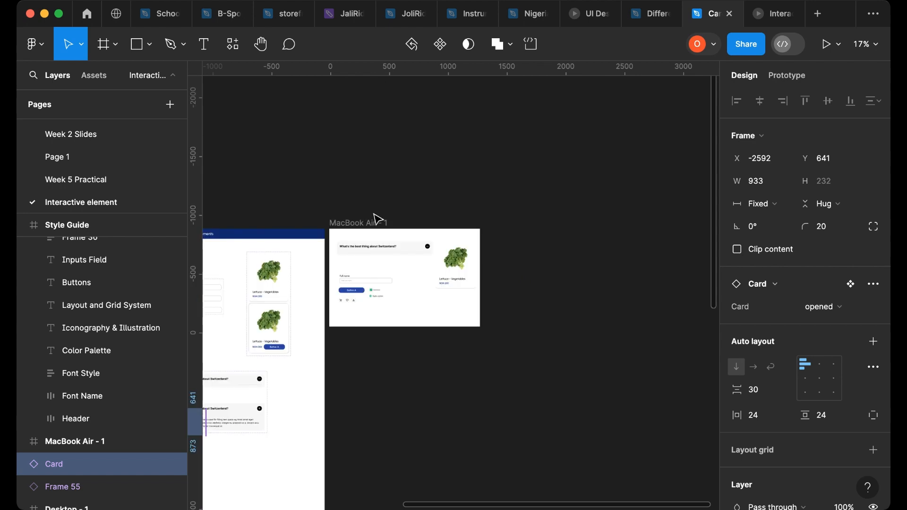
drag(401, 290, 254, 182)
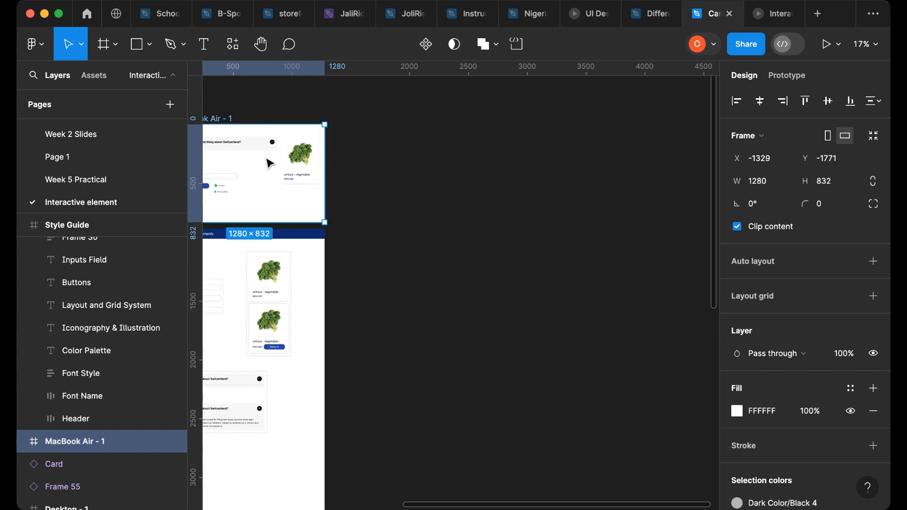
- Create a new frame using the Desktop preset at 1440 × 1024
click(102, 44)
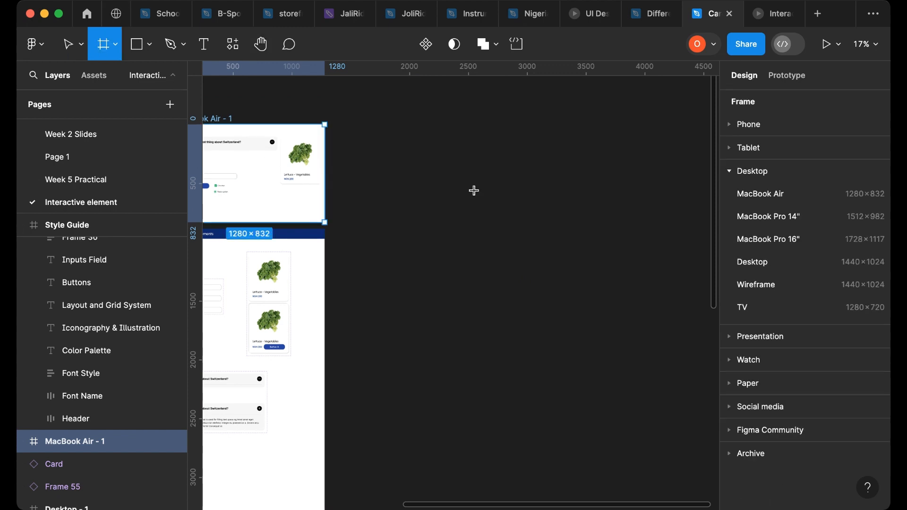
click(753, 262)
drag(438, 259, 434, 256)
- Rename the new frame to Interactive Design Elements
double_click(378, 216)
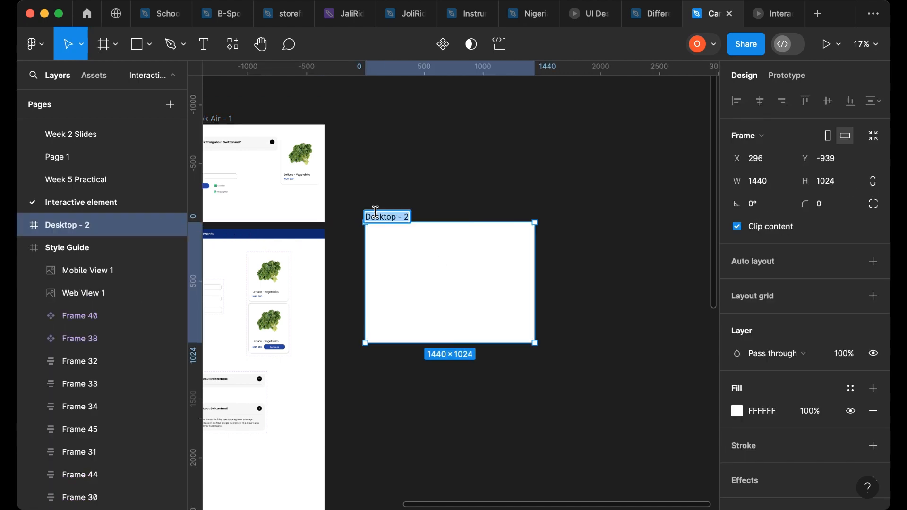
text(Interactive Des)
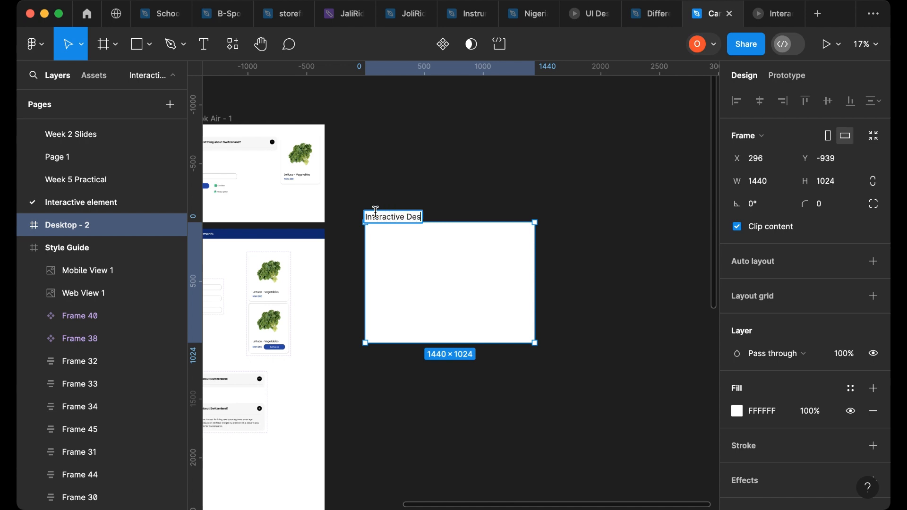
text(ign Elements)
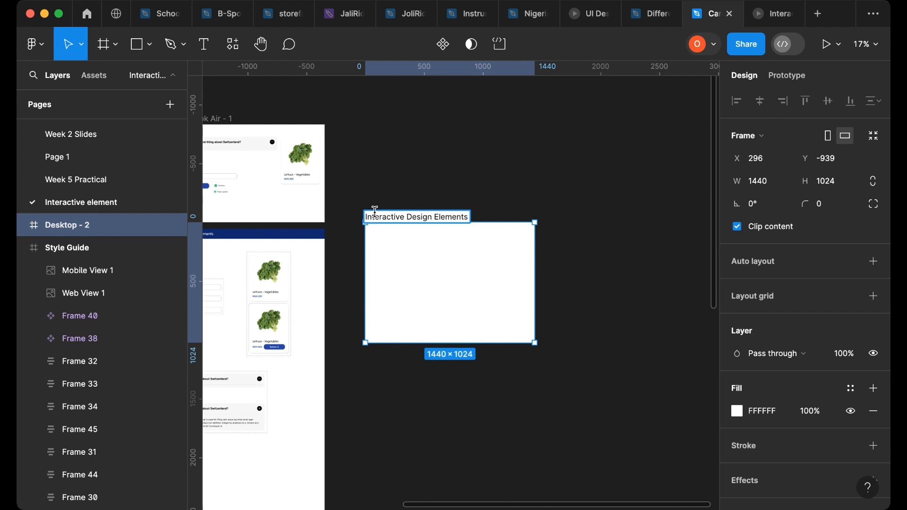
click(399, 207)
click(421, 257)
- Stretch the Interactive Design Elements frame's height to about 2479 px
scroll(421, 257, down, 1)
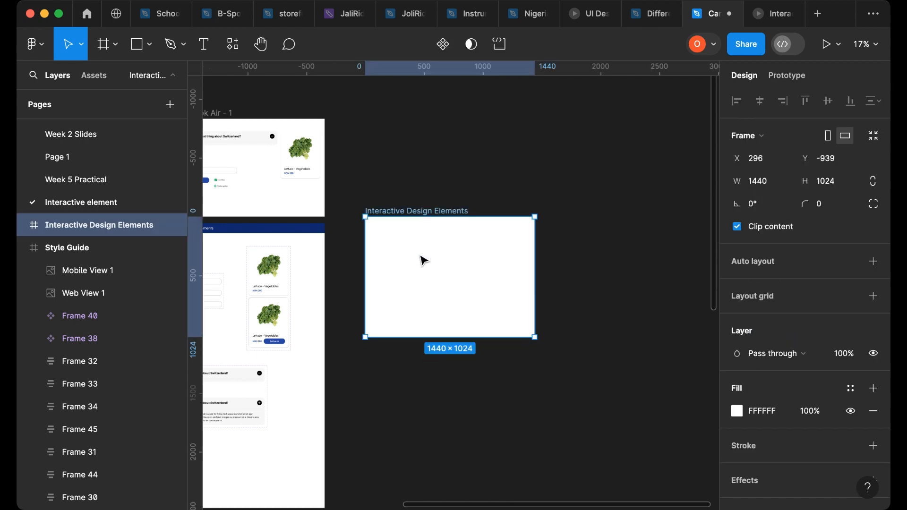
scroll(424, 260, down, 2)
drag(406, 253, 417, 423)
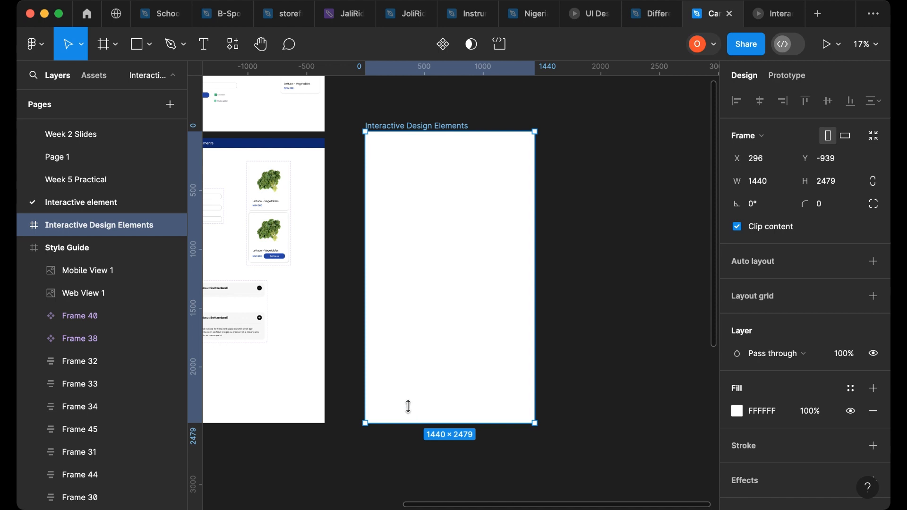
- Bring a copy of the blue title box from Desktop - 1 into the Interactive Design Elements frame
scroll(345, 340, left, 5)
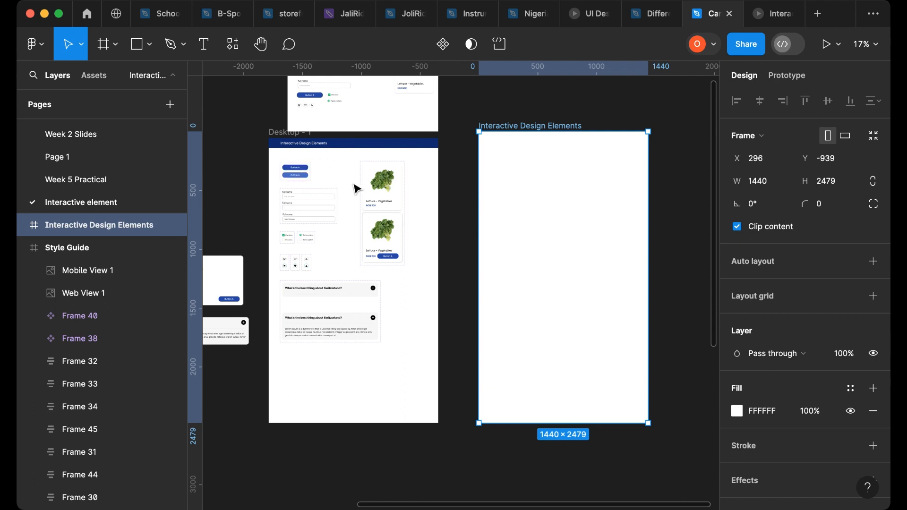
scroll(477, 221, left, 10)
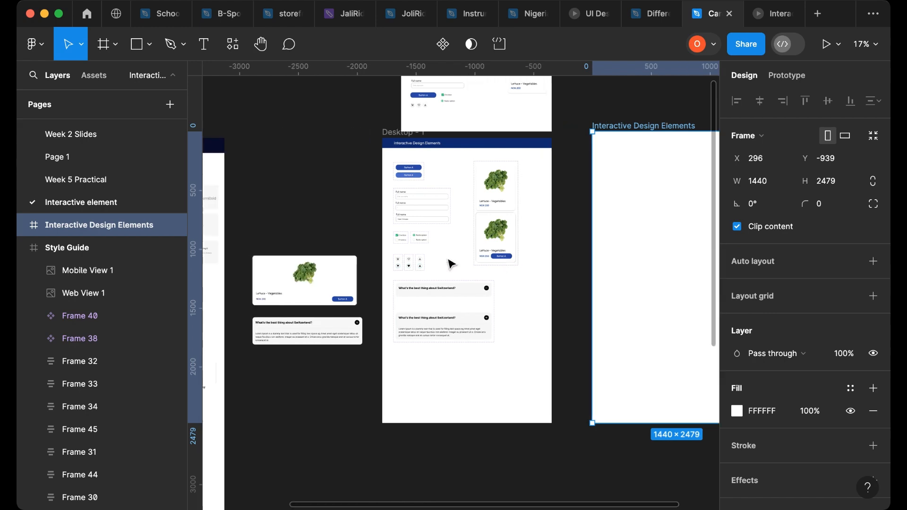
scroll(364, 303, down, 5)
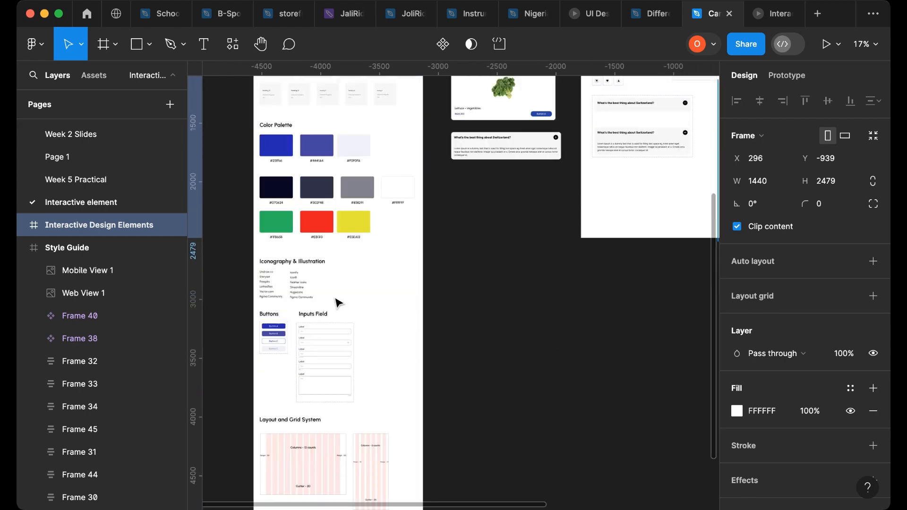
scroll(281, 329, right, 9)
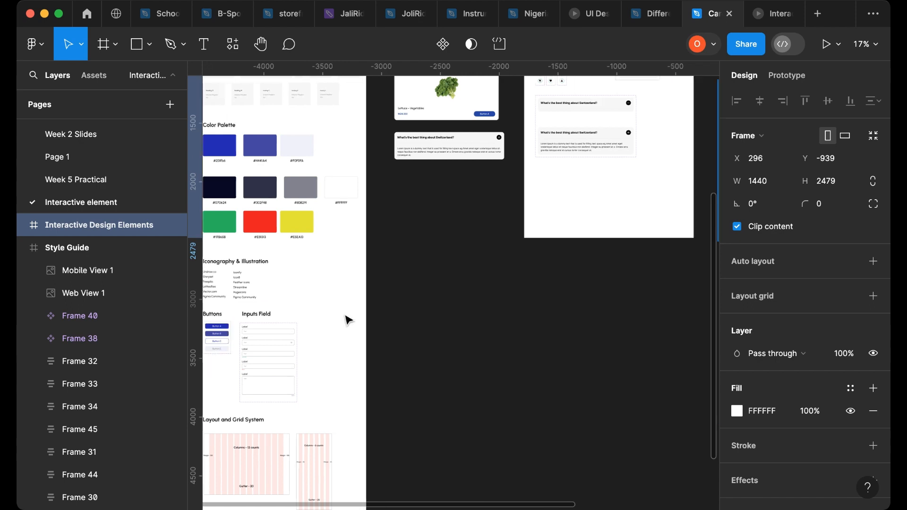
scroll(415, 328, up, 9)
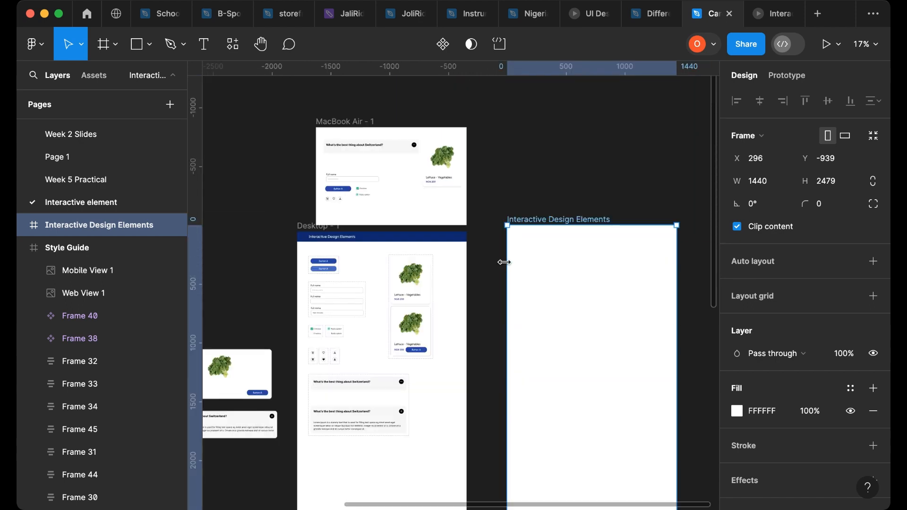
scroll(505, 263, up, 3)
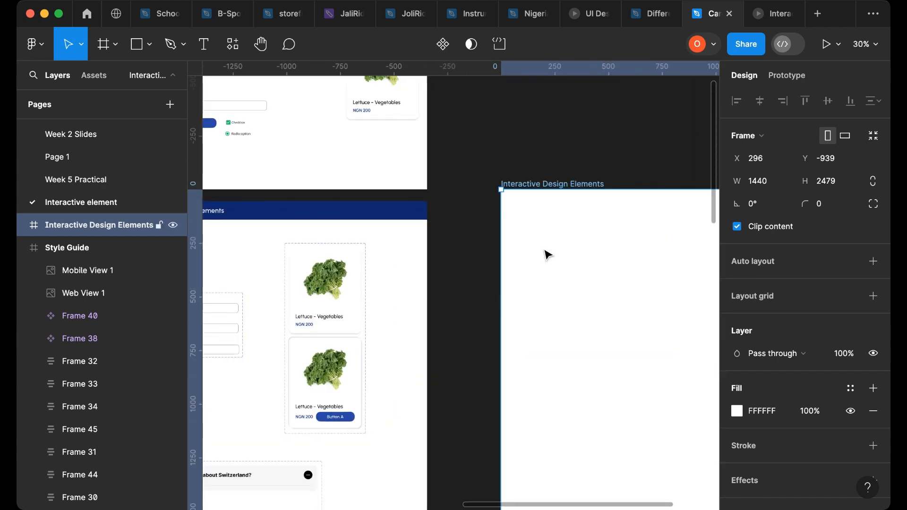
click(289, 228)
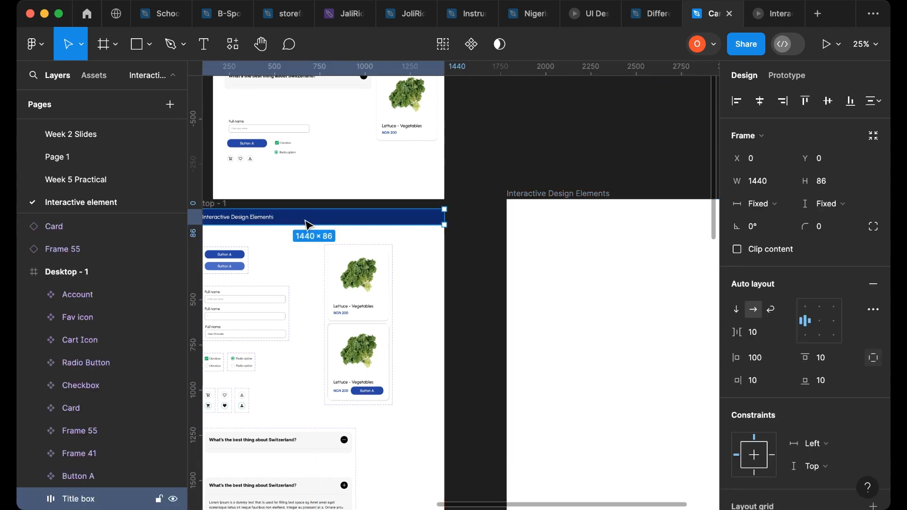
drag(308, 224, 593, 209)
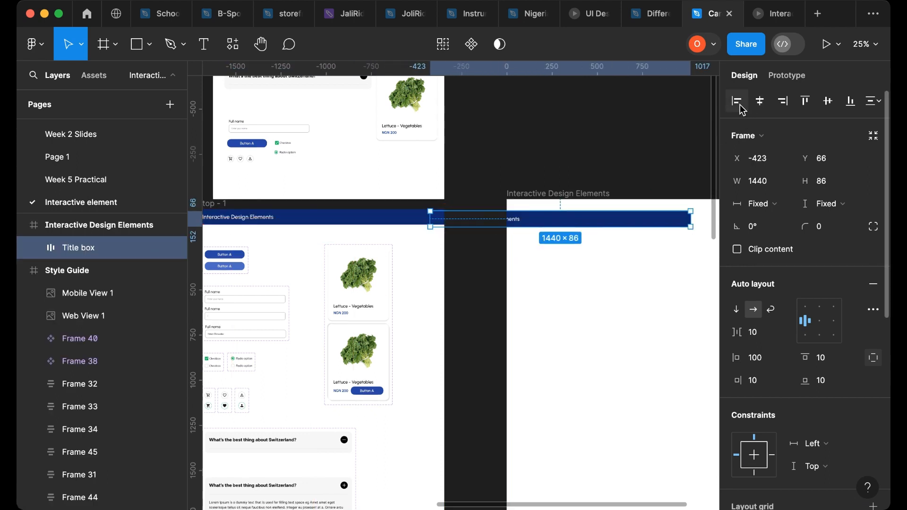
- Align the title box to the left and top edges of its frame
click(739, 104)
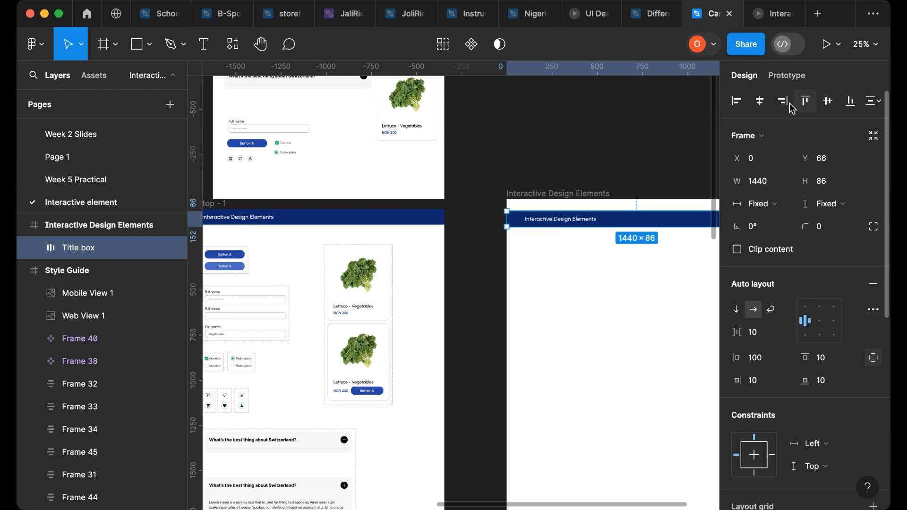
click(806, 104)
click(511, 163)
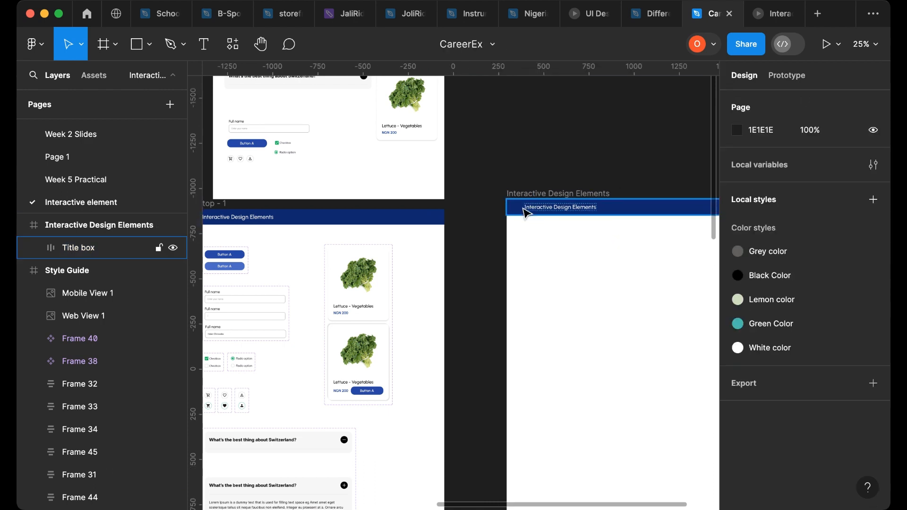
click(539, 211)
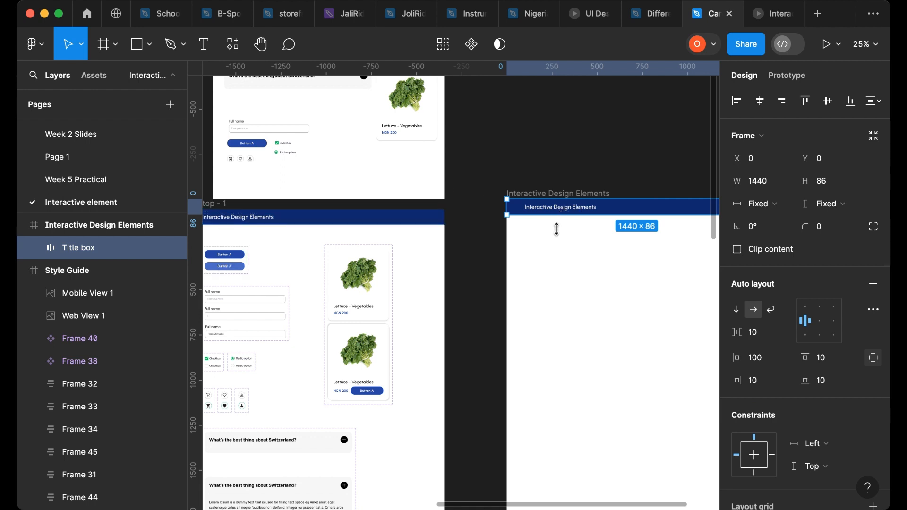
- Drag the Heading 9 text out of the style guide's typography samples onto the canvas and delete it
scroll(305, 296, left, 10)
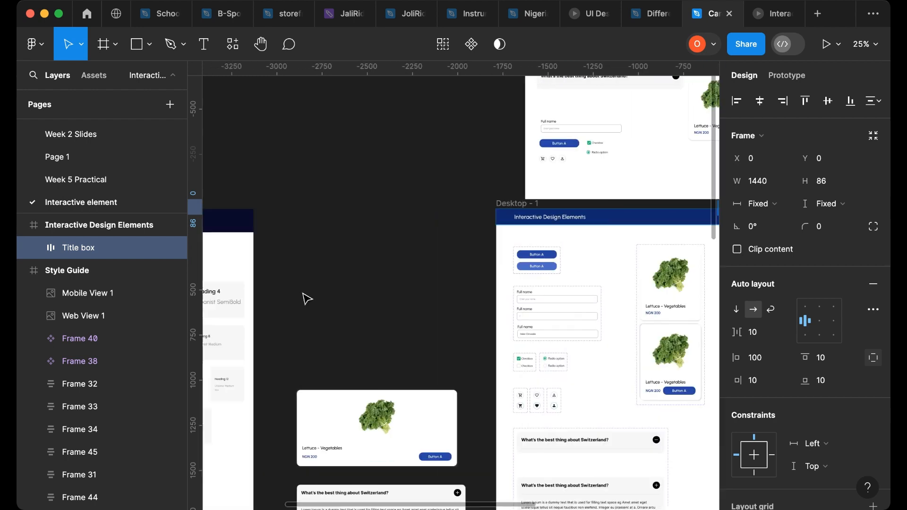
scroll(280, 341, up, 5)
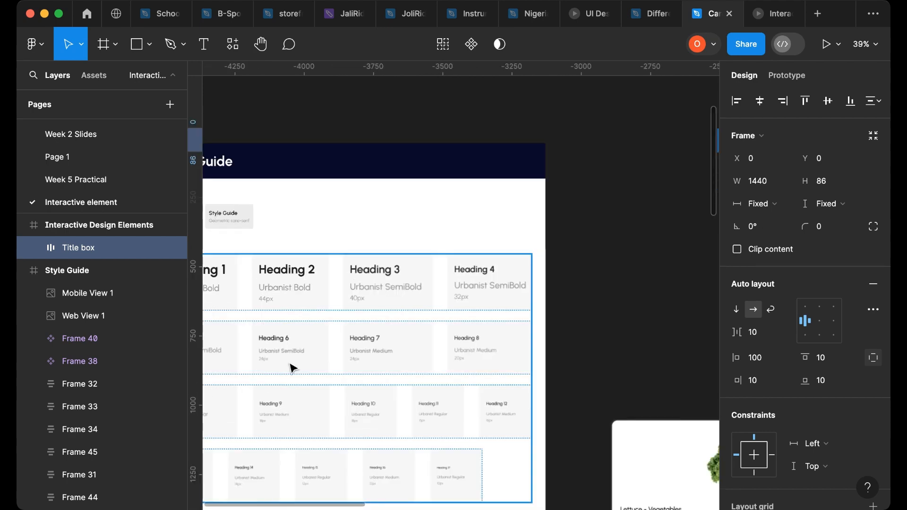
scroll(399, 358, left, 5)
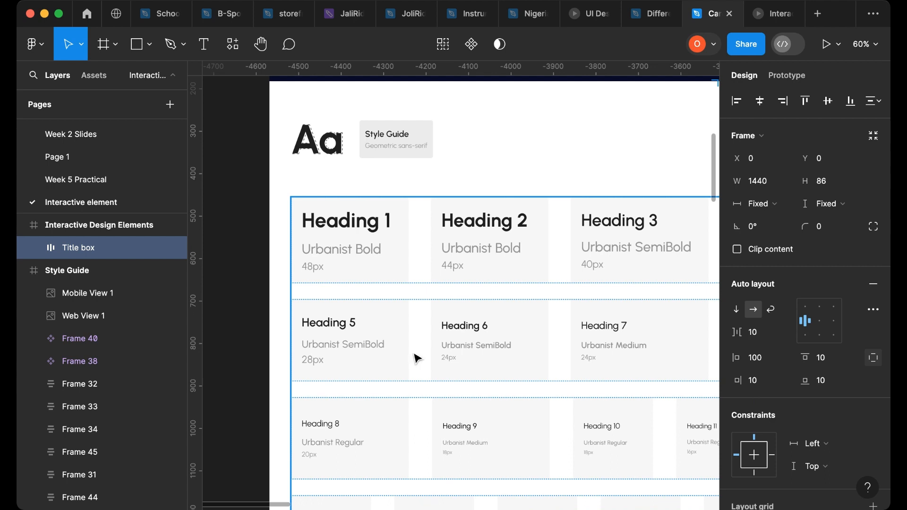
scroll(416, 357, right, 3)
scroll(407, 362, down, 3)
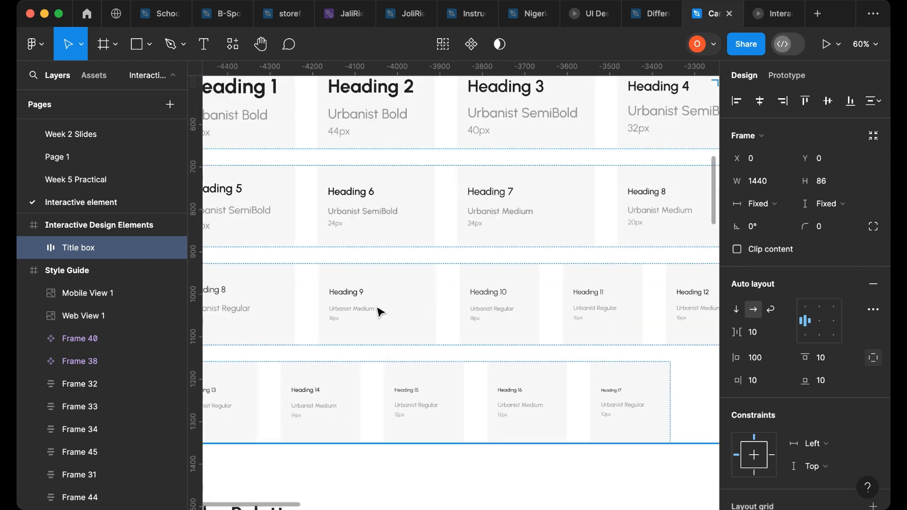
scroll(591, 314, up, 2)
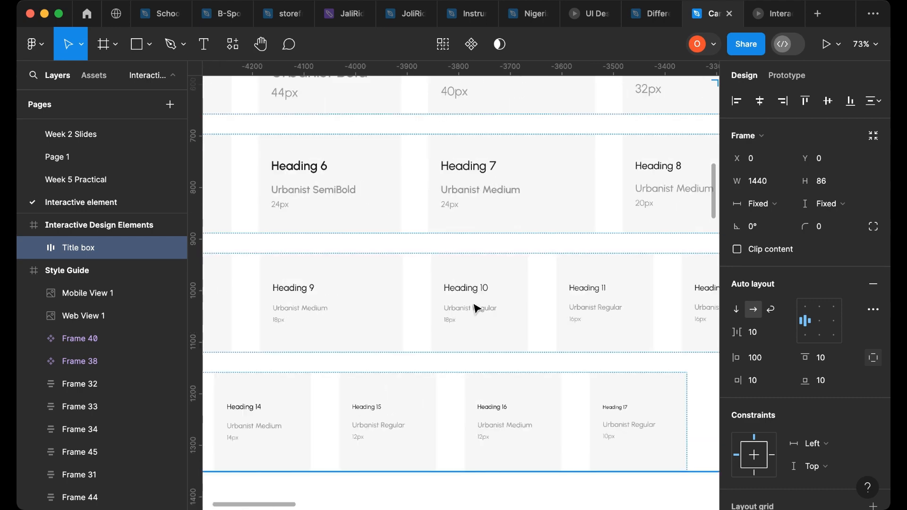
scroll(296, 313, up, 4)
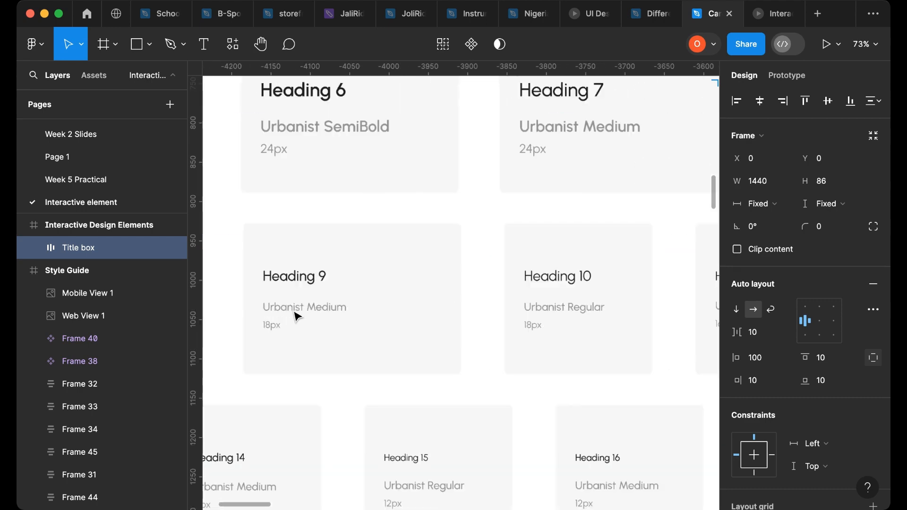
click(321, 274)
click(320, 275)
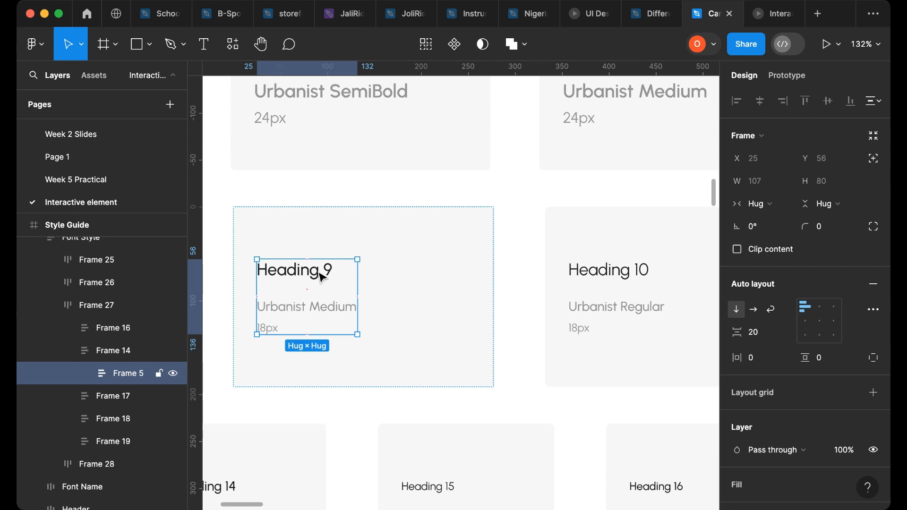
click(320, 275)
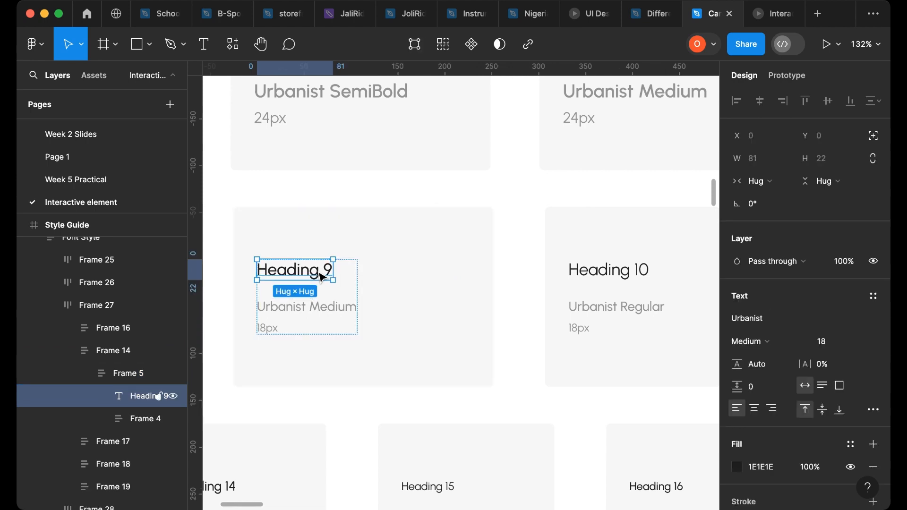
drag(323, 278, 603, 346)
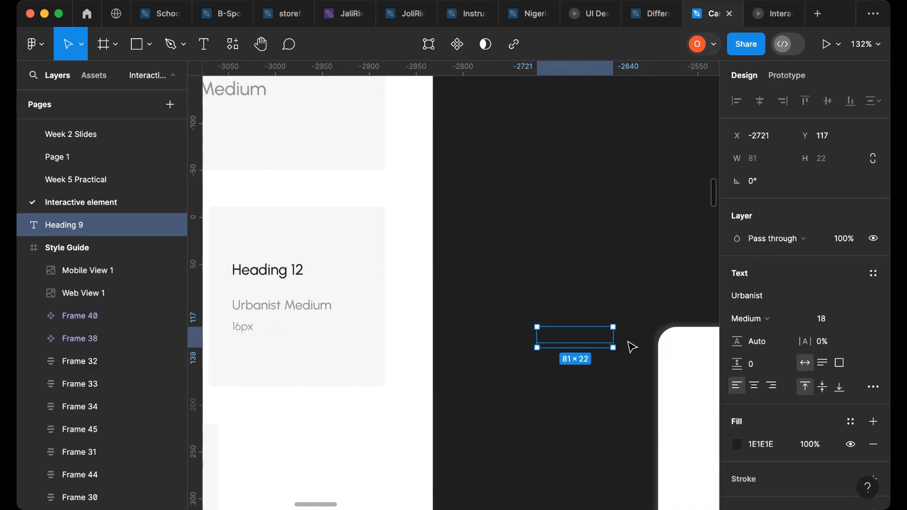
key(Delete)
- Paste the Heading 9 text into the Interactive Design Elements frame and place it below the title bar
scroll(609, 340, down, 10)
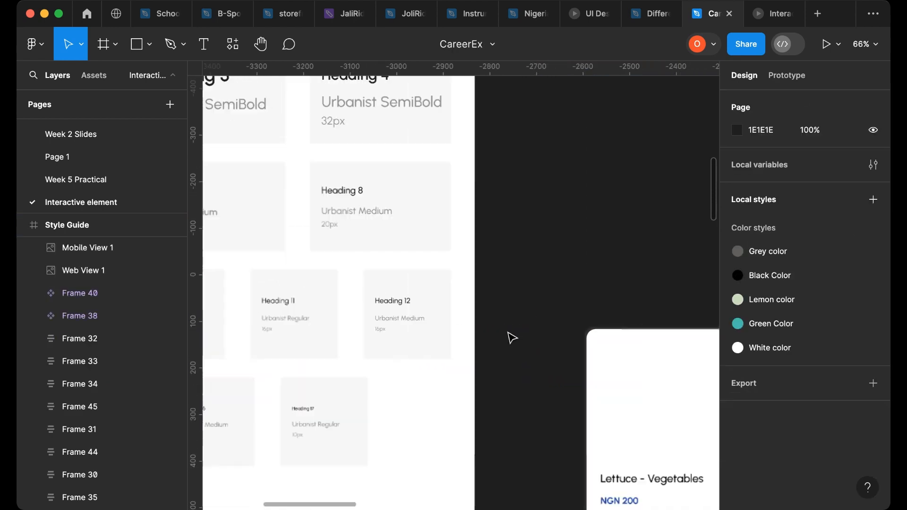
scroll(509, 342, right, 15)
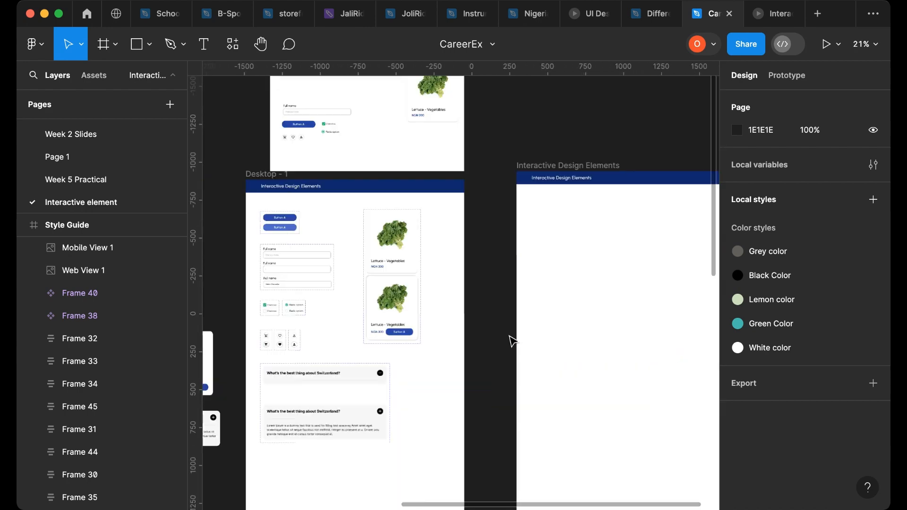
scroll(334, 234, up, 5)
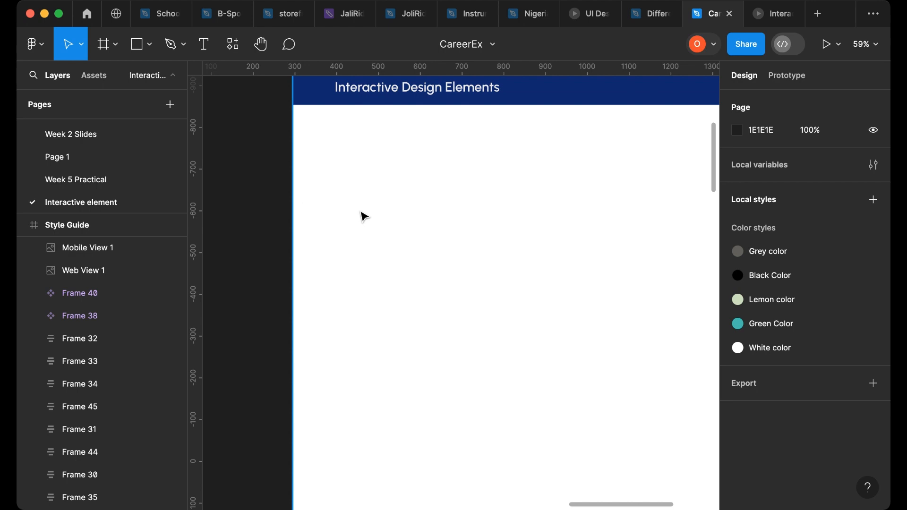
key(super+v)
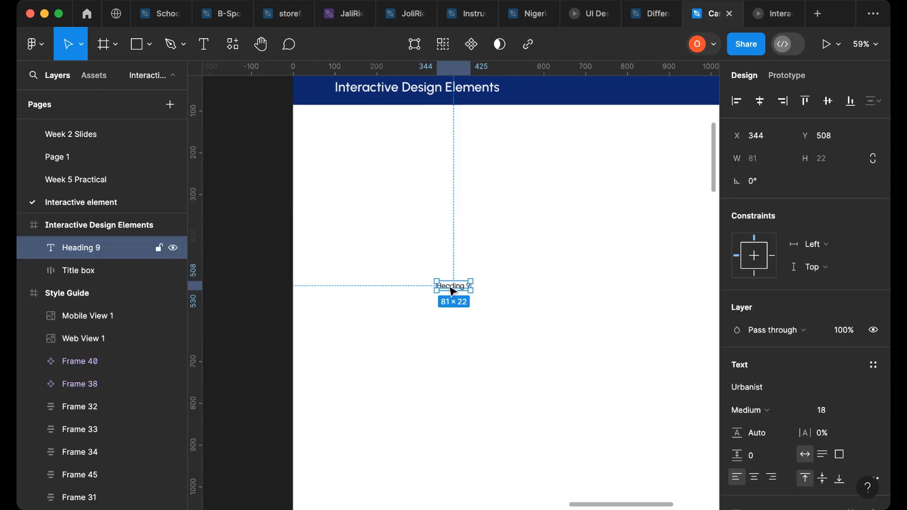
drag(451, 285, 436, 236)
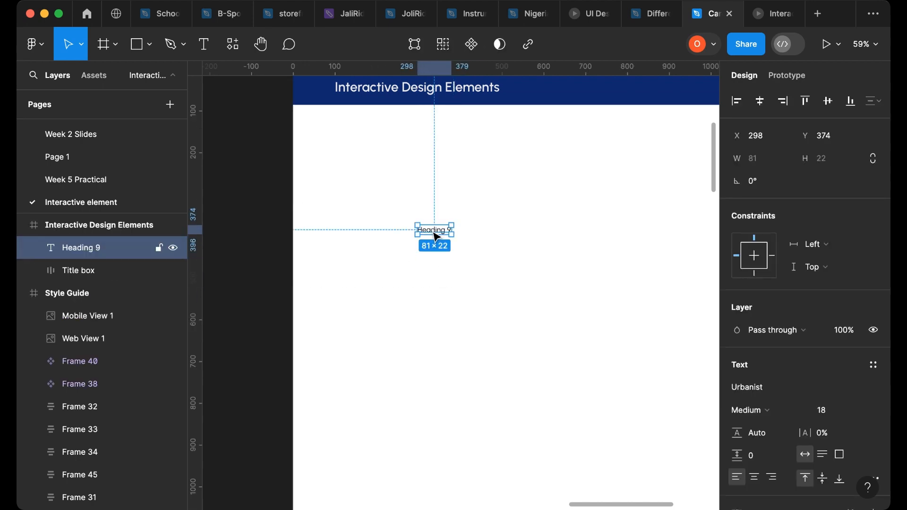
scroll(433, 236, left, 15)
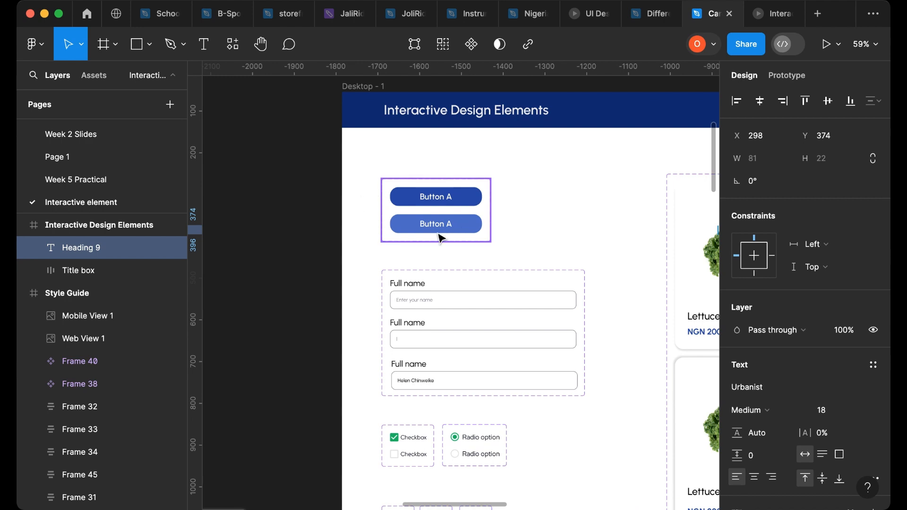
- Zoom in on the pasted Heading 9 text and change its wording to "Button A"
scroll(419, 241, right, 15)
scroll(419, 241, right, 6)
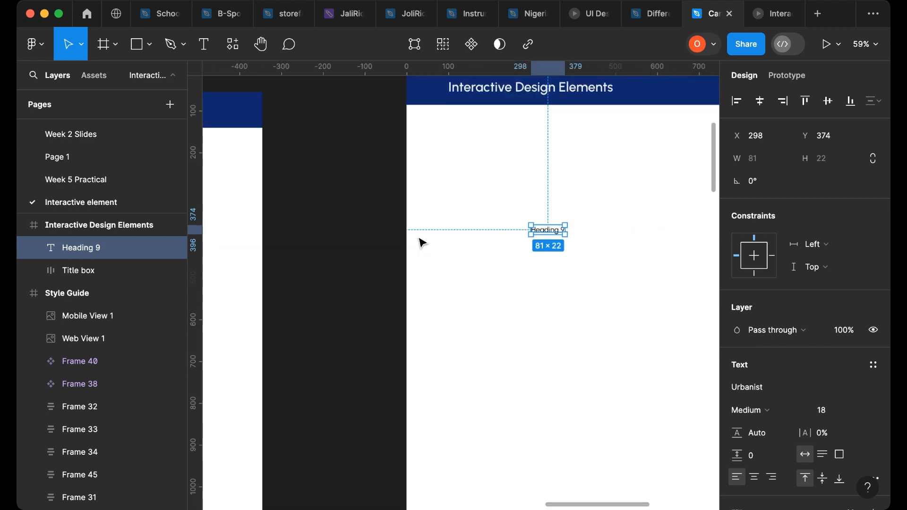
scroll(512, 237, up, 5)
scroll(577, 235, up, 1)
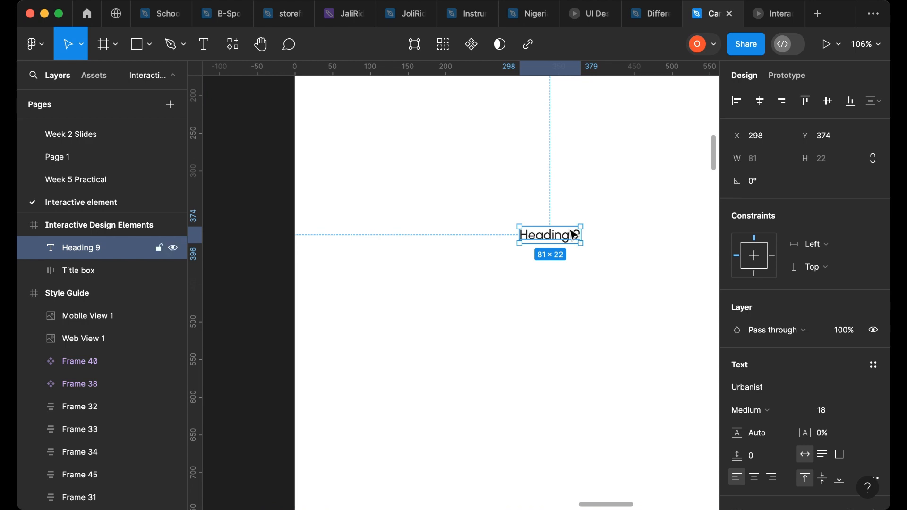
double_click(573, 235)
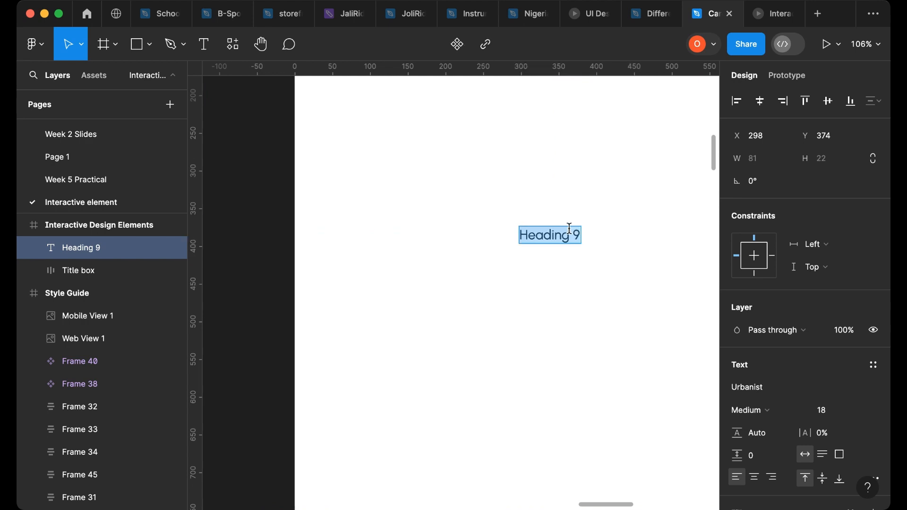
text(Bu)
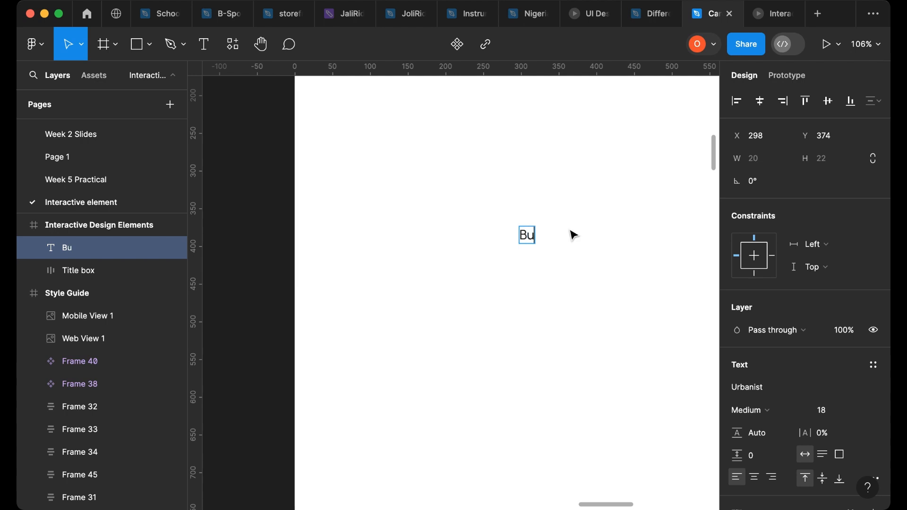
text(tton A)
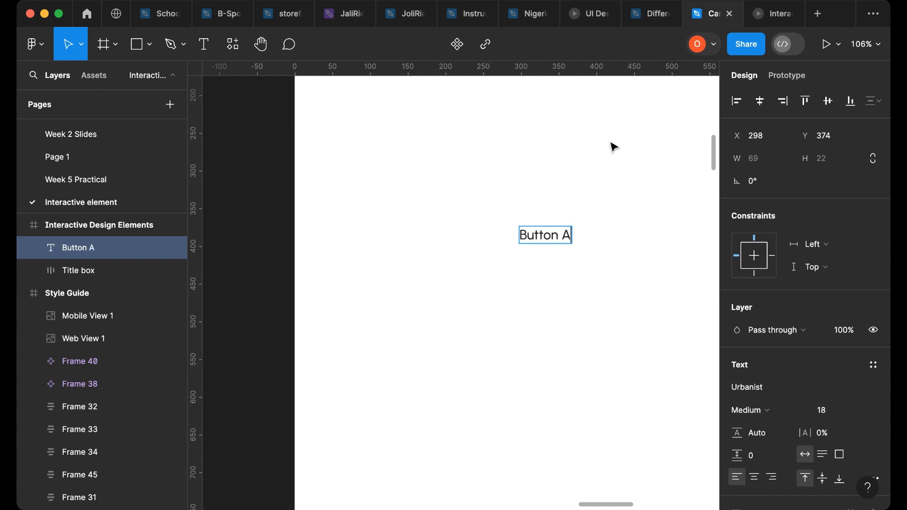
key(Escape)
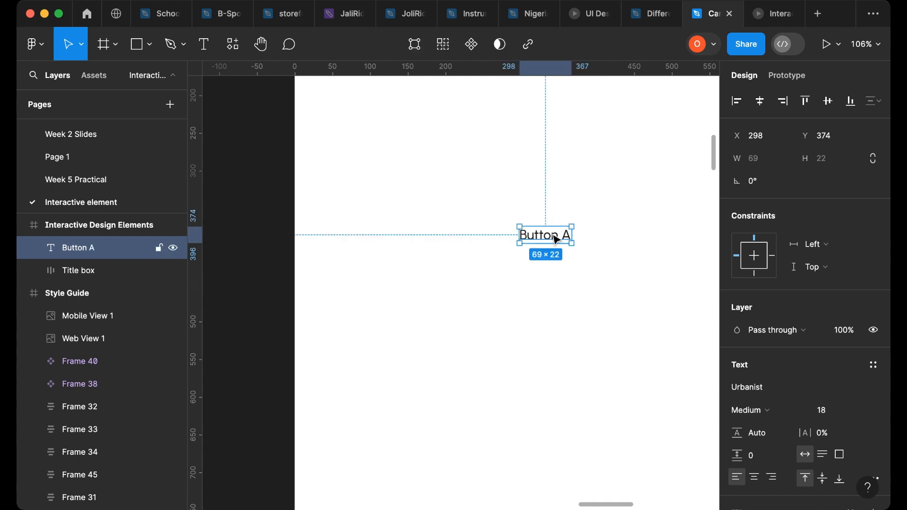
- Nudge the Button A text slightly and wrap it in an auto layout frame
drag(552, 246, 533, 238)
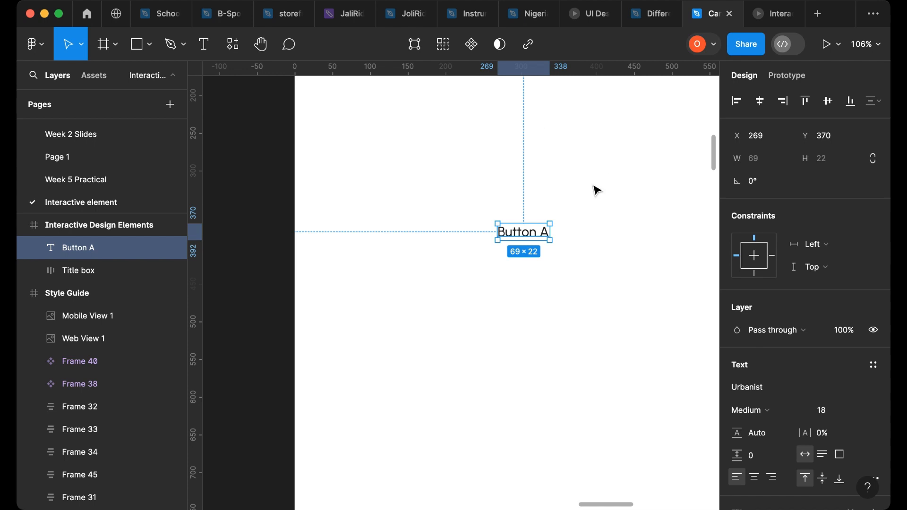
right_click(534, 232)
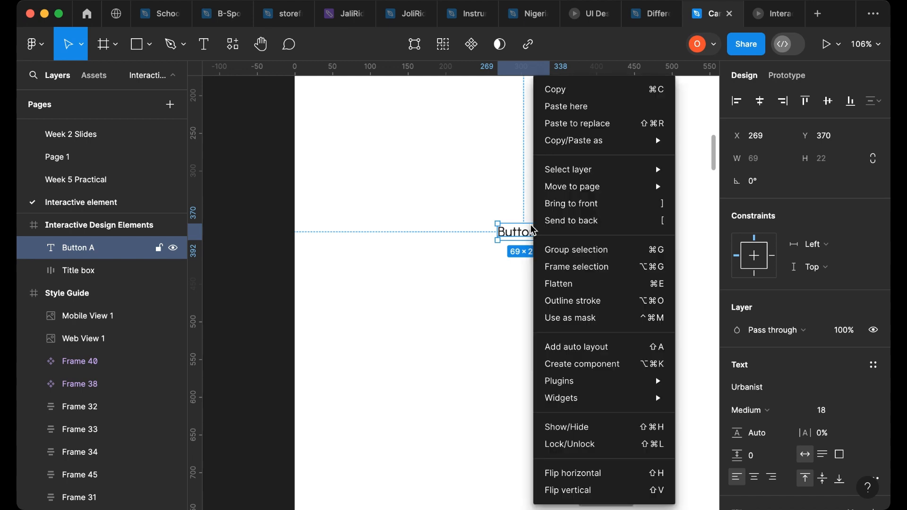
click(539, 346)
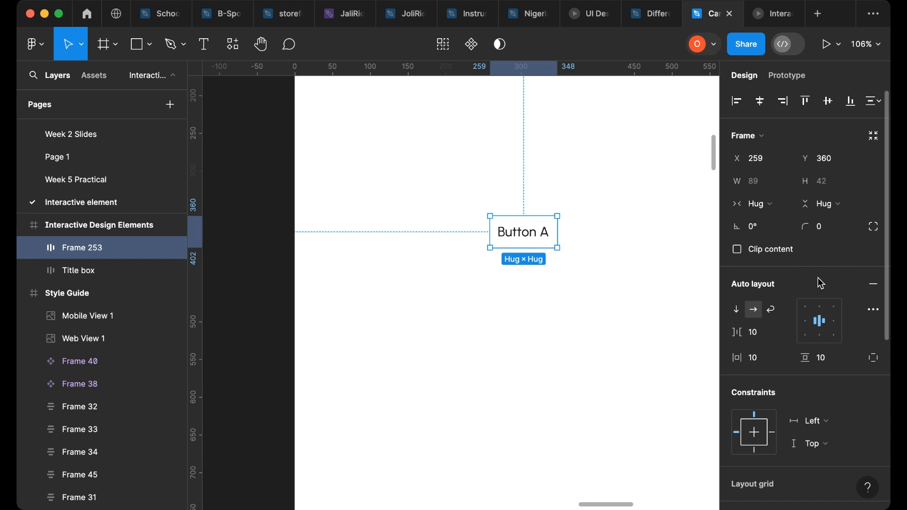
- Add a fill to the button frame and sample the 231FB6 blue from the style guide's colour palette
scroll(815, 264, down, 5)
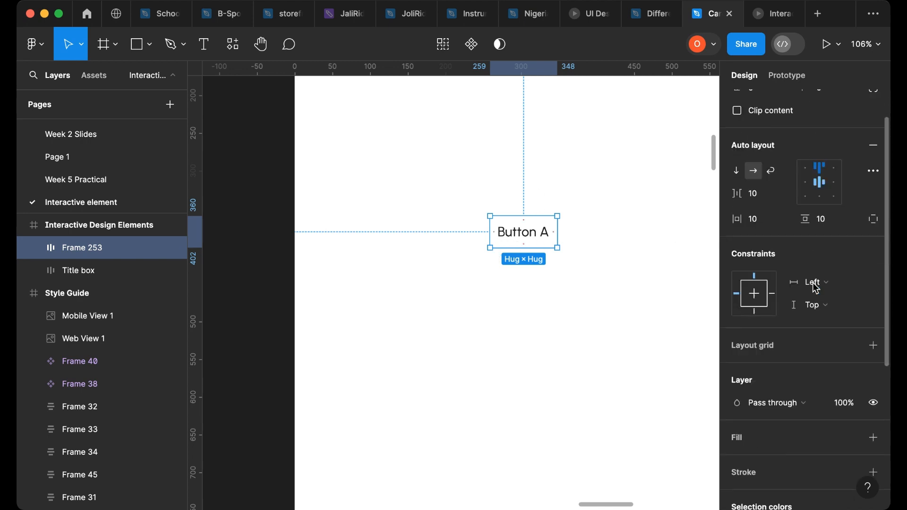
scroll(813, 285, down, 1)
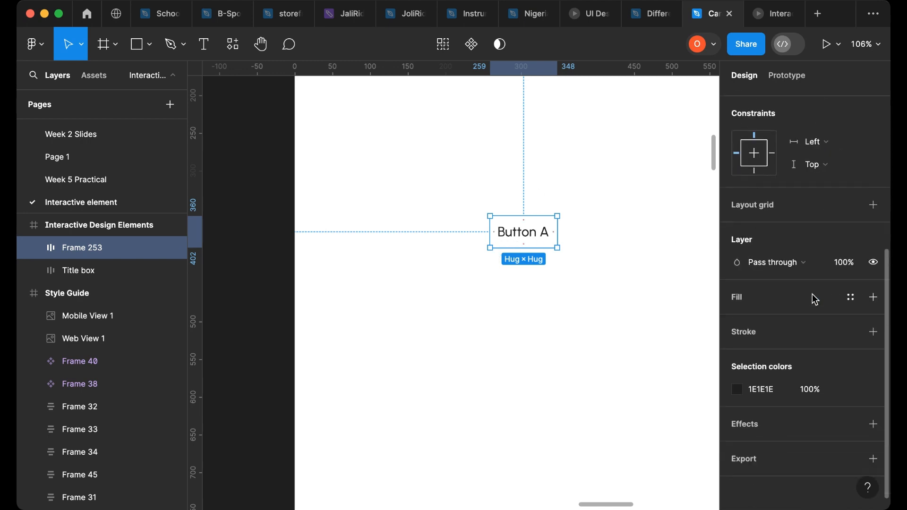
click(874, 297)
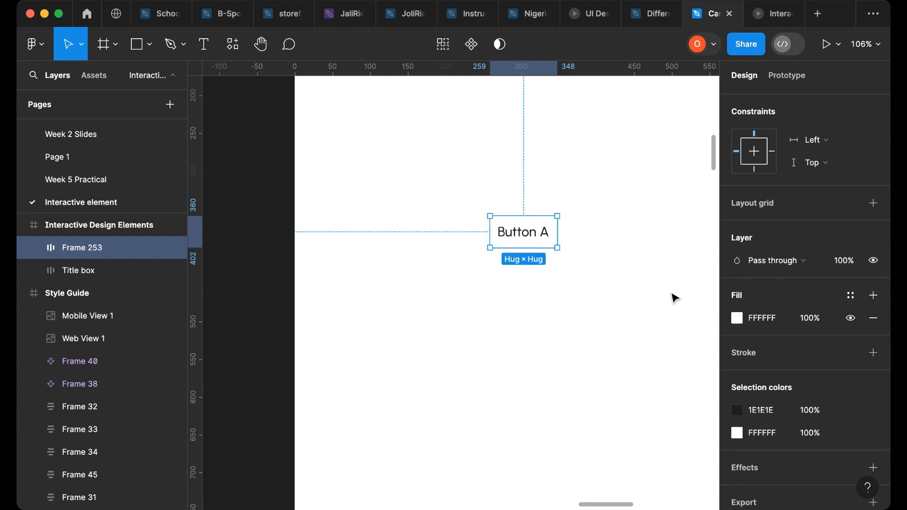
click(738, 319)
click(569, 340)
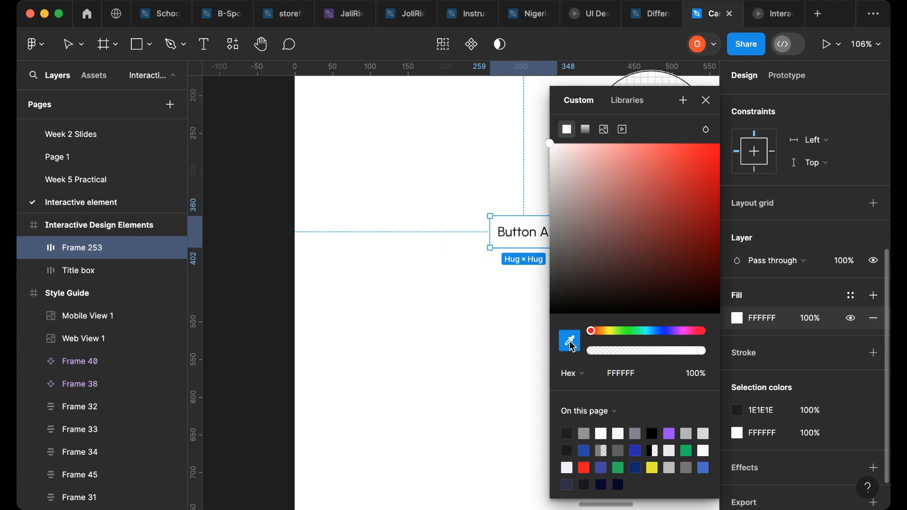
scroll(381, 221, down, 10)
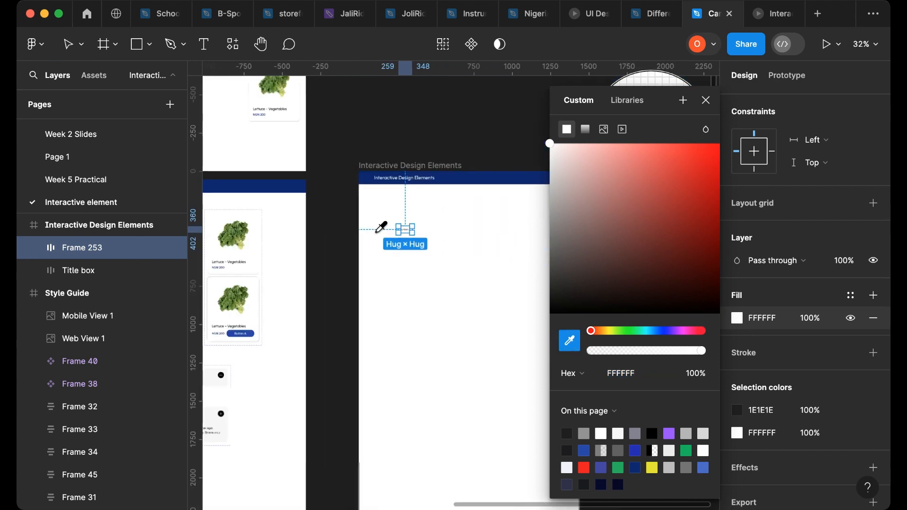
scroll(374, 225, left, 15)
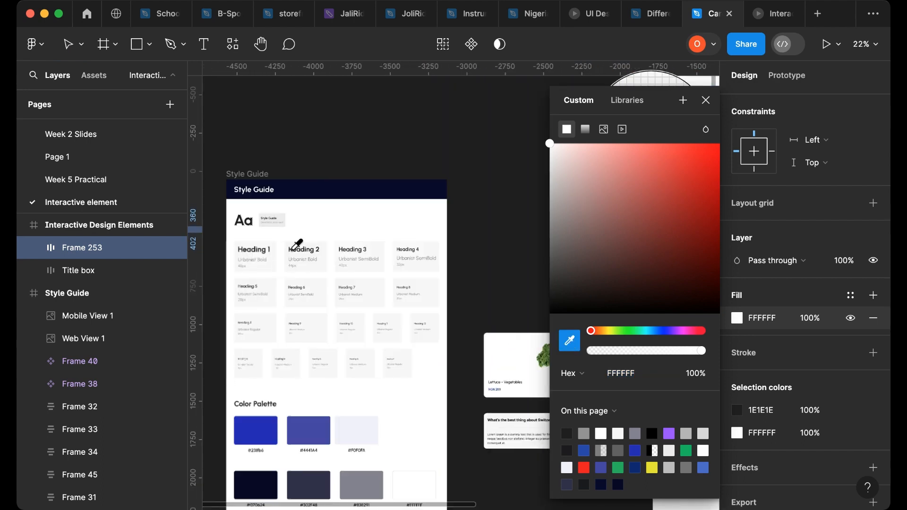
click(257, 424)
scroll(334, 254, right, 10)
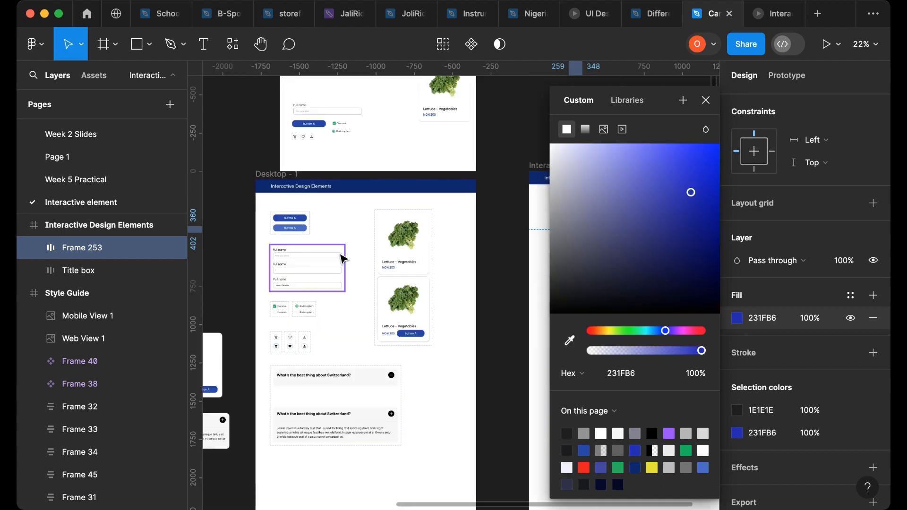
scroll(342, 258, right, 5)
scroll(348, 257, up, 10)
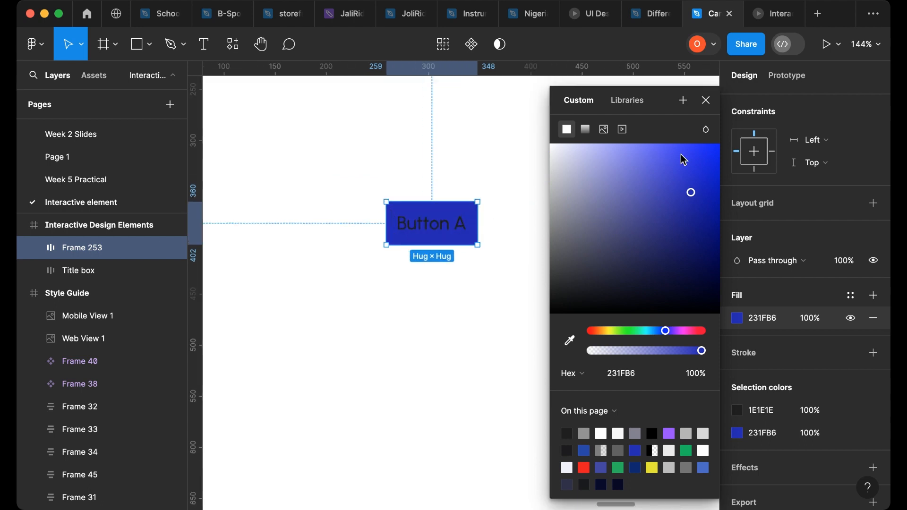
click(706, 101)
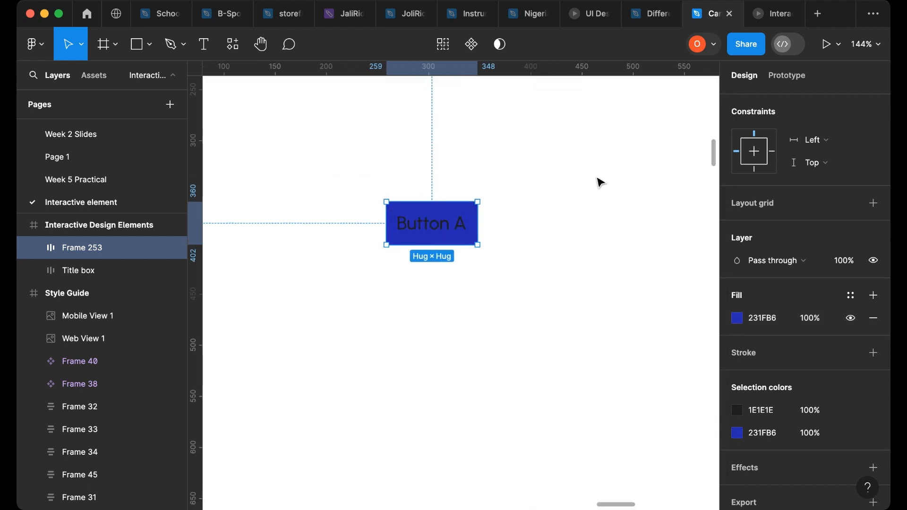
- Set the Button A text colour to white FFFFFF
double_click(463, 232)
scroll(761, 359, down, 3)
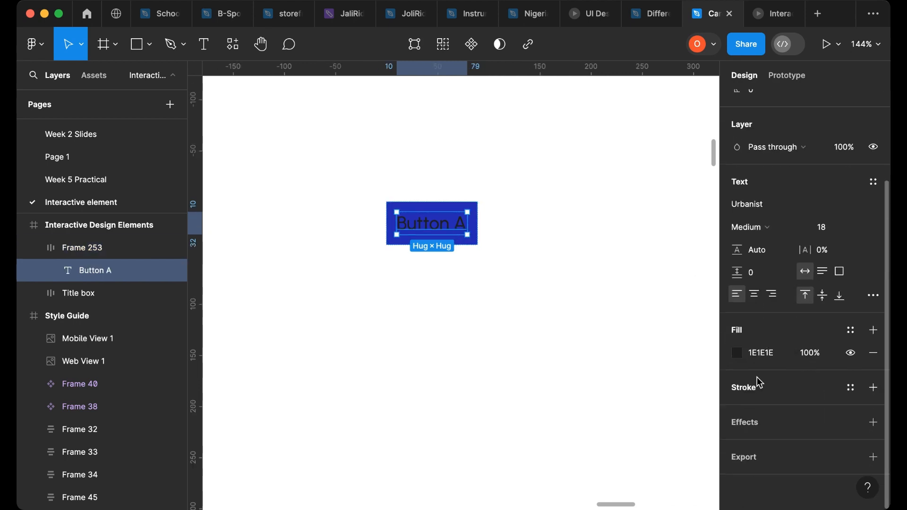
click(738, 355)
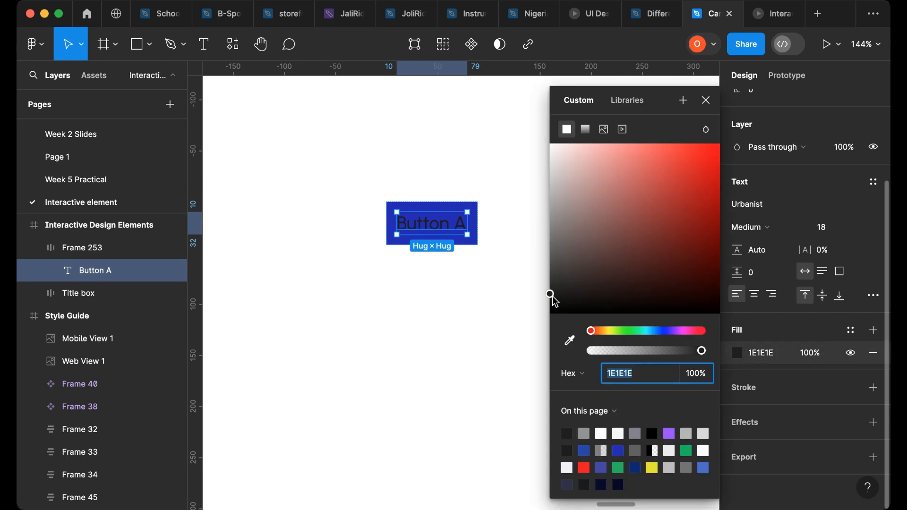
drag(551, 295, 515, 146)
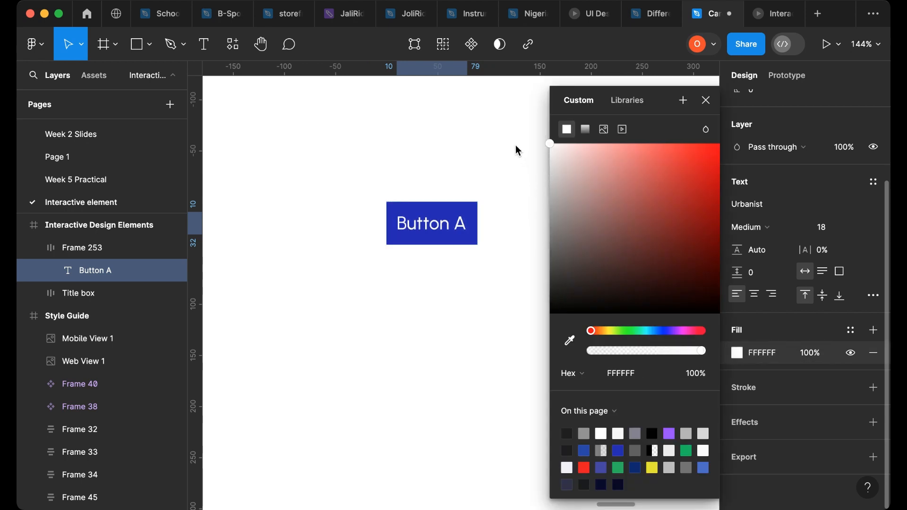
click(707, 100)
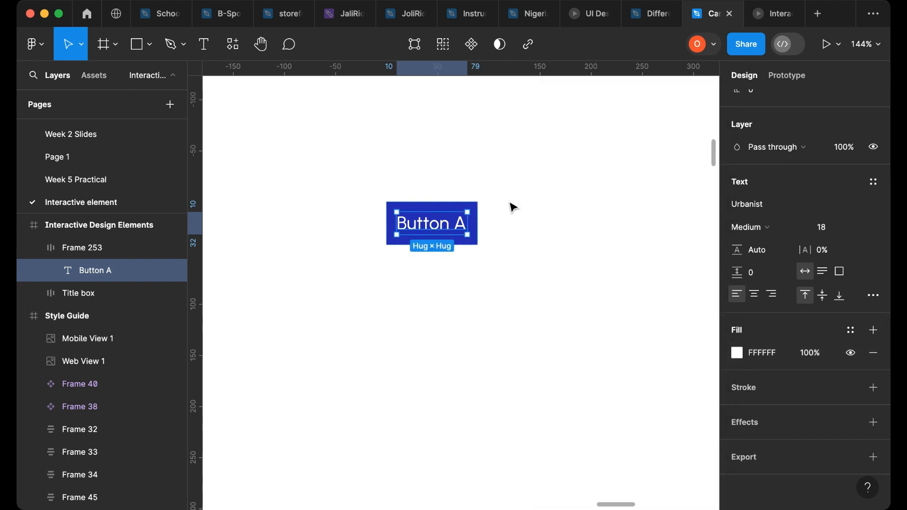
- Widen the button frame to about 194 px and set its height to 50
click(480, 211)
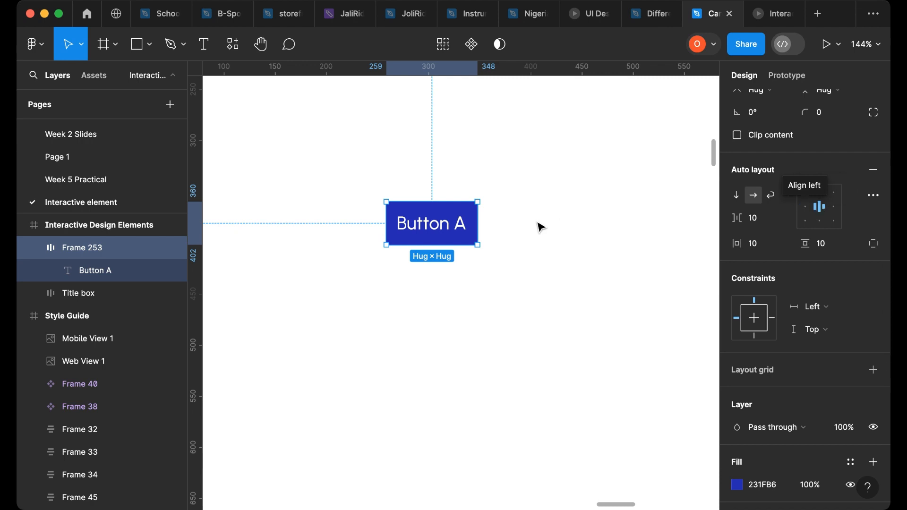
drag(477, 213, 562, 221)
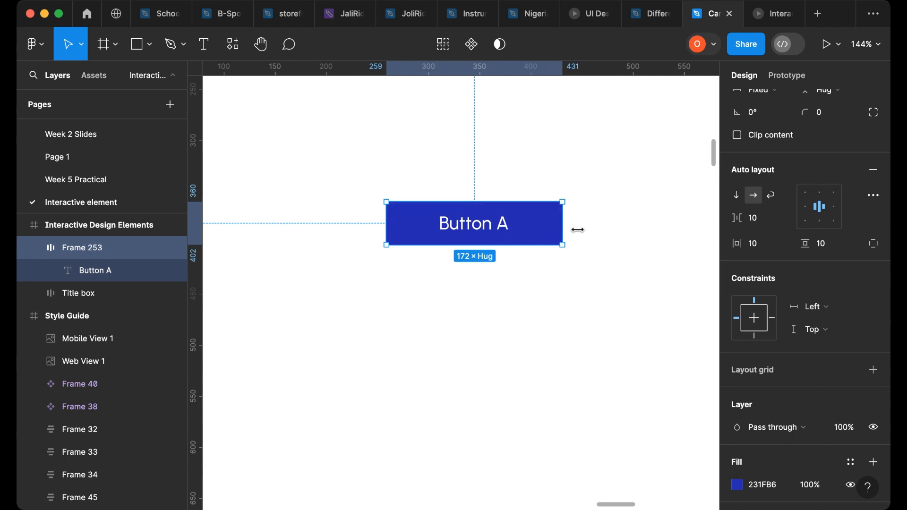
drag(578, 230, 584, 231)
scroll(774, 309, up, 4)
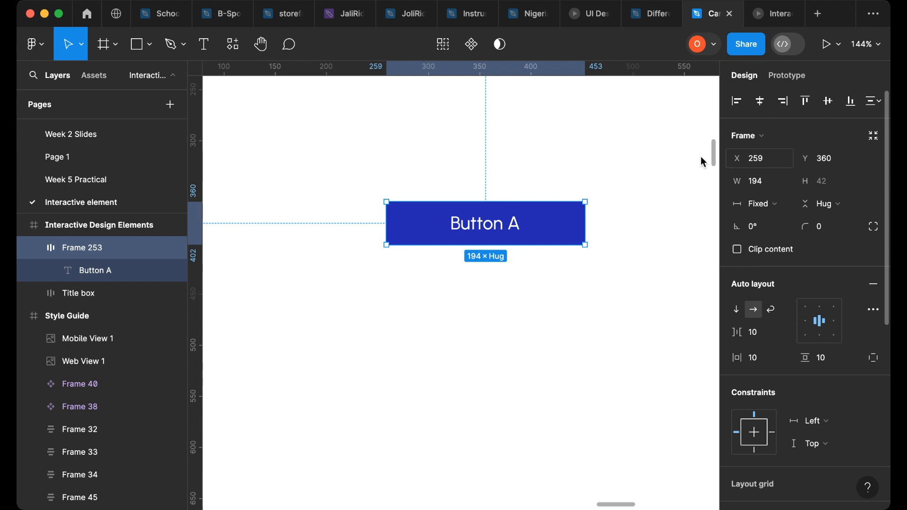
click(823, 186)
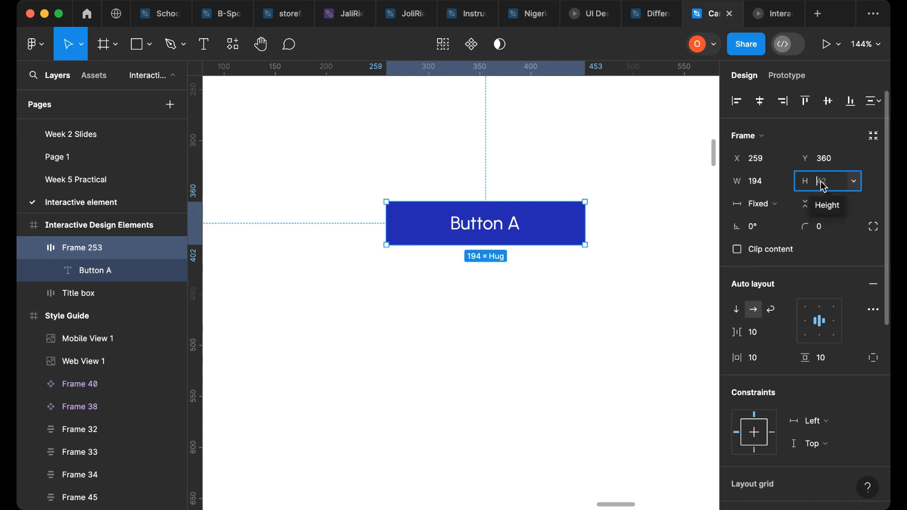
text(5)
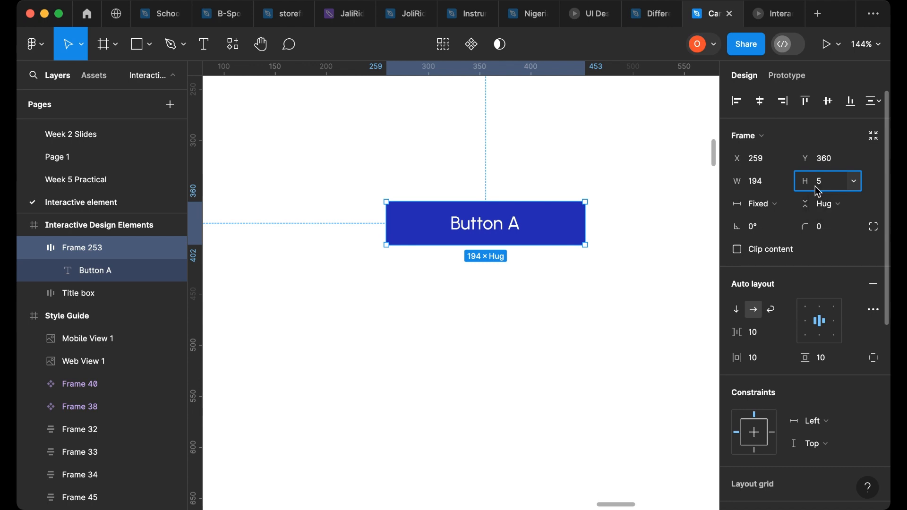
text(0)
key(Return)
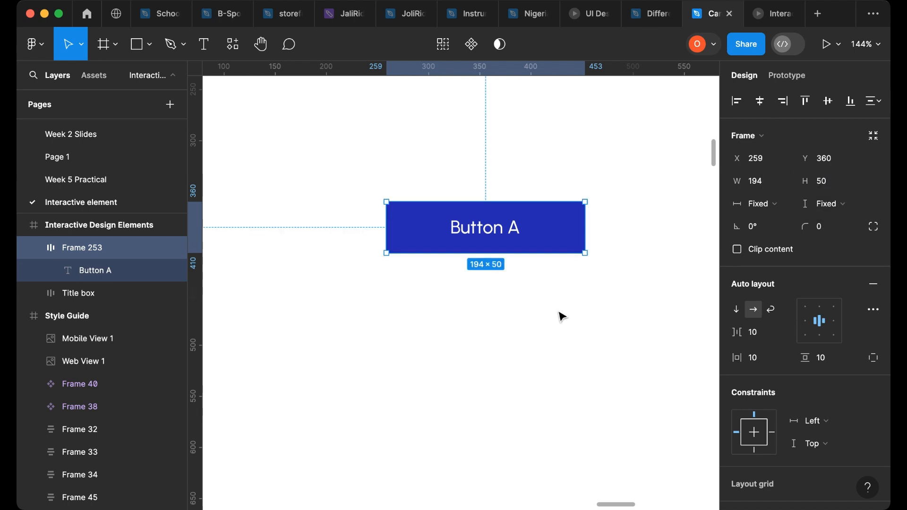
- Set the button frame's corner radius to 20
click(620, 237)
click(567, 239)
click(831, 231)
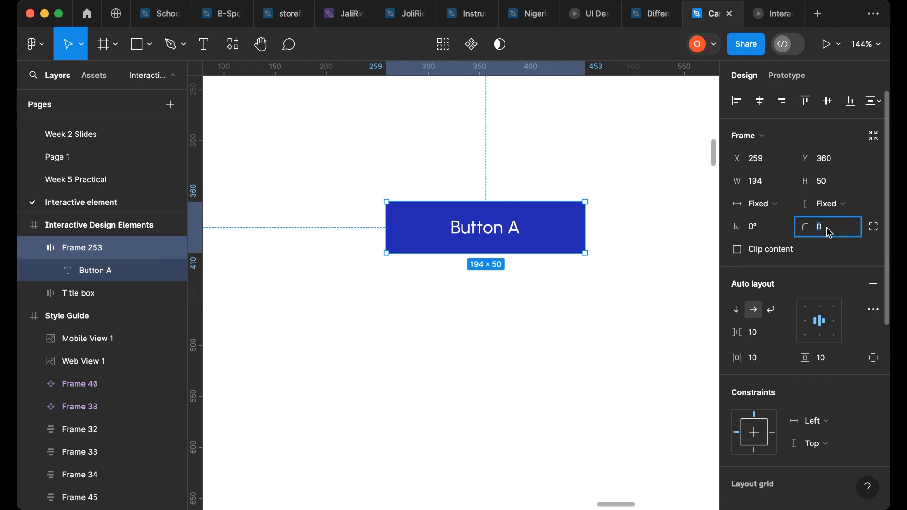
key(Return)
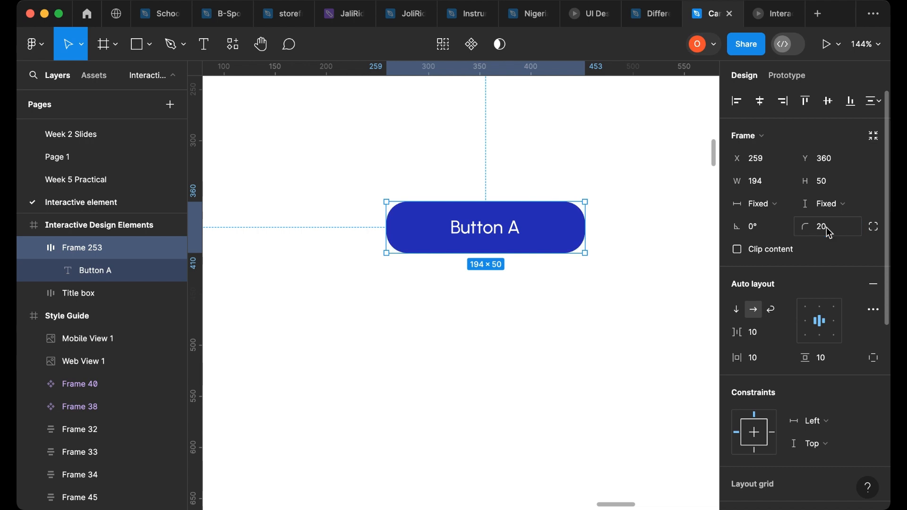
- Resize the button frame to about 205 px wide and 50 px high
click(502, 294)
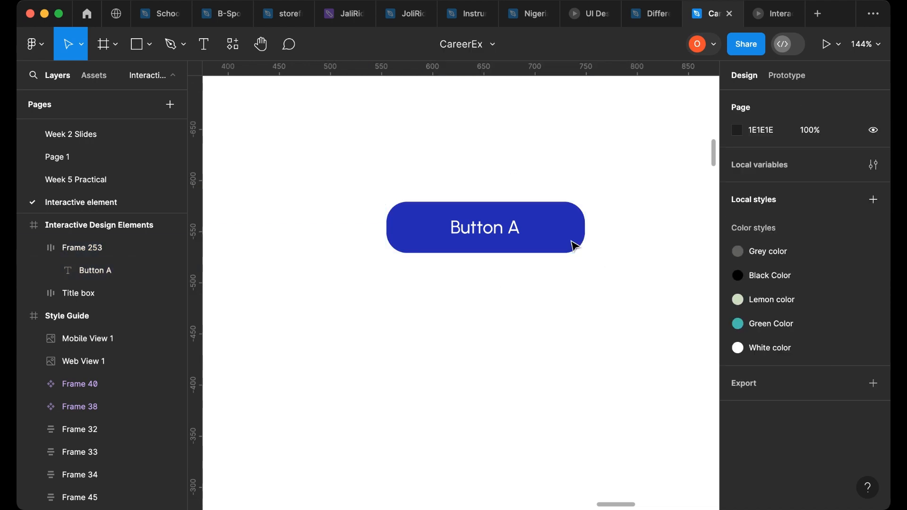
click(573, 246)
drag(588, 230, 617, 230)
drag(540, 229, 640, 235)
drag(581, 254, 586, 273)
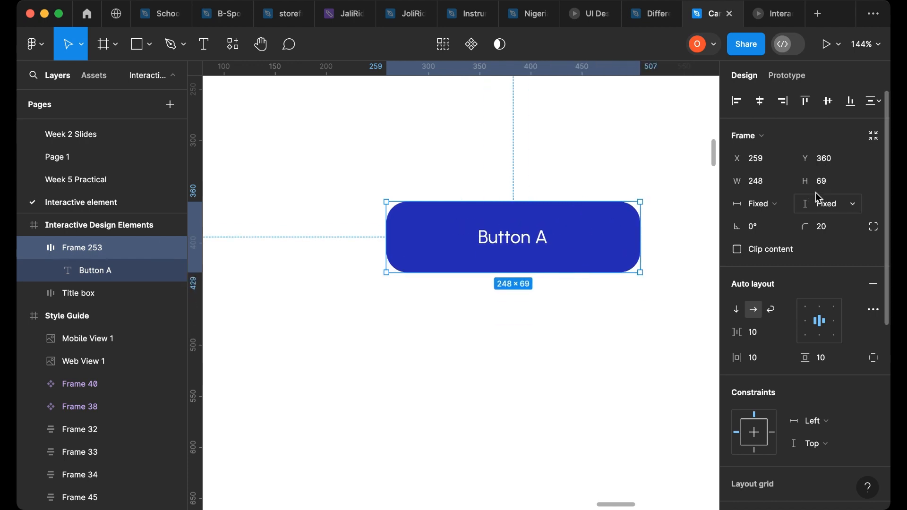
click(827, 186)
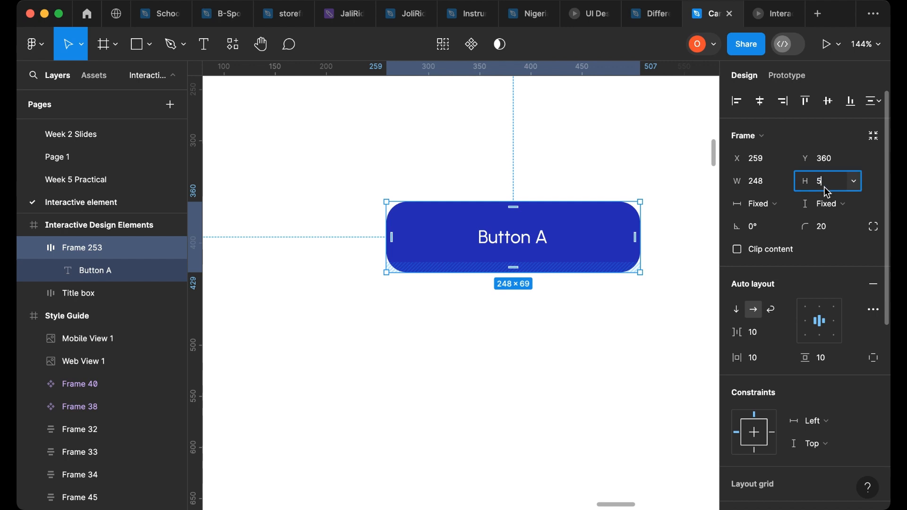
key(Return)
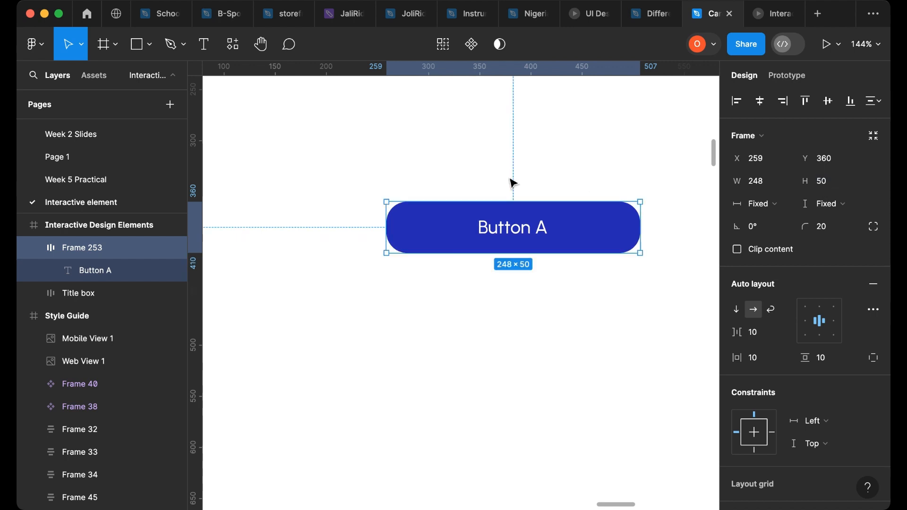
drag(641, 221, 590, 221)
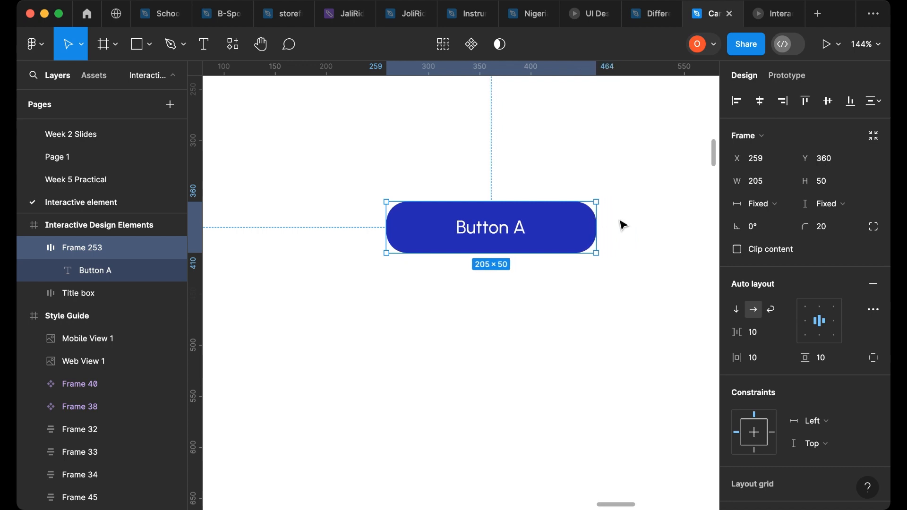
- Convert the button frame into a component and add a second variant to it
click(515, 296)
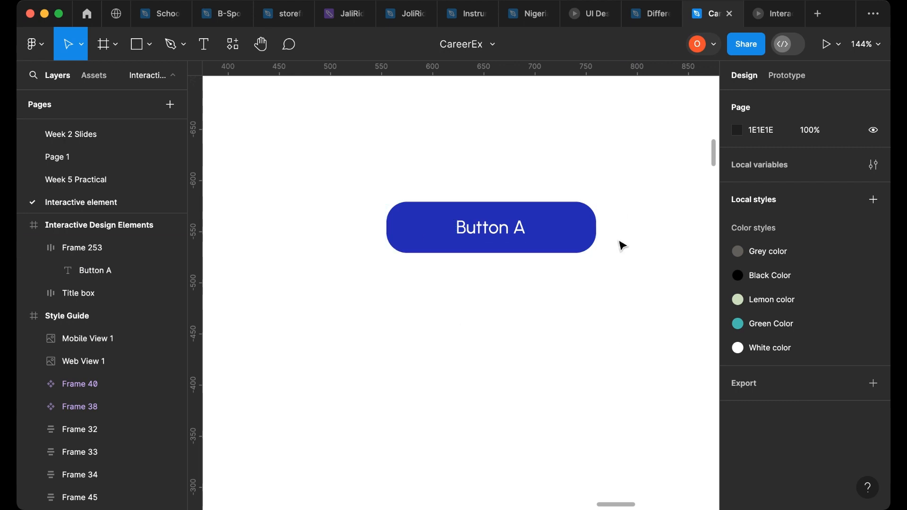
click(573, 243)
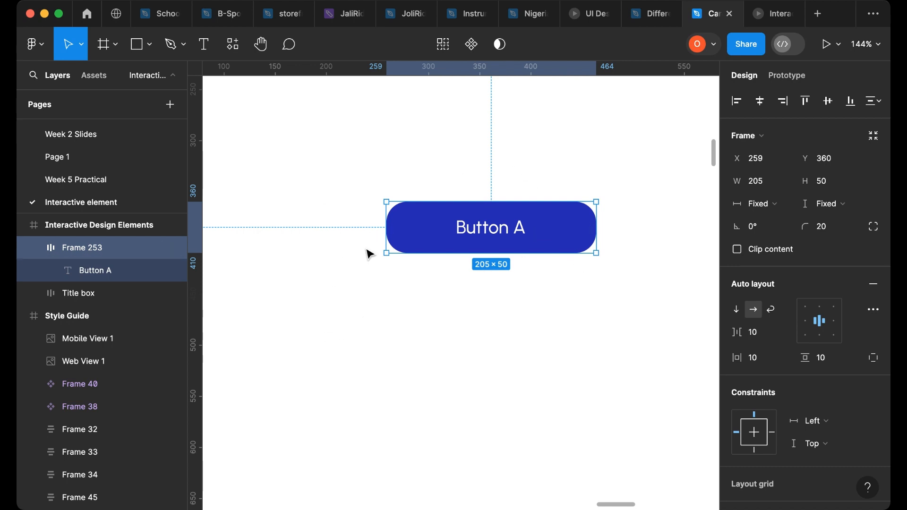
click(472, 48)
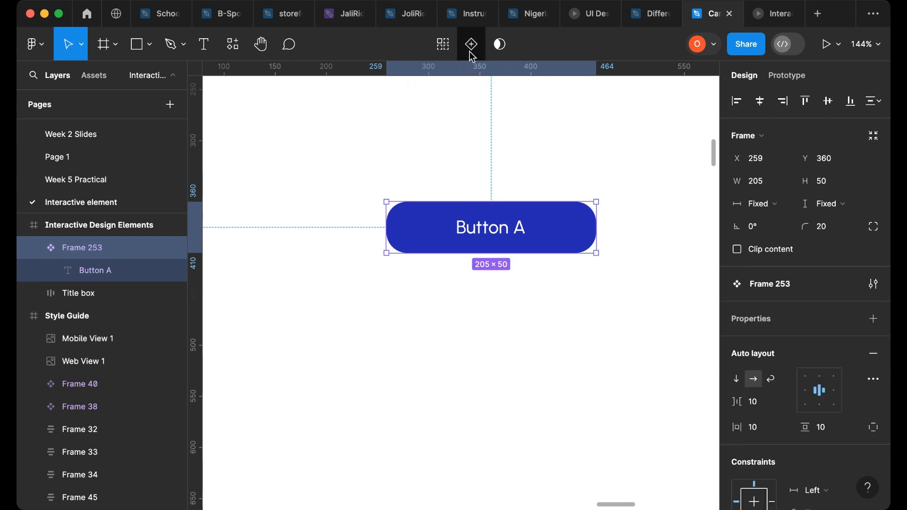
click(470, 52)
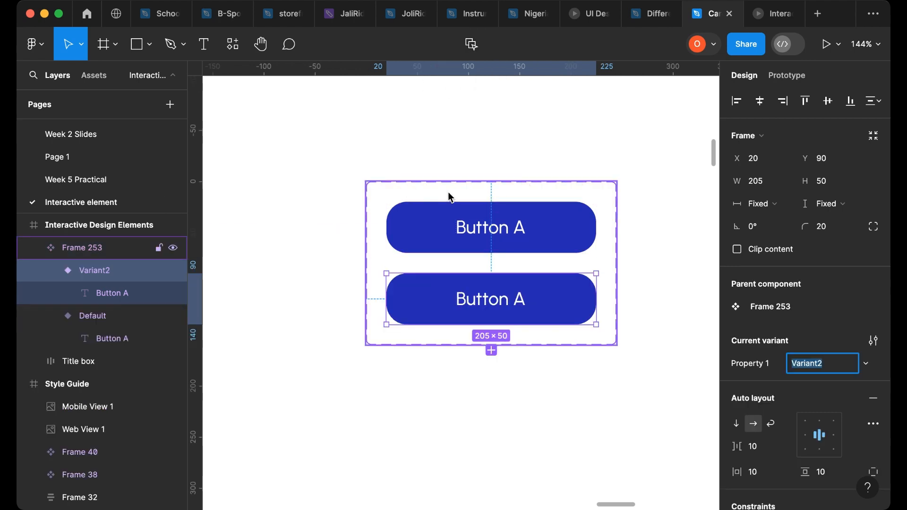
- Rename the variant property to Button and the component set to Buttons
click(435, 186)
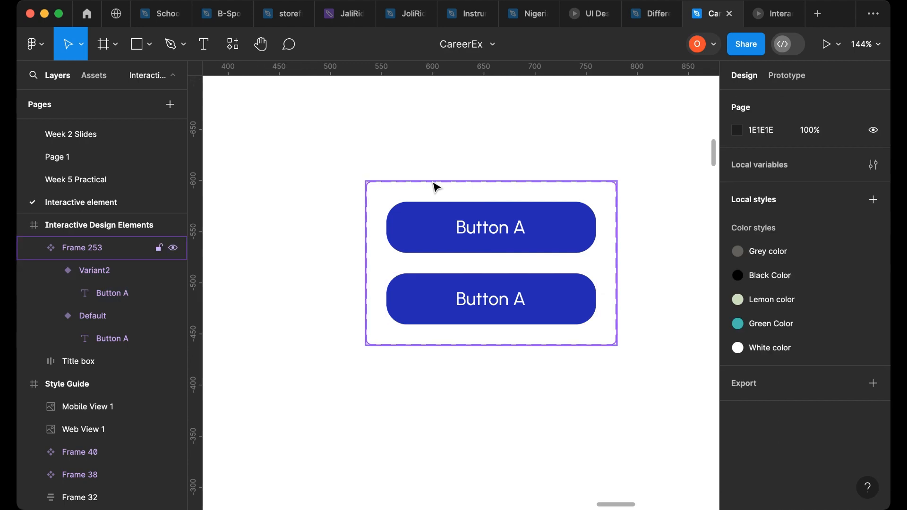
click(435, 187)
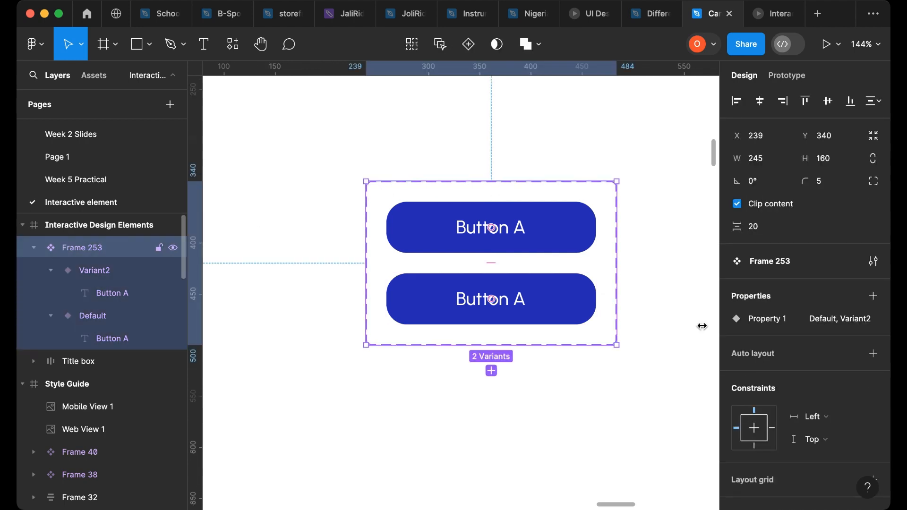
click(852, 319)
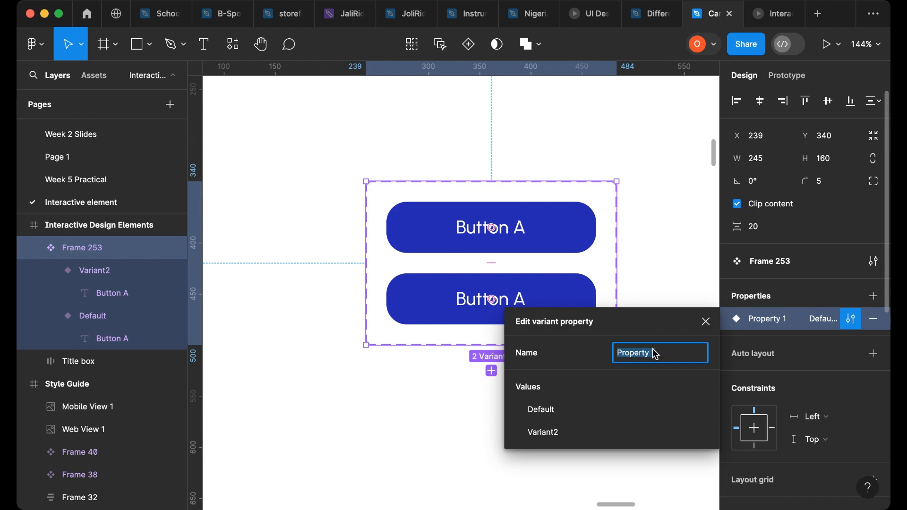
text(Button)
click(428, 390)
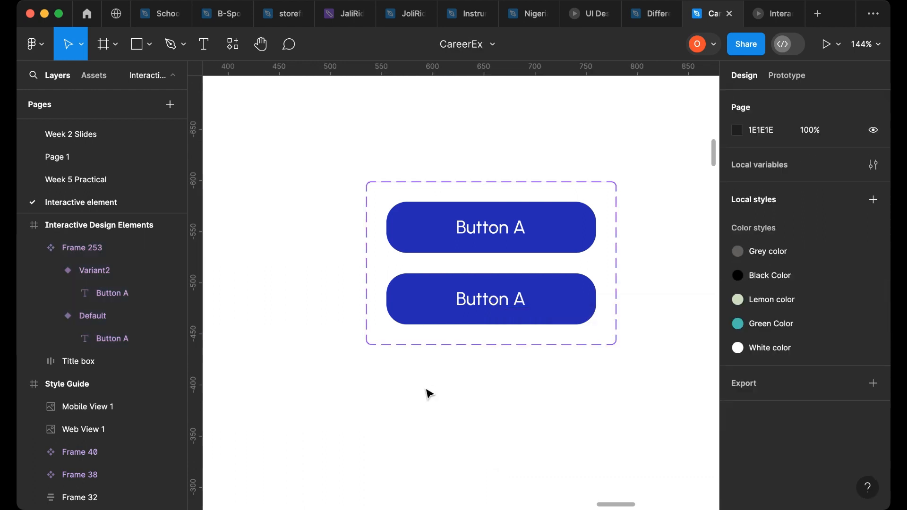
double_click(98, 248)
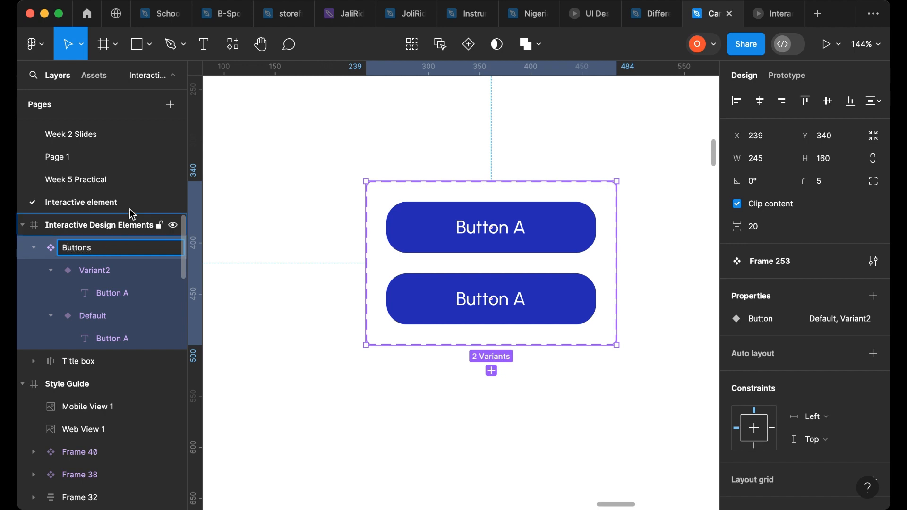
click(314, 344)
- Rename the first variant's Button value to Active
click(506, 236)
click(526, 243)
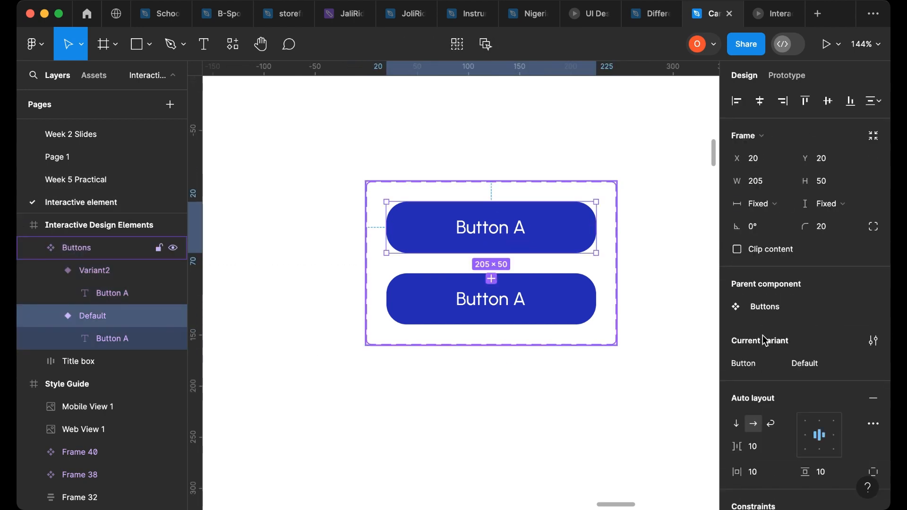
click(824, 362)
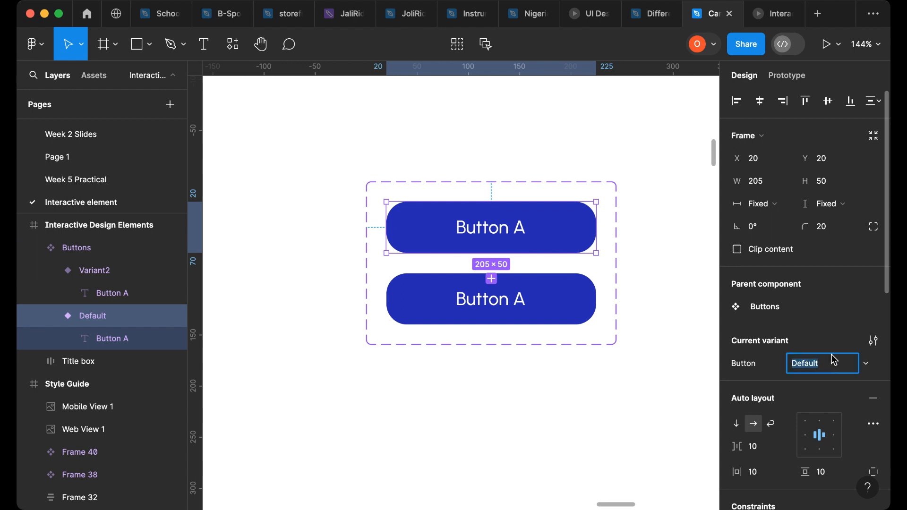
text(Active)
click(571, 304)
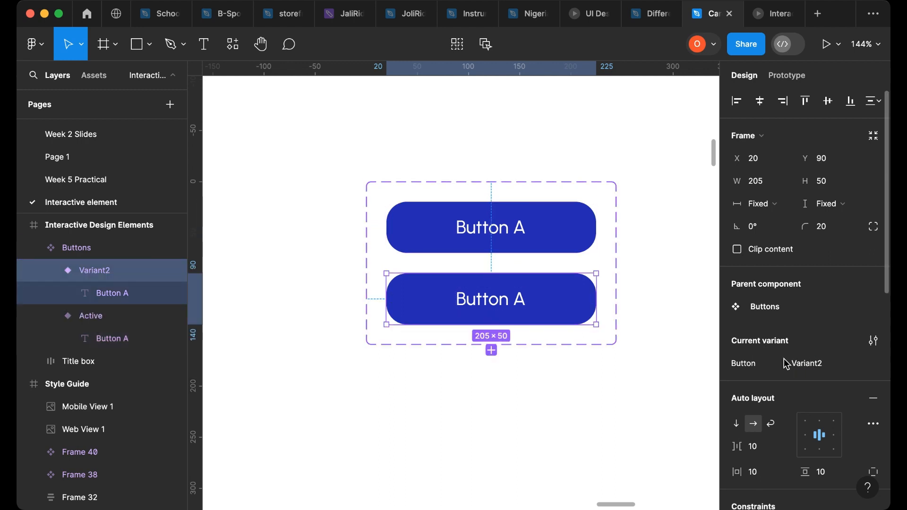
- Rename the second variant's Button value to Hover
click(798, 366)
text(Ho)
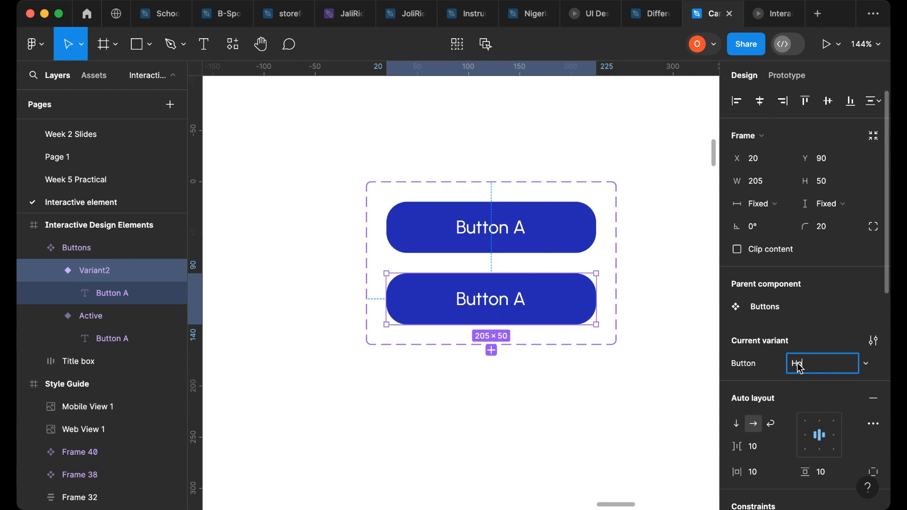
text(ver)
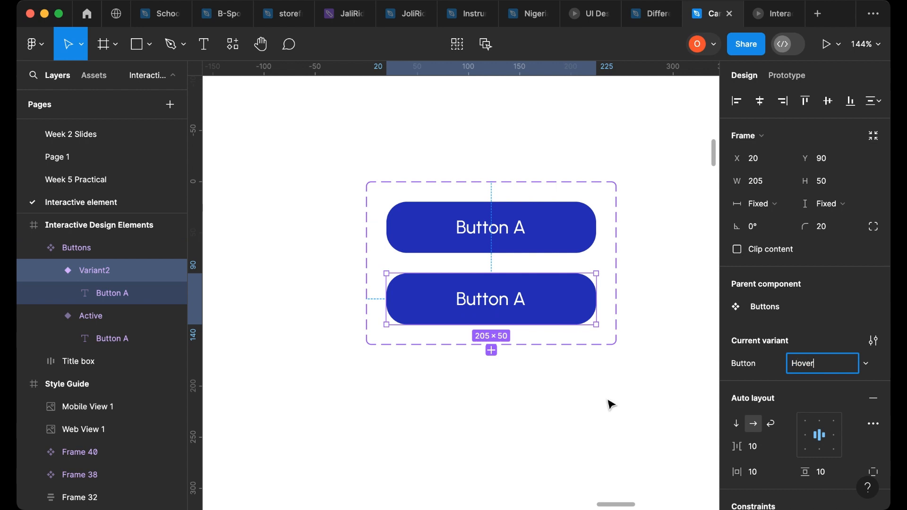
click(615, 395)
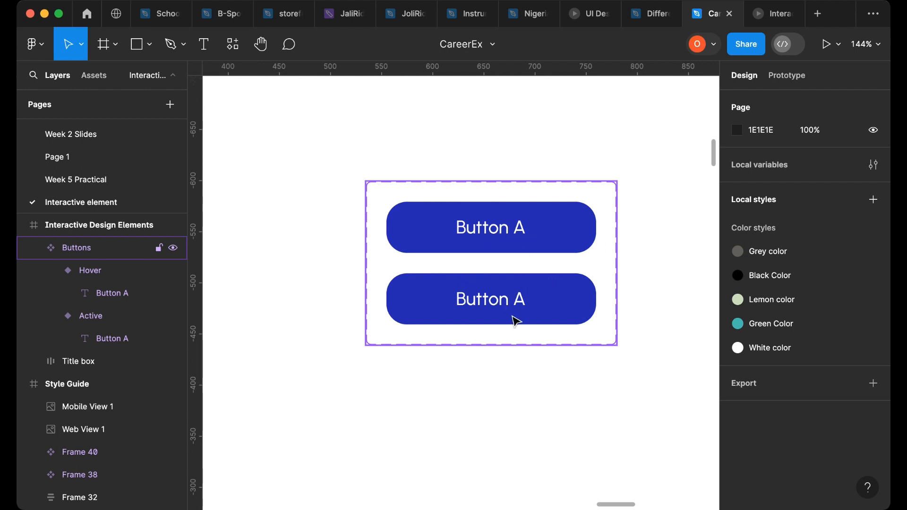
- Set the Hover variant's fill to 4441A4 by sampling it from the style guide's colour palette
scroll(562, 299, down, 2)
scroll(562, 298, down, 3)
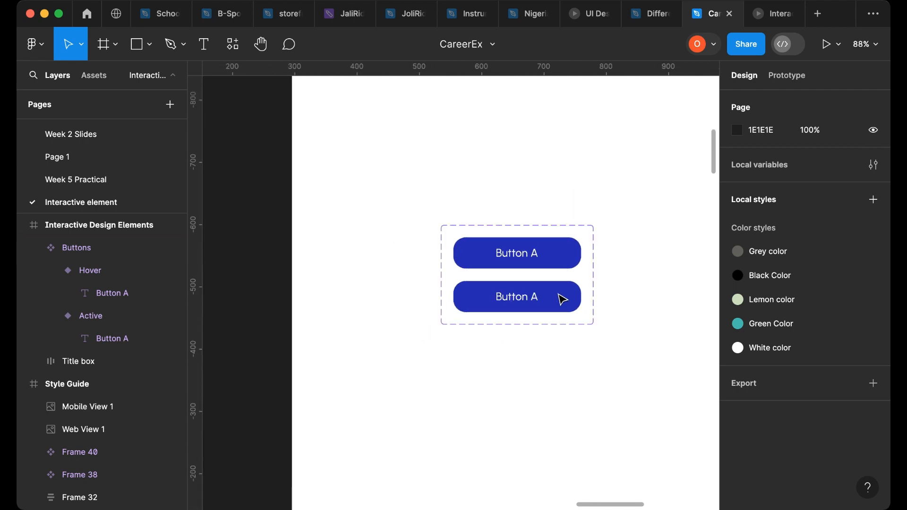
click(545, 303)
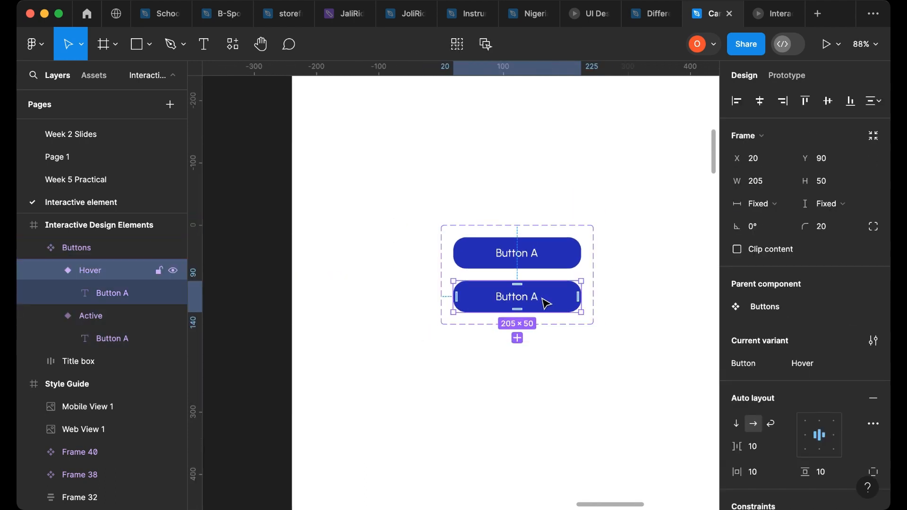
scroll(794, 343, down, 5)
scroll(792, 348, down, 10)
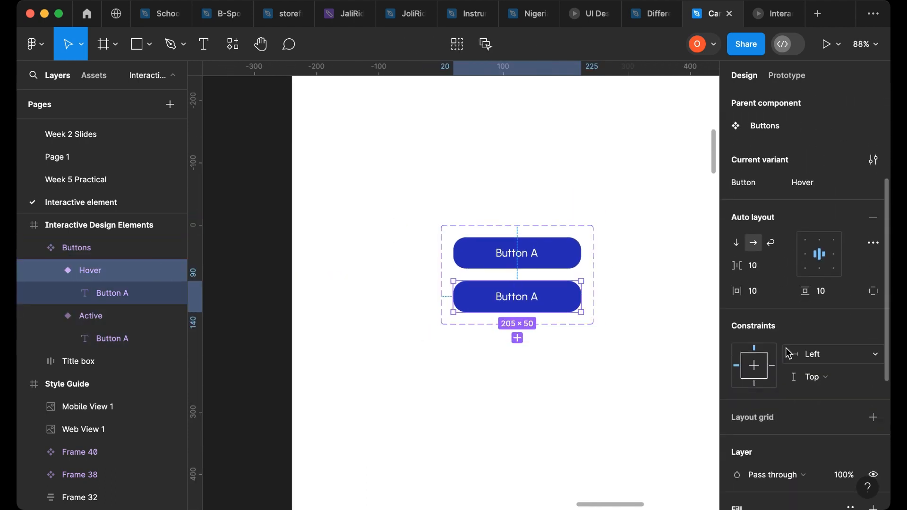
click(737, 313)
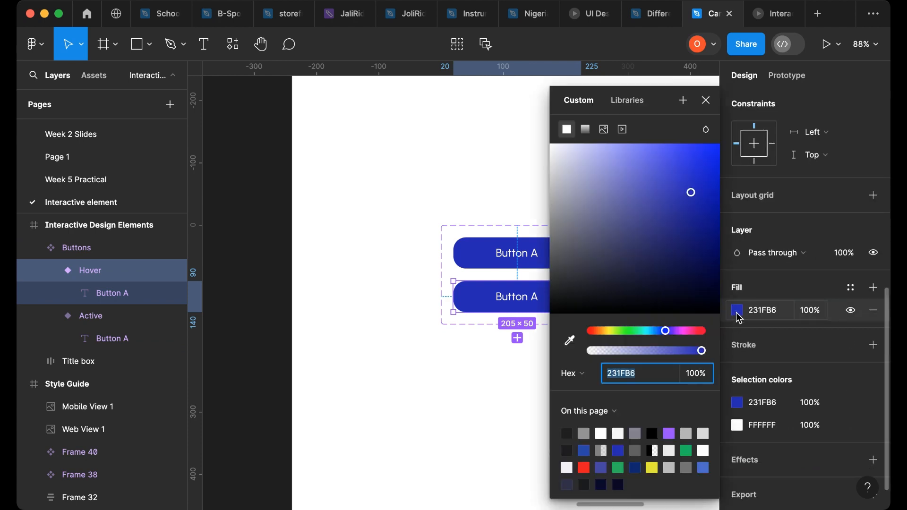
click(571, 342)
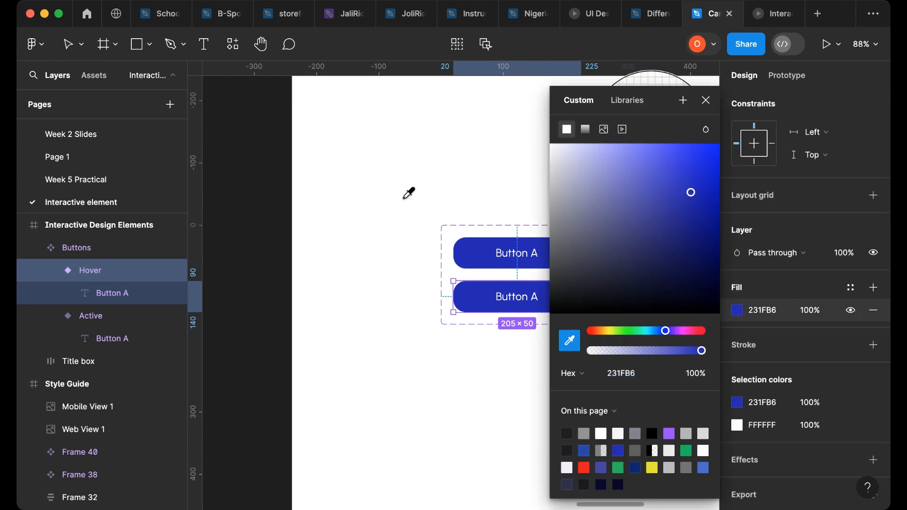
scroll(401, 233, down, 10)
scroll(333, 243, left, 15)
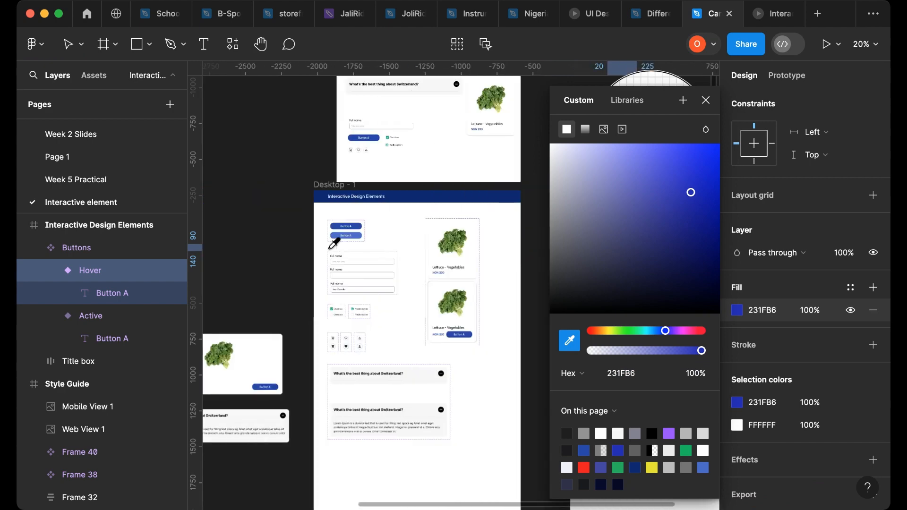
scroll(344, 272, down, 5)
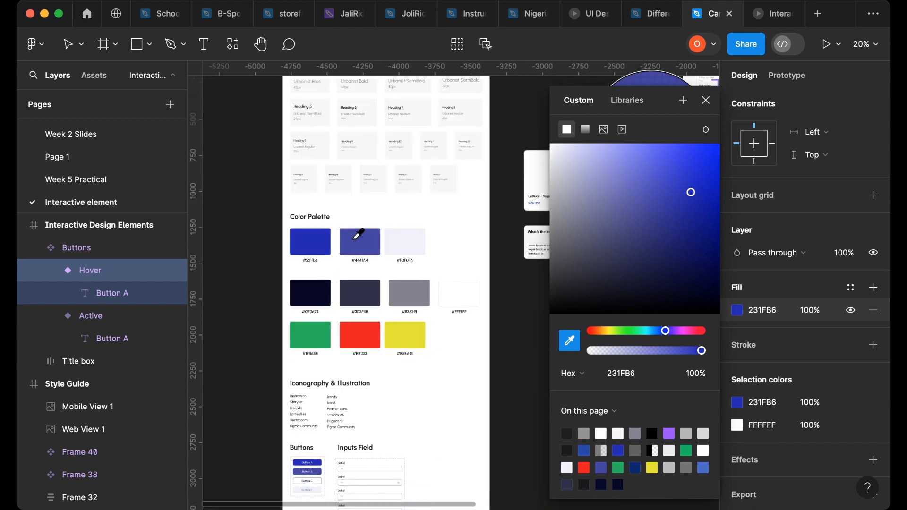
click(355, 238)
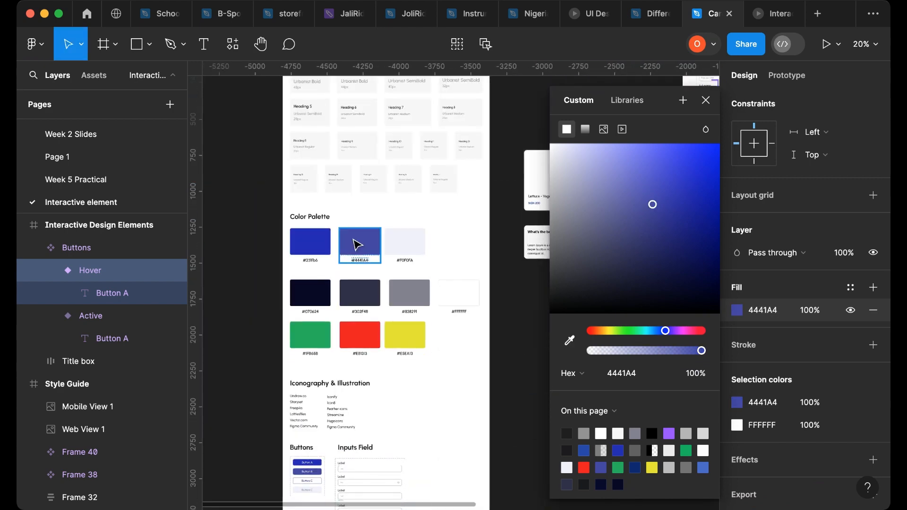
click(707, 99)
- Compare the fills of the Active and Hover variants up close
scroll(458, 242, down, 1)
scroll(461, 241, down, 10)
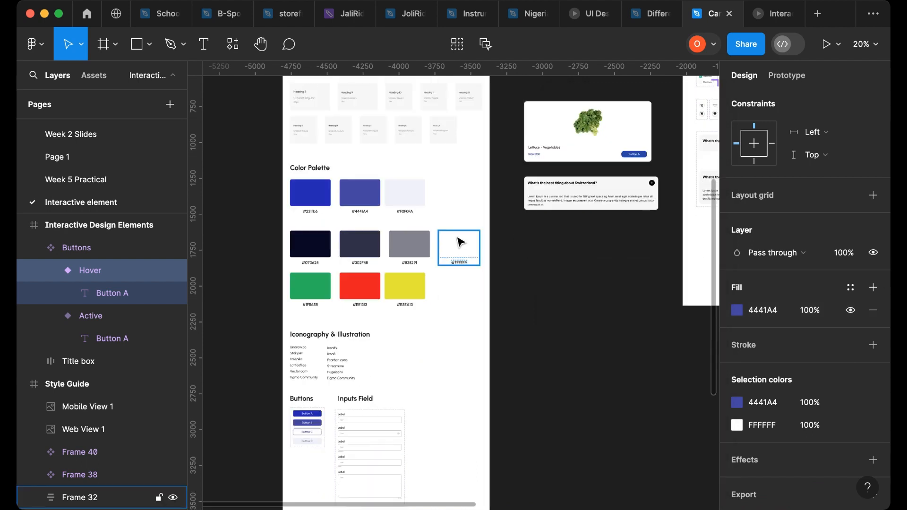
scroll(484, 236, right, 10)
scroll(576, 258, up, 2)
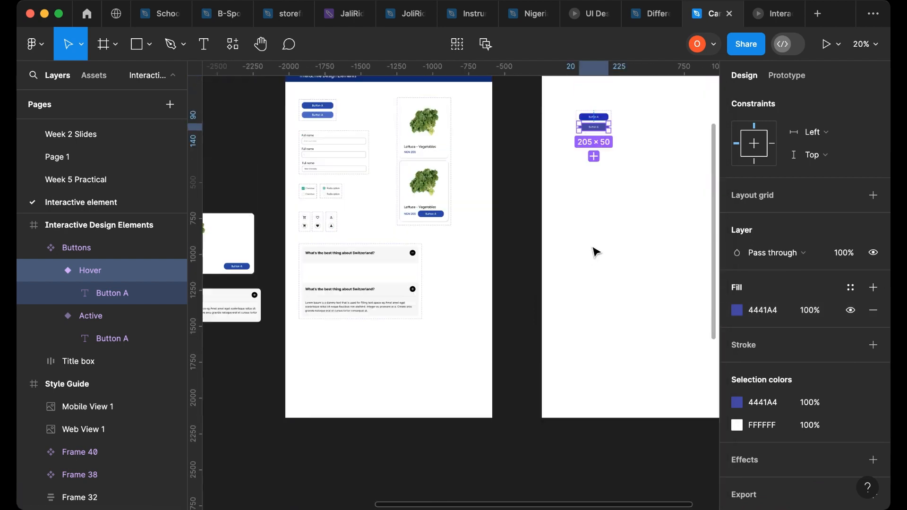
scroll(624, 156, up, 3)
scroll(614, 125, up, 5)
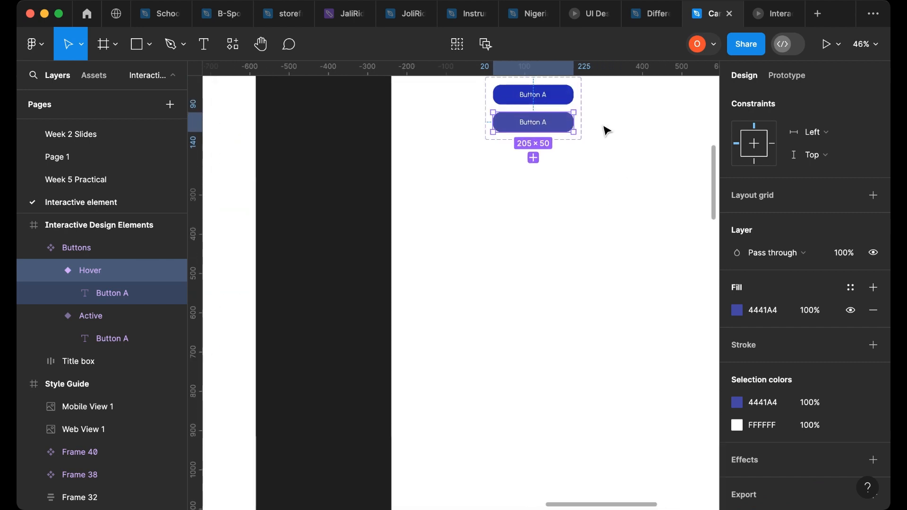
scroll(567, 208, up, 3)
scroll(554, 220, up, 3)
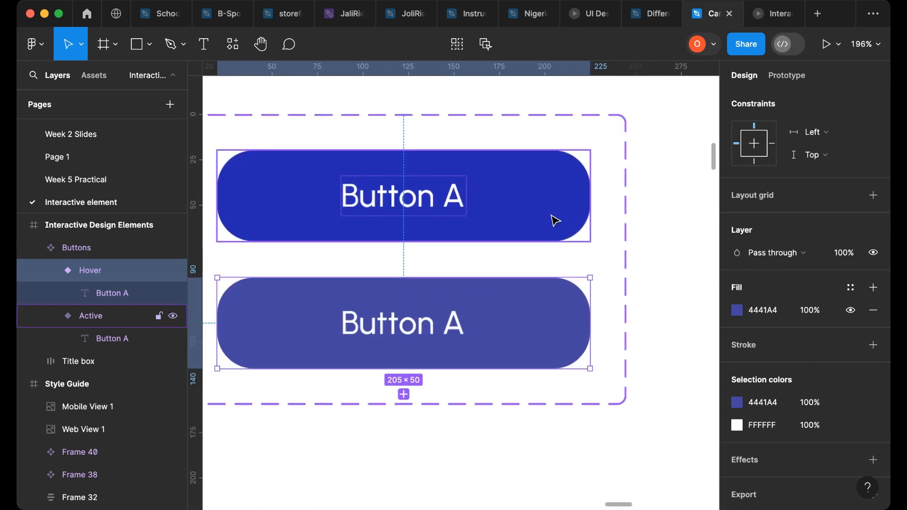
scroll(501, 221, left, 3)
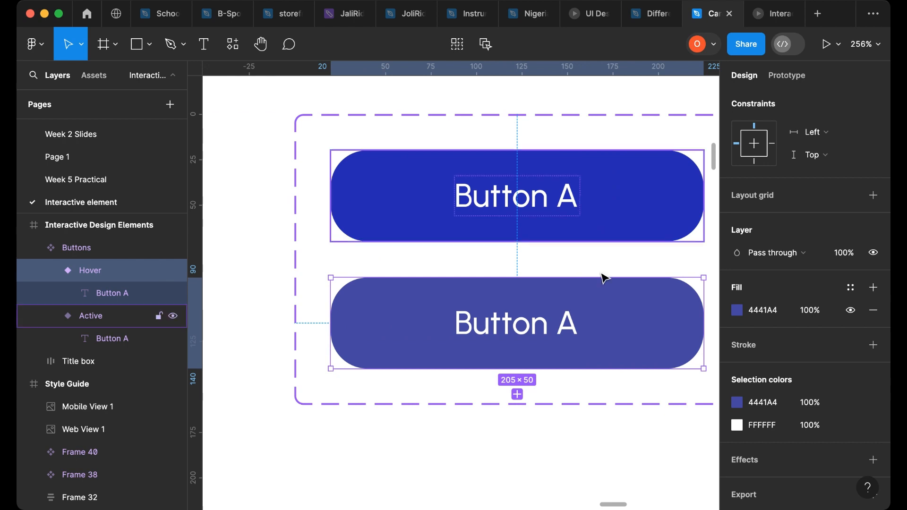
click(613, 229)
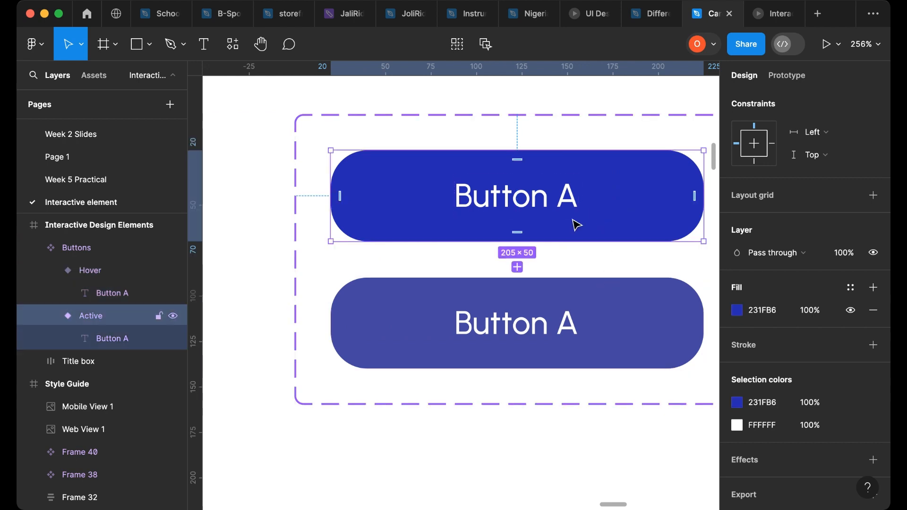
click(644, 321)
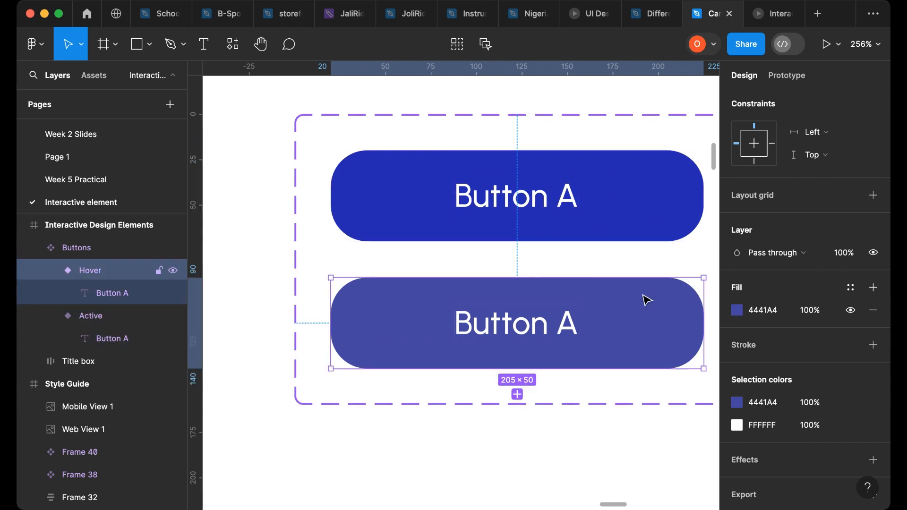
scroll(787, 349, down, 2)
scroll(788, 349, up, 2)
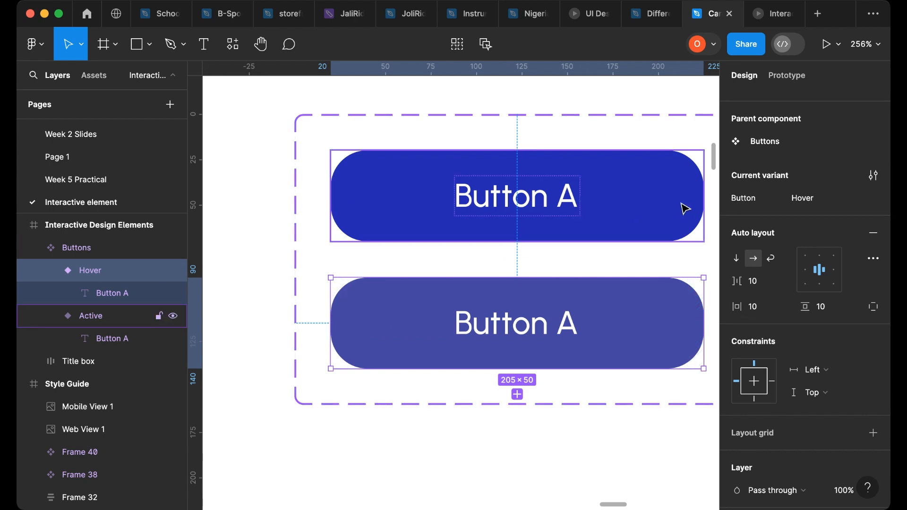
scroll(517, 293, right, 4)
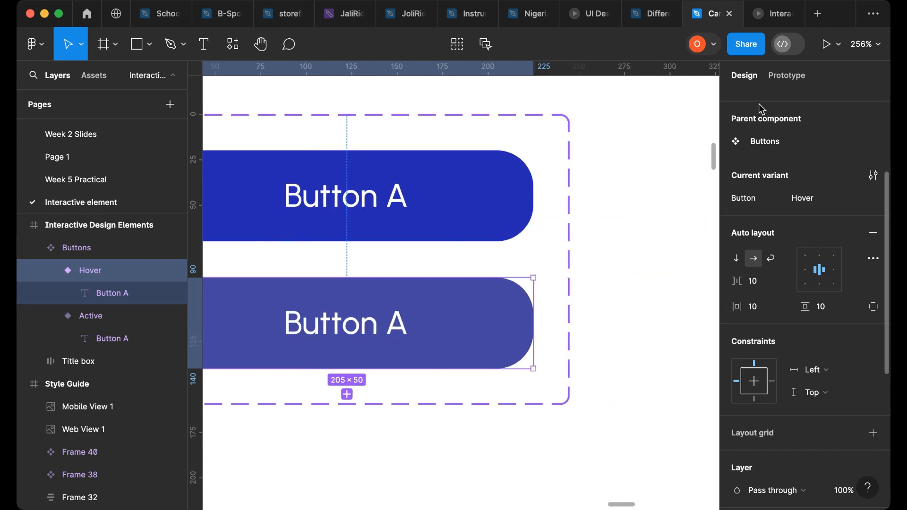
- Add a prototype connection from the Active variant to the Hover variant using an On click Change to interaction
click(787, 77)
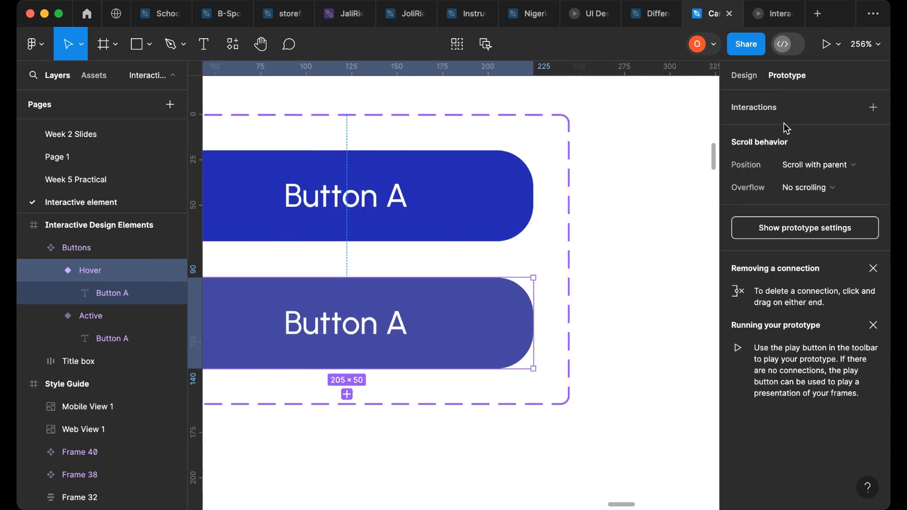
click(411, 182)
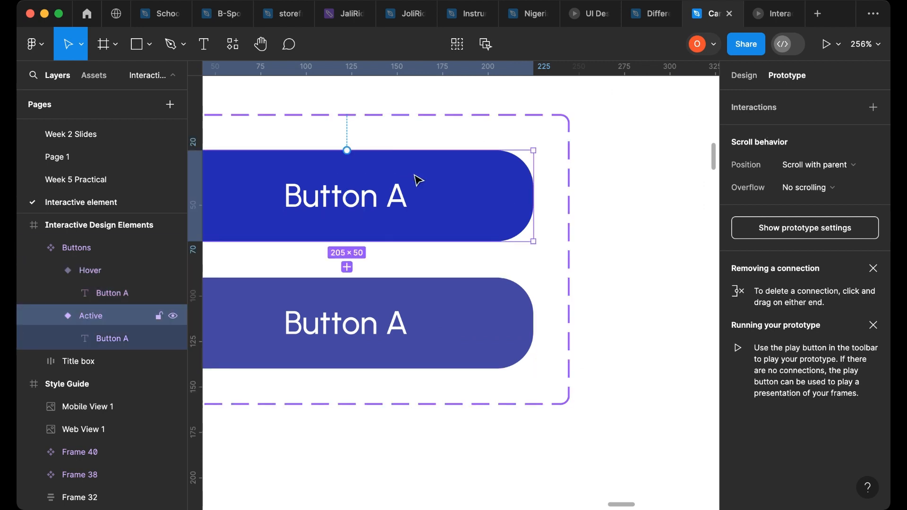
drag(348, 152, 370, 297)
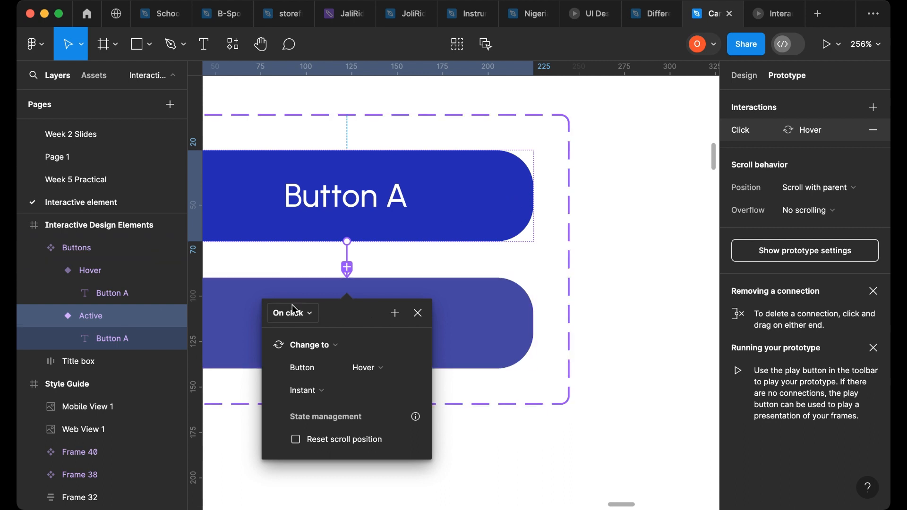
- Change the interaction's trigger from On click to While hovering
click(310, 314)
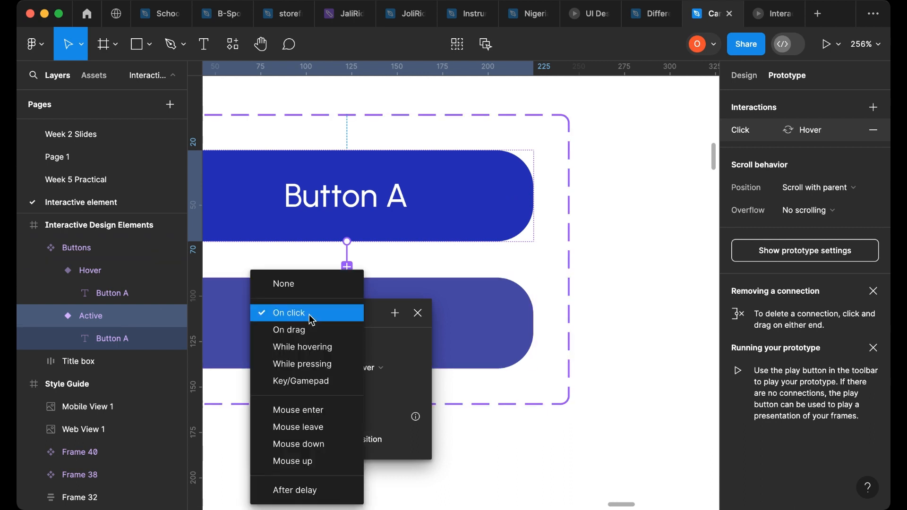
click(312, 350)
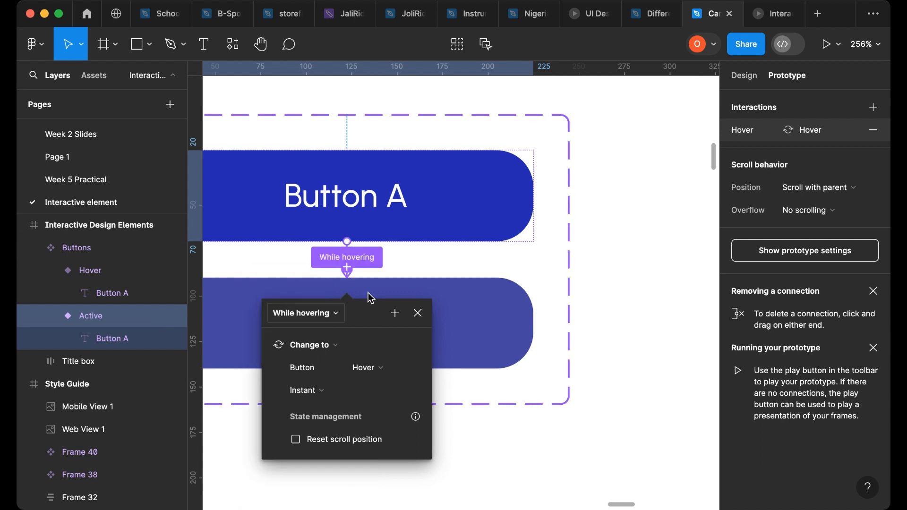
scroll(563, 286, down, 5)
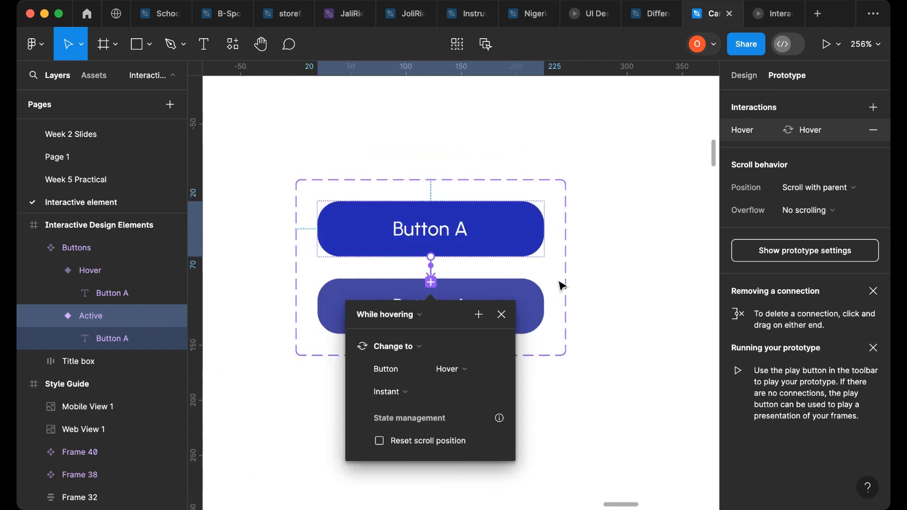
scroll(576, 307, down, 3)
click(591, 321)
scroll(594, 320, down, 8)
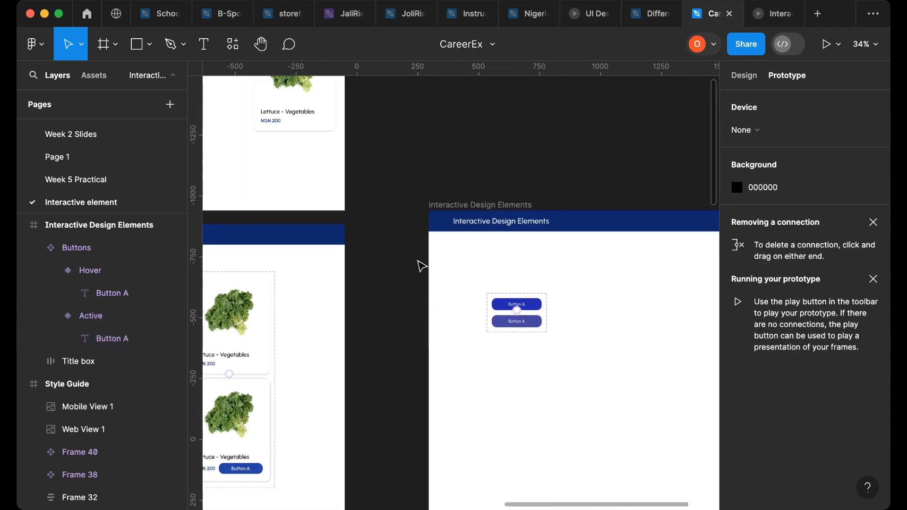
- Add a MacBook Pro 16" frame and place it beside the Interactive Design Elements frame
scroll(432, 262, right, 5)
scroll(480, 257, down, 2)
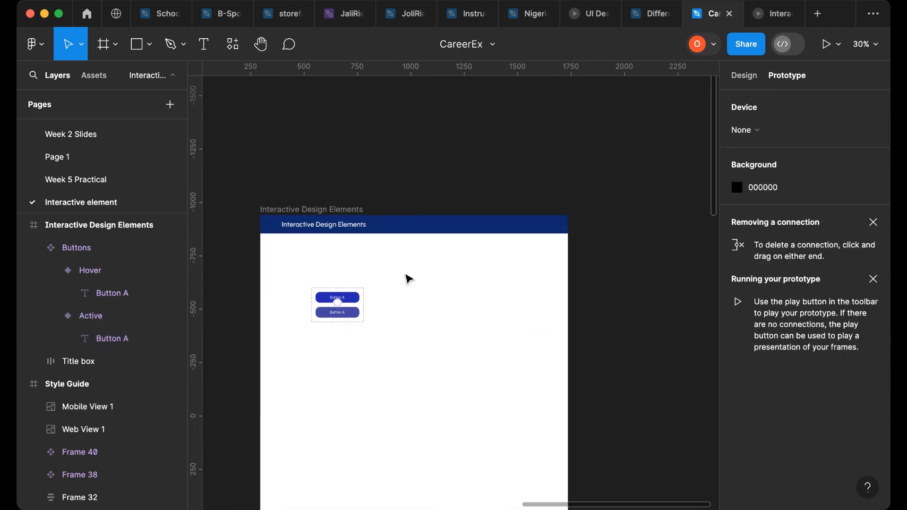
scroll(408, 279, right, 5)
click(743, 77)
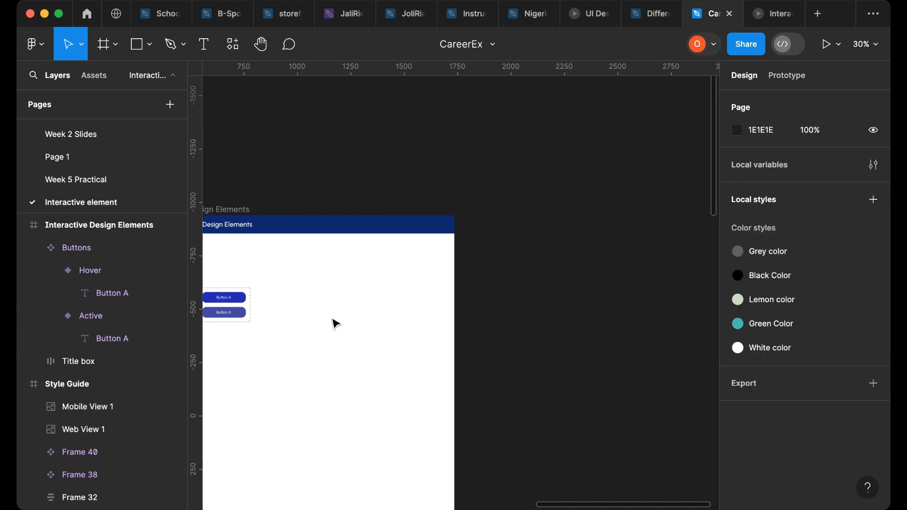
scroll(405, 314, down, 3)
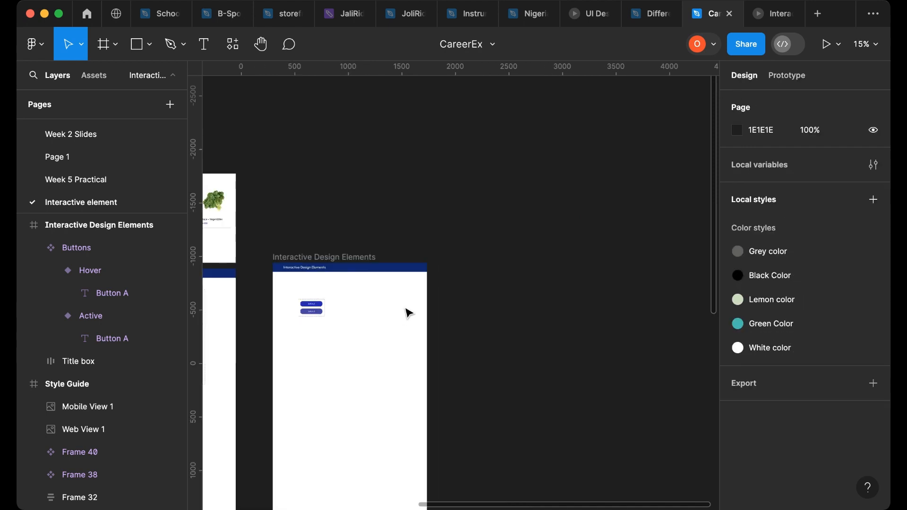
click(105, 47)
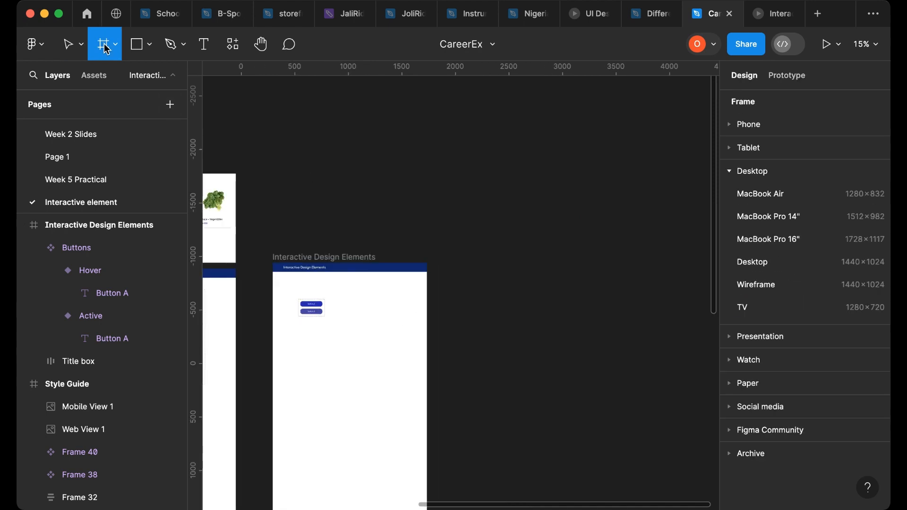
click(809, 242)
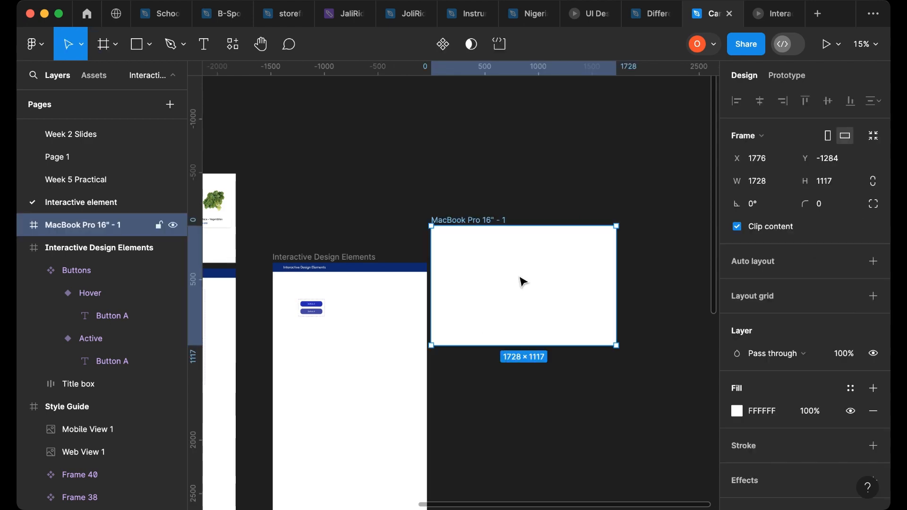
drag(521, 280, 516, 298)
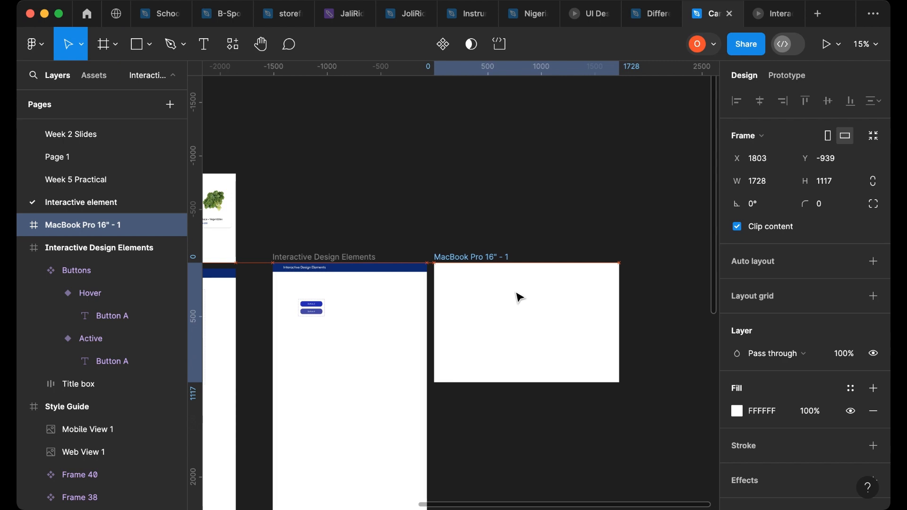
- Rename the new frame to Testing of Elements
double_click(483, 256)
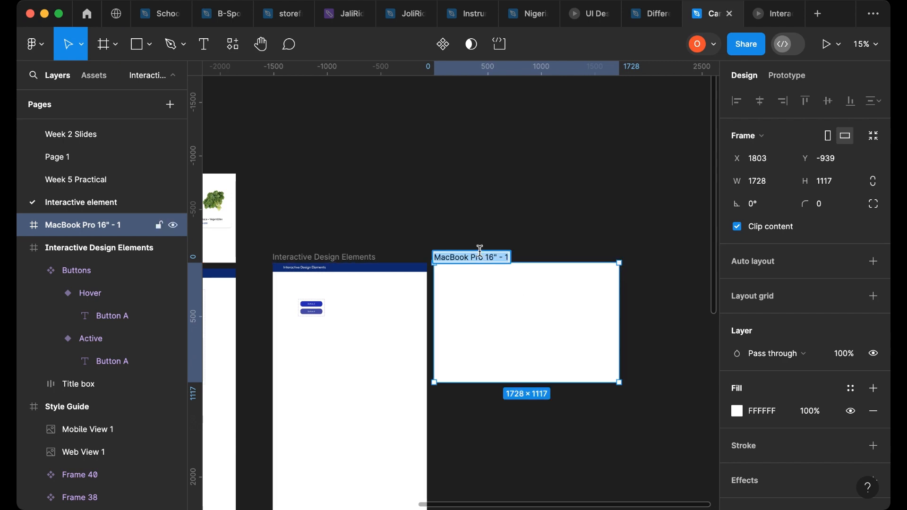
text(Testing o)
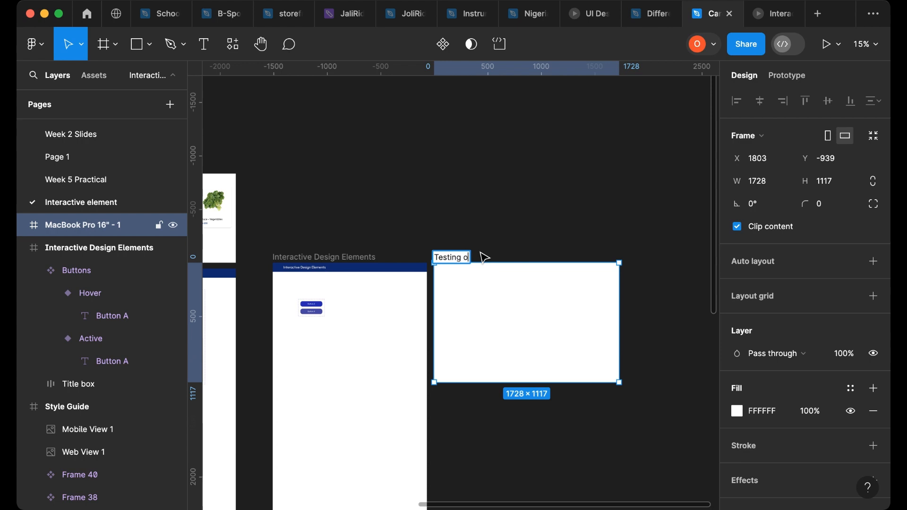
text(f Elements)
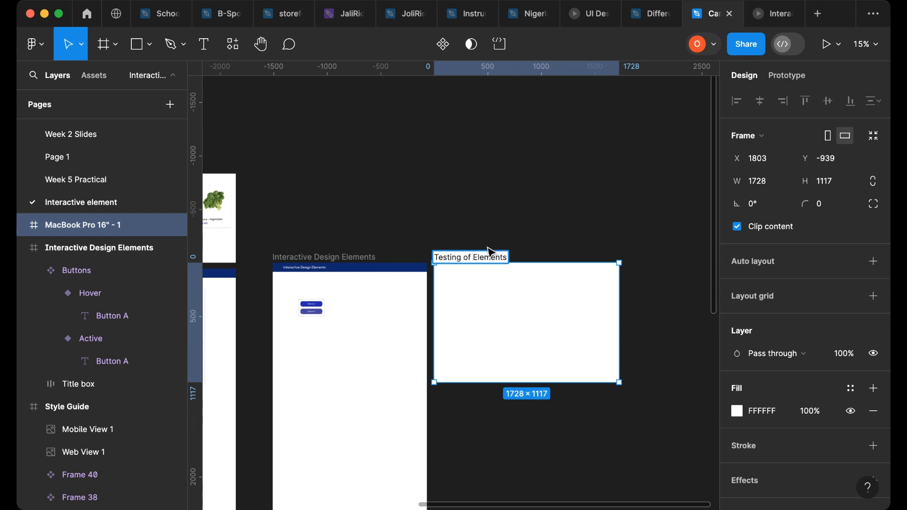
click(468, 186)
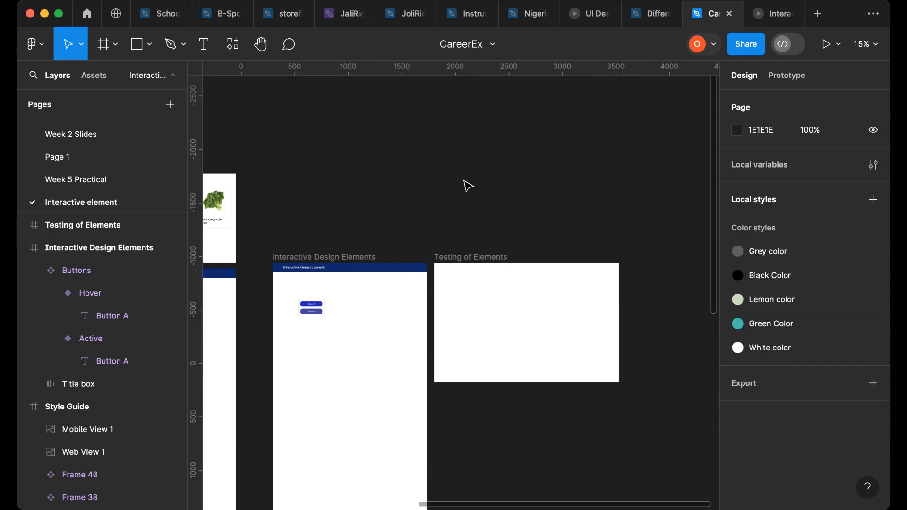
- Drag a copy of the Active button variant into the Testing of Elements frame as an instance
click(456, 256)
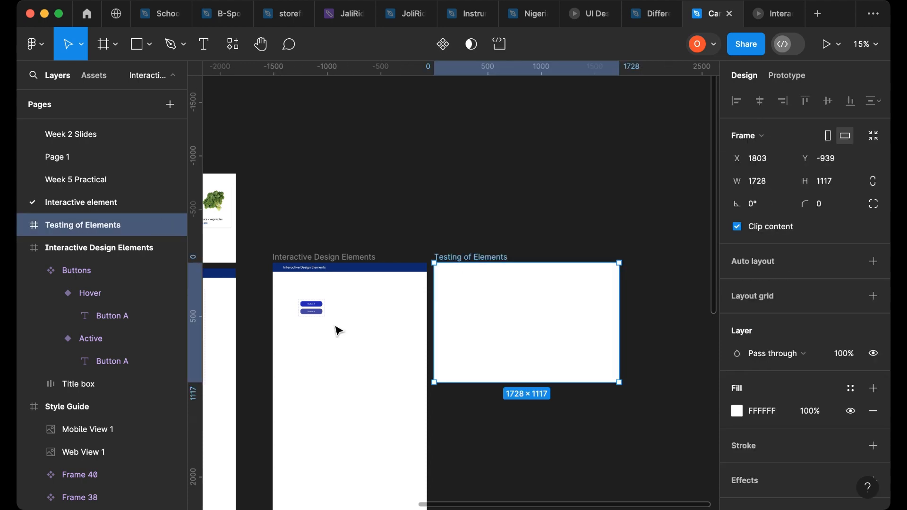
ctrl+scroll(312, 315, up, 6)
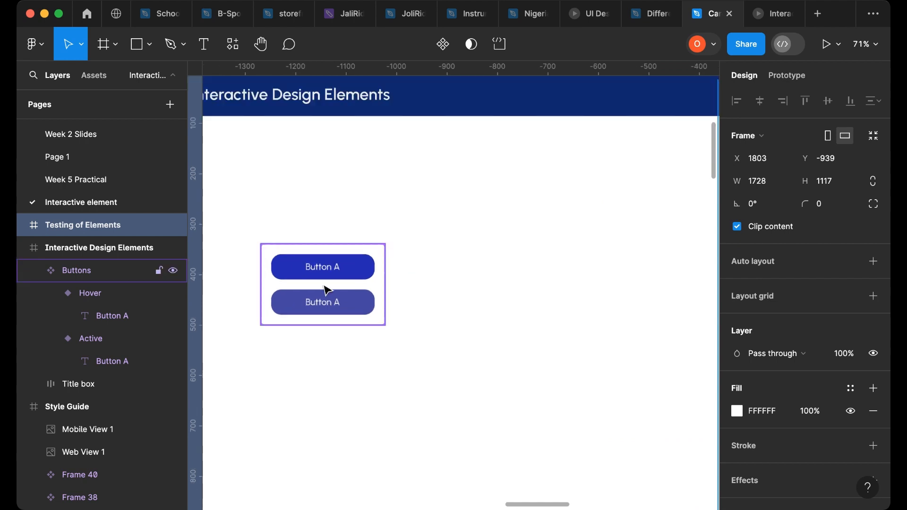
click(350, 290)
click(349, 288)
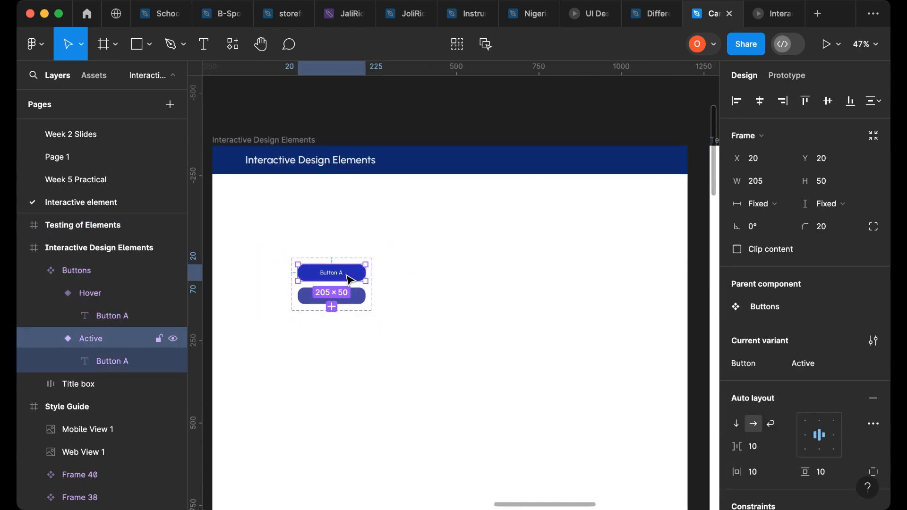
ctrl+scroll(349, 282, down, 2)
scroll(349, 283, down, 1)
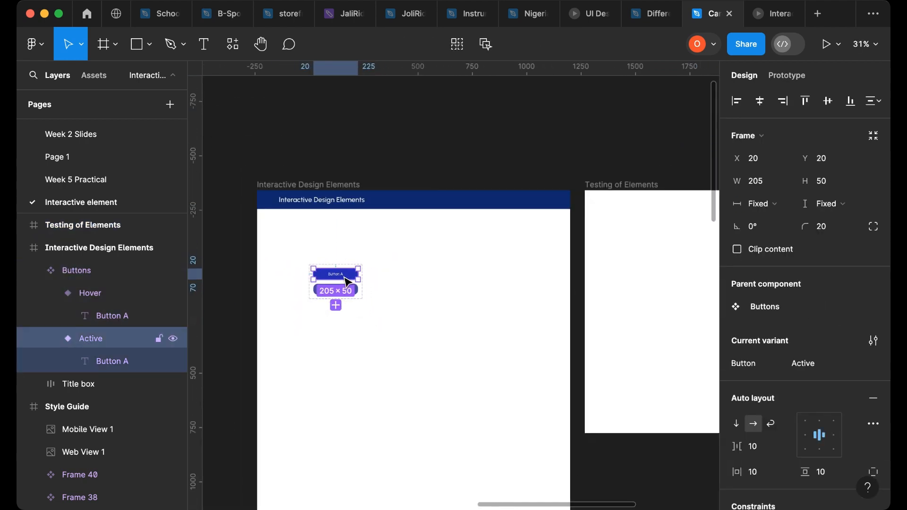
alt+drag(349, 282, 645, 258)
scroll(574, 300, right, 5)
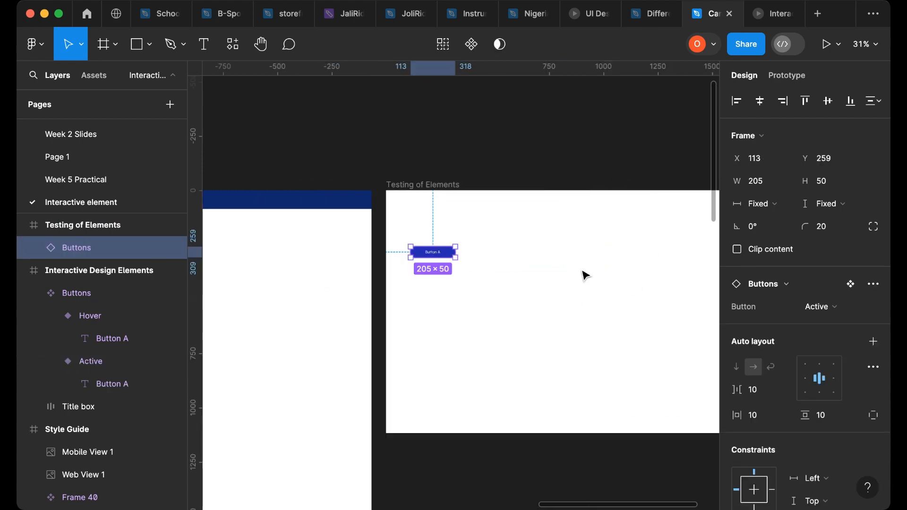
- Present the Testing of Elements frame as a prototype
click(400, 185)
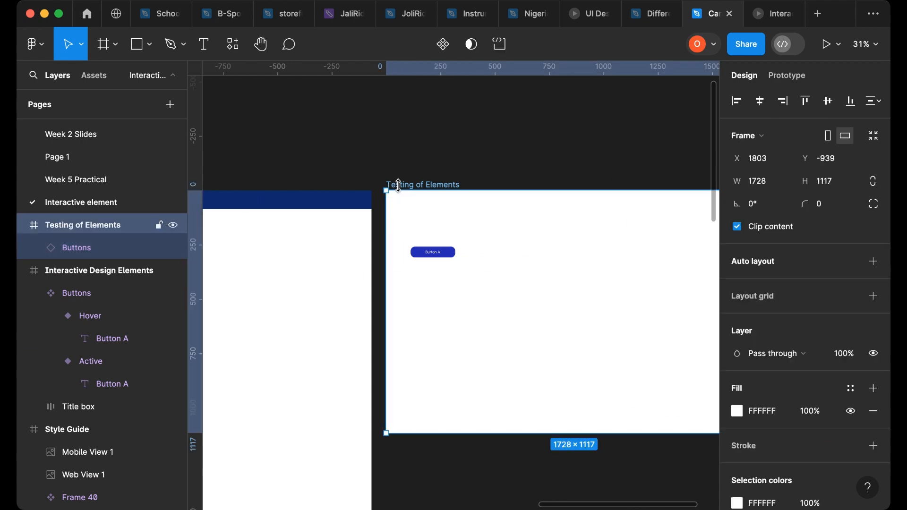
click(839, 45)
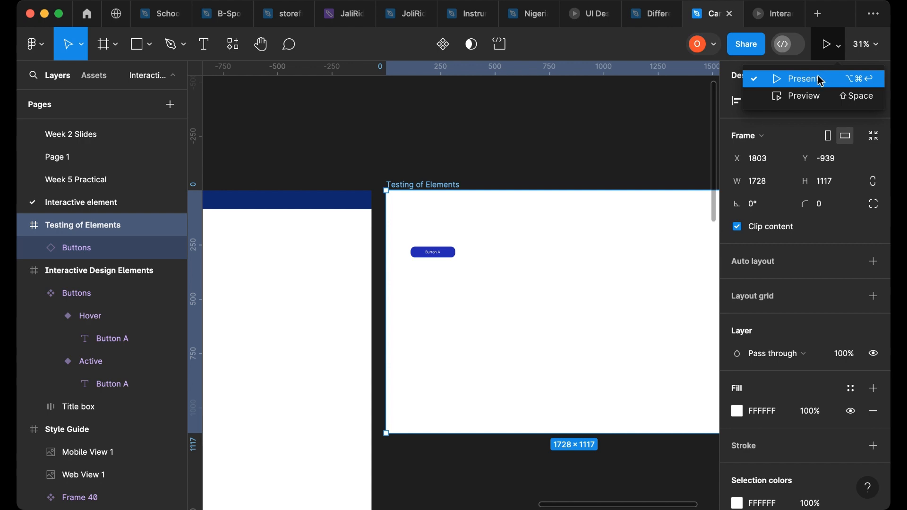
click(821, 79)
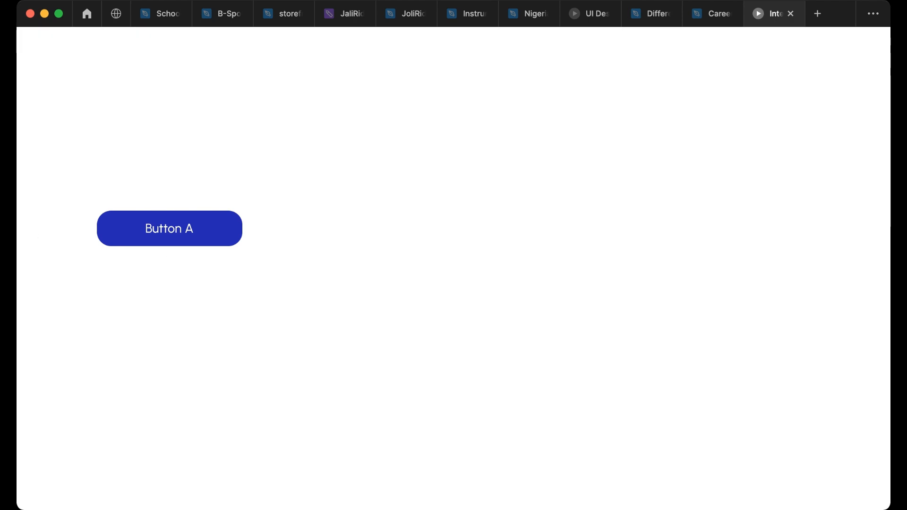
- Set the prototype view to Fit width and hide the Figma UI
mouse_move(379, 46)
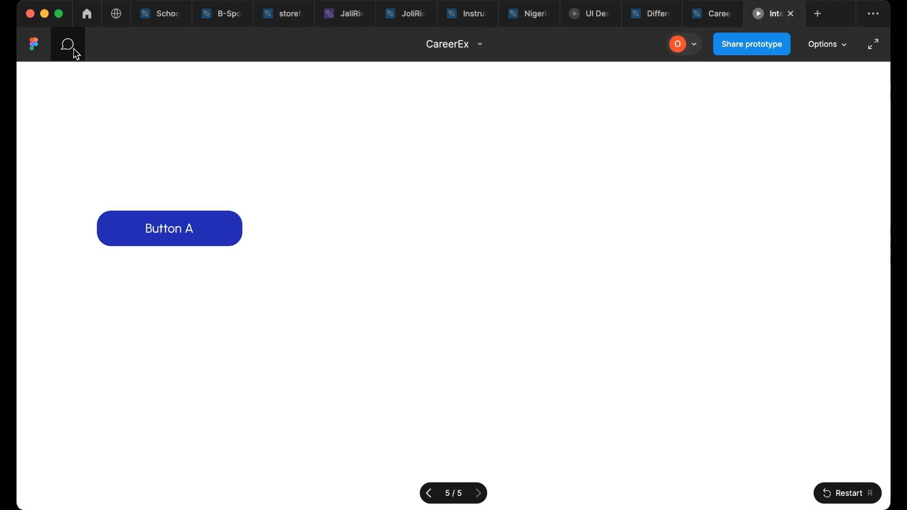
click(846, 47)
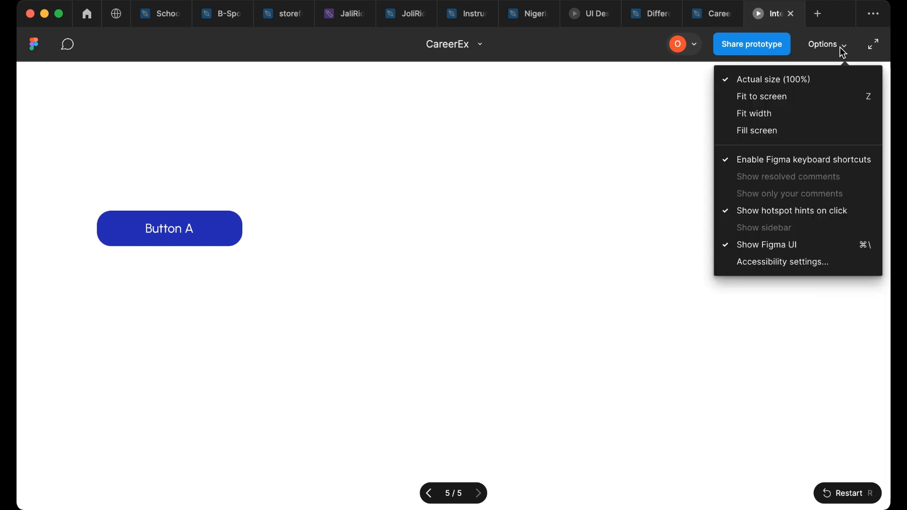
click(827, 112)
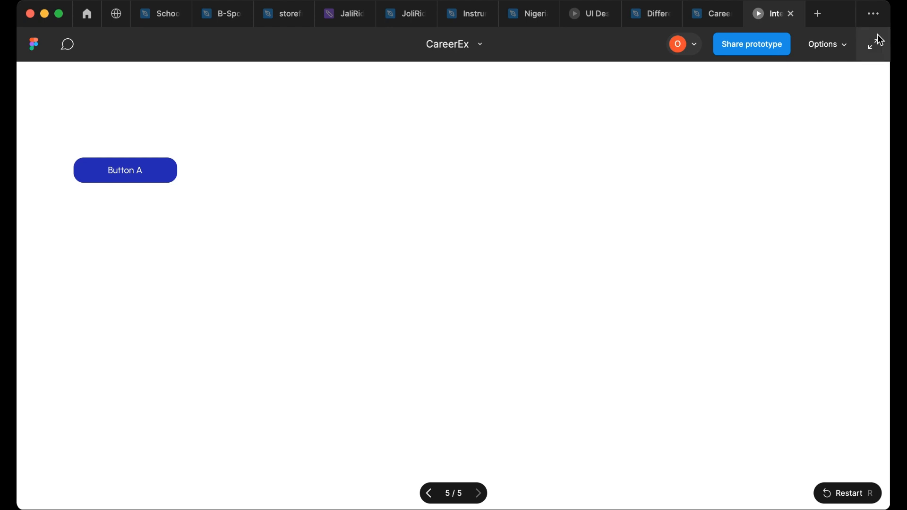
click(850, 50)
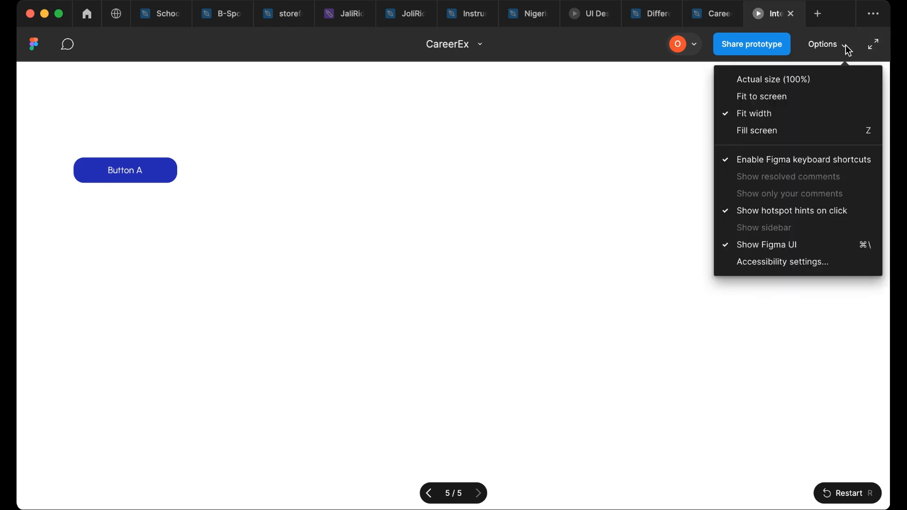
click(790, 245)
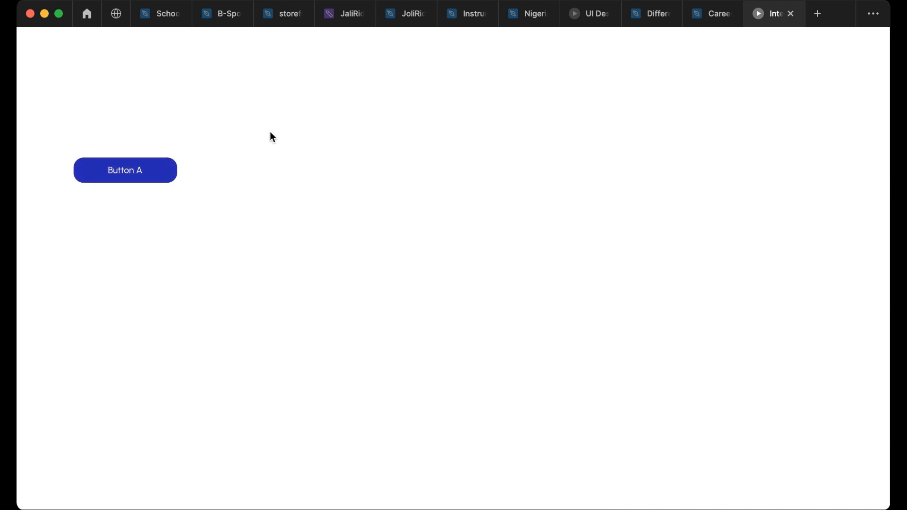
- Return to the design file and drag a copy of the Heading 15 text out of the Style Guide onto the canvas
click(698, 16)
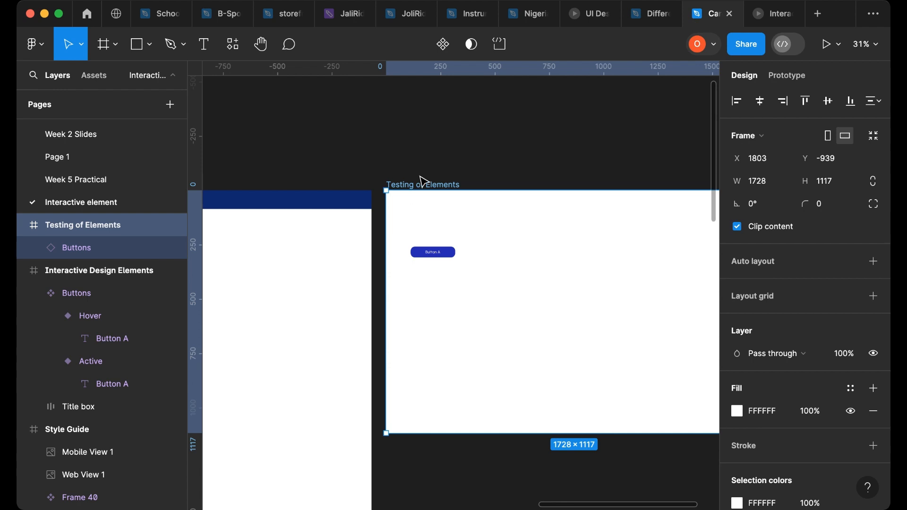
scroll(416, 194, left, 15)
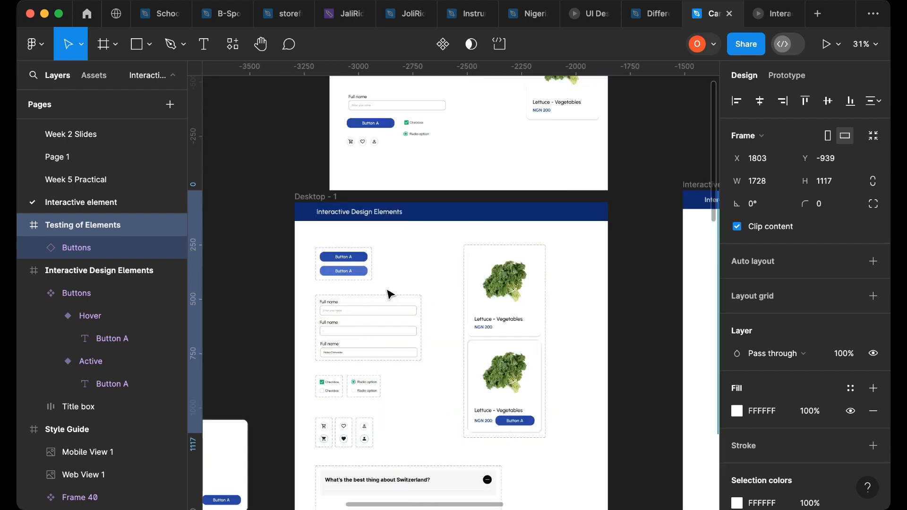
scroll(438, 295, down, 5)
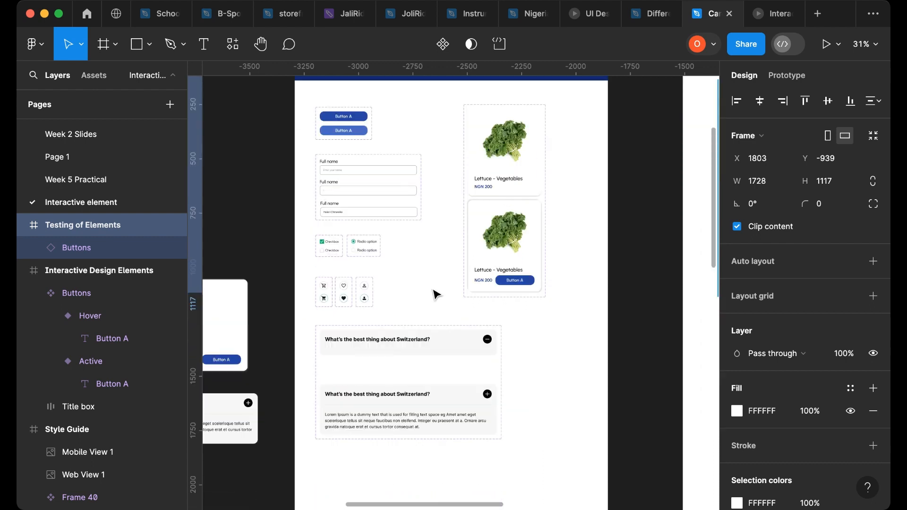
scroll(366, 309, up, 1)
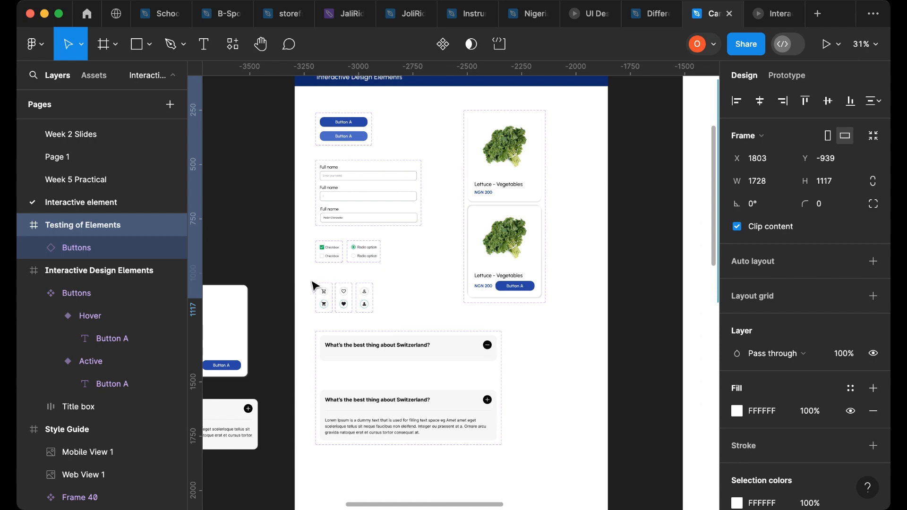
scroll(344, 298, left, 10)
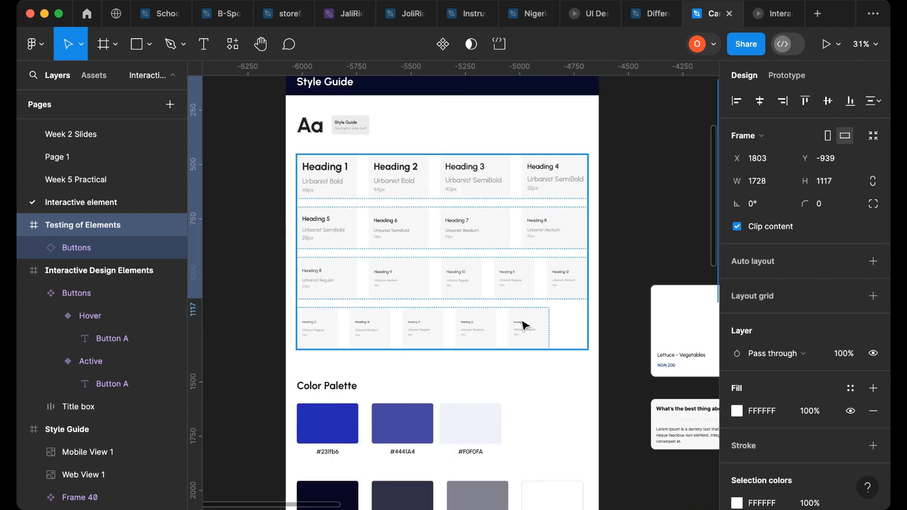
scroll(520, 321, up, 5)
scroll(433, 365, up, 2)
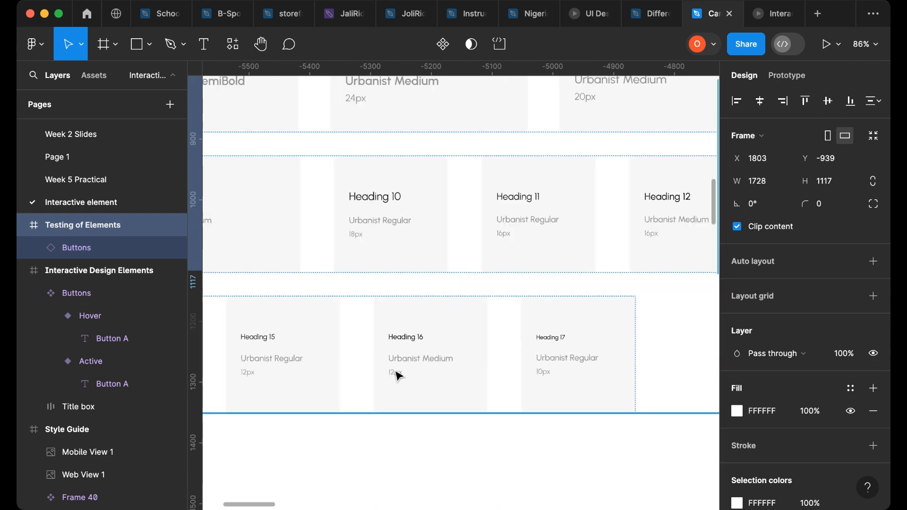
click(266, 342)
double_click(266, 343)
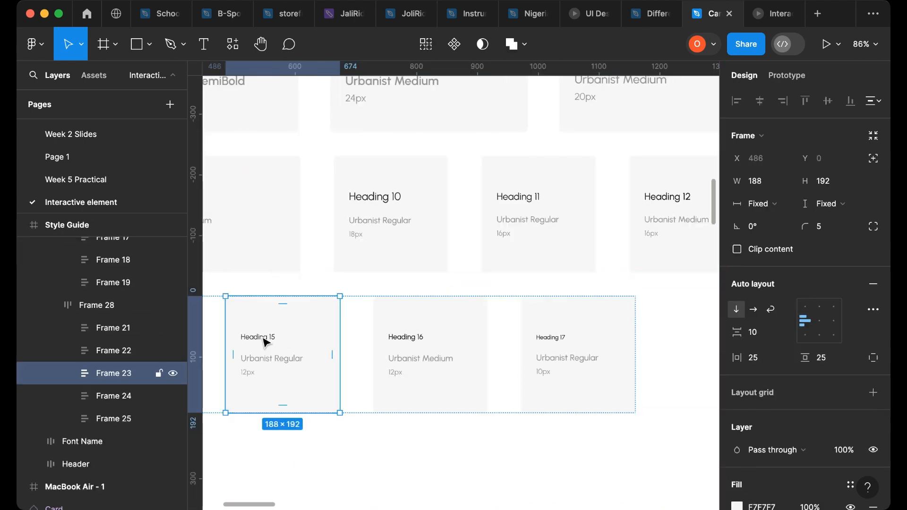
double_click(265, 345)
double_click(265, 345)
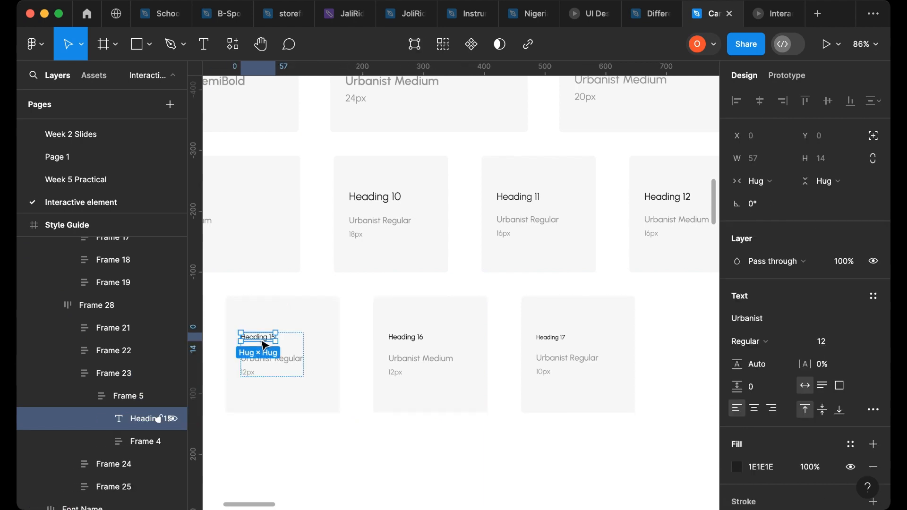
drag(266, 345, 460, 307)
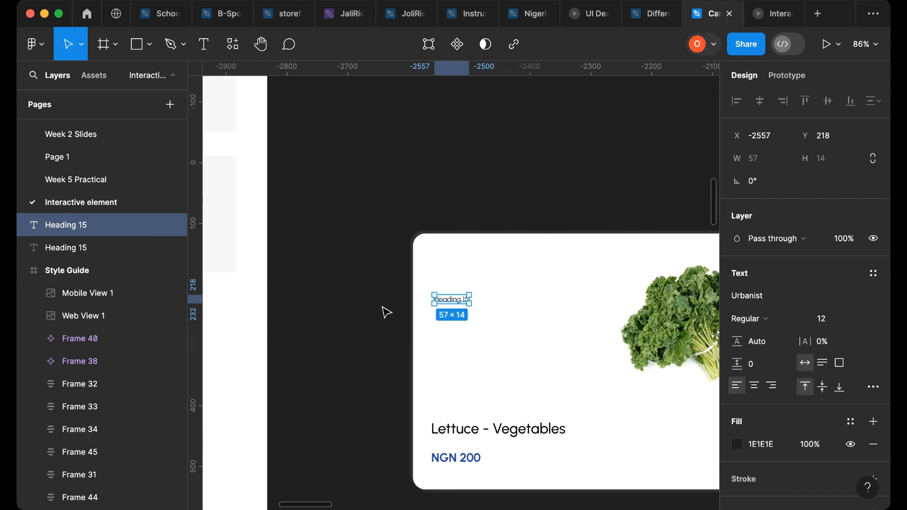
- Drag a copy of the Heading 7 text out of the Style Guide onto the canvas
scroll(367, 323, left, 10)
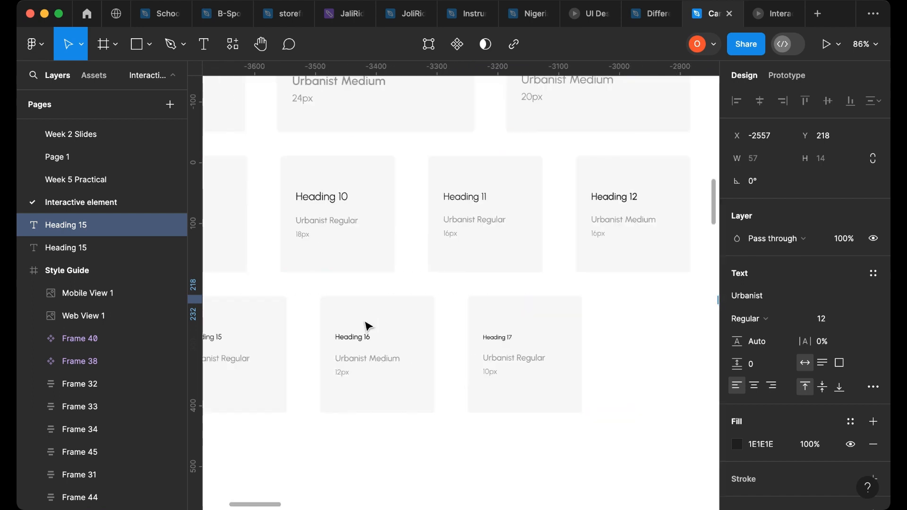
scroll(360, 319, up, 3)
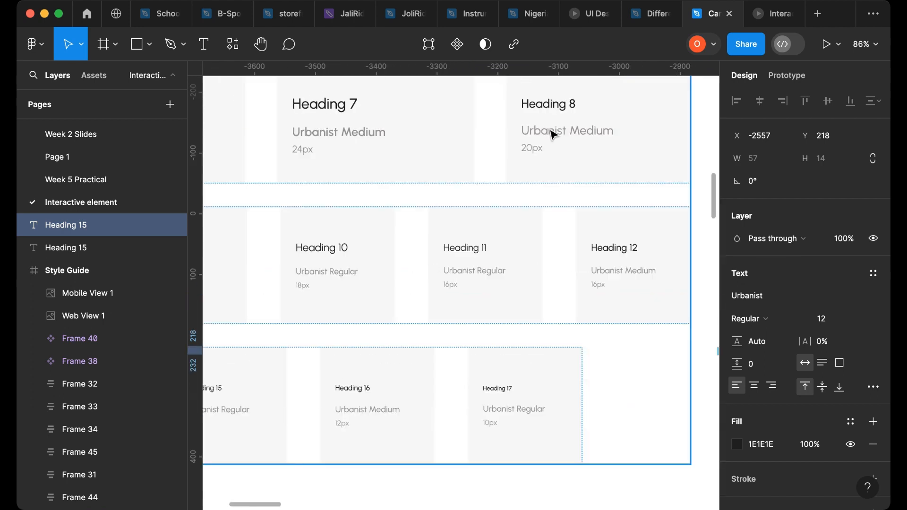
click(570, 108)
double_click(570, 108)
double_click(569, 109)
double_click(561, 108)
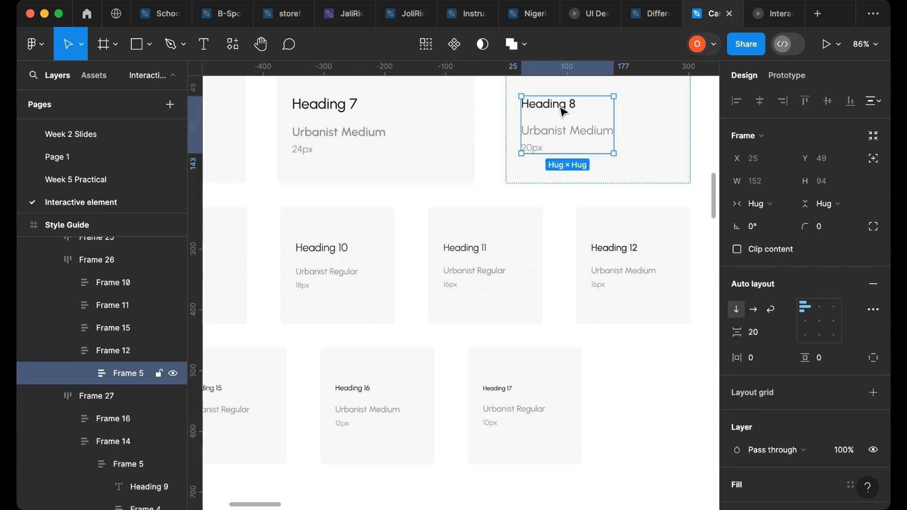
double_click(561, 109)
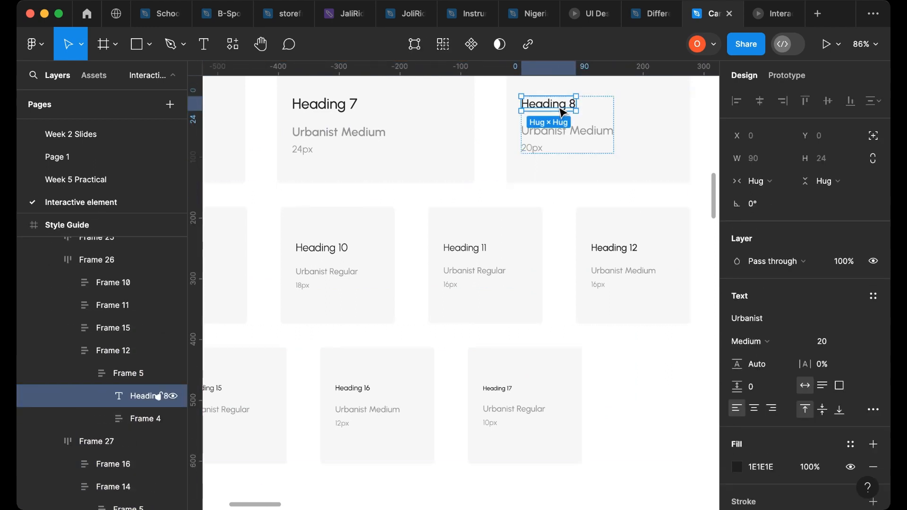
click(340, 108)
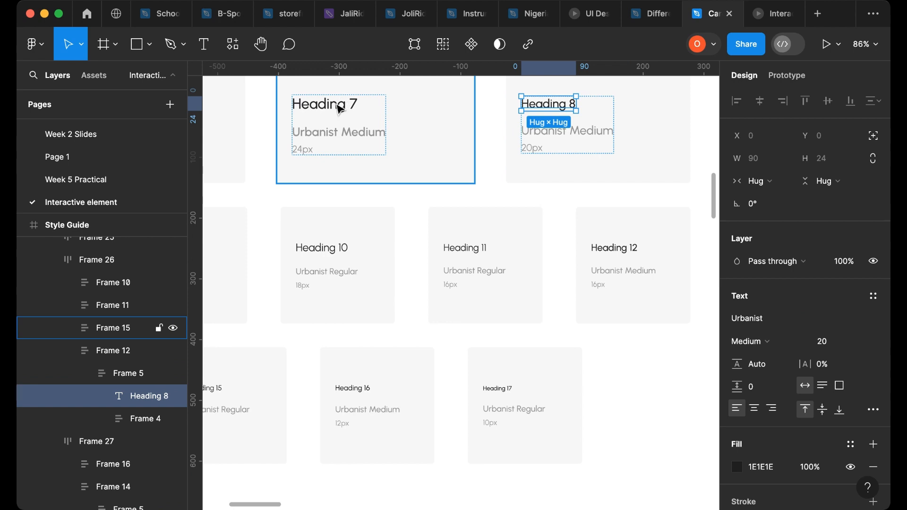
double_click(341, 109)
double_click(340, 110)
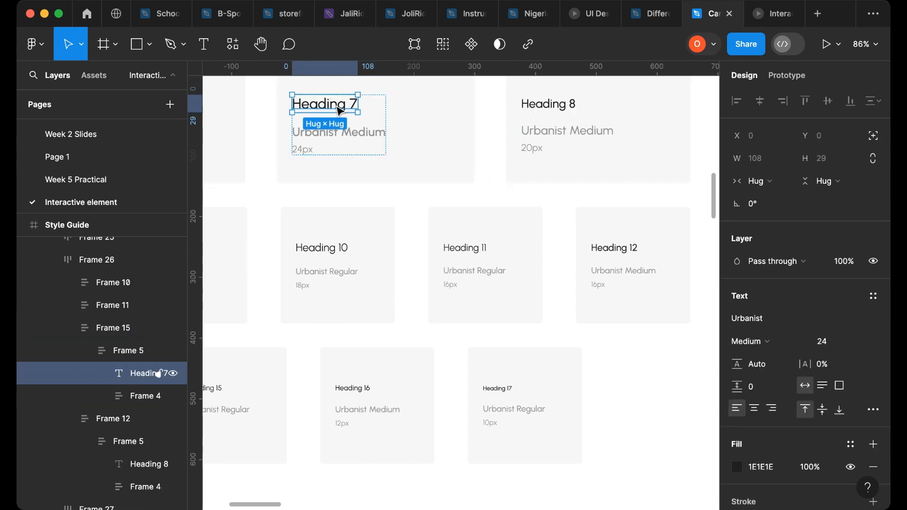
drag(340, 111, 555, 327)
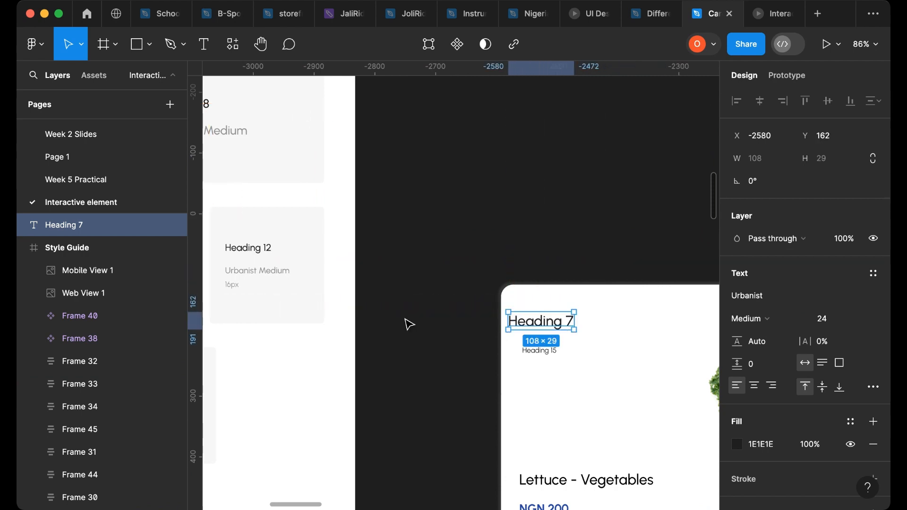
- Drag a copy of the Heading 8 text out of the Style Guide onto the canvas
scroll(423, 321, down, 5)
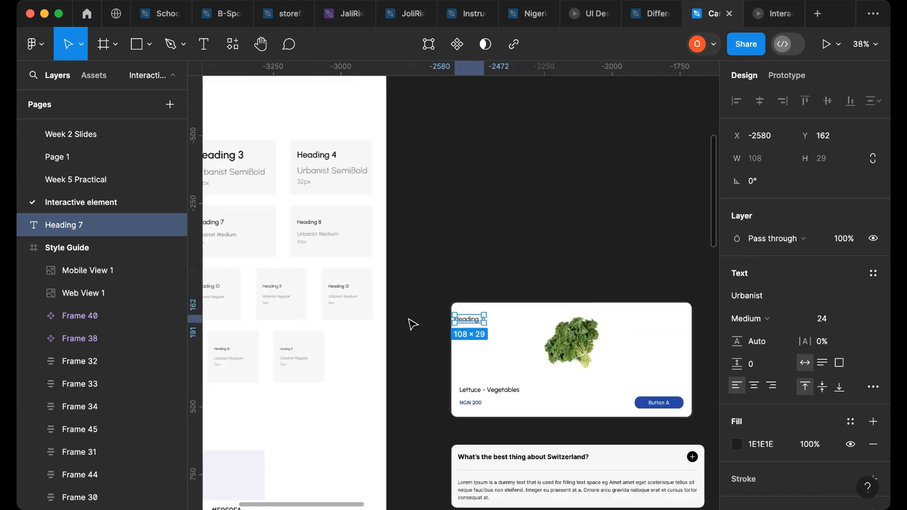
scroll(466, 338, up, 5)
scroll(379, 322, left, 5)
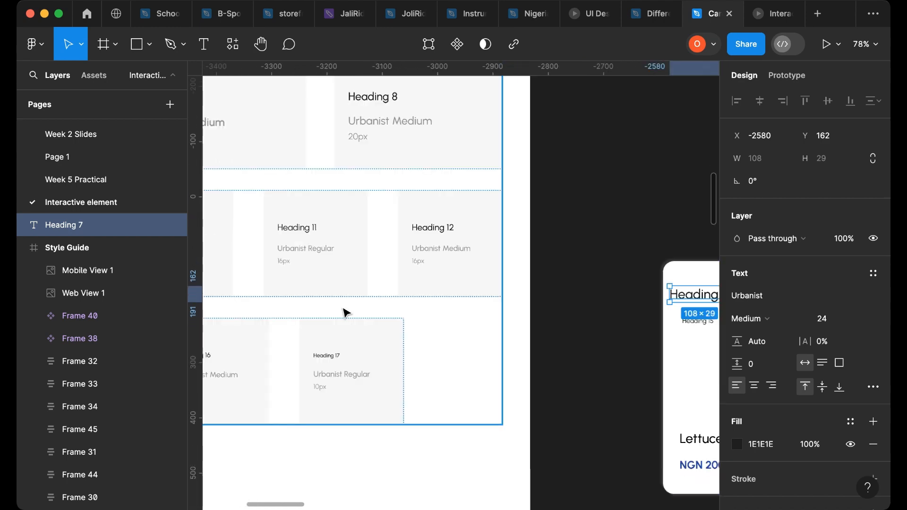
double_click(385, 96)
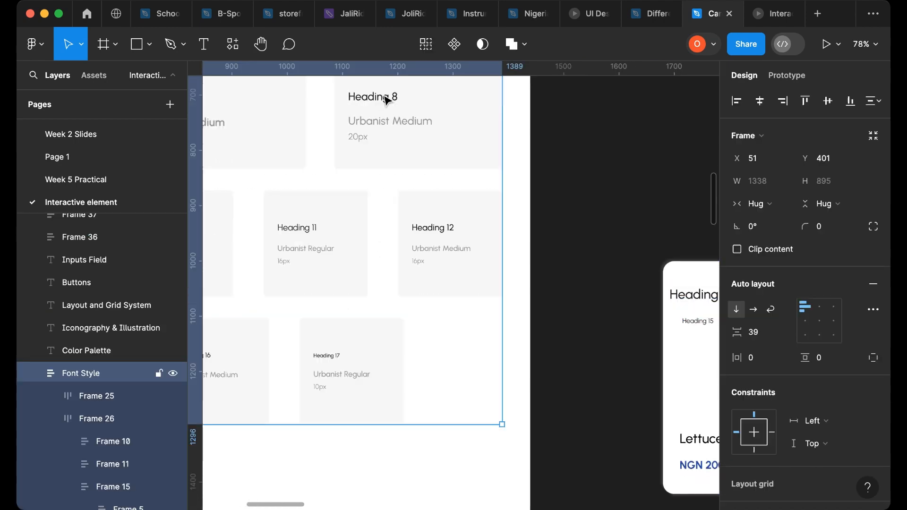
double_click(384, 100)
double_click(383, 101)
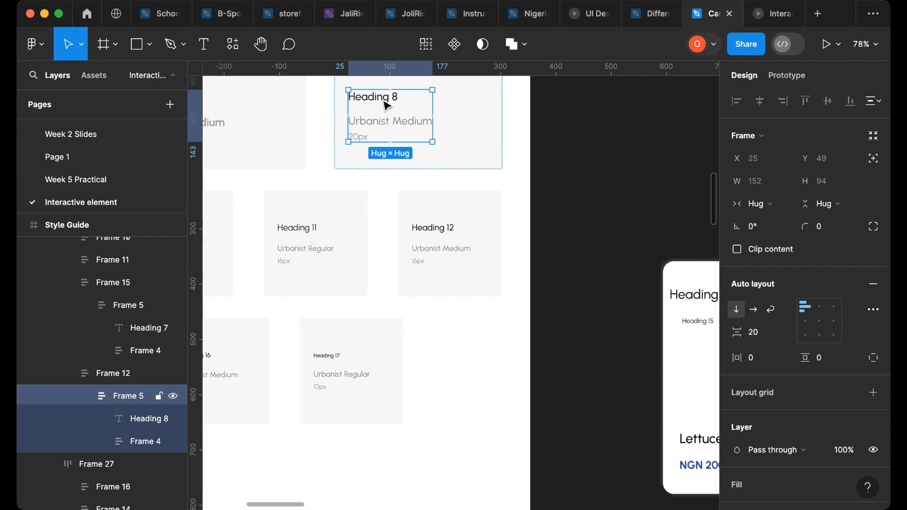
double_click(387, 105)
drag(387, 105, 699, 281)
- Move the three copied heading texts into the Interactive Design Elements frame
scroll(699, 281, right, 5)
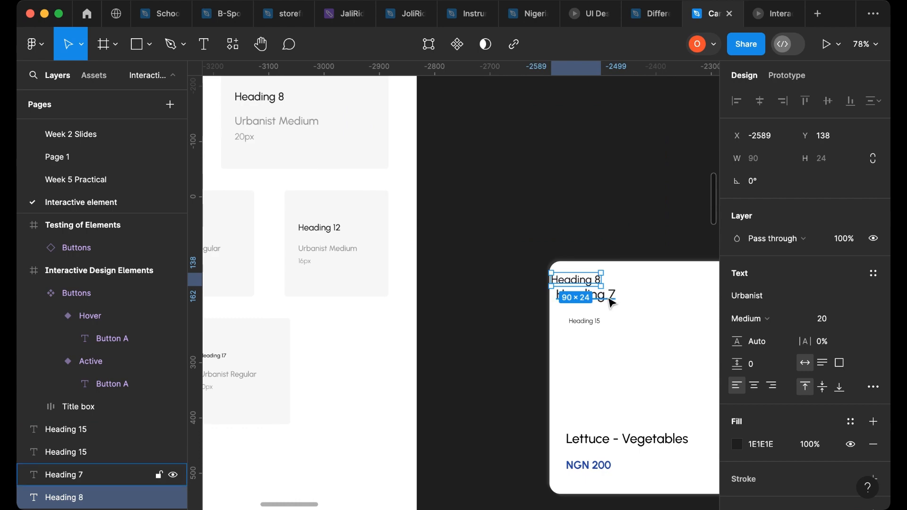
shift+click(586, 294)
shift+click(585, 321)
scroll(582, 291, right, 10)
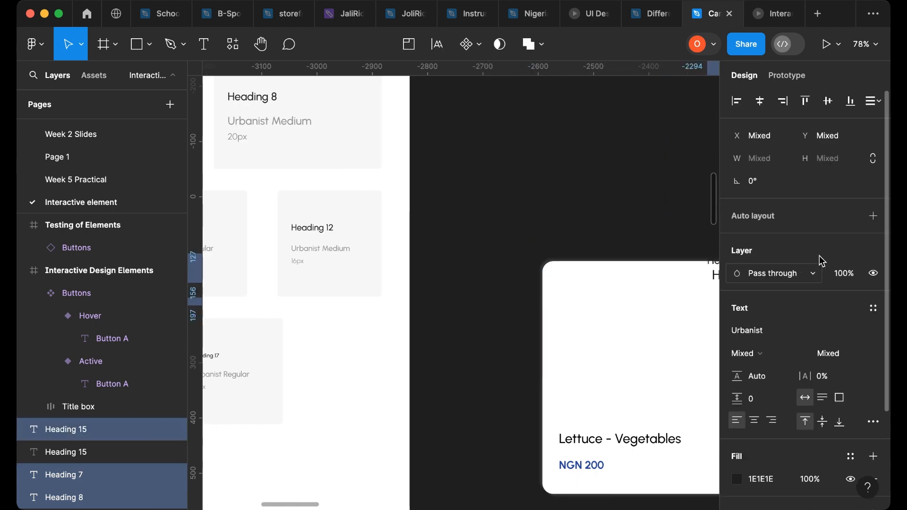
drag(852, 252, 377, 317)
click(439, 345)
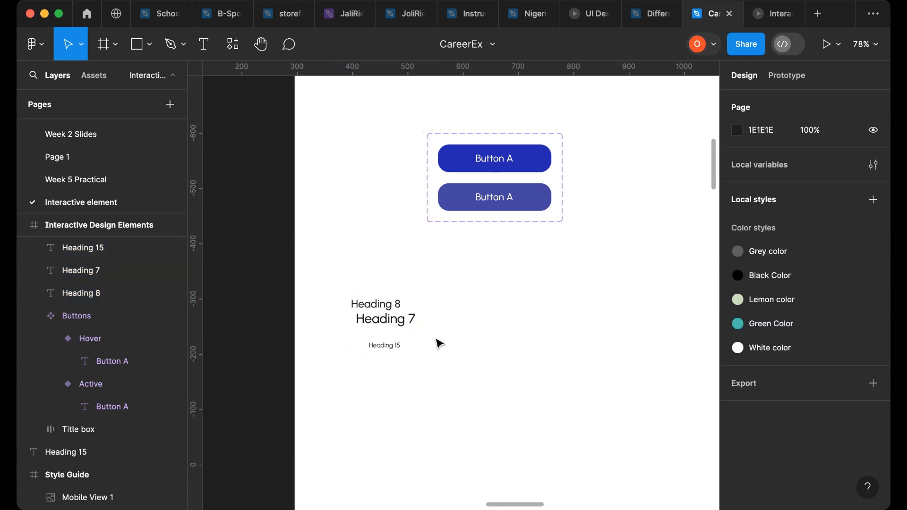
- Move the Heading 15 copy to the right of the headings and change its text to Enter your Full name
scroll(419, 357, up, 5)
click(368, 347)
drag(368, 348, 549, 311)
double_click(549, 310)
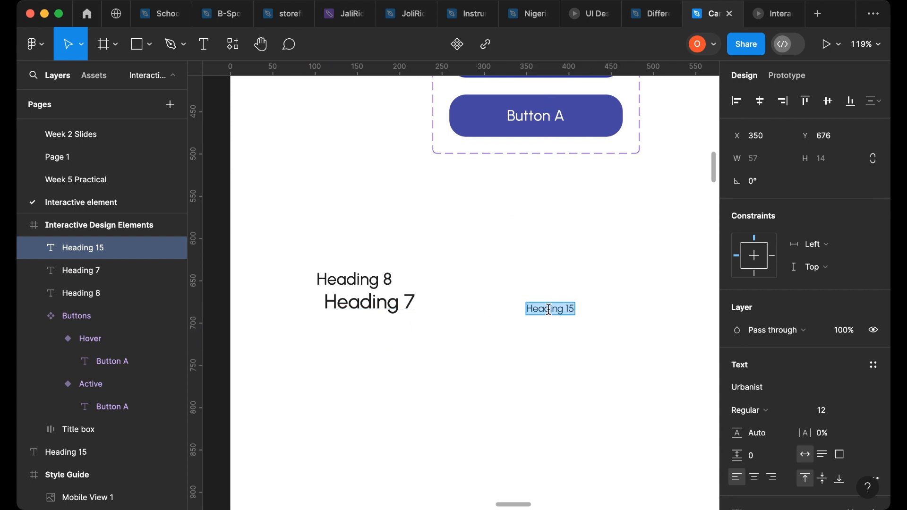
text(Te)
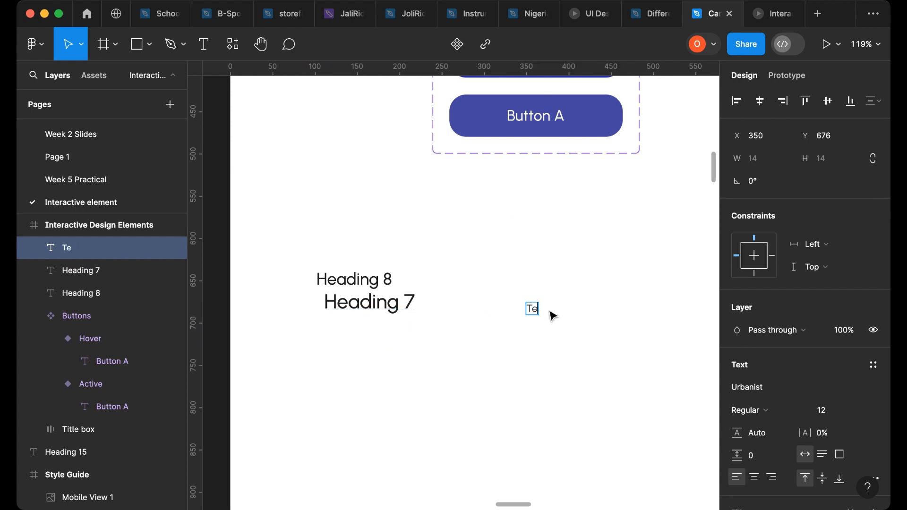
text(xt)
scroll(569, 355, down, 5)
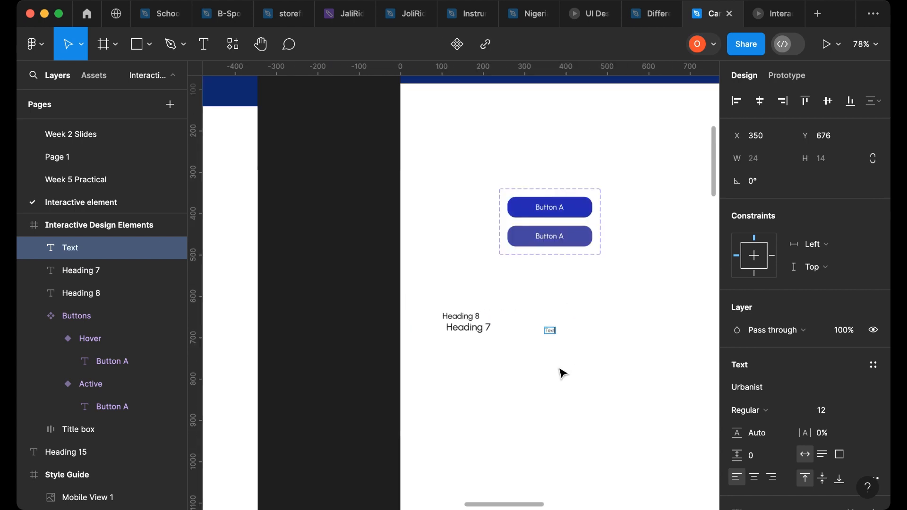
scroll(472, 362, left, 10)
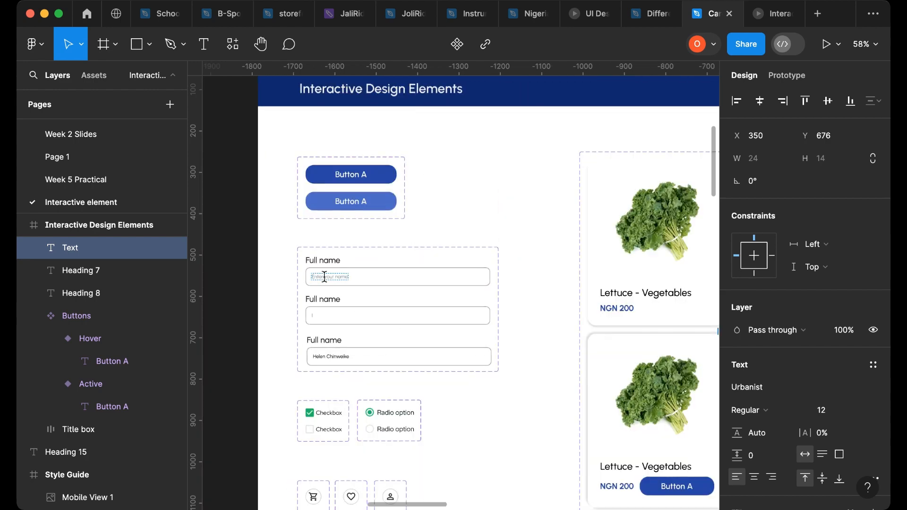
scroll(449, 314, right, 13)
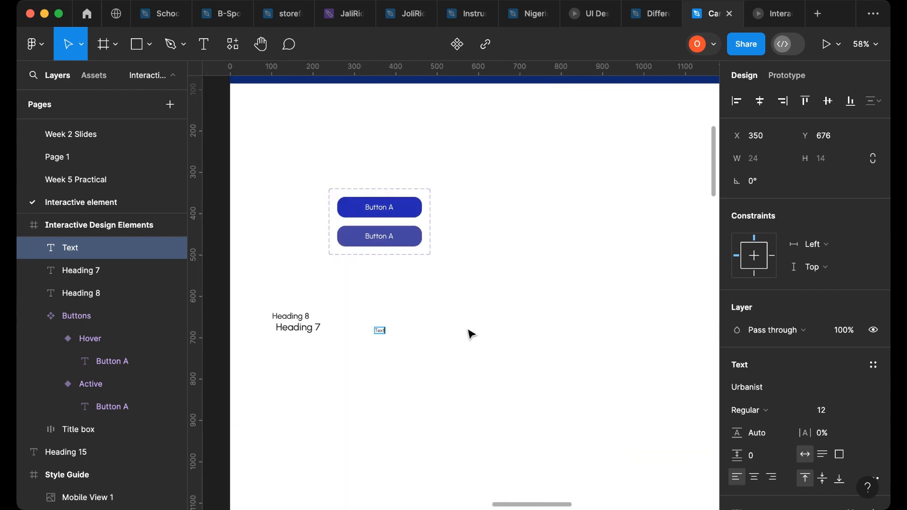
key(BackSpace)
key(BackSpace)
key(BackSpace)
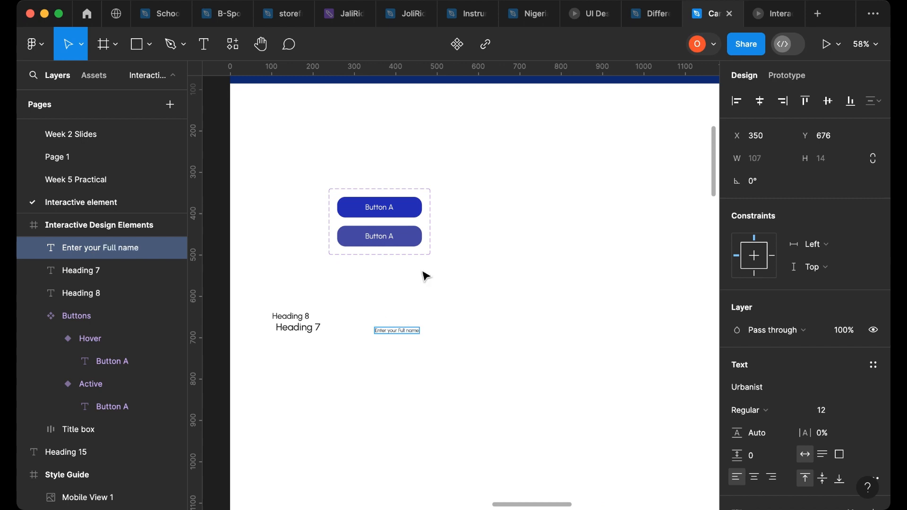
- Wrap the Enter your Full name text in an auto layout frame and set the frame's height to 50
scroll(360, 389, up, 5)
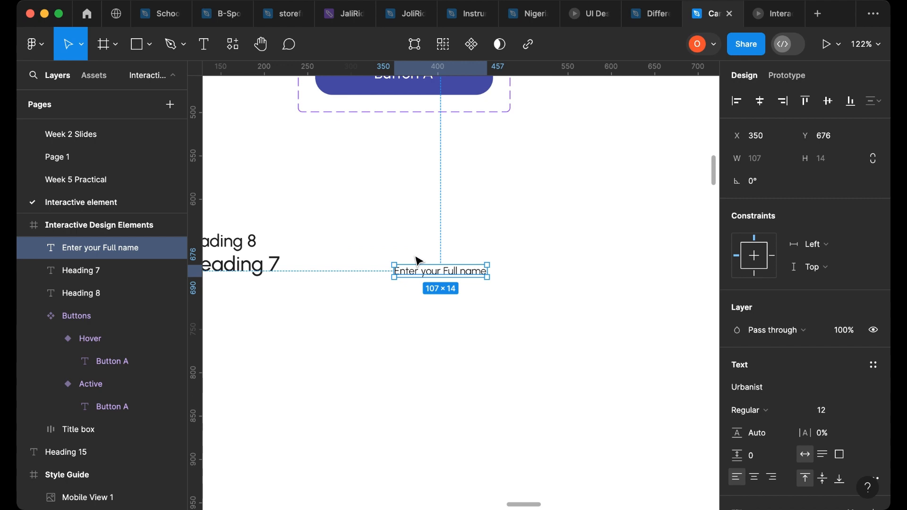
key(shift+a)
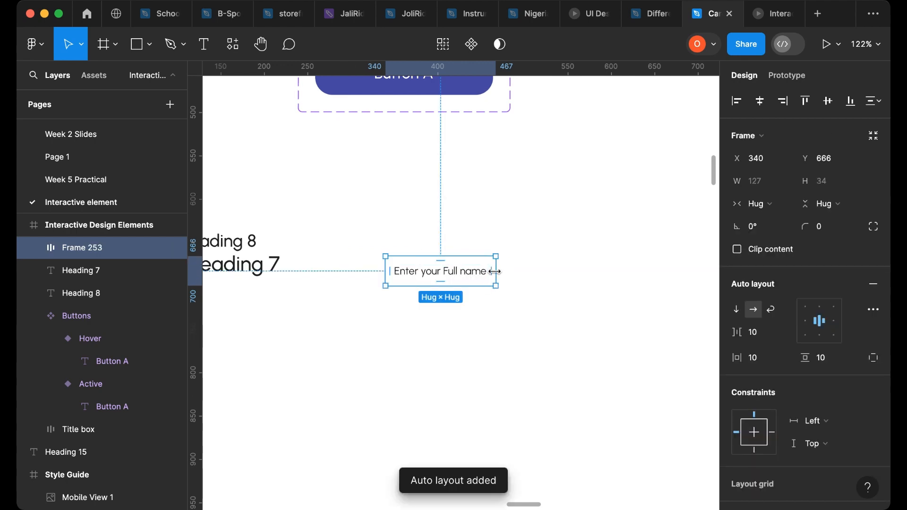
scroll(494, 272, down, 2)
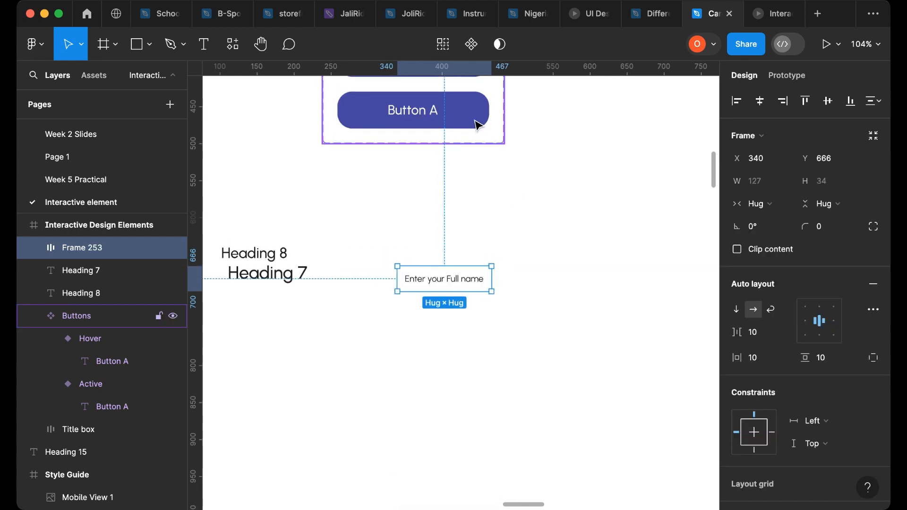
click(821, 185)
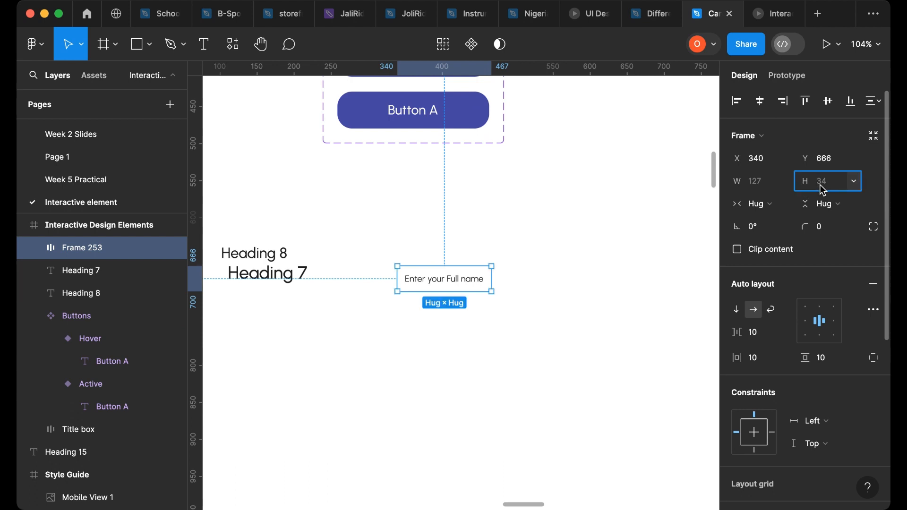
text(50)
key(Return)
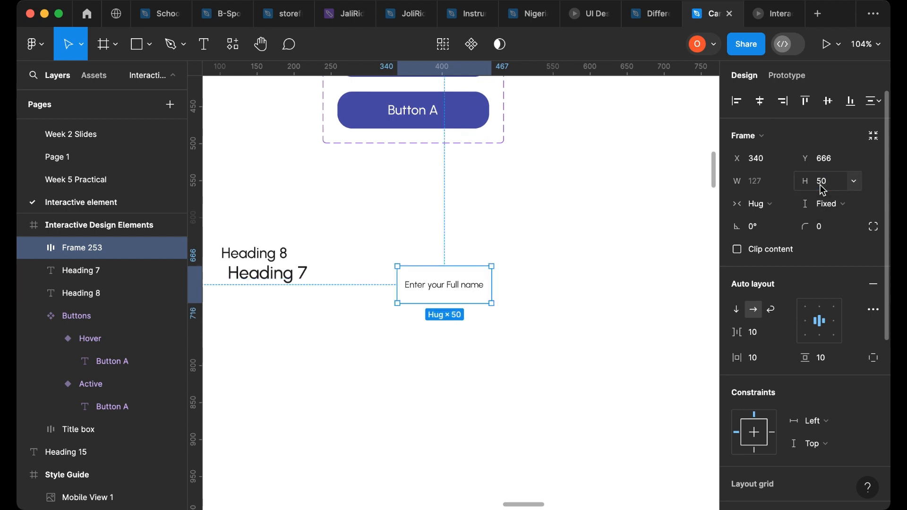
scroll(445, 240, down, 3)
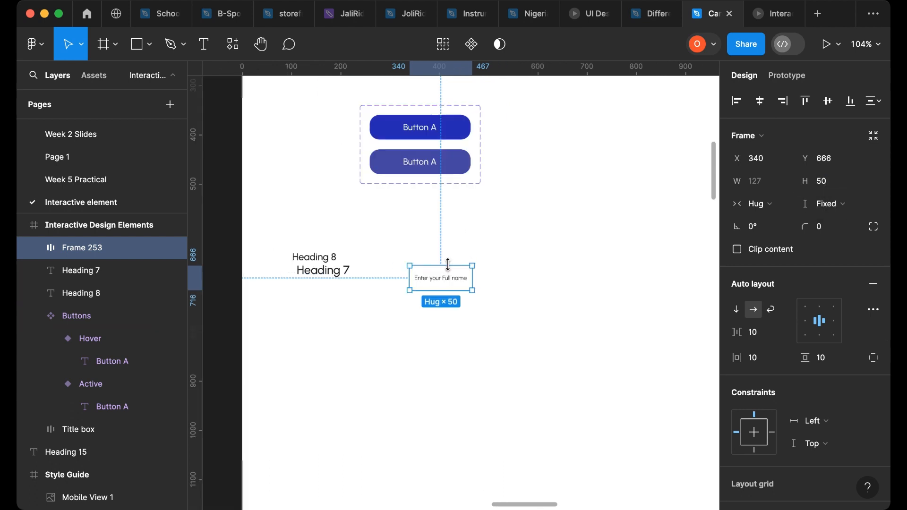
- Widen the input frame to 415 and align its content to the left
drag(484, 273, 614, 273)
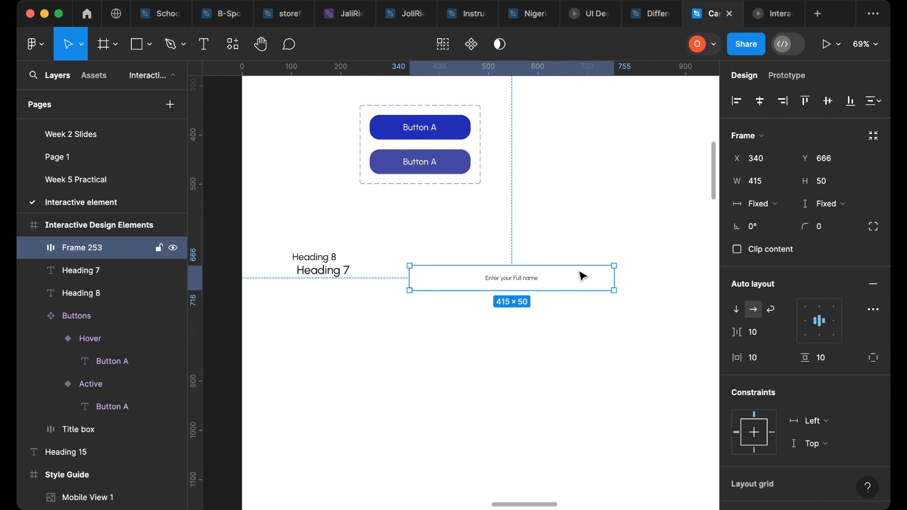
click(807, 323)
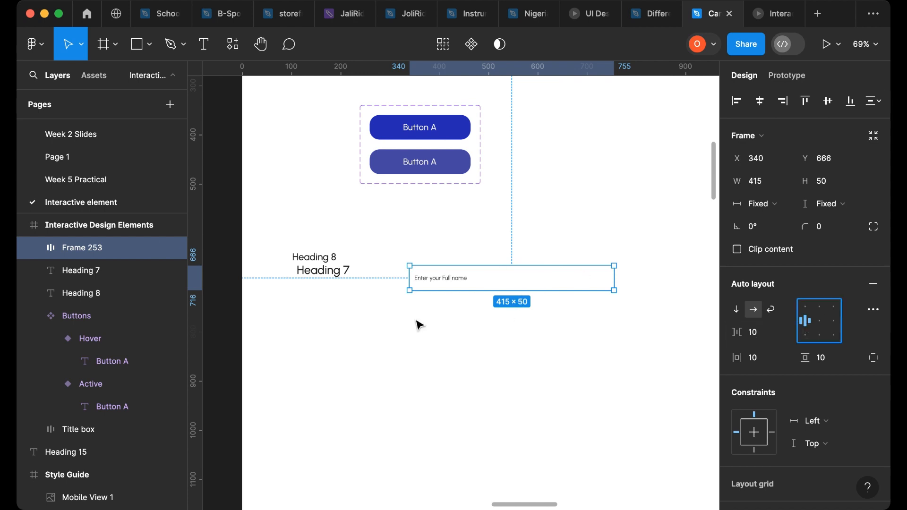
- Set the input frame's horizontal padding to 15
scroll(387, 283, up, 10)
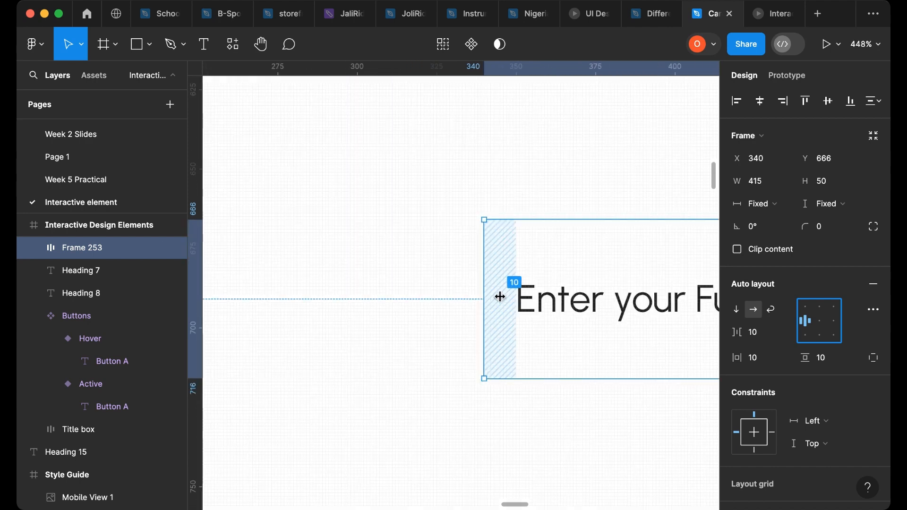
drag(501, 298, 508, 298)
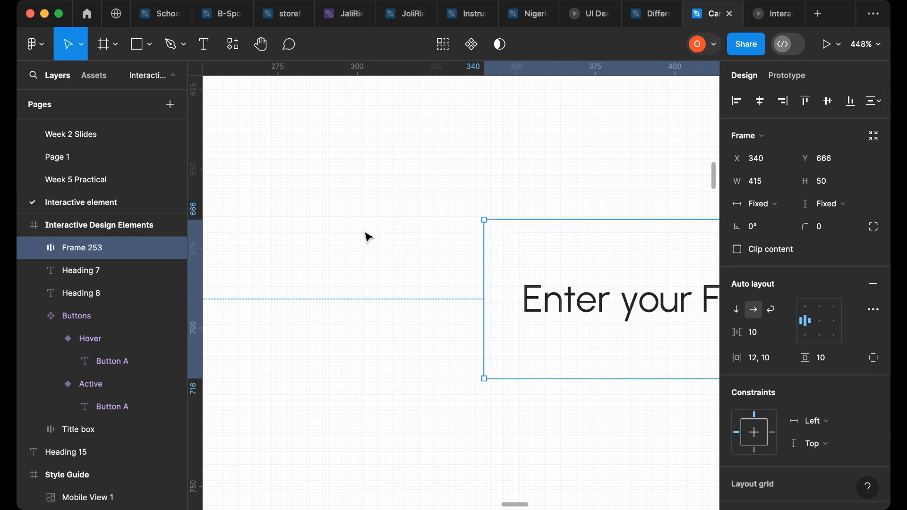
scroll(369, 237, down, 2)
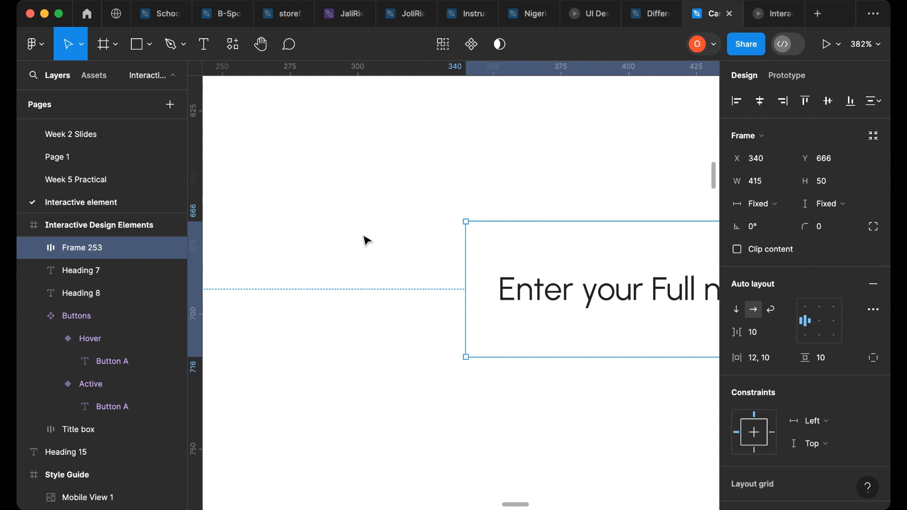
click(756, 358)
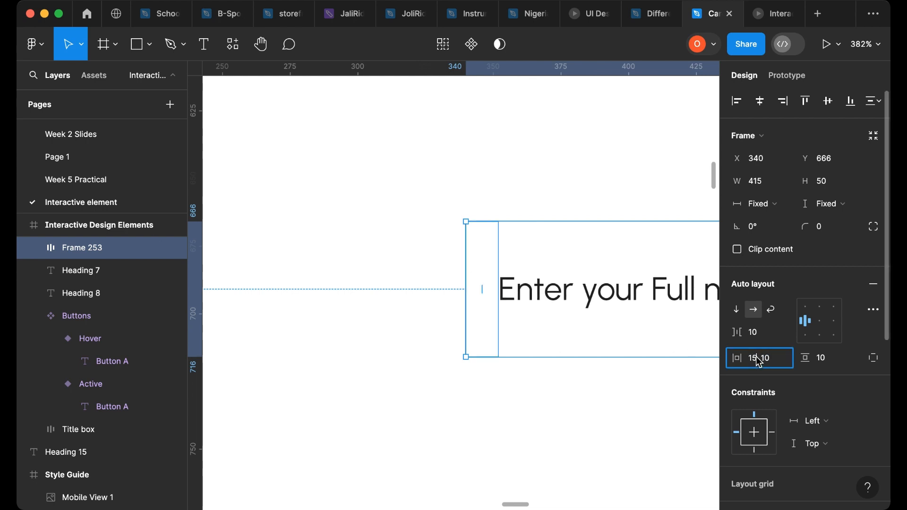
key(Return)
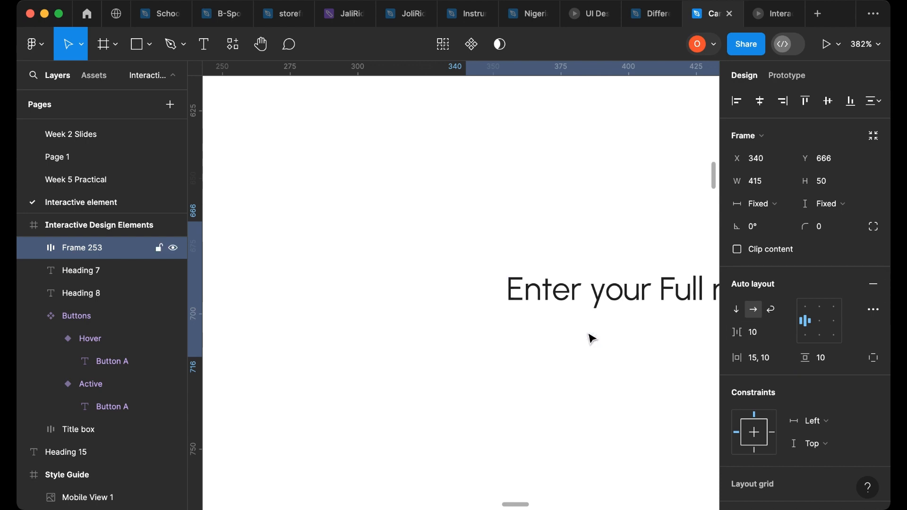
- Examine the existing input field designs in the Style Guide
scroll(336, 277, down, 5)
scroll(320, 279, down, 8)
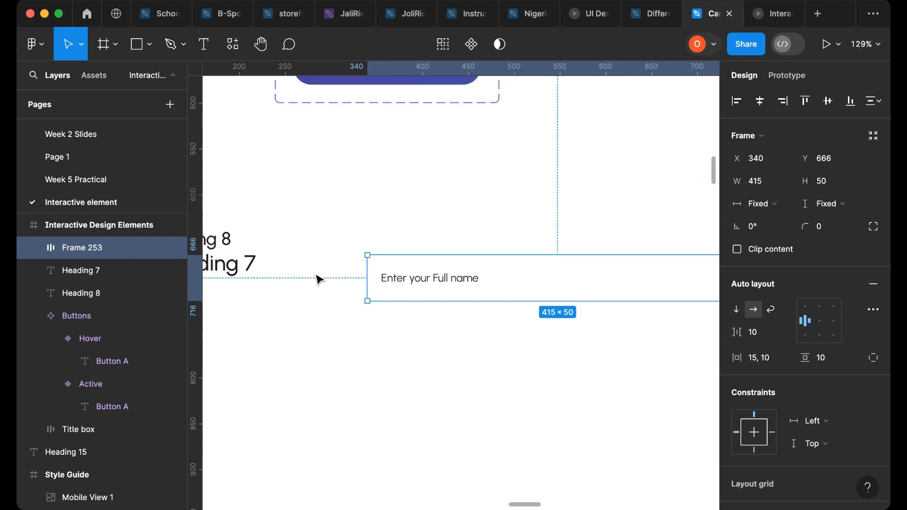
scroll(318, 334, left, 15)
scroll(319, 335, left, 5)
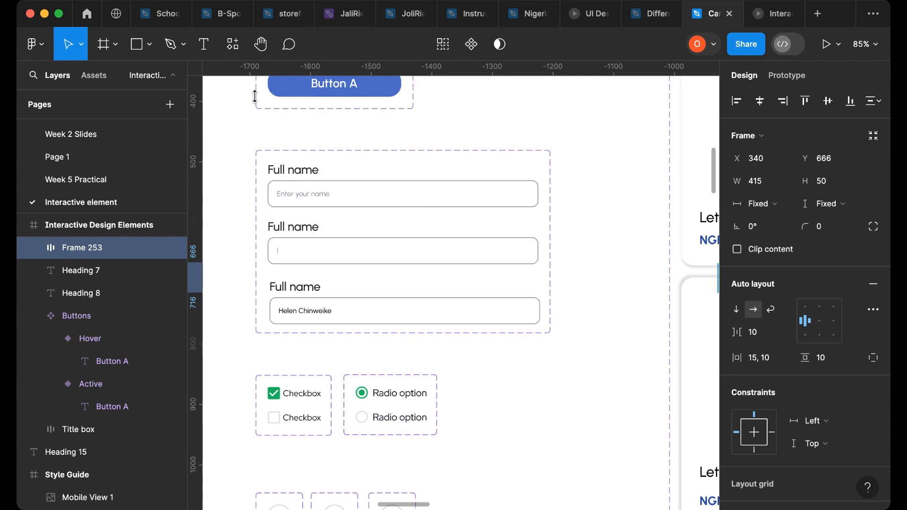
scroll(340, 260, down, 4)
scroll(336, 260, right, 10)
scroll(386, 253, right, 10)
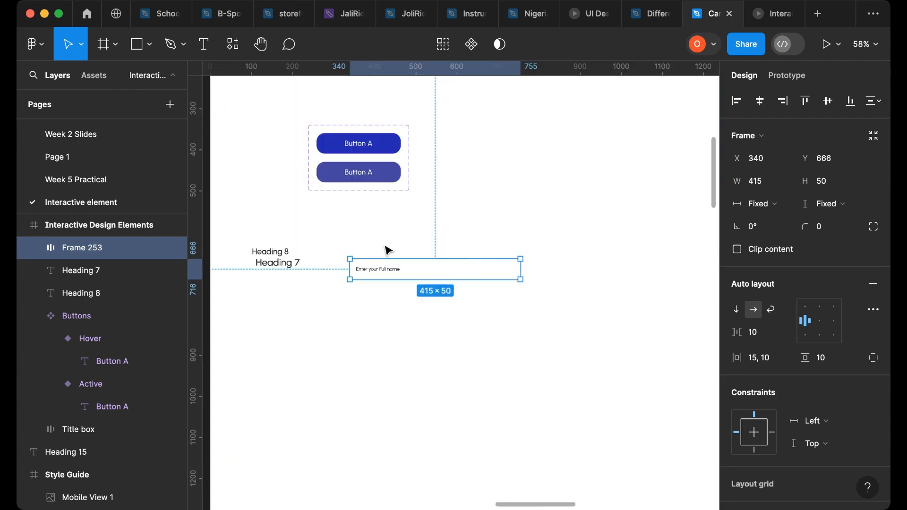
- Add a stroke to the input frame
scroll(770, 327, down, 4)
scroll(771, 331, down, 7)
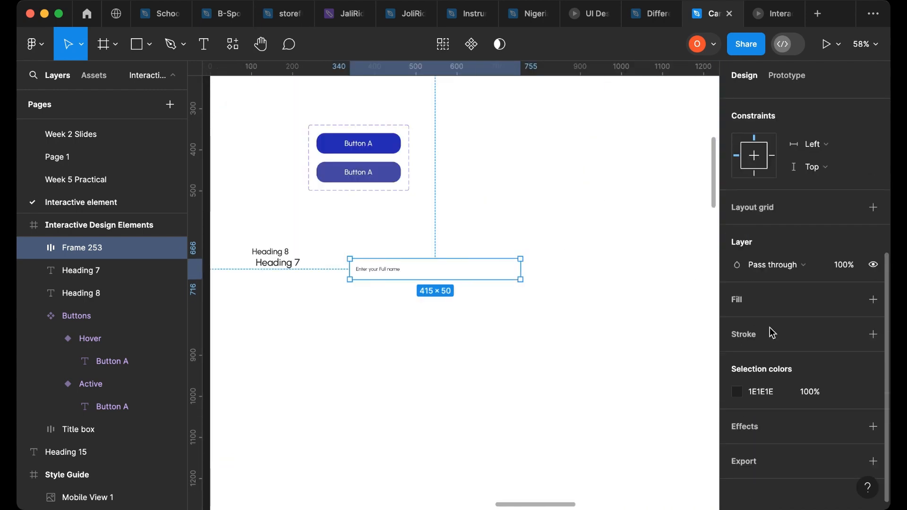
click(874, 330)
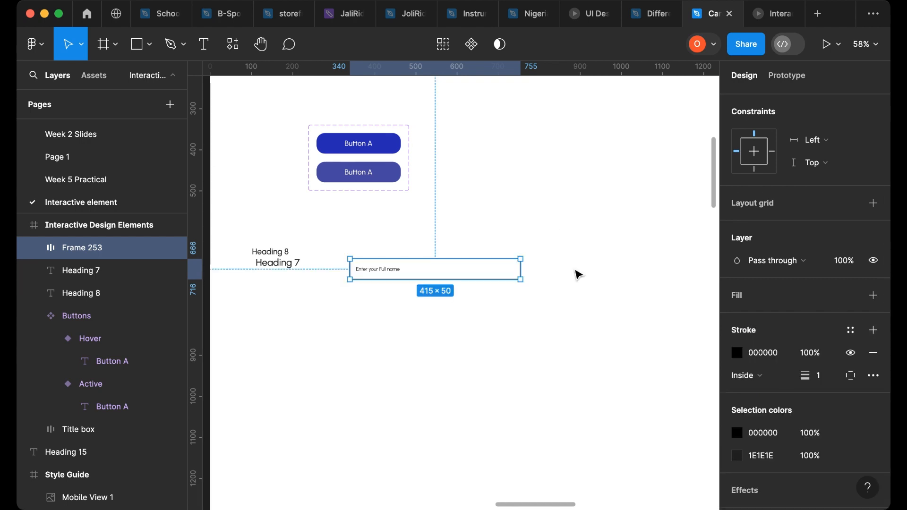
- Set the input frame's stroke colour to #838291 by sampling it from the Color Palette
scroll(411, 317, up, 5)
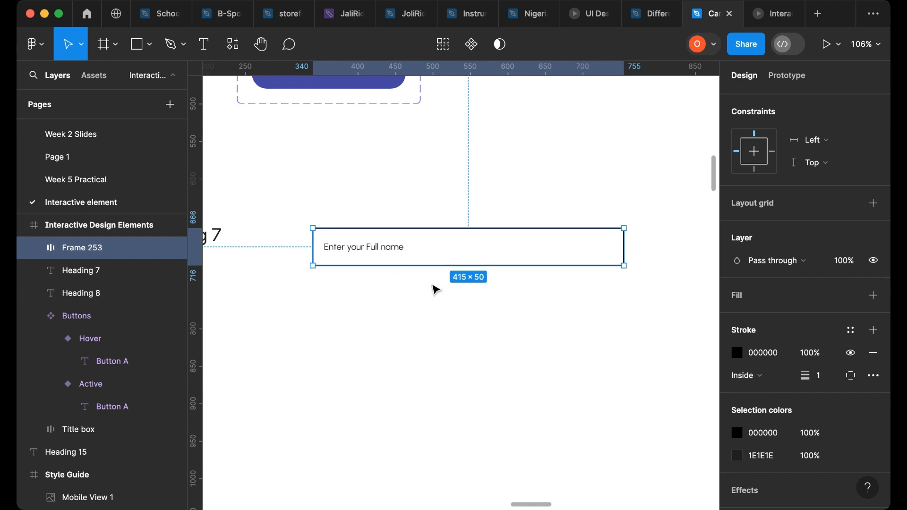
scroll(434, 288, down, 5)
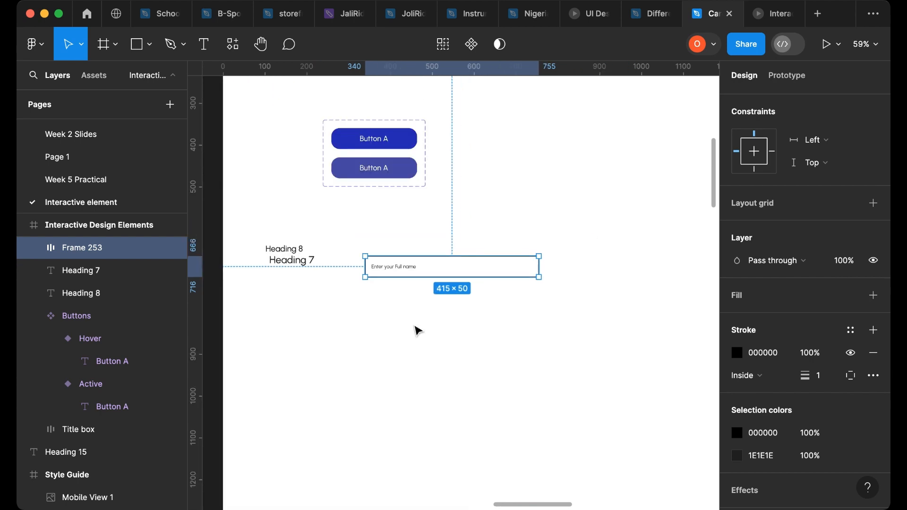
click(738, 354)
click(569, 341)
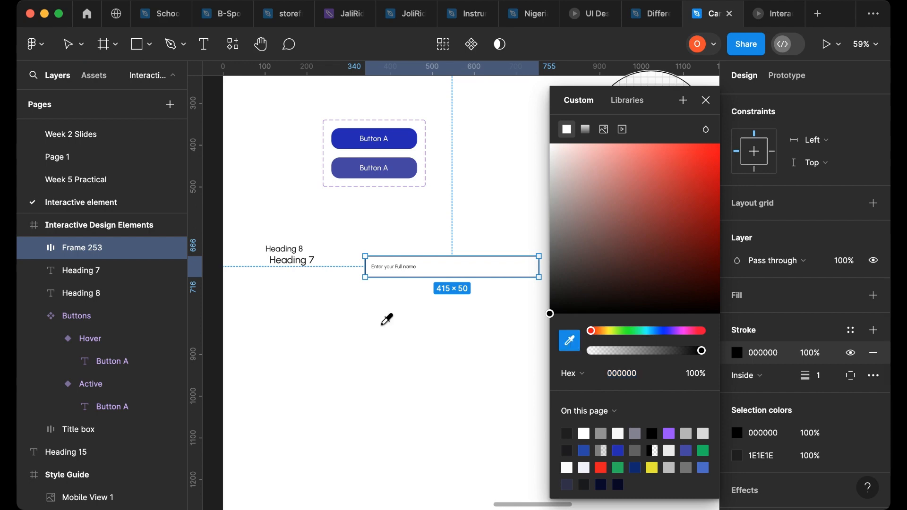
scroll(340, 318, left, 10)
scroll(340, 318, left, 15)
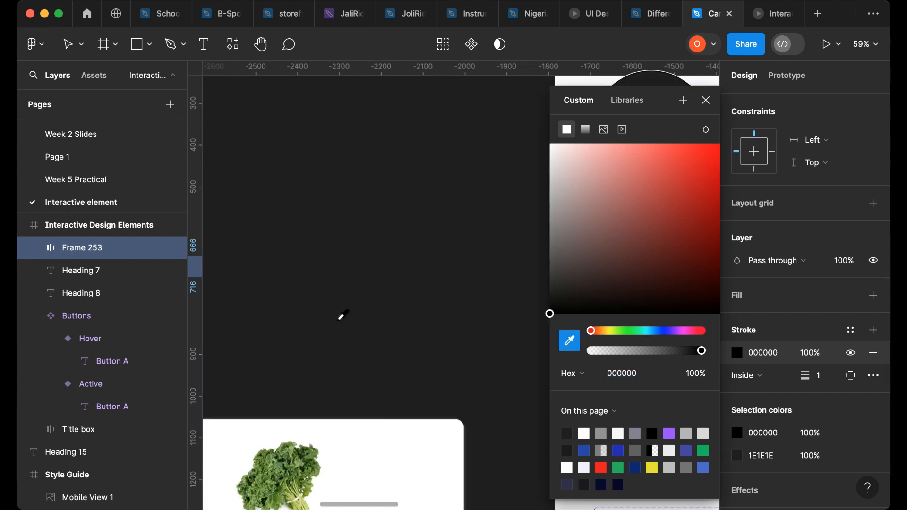
scroll(352, 315, down, 12)
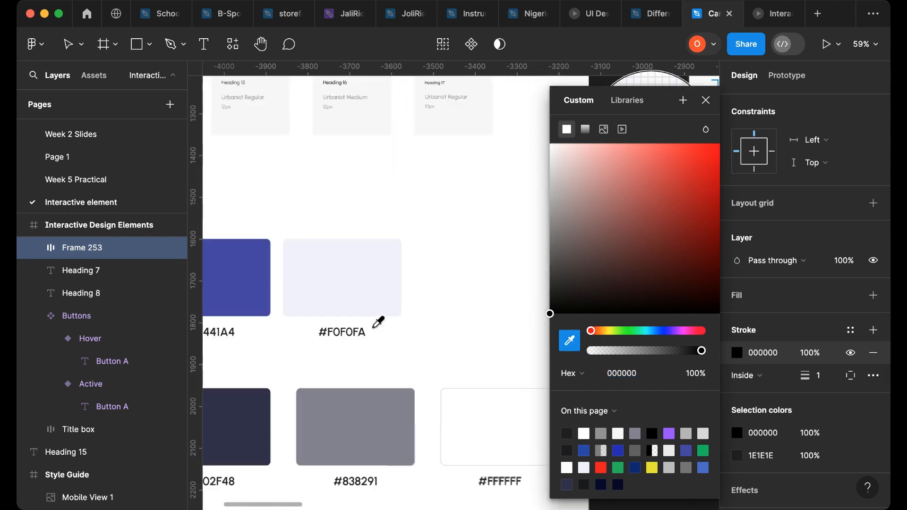
scroll(368, 350, left, 5)
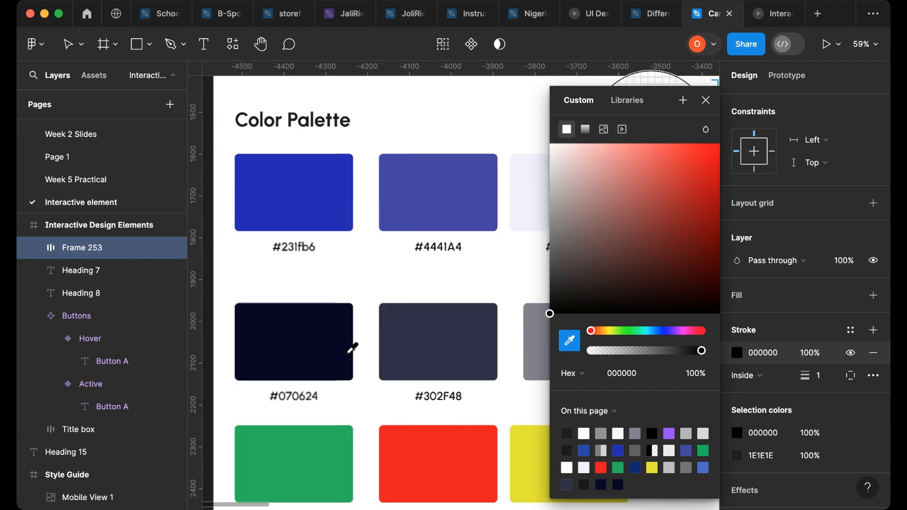
scroll(402, 347, right, 3)
click(435, 344)
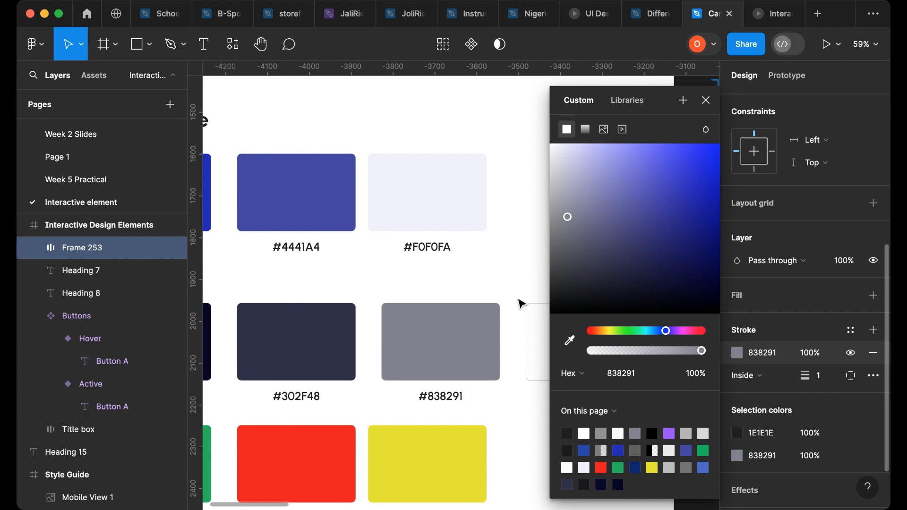
click(706, 100)
- Set the input frame's corner radius to 20
scroll(527, 280, right, 3)
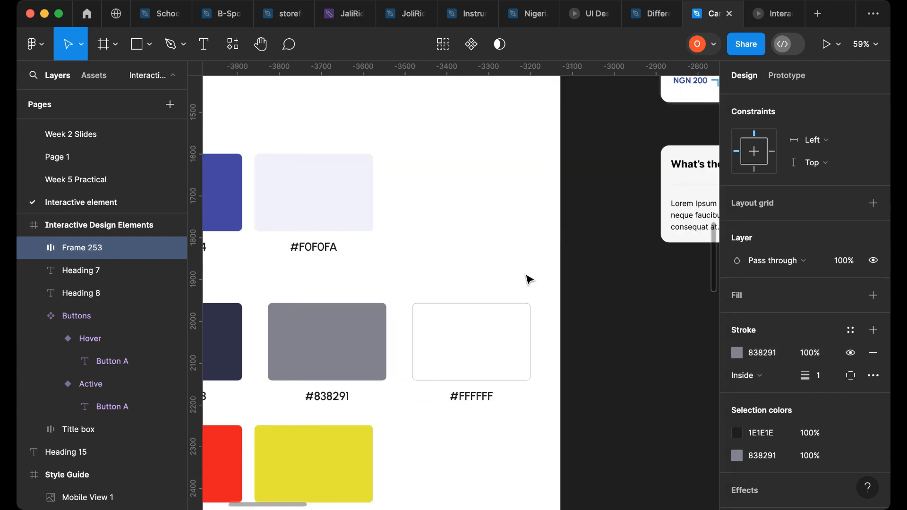
scroll(532, 283, right, 20)
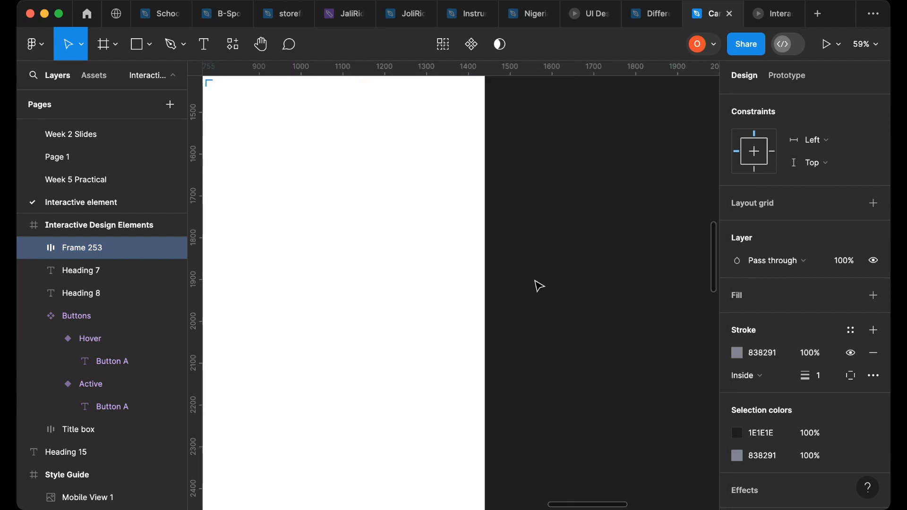
scroll(476, 304, up, 15)
scroll(476, 304, left, 12)
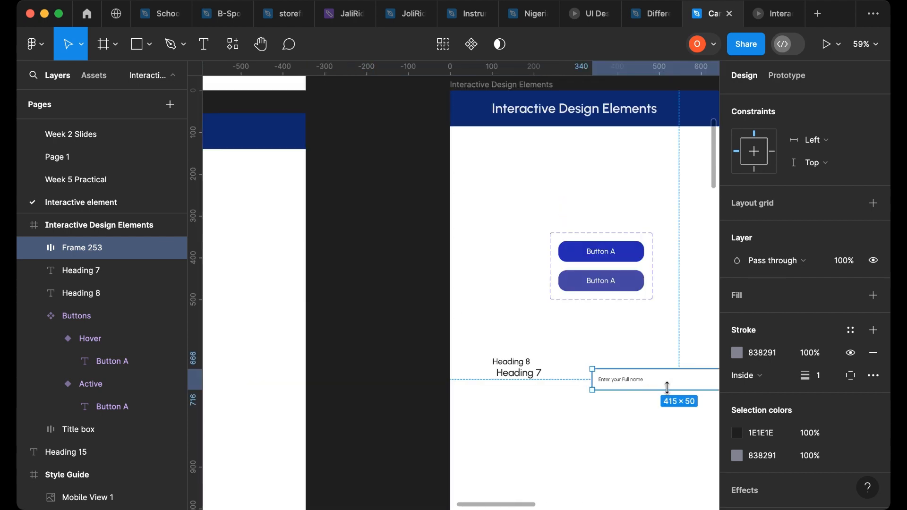
scroll(678, 405, up, 10)
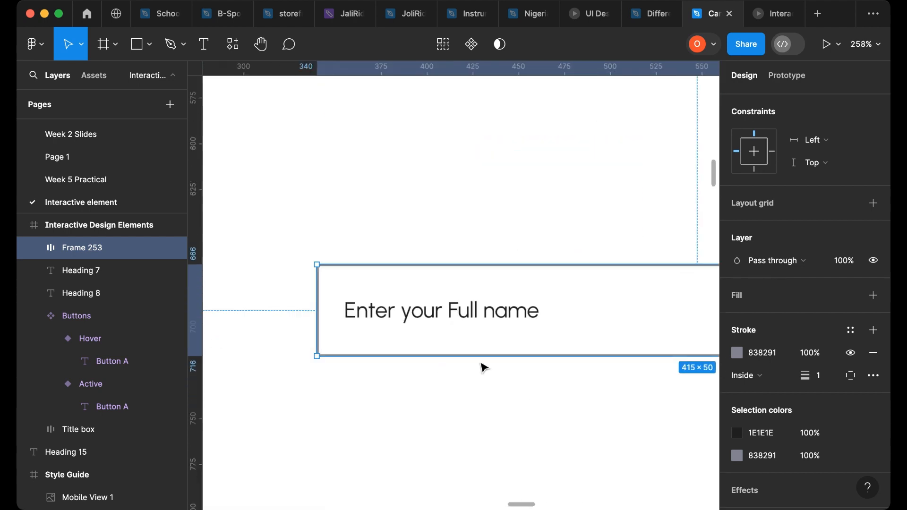
click(484, 367)
click(543, 272)
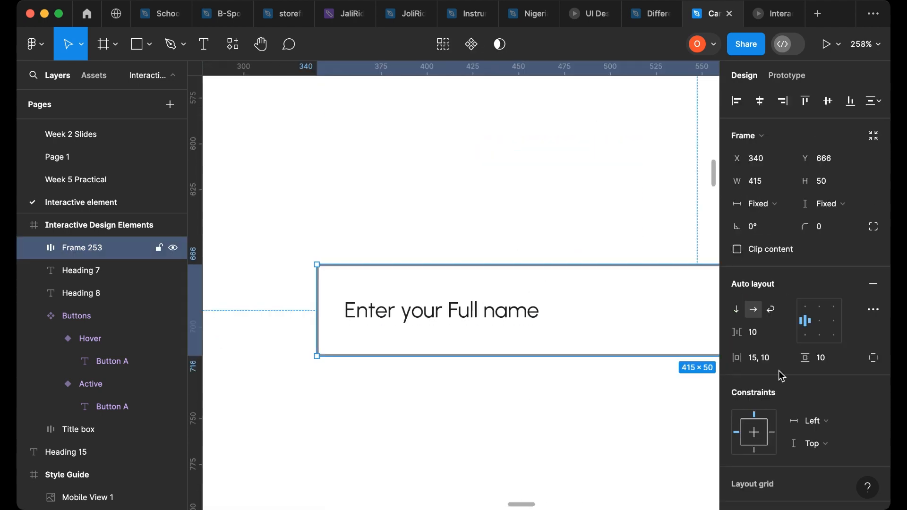
click(874, 358)
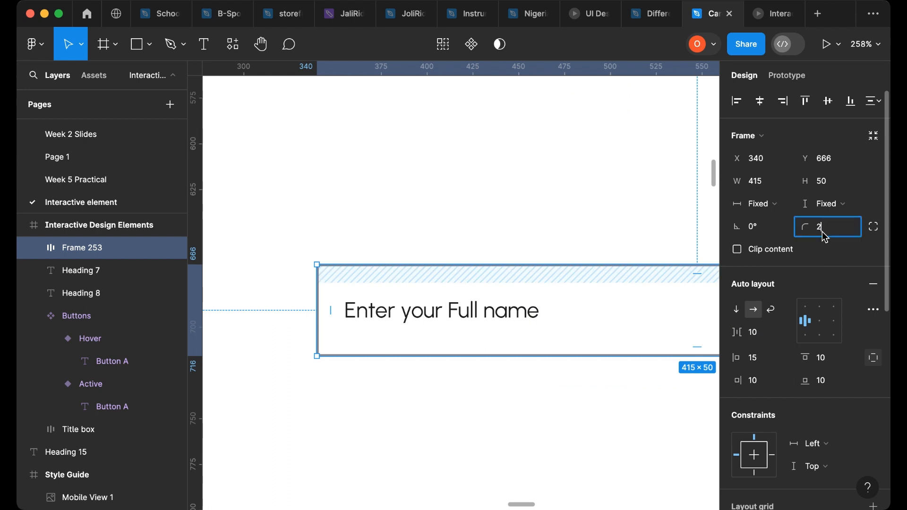
key(Return)
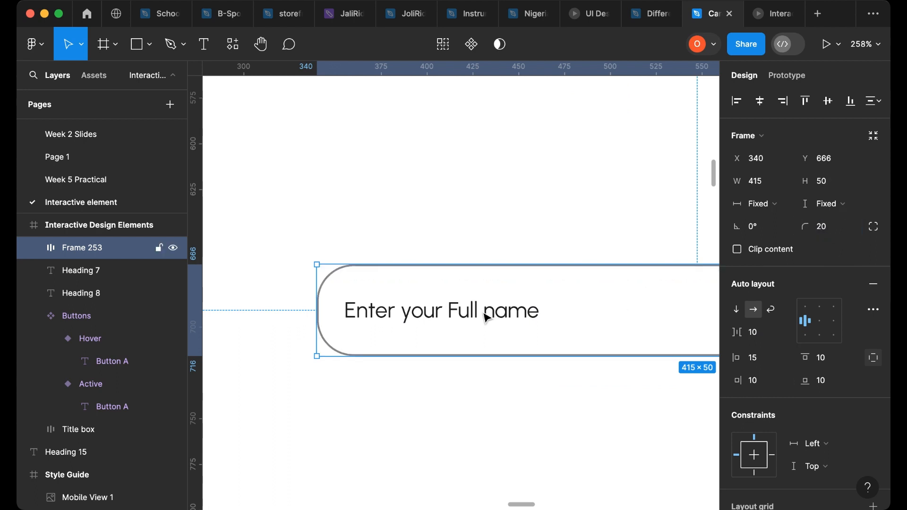
- Colour the Enter your Full name text #838291 by sampling the frame's stroke
click(499, 321)
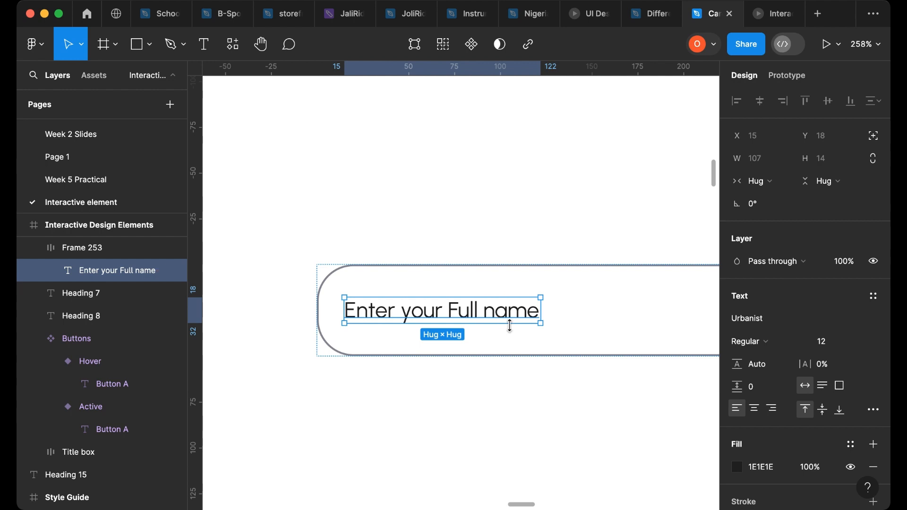
scroll(474, 297, up, 10)
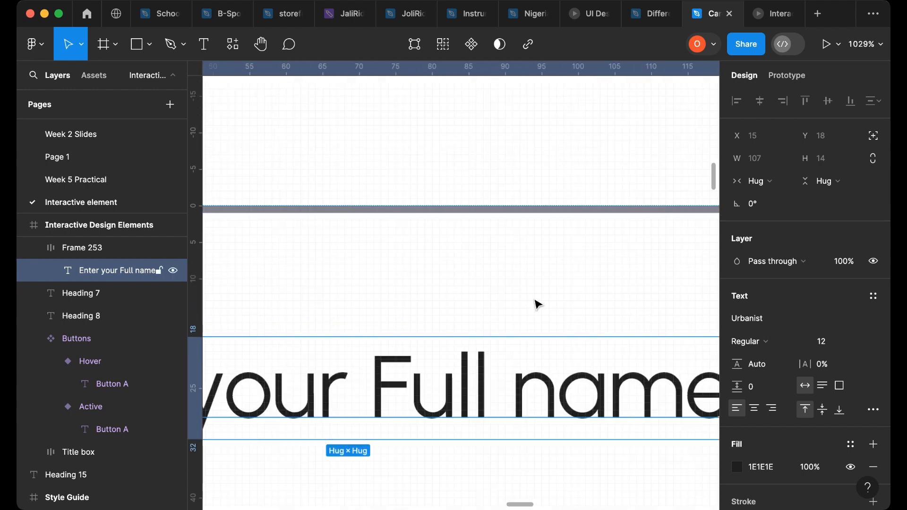
scroll(567, 291, down, 2)
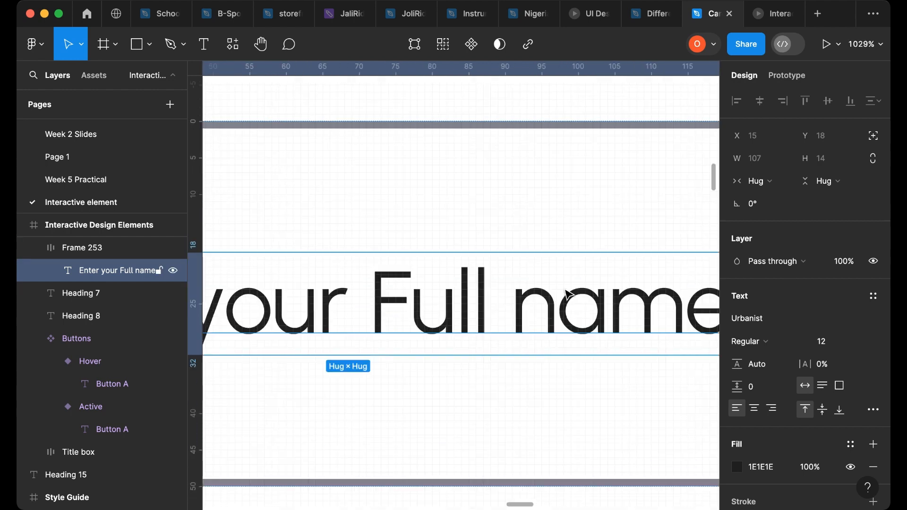
key(i)
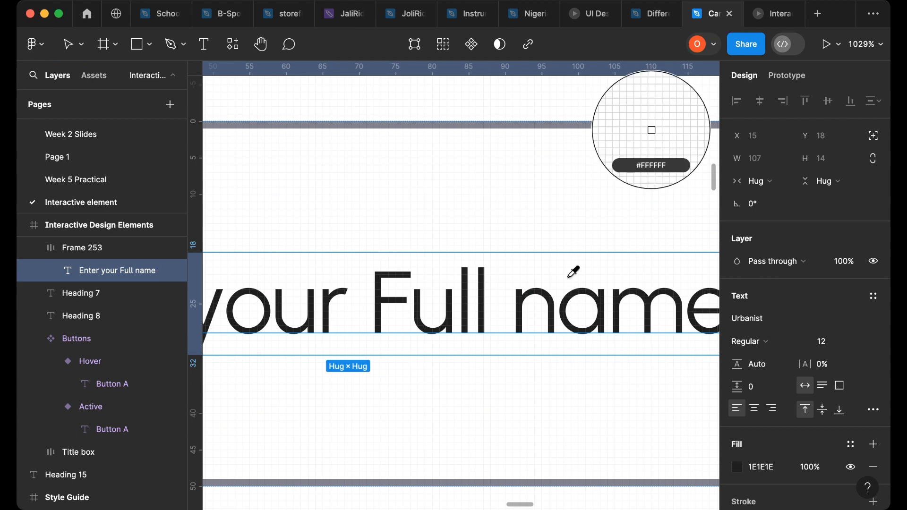
click(570, 121)
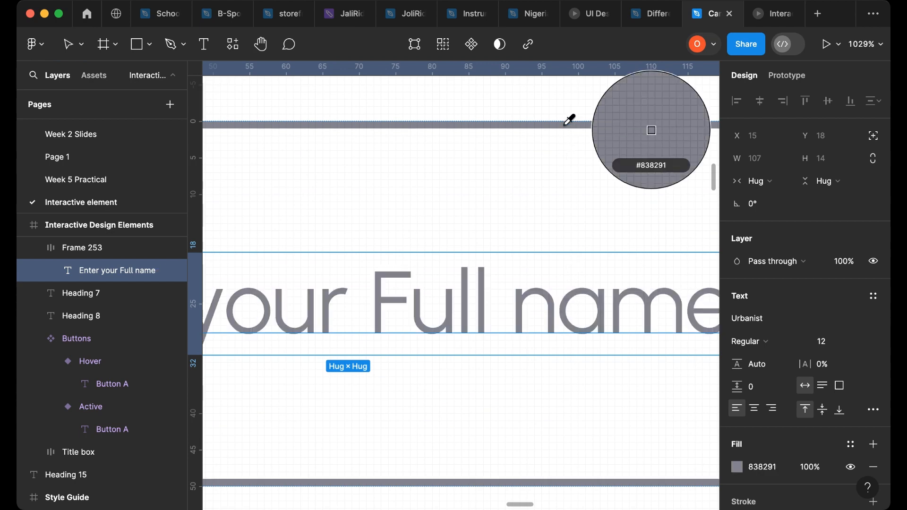
- Move the Heading 7 text directly above the input field
scroll(588, 233, down, 5)
scroll(583, 244, down, 5)
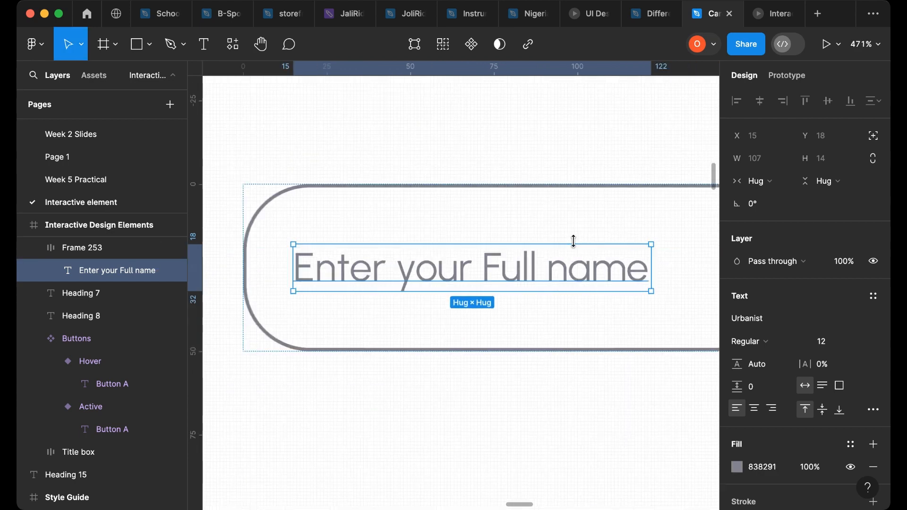
click(412, 359)
scroll(455, 360, down, 5)
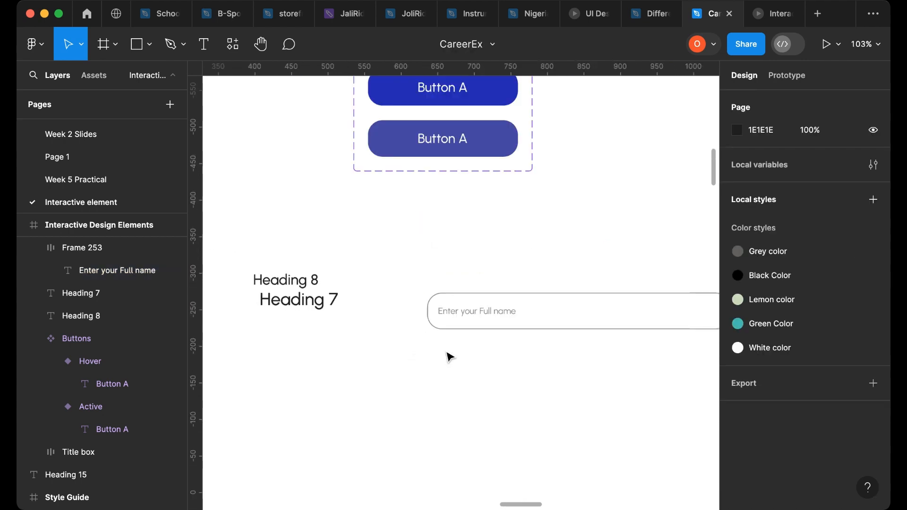
click(299, 286)
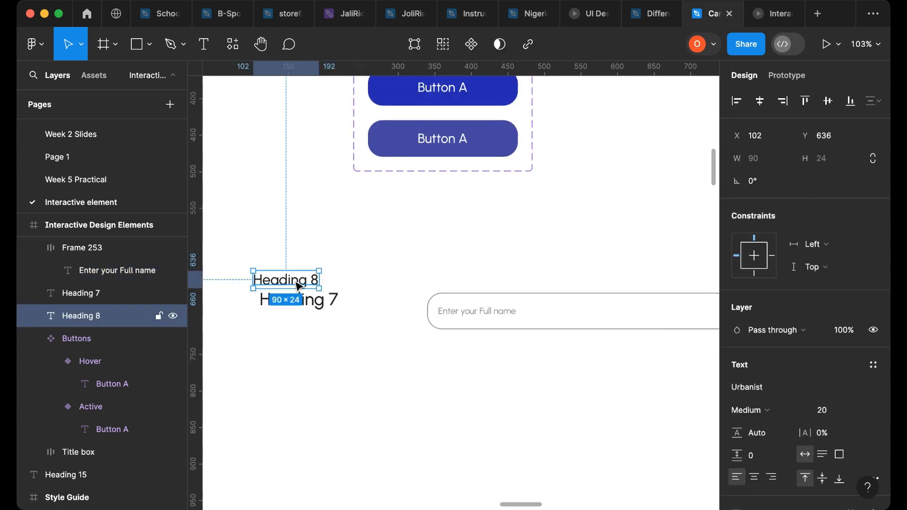
click(299, 307)
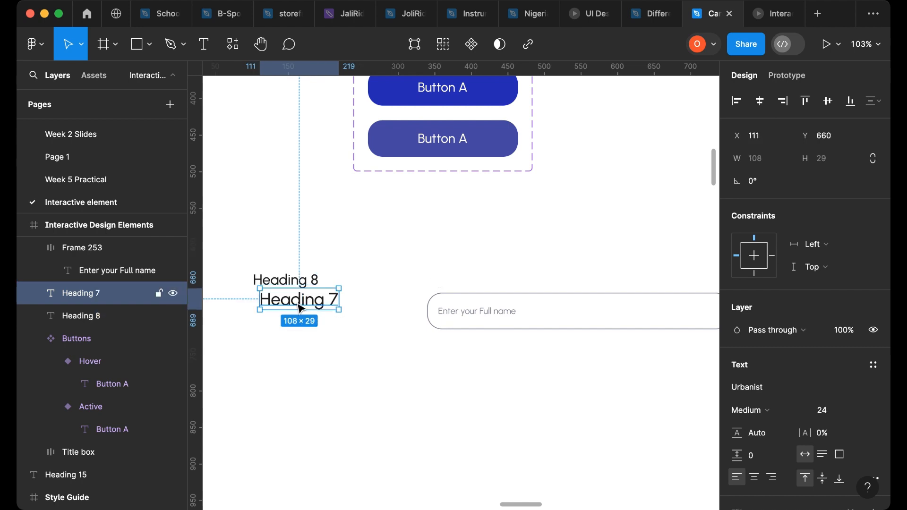
drag(299, 307, 468, 283)
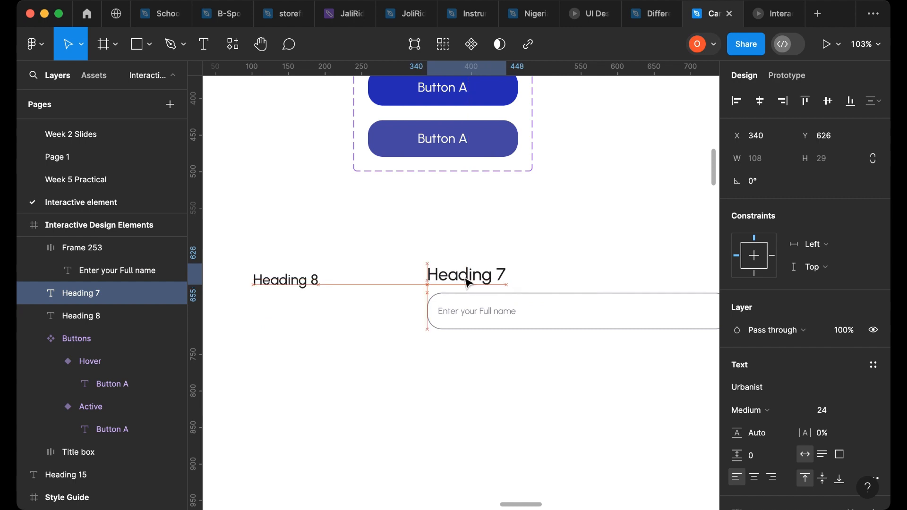
- Rename the Heading 7 text above the input field to Full Name
double_click(467, 276)
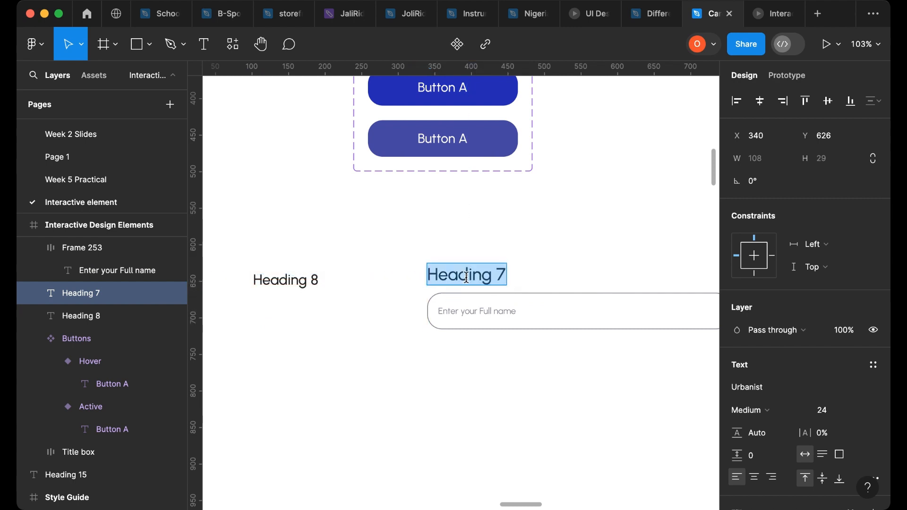
text(Ful)
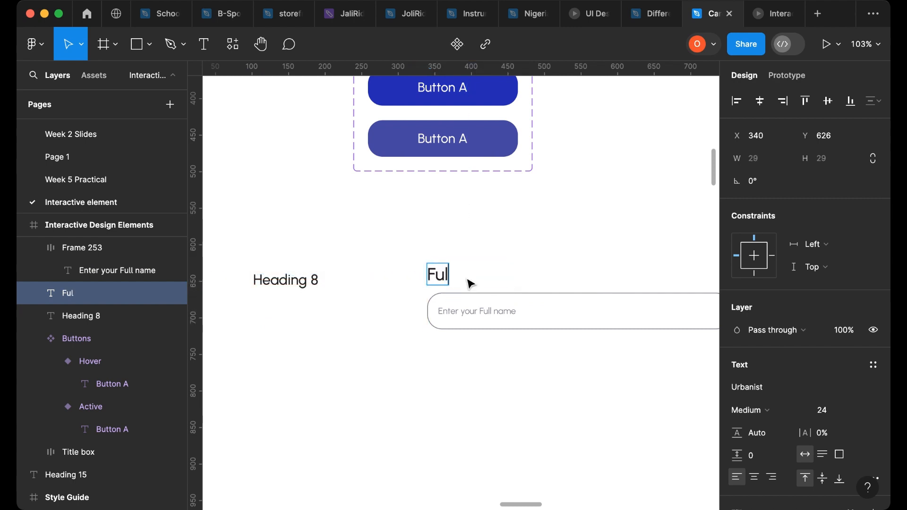
text(l Name)
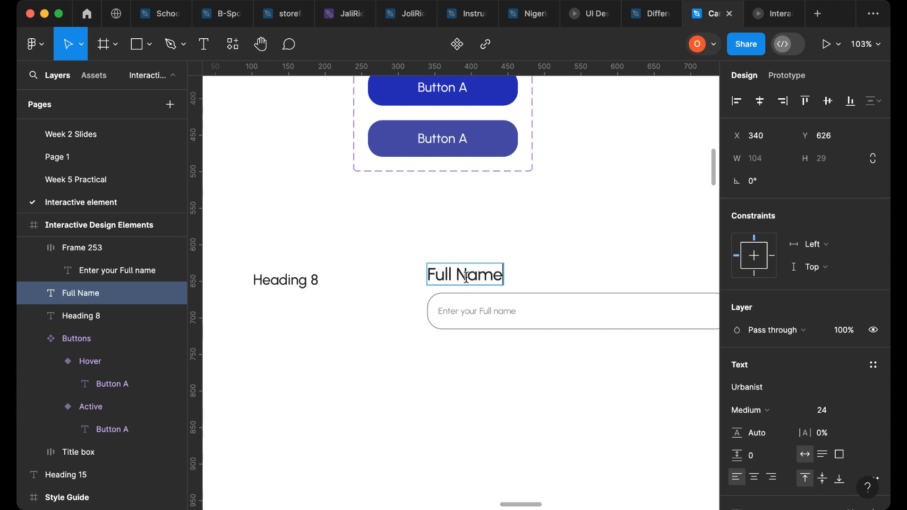
key(Escape)
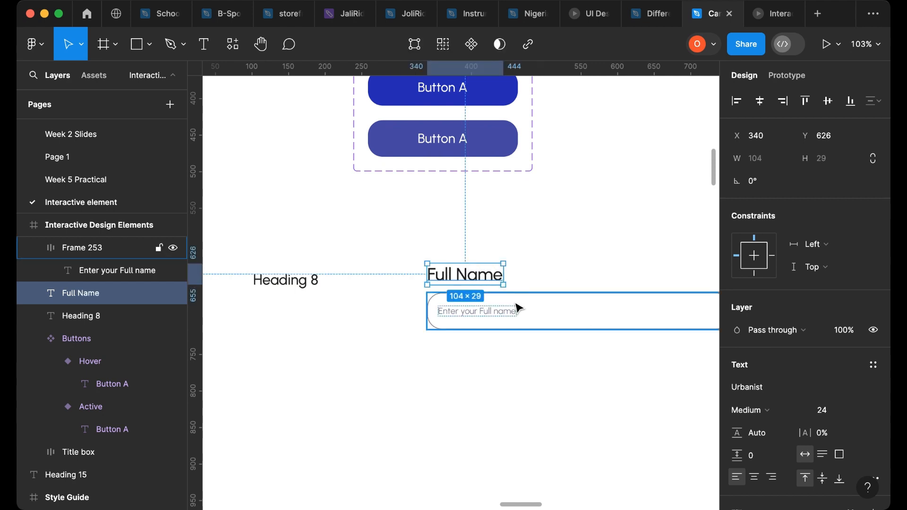
- Select the input frame together with the Full Name label and wrap them in a vertical auto layout
click(476, 300)
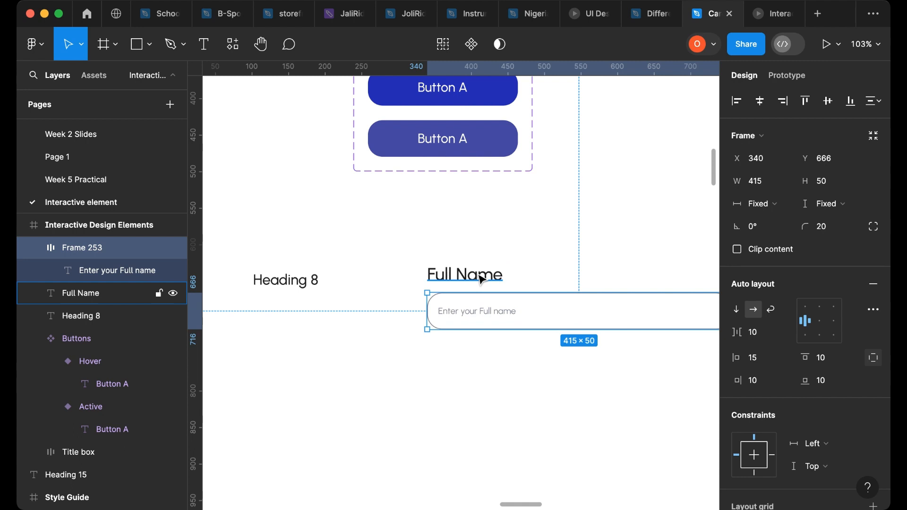
shift+click(481, 279)
key(shift+a)
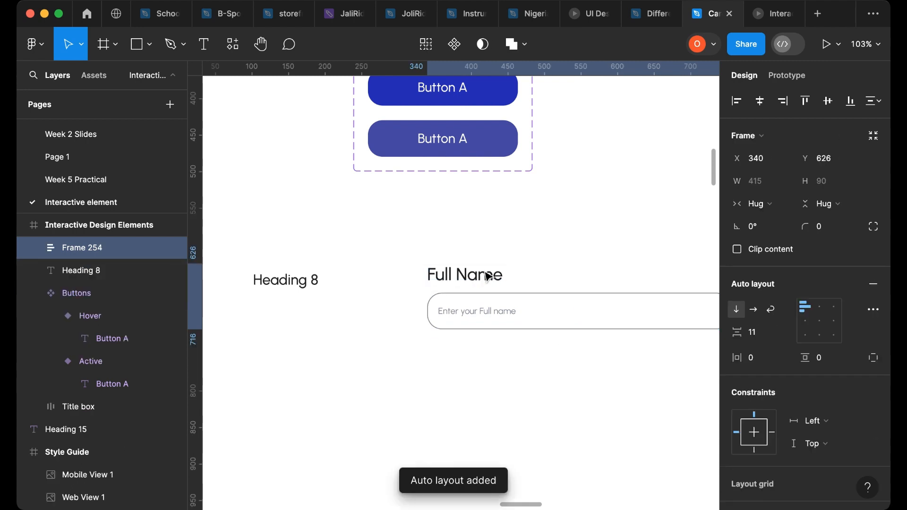
- Pan across the canvas to examine the input field designs in the Desktop - 1 reference frame
scroll(459, 283, down, 5)
scroll(455, 289, down, 3)
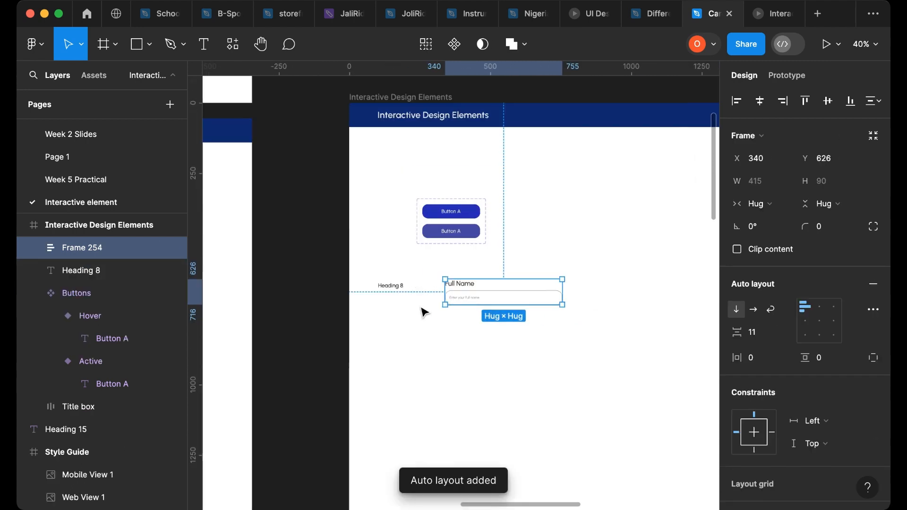
scroll(365, 326, down, 2)
scroll(365, 326, left, 10)
scroll(365, 326, left, 5)
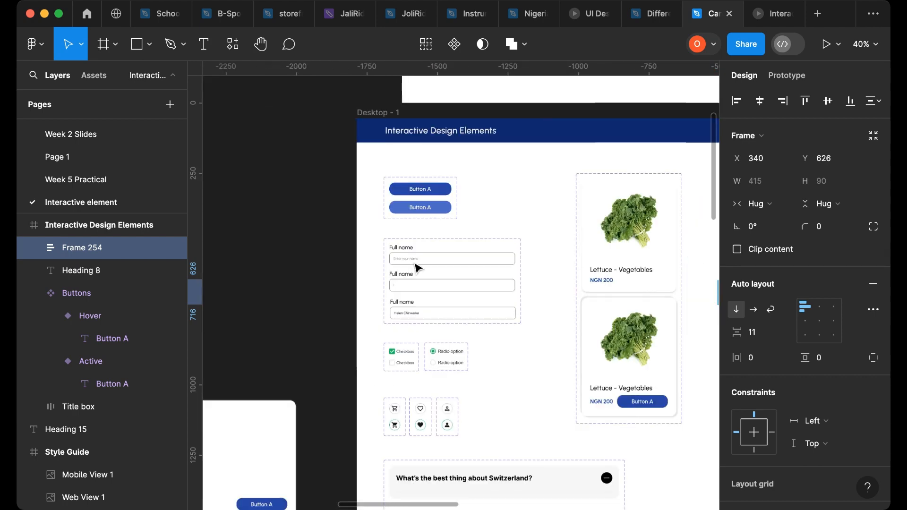
scroll(522, 343, right, 4)
scroll(371, 320, left, 6)
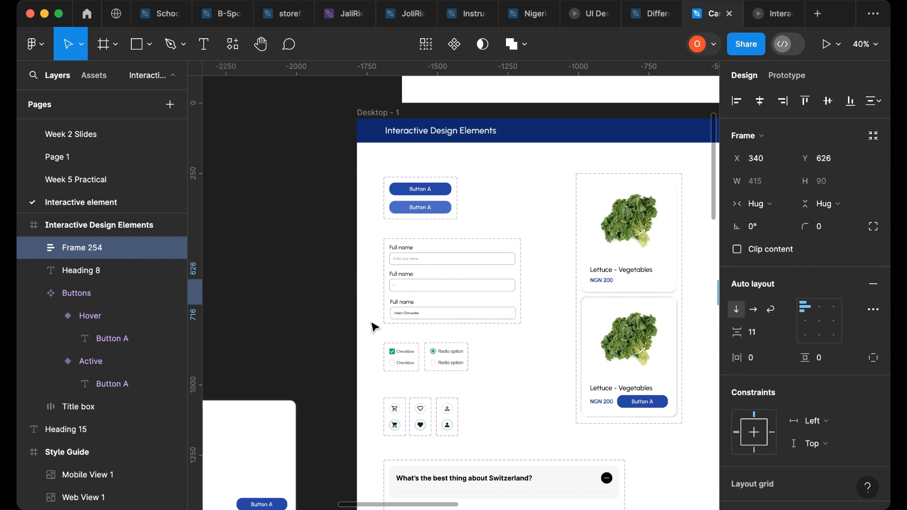
scroll(378, 329, right, 2)
scroll(378, 329, right, 10)
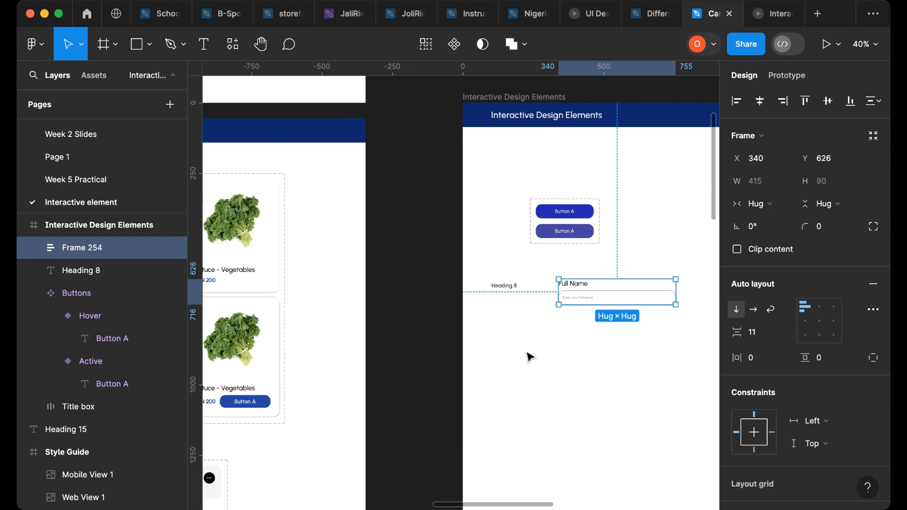
scroll(530, 358, right, 3)
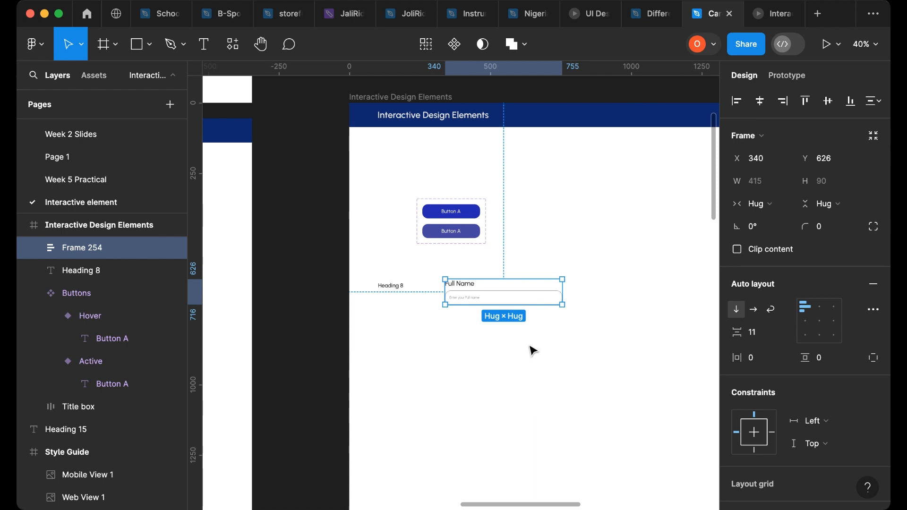
- Turn the Full Name input group into a component and add a second variant
scroll(531, 348, up, 5)
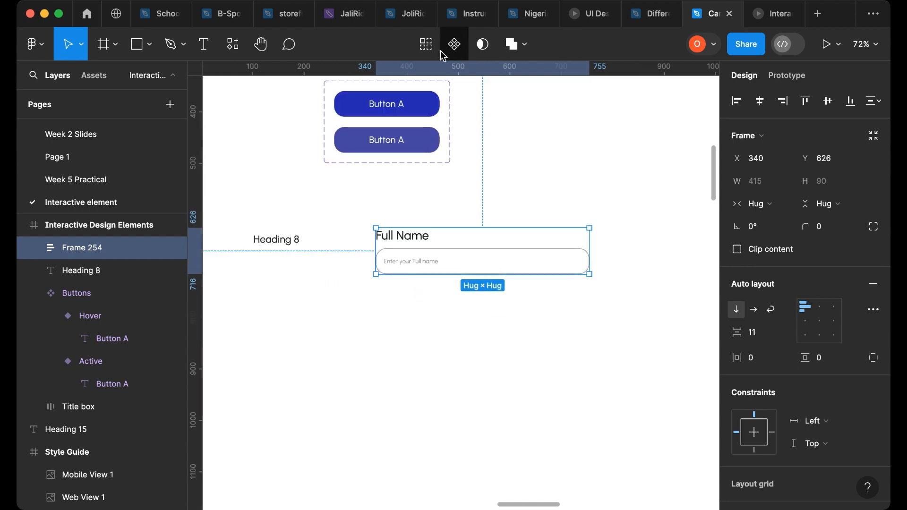
click(454, 50)
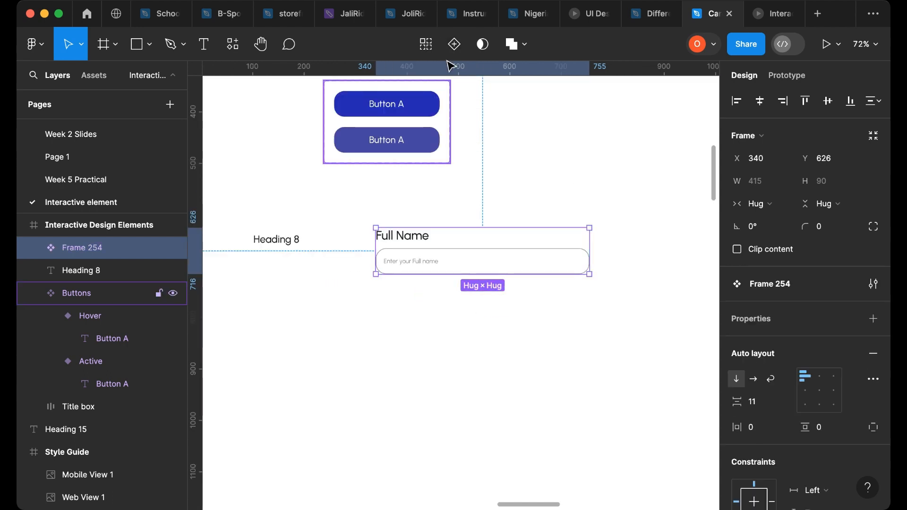
click(454, 44)
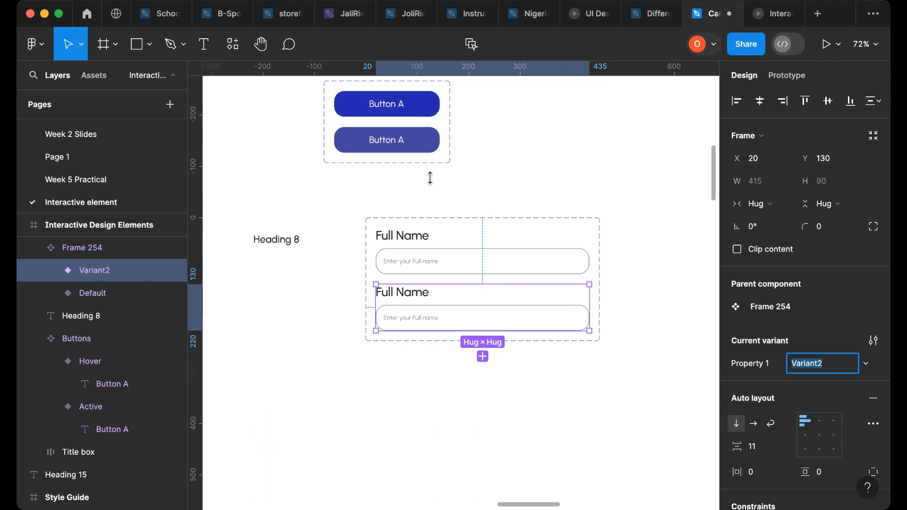
- Rename the component set's variant property to Input Field
click(405, 259)
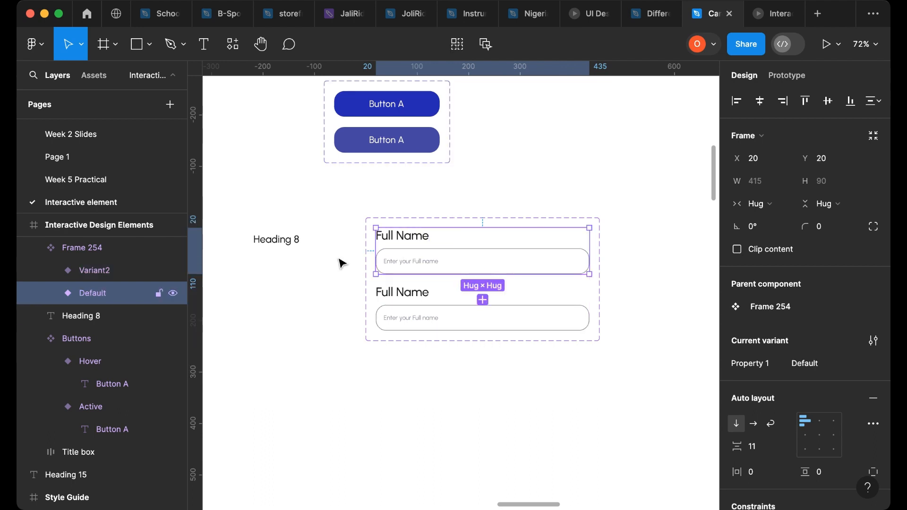
click(441, 224)
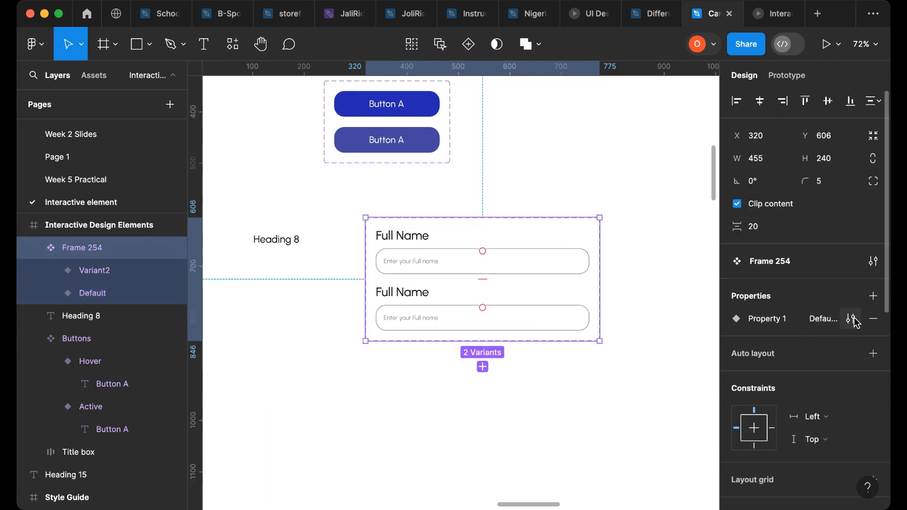
click(852, 320)
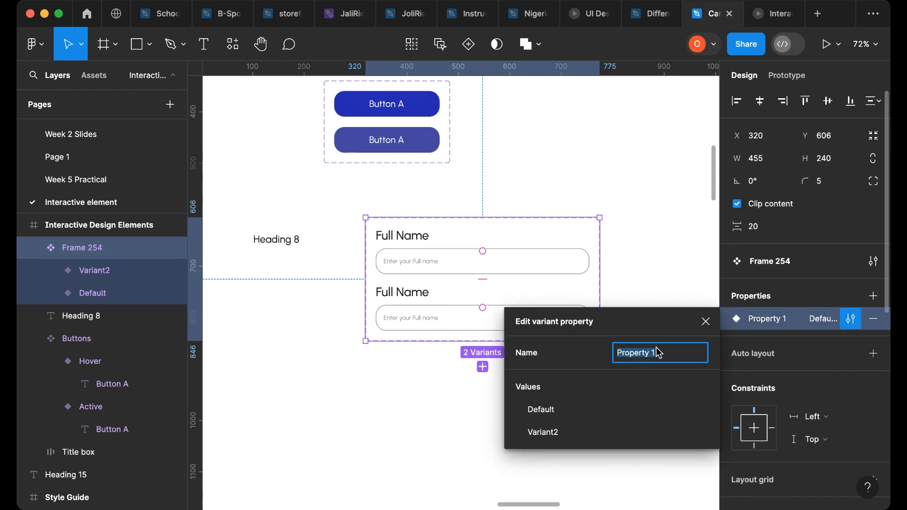
text(Input Field)
click(485, 271)
click(487, 265)
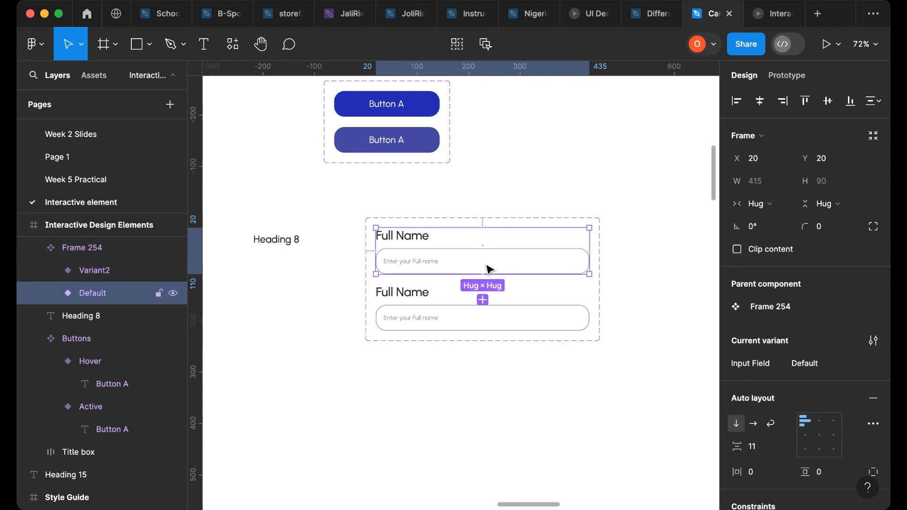
- Rename the Default input variant to Active
click(803, 368)
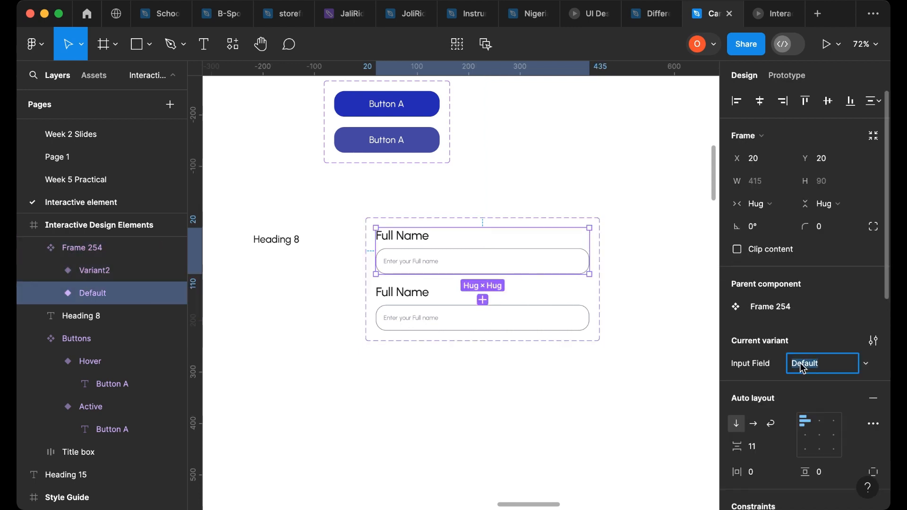
text(Active)
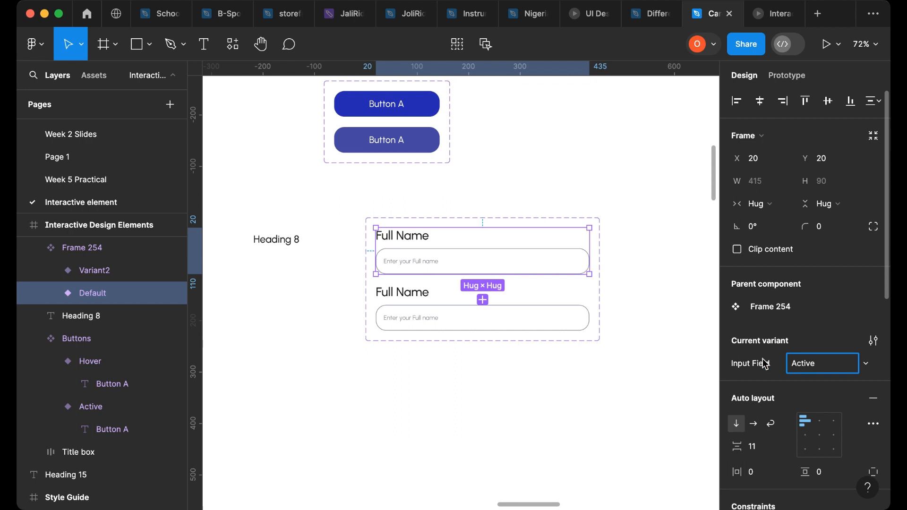
click(522, 320)
- Rename the second input variant to Typing
click(814, 362)
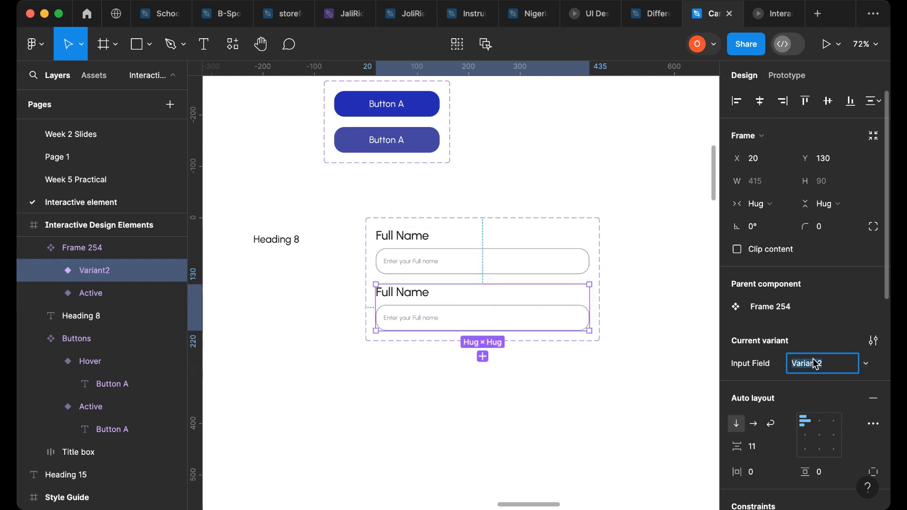
text(Bef)
text(Typing)
click(674, 377)
- Replace the Typing variant's placeholder text with a | cursor character and reselect the Typing variant
scroll(404, 312, up, 10)
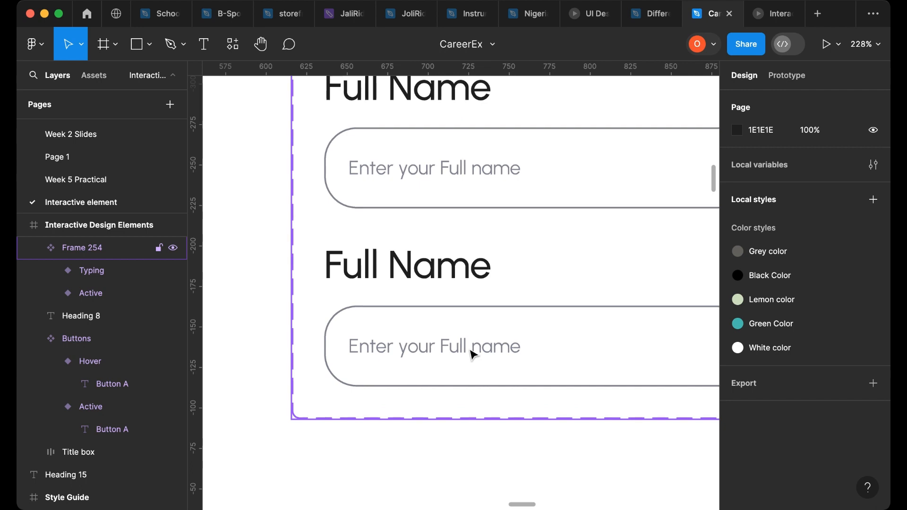
click(472, 355)
double_click(472, 355)
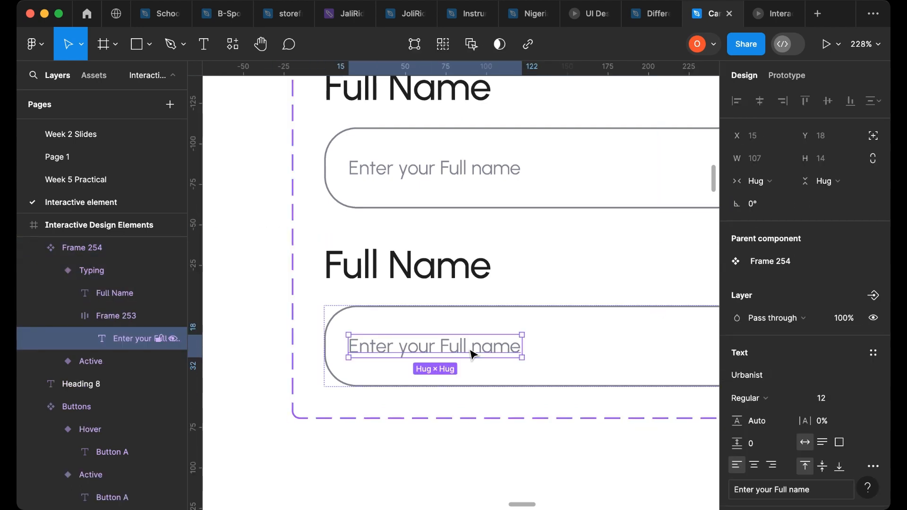
double_click(469, 349)
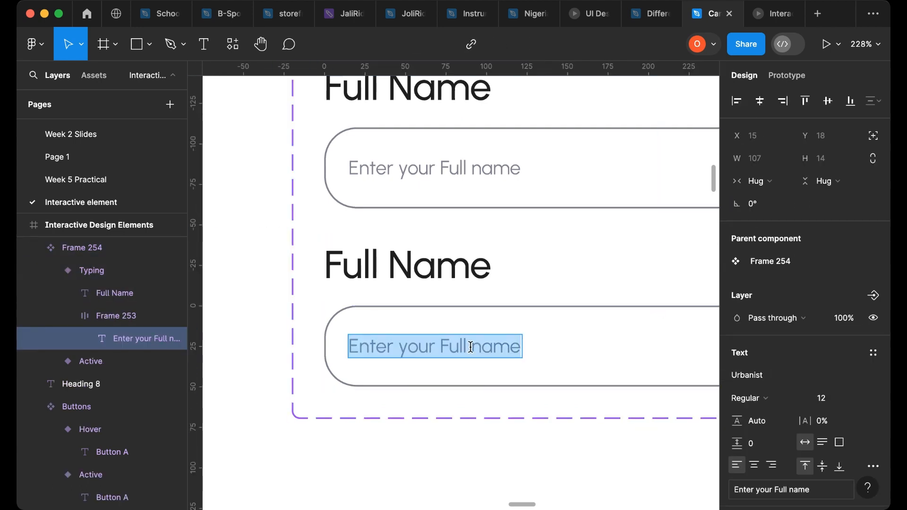
text(|)
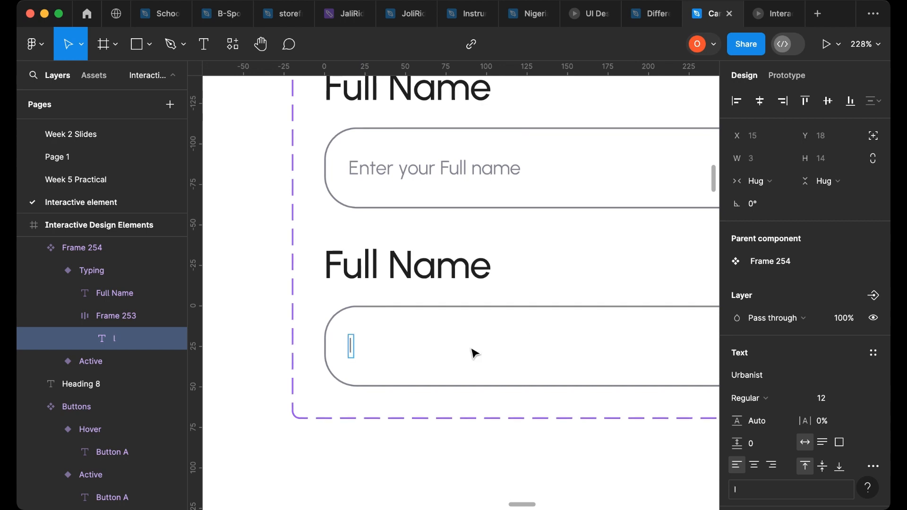
key(Escape)
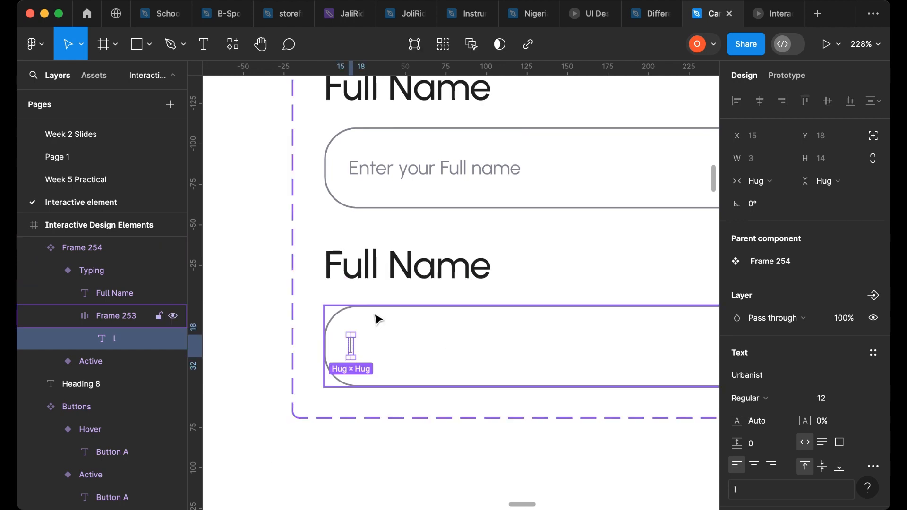
click(257, 314)
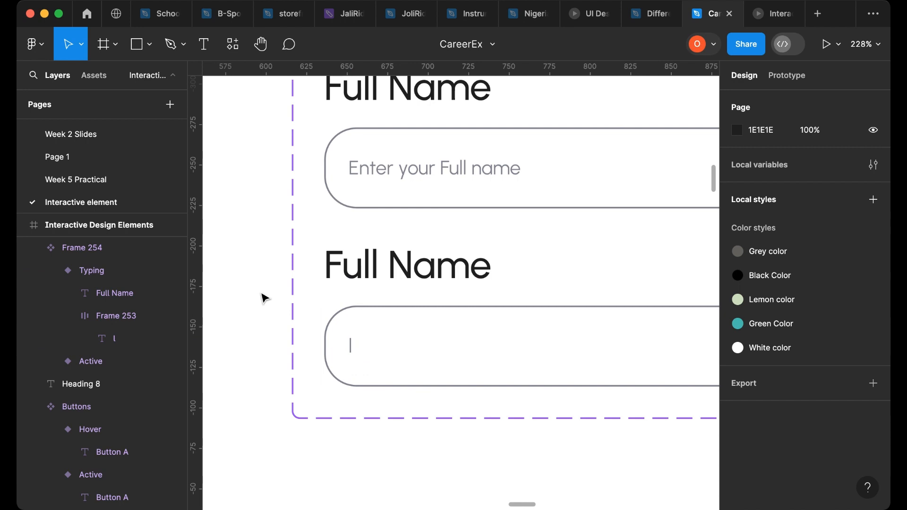
scroll(264, 298, down, 8)
click(314, 296)
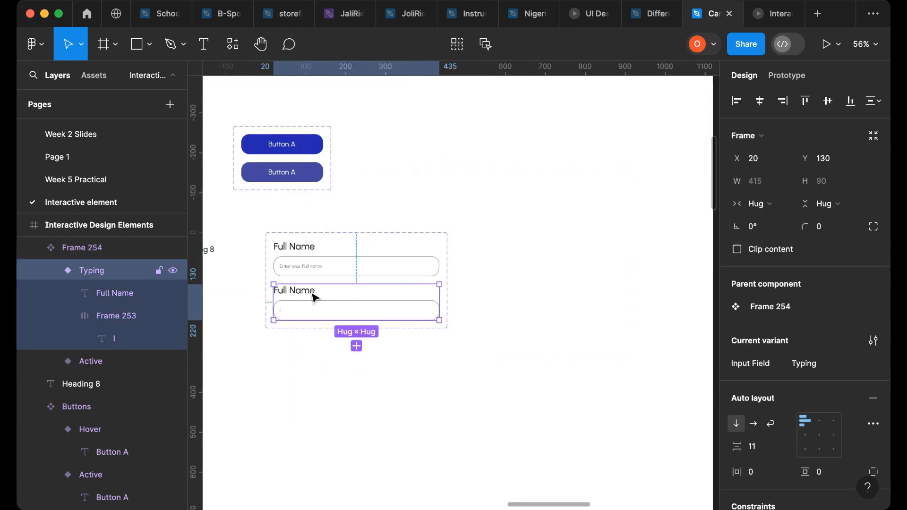
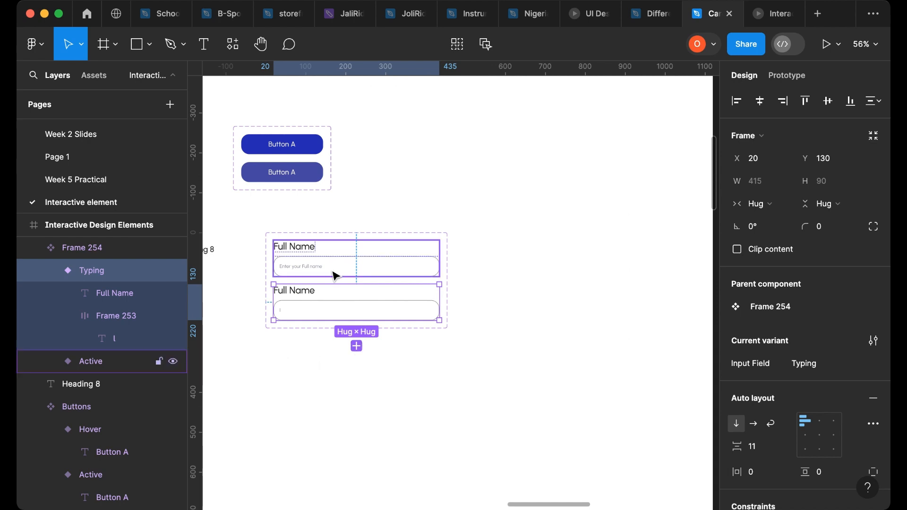
click(357, 346)
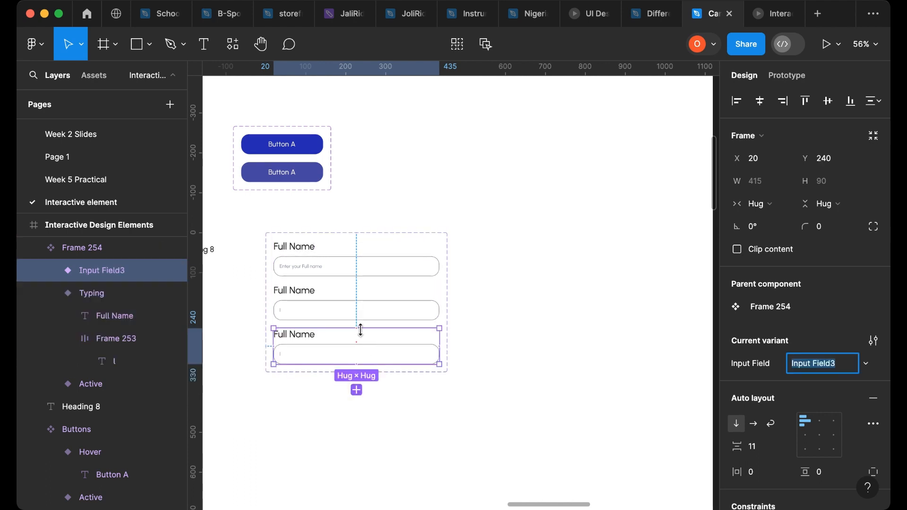
scroll(284, 366, up, 5)
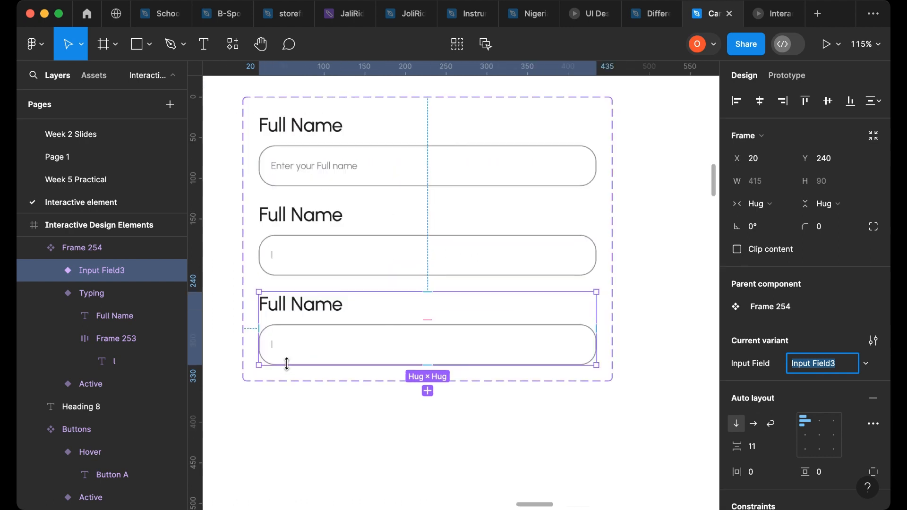
key(BackSpace)
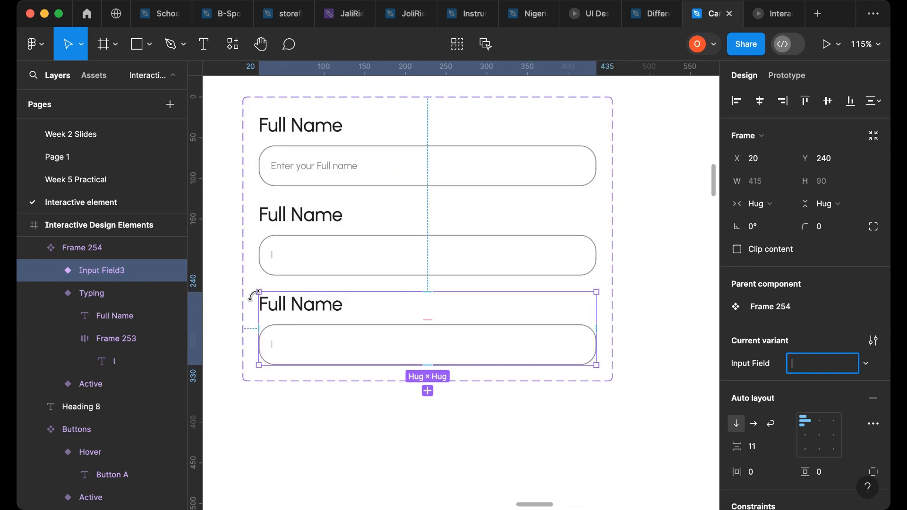
key(super+z)
key(super+z)
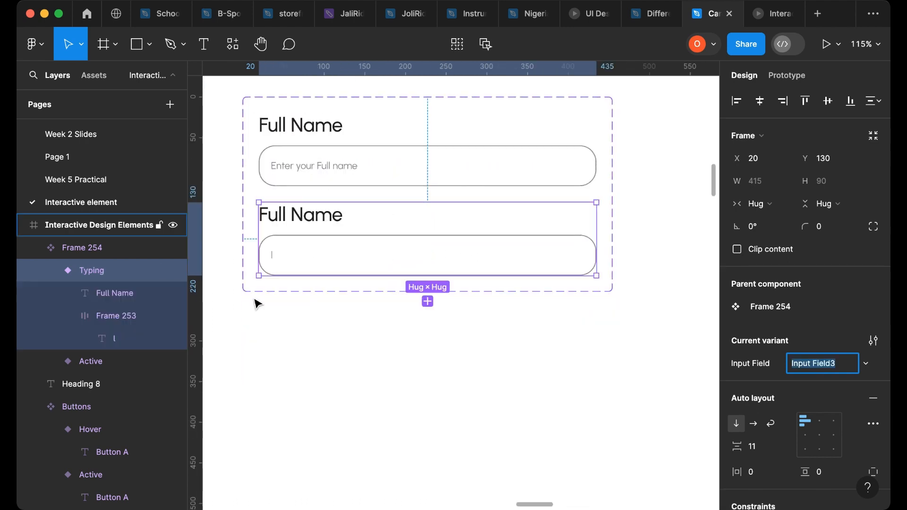
- Add a new variant based on the Active variant and name it Done typing
click(316, 163)
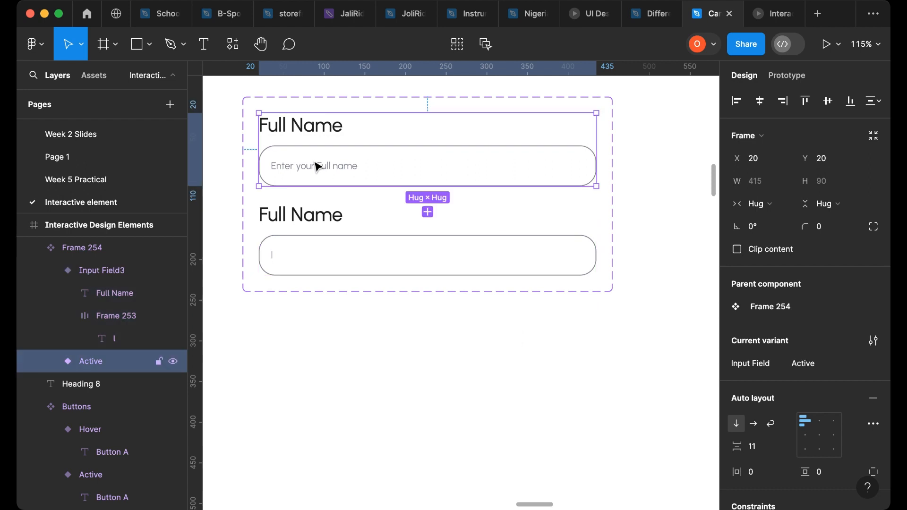
click(428, 211)
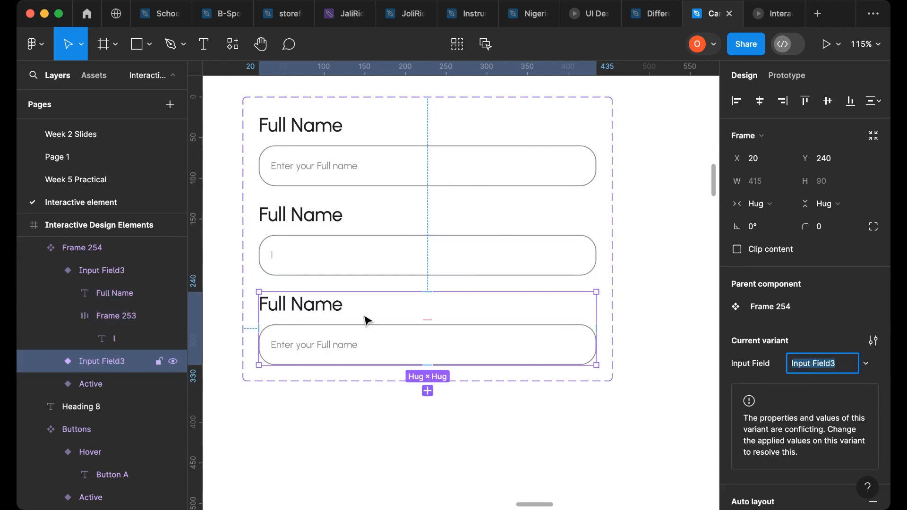
scroll(367, 322, up, 4)
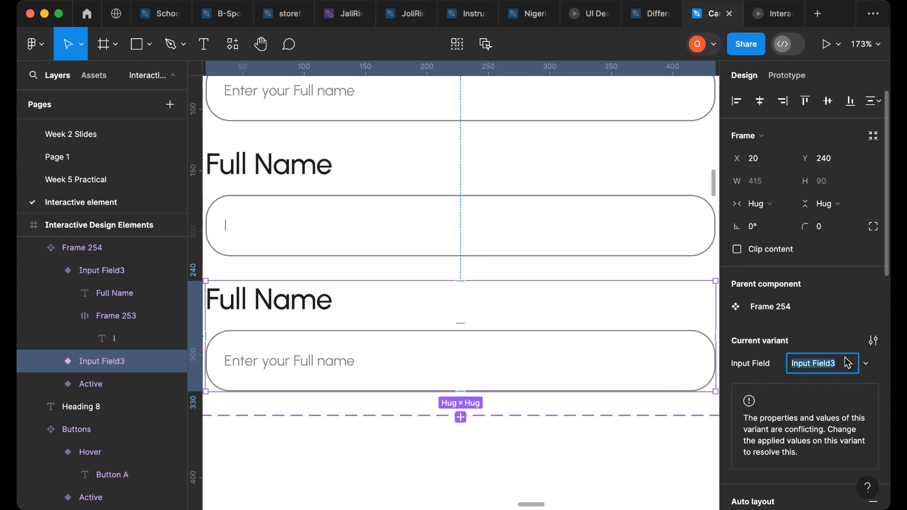
text(done typing)
key(Return)
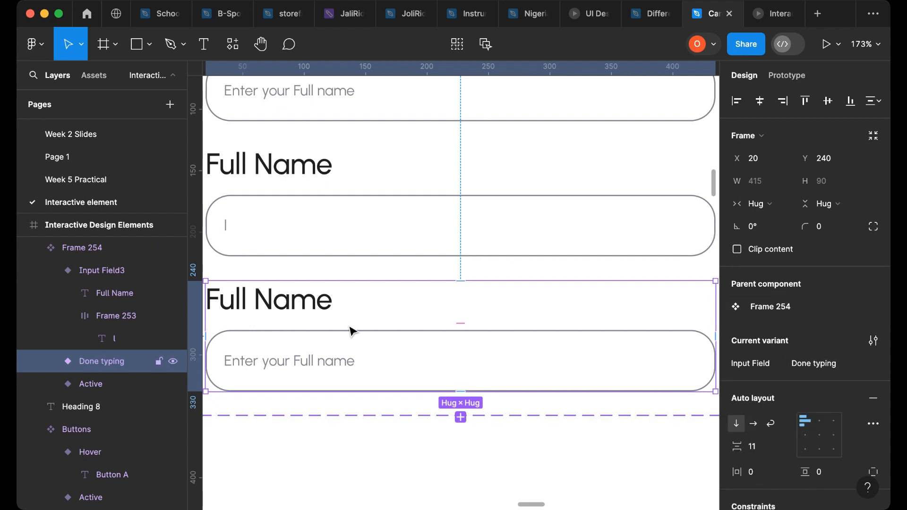
- Replace the Done typing variant's placeholder text with a sample person's full name
click(318, 367)
click(318, 369)
double_click(315, 365)
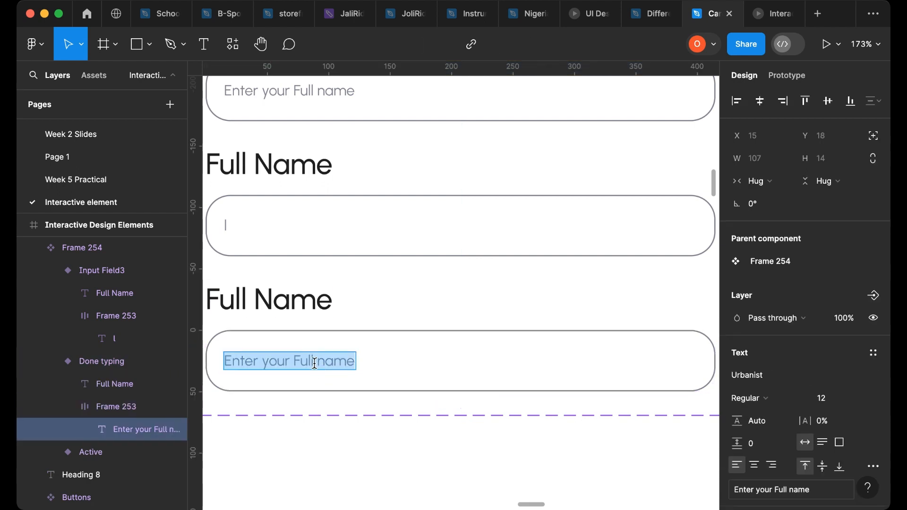
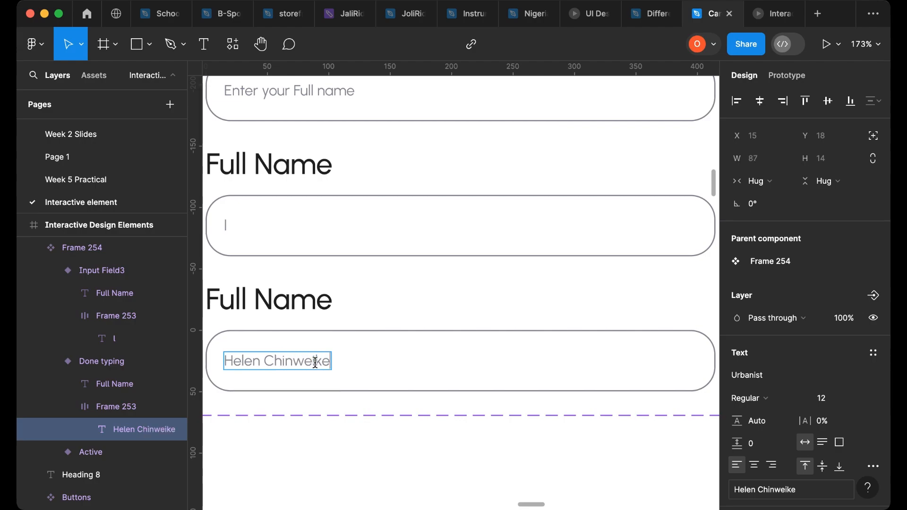
key(Escape)
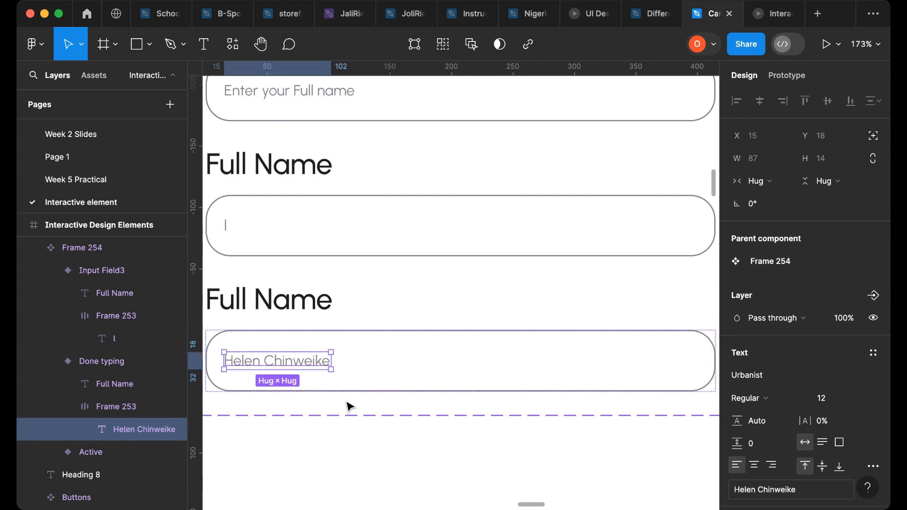
- Set the sample name's text color to 1E1E1E by sampling it from the Full Name label
scroll(750, 420, down, 5)
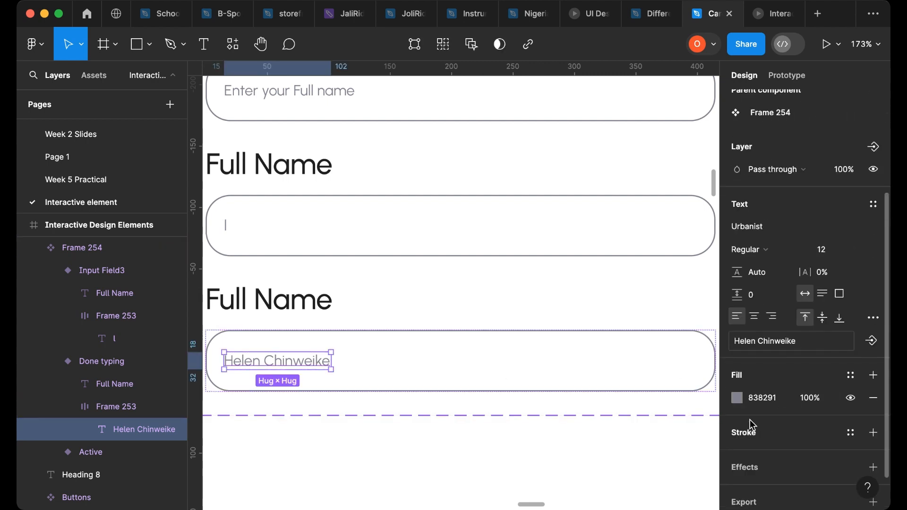
click(737, 398)
click(569, 342)
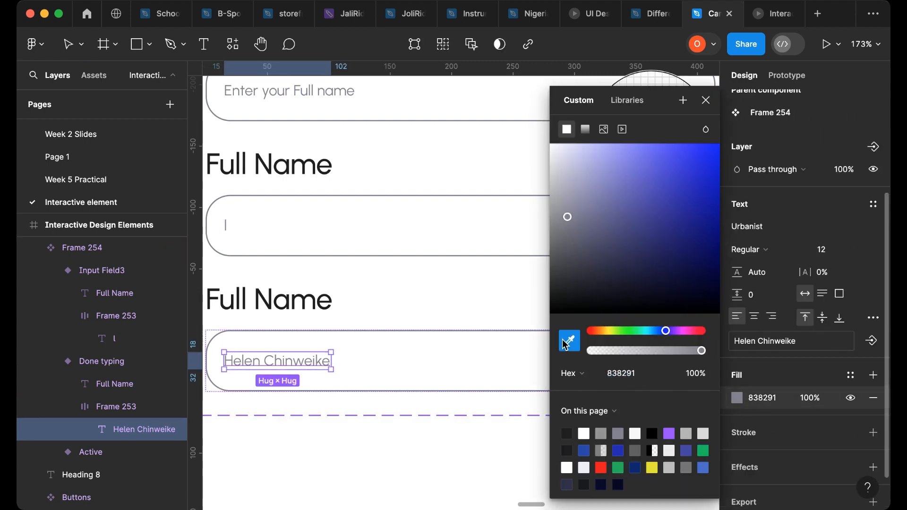
ctrl+scroll(237, 289, up, 5)
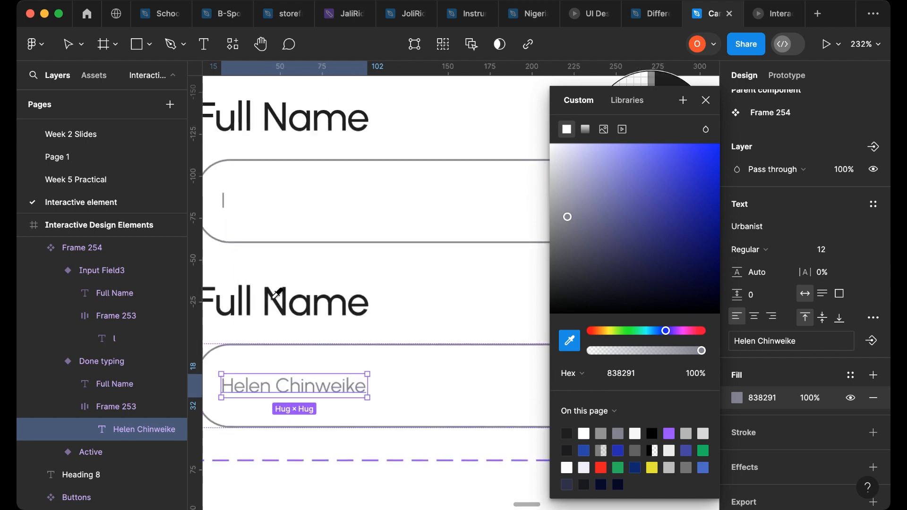
click(270, 295)
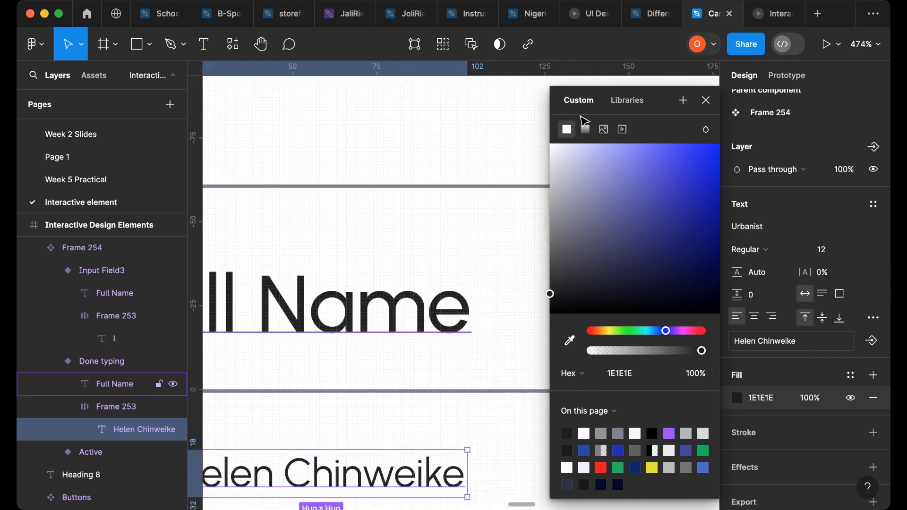
click(706, 100)
- Set the Done typing input box's stroke color to 1E1E1E using the eyedropper
ctrl+scroll(565, 199, down, 10)
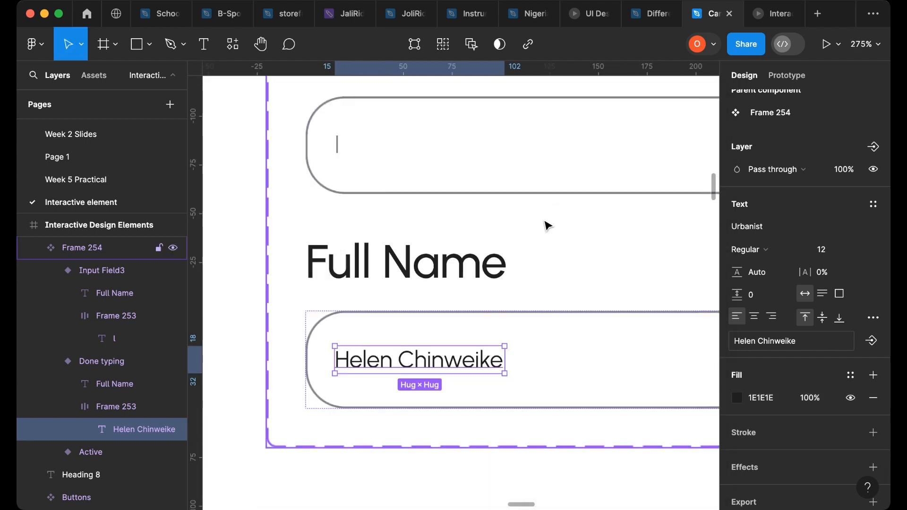
ctrl+scroll(563, 227, up, 4)
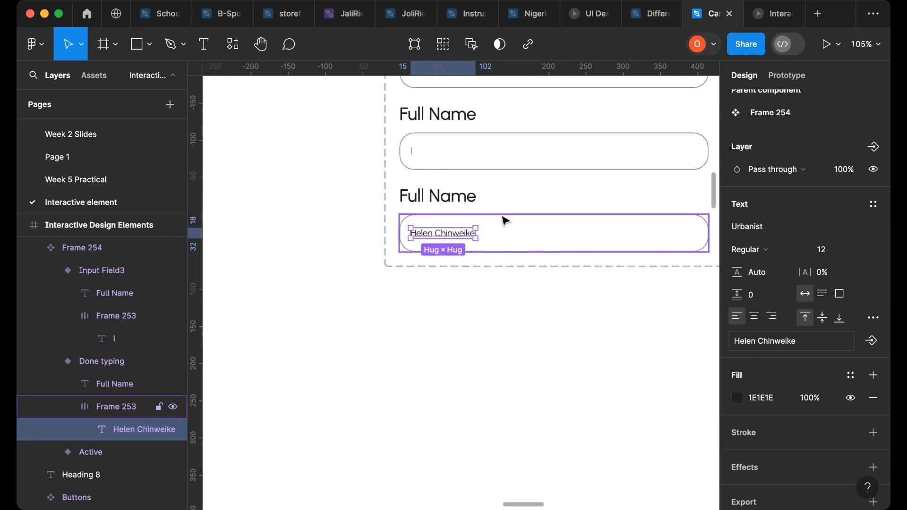
click(503, 217)
ctrl+scroll(489, 213, up, 5)
scroll(828, 263, down, 3)
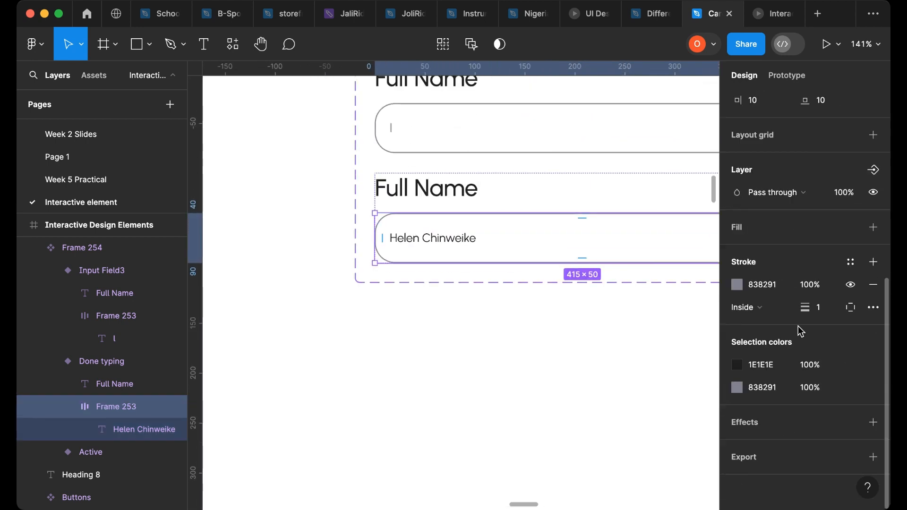
click(737, 286)
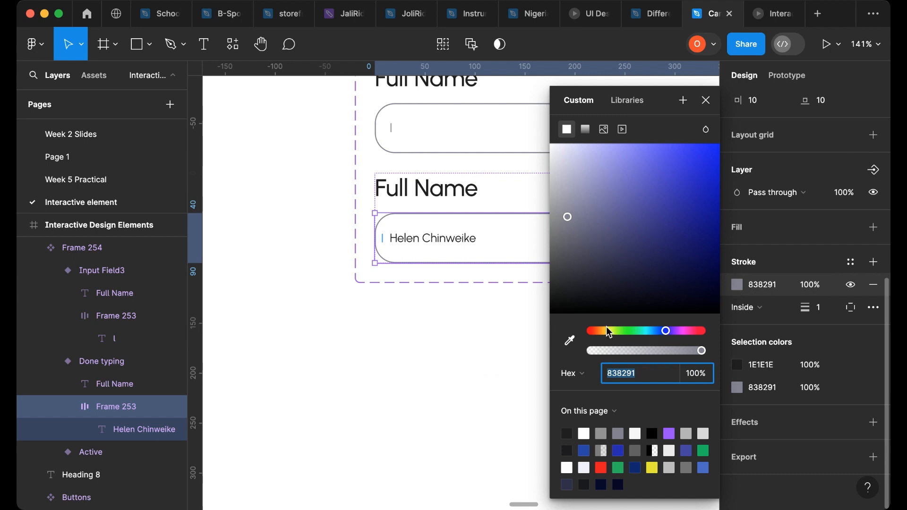
click(575, 343)
click(569, 432)
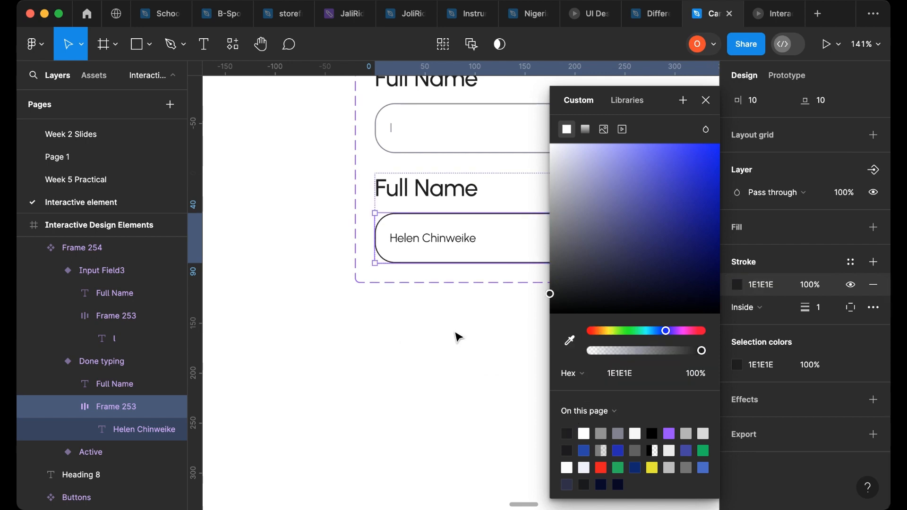
- Set the Done typing input box's stroke weight to 1.3
click(825, 313)
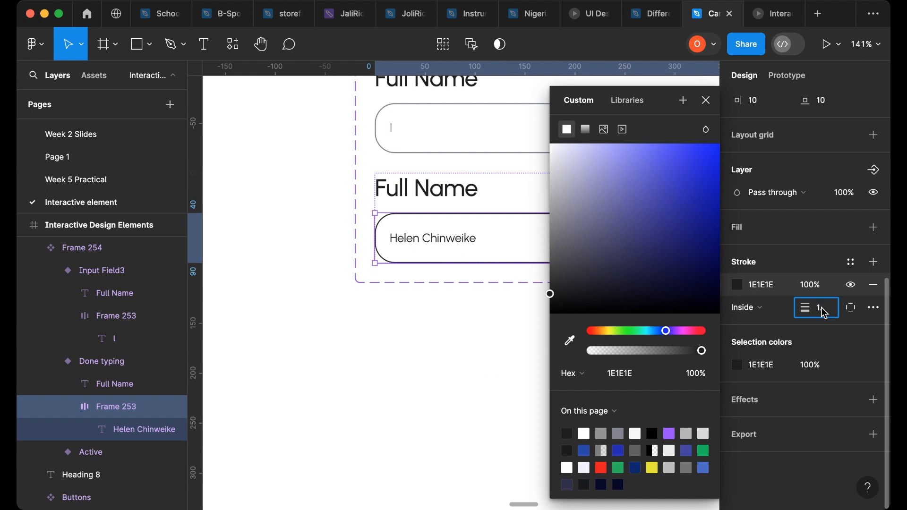
key(Return)
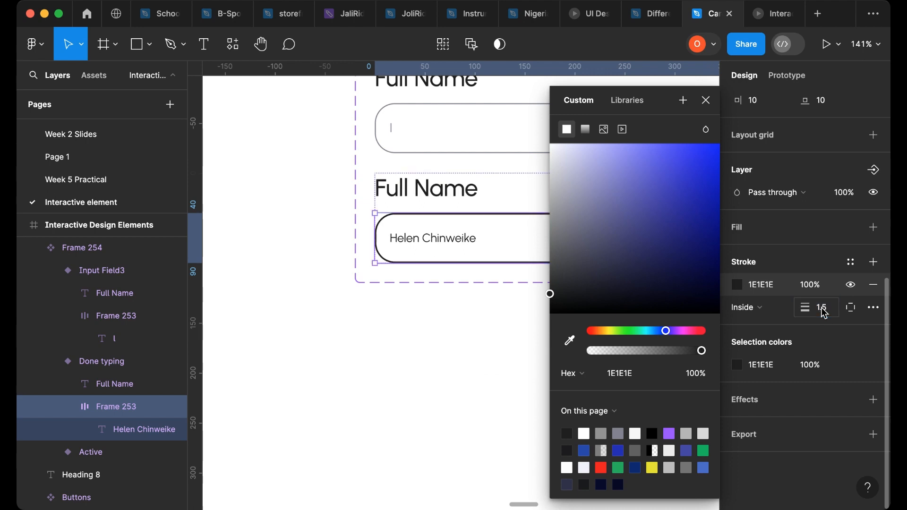
click(836, 315)
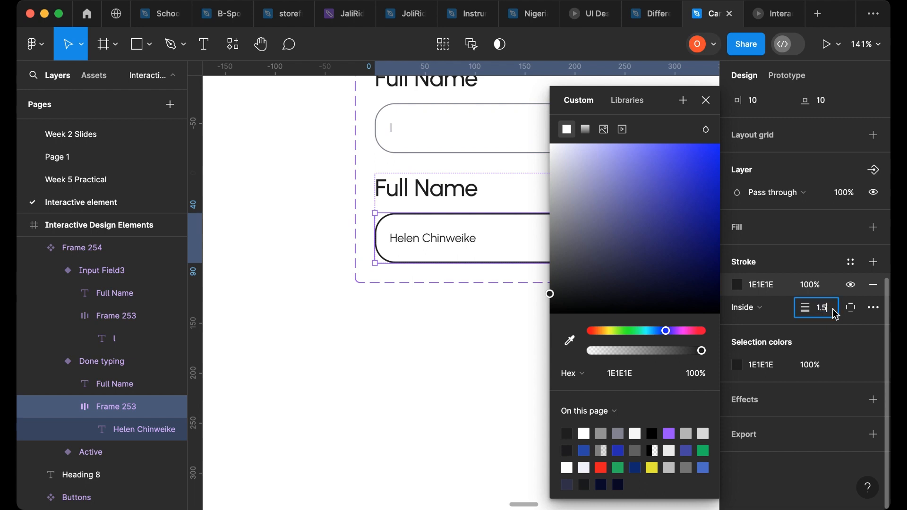
text(1.3)
key(Return)
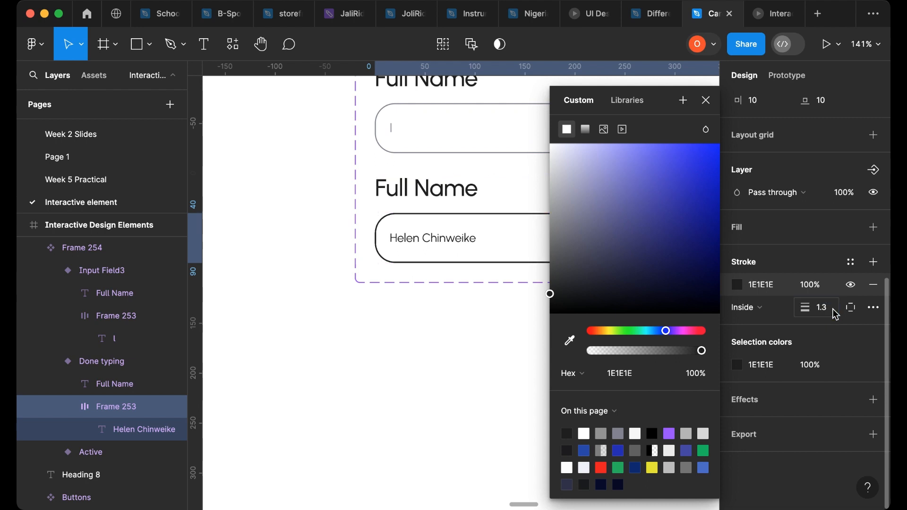
click(711, 105)
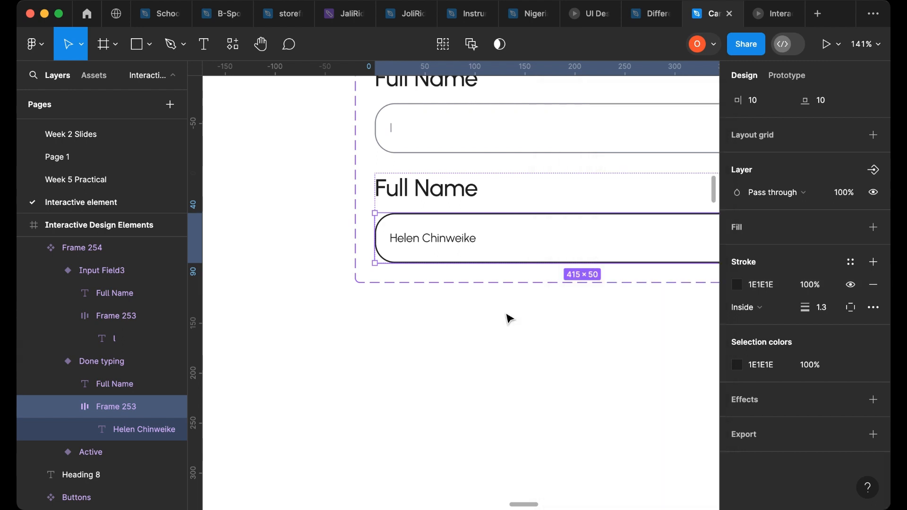
- Delete the stray Heading 8 text layer beside the input field components
click(492, 312)
scroll(446, 395, down, 5)
scroll(429, 403, up, 3)
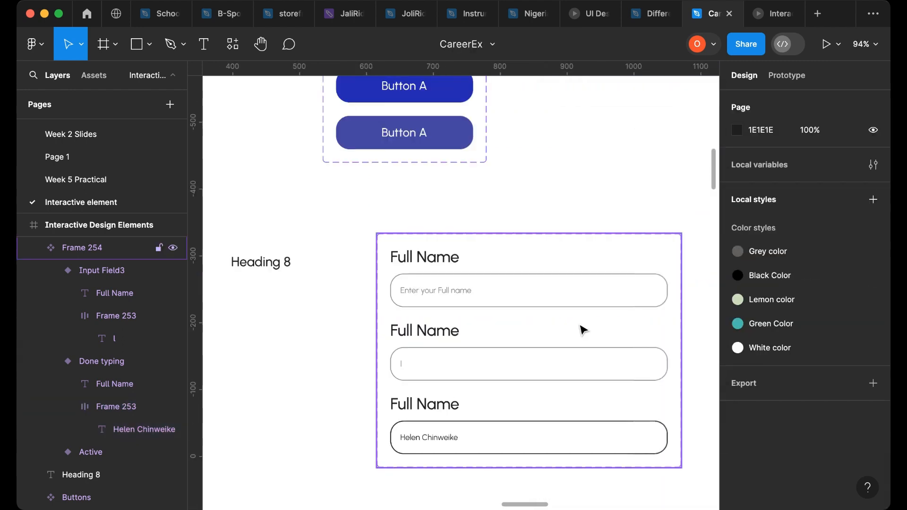
click(283, 271)
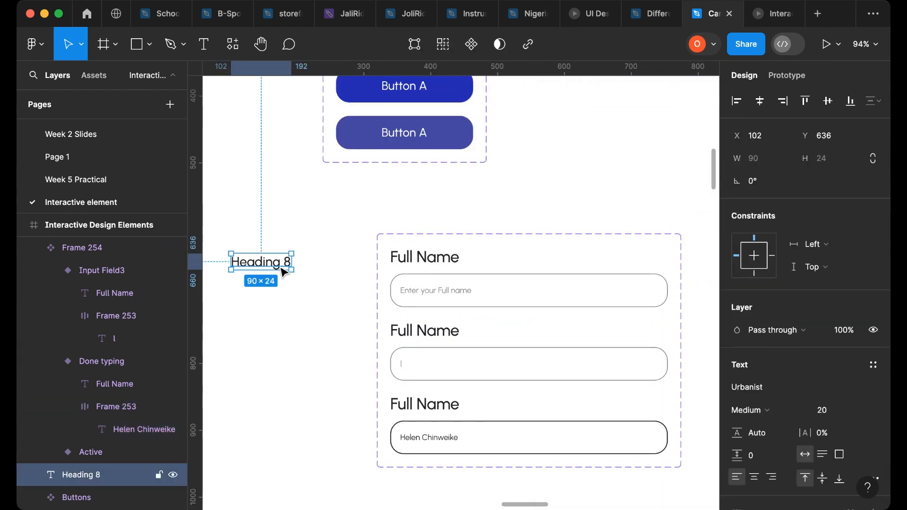
key(Delete)
- Set the Done typing name text to Medium weight and font size 14
scroll(401, 284, up, 1)
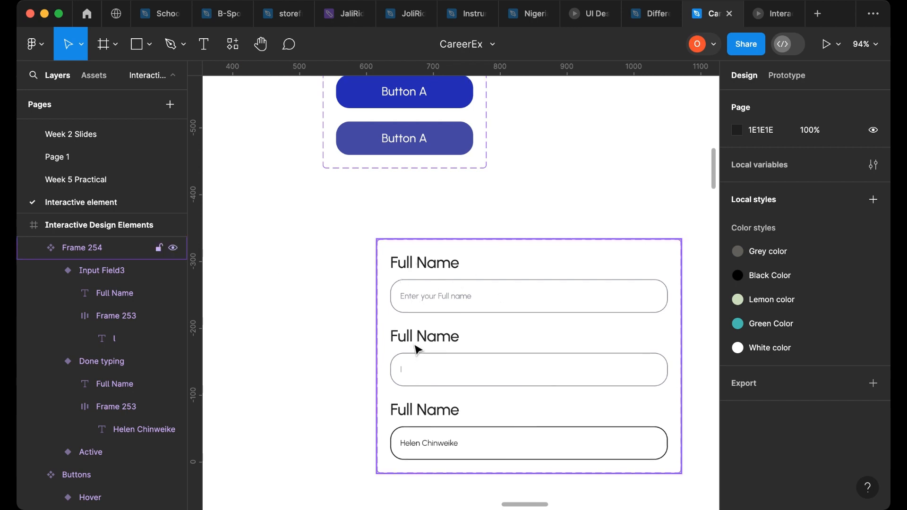
scroll(446, 447, up, 5)
click(448, 449)
double_click(448, 448)
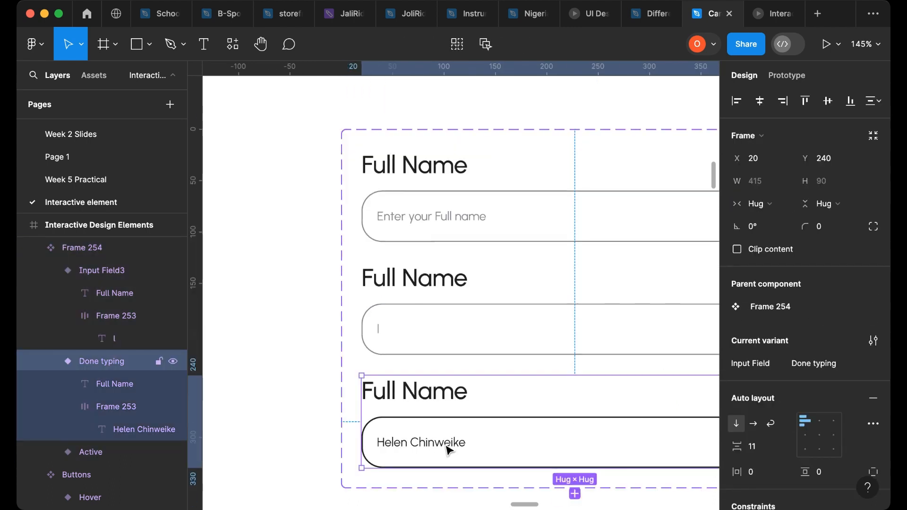
double_click(449, 450)
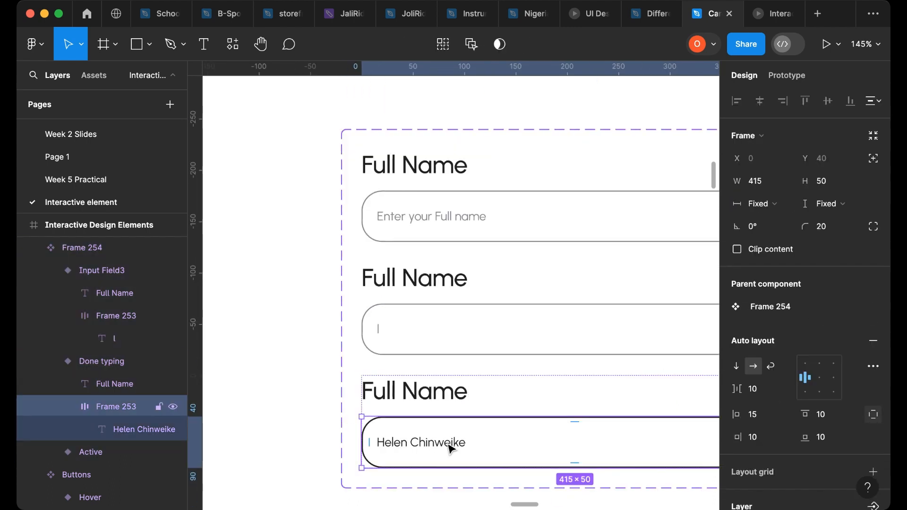
double_click(450, 445)
click(756, 401)
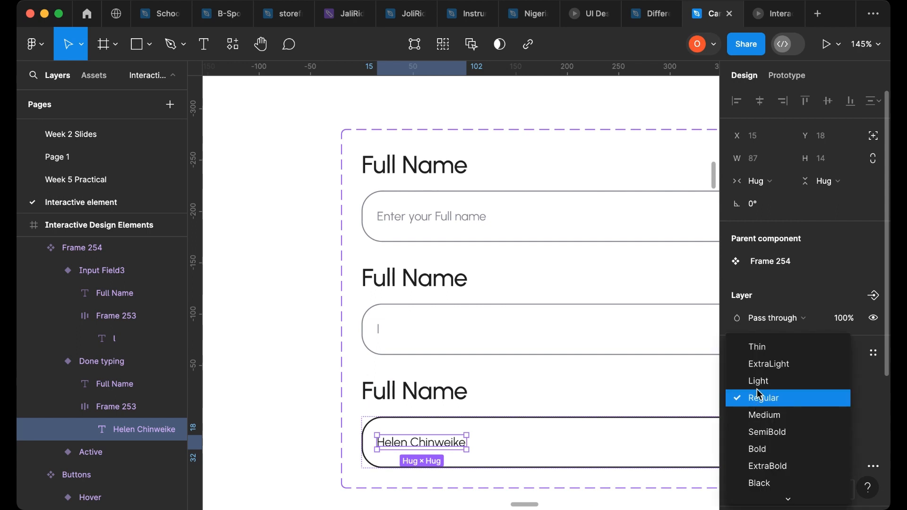
click(756, 416)
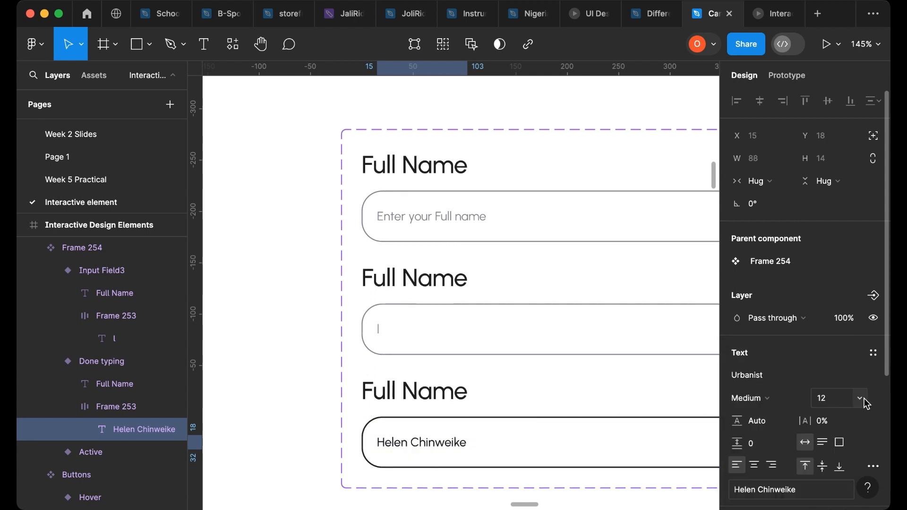
click(862, 399)
click(850, 430)
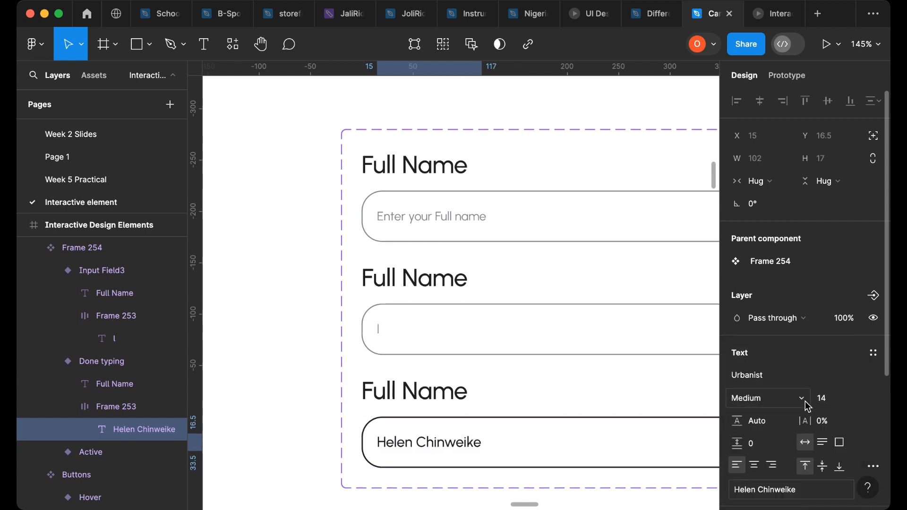
- Set the Done typing name text's font weight to SemiBold
scroll(803, 411, down, 3)
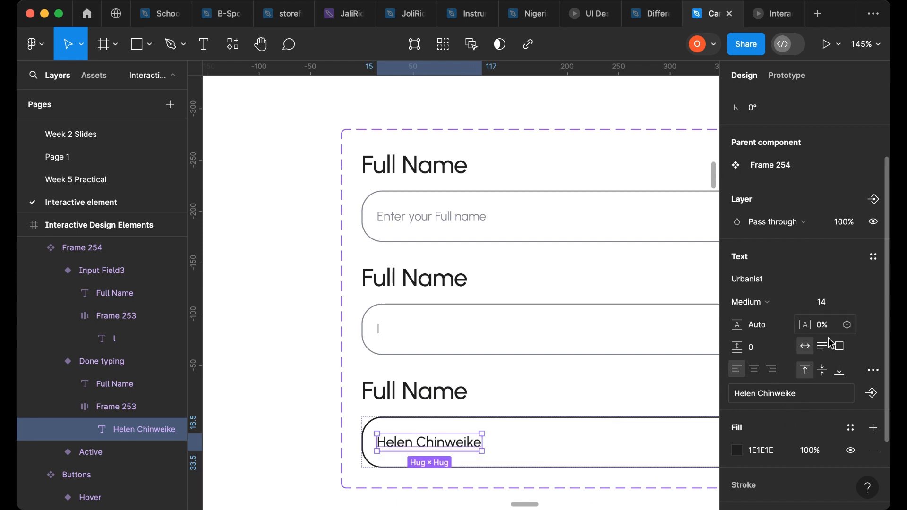
click(770, 302)
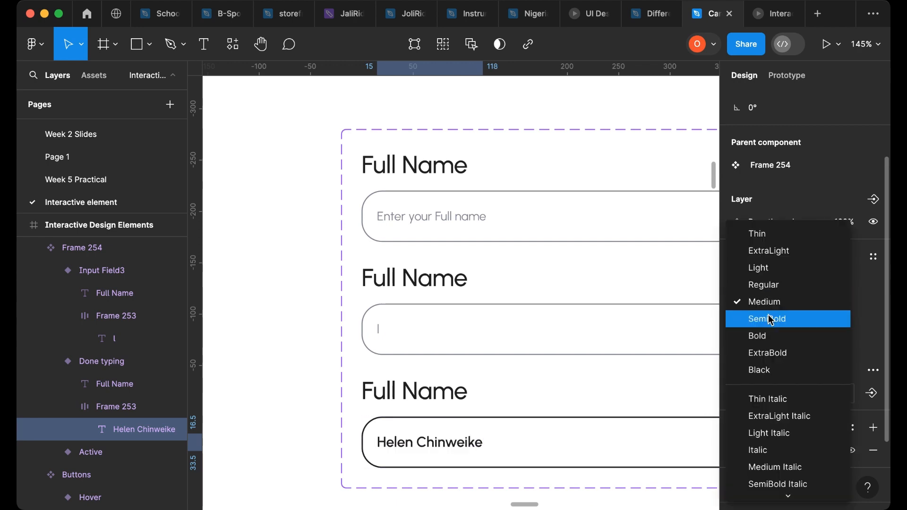
click(771, 320)
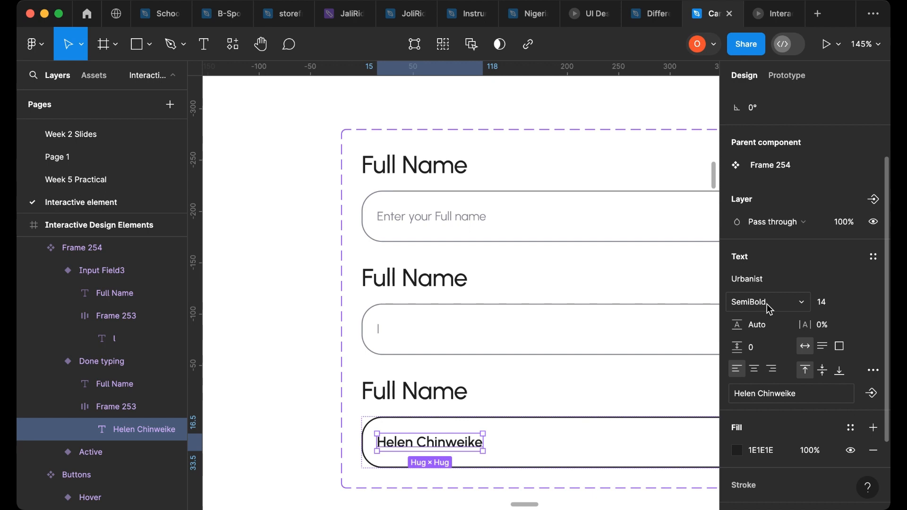
click(298, 324)
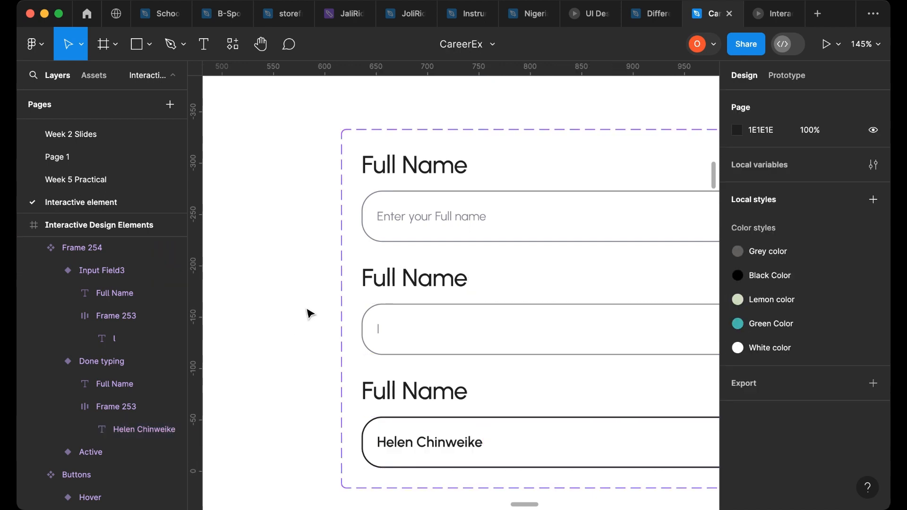
- Add an On click Change to interaction from the Active input field variant to the Input Field3 variant
scroll(310, 313, down, 3)
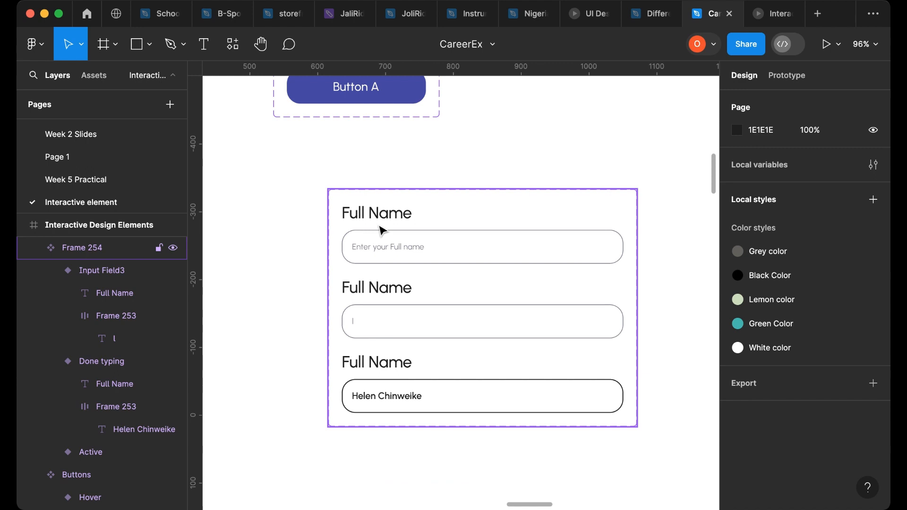
click(787, 76)
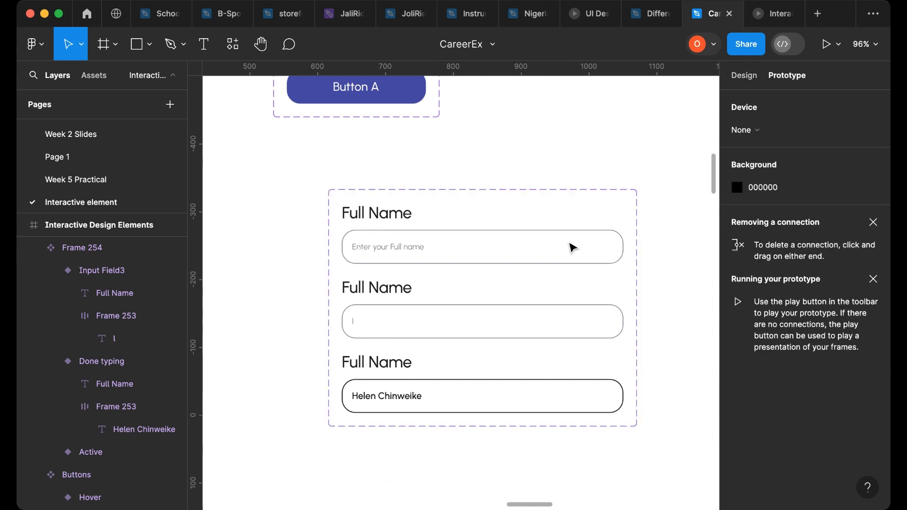
click(371, 220)
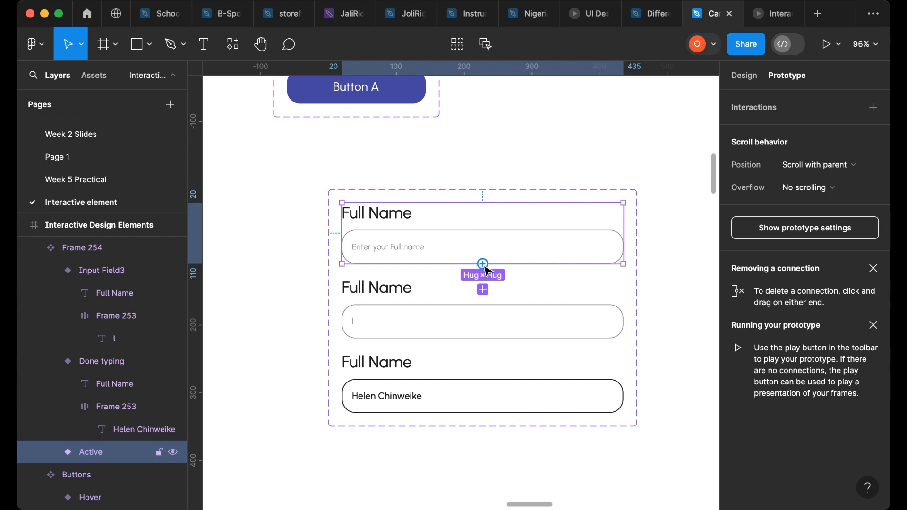
drag(483, 263, 489, 307)
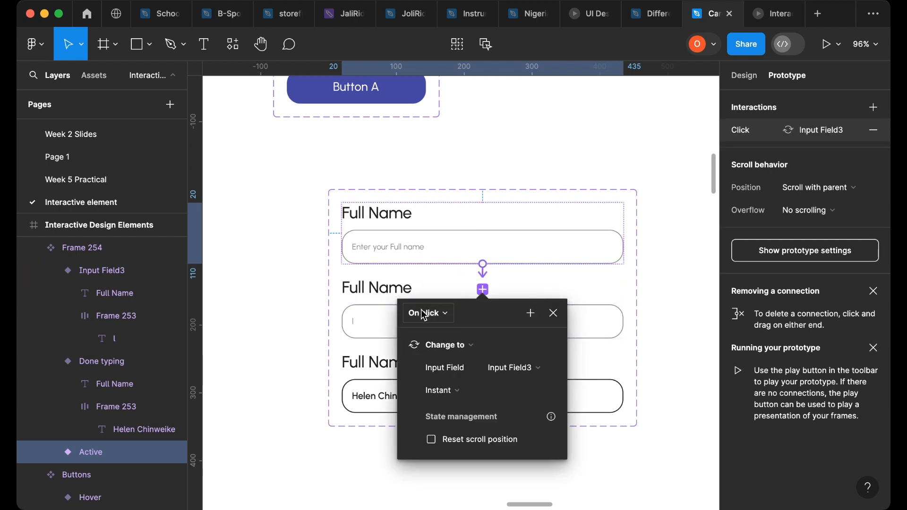
- Add an On click Change to interaction from the Input Field3 variant to the Done typing variant
click(381, 288)
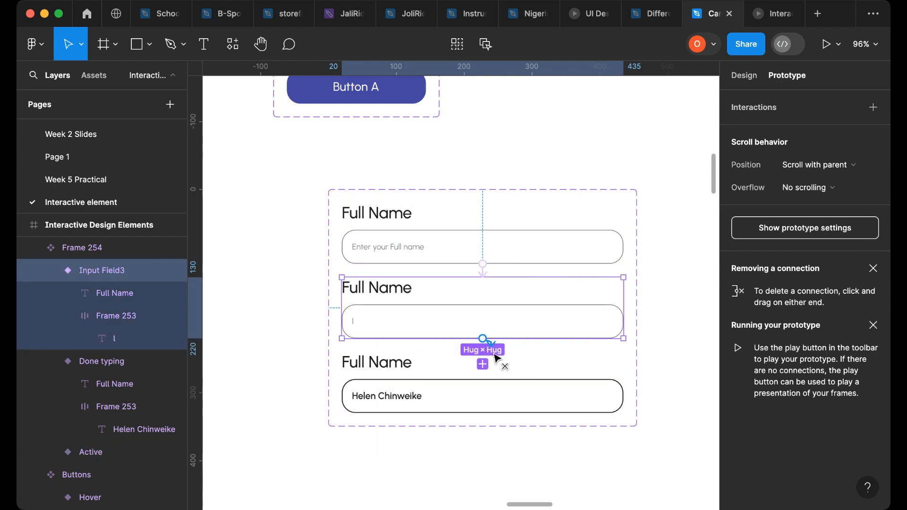
drag(483, 339, 484, 380)
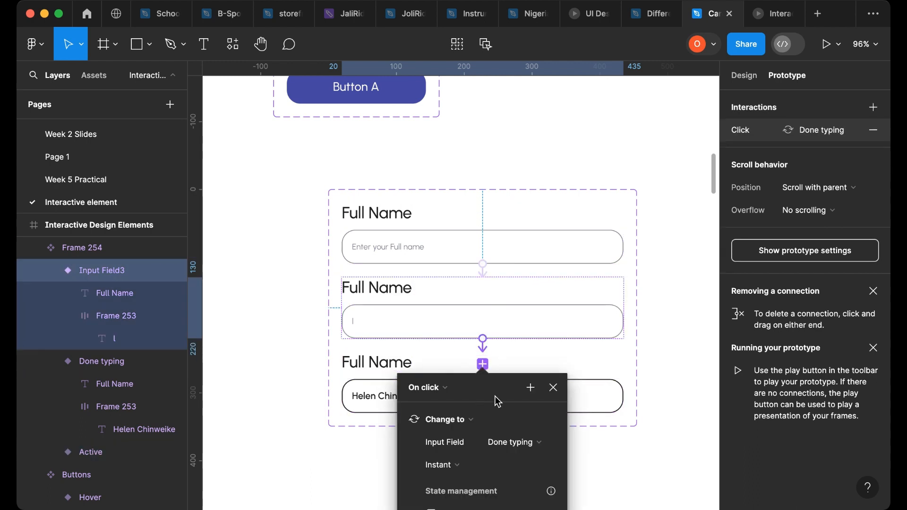
scroll(460, 267, down, 6)
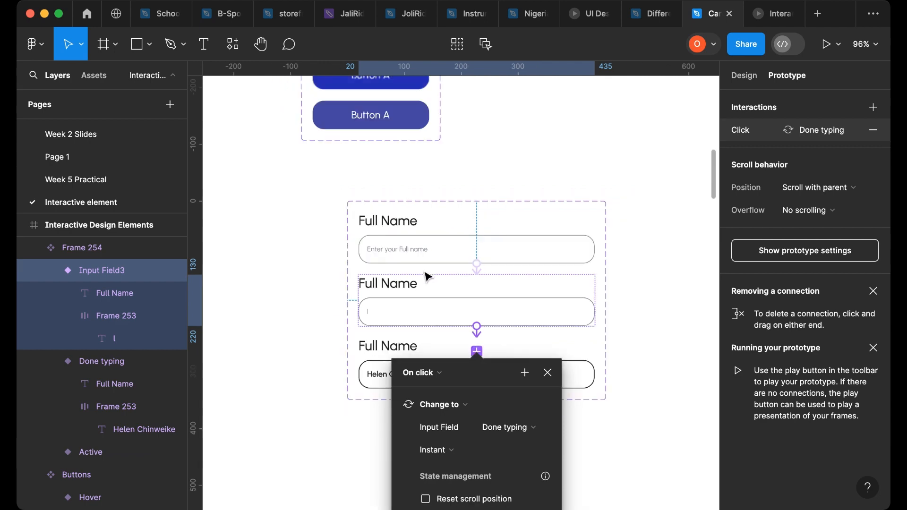
- Place an instance of the Active input field component into the Testing of Elements frame below the button
click(481, 261)
click(481, 261)
click(472, 261)
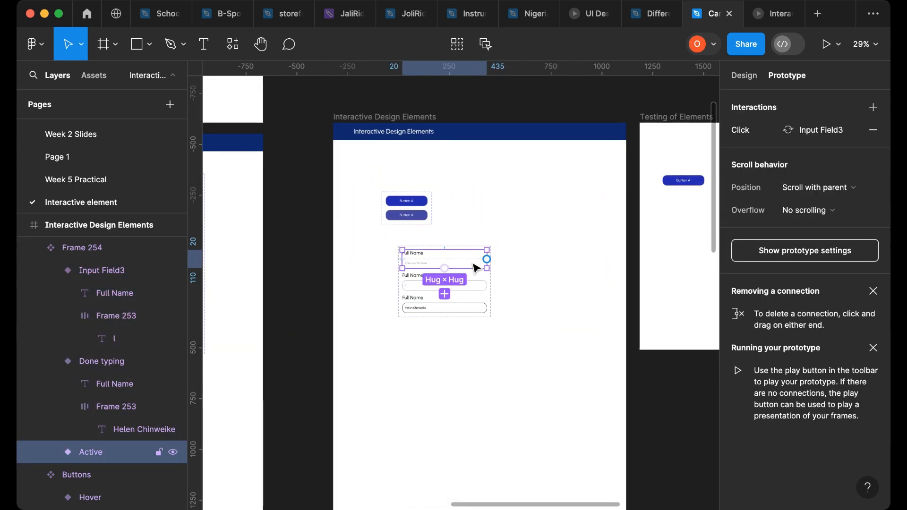
click(743, 75)
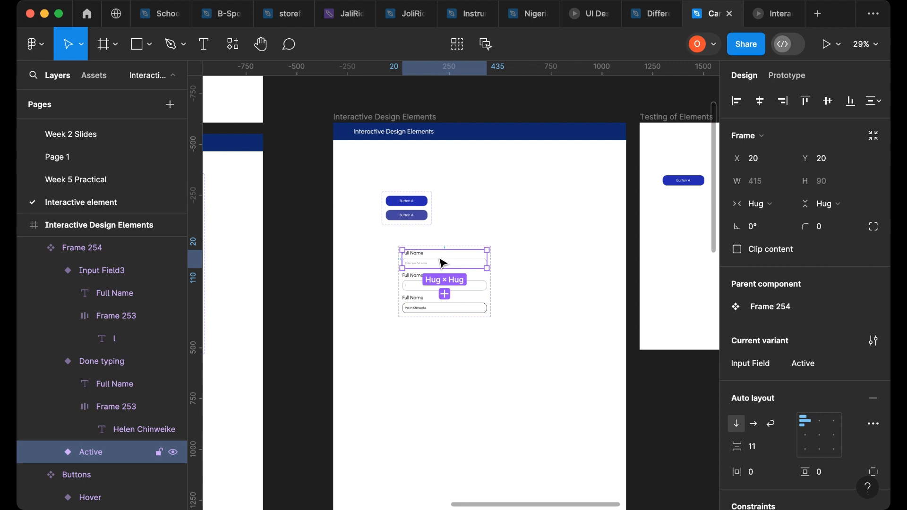
drag(443, 263, 695, 226)
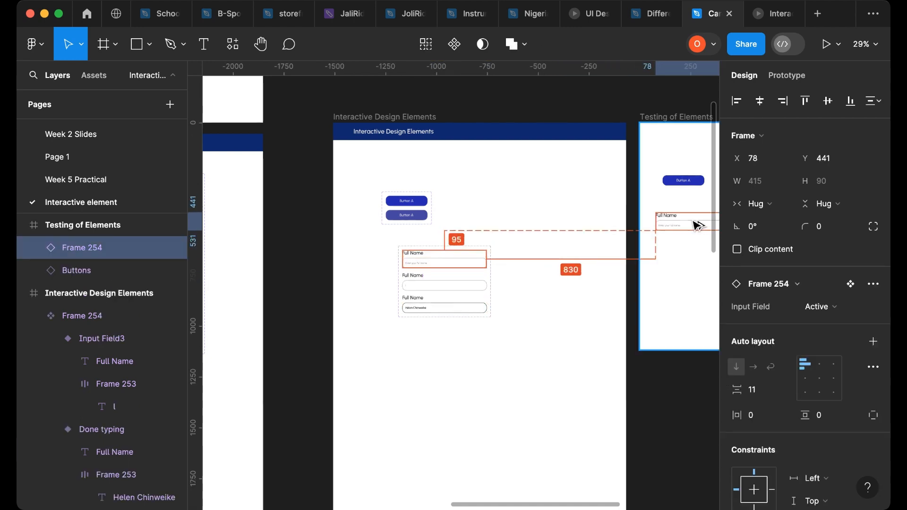
- Present the Testing of Elements frame and click through the input field states, then return to the design file
scroll(695, 226, right, 5)
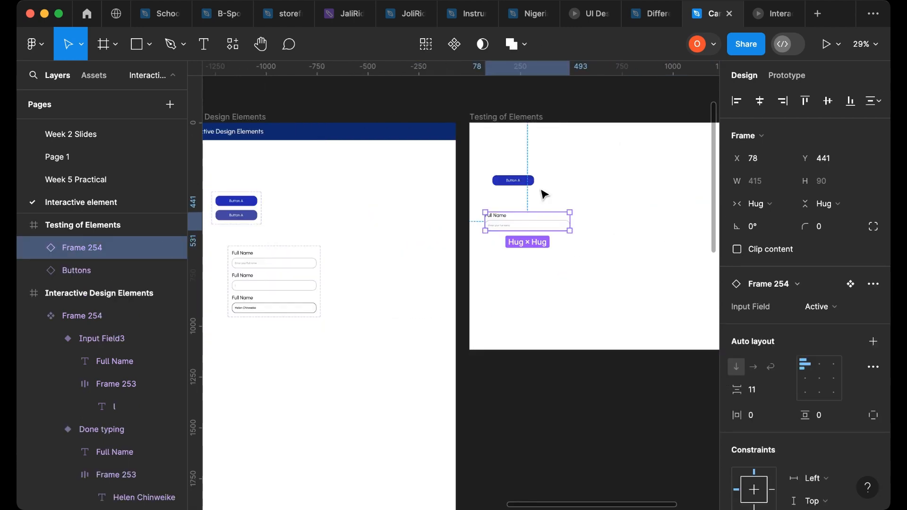
click(491, 117)
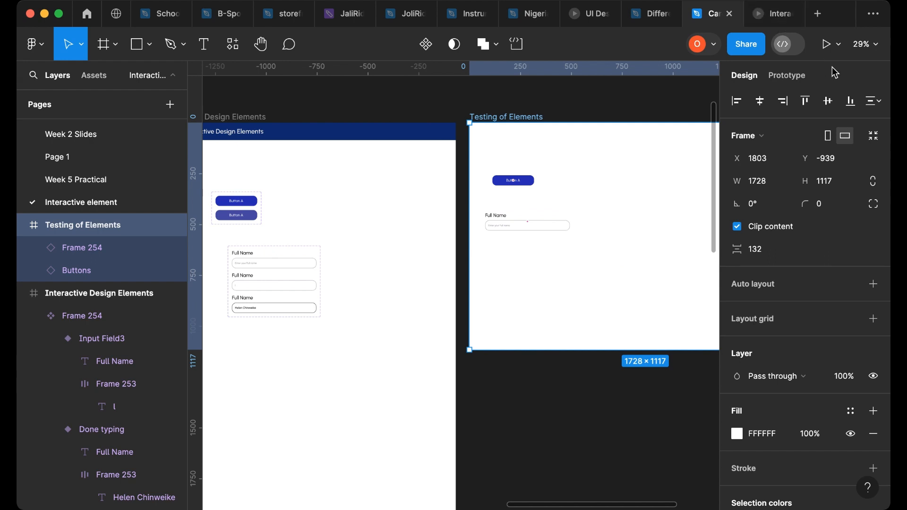
click(830, 47)
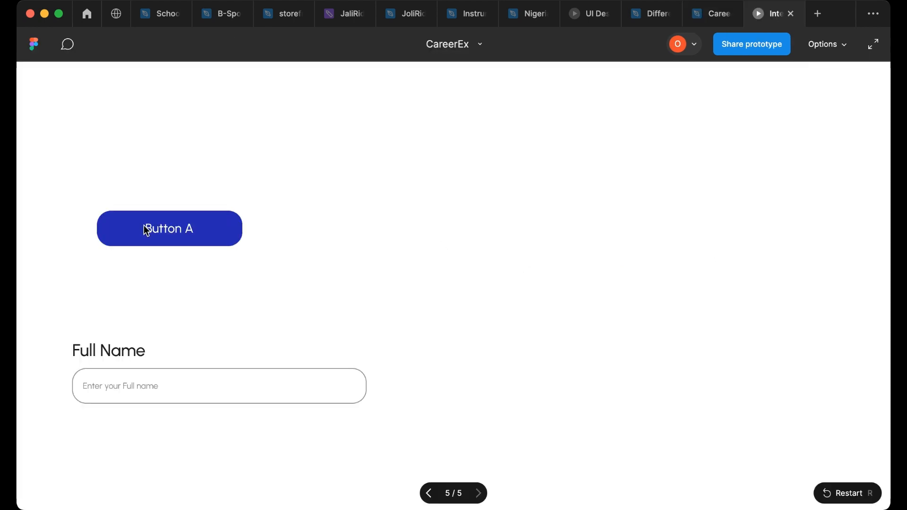
click(95, 391)
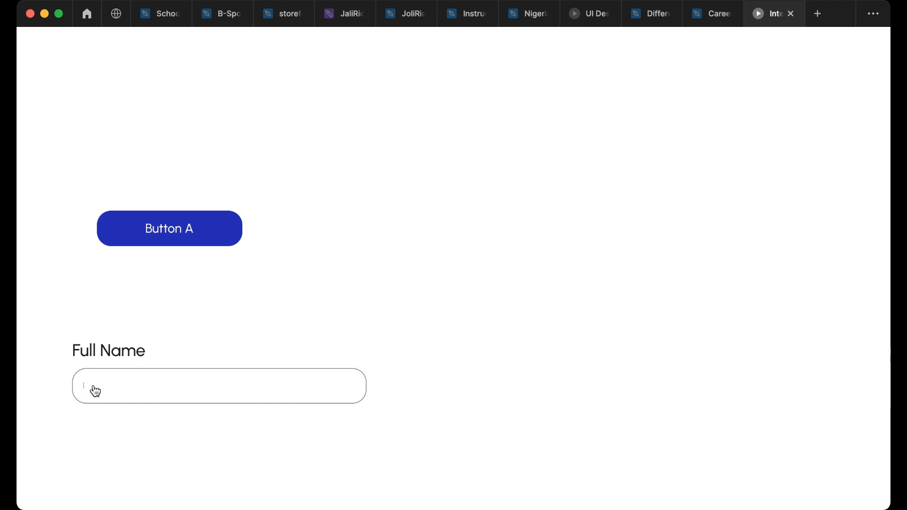
click(94, 386)
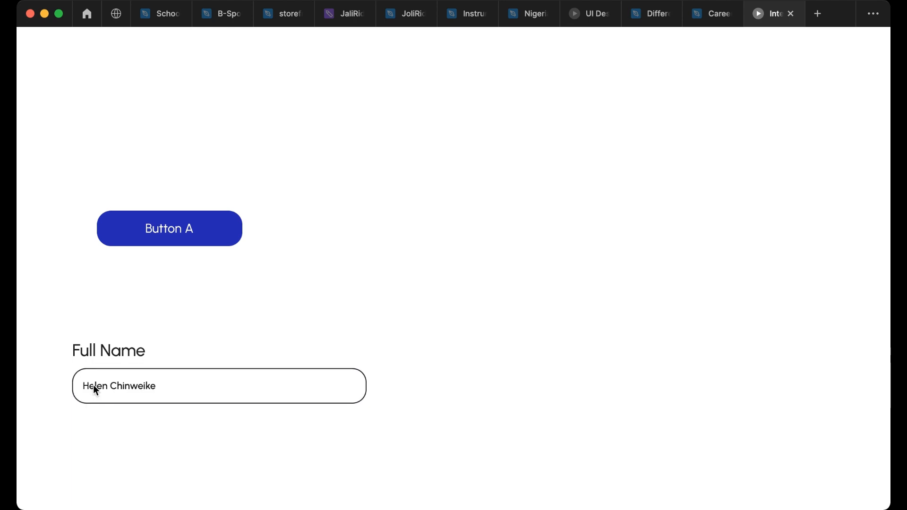
click(705, 16)
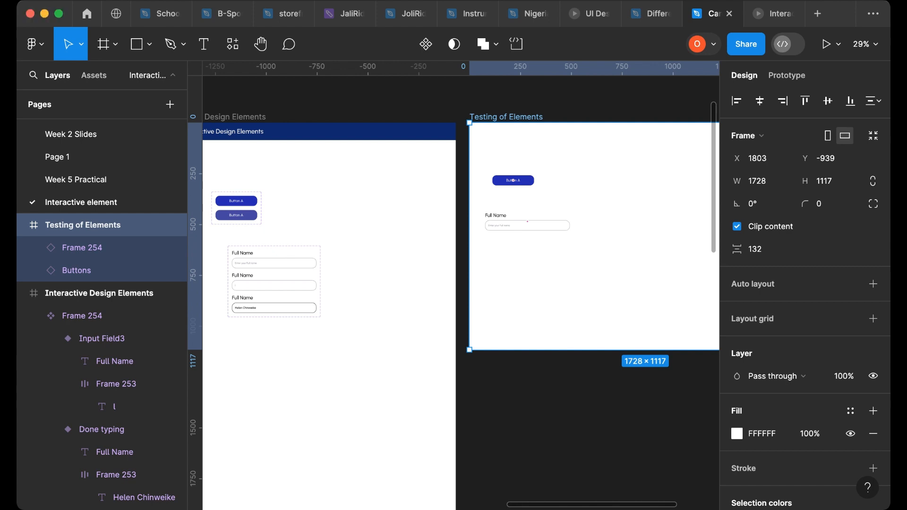
- Copy the checked checkbox box out of the Checkbox component to the right of the radio group
scroll(425, 360, left, 10)
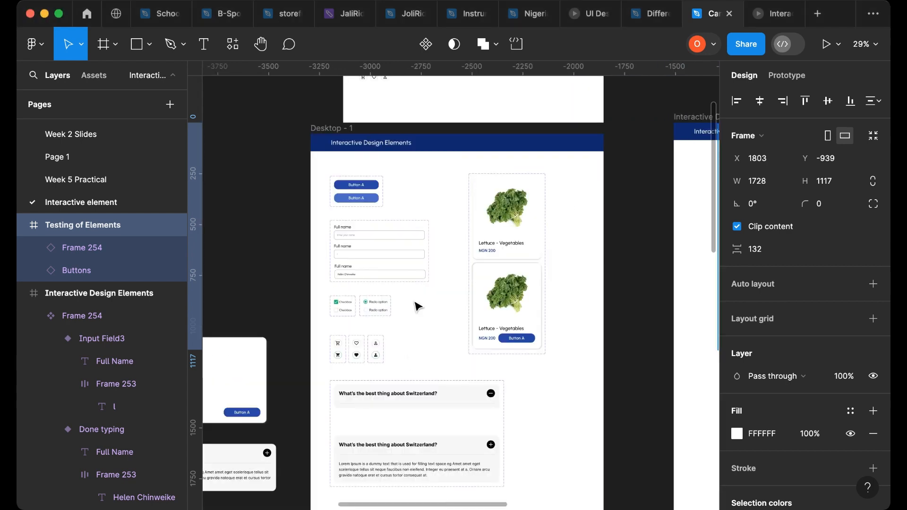
scroll(359, 331, up, 1)
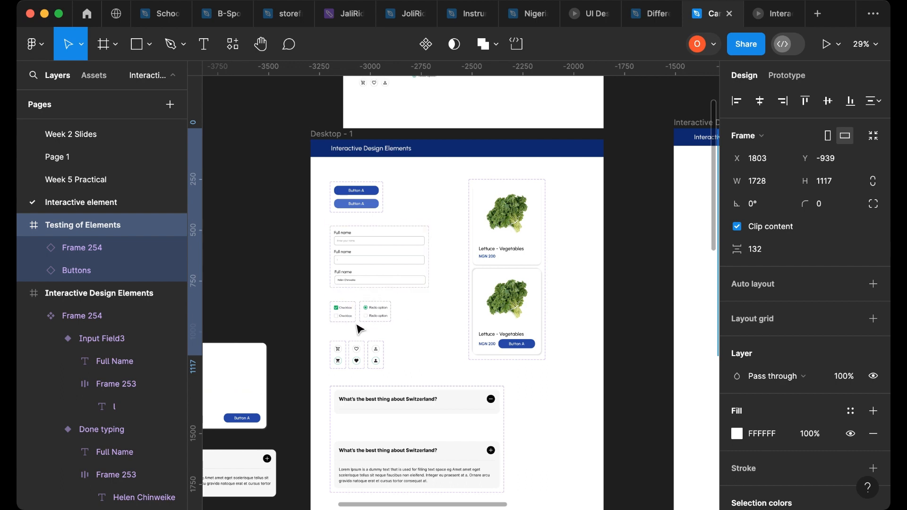
scroll(344, 317, up, 10)
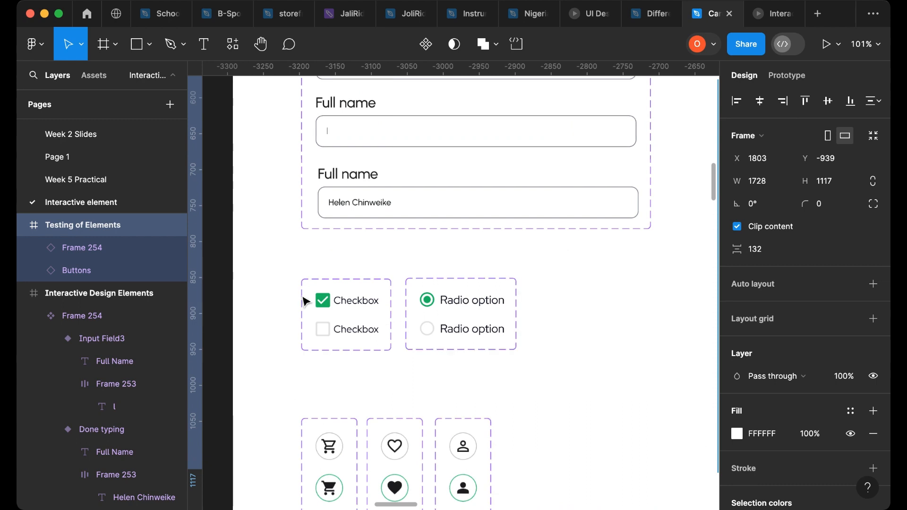
scroll(326, 324, down, 1)
scroll(321, 315, up, 2)
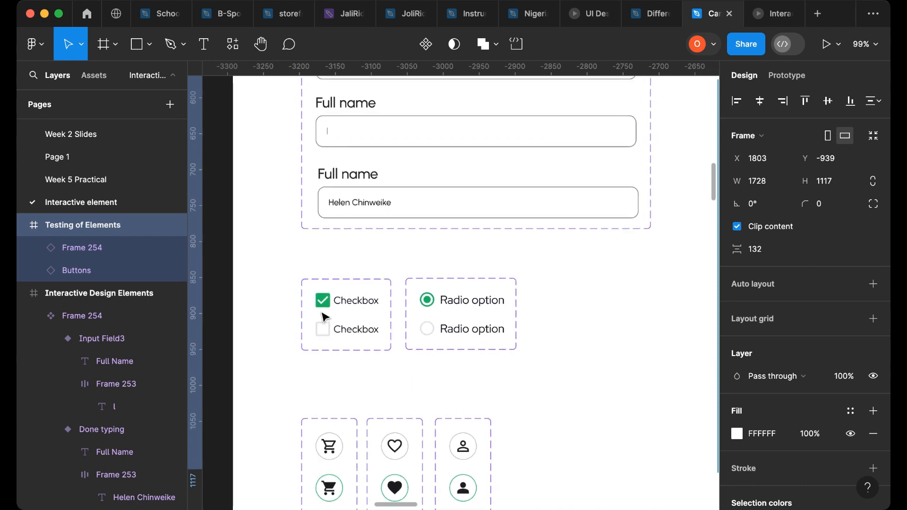
click(321, 301)
double_click(321, 300)
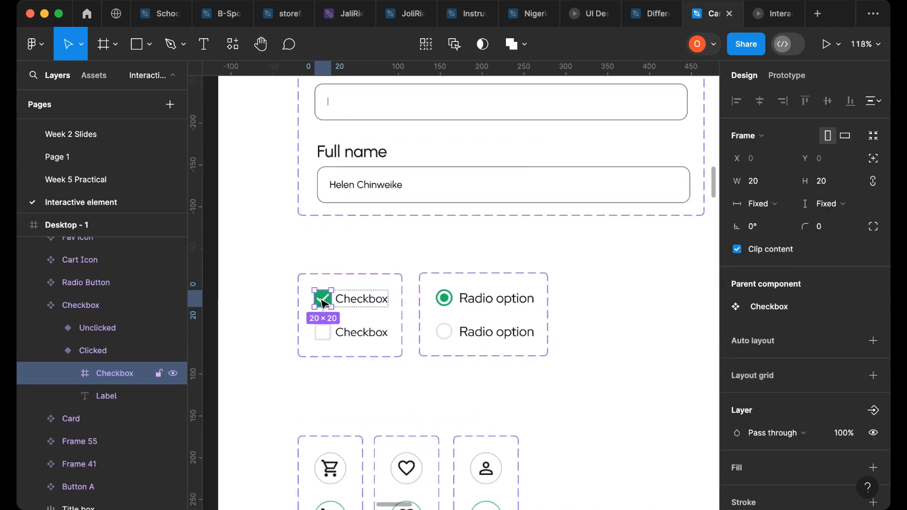
drag(323, 303, 593, 315)
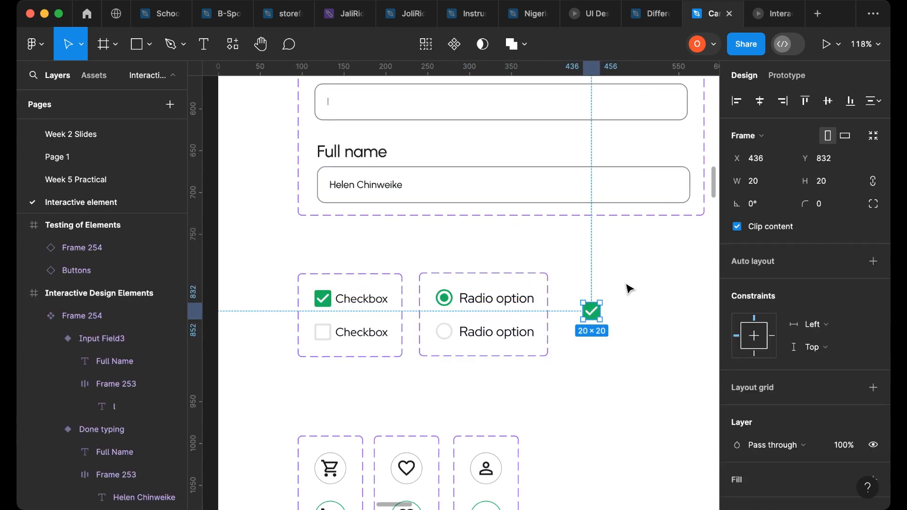
- Copy the unchecked checkbox box below the checked one beside the radio group
click(327, 336)
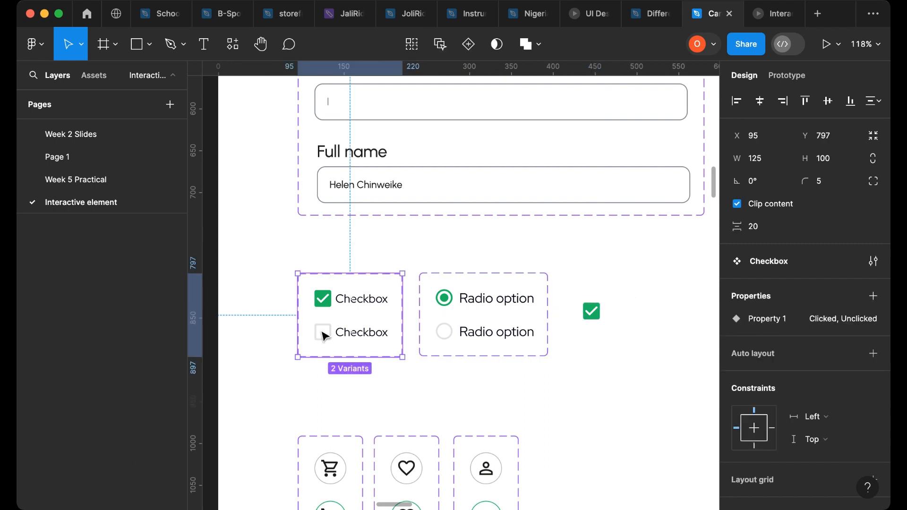
double_click(325, 336)
double_click(325, 336)
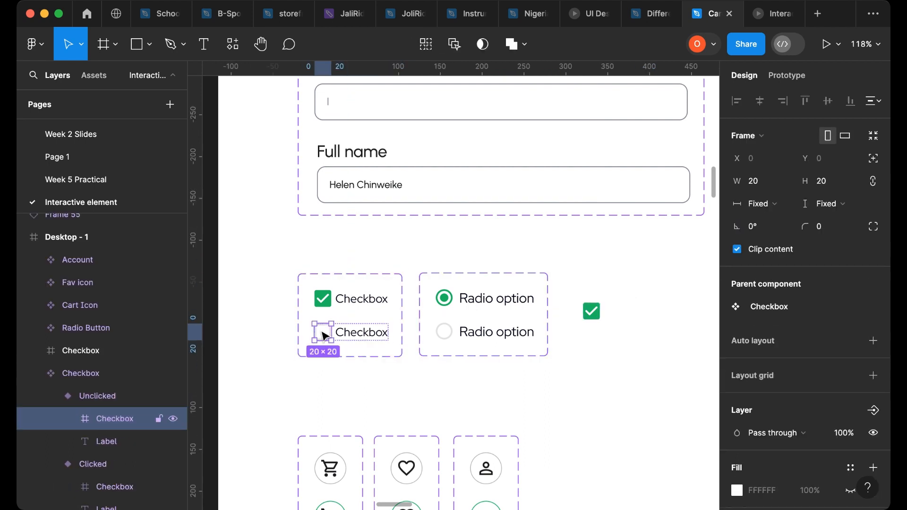
drag(323, 333, 567, 360)
drag(594, 349, 596, 345)
- Try to copy both radio button circles next to the copied checkboxes
click(445, 303)
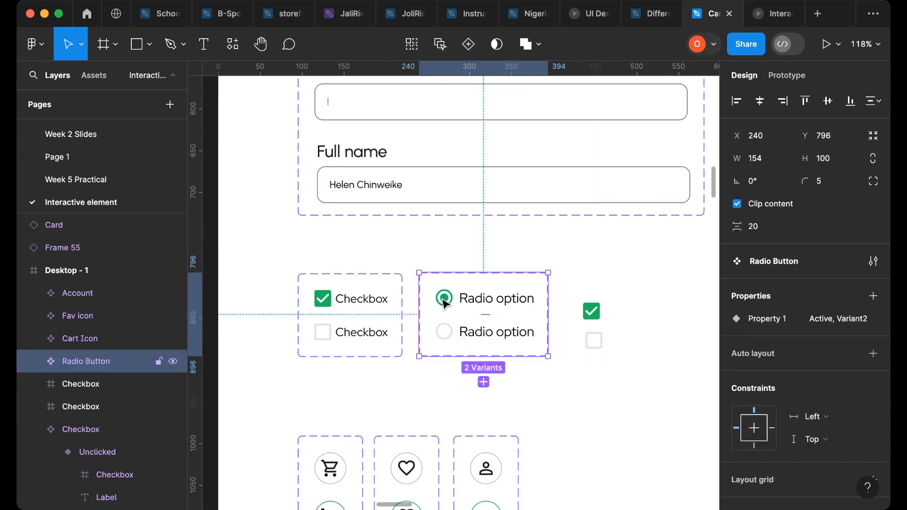
click(444, 303)
key(alt)
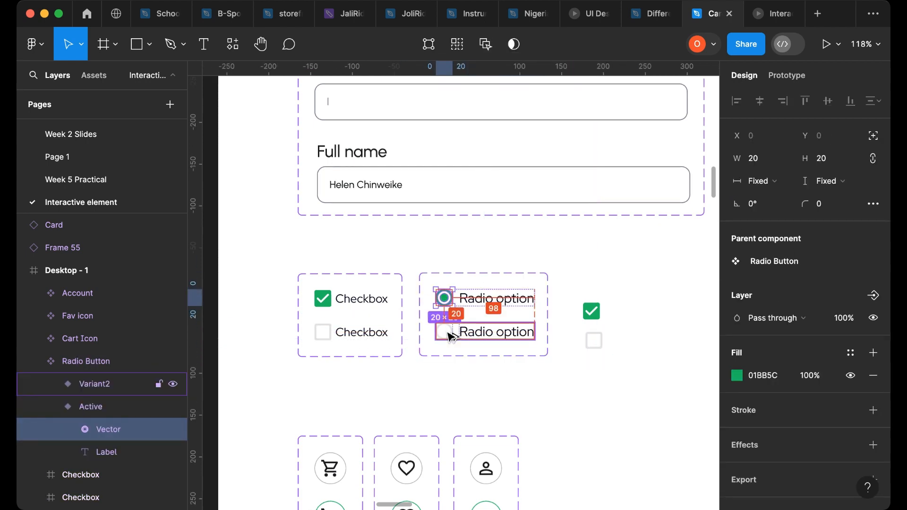
click(449, 334)
click(449, 334)
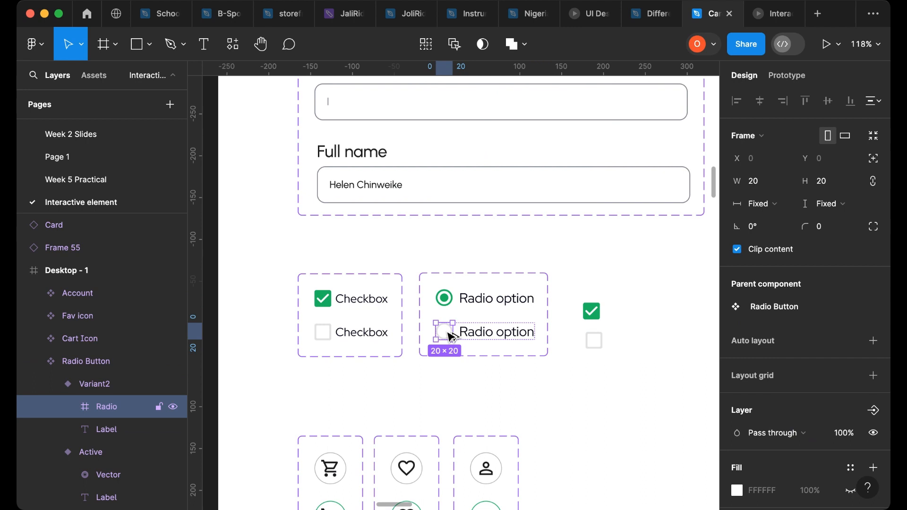
shift+click(446, 301)
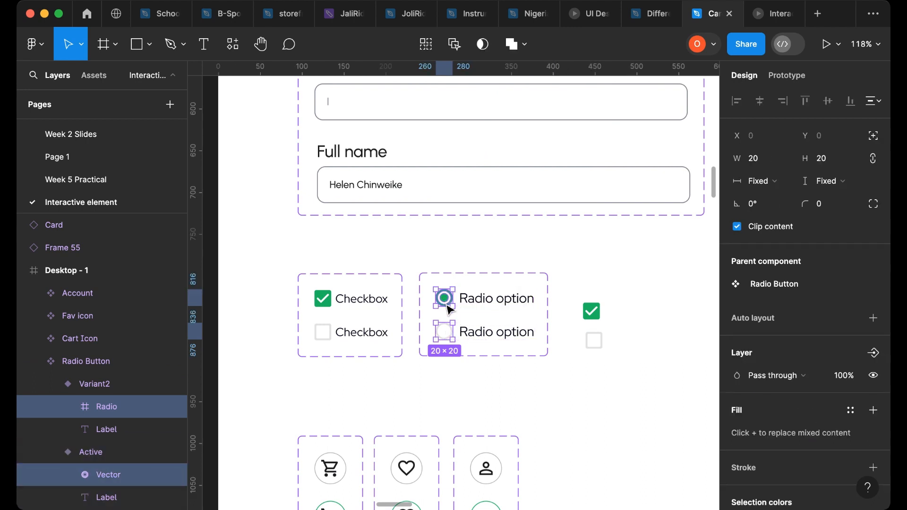
drag(451, 337, 638, 347)
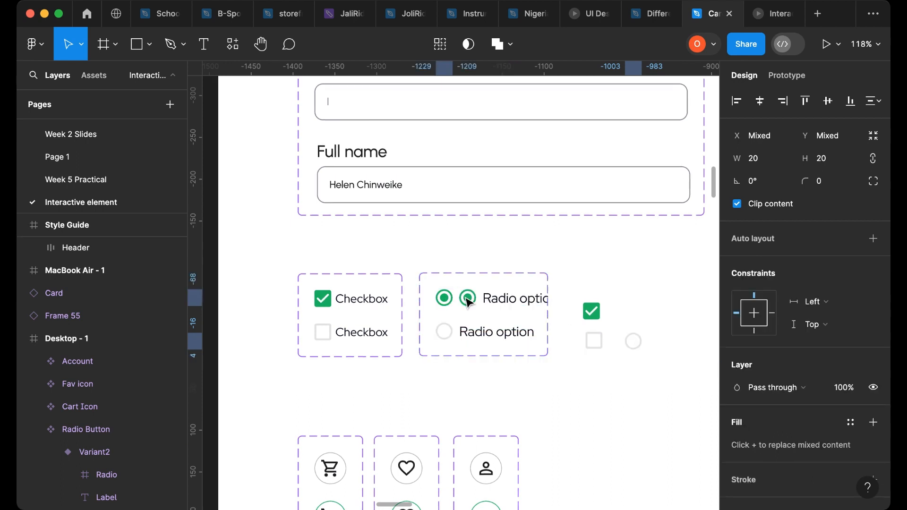
key(ctrl+z)
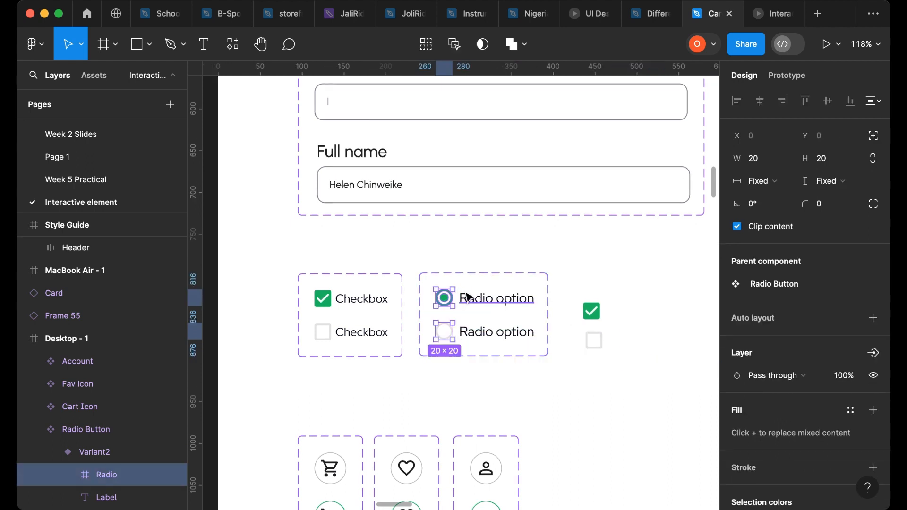
- Copy the checked and unchecked radio circles out of the Radio Button component beside the copied checkboxes
click(447, 300)
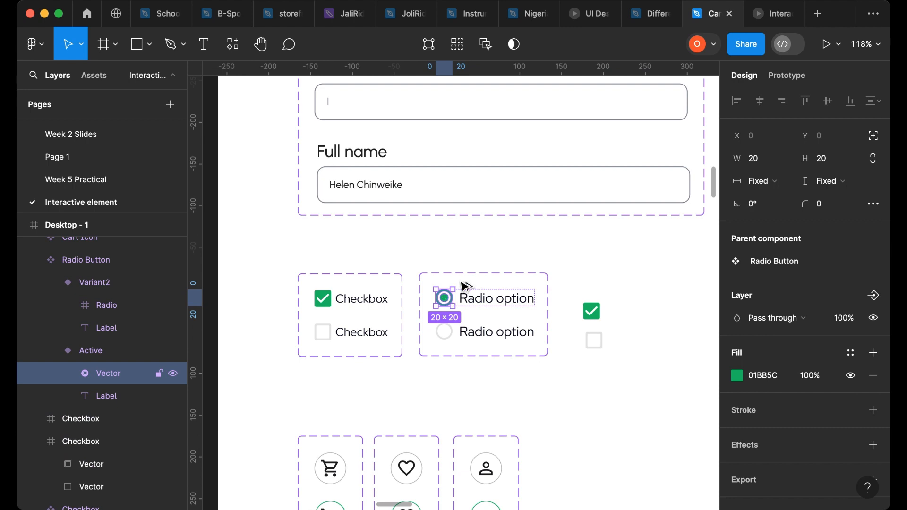
drag(461, 282, 628, 309)
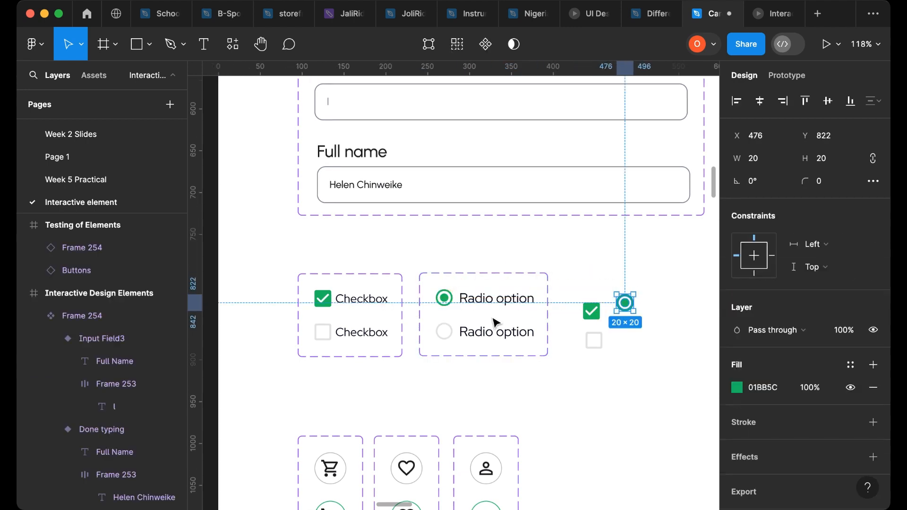
click(444, 331)
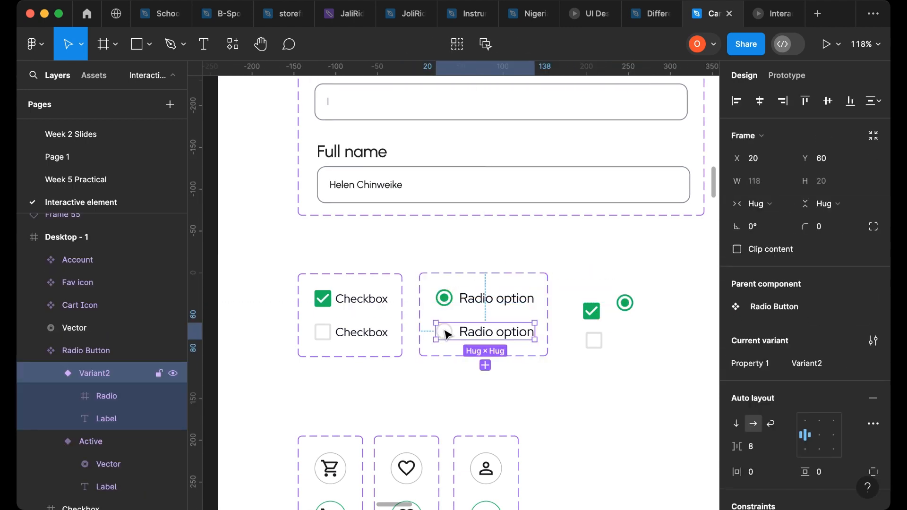
click(445, 330)
drag(444, 332, 628, 341)
- Select the four copied checkbox and radio controls and cut them from the design
click(573, 277)
drag(573, 277, 648, 377)
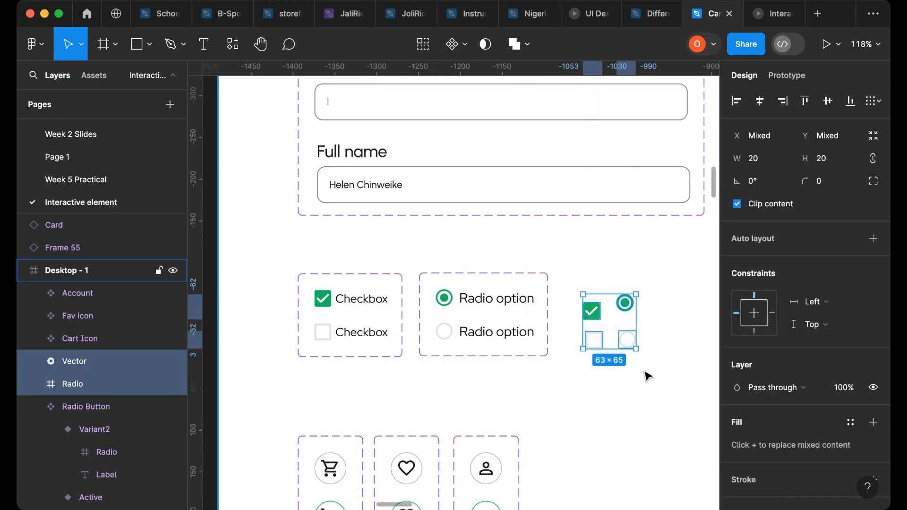
key(Delete)
- Move the button and input field components toward the left side of the Interactive Design Elements frame
scroll(510, 368, down, 5)
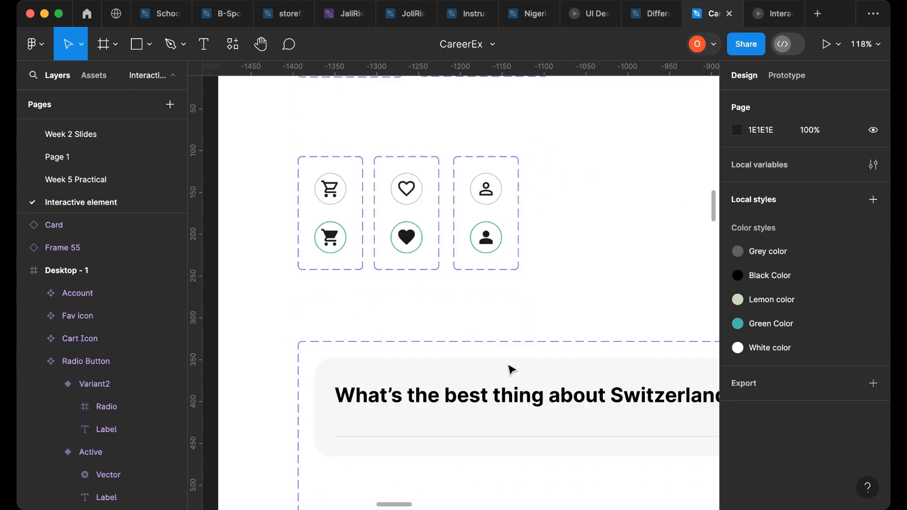
scroll(514, 365, down, 15)
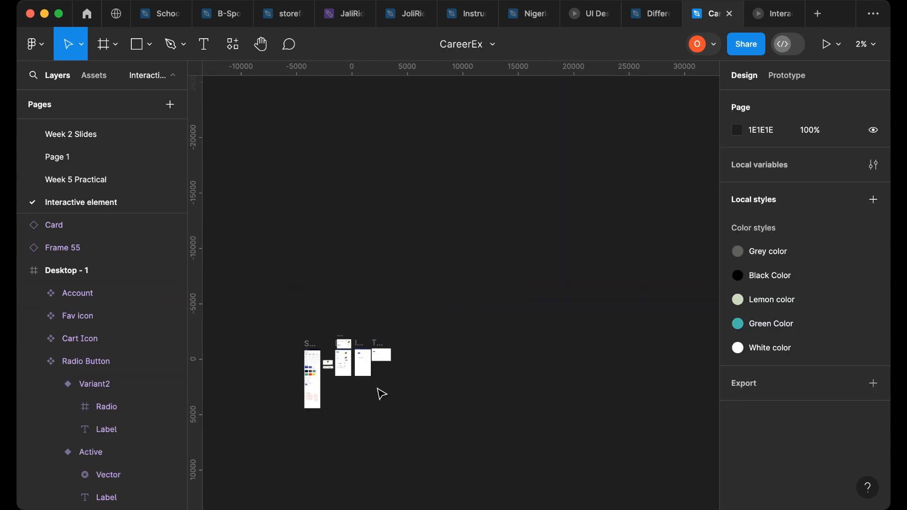
scroll(366, 361, up, 5)
scroll(367, 359, up, 8)
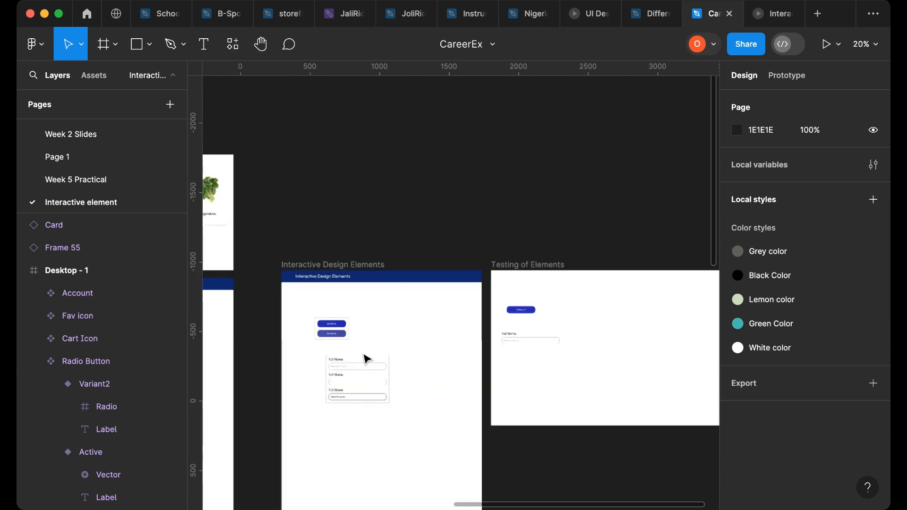
click(348, 405)
drag(432, 358, 418, 341)
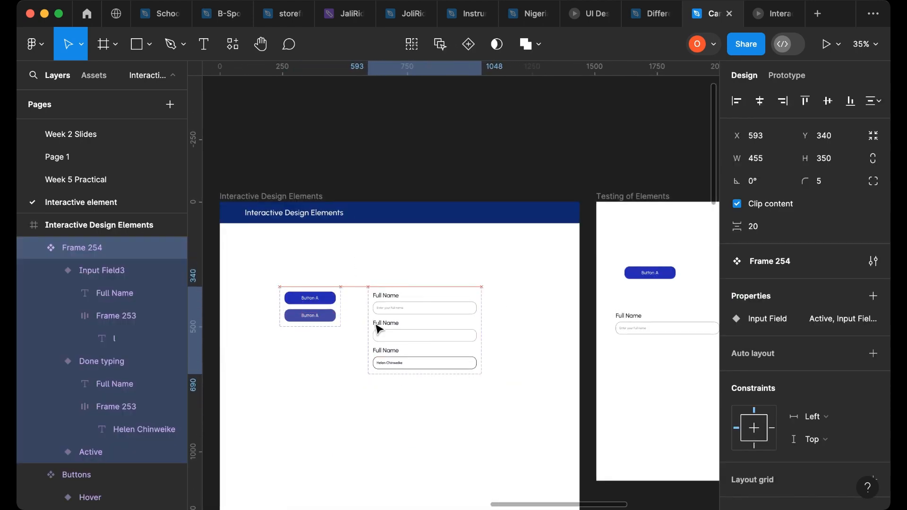
drag(251, 260, 497, 398)
drag(321, 315, 296, 275)
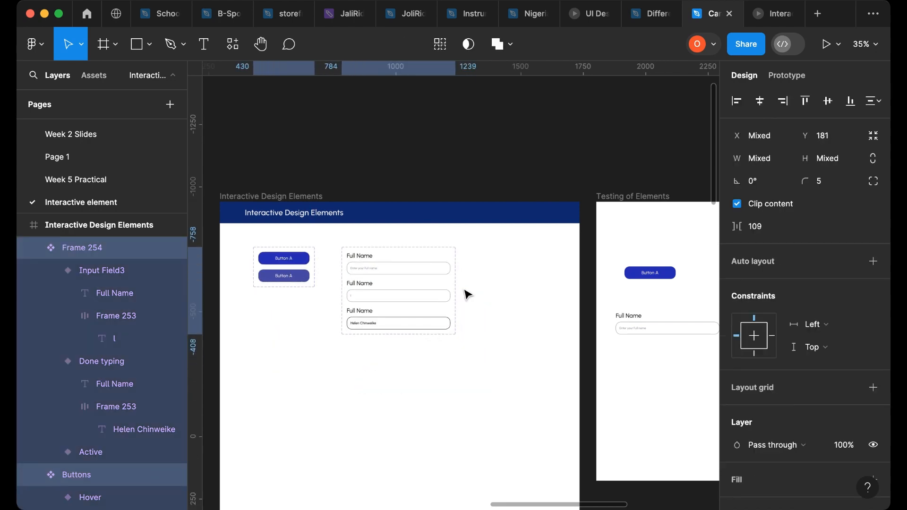
- Paste the checkbox and radio controls into the Interactive Design Elements frame
scroll(534, 283, up, 5)
scroll(537, 283, down, 3)
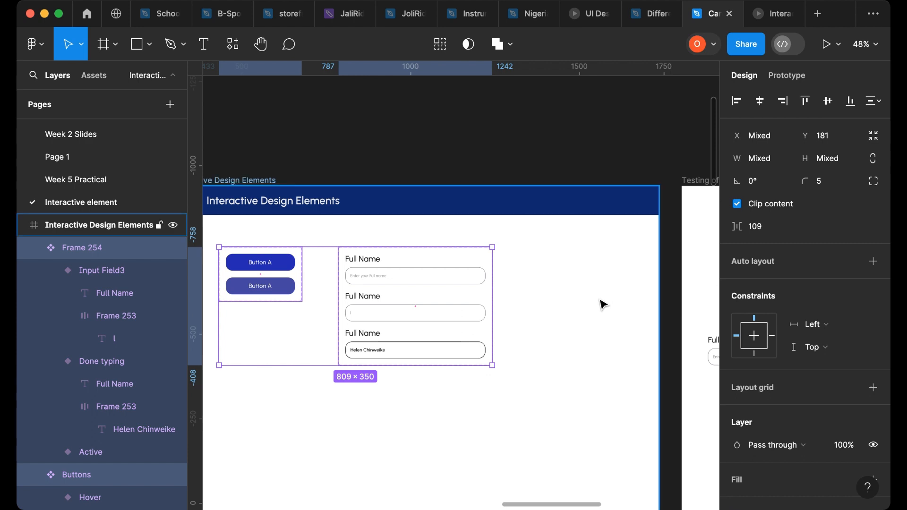
key(ctrl+v)
drag(455, 291, 505, 414)
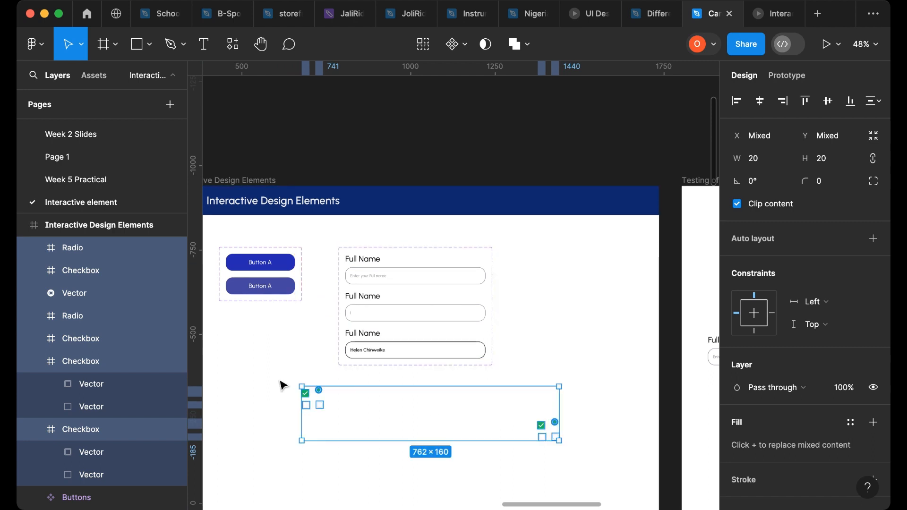
- Delete the duplicate pasted set and move the remaining checkbox and radio controls beside the input fields
drag(280, 375, 360, 436)
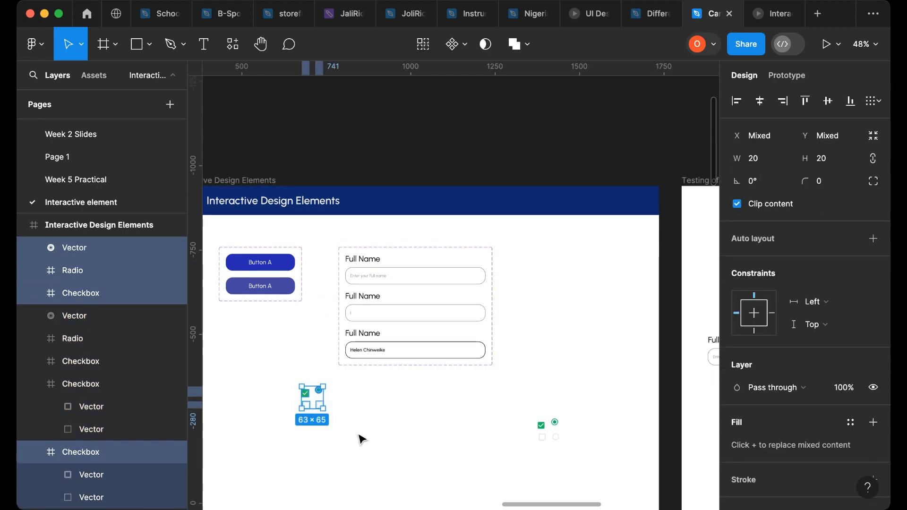
key(Delete)
drag(525, 396, 558, 459)
drag(548, 428, 532, 296)
- Select and copy the Heading 7 text layer from the Style Guide
scroll(532, 296, down, 10)
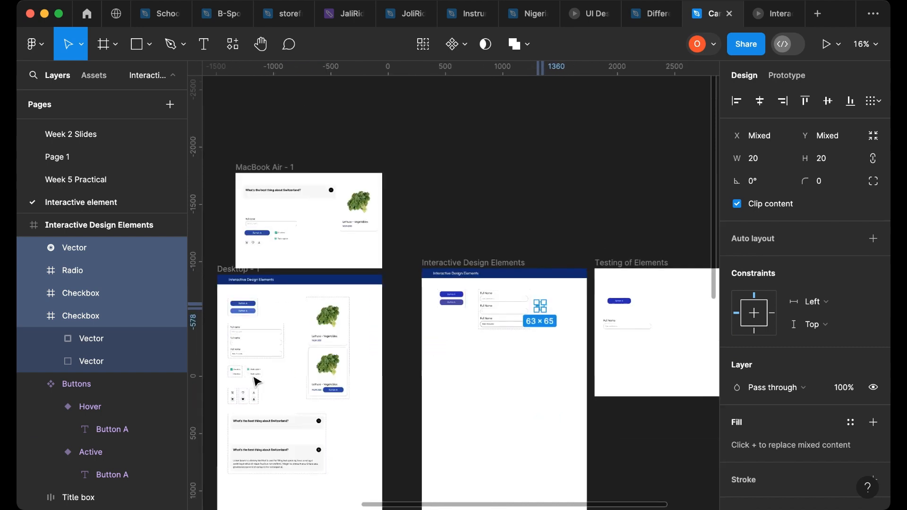
scroll(262, 377, left, 10)
scroll(378, 388, up, 10)
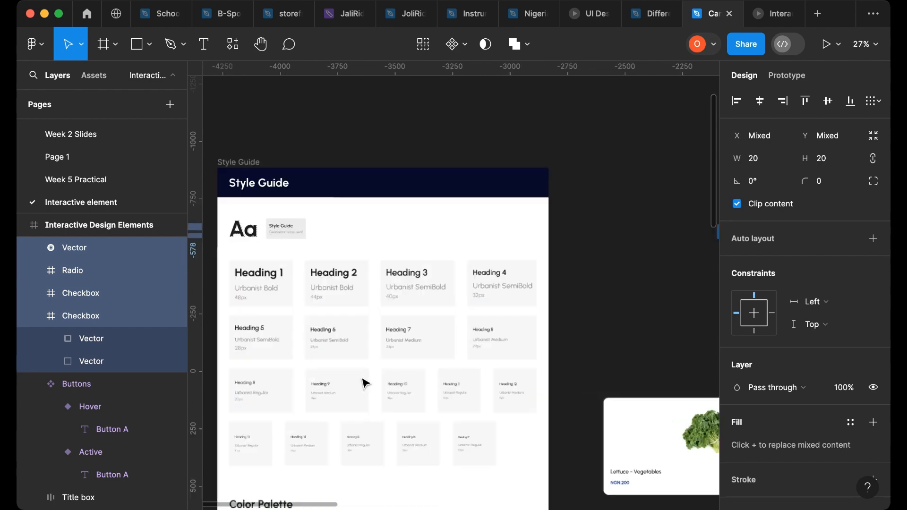
scroll(492, 298, down, 2)
scroll(507, 300, down, 3)
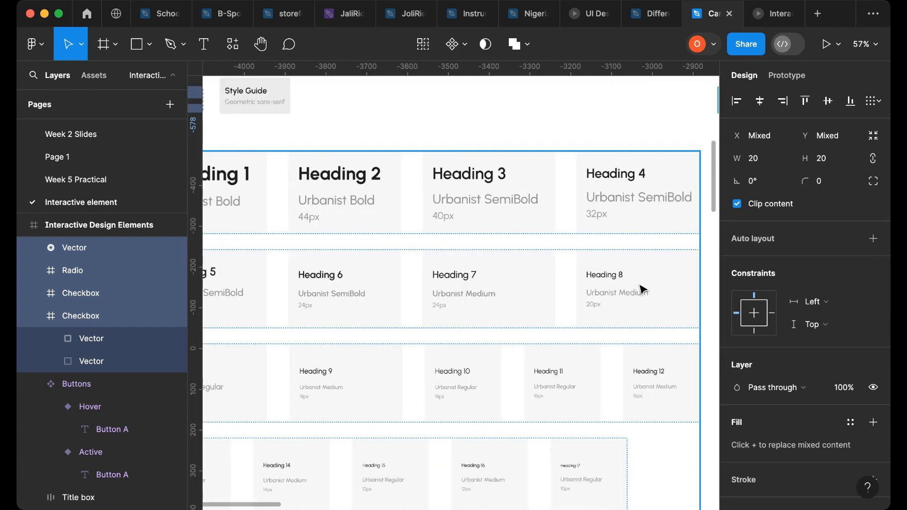
click(629, 296)
click(630, 295)
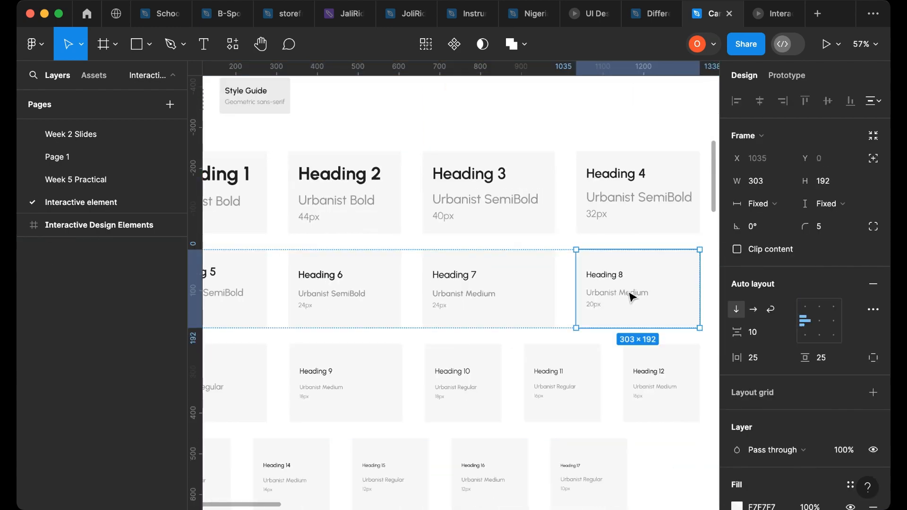
click(465, 283)
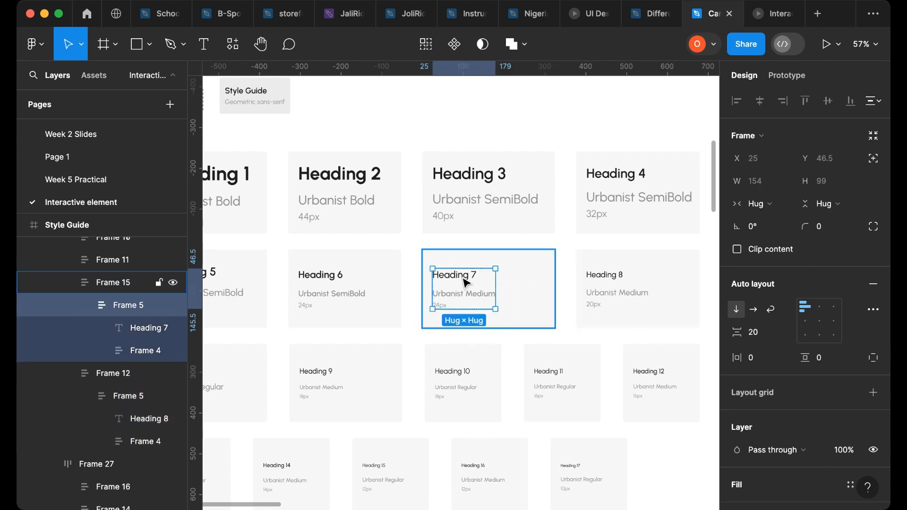
click(466, 282)
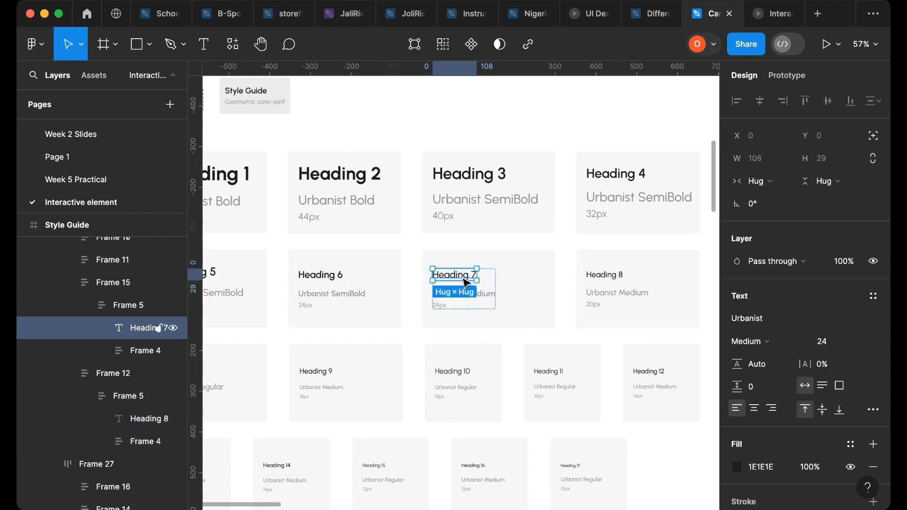
- Paste the Heading 7 text into the Interactive Design Elements frame above the checkbox and radio controls
scroll(481, 298, down, 10)
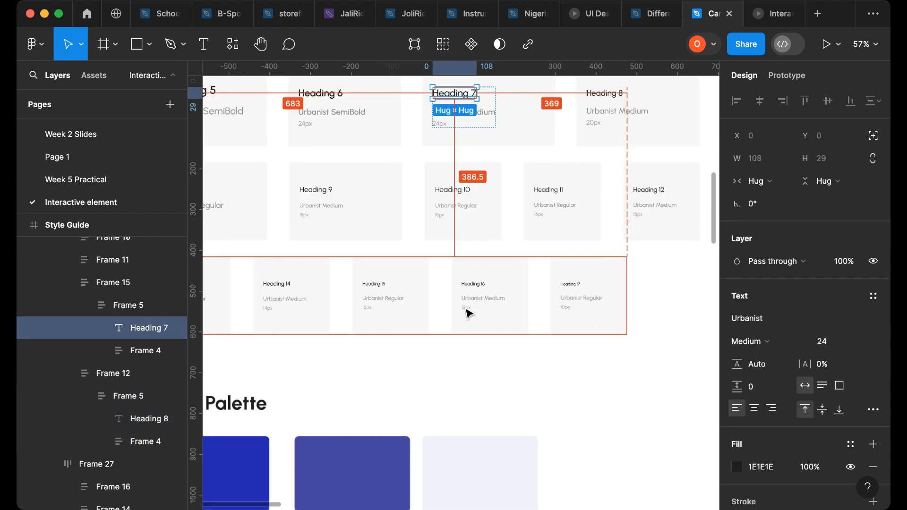
scroll(426, 340, up, 5)
scroll(481, 331, right, 15)
scroll(539, 302, down, 5)
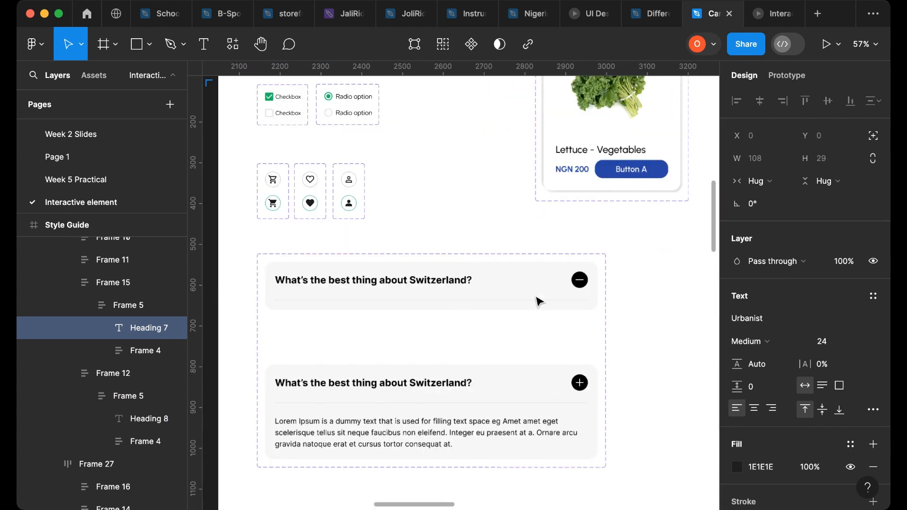
scroll(572, 275, right, 15)
scroll(586, 286, up, 10)
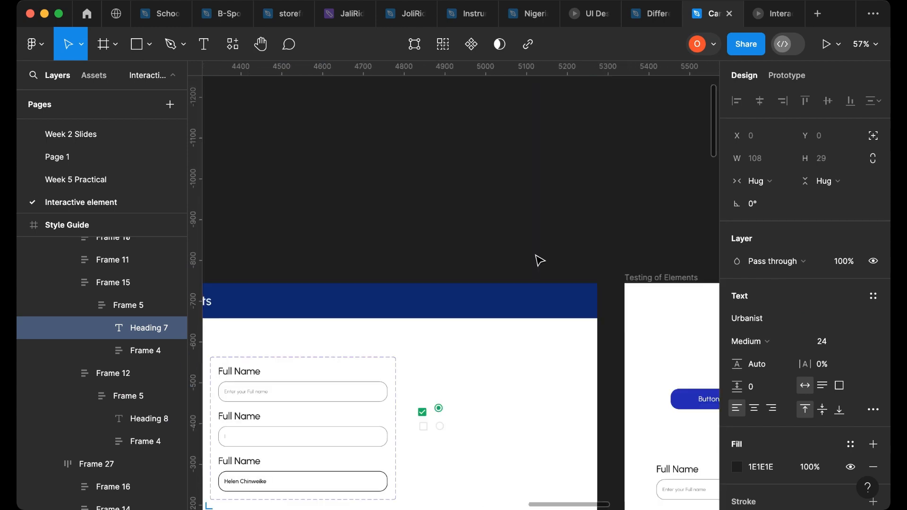
key(ctrl+v)
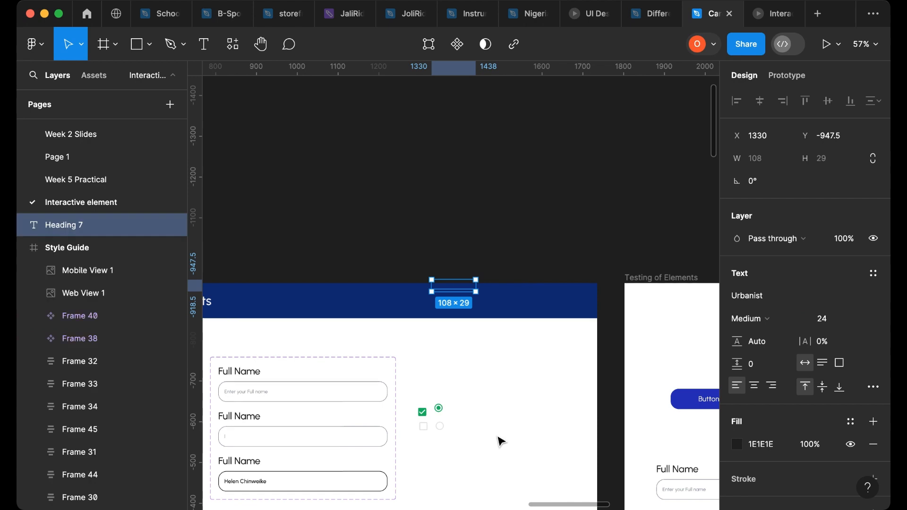
drag(449, 297, 473, 396)
- Change the pasted heading text to Checkout
scroll(470, 402, up, 6)
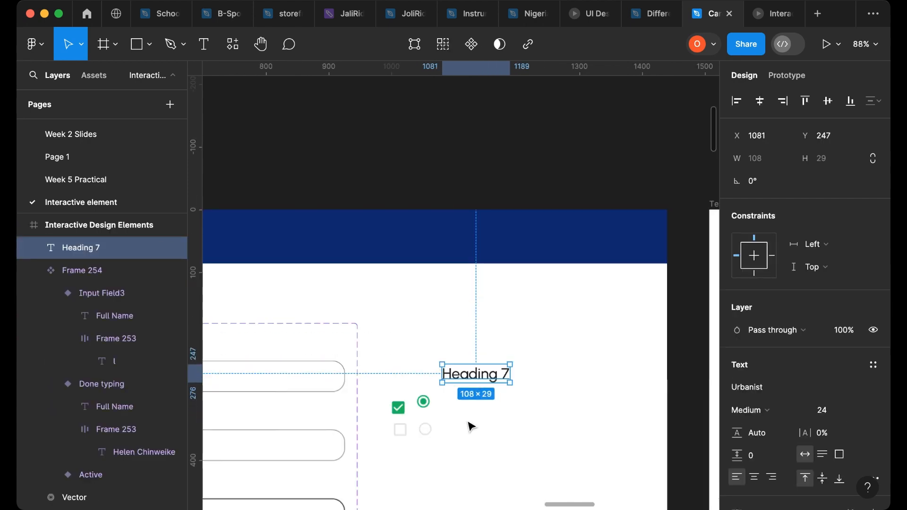
double_click(466, 353)
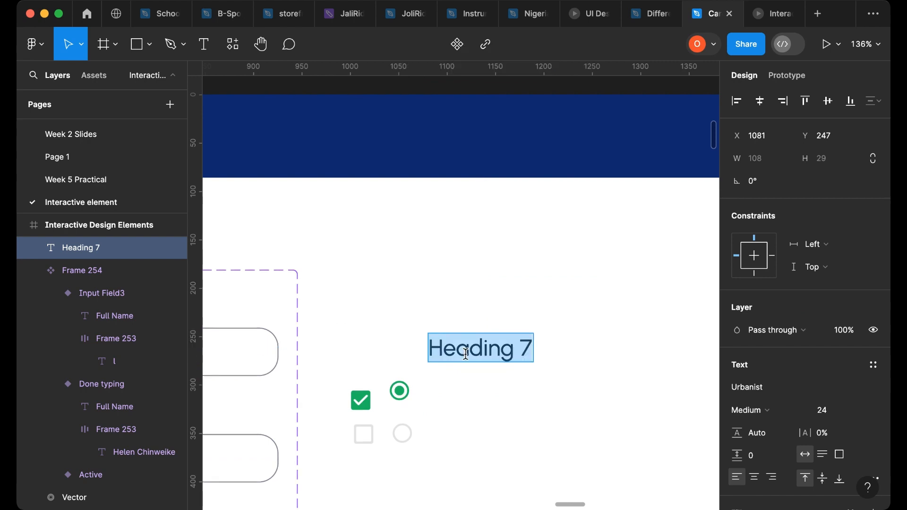
text(Chec)
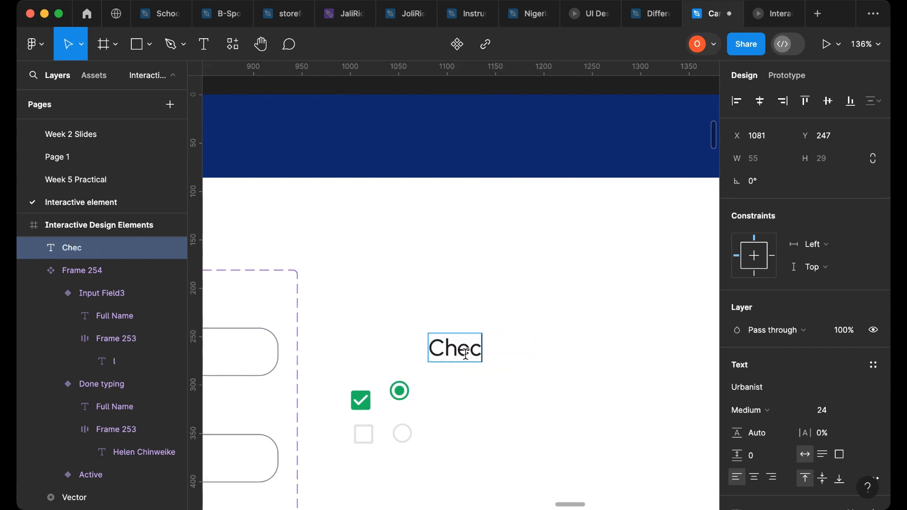
text(kout)
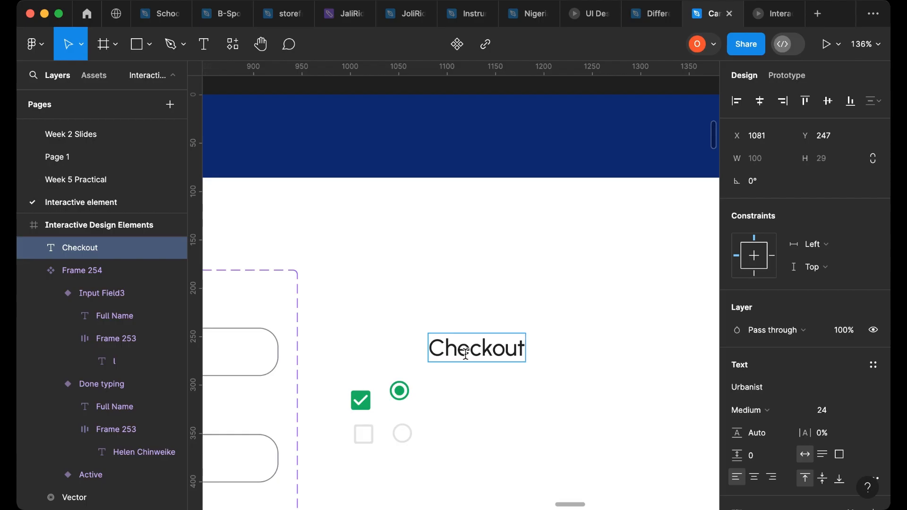
key(Escape)
- Move the checked checkbox beside the Checkout text and shift the remaining controls lower
click(358, 409)
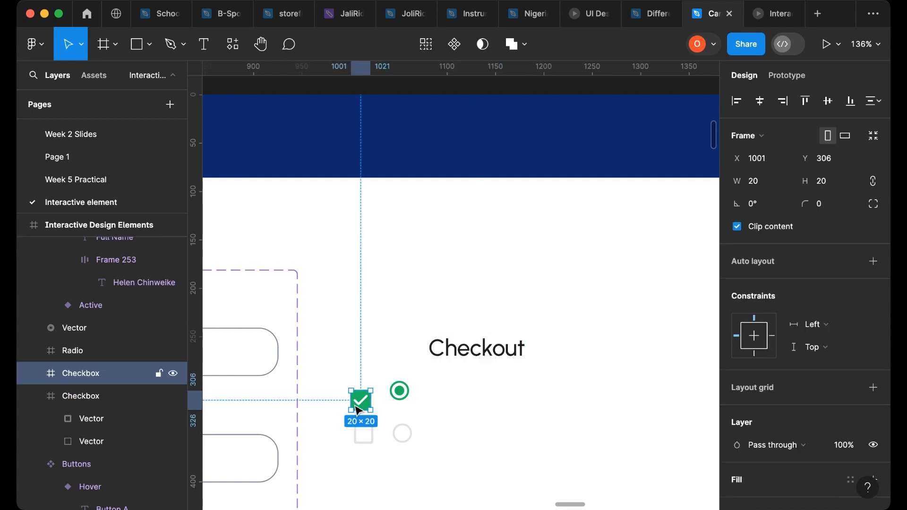
drag(357, 404, 400, 354)
drag(340, 384, 442, 460)
drag(397, 413, 399, 459)
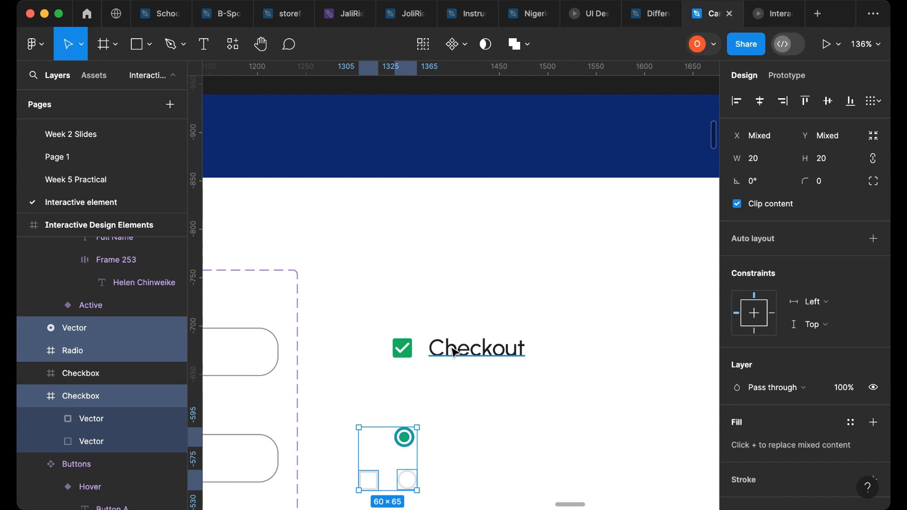
- Combine the checked checkbox and the Checkout text into an auto layout frame
click(402, 348)
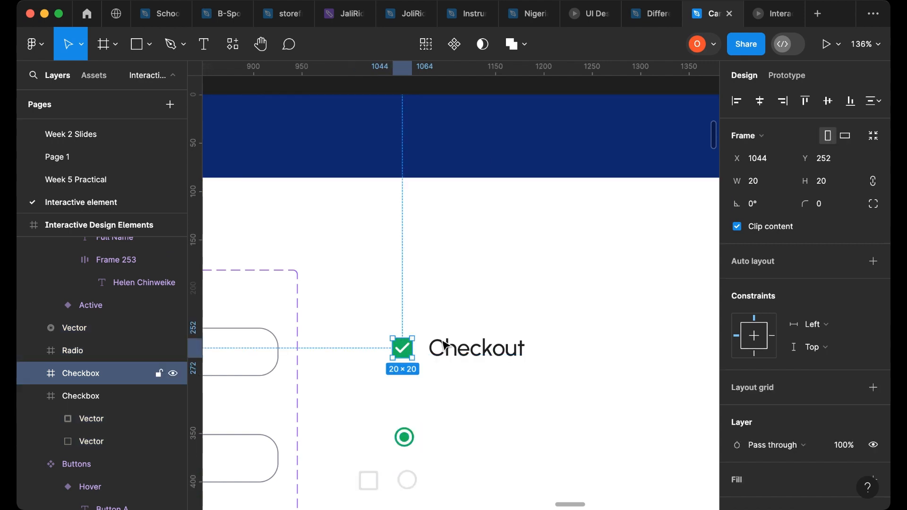
shift+click(485, 355)
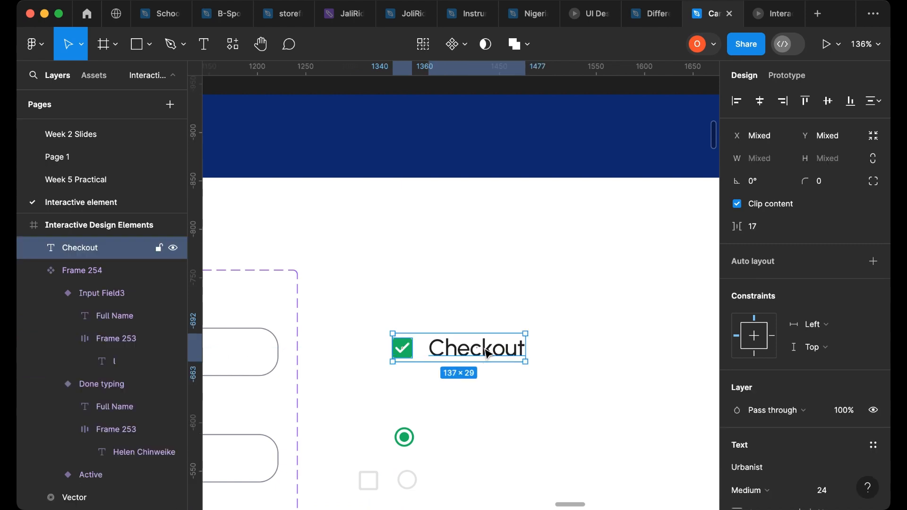
key(shift+a)
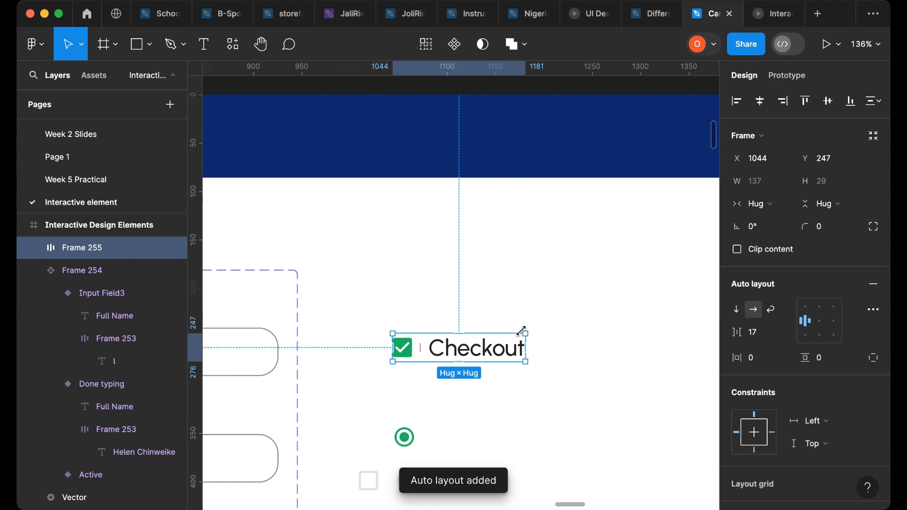
- Reposition the remaining radio and checkbox controls below the Checkout row
scroll(537, 330, down, 1)
scroll(538, 330, down, 5)
drag(339, 289, 446, 368)
drag(402, 325, 375, 395)
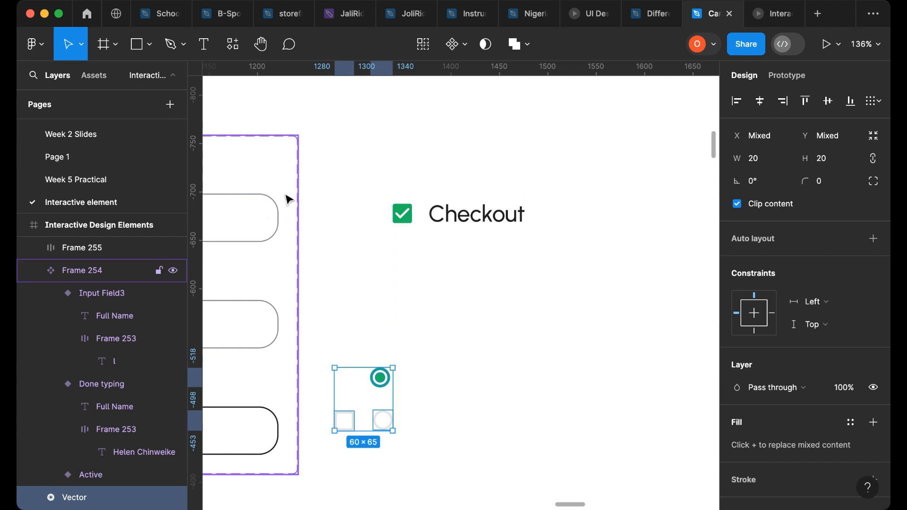
- Turn the Checkout row into a component and add a second variant
click(487, 207)
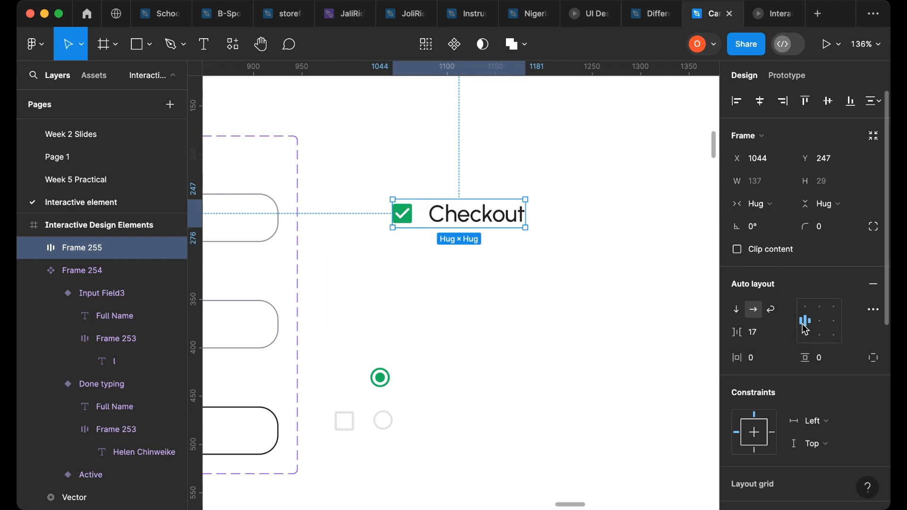
click(456, 47)
click(453, 51)
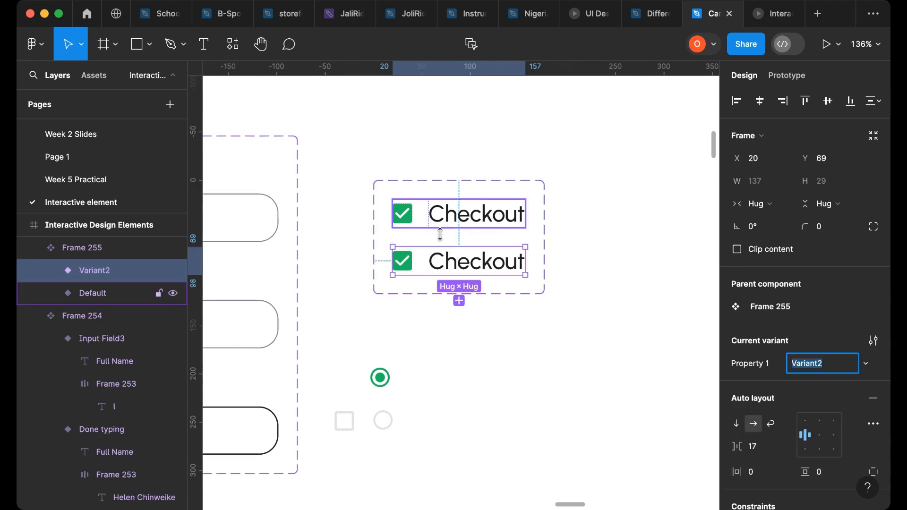
- Rename the checkbox component's two variants to Clicked and Unclicked
click(495, 227)
click(801, 367)
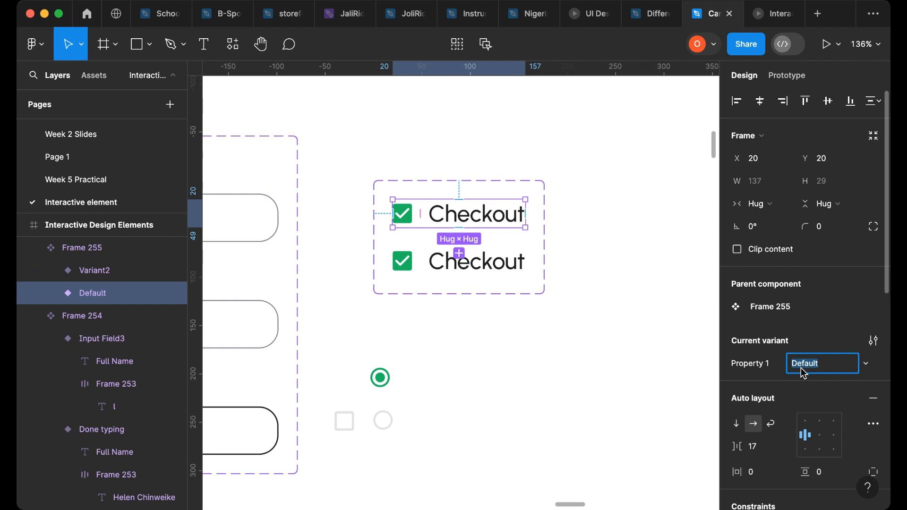
text(Clicked)
click(486, 269)
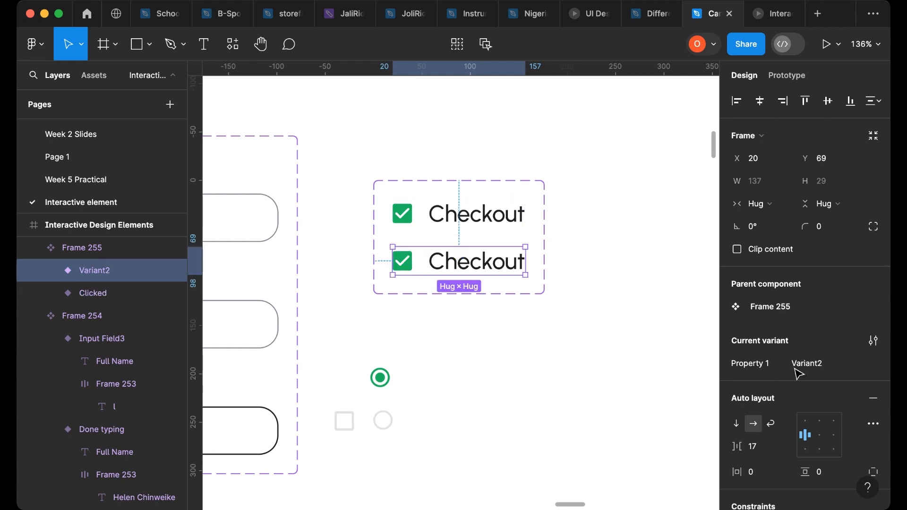
click(800, 371)
text(Unclicked)
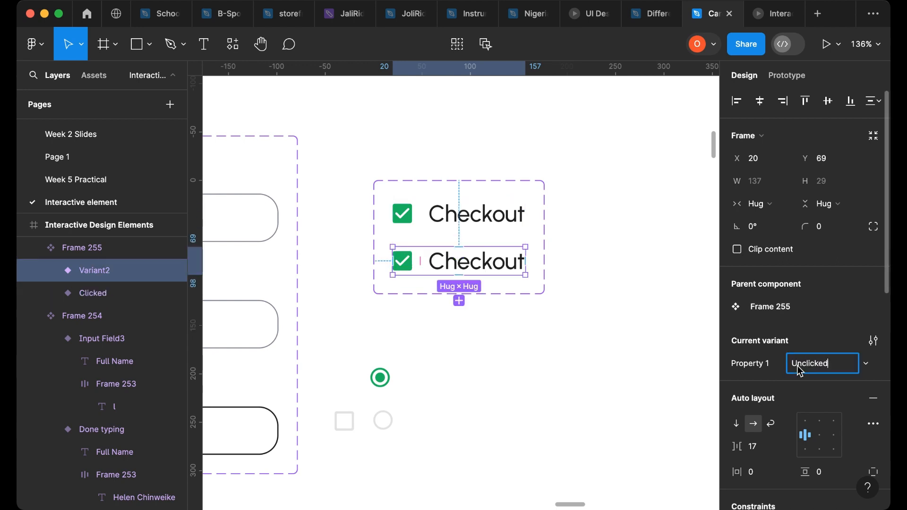
- Swap the checked checkbox in the Unclicked variant for the empty checkbox
click(339, 445)
drag(352, 430, 440, 274)
click(405, 266)
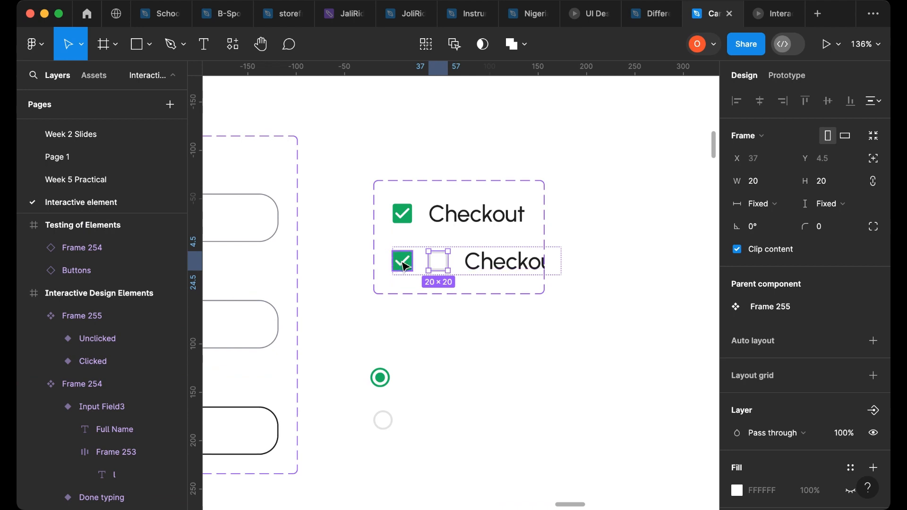
key(Delete)
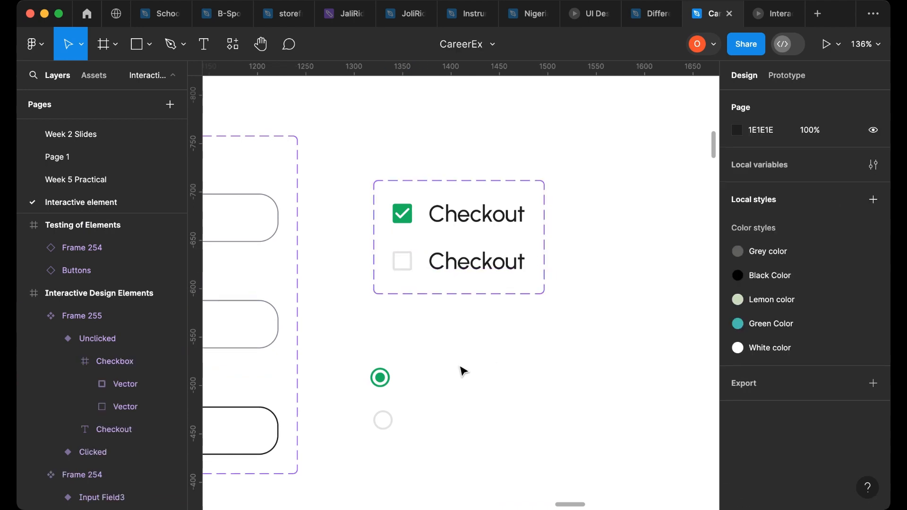
- Add On click Change to interactions linking the checkboxes of the Clicked and Unclicked variants
click(457, 231)
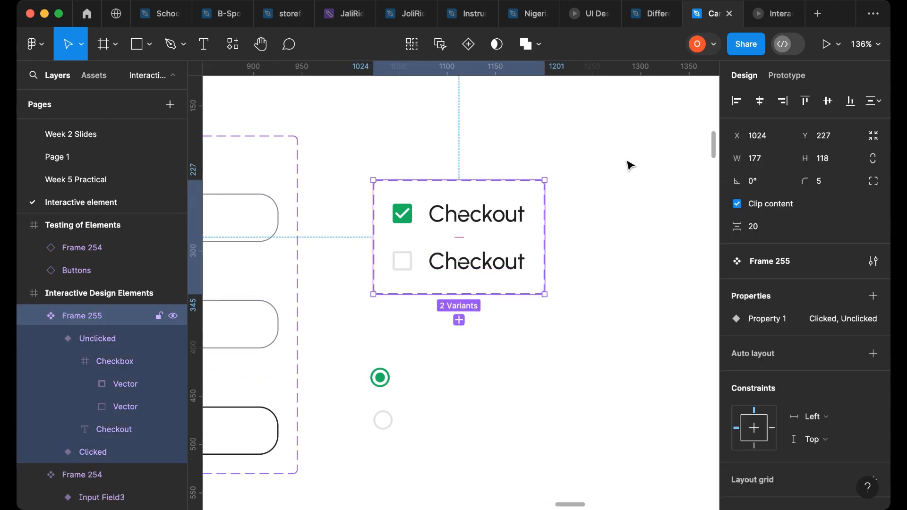
click(466, 222)
click(790, 76)
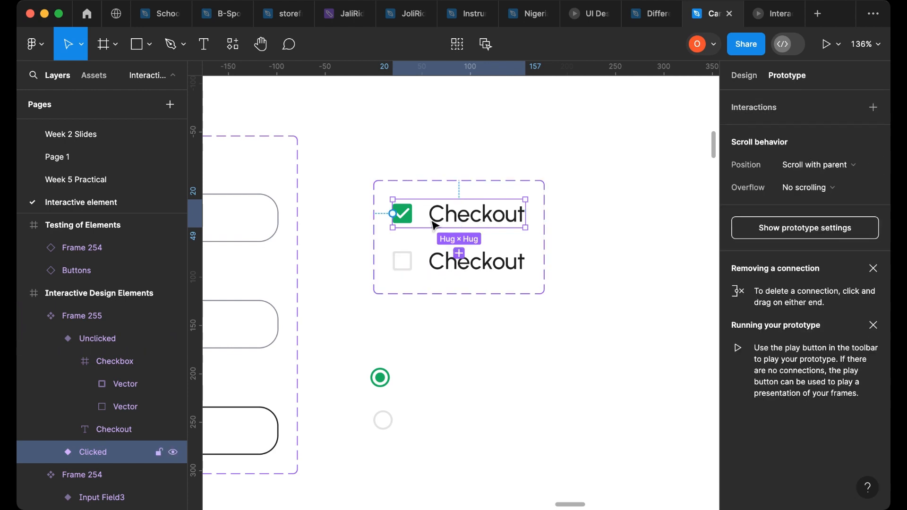
scroll(412, 227, up, 5)
click(415, 214)
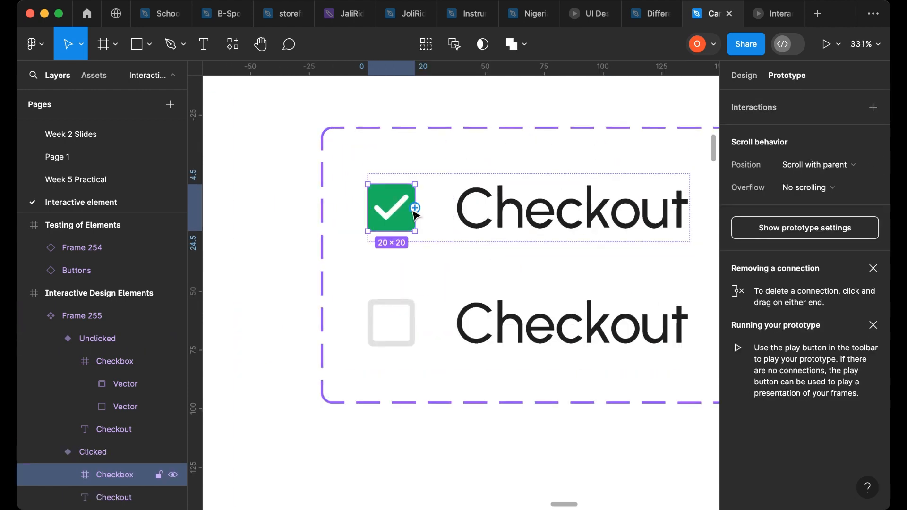
drag(416, 209, 422, 231)
click(390, 315)
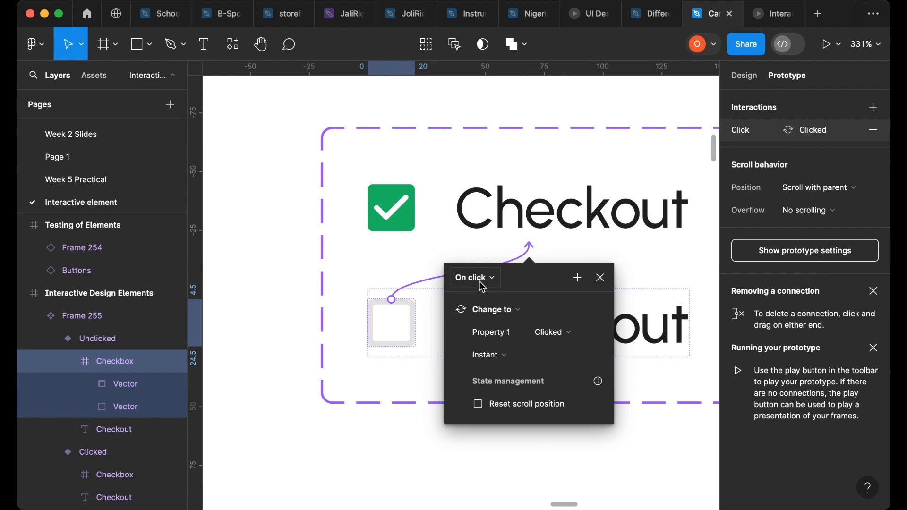
scroll(378, 262, down, 5)
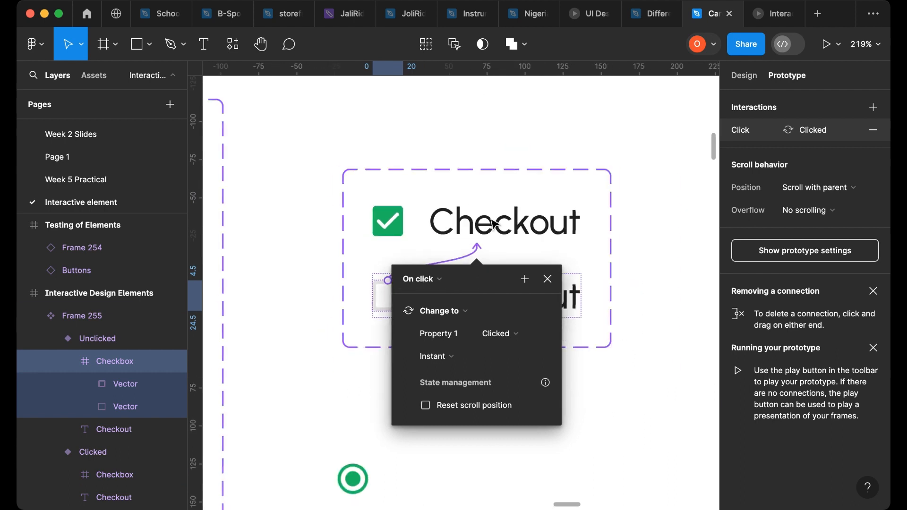
click(598, 249)
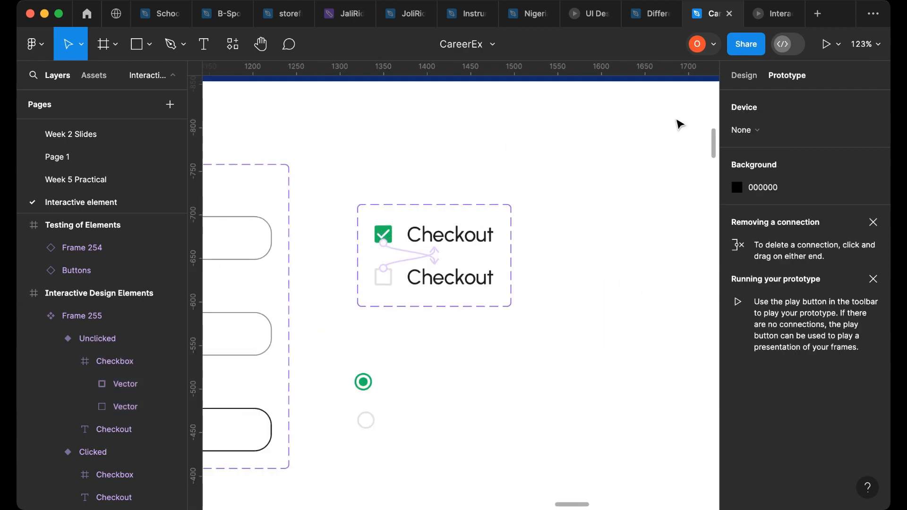
- Place an instance of the checkbox component into the Testing of Elements frame
click(744, 76)
scroll(473, 241, down, 5)
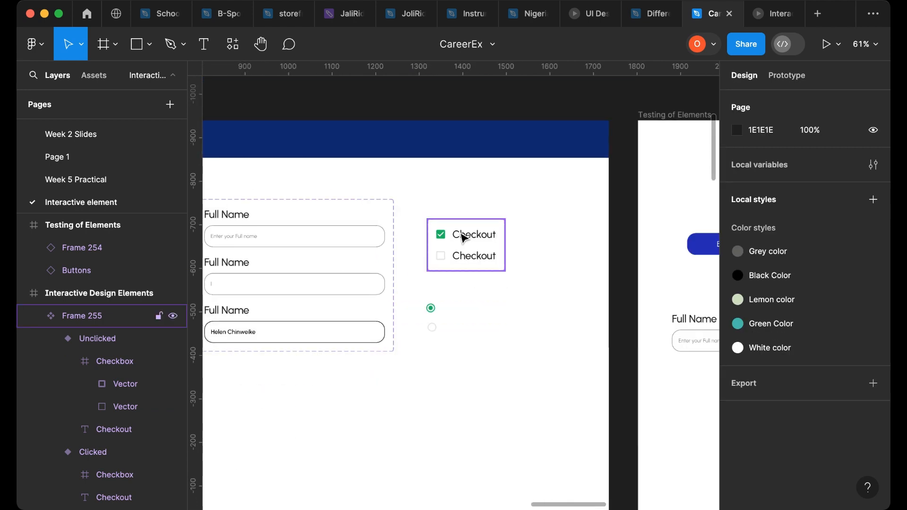
click(463, 238)
drag(468, 233, 677, 204)
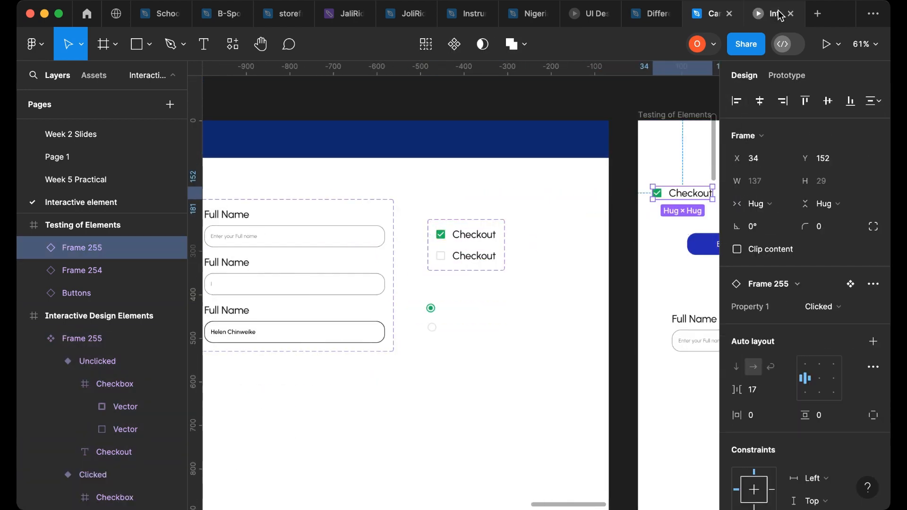
- Preview the Testing of Elements frame in the prototype viewer
click(777, 18)
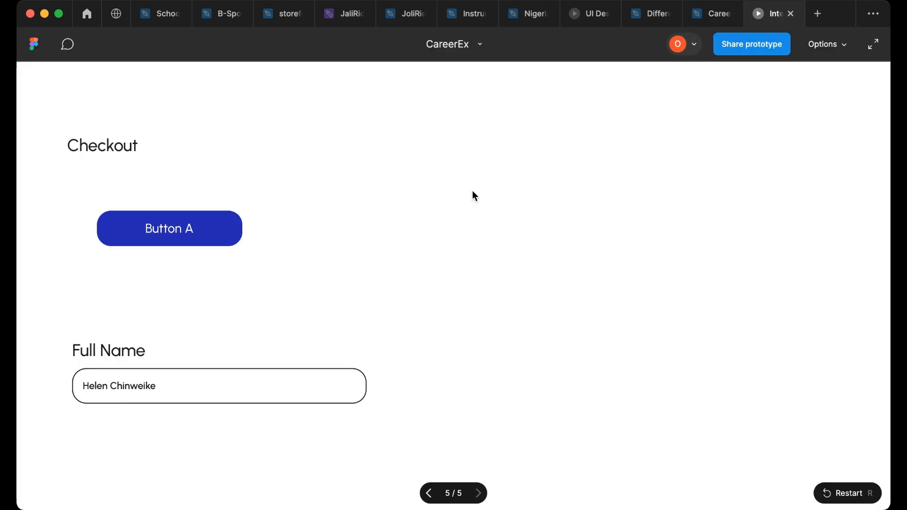
click(712, 13)
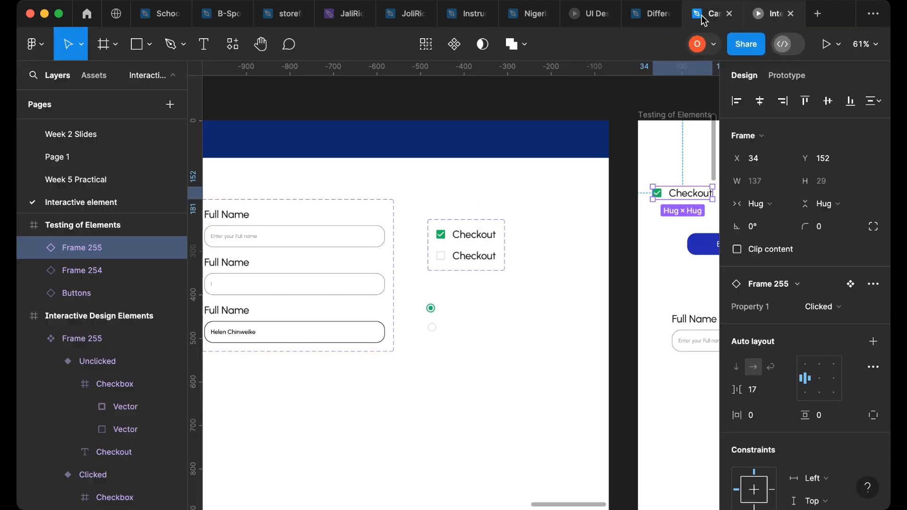
click(659, 114)
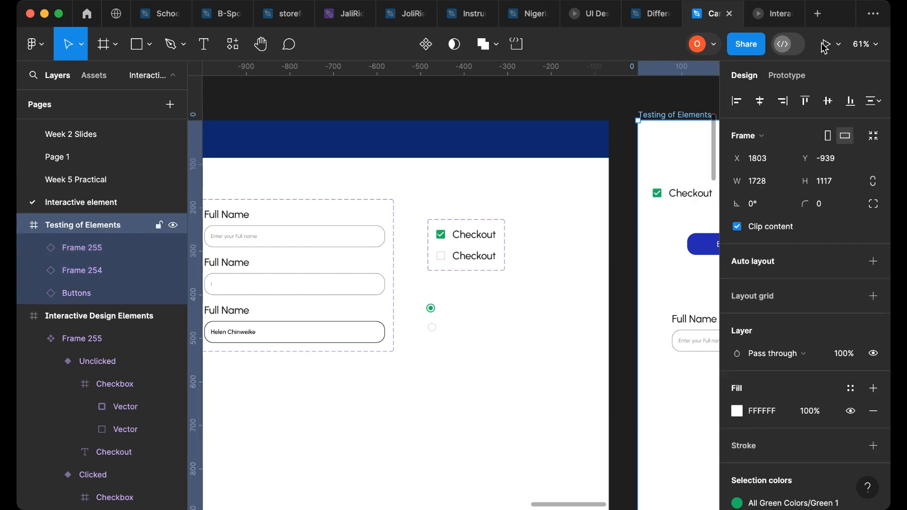
click(827, 44)
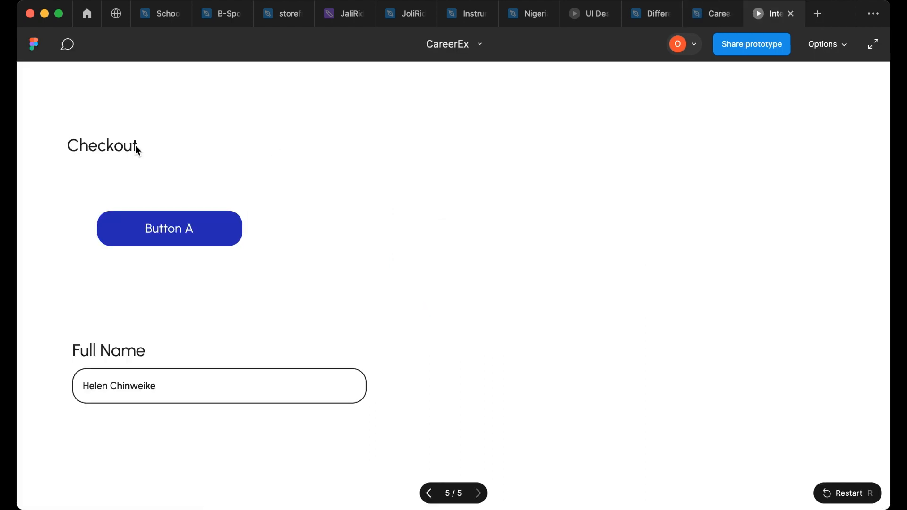
click(712, 14)
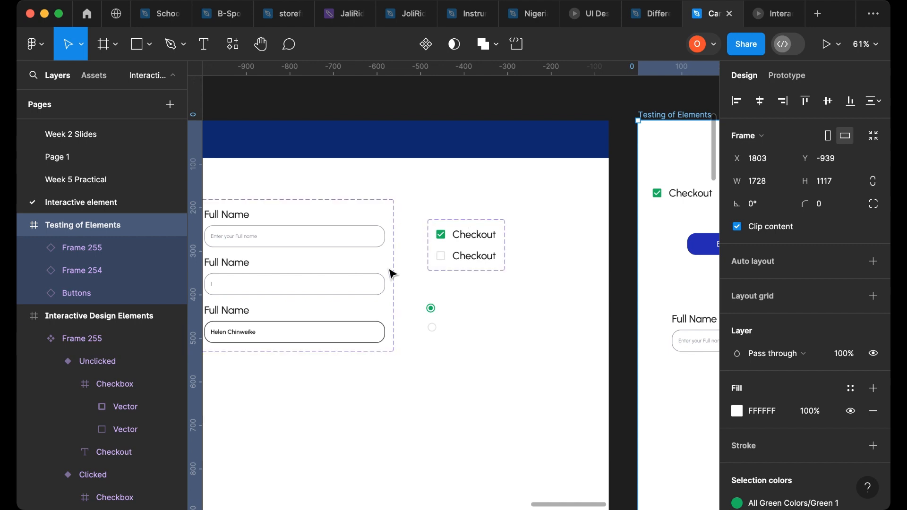
- Recolor the checked checkbox in the Clicked variant to the button blue 231FB6 with the eyedropper
click(457, 242)
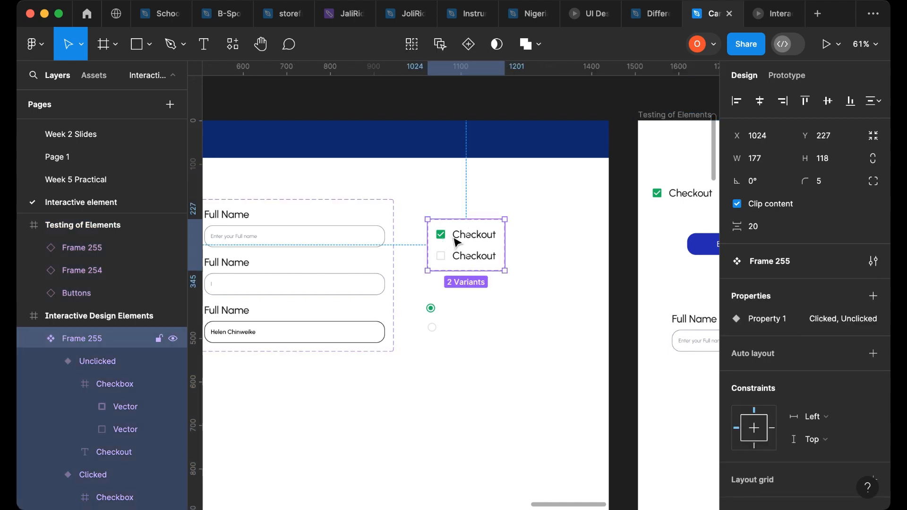
click(457, 242)
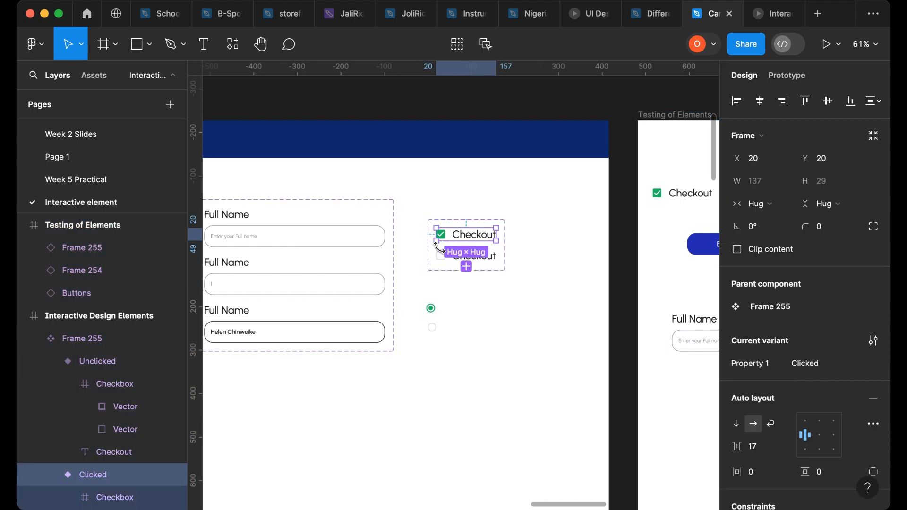
scroll(451, 246, up, 5)
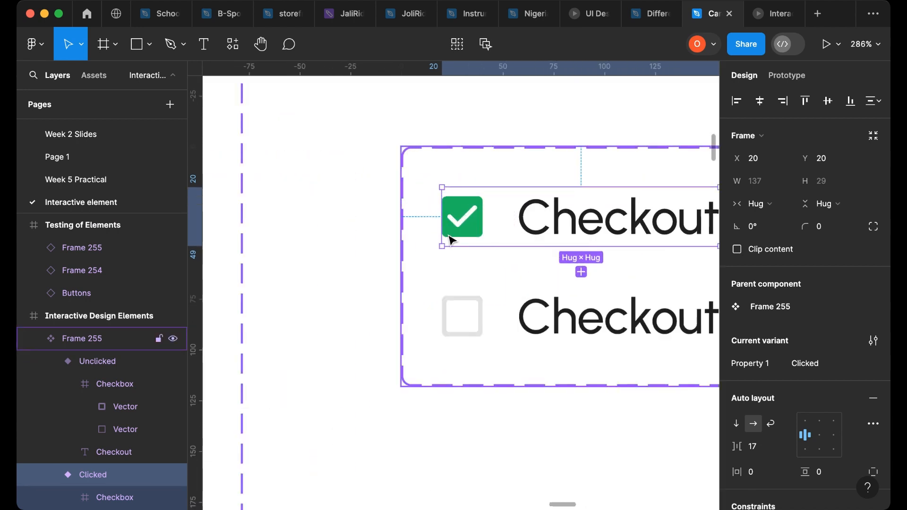
click(470, 228)
scroll(793, 342, down, 4)
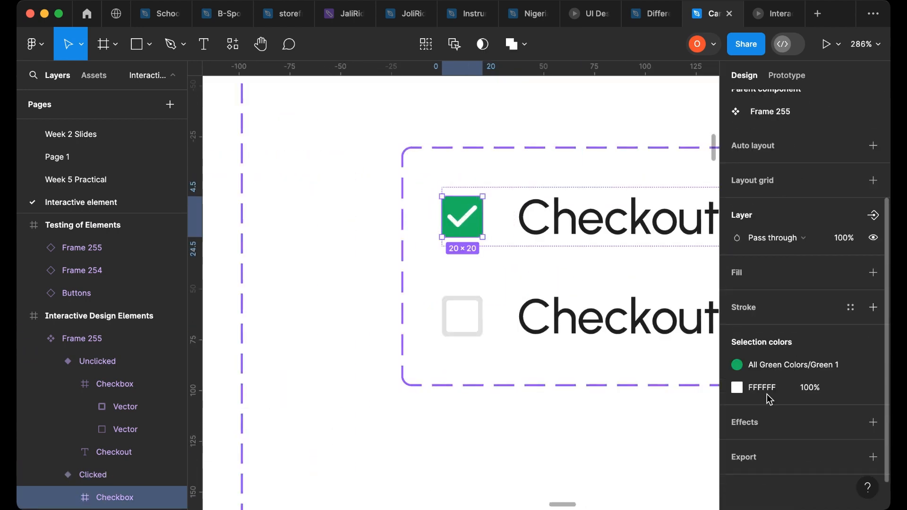
click(851, 367)
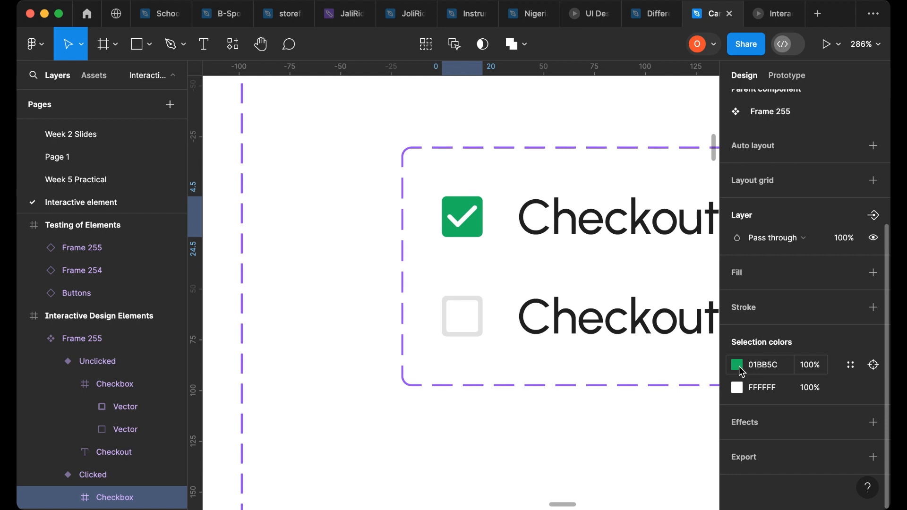
click(738, 364)
click(572, 345)
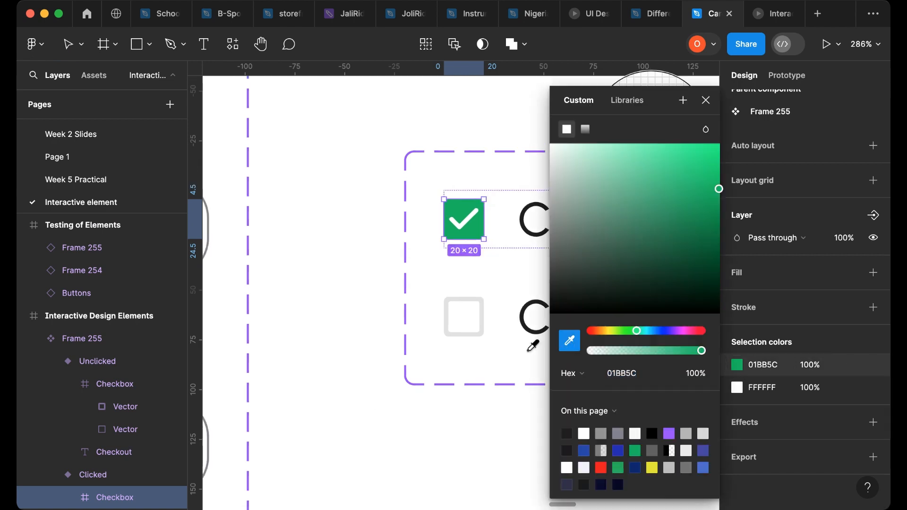
scroll(532, 346, down, 5)
scroll(326, 303, left, 15)
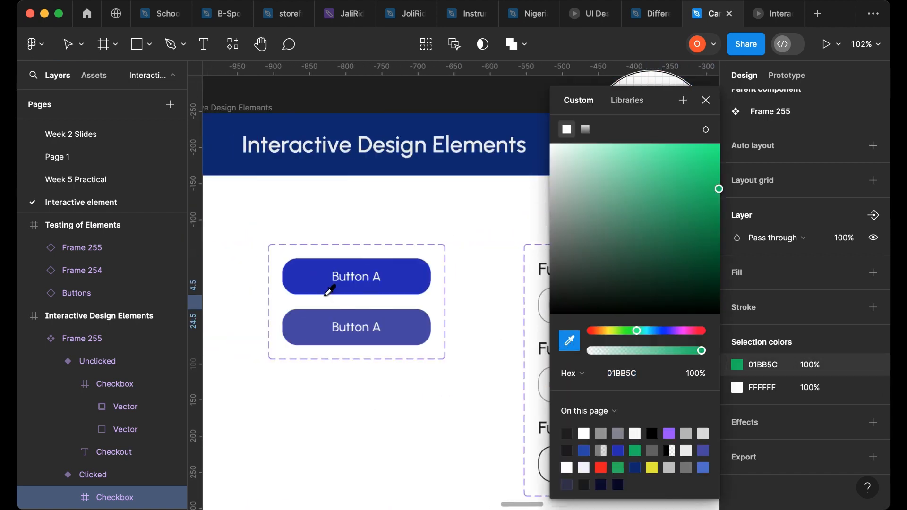
click(404, 273)
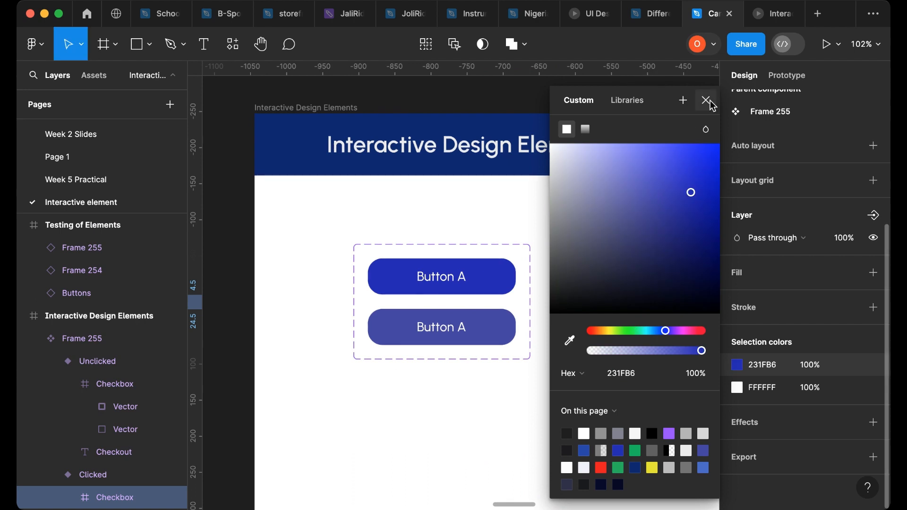
click(706, 100)
scroll(544, 211, right, 15)
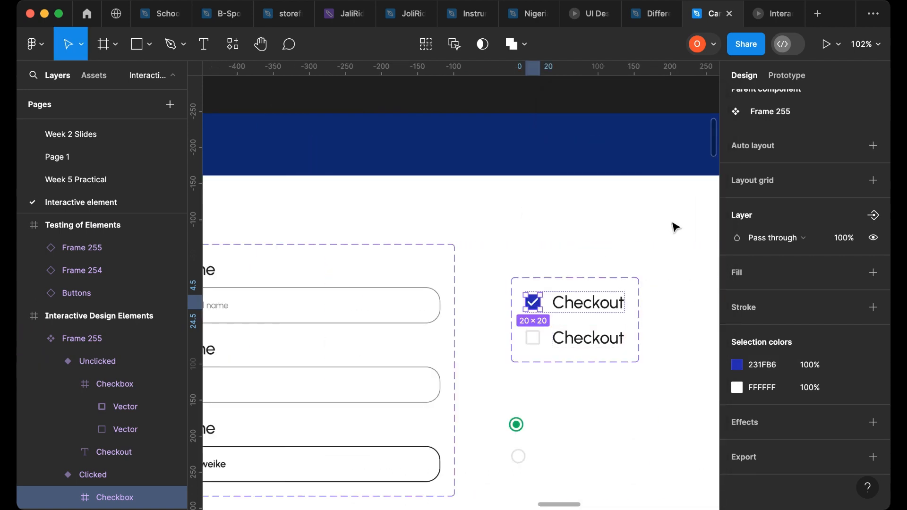
- Review the prototype tab and reselect the Testing of Elements frame
click(775, 13)
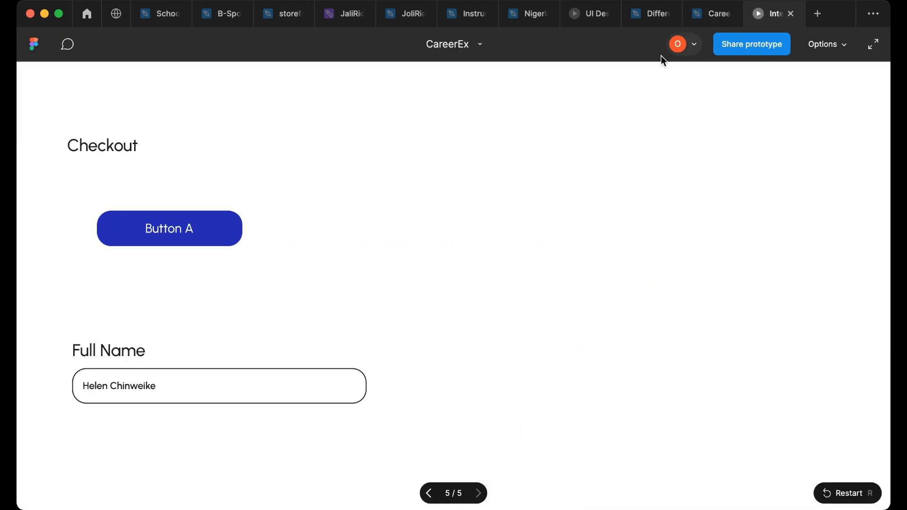
click(693, 15)
scroll(569, 189, right, 10)
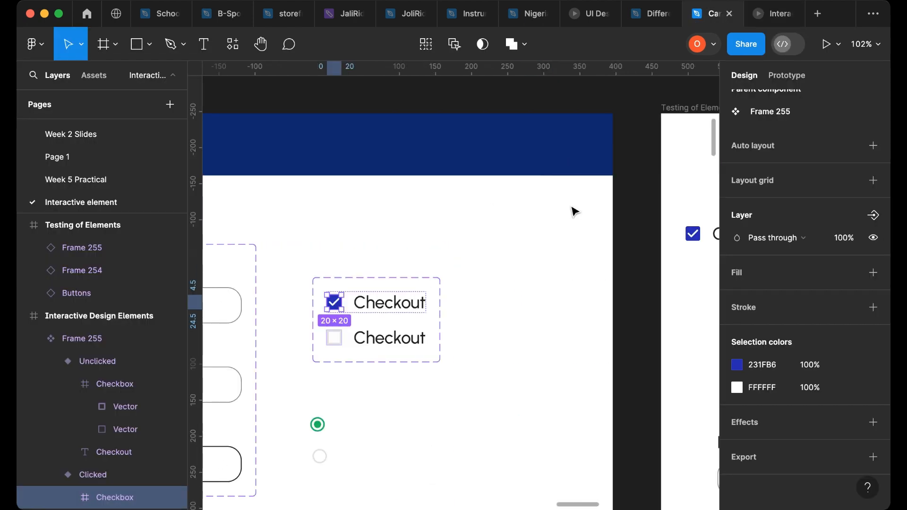
scroll(571, 211, down, 5)
click(574, 165)
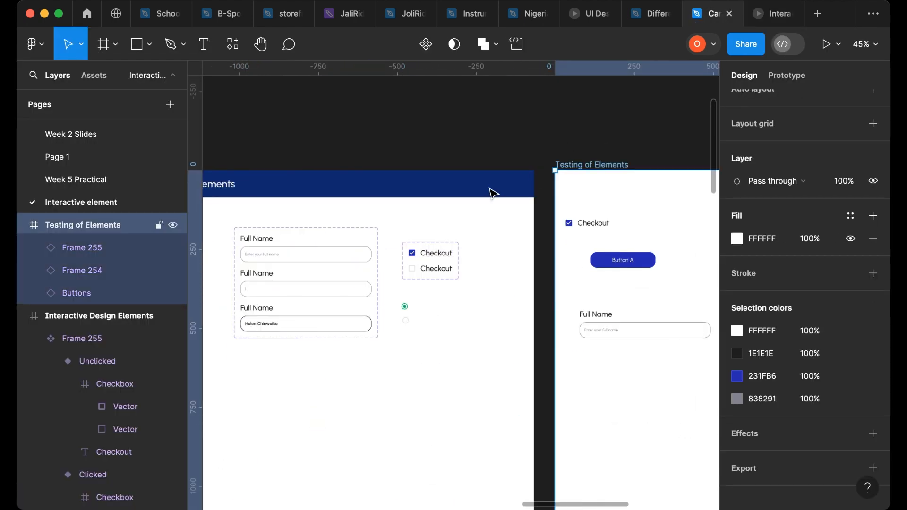
- Replace the checkbox instance in the Testing of Elements frame with a fresh Clicked variant instance
scroll(533, 167, right, 3)
scroll(533, 168, right, 3)
click(387, 226)
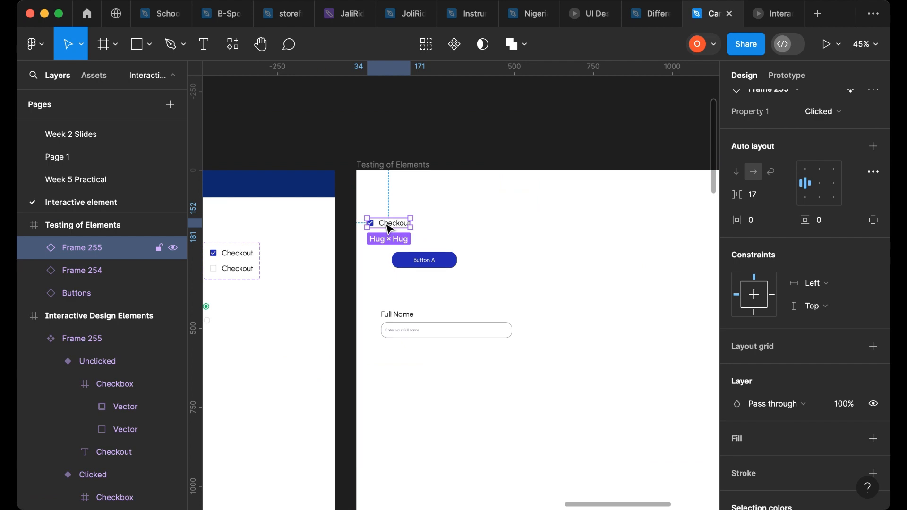
key(Delete)
click(230, 261)
click(232, 261)
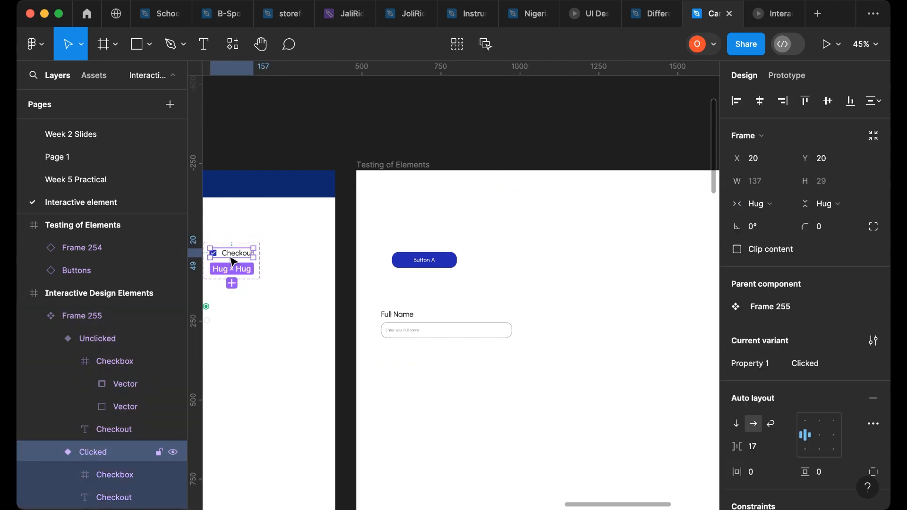
drag(234, 260, 419, 226)
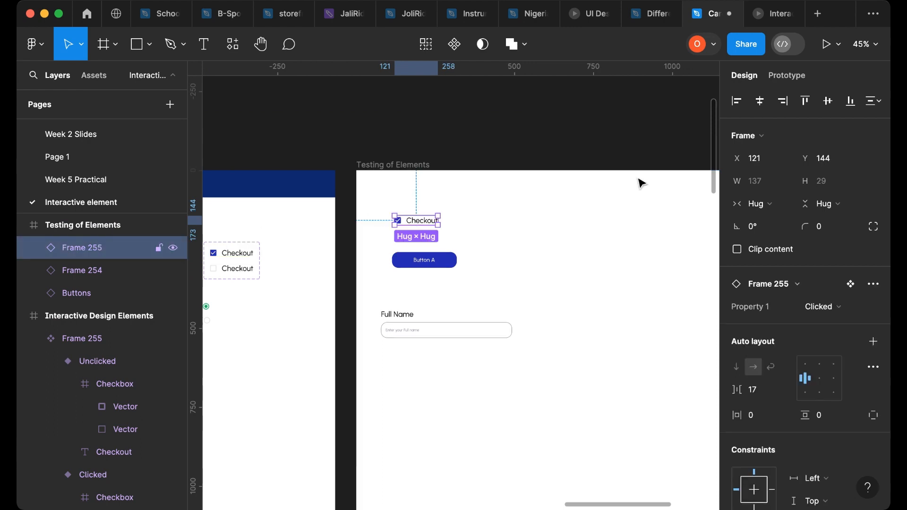
- Present the Testing of Elements frame to test the updated checkbox
click(827, 44)
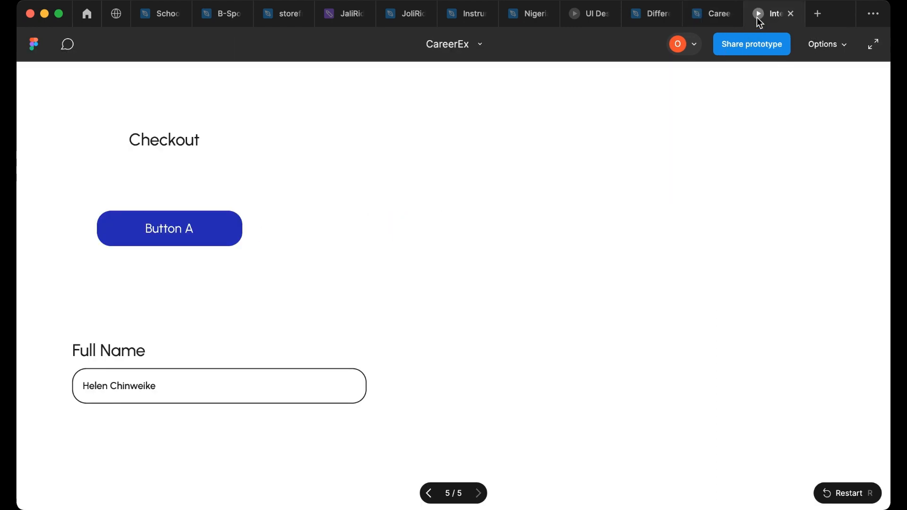
click(702, 22)
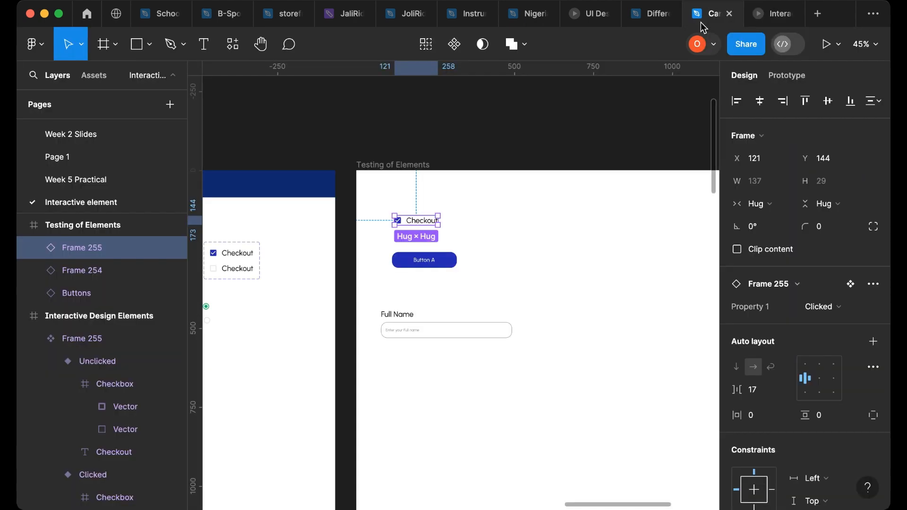
- Relaunch the prototype presentation, then return to the editor canvas near the checkbox and radio elements
click(792, 14)
key(Escape)
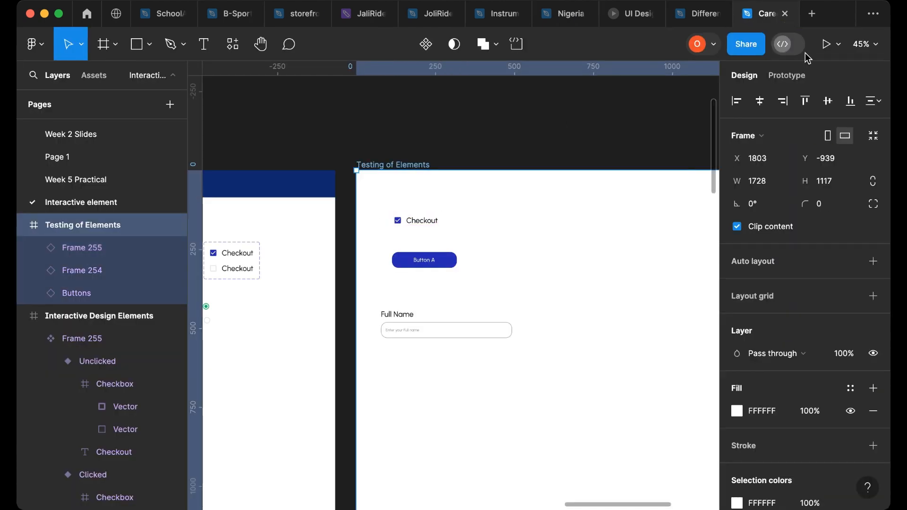
click(826, 46)
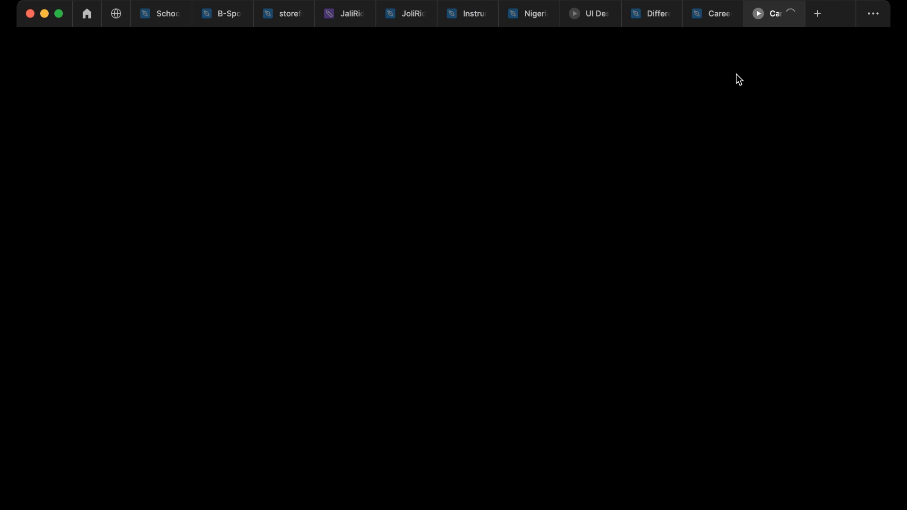
click(706, 24)
scroll(331, 342, left, 5)
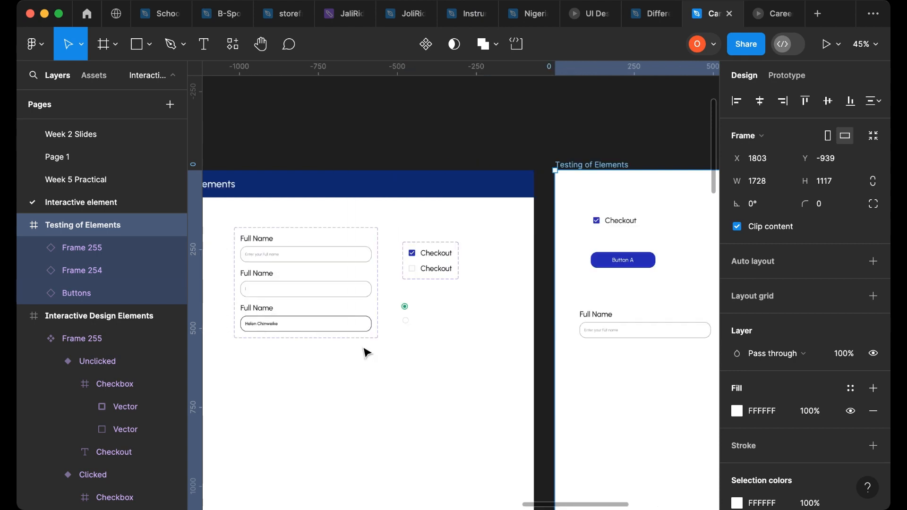
scroll(411, 326, up, 5)
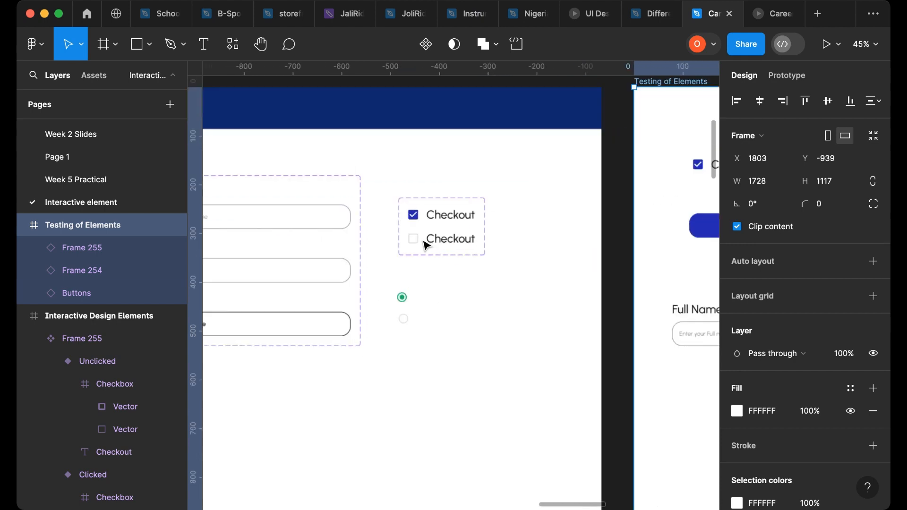
scroll(426, 244, up, 10)
- Paste a text layer beside the filled radio circle and change its text to Radio Button
click(442, 352)
scroll(453, 343, down, 10)
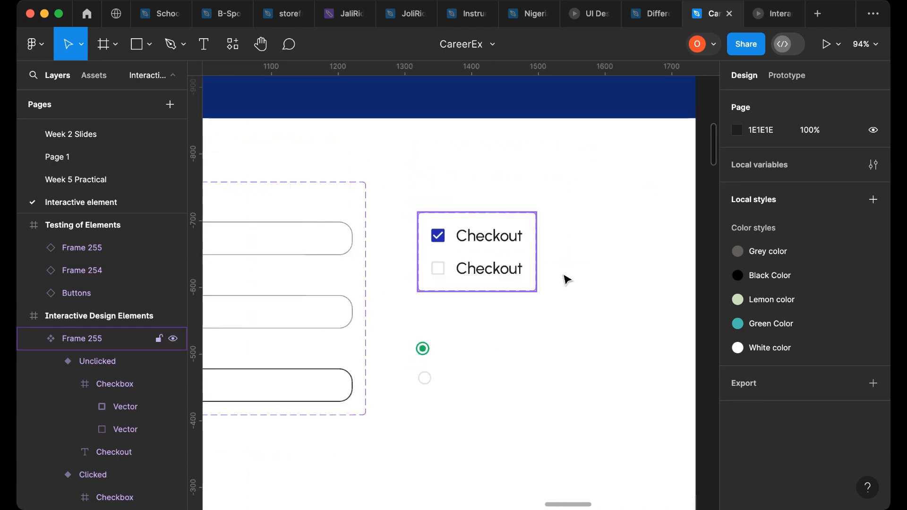
scroll(565, 277, right, 5)
click(672, 124)
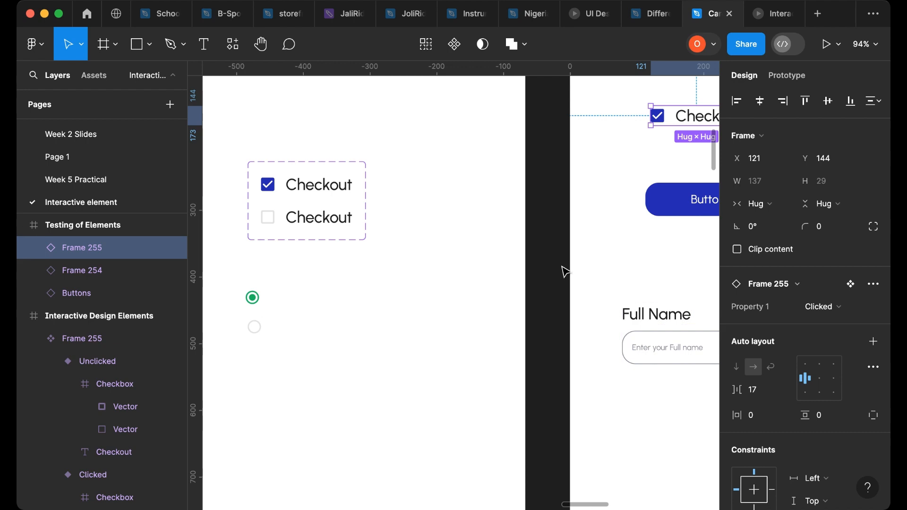
scroll(562, 271, up, 2)
scroll(283, 318, left, 5)
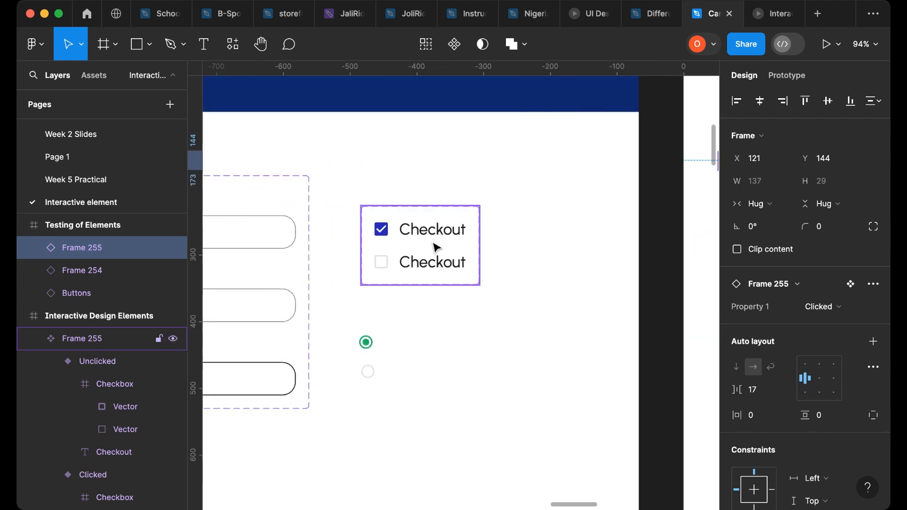
click(431, 352)
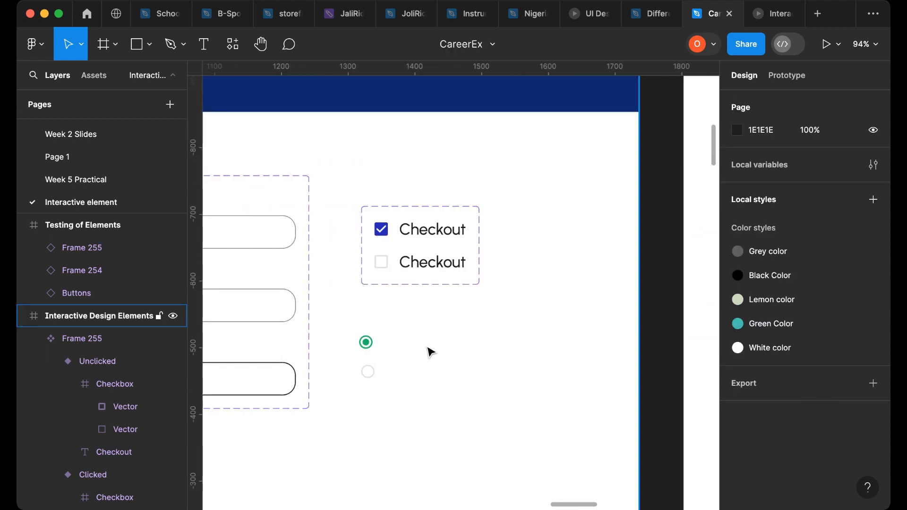
key(super+v)
drag(443, 286, 416, 349)
double_click(415, 340)
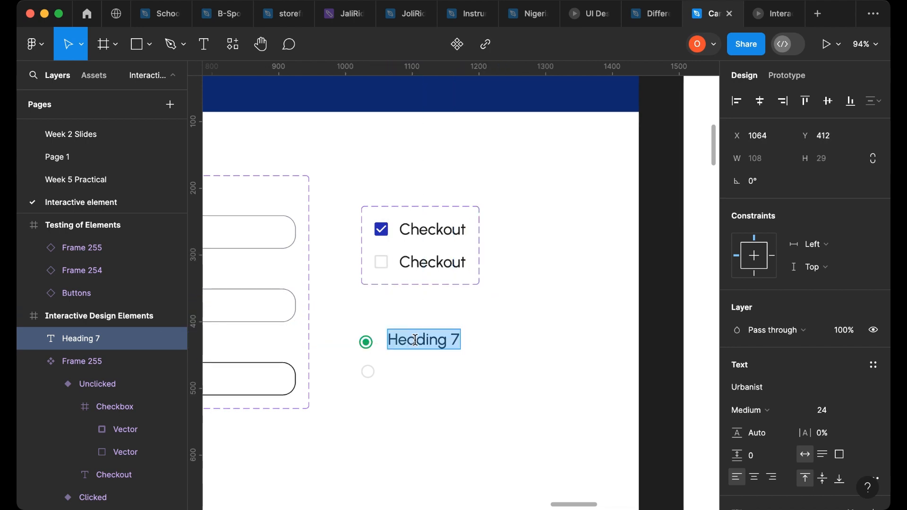
text(Rad)
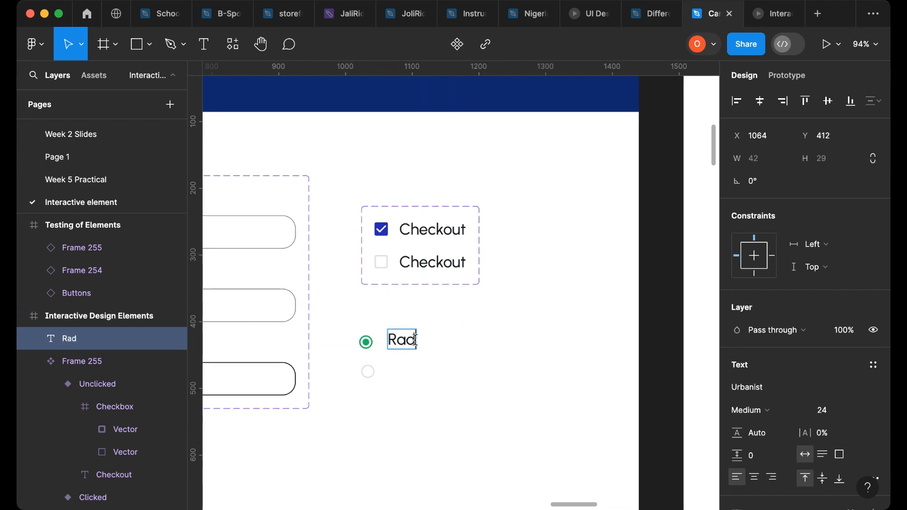
text(io But)
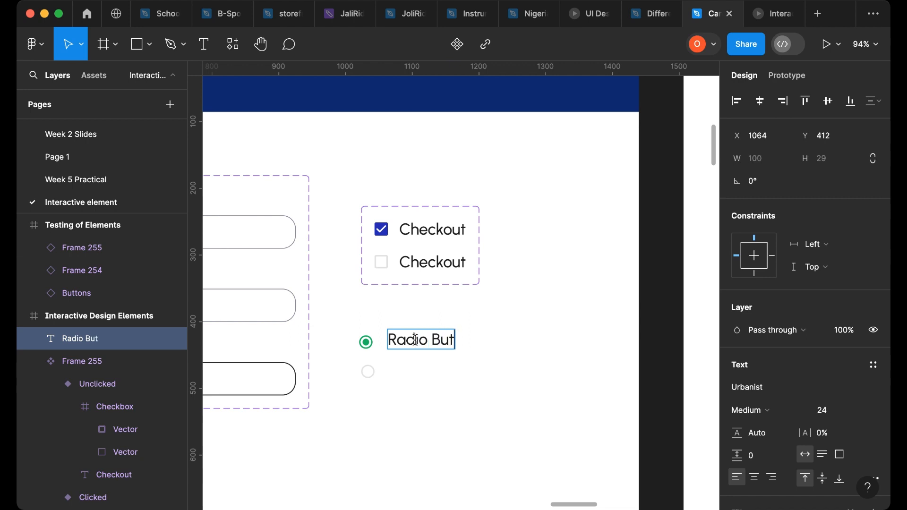
text(ton)
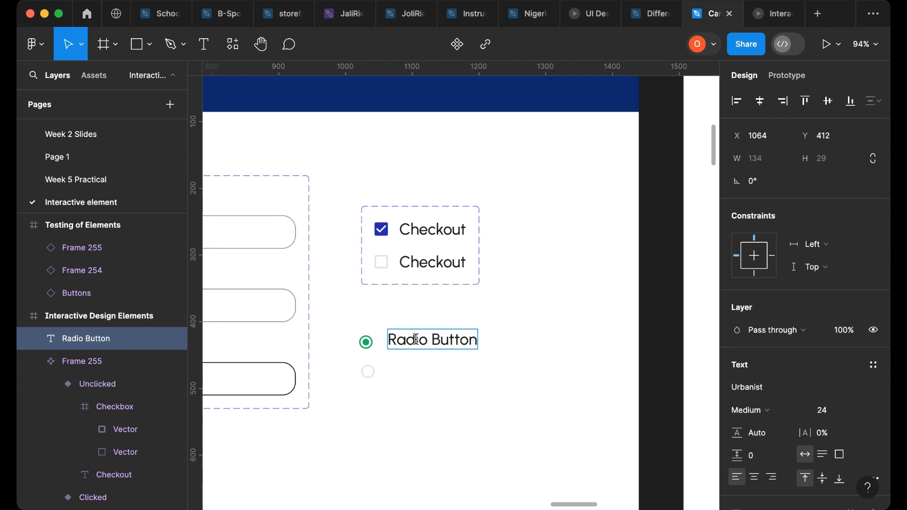
- Wrap the radio circle and Radio Button label in a horizontal auto layout frame with vertically centered alignment
scroll(350, 350, up, 5)
click(367, 342)
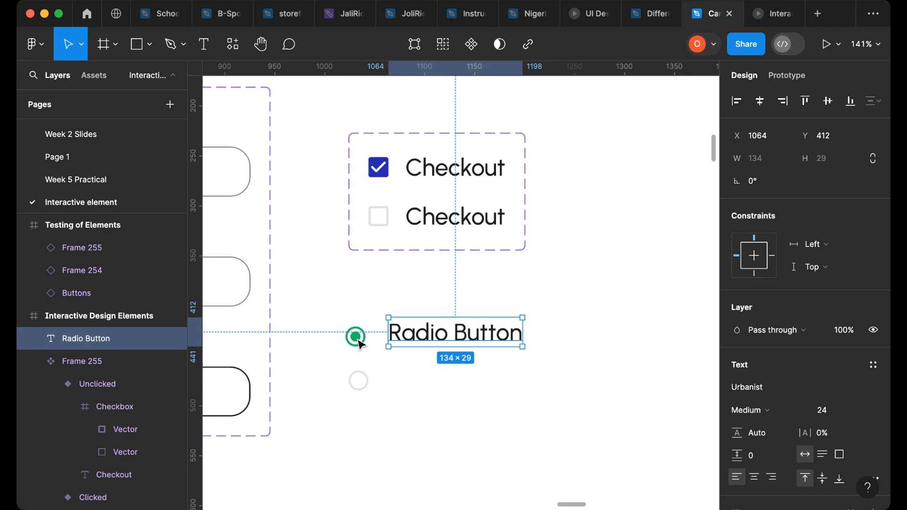
shift+click(429, 344)
key(shift+a)
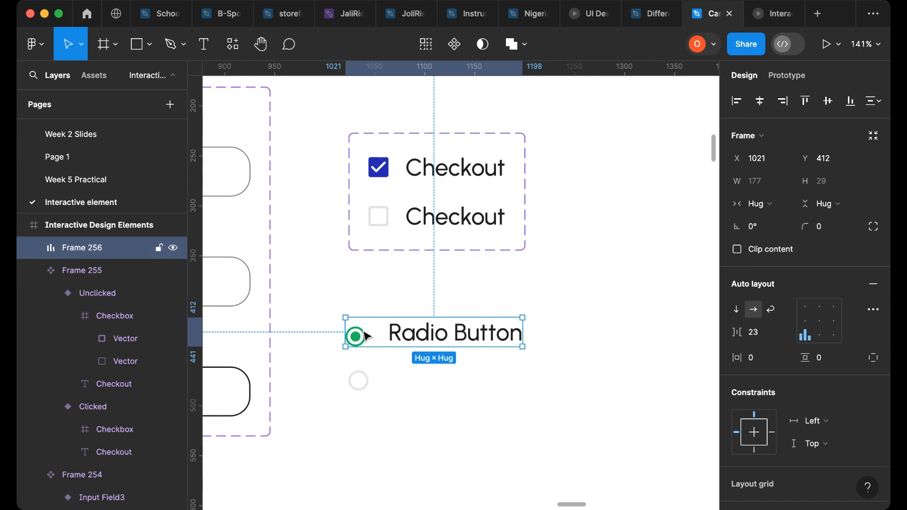
click(810, 322)
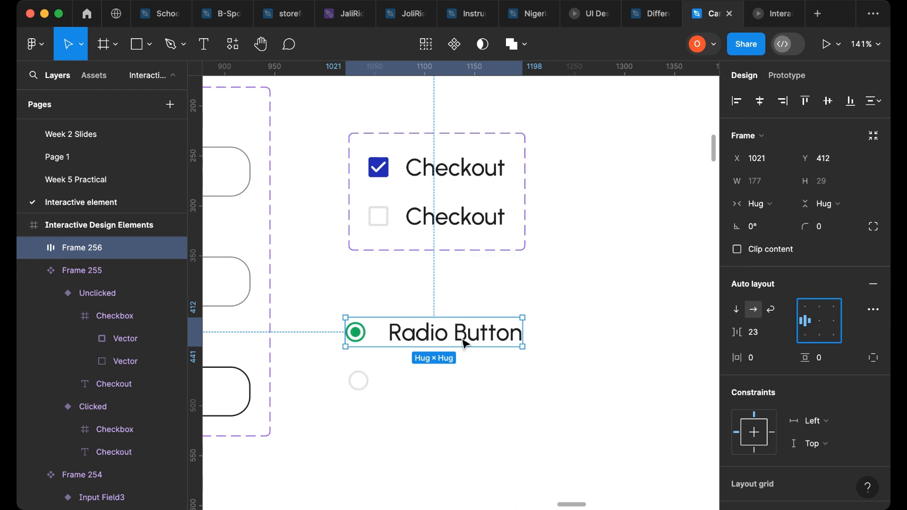
- Recolor the radio circle to the checkbox blue 231FB6 using the eyedropper
click(357, 332)
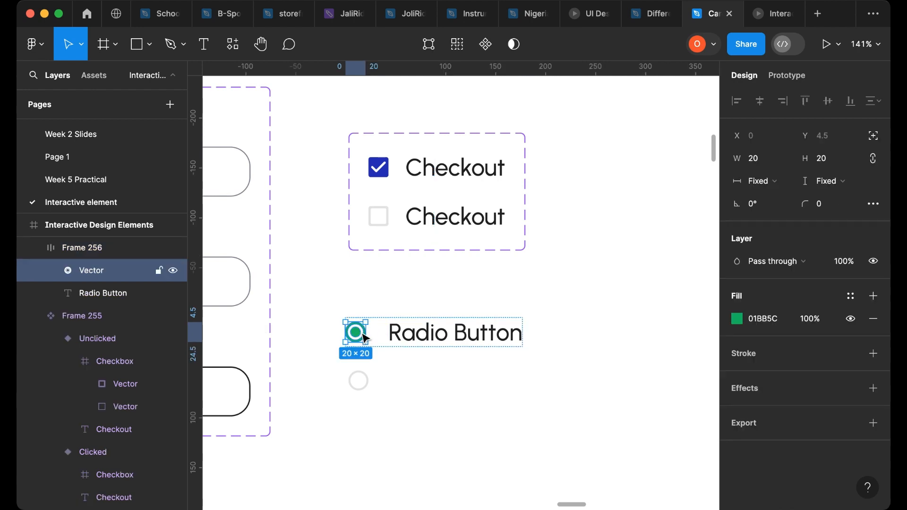
click(746, 325)
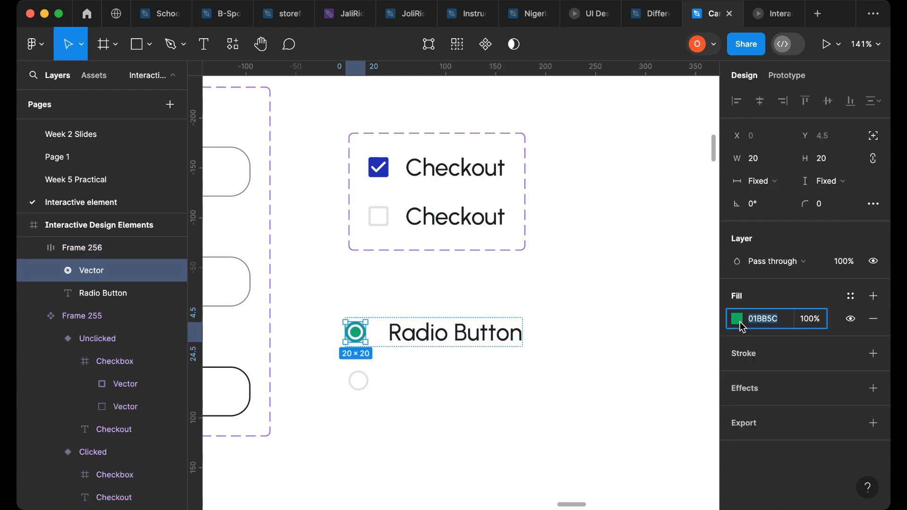
click(738, 321)
click(572, 343)
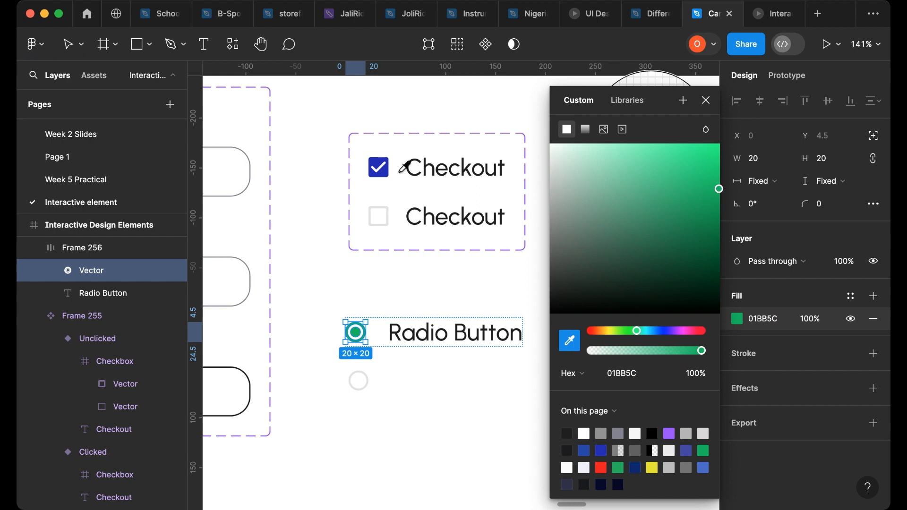
click(379, 168)
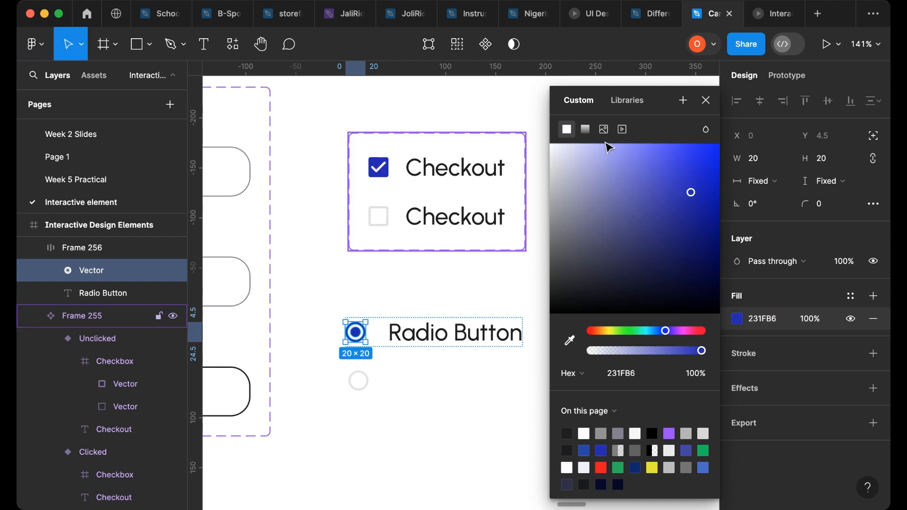
click(706, 100)
- Set the radio frame's auto layout gap to 13 and move the empty radio circle aside
click(402, 324)
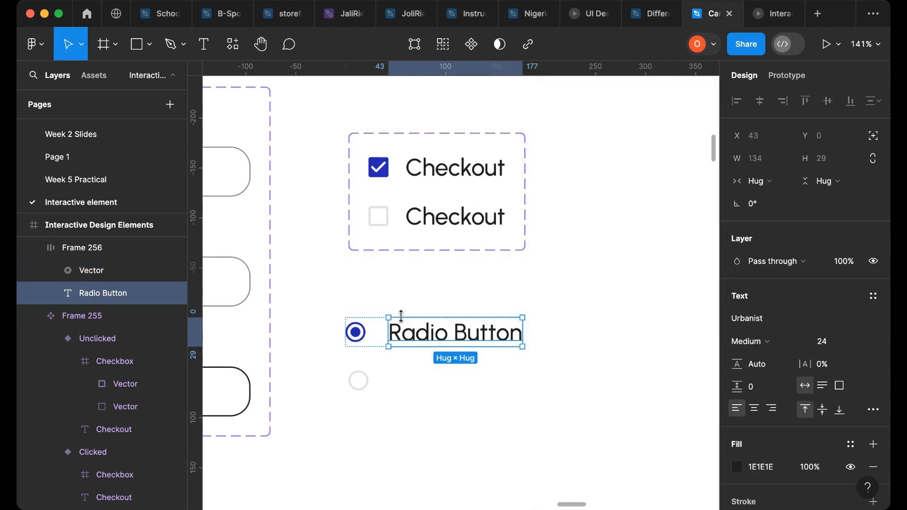
click(370, 322)
drag(747, 333, 740, 333)
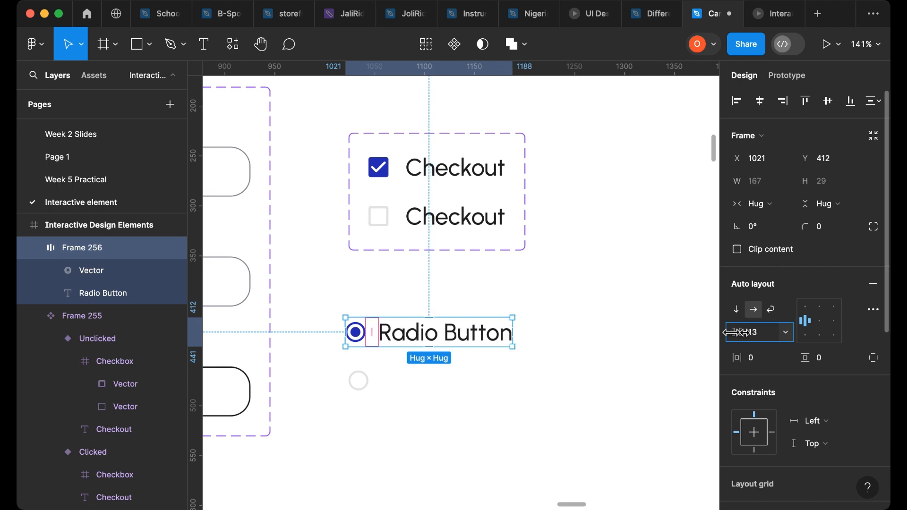
drag(372, 382, 313, 399)
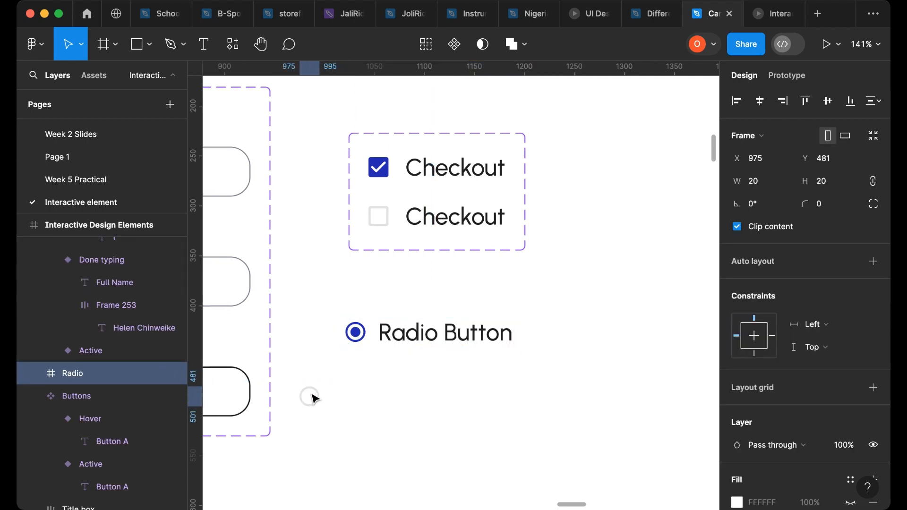
- Rename the radio auto layout frame to Radio button
click(384, 331)
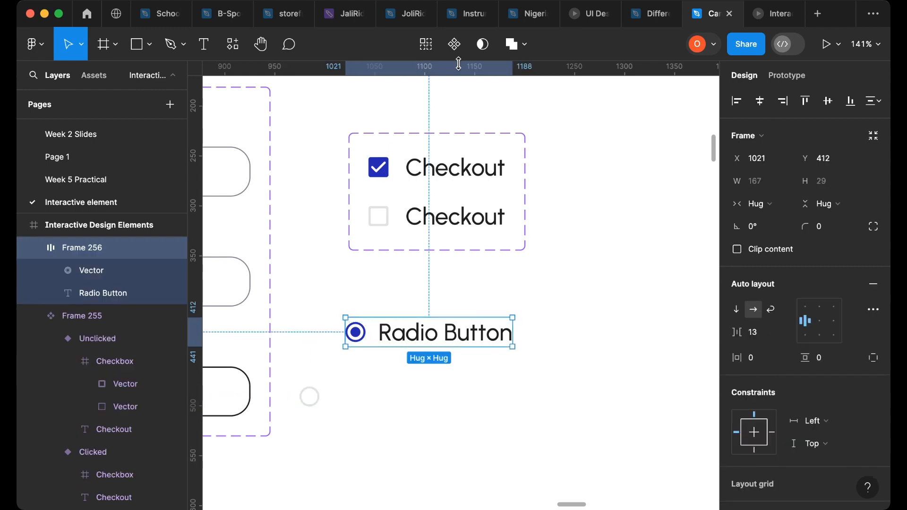
double_click(74, 249)
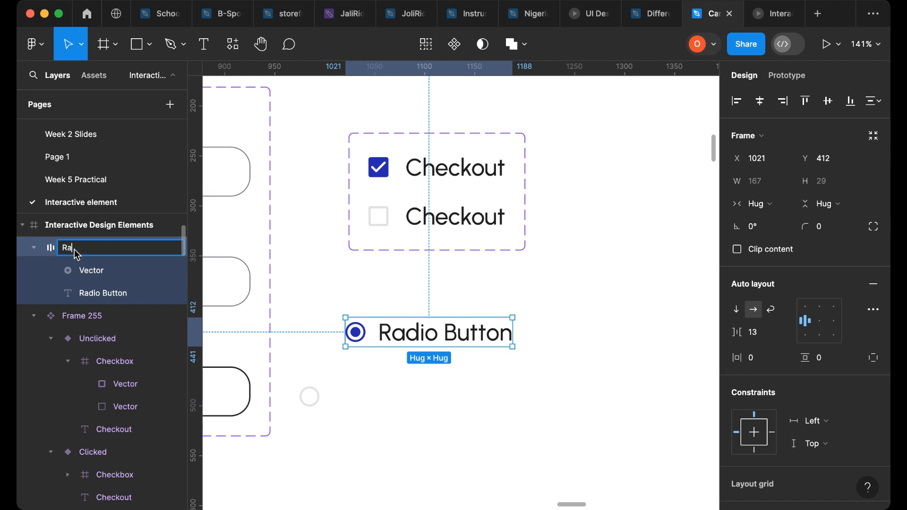
text(Radio button)
click(582, 230)
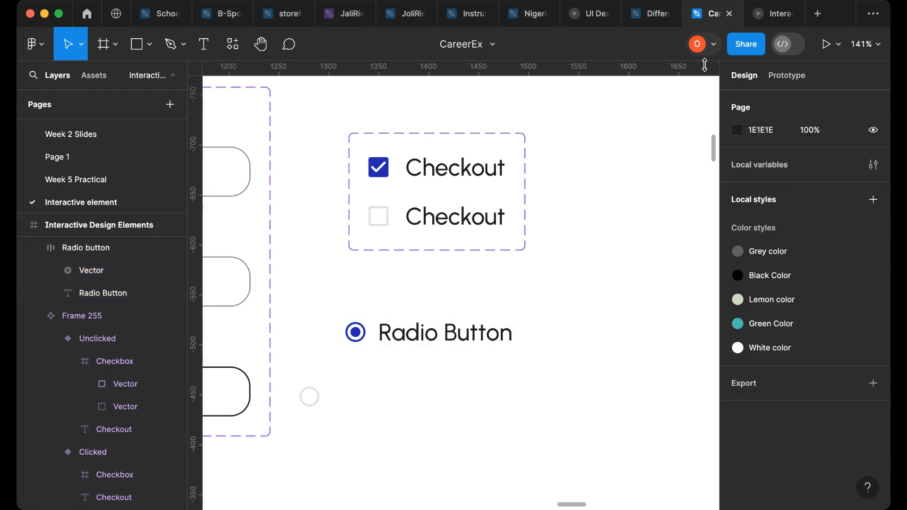
- Convert the Radio button frame into a component and add a second variant
click(775, 16)
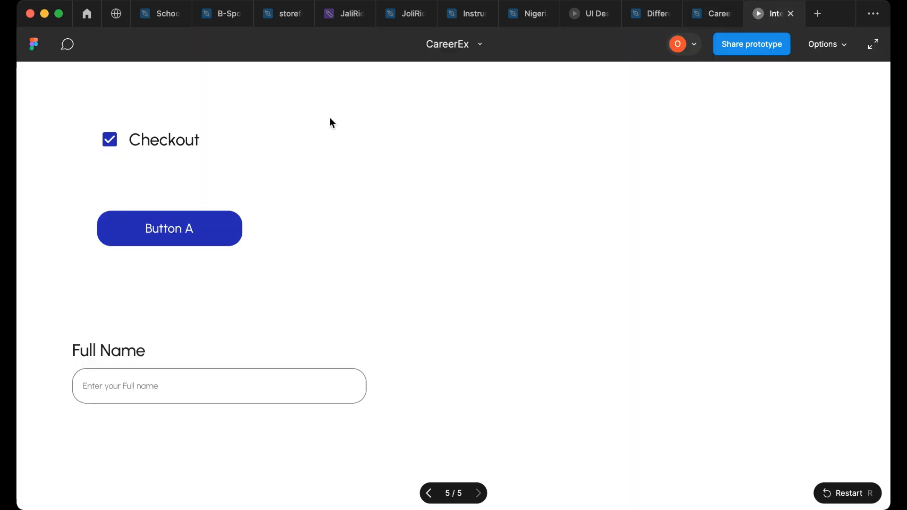
click(699, 18)
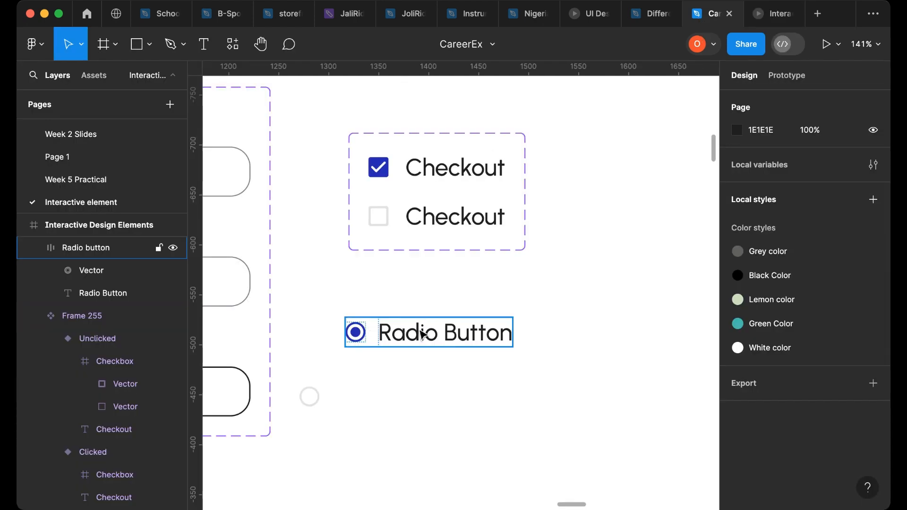
click(410, 334)
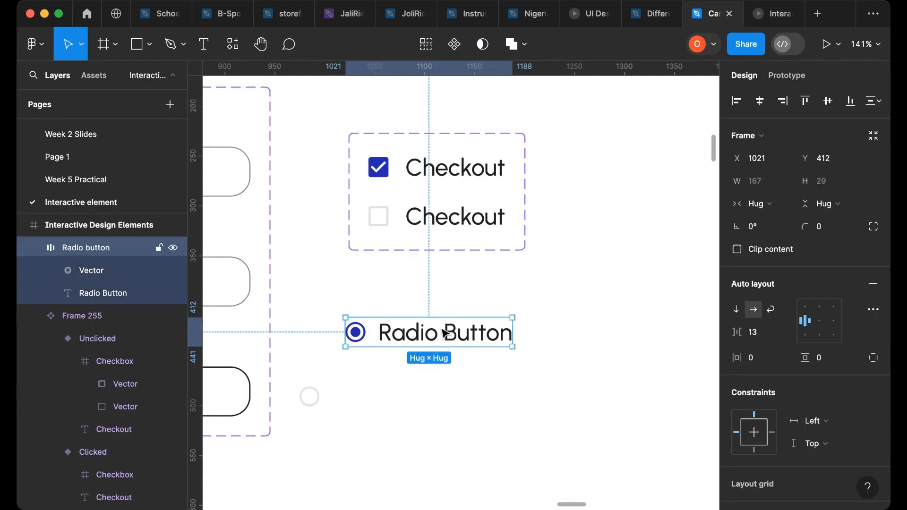
click(454, 44)
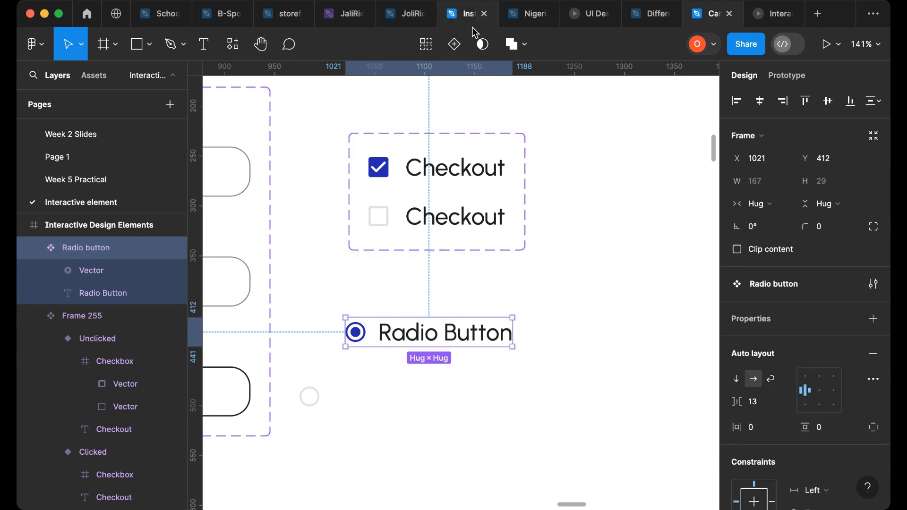
click(454, 44)
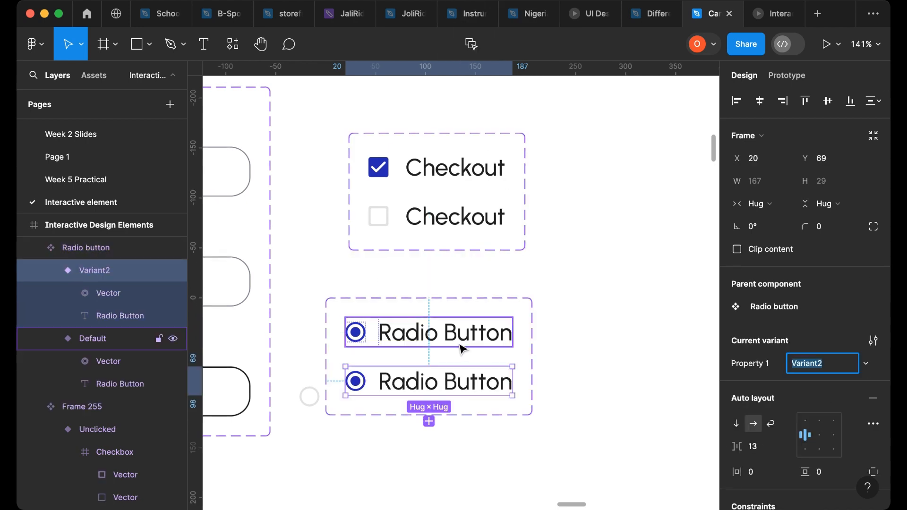
key(Escape)
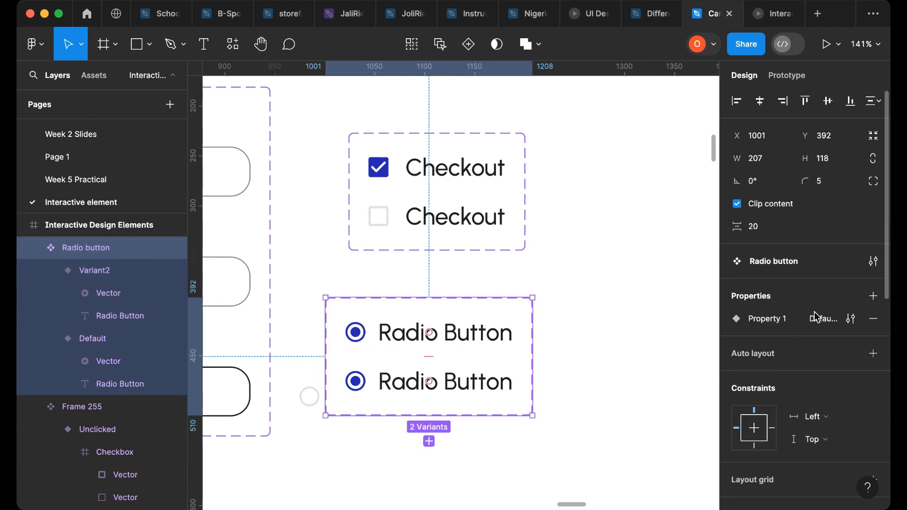
- Rename the radio component set's variant property to Radio Button
click(853, 320)
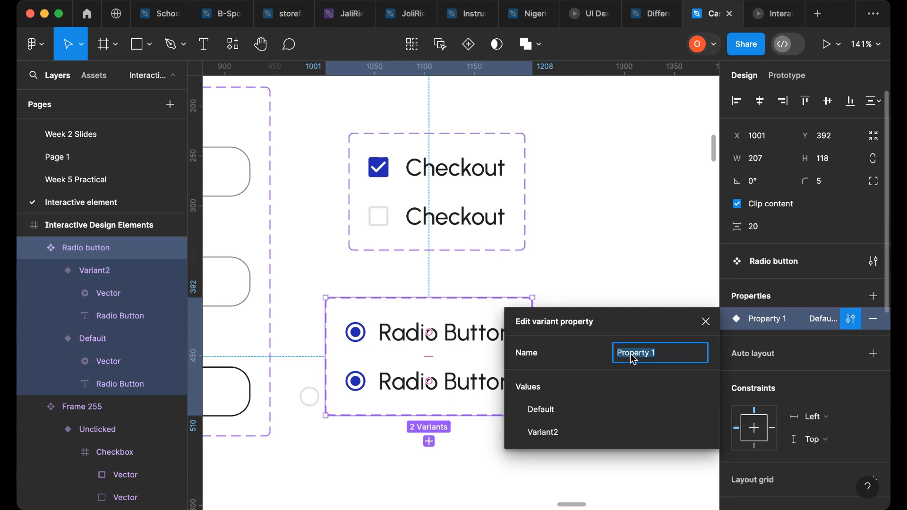
text(Radio Button)
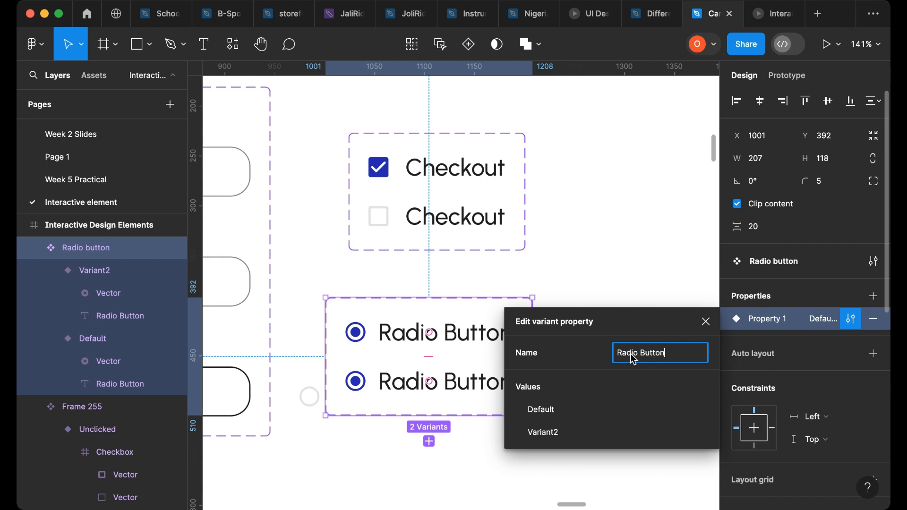
click(402, 344)
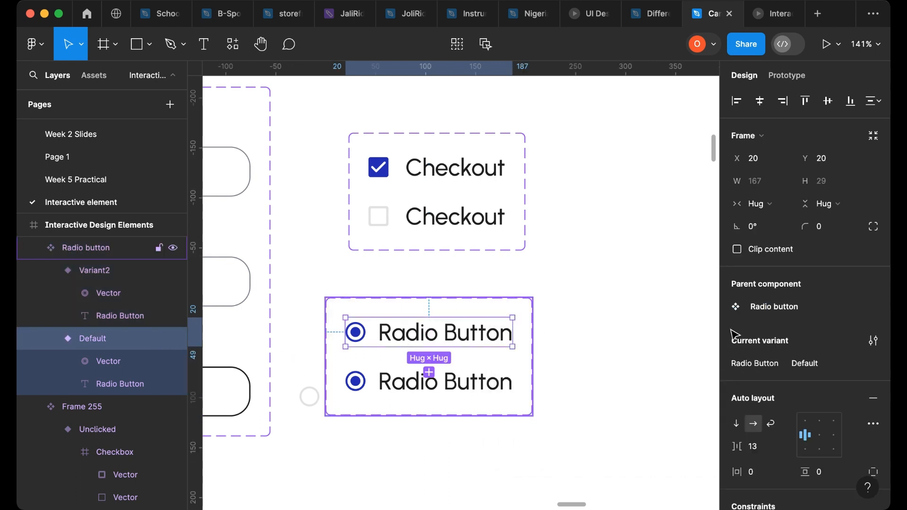
- Set the first radio variant's value to Clicked and the second variant's value to Unclicked
click(797, 372)
text(C)
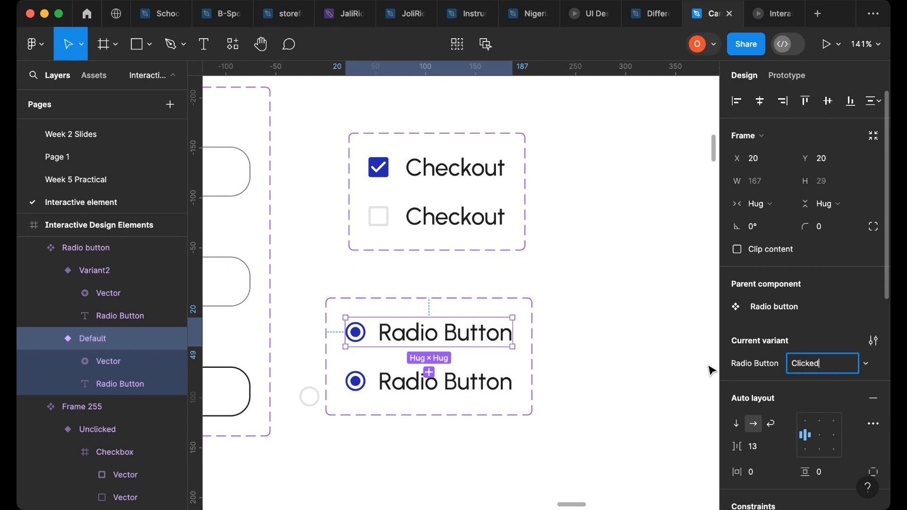
text(licked)
click(509, 384)
click(827, 367)
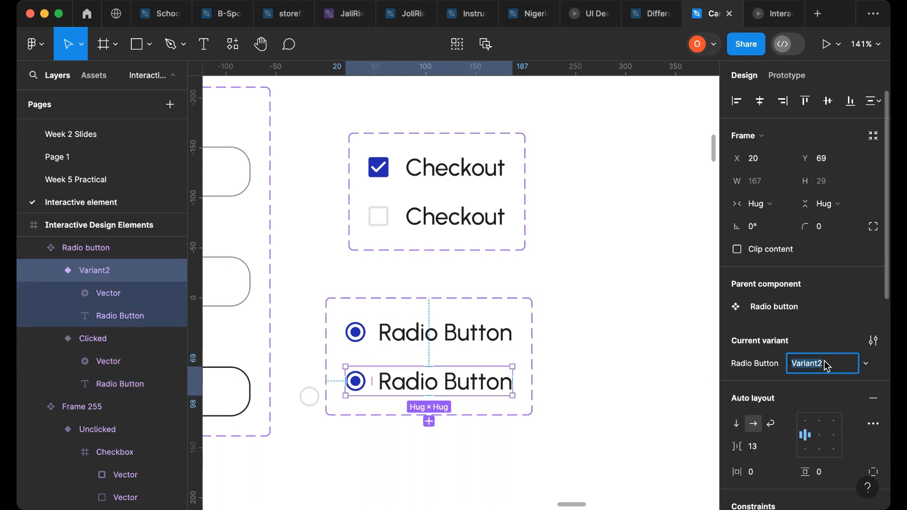
text(Unclicked)
click(700, 381)
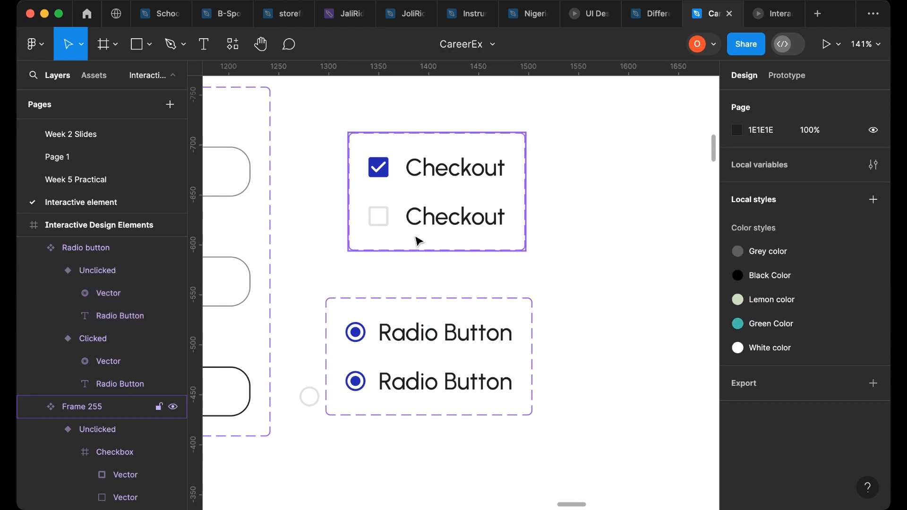
- Rename the checkbox component set and its variant property both to Checkbox
click(408, 251)
double_click(82, 407)
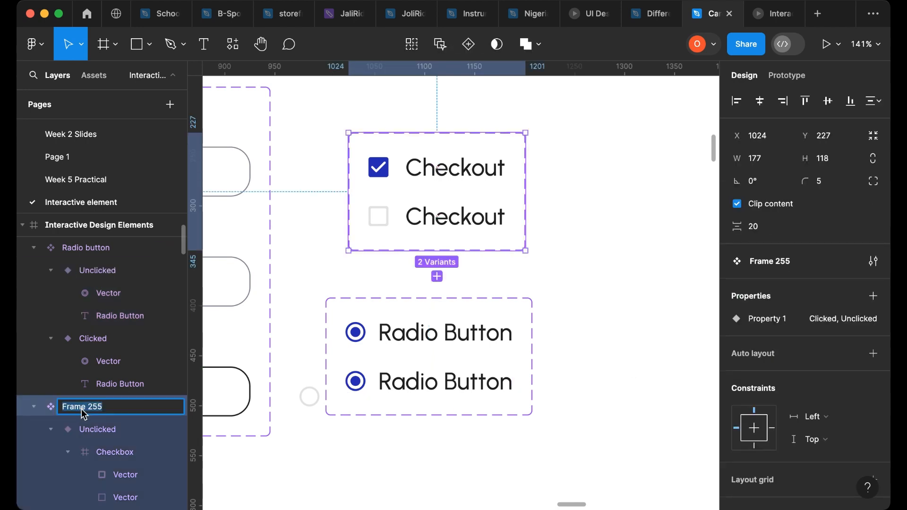
text(Checkbox)
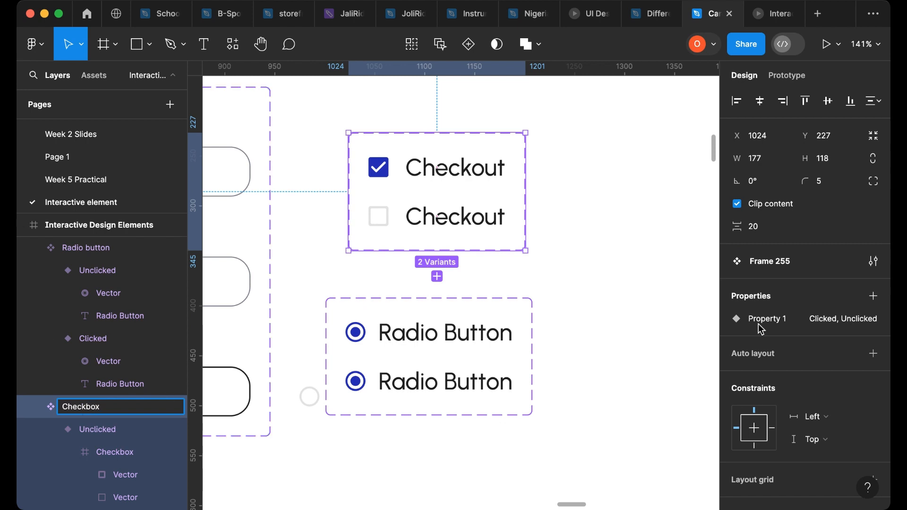
key(Return)
click(824, 331)
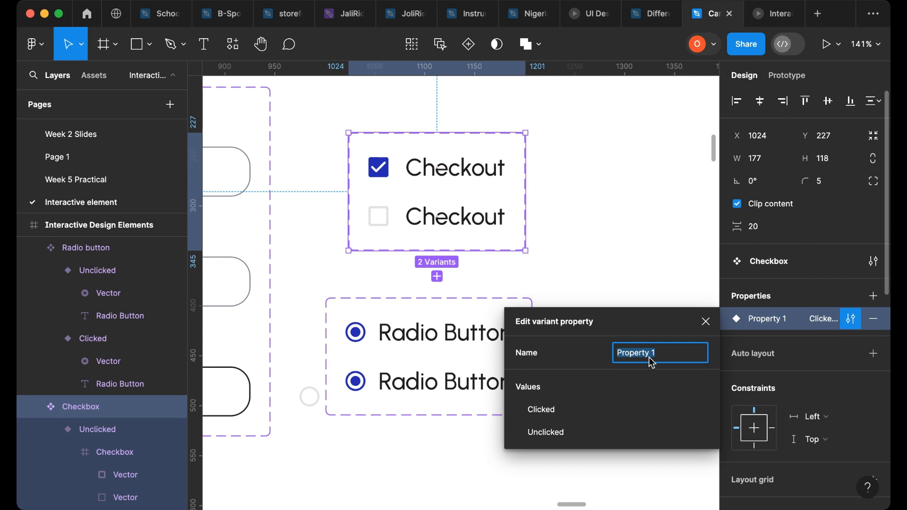
text(Checkbox)
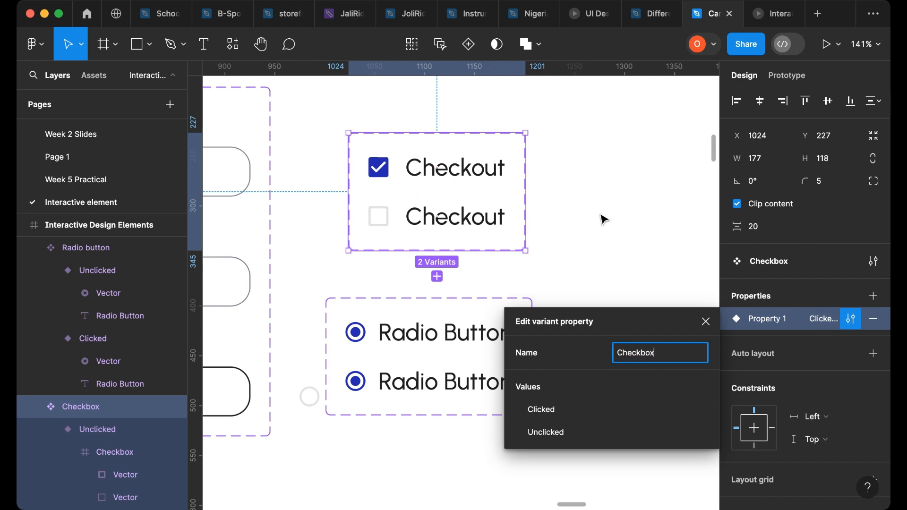
click(614, 221)
- Move the empty radio circle into the Unclicked variant and delete that variant's filled circle
drag(308, 400, 387, 384)
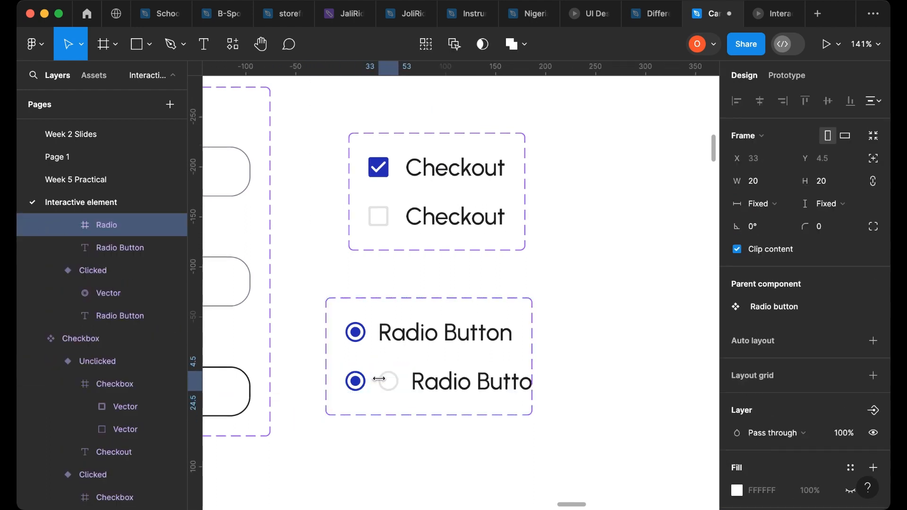
click(358, 386)
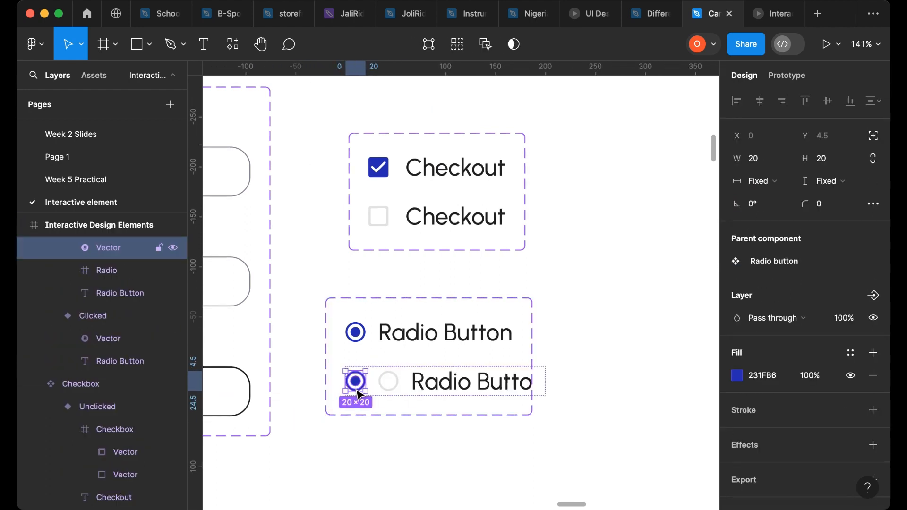
key(Delete)
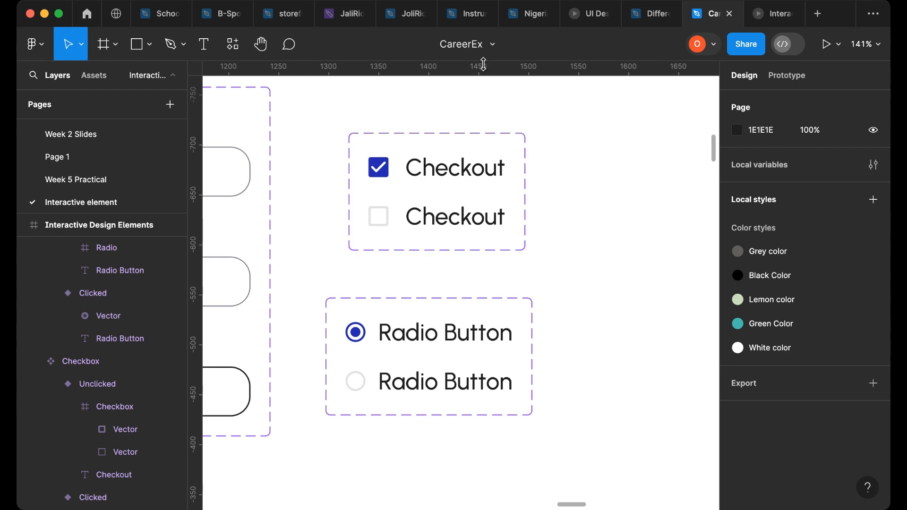
- Add an On click Change to interaction from the Clicked variant's radio circle to the Unclicked variant
scroll(421, 269, down, 10)
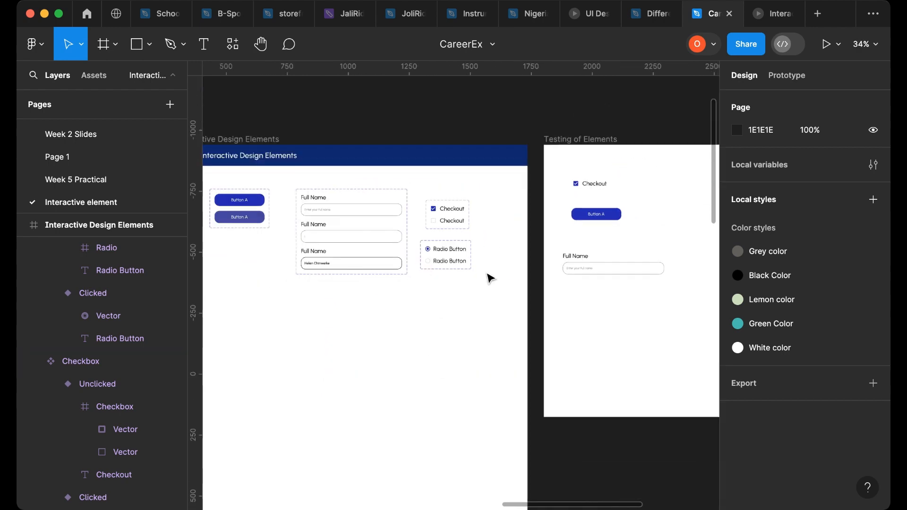
click(421, 239)
double_click(421, 239)
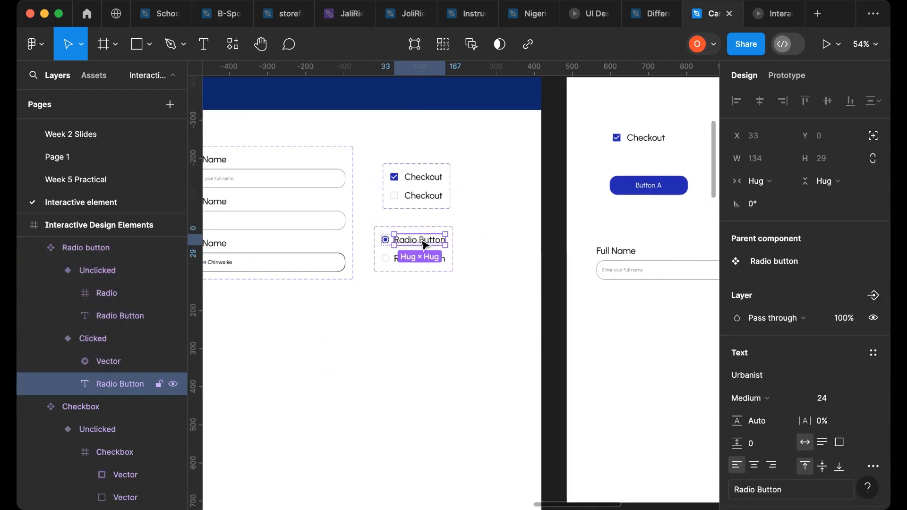
click(100, 339)
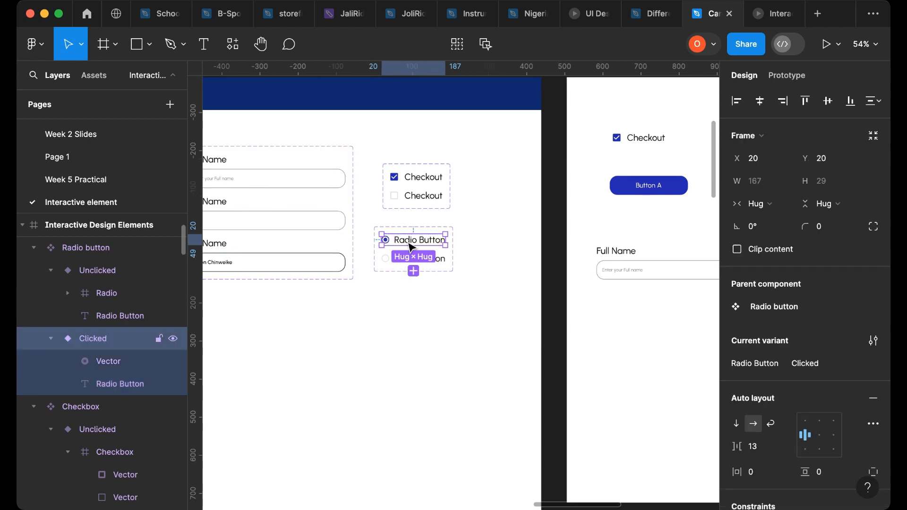
click(787, 76)
scroll(429, 287, up, 5)
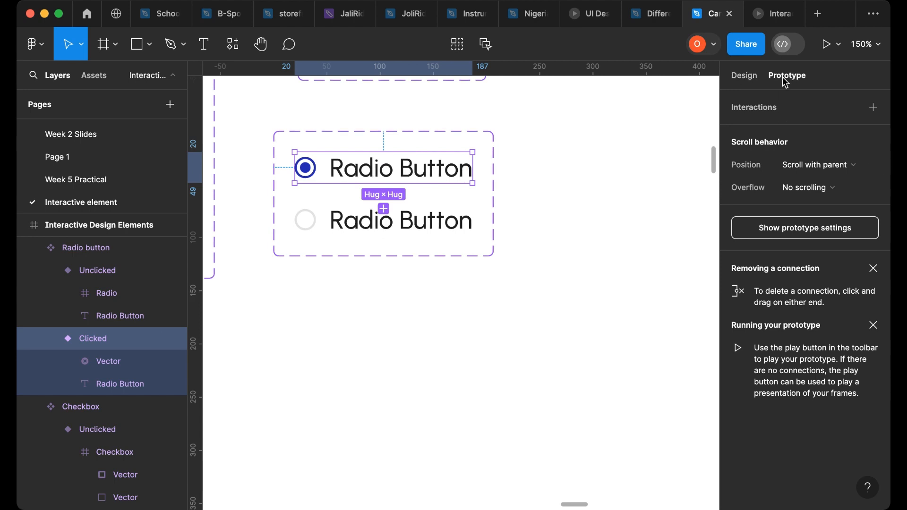
click(307, 176)
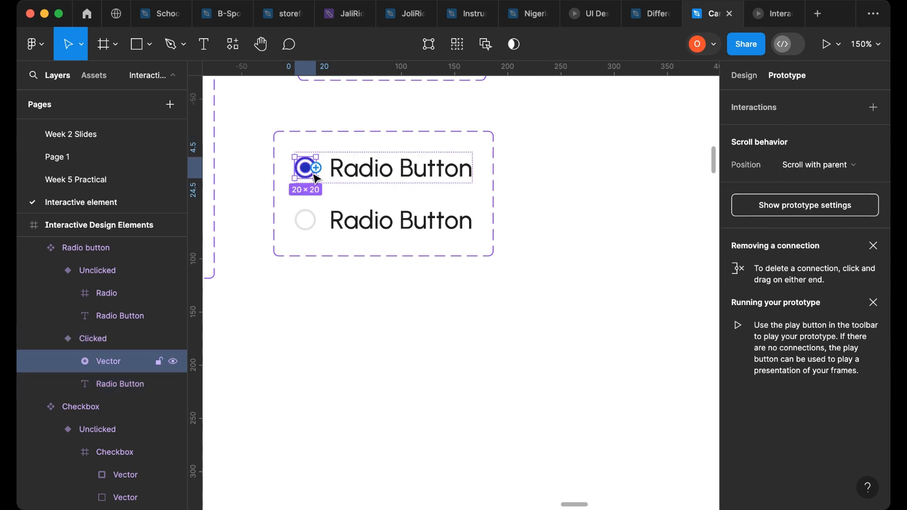
drag(305, 179, 309, 219)
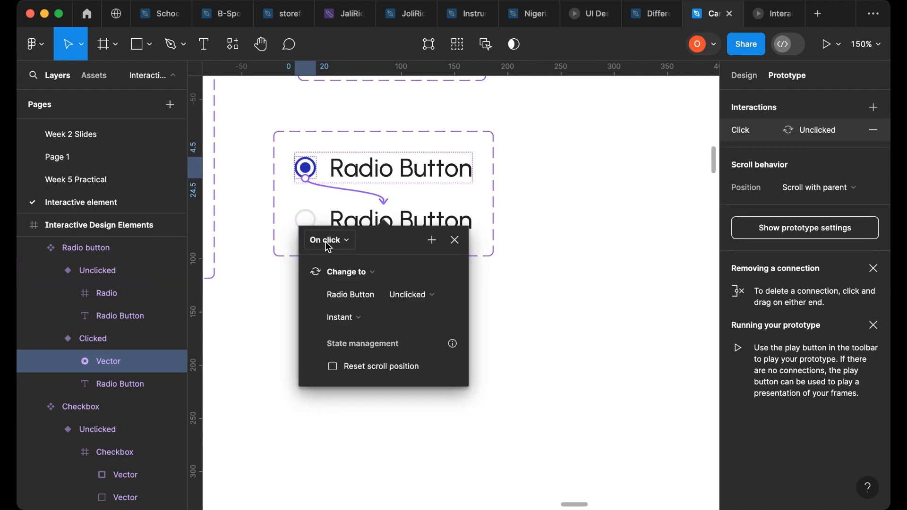
- Add an On click Change to interaction from the Unclicked variant's radio circle to the Clicked variant
click(313, 219)
click(313, 218)
drag(316, 220, 311, 179)
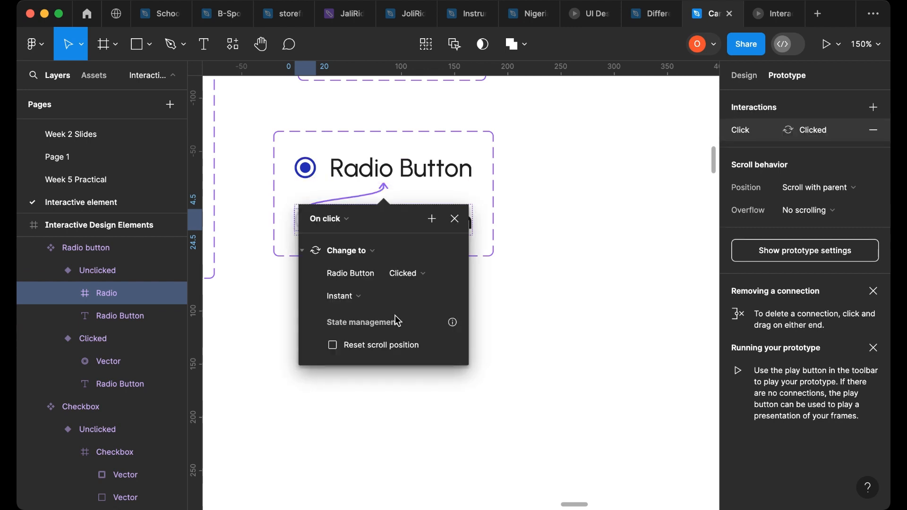
click(559, 304)
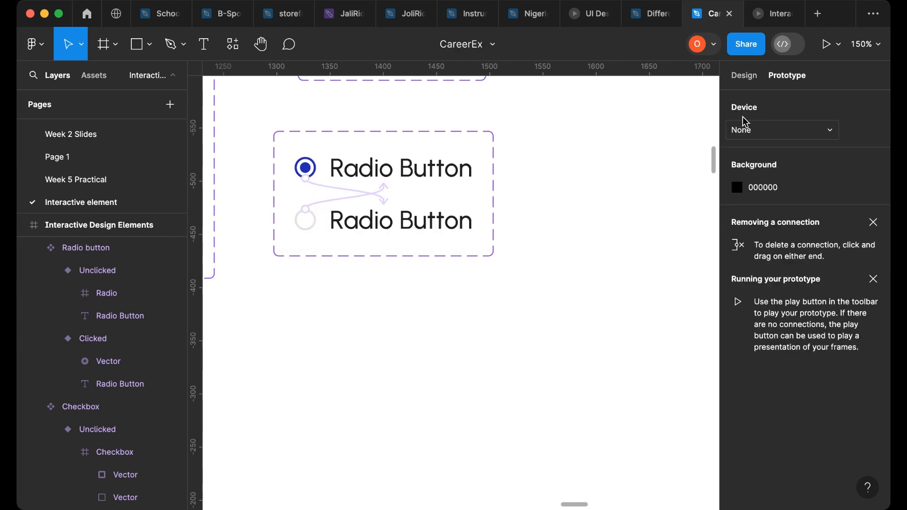
- Place a Clicked Radio button instance in the Testing of Elements frame beside the Checkout checkbox
click(744, 75)
scroll(523, 256, down, 5)
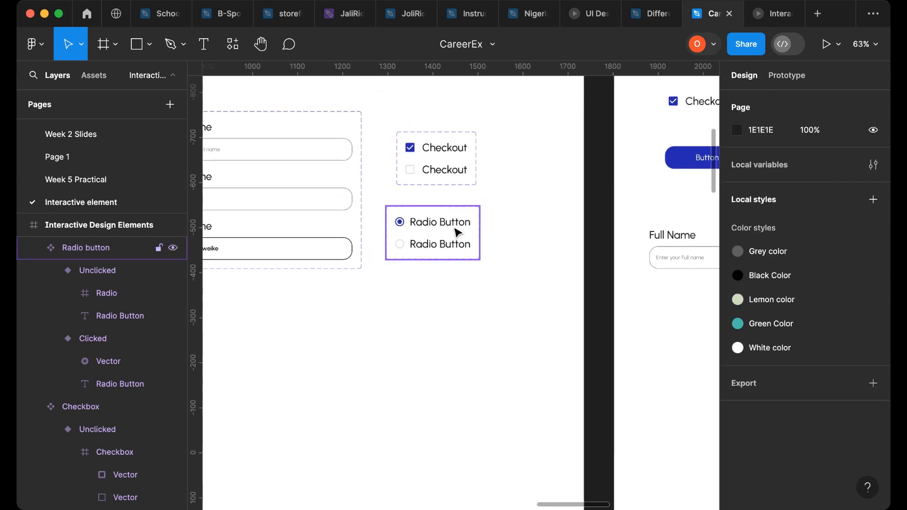
double_click(445, 228)
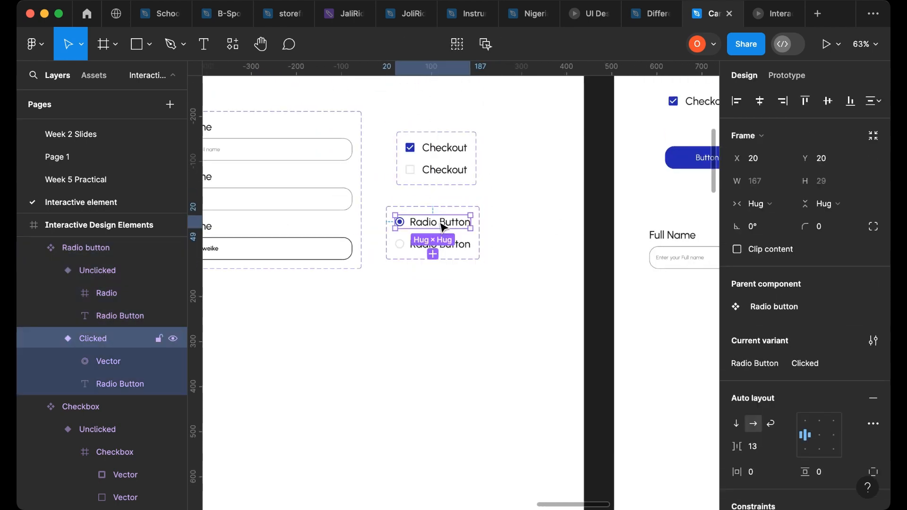
drag(547, 244, 799, 205)
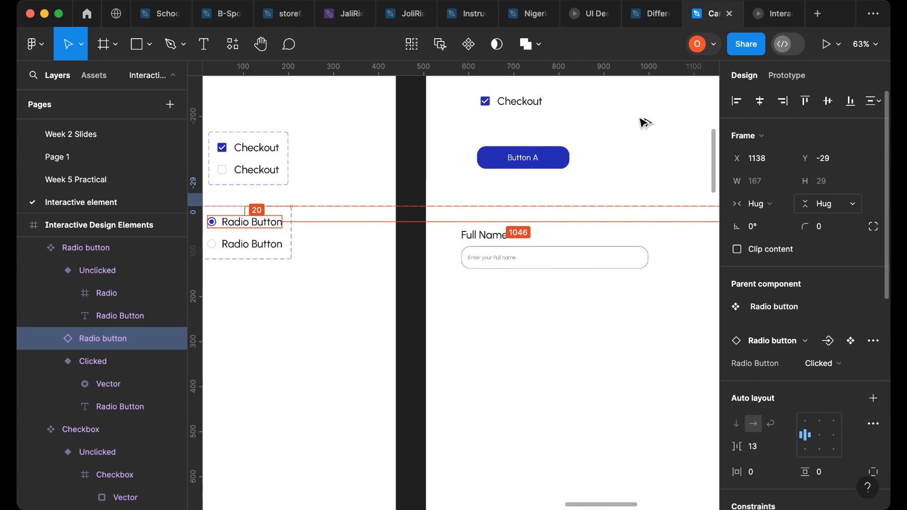
key(ctrl+v)
scroll(622, 128, up, 5)
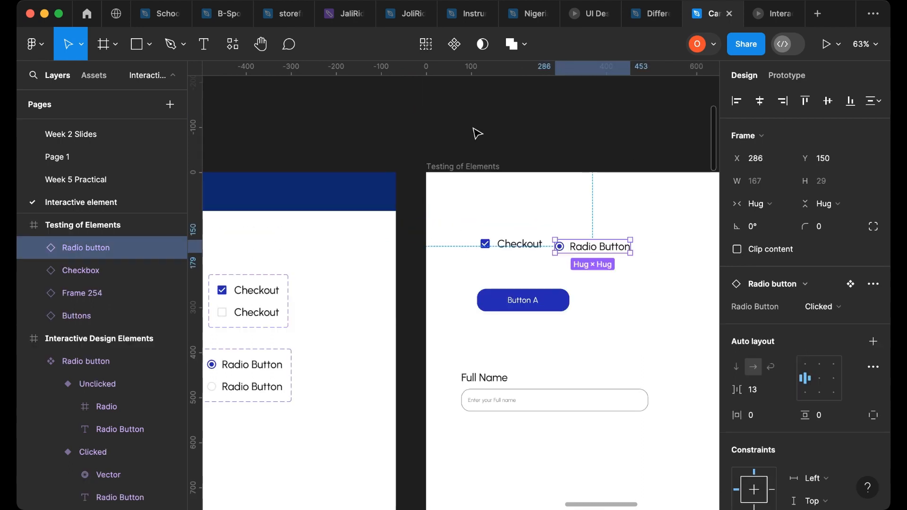
- Present the Testing of Elements frame as a prototype and toggle the Checkout checkbox
click(431, 169)
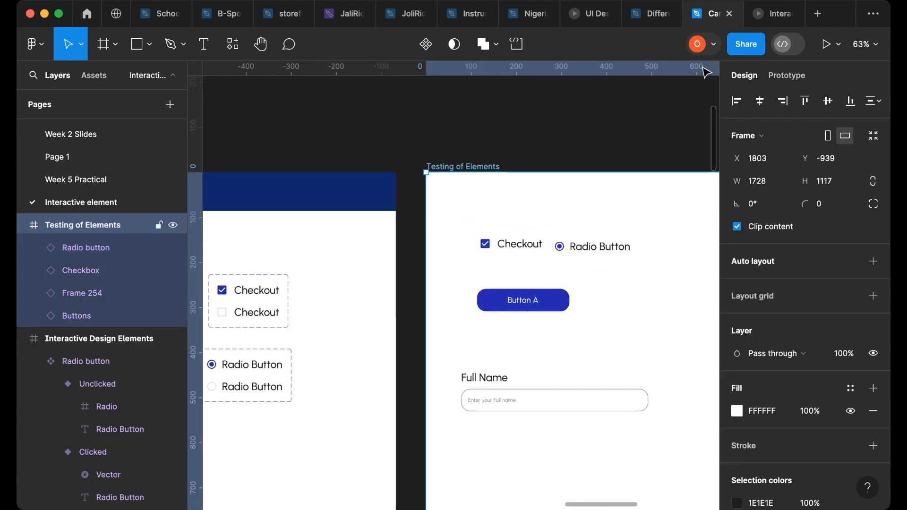
click(824, 48)
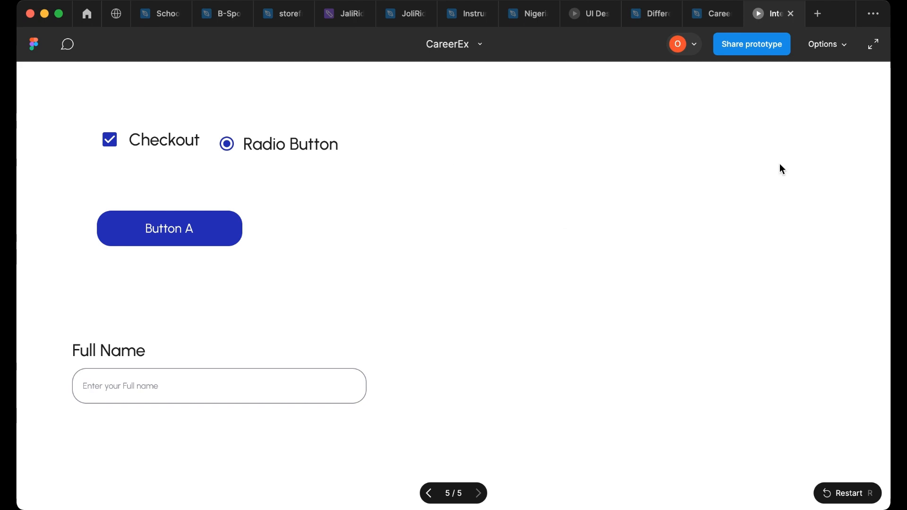
click(107, 148)
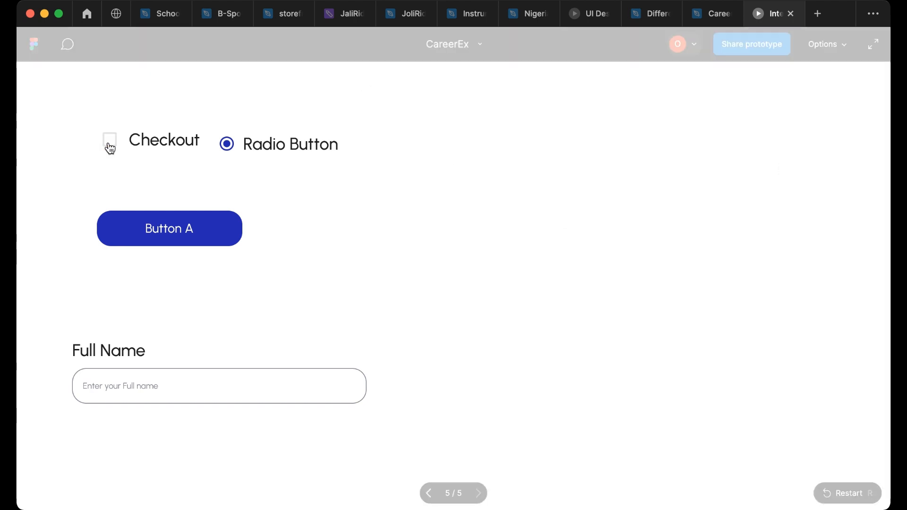
click(110, 149)
click(110, 149)
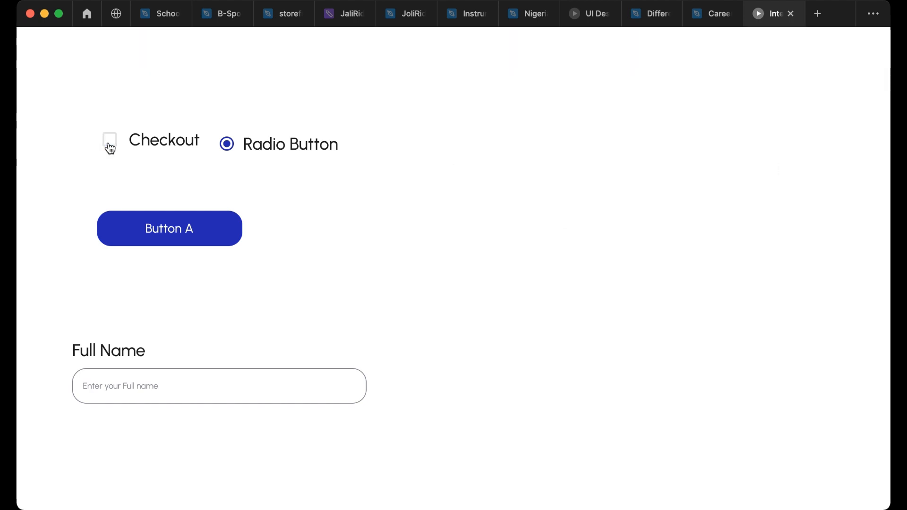
click(110, 149)
click(109, 149)
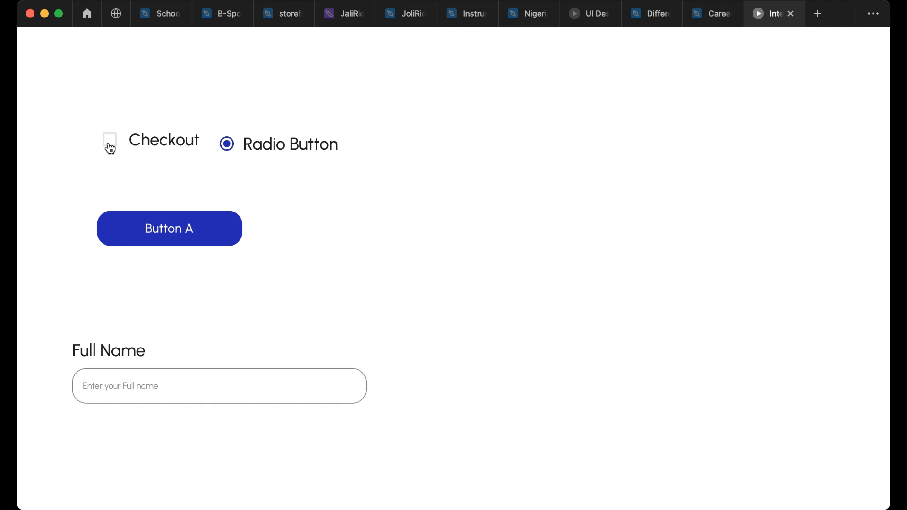
- Toggle the radio button and the checkbox repeatedly in the running prototype
click(226, 147)
click(227, 148)
click(226, 147)
click(228, 151)
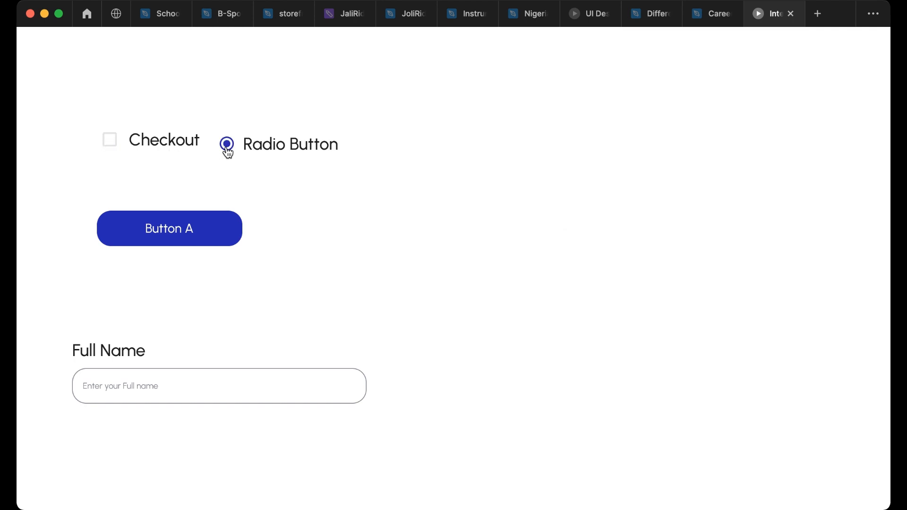
click(113, 150)
click(112, 150)
click(114, 151)
click(227, 152)
click(228, 151)
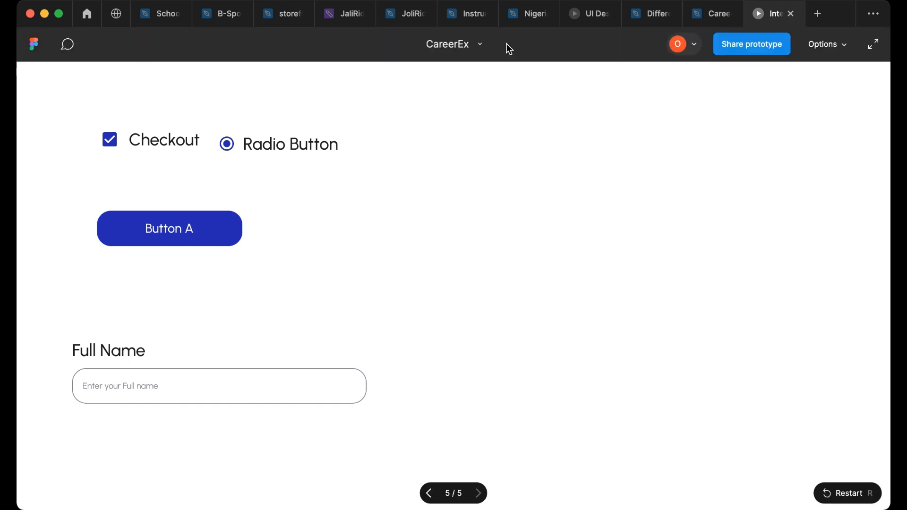
- Change the prototype's scaling and hide the presentation interface through the Options menu
click(846, 52)
click(752, 117)
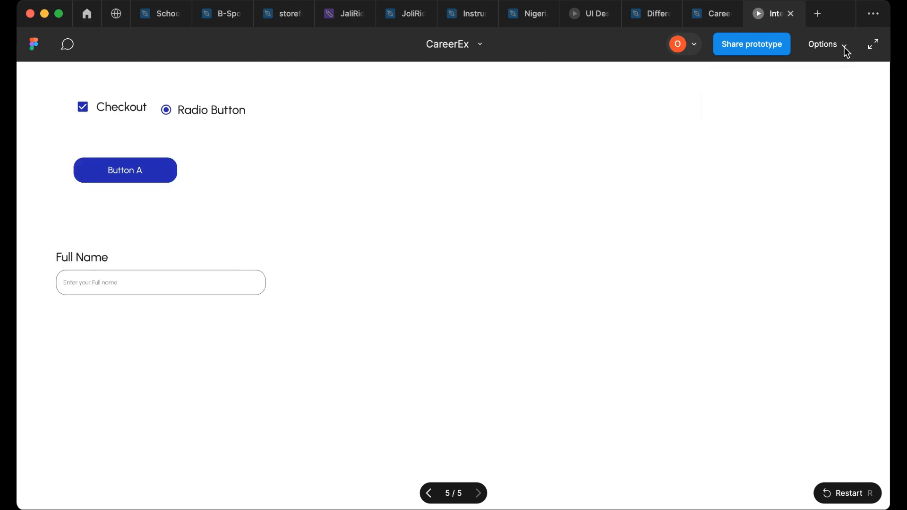
click(848, 53)
click(787, 246)
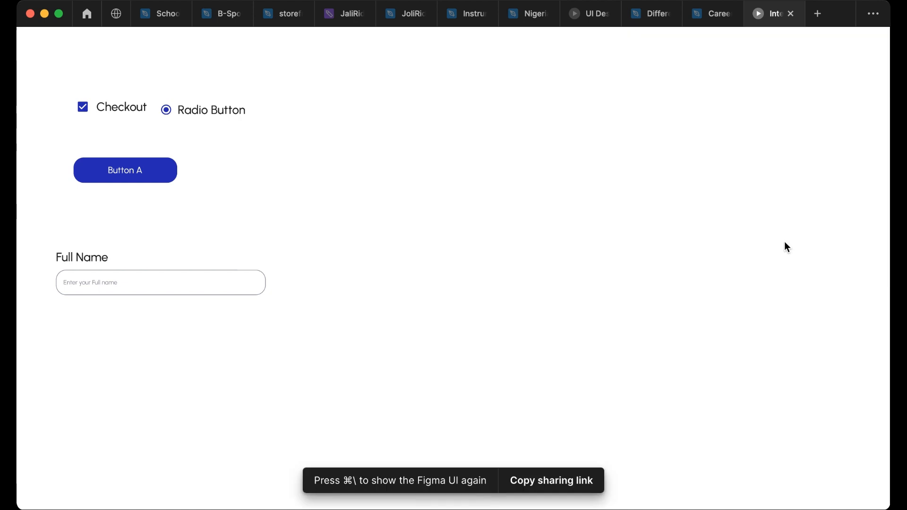
- Test the checkbox, radio button and Full Name input in the full-screen prototype
click(83, 110)
click(167, 112)
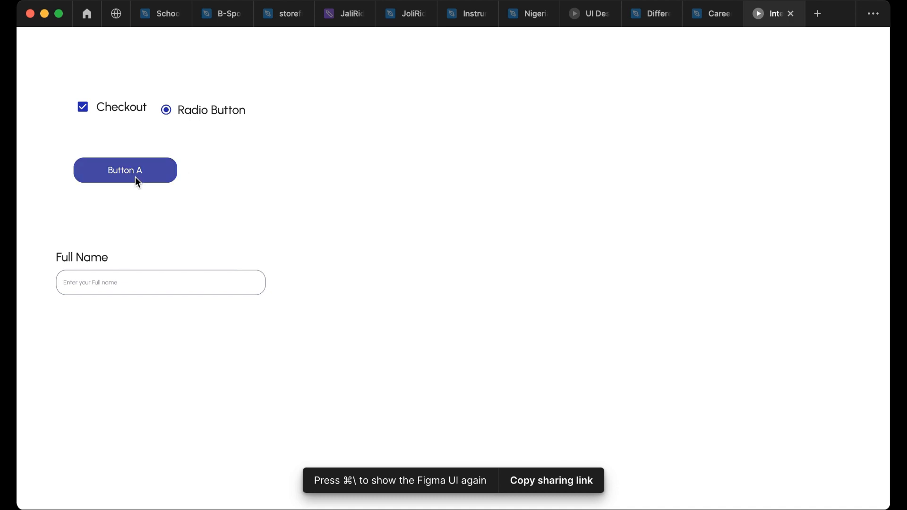
click(74, 284)
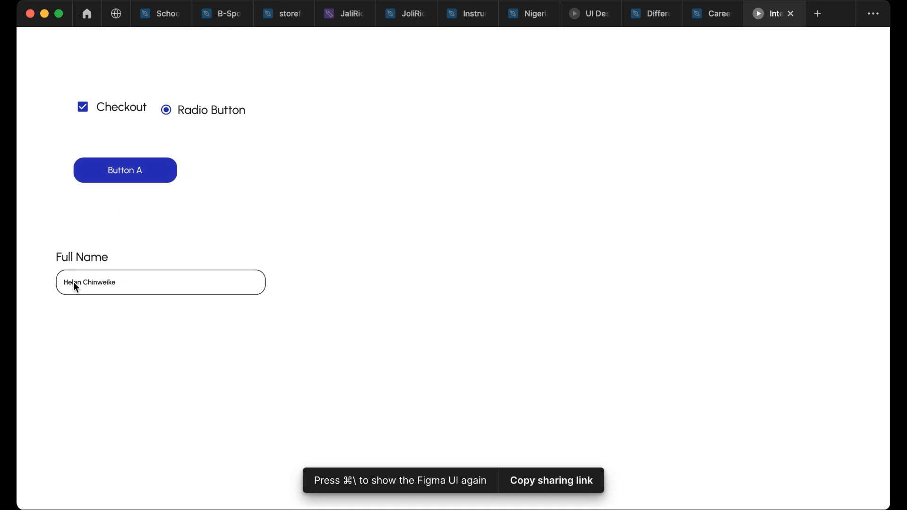
- Leave the prototype, return to the design file and survey all frames on the canvas
click(710, 14)
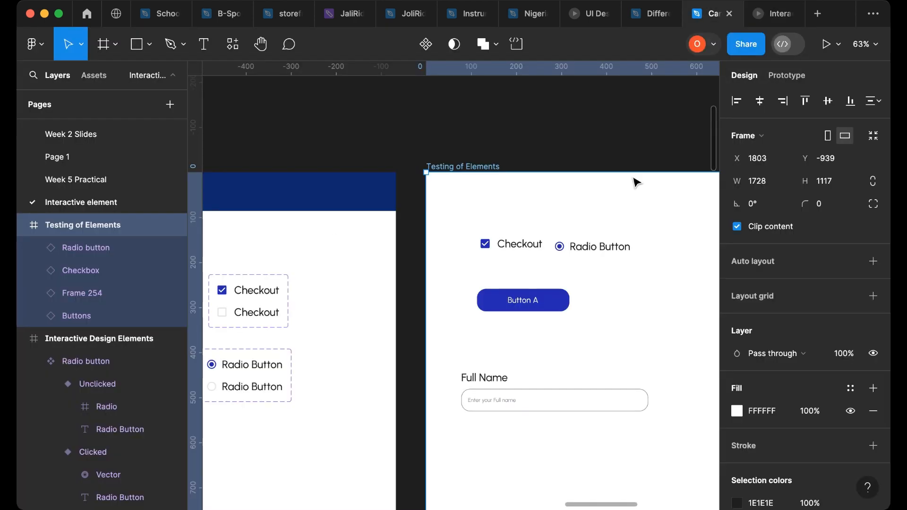
scroll(445, 166, down, 10)
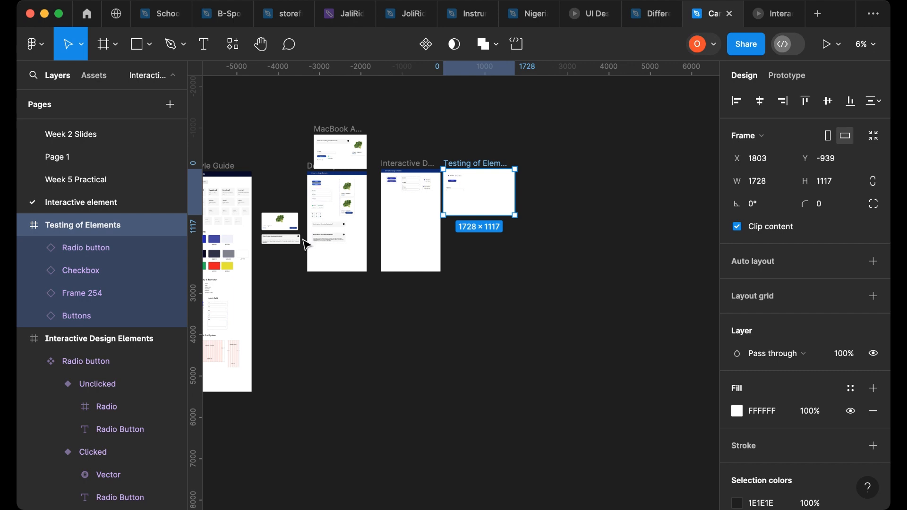
scroll(297, 241, up, 5)
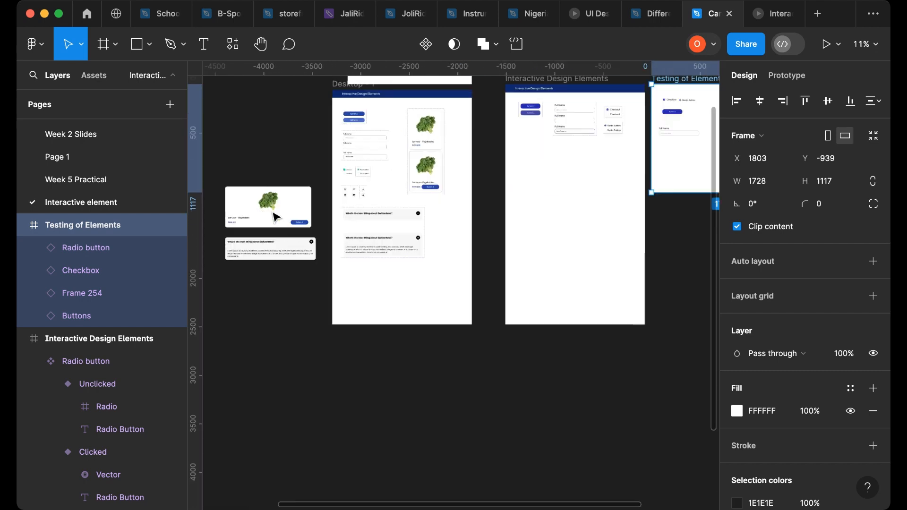
scroll(255, 208, up, 3)
- Select the lettuce product card frame and its image to inspect them
click(241, 215)
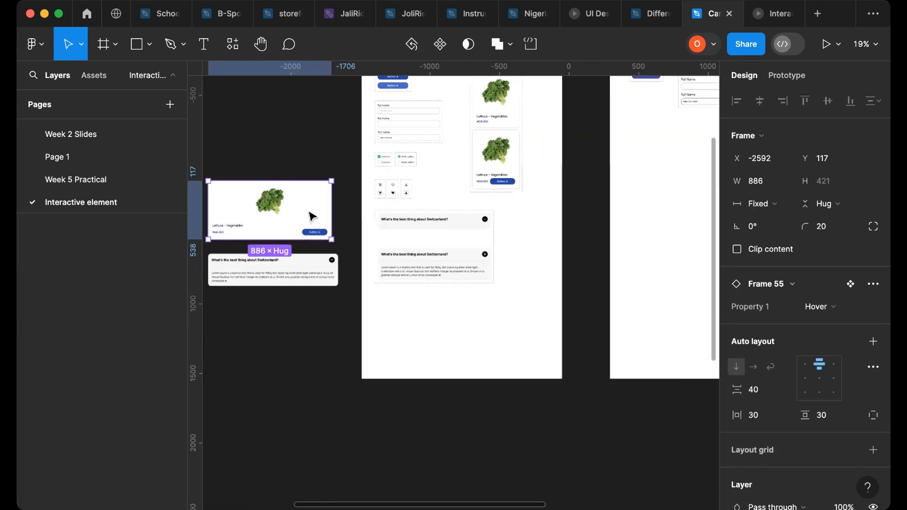
scroll(311, 216, up, 3)
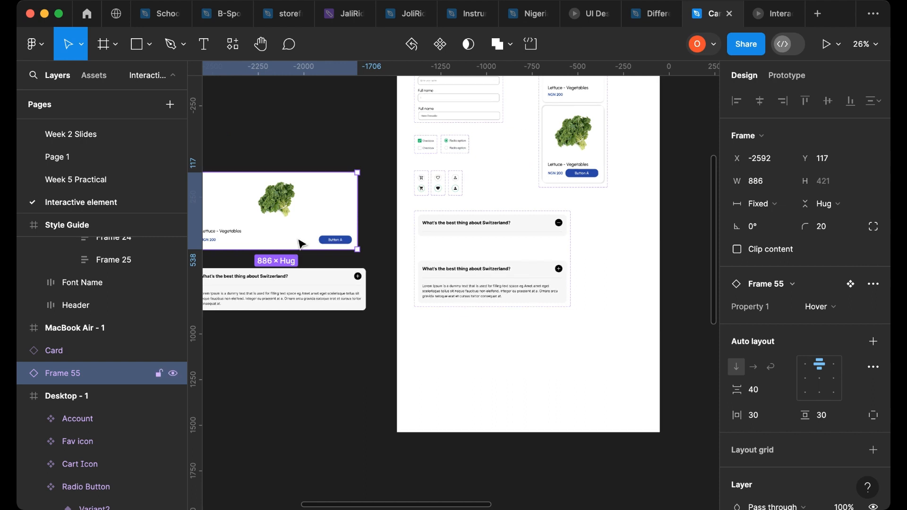
scroll(299, 243, down, 2)
click(284, 221)
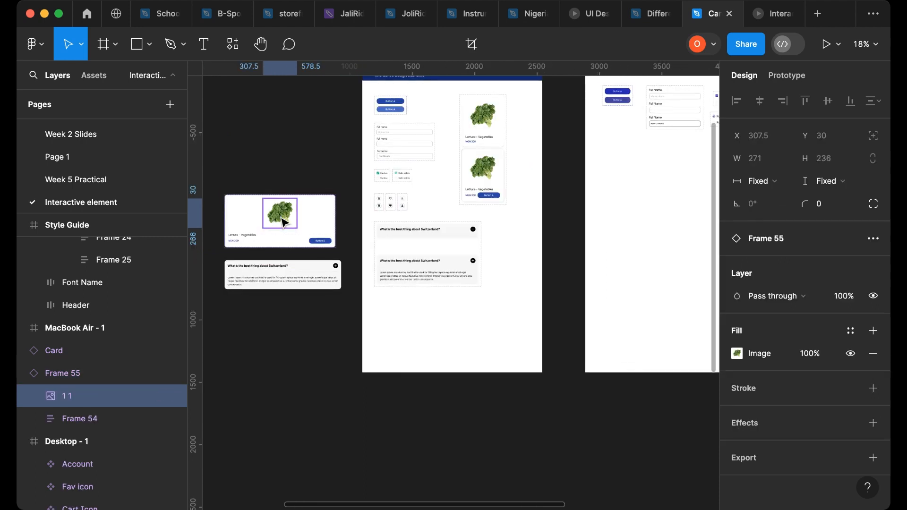
mouse_move(281, 217)
mouse_down()
mouse_move(294, 174)
mouse_move(274, 219)
mouse_up()
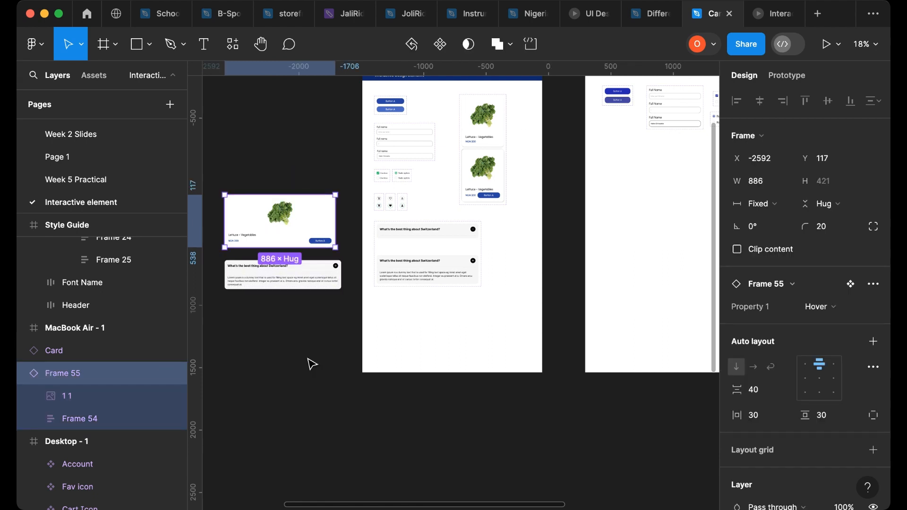
- Bring the Interactive Design Elements frame back into view at a closer zoom
scroll(312, 365, right, 10)
scroll(334, 359, up, 5)
scroll(271, 344, left, 3)
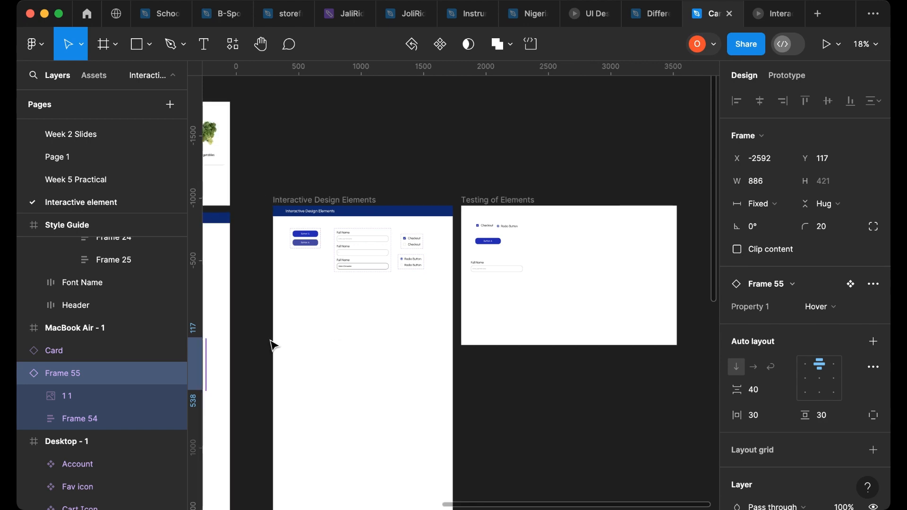
scroll(299, 296, up, 5)
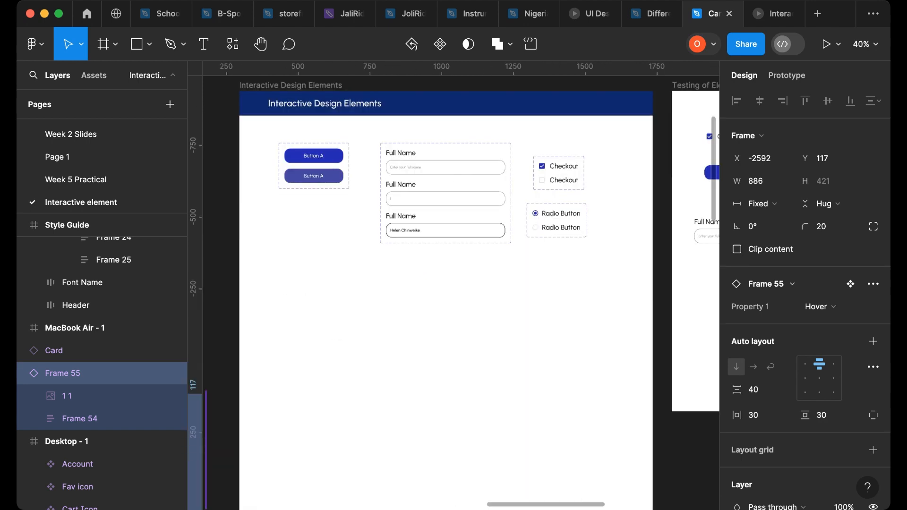
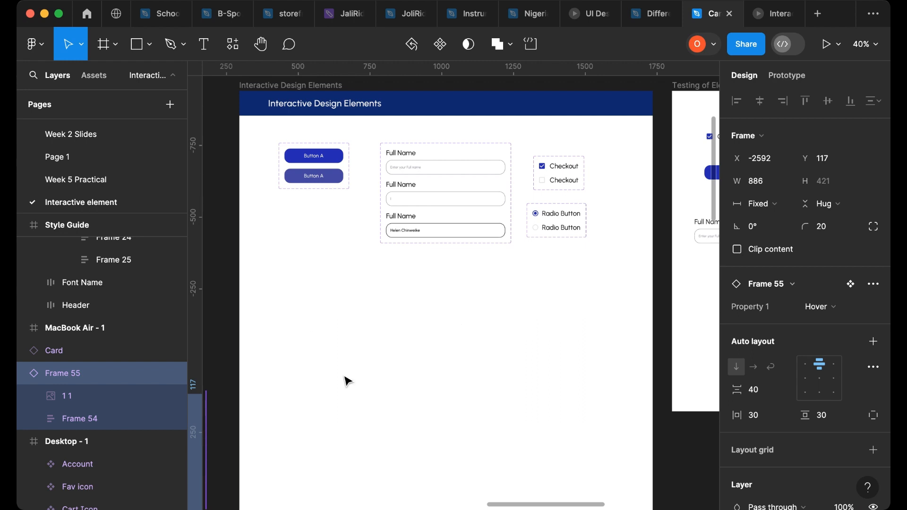
- Paste the black backpack image into the Interactive Design Elements frame and place it below the buttons
key(ctrl+v)
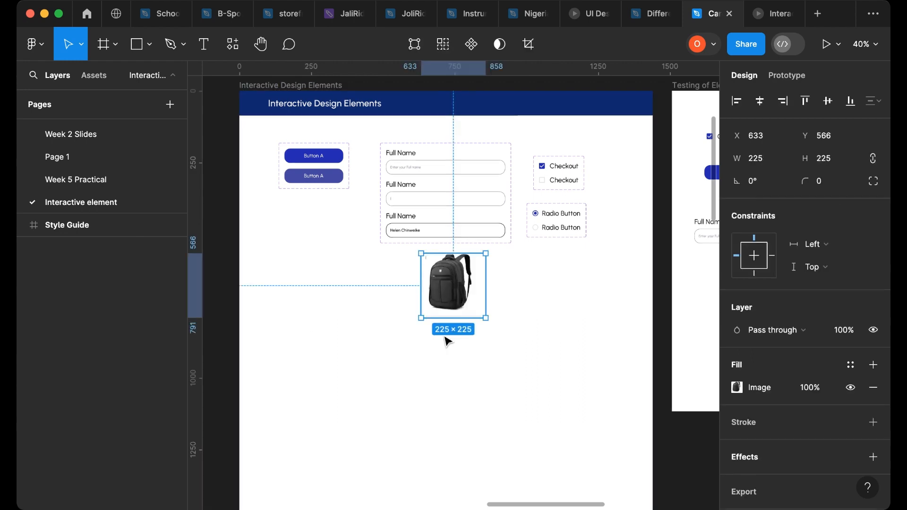
drag(451, 300, 373, 339)
scroll(376, 335, up, 5)
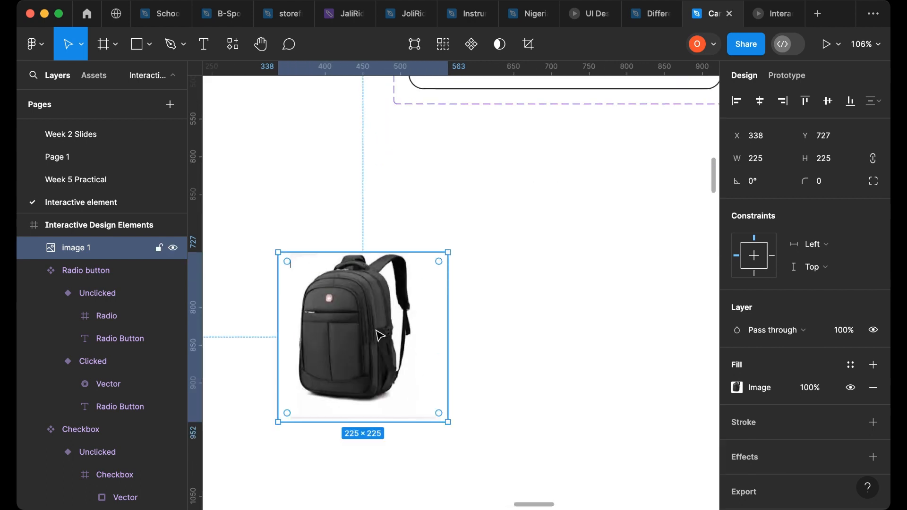
scroll(377, 334, down, 2)
scroll(377, 332, up, 1)
scroll(375, 330, up, 1)
scroll(410, 367, down, 5)
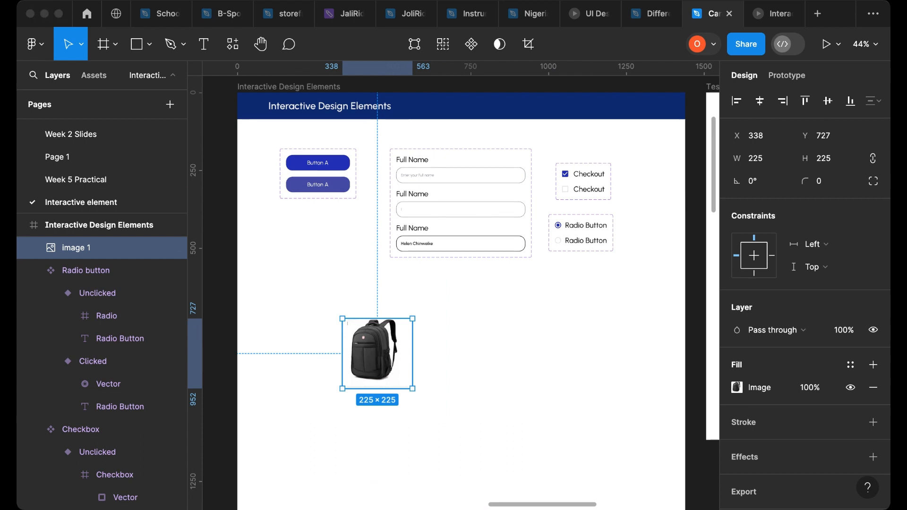
- Paste a pink panda backpack image and move it onto the canvas below the Testing of Elements frame
key(super+Tab)
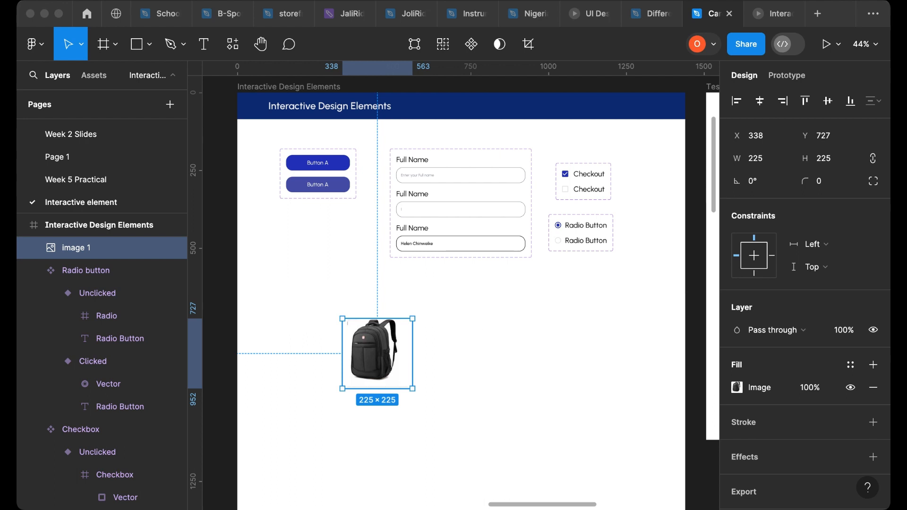
click(531, 394)
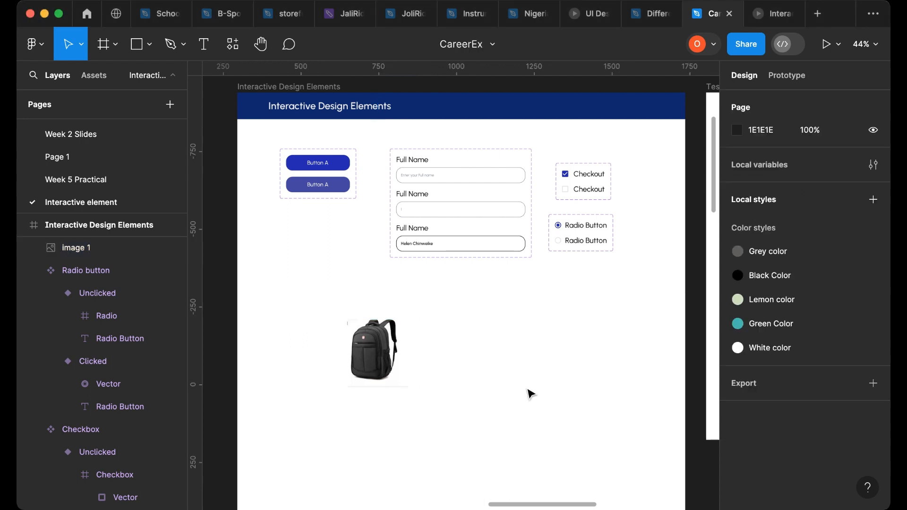
key(super+v)
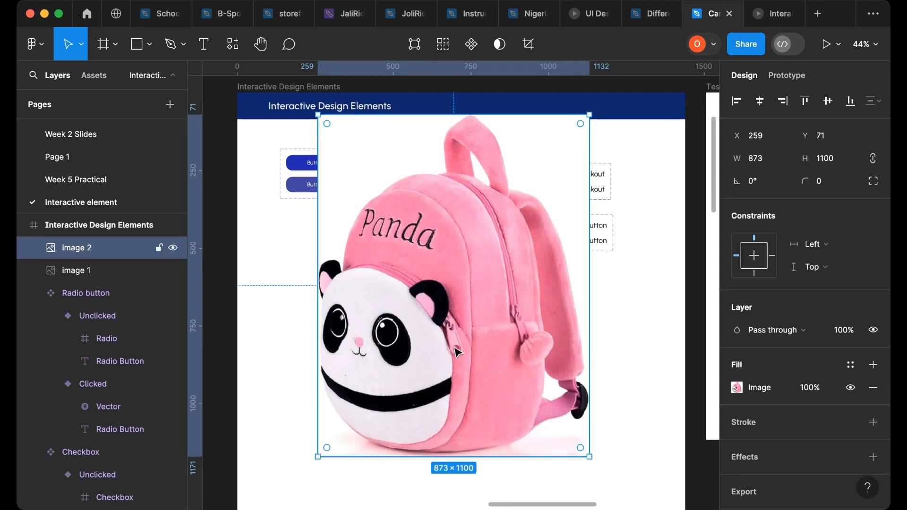
scroll(473, 345, down, 5)
drag(472, 345, 611, 454)
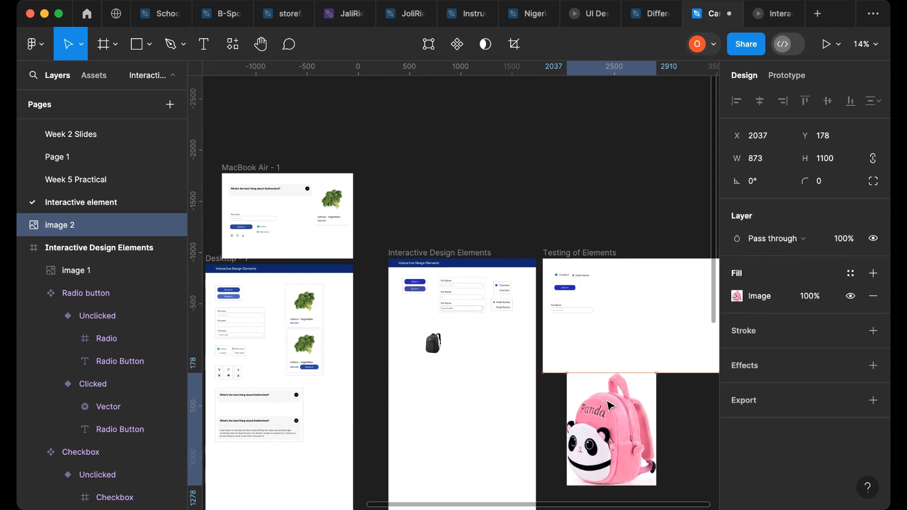
scroll(611, 407, down, 2)
drag(610, 415, 614, 426)
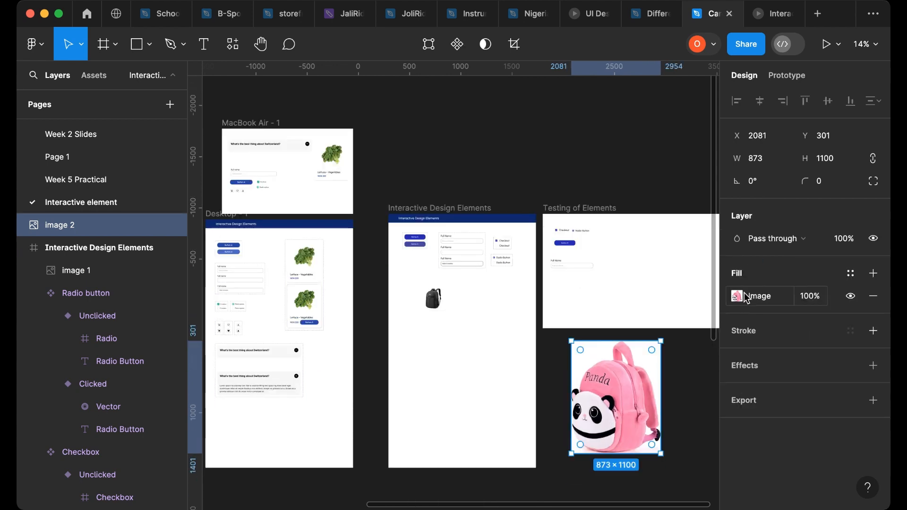
- Resize the panda backpack image to 250 wide with proportions constrained
click(773, 167)
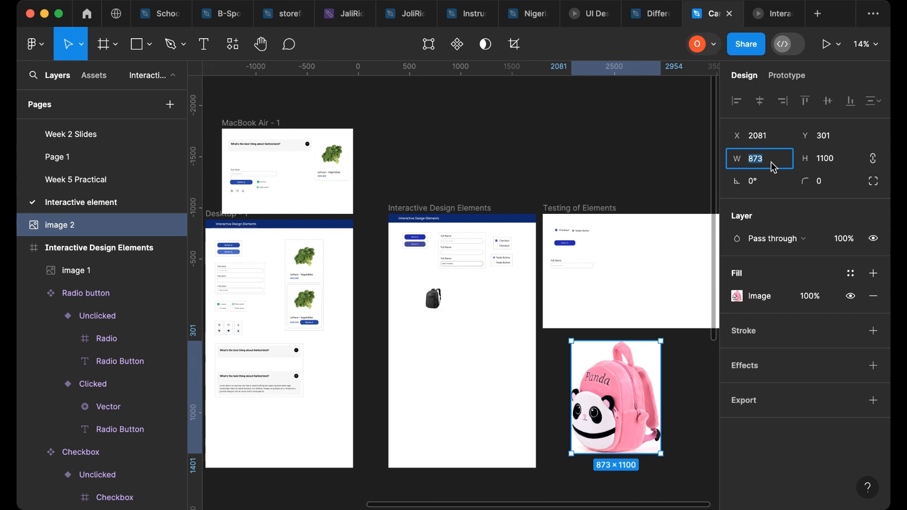
text(250)
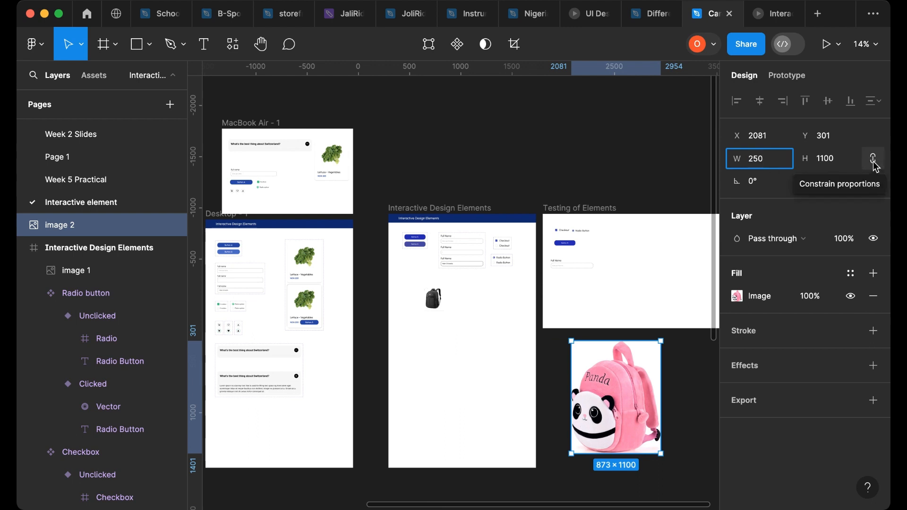
click(875, 165)
- Move the panda backpack image into the Interactive Design Elements frame beside the black backpack
scroll(567, 373, up, 3)
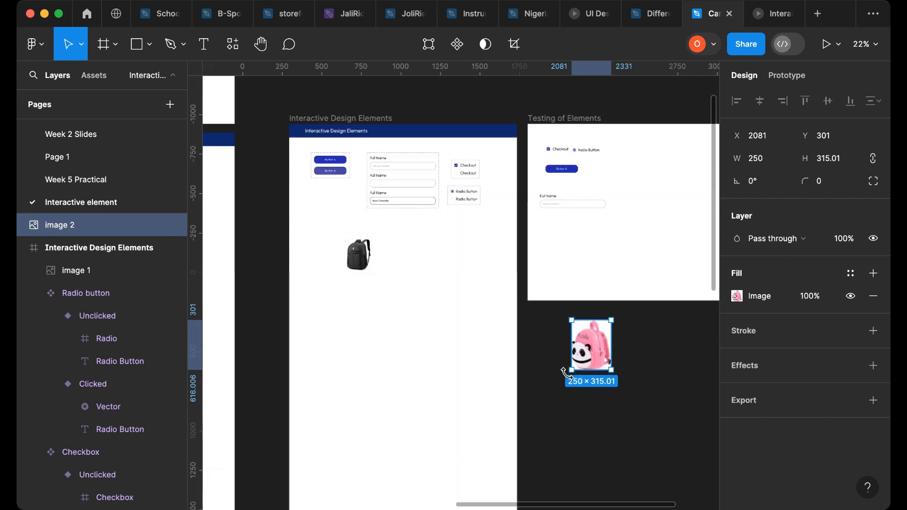
scroll(566, 374, up, 3)
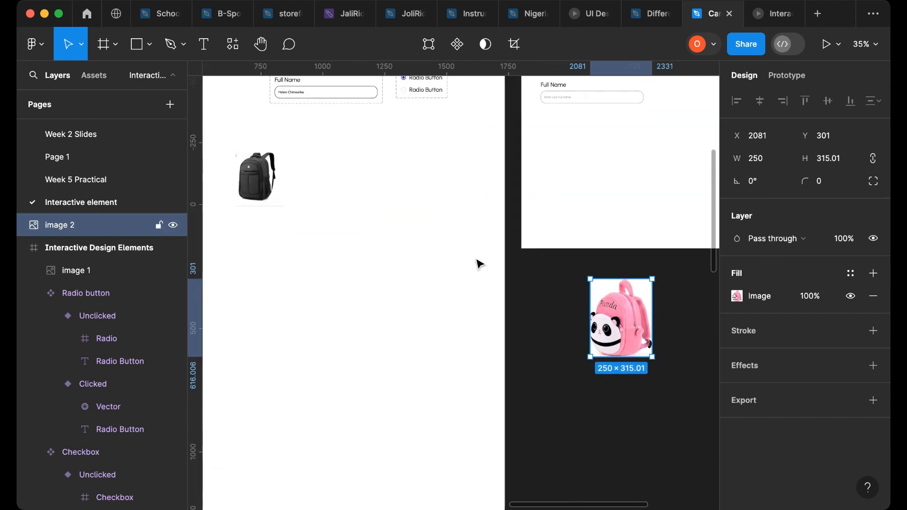
drag(632, 311, 383, 193)
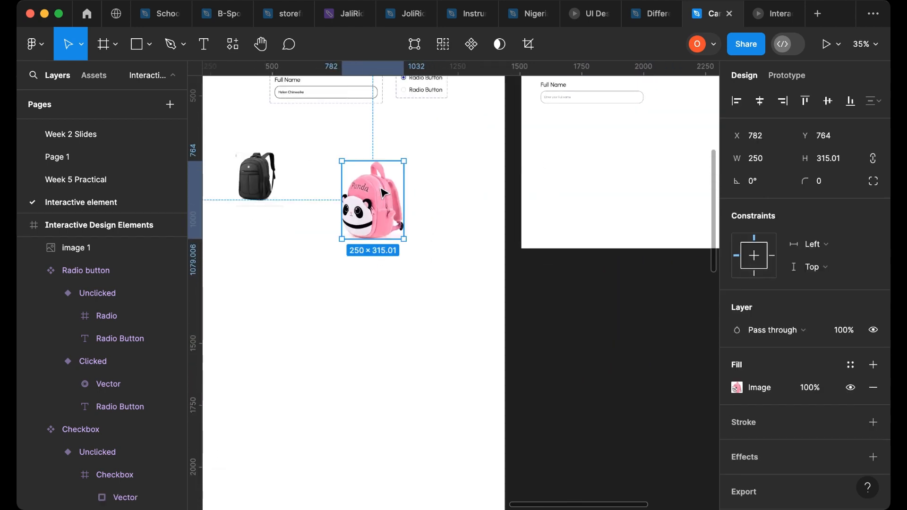
- Delete the black backpack image from the frame
scroll(364, 189, up, 3)
click(220, 181)
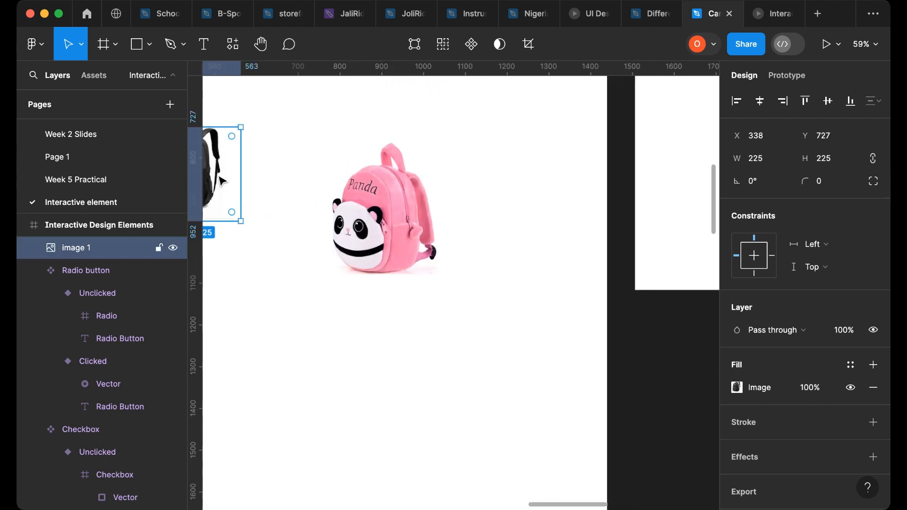
key(Delete)
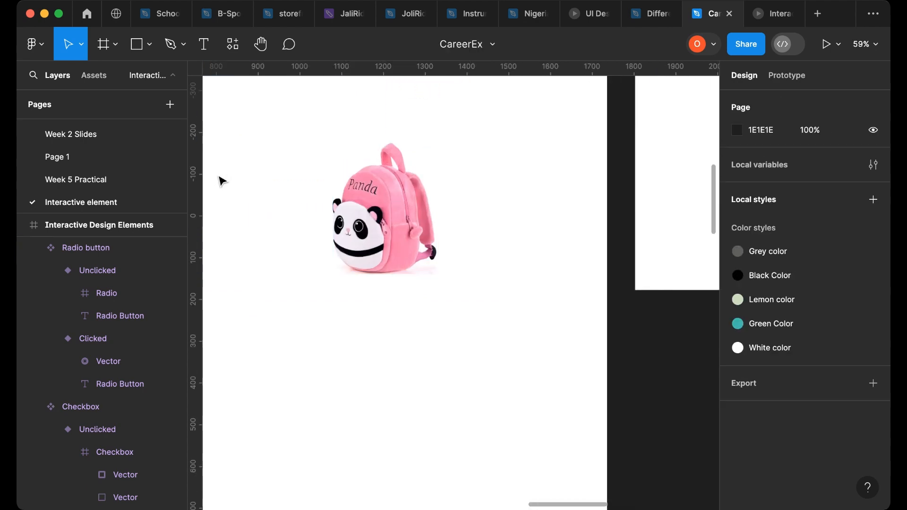
- Reposition the panda backpack image below the buttons in the Interactive Design Elements frame
click(387, 207)
scroll(378, 222, down, 5)
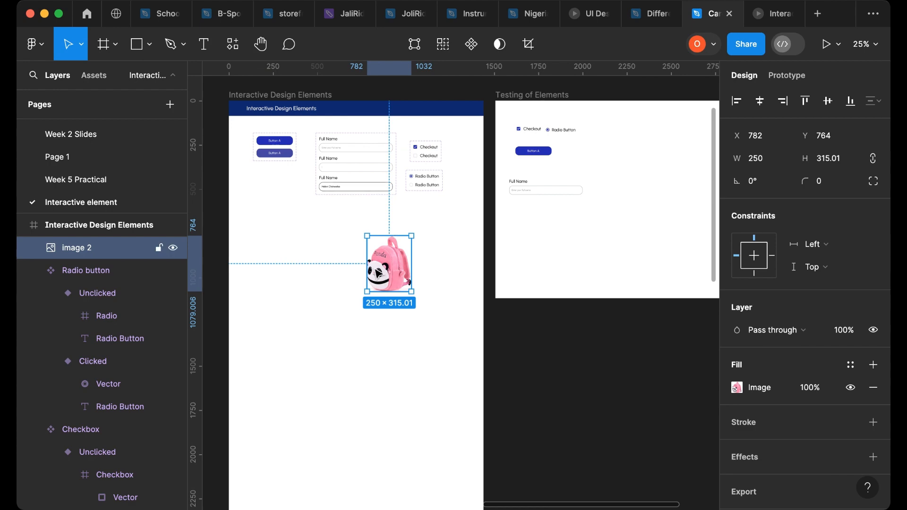
drag(379, 274, 312, 264)
- Narrow the lettuce product card component to about 695 px wide
scroll(286, 282, left, 2)
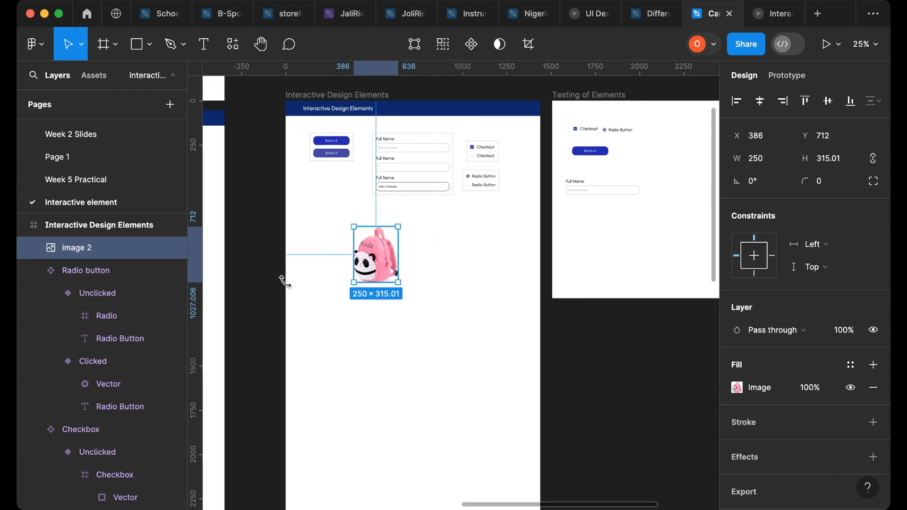
scroll(285, 282, left, 10)
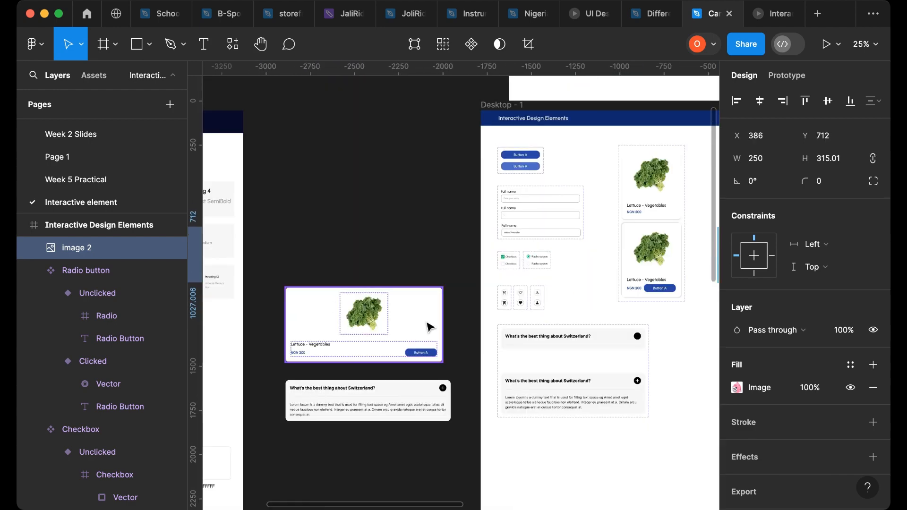
click(430, 328)
drag(444, 318, 410, 323)
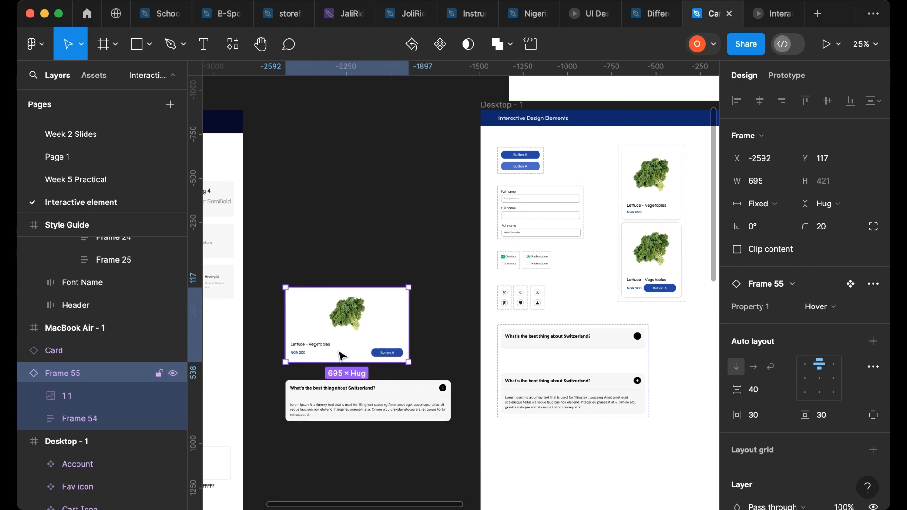
- Nudge the panda backpack image slightly within the Interactive Design Elements frame
scroll(389, 350, right, 5)
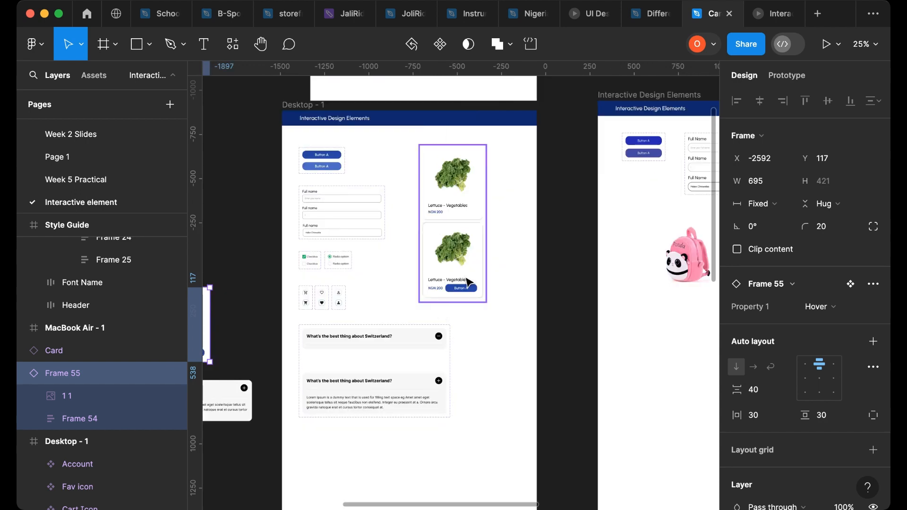
click(458, 209)
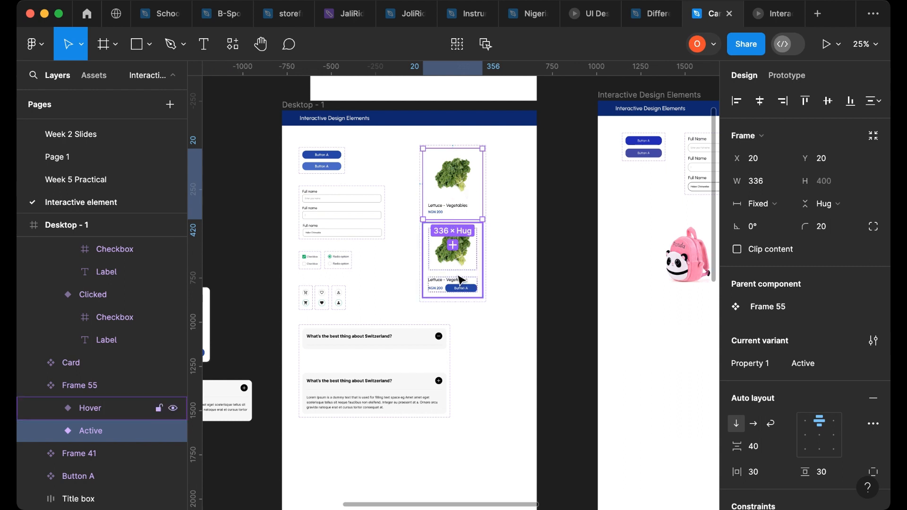
click(671, 261)
drag(672, 264, 668, 265)
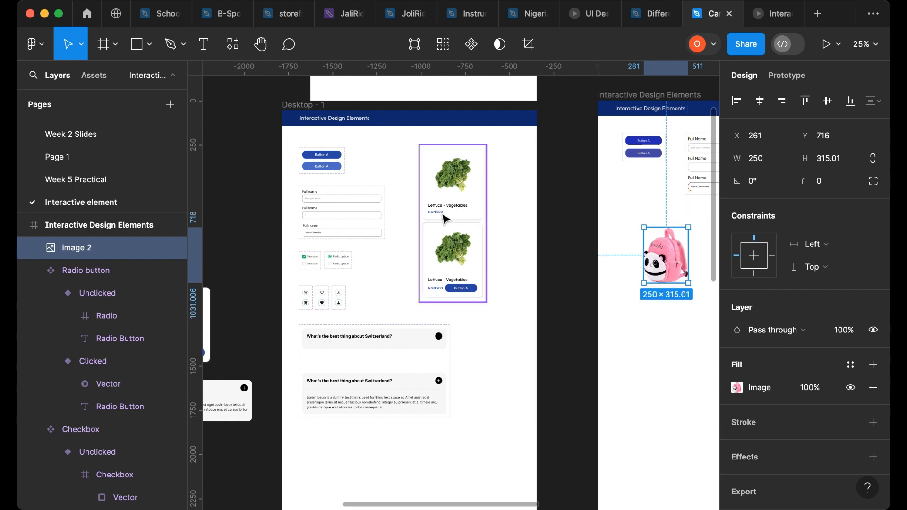
- Drag a copy of the Heading 6 text from the Style Guide out onto the empty canvas
scroll(519, 307, down, 3)
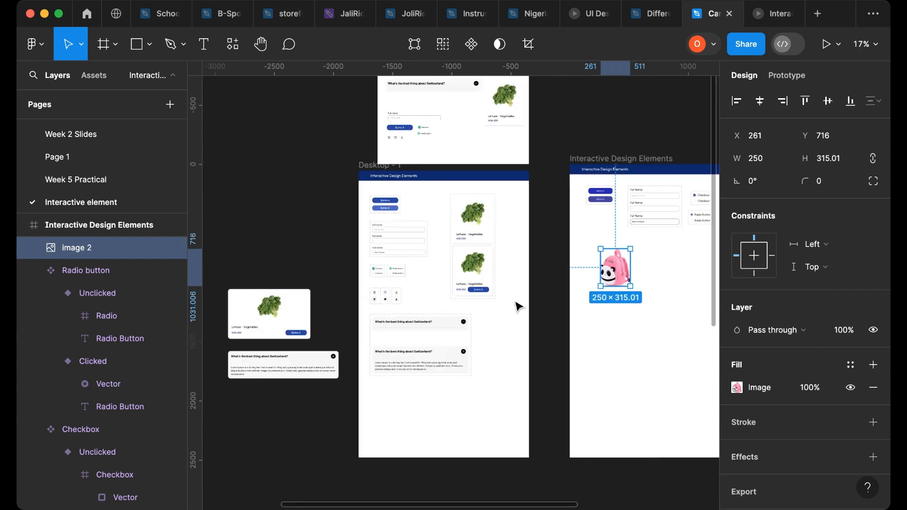
scroll(518, 308, down, 2)
scroll(314, 293, left, 5)
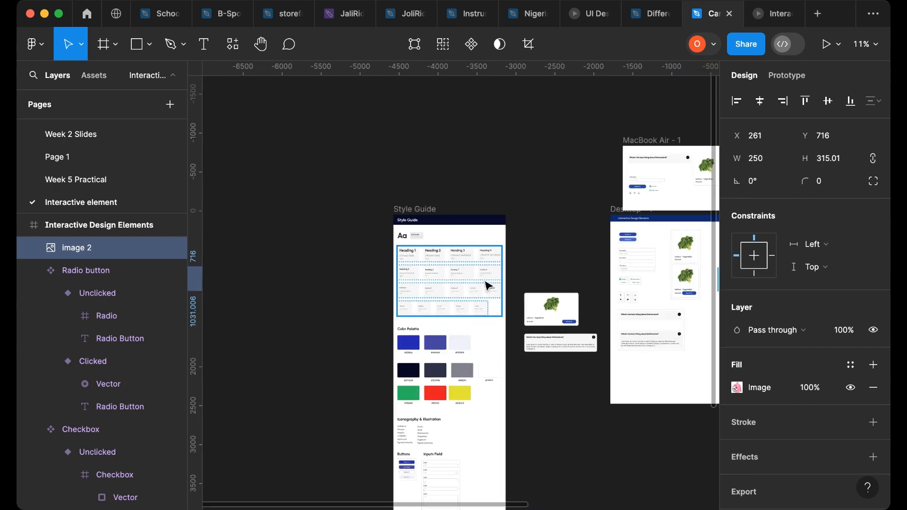
scroll(488, 286, up, 5)
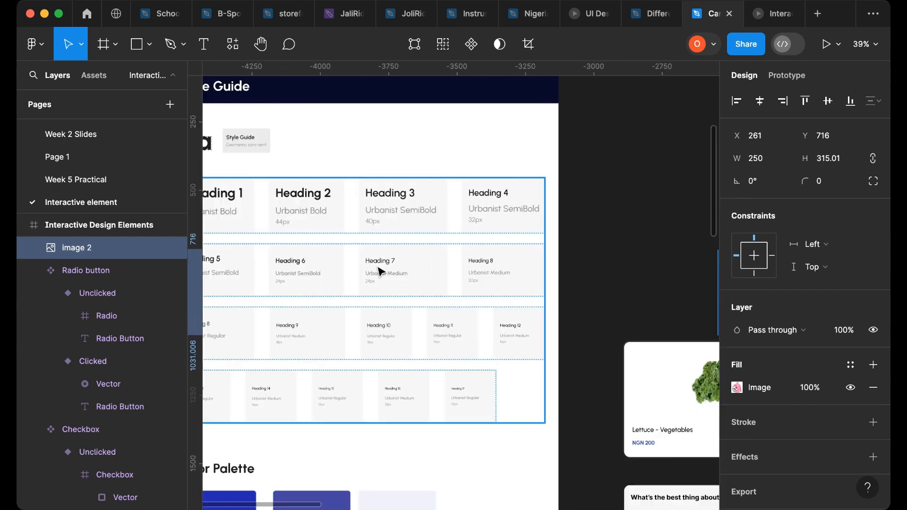
click(384, 266)
click(297, 263)
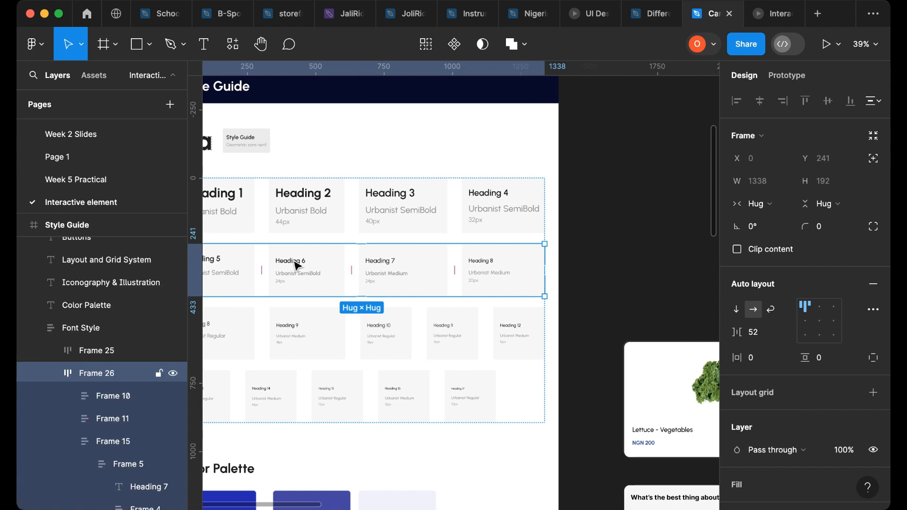
double_click(297, 266)
double_click(298, 266)
double_click(299, 267)
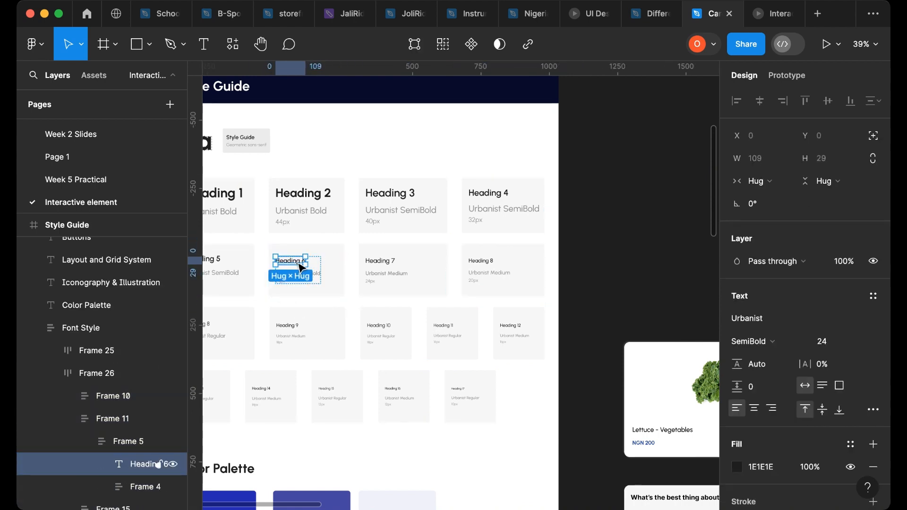
drag(301, 268, 601, 262)
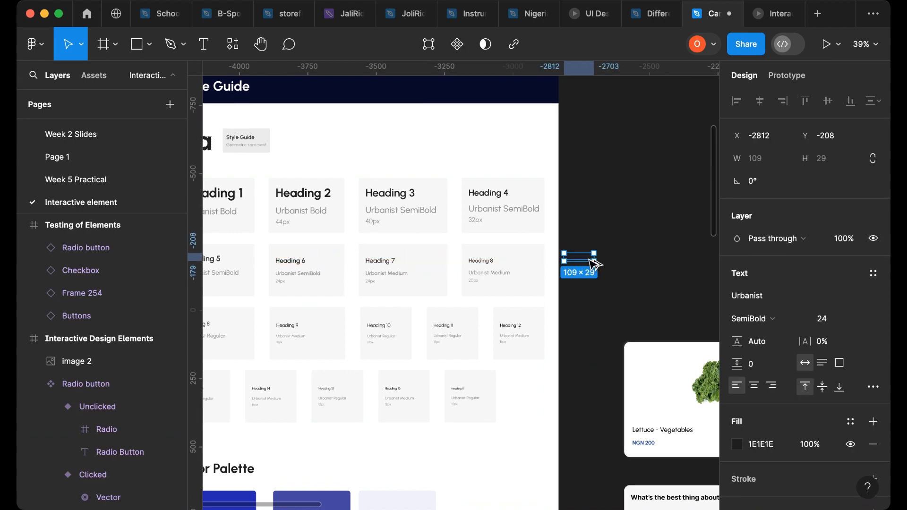
- Drag a copy of the Heading 8 text from the Style Guide onto the canvas below the Heading 6 copy
scroll(420, 322, left, 3)
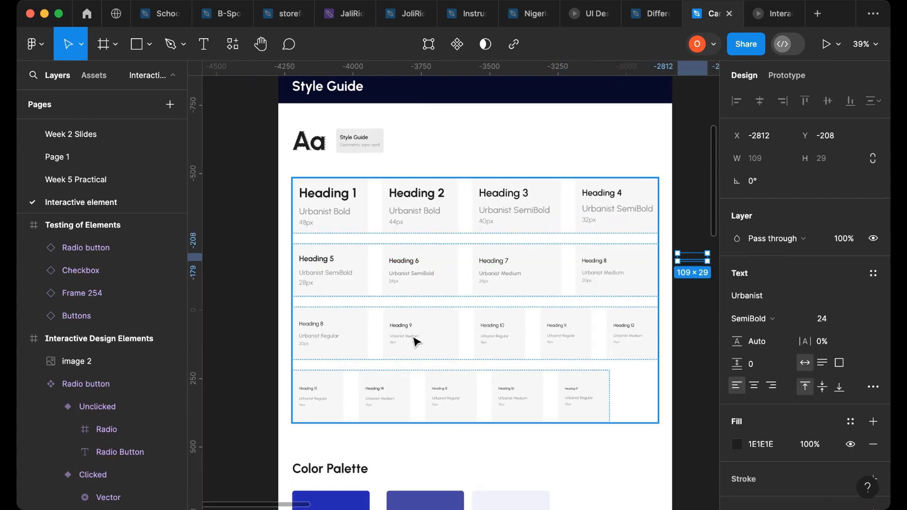
scroll(414, 333, up, 5)
click(406, 326)
click(405, 325)
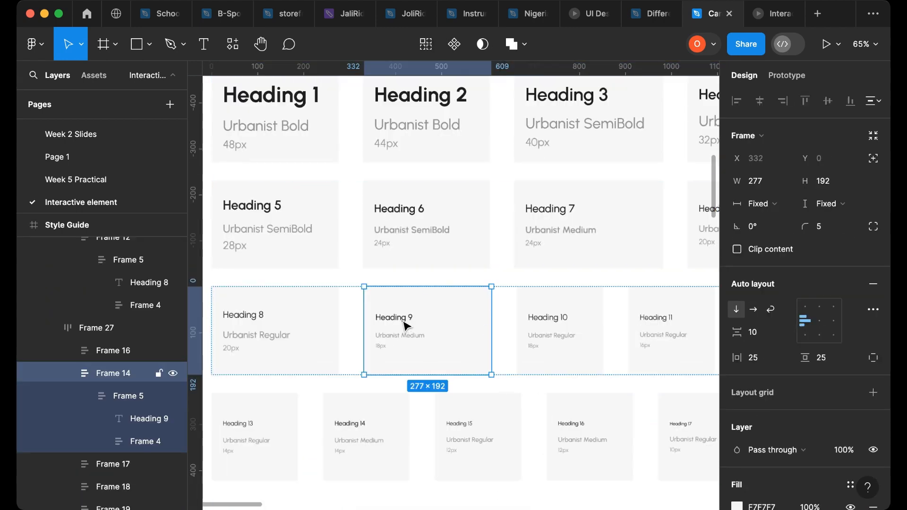
scroll(308, 324, down, 2)
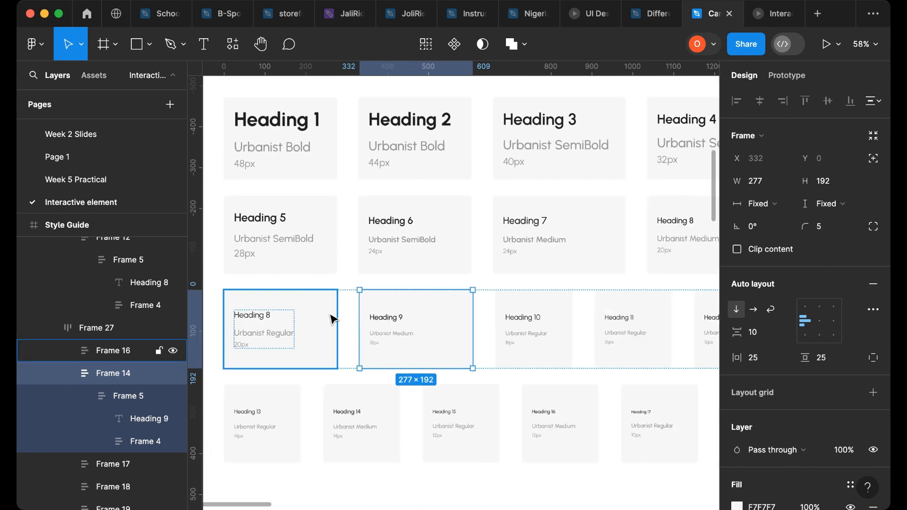
click(392, 324)
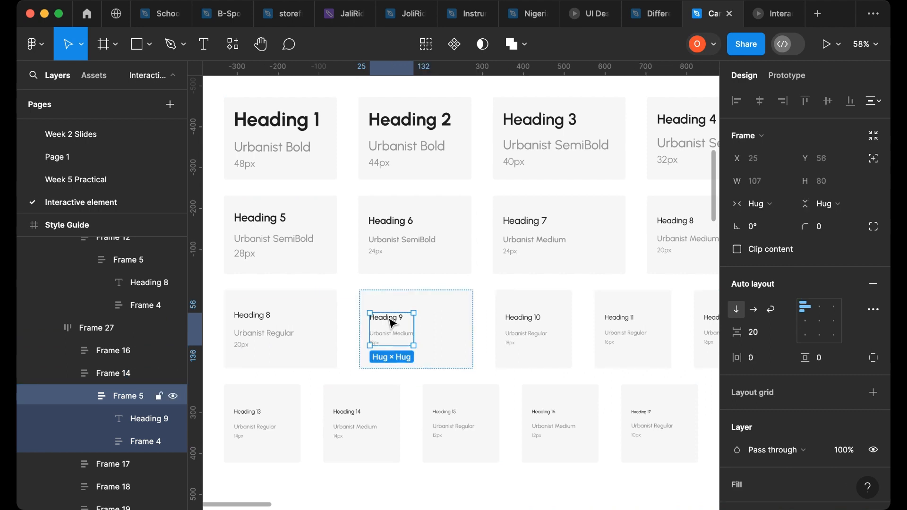
scroll(571, 264, right, 5)
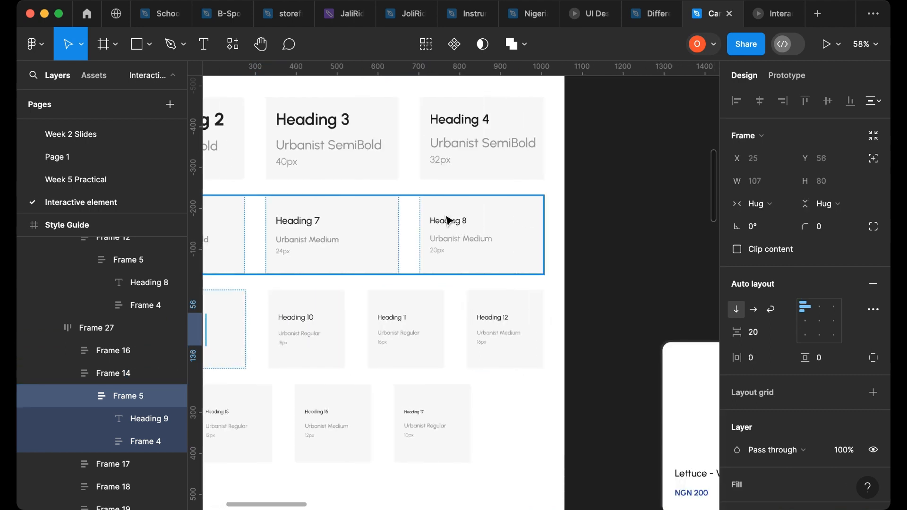
click(462, 222)
click(462, 225)
click(457, 227)
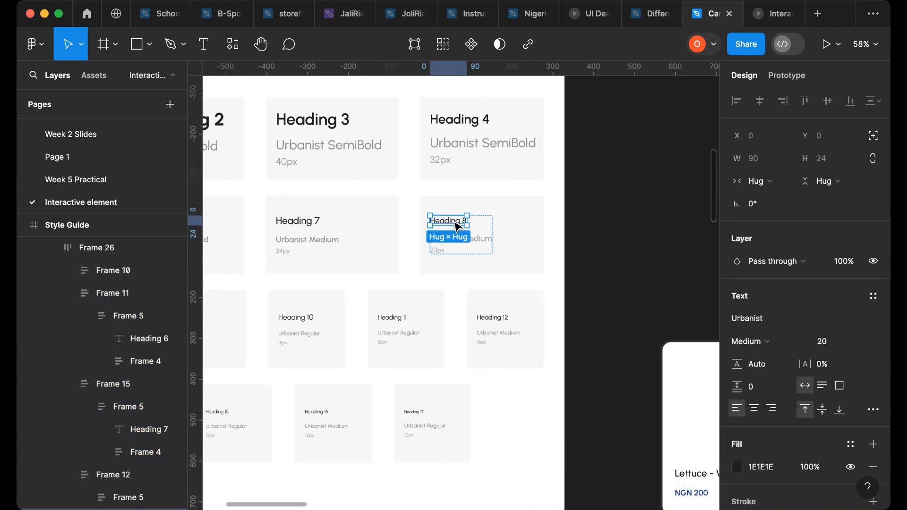
drag(458, 227, 654, 279)
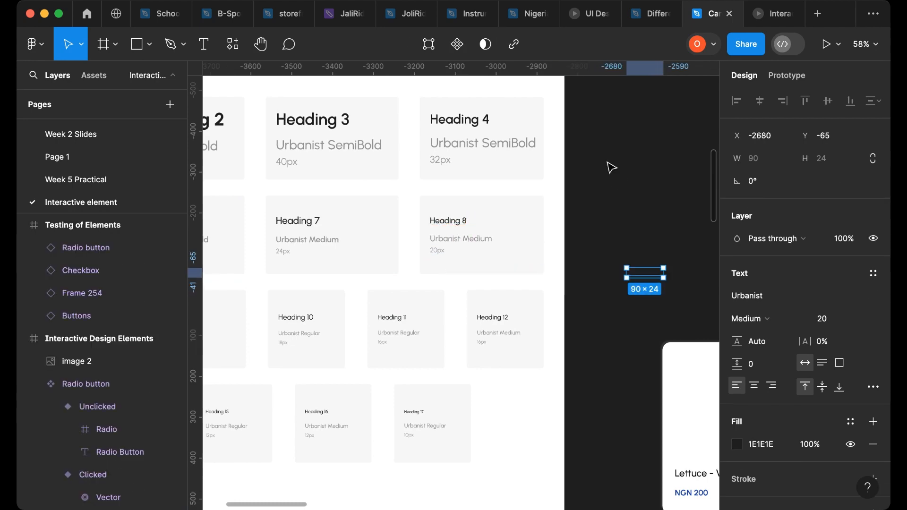
- Select the copied Heading 6 and Heading 8 texts together and shift them slightly
drag(603, 159, 686, 301)
drag(673, 293, 673, 293)
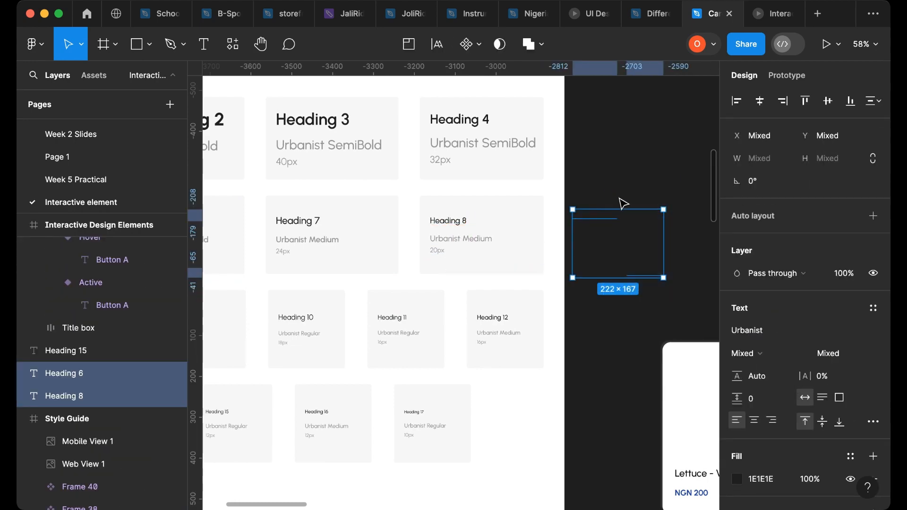
scroll(619, 202, down, 5)
drag(603, 214, 640, 265)
scroll(334, 285, left, 6)
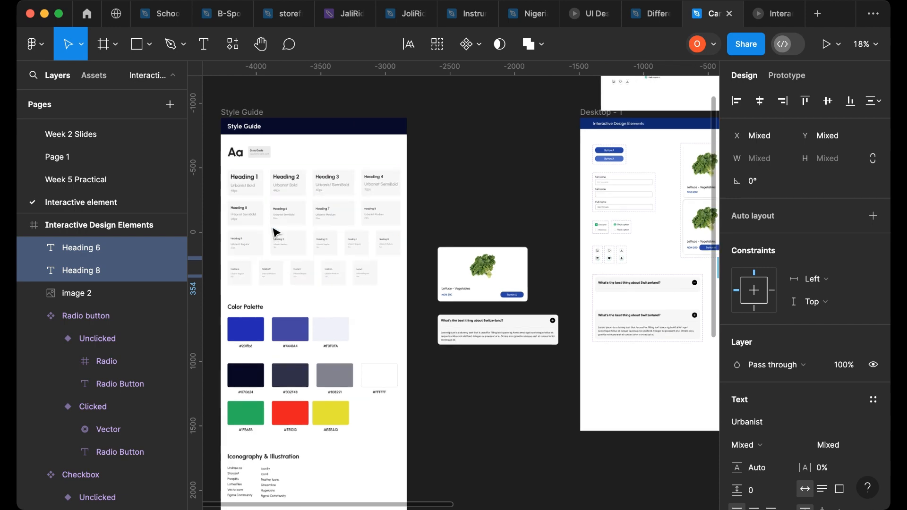
- Drag a copy of the Heading 5 text from the Style Guide out onto the canvas
scroll(279, 231, up, 6)
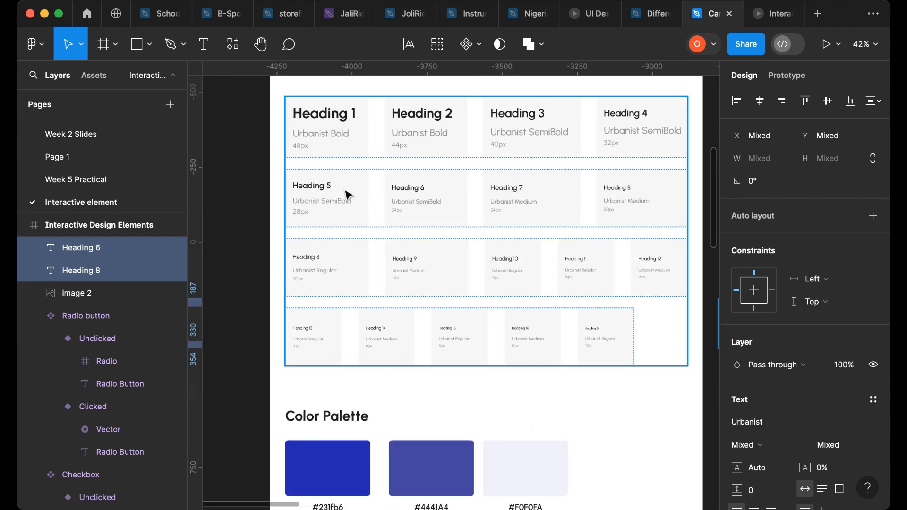
click(325, 189)
click(321, 185)
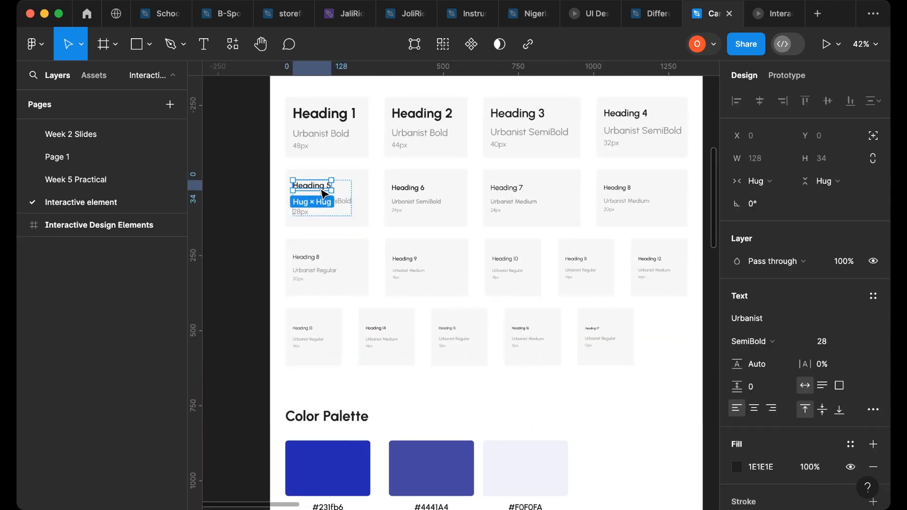
drag(322, 191, 257, 211)
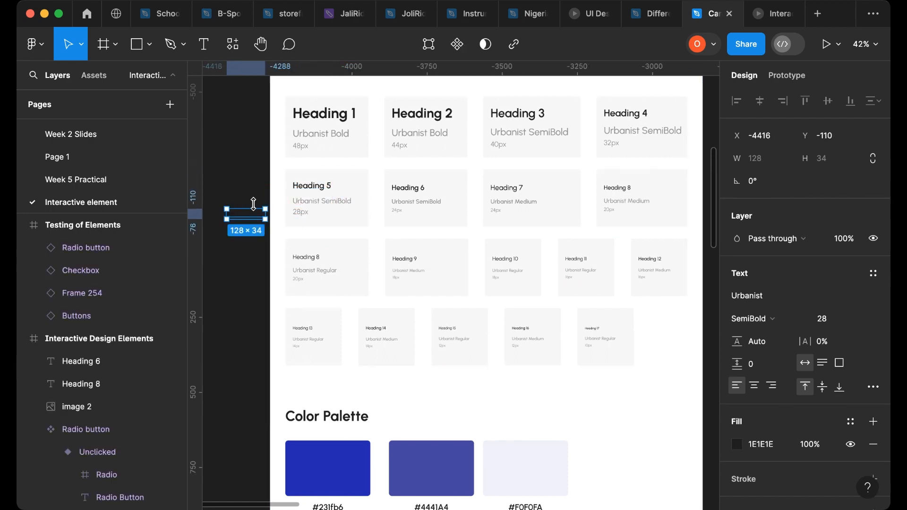
- Delete the Heading 5 copy and undo the deletion
key(Delete)
scroll(364, 269, down, 5)
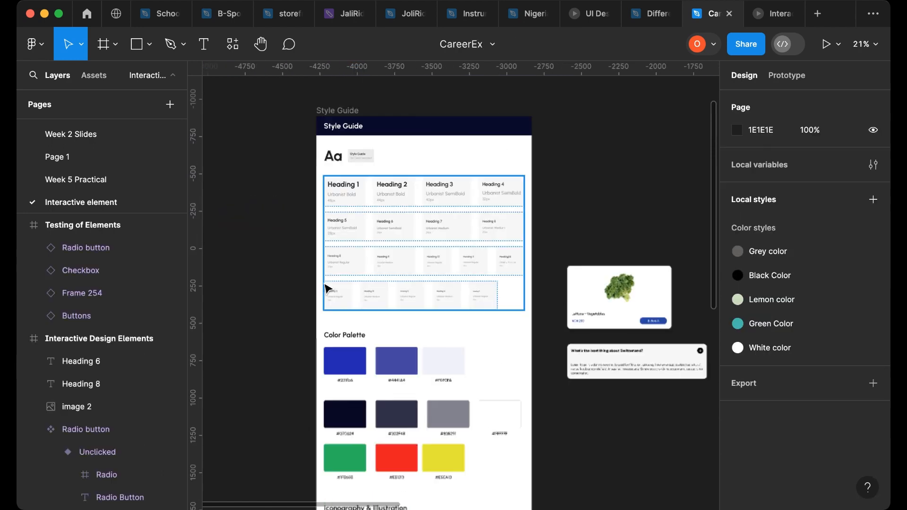
scroll(450, 269, right, 10)
scroll(614, 298, up, 5)
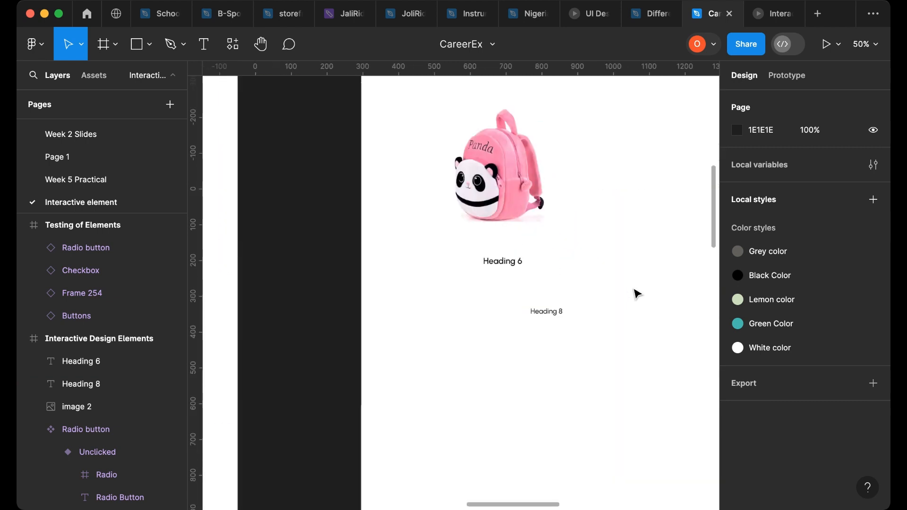
key(super+z)
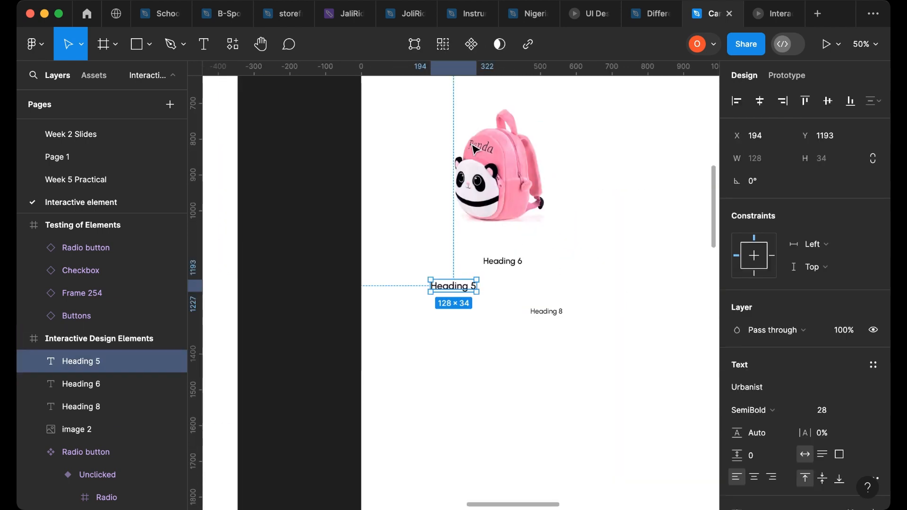
- Nudge the panda backpack image slightly to the right
click(525, 168)
drag(525, 167, 552, 160)
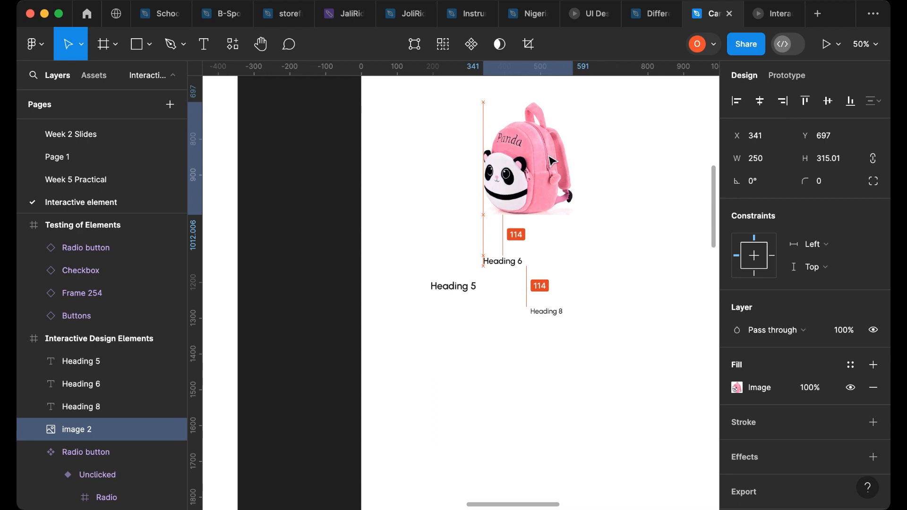
- Replace the Heading 5 copy's text with NGN 10,000 and align it under the backpack image's left edge
click(454, 286)
double_click(452, 284)
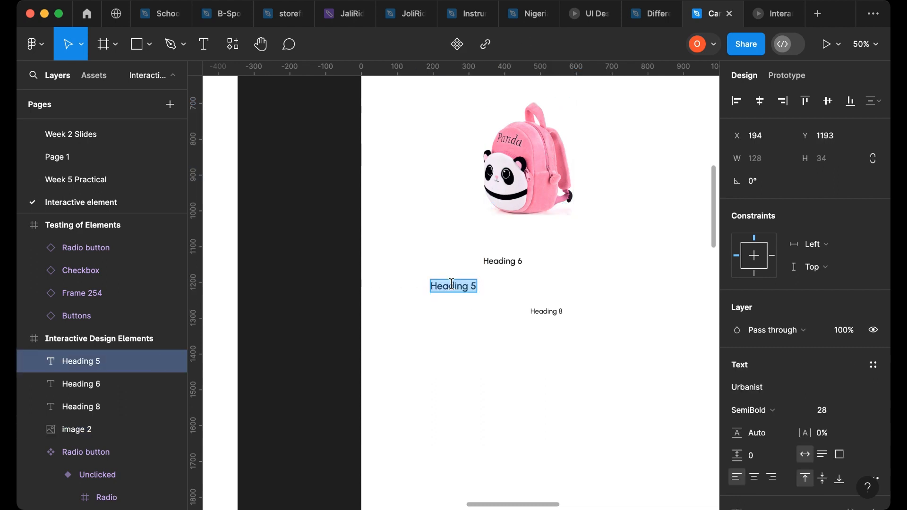
text(NGN)
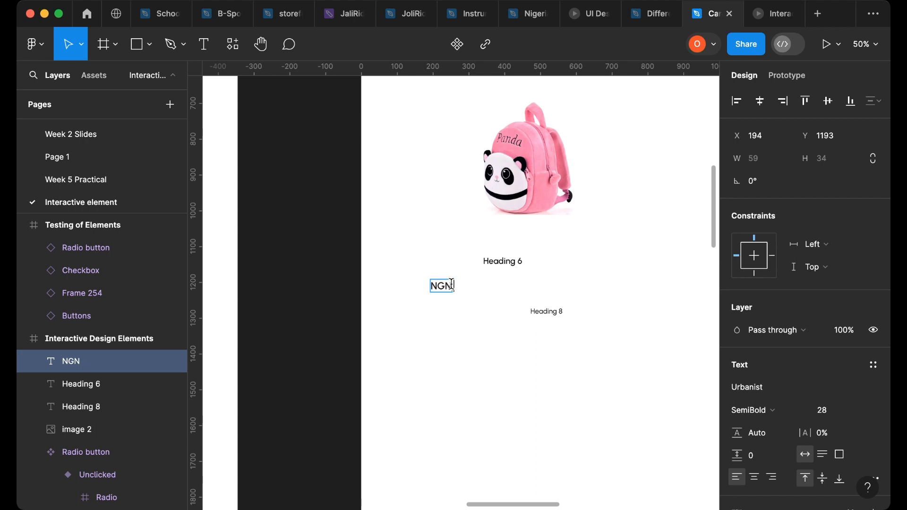
text( 10,000)
key(Escape)
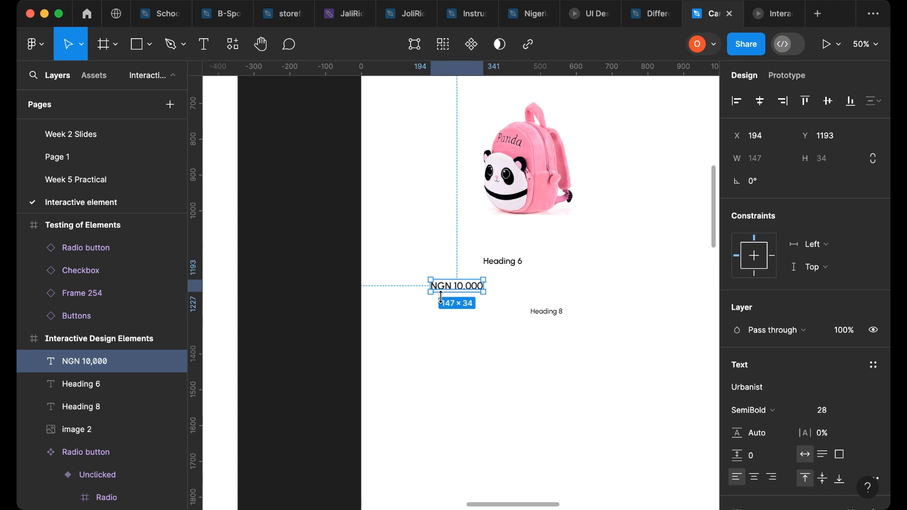
mouse_move(469, 290)
mouse_down()
mouse_move(571, 284)
mouse_move(577, 291)
mouse_move(465, 298)
mouse_up()
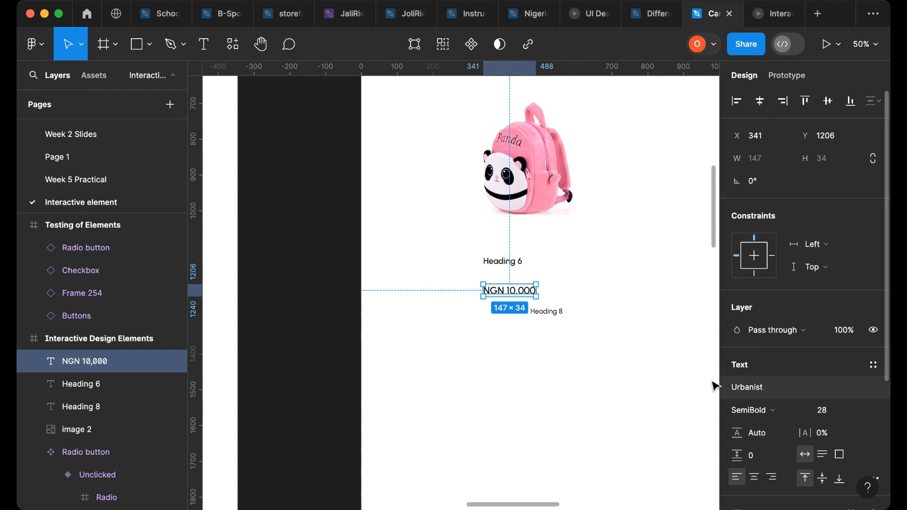
click(504, 266)
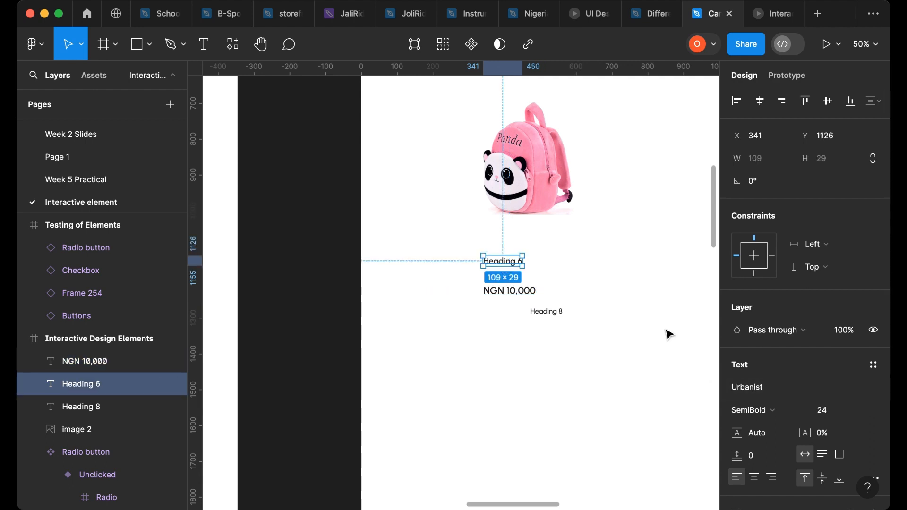
key(Delete)
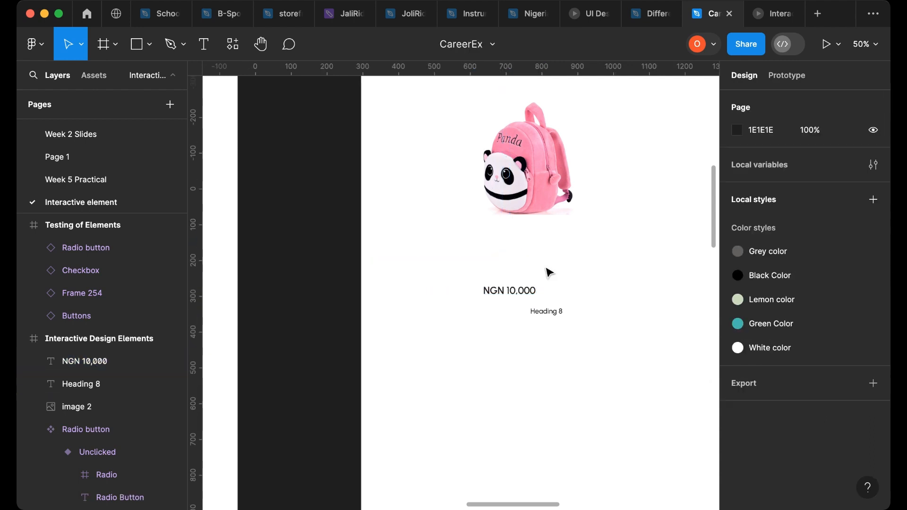
click(544, 318)
drag(545, 318, 499, 271)
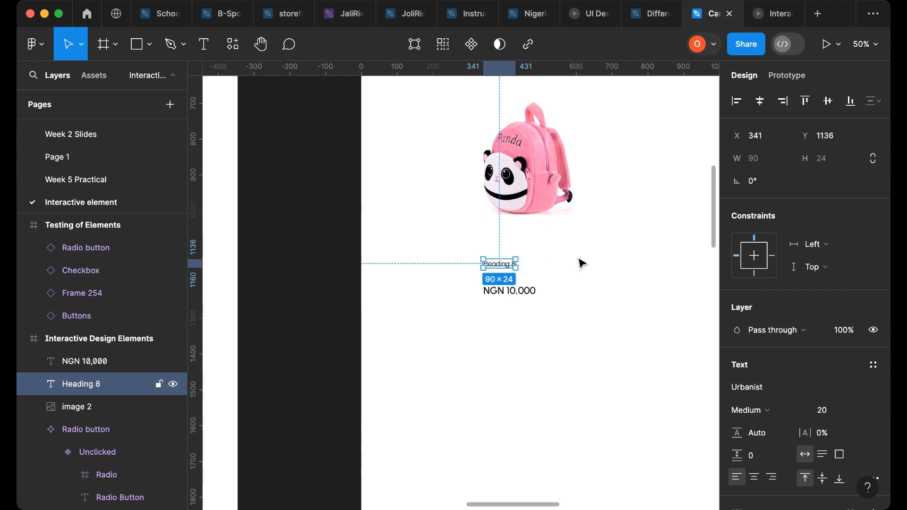
scroll(532, 288, down, 5)
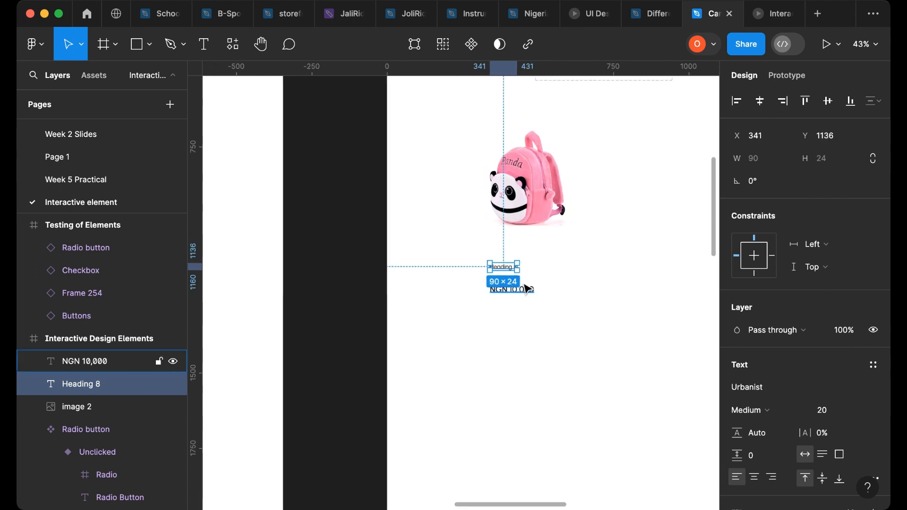
key(Delete)
- Undo the last three changes to restore the Heading 6 and Heading 8 copies
scroll(525, 289, left, 15)
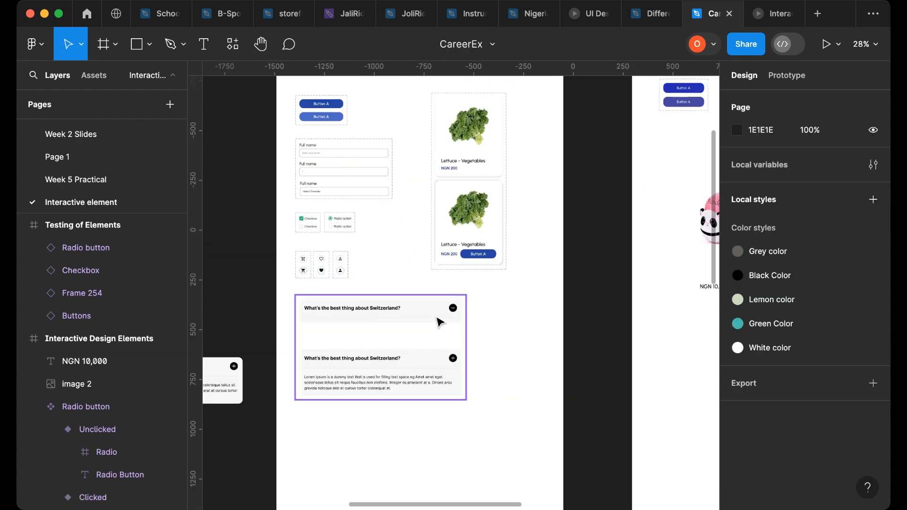
scroll(529, 259, right, 15)
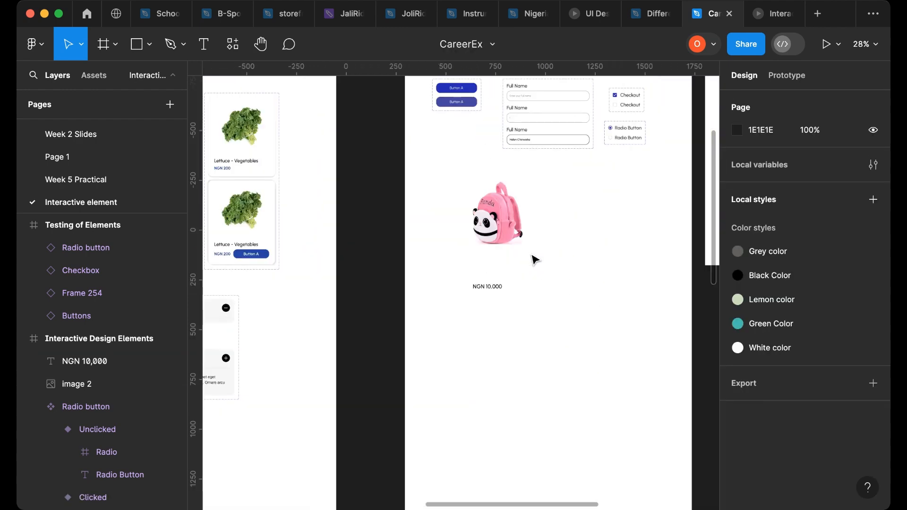
scroll(491, 264, up, 5)
key(ctrl+z)
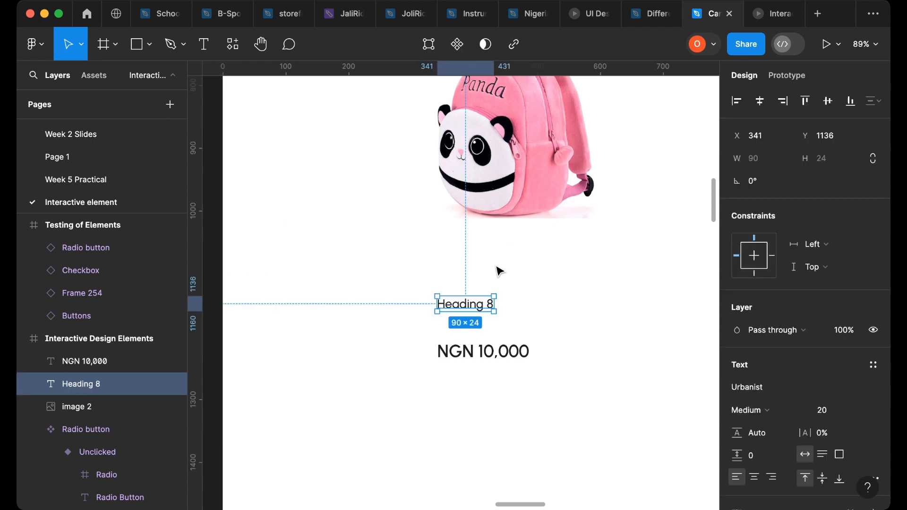
key(ctrl+z)
click(500, 271)
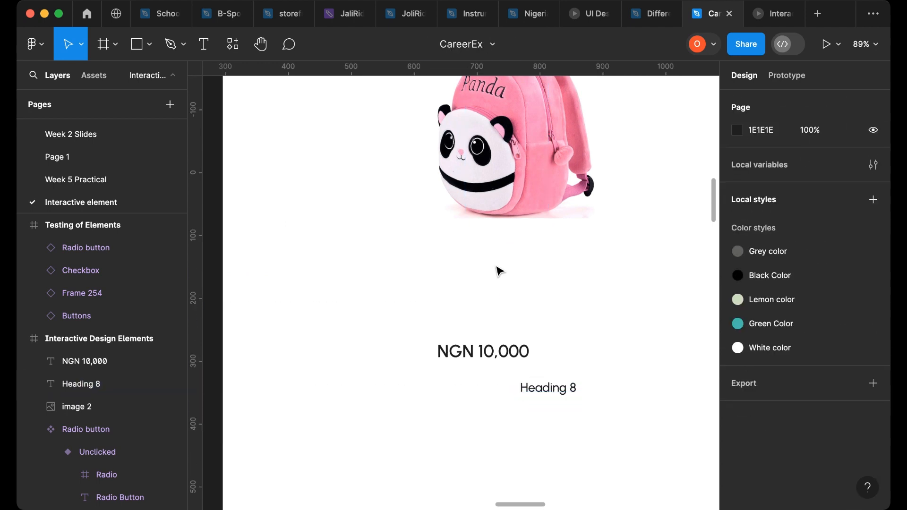
key(ctrl+z)
- Delete the Heading 8 copy below the price
click(550, 385)
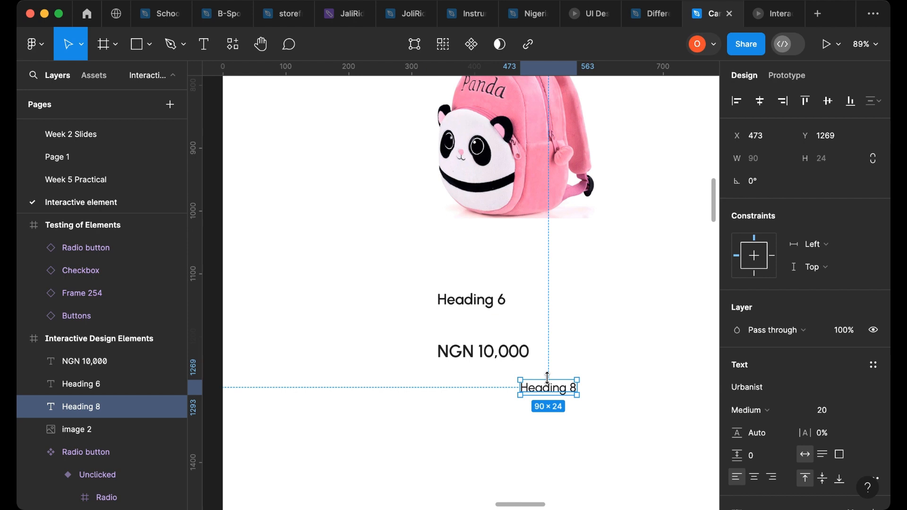
key(Delete)
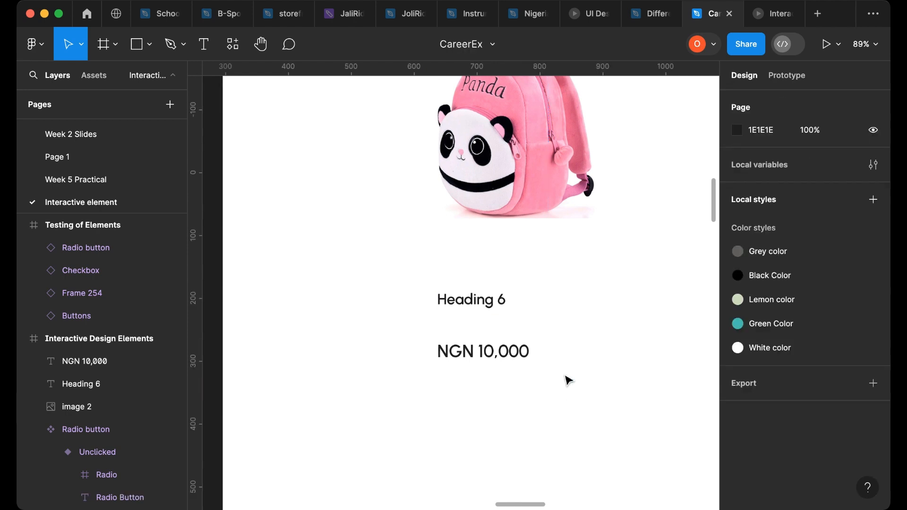
- Replace the Heading 6 copy's text with Kids Pinky Panda backpack and move it slightly down
click(478, 299)
double_click(477, 295)
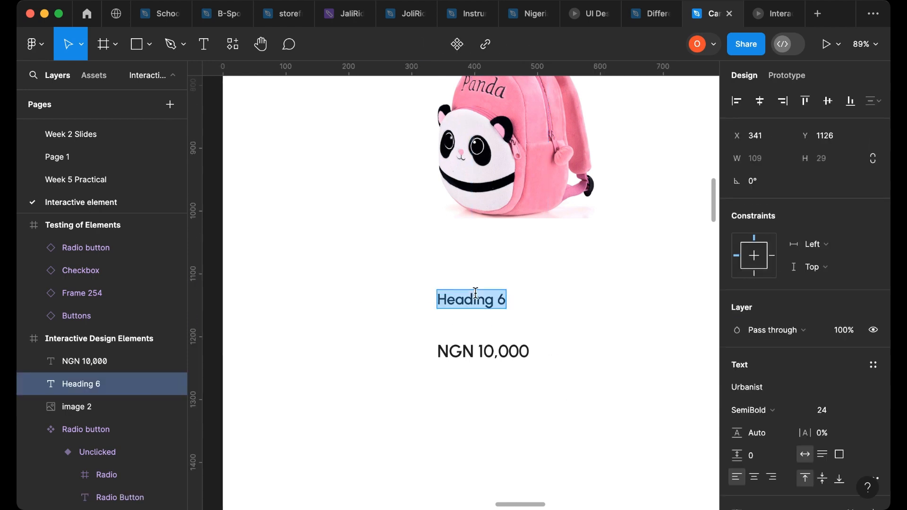
text(K)
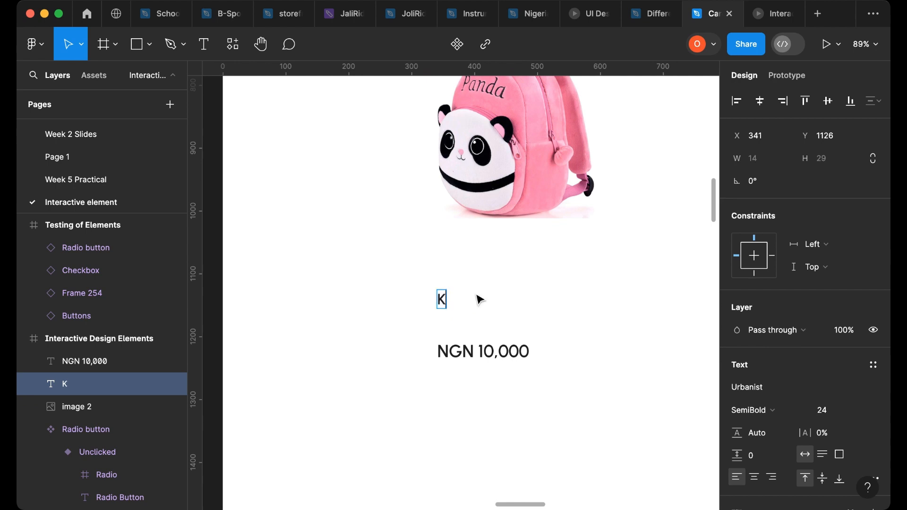
text(ids Pa)
key(BackSpace)
text(inky)
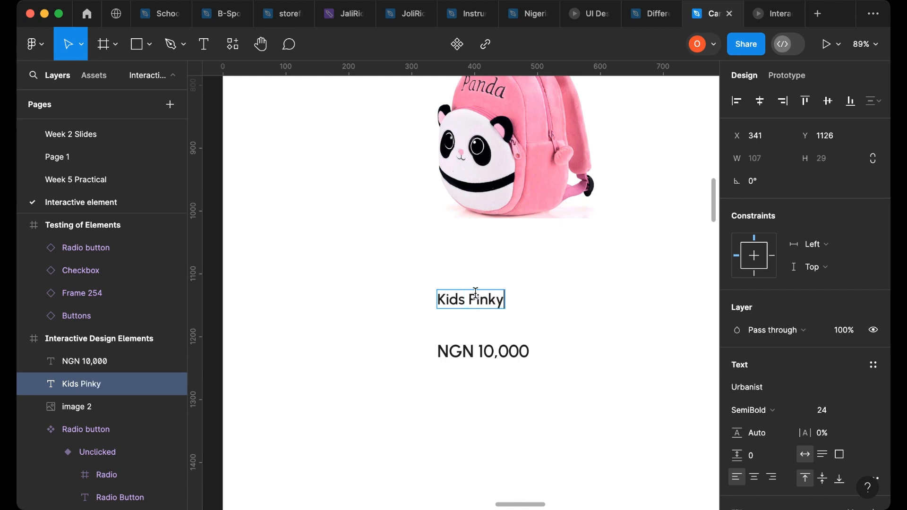
text( Panda)
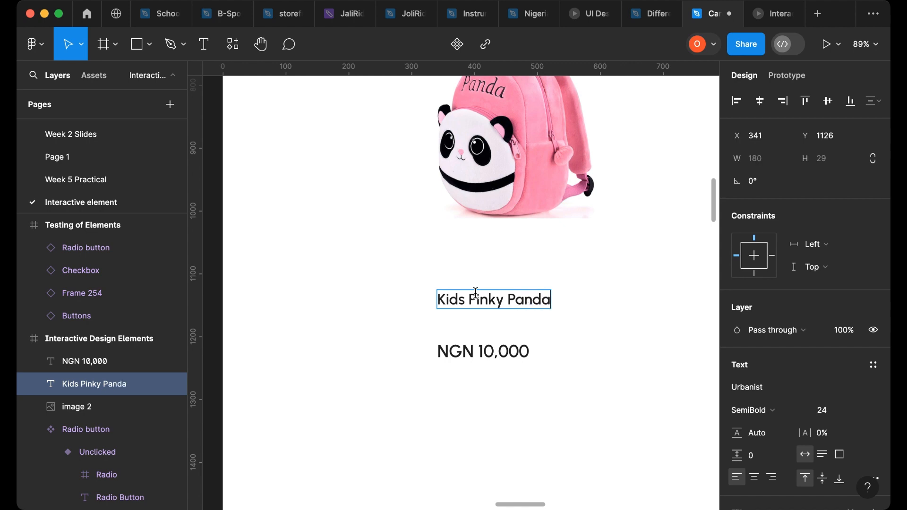
text( bac)
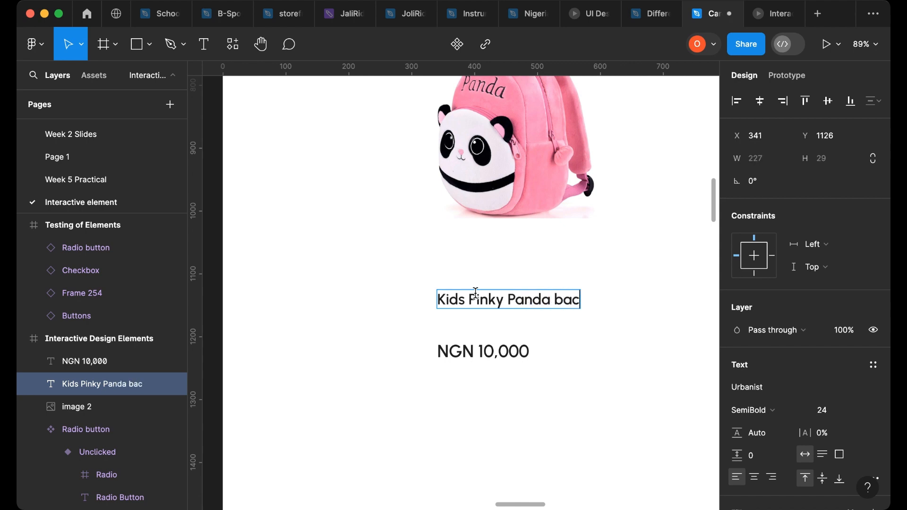
text(kpack)
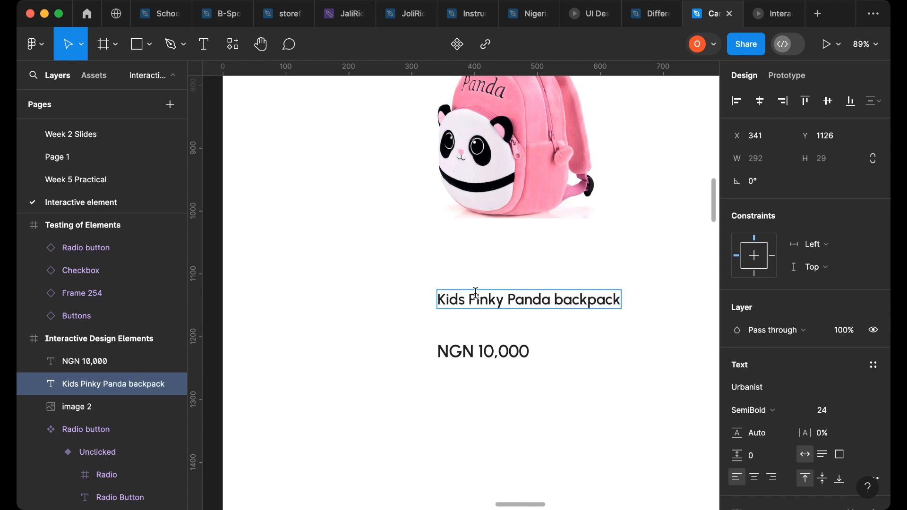
key(Escape)
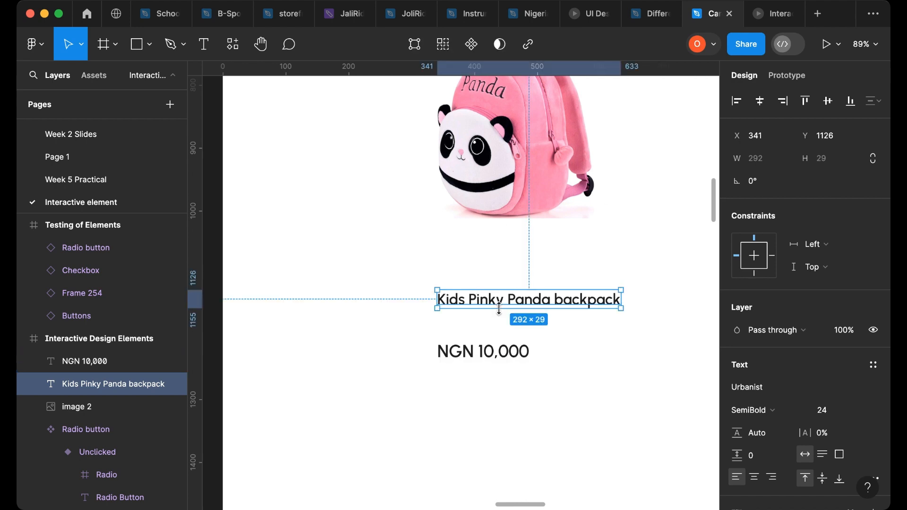
drag(484, 306, 492, 319)
- Color the NGN 10,000 price text by sampling the blue of Button A with the eyedropper
click(496, 352)
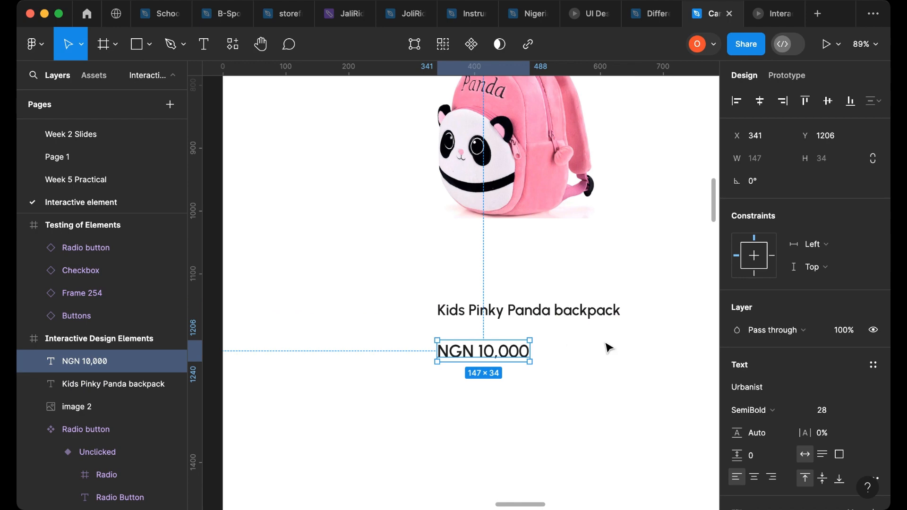
scroll(559, 351, down, 5)
scroll(546, 349, down, 10)
scroll(546, 326, up, 10)
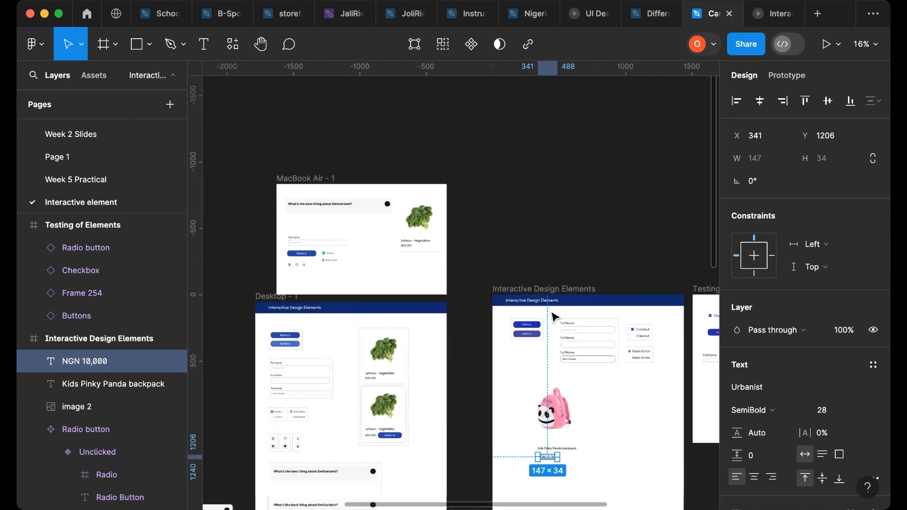
scroll(547, 326, up, 6)
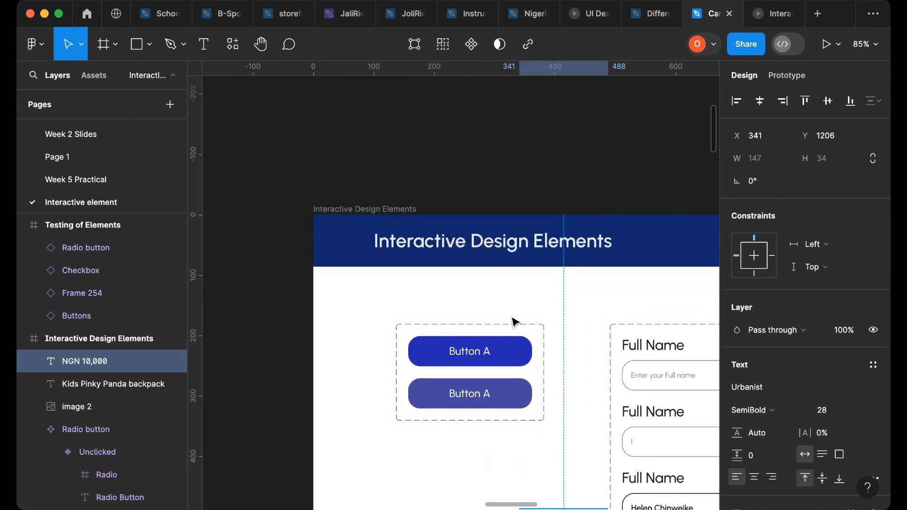
key(i)
click(510, 344)
scroll(540, 352, down, 1)
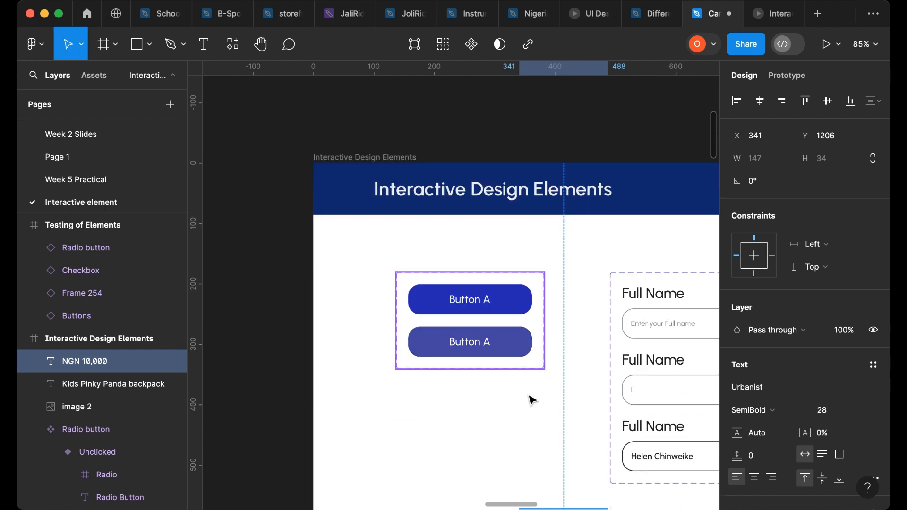
scroll(532, 401, down, 15)
scroll(573, 324, up, 3)
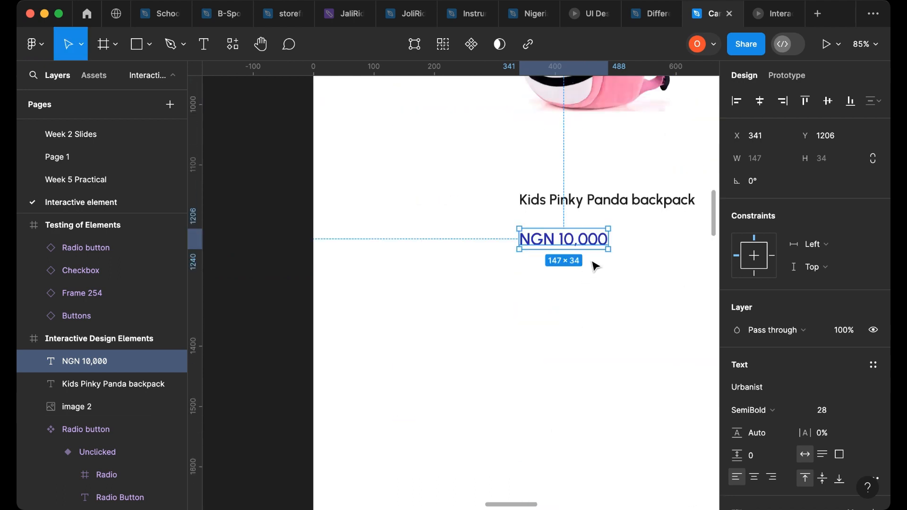
- Nudge the price text up slightly and wrap the product name and price together in a vertical auto layout frame
scroll(602, 227, up, 5)
drag(505, 260, 505, 254)
scroll(567, 308, up, 5)
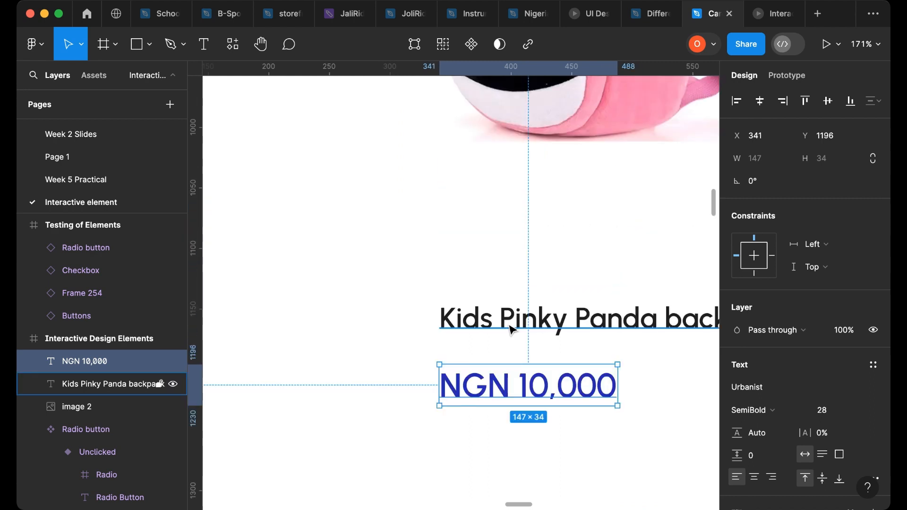
shift+click(510, 326)
key(shift+a)
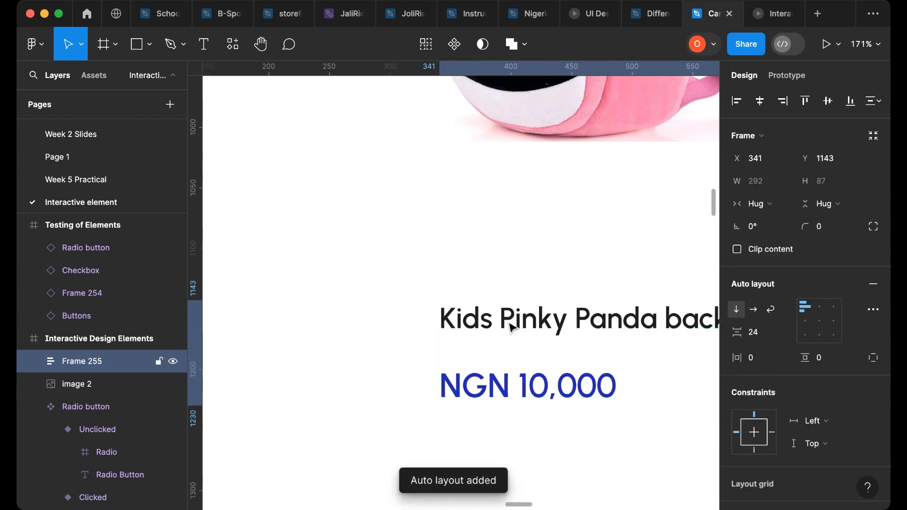
- Move the backpack image down and wrap it with the name-and-price frame in a vertical auto layout frame
scroll(547, 297, down, 5)
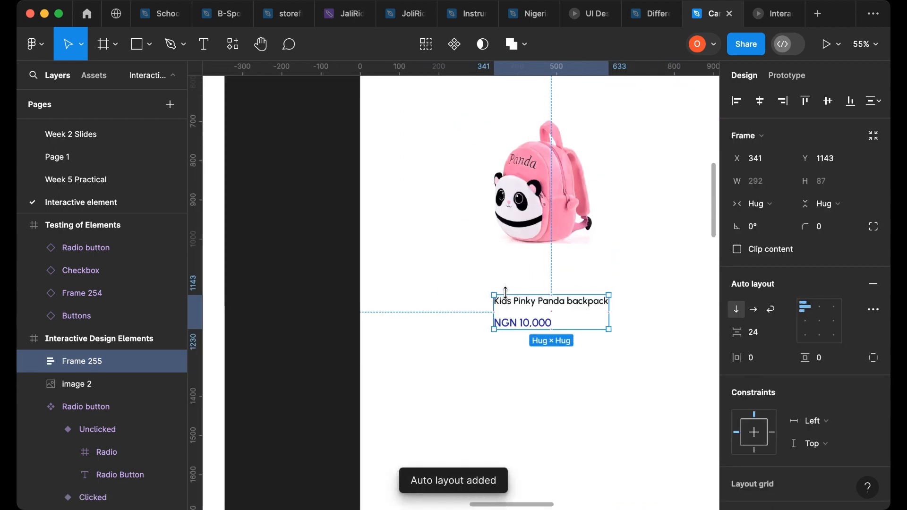
click(559, 229)
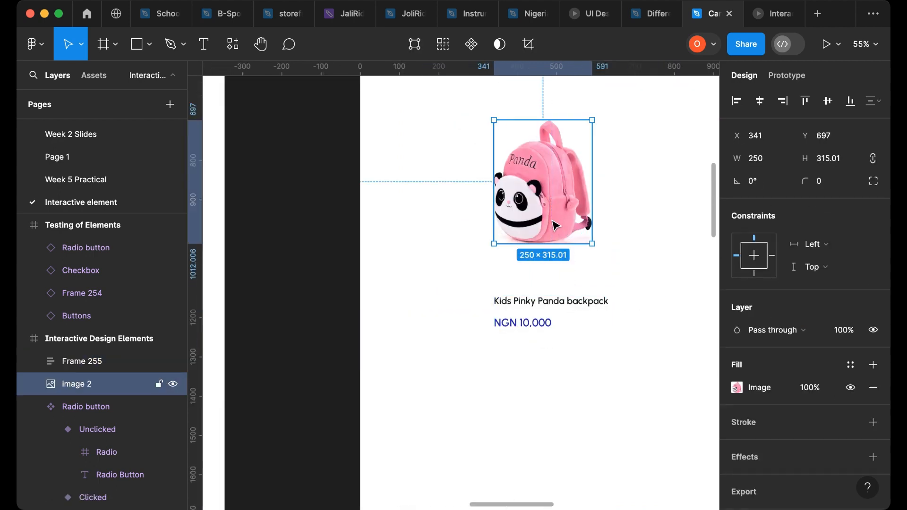
drag(559, 228, 559, 252)
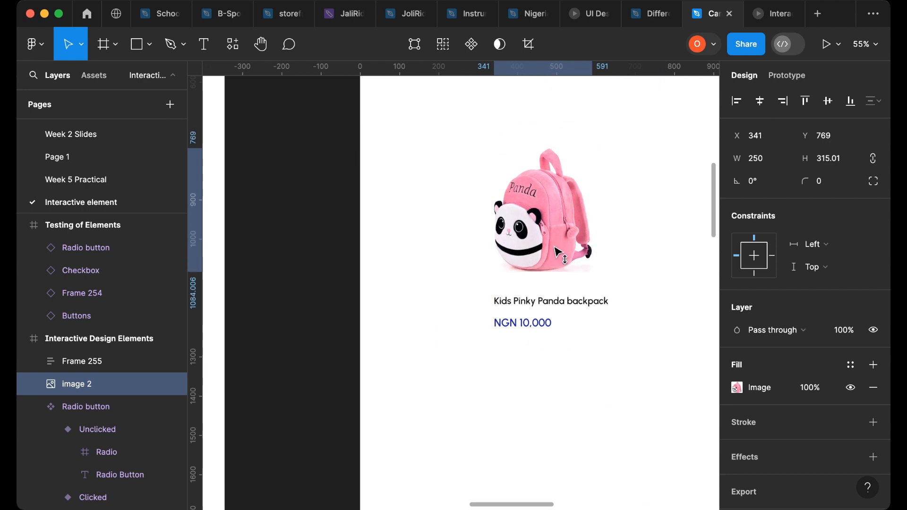
shift+click(541, 324)
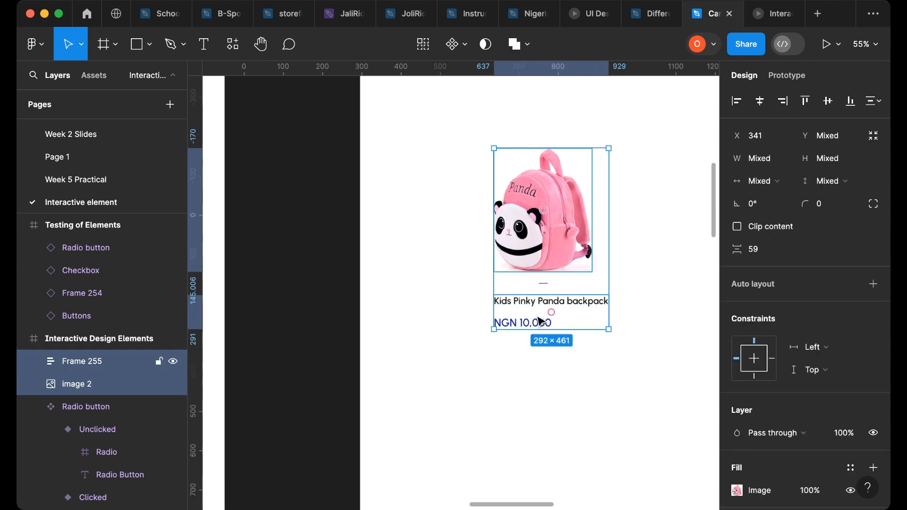
key(shift+a)
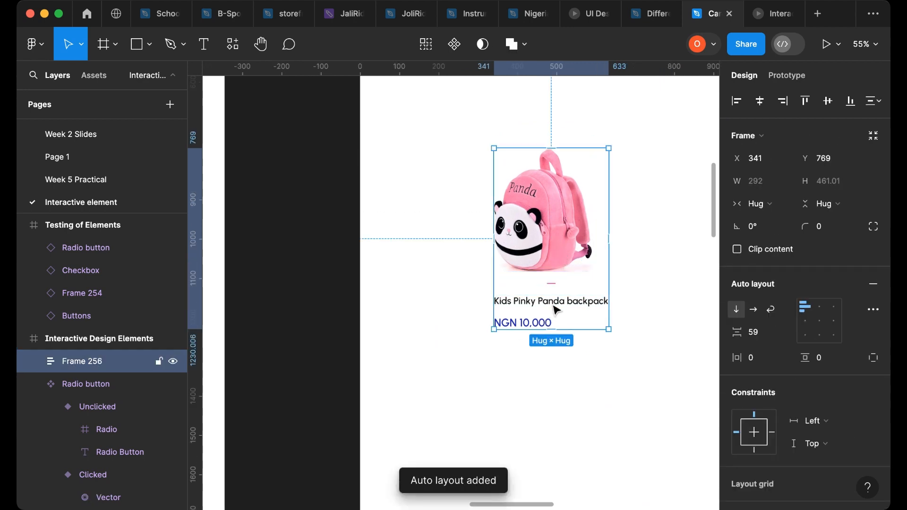
- Set the name-and-price frame's width to Fill container
click(559, 309)
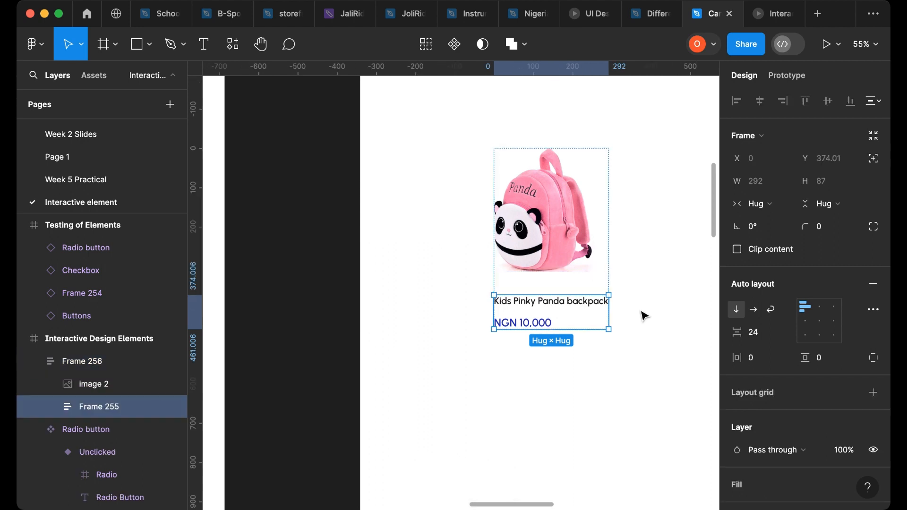
click(782, 211)
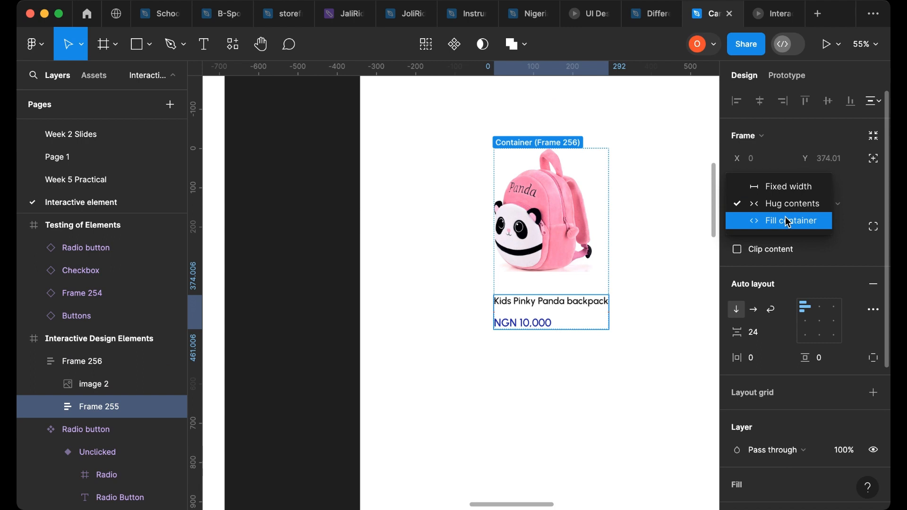
click(788, 222)
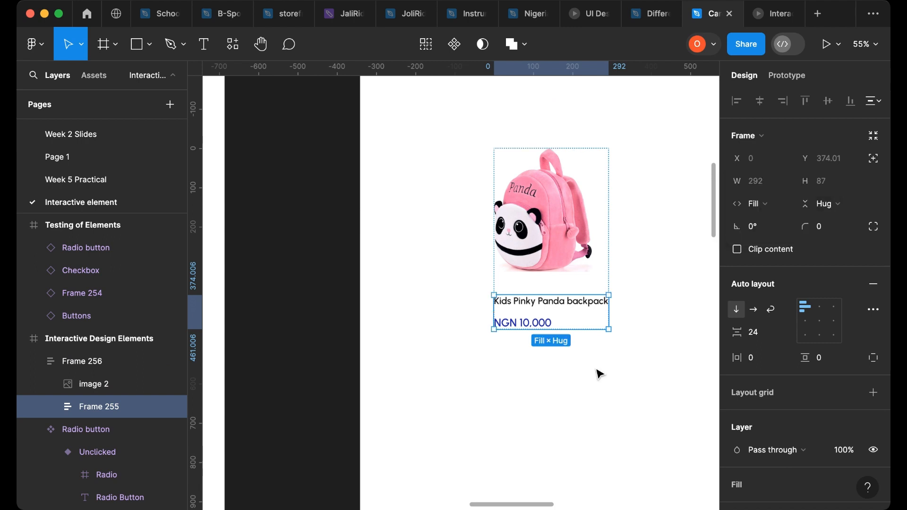
click(583, 381)
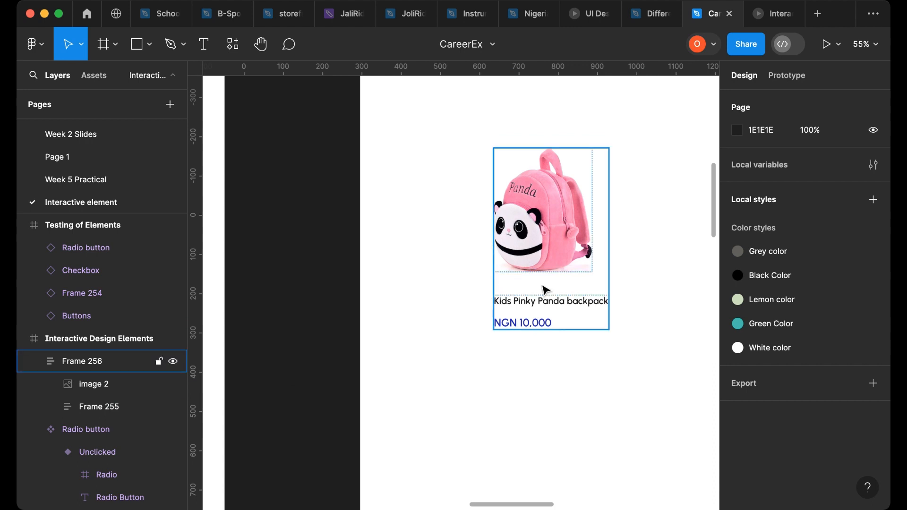
- Wrap the card contents in an outer horizontal auto layout frame and set the contents frame's width to Fill
click(508, 282)
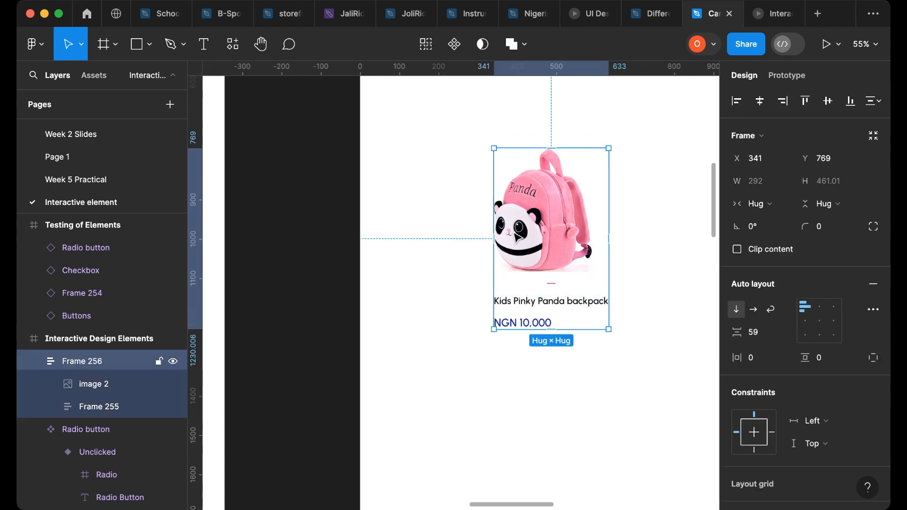
key(shift+a)
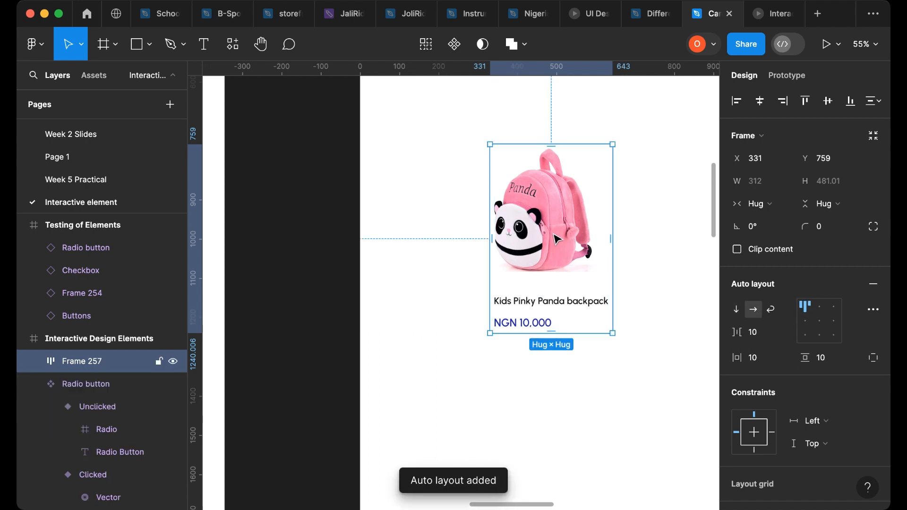
double_click(557, 240)
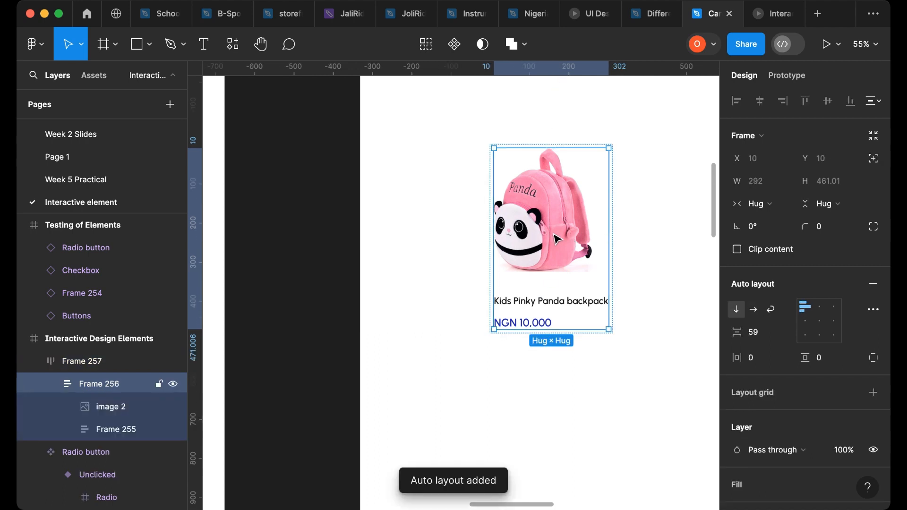
click(786, 206)
click(789, 222)
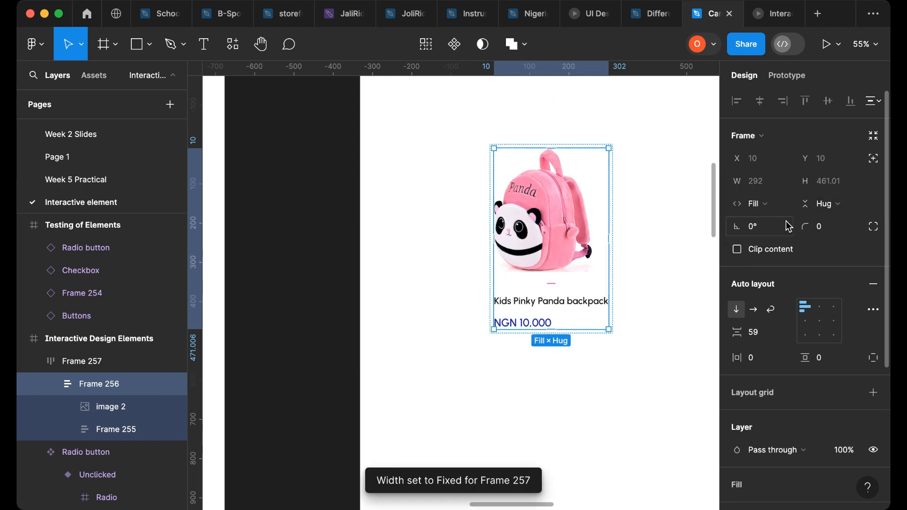
- Widen the outer card frame to about 361 px
click(591, 385)
click(611, 230)
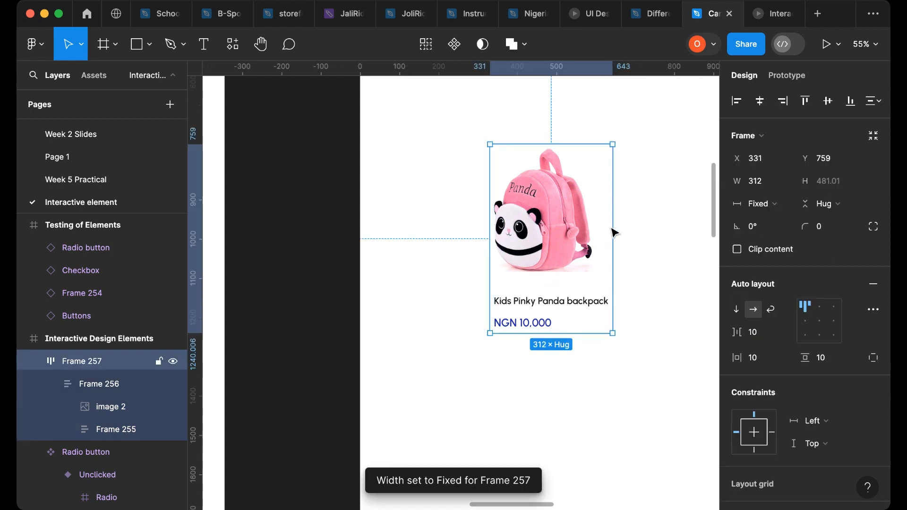
drag(612, 228, 633, 238)
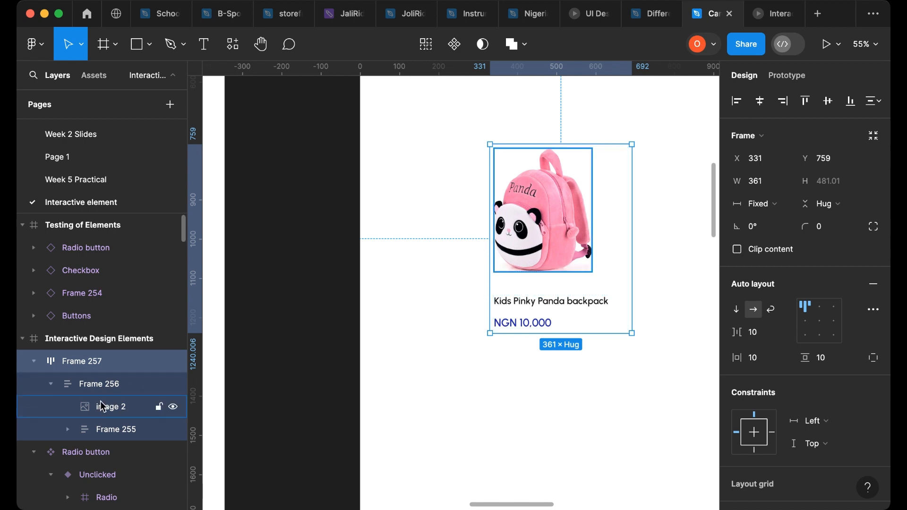
- Center-align the contents of both the inner contents frame and the outer card frame
click(107, 430)
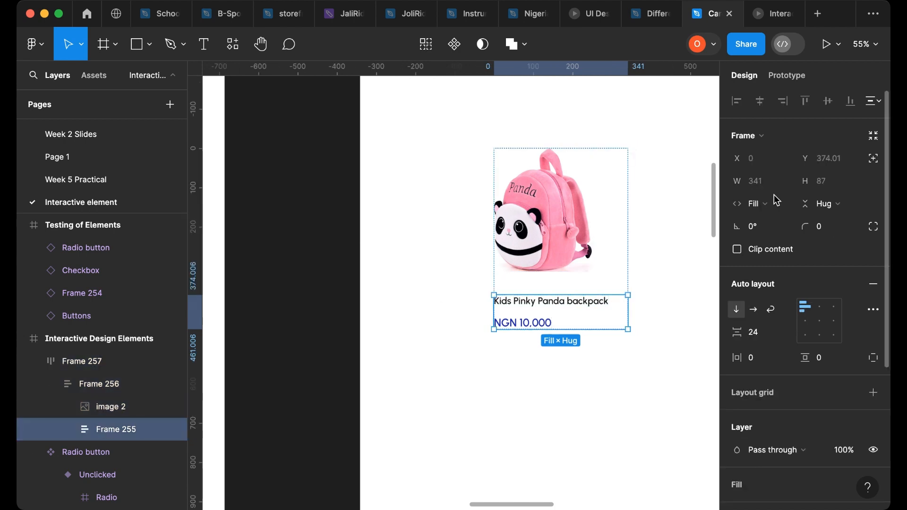
click(805, 321)
click(97, 384)
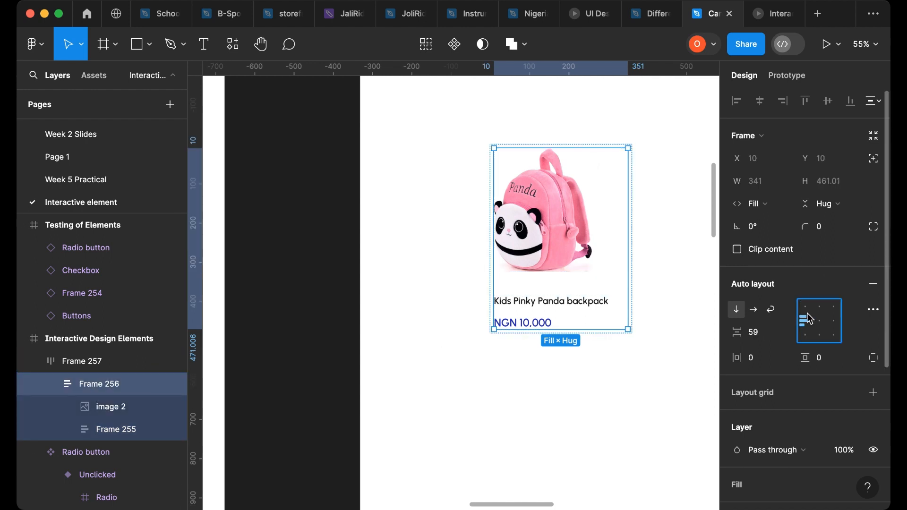
click(820, 321)
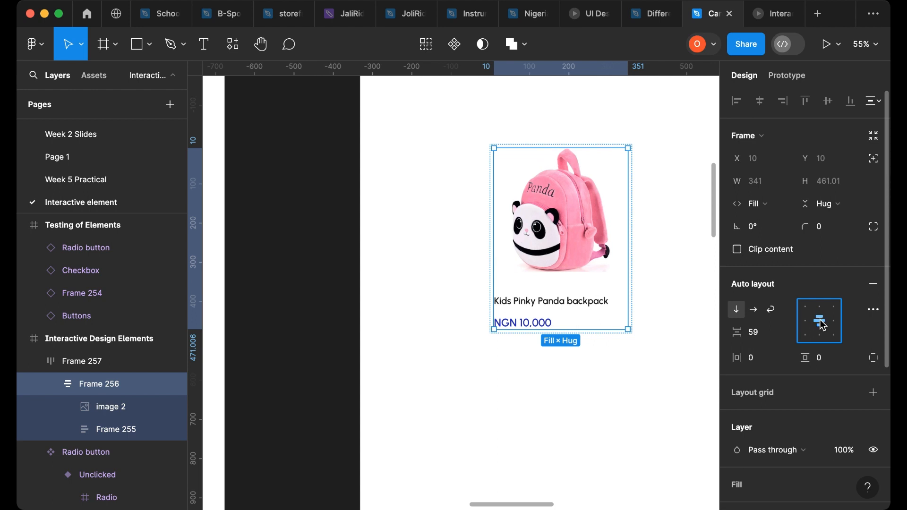
click(94, 365)
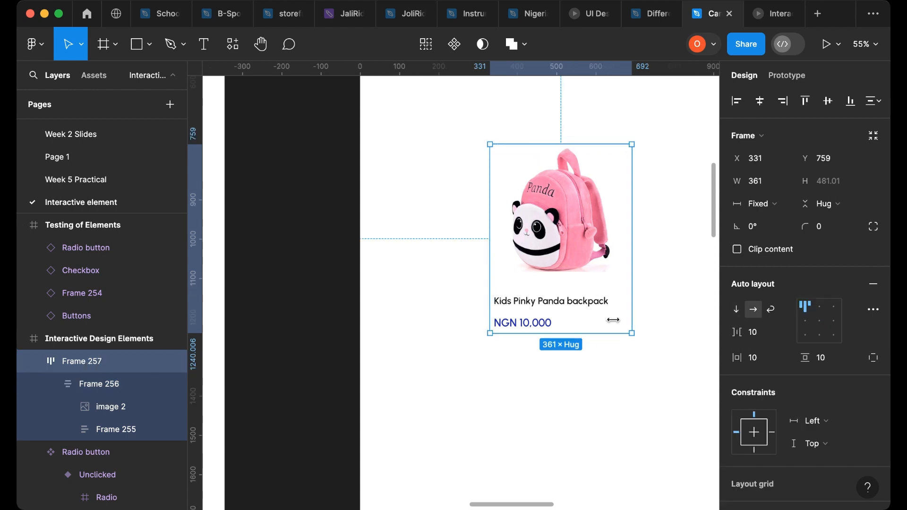
click(820, 322)
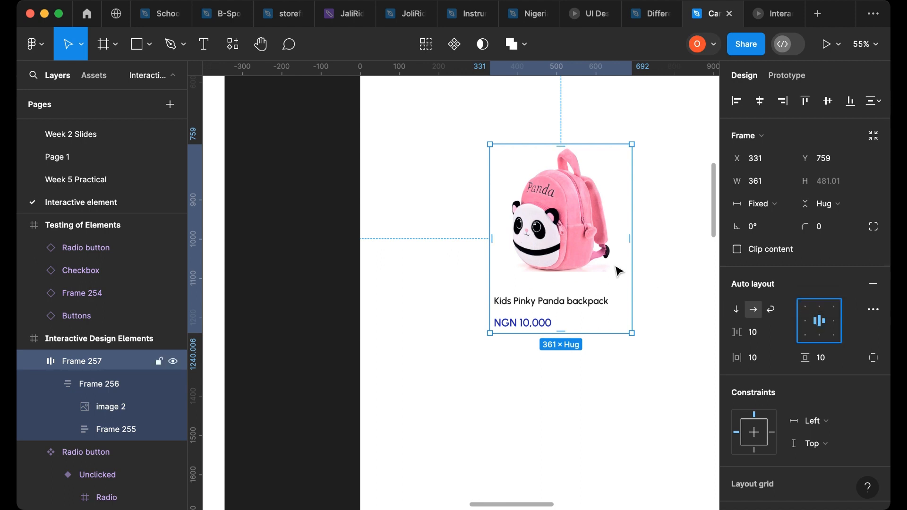
- Resize the outer card frame's width to about 423 px
drag(630, 263, 569, 282)
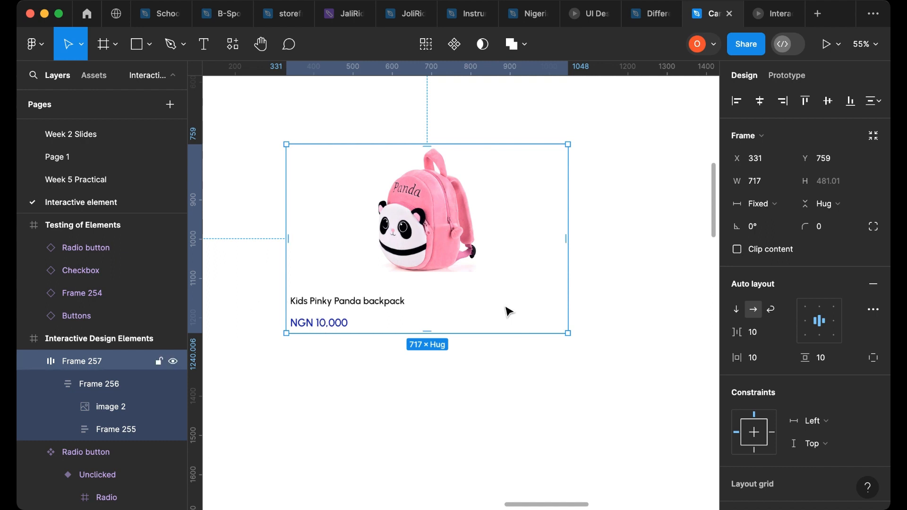
drag(608, 279, 469, 276)
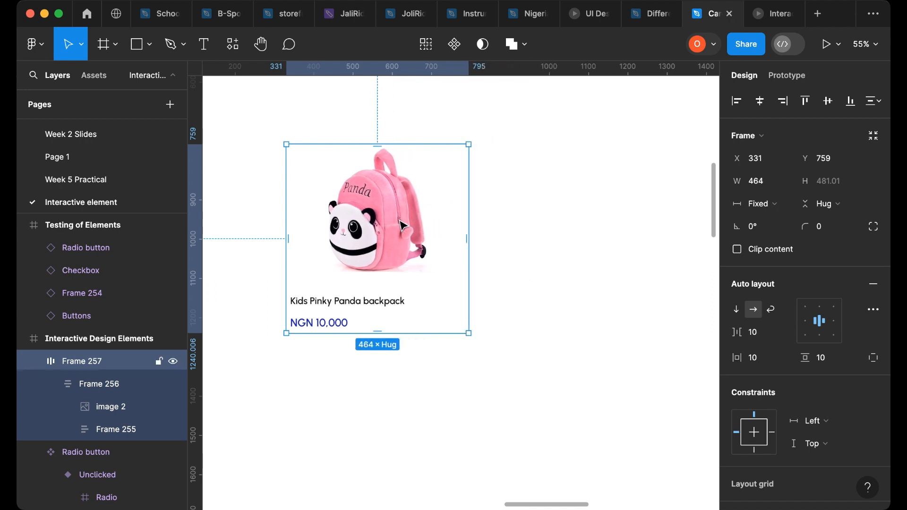
drag(468, 239, 453, 240)
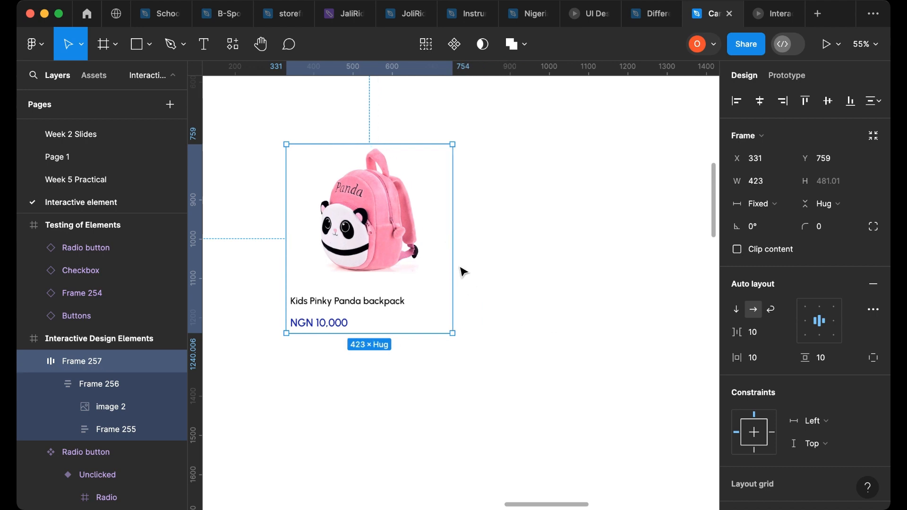
click(506, 259)
click(384, 217)
- Rename the outer card frame to Active Card
double_click(73, 363)
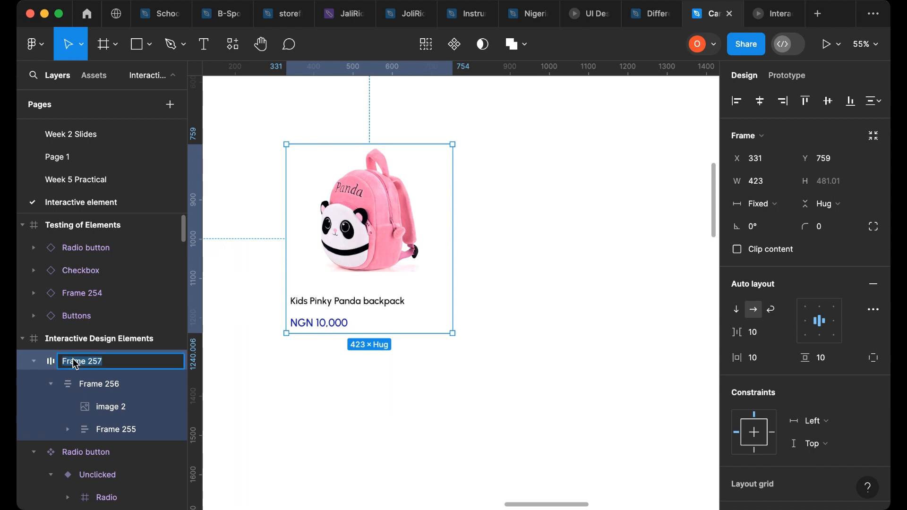
text(Active Card)
key(Return)
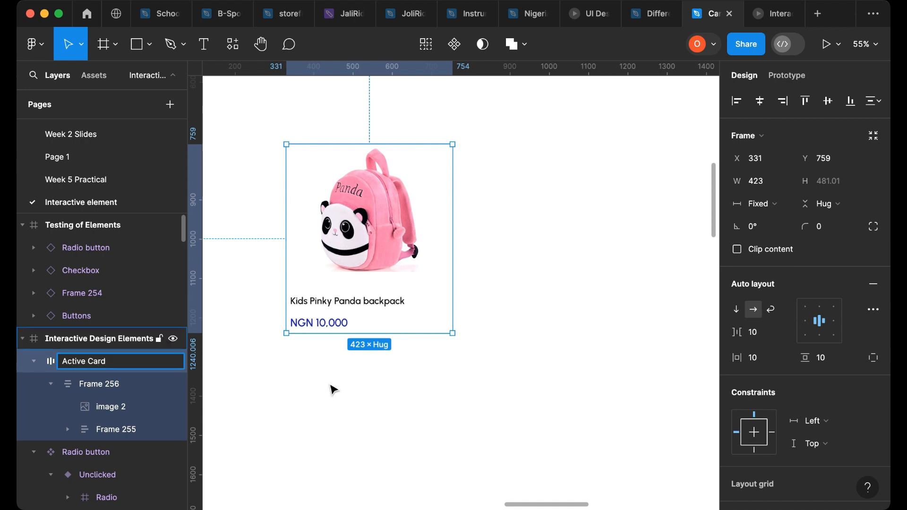
- Add a white FFFFFF fill and a drop shadow effect to the Active Card frame
click(430, 355)
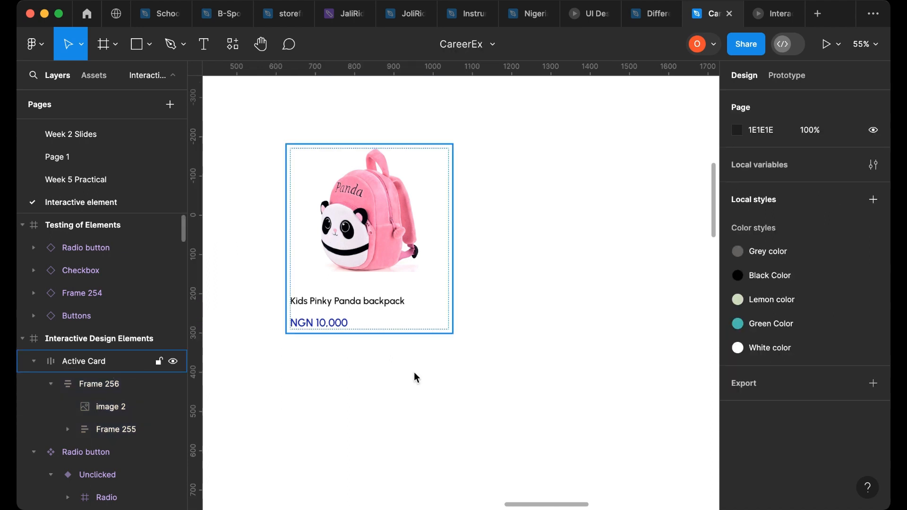
click(406, 326)
scroll(800, 372, down, 5)
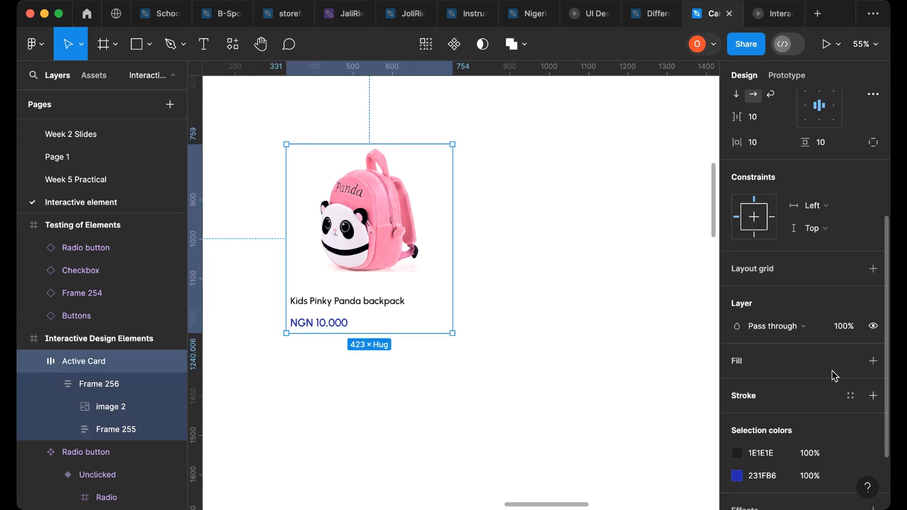
click(873, 362)
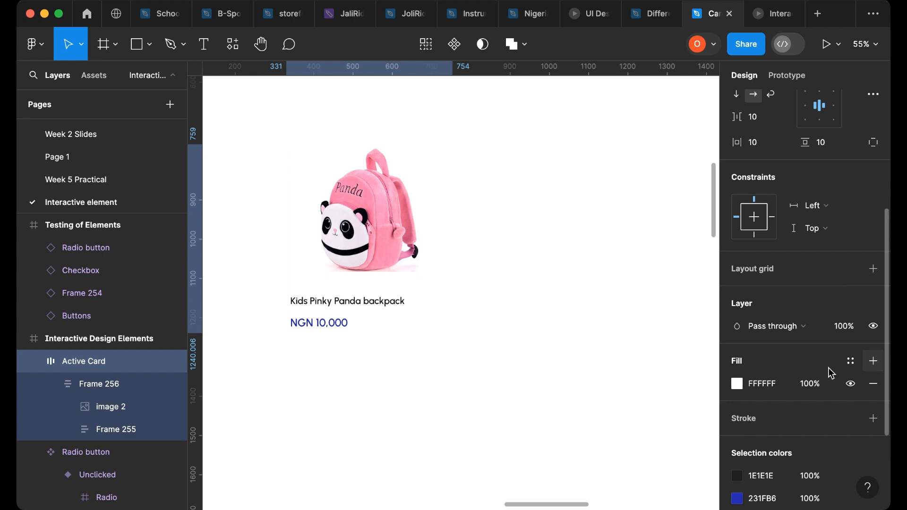
scroll(764, 380, down, 4)
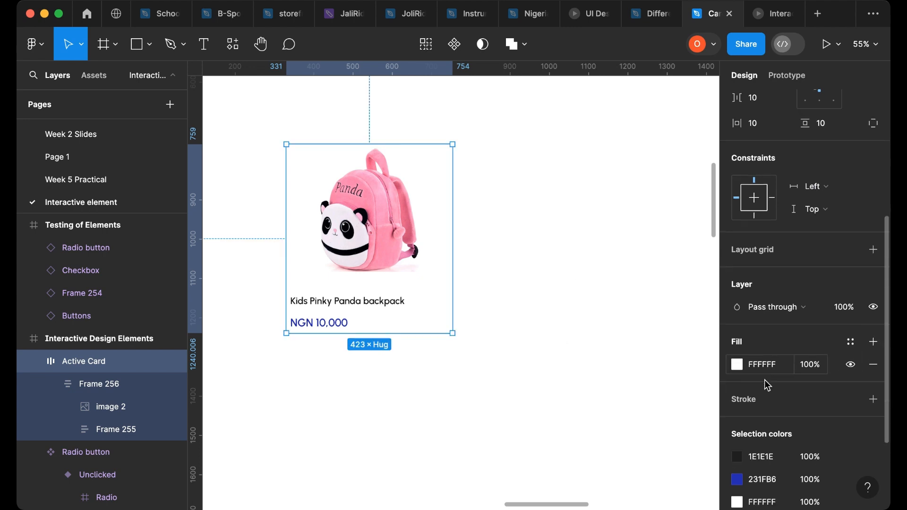
scroll(767, 384, down, 1)
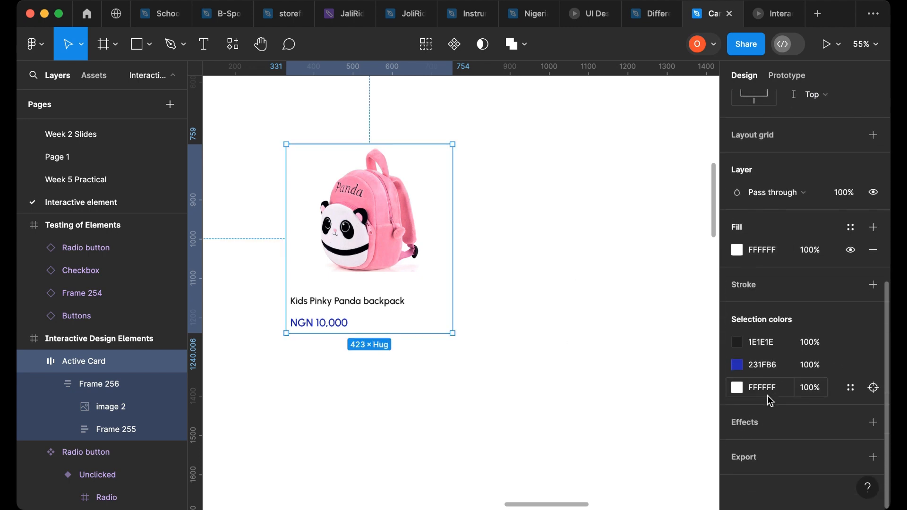
click(874, 423)
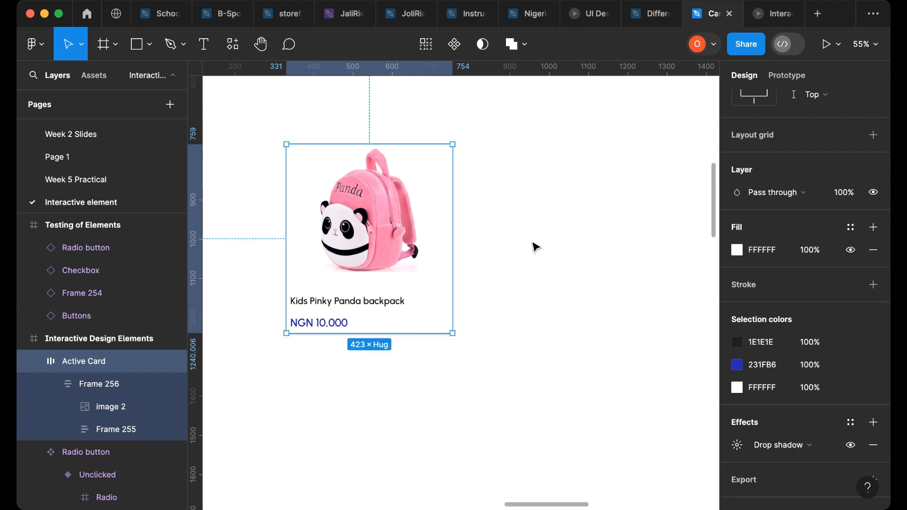
click(587, 381)
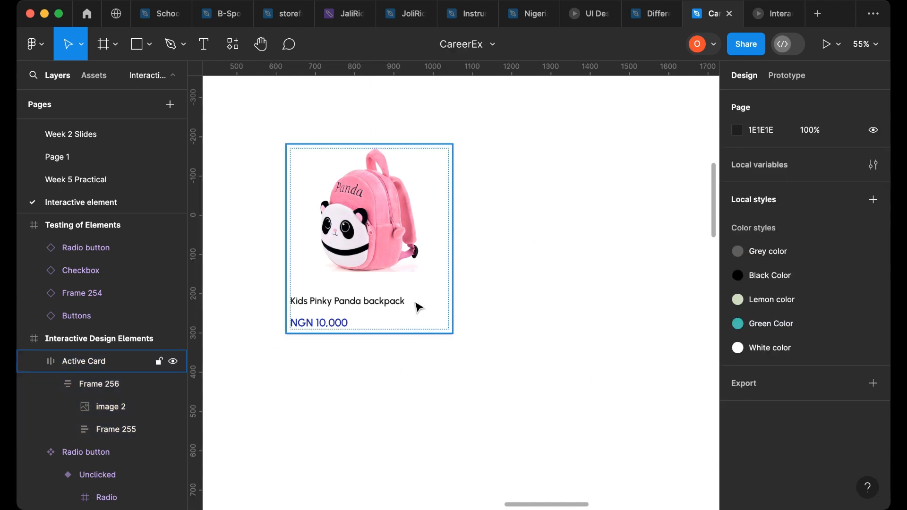
- Open the Active Card's drop shadow settings and set its Y offset to 10 and blur to about 4.7
click(454, 260)
scroll(750, 314, down, 10)
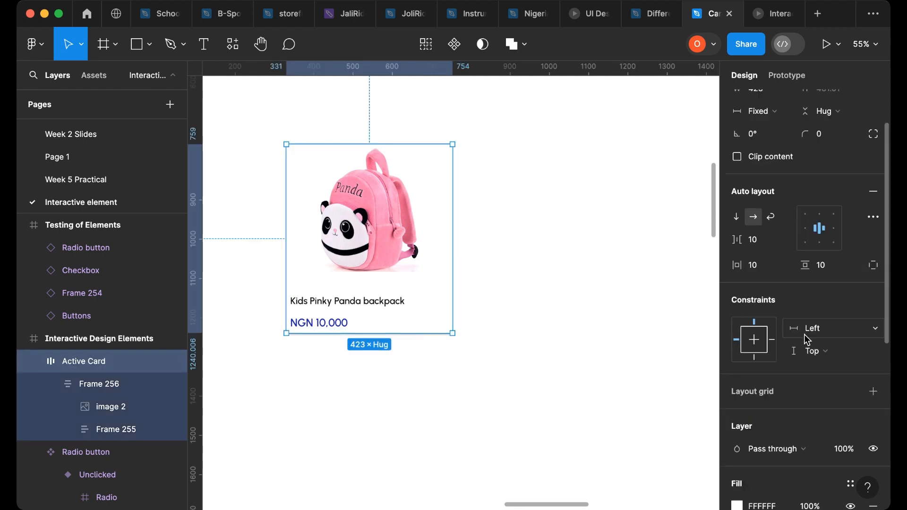
click(743, 428)
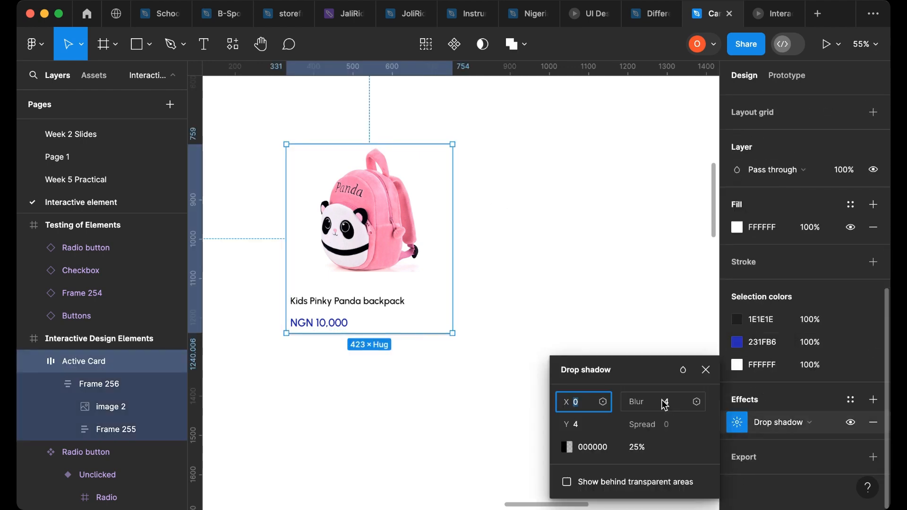
drag(646, 381, 659, 191)
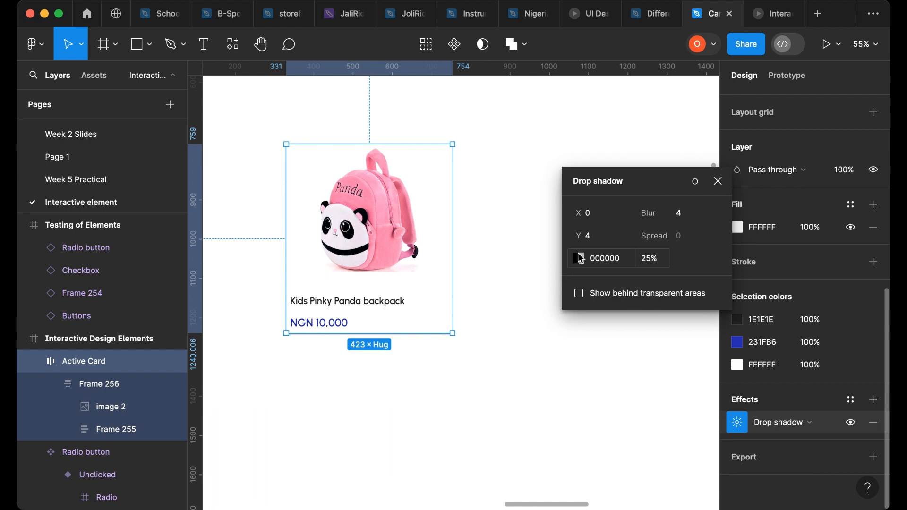
drag(578, 236, 585, 237)
drag(667, 216, 682, 215)
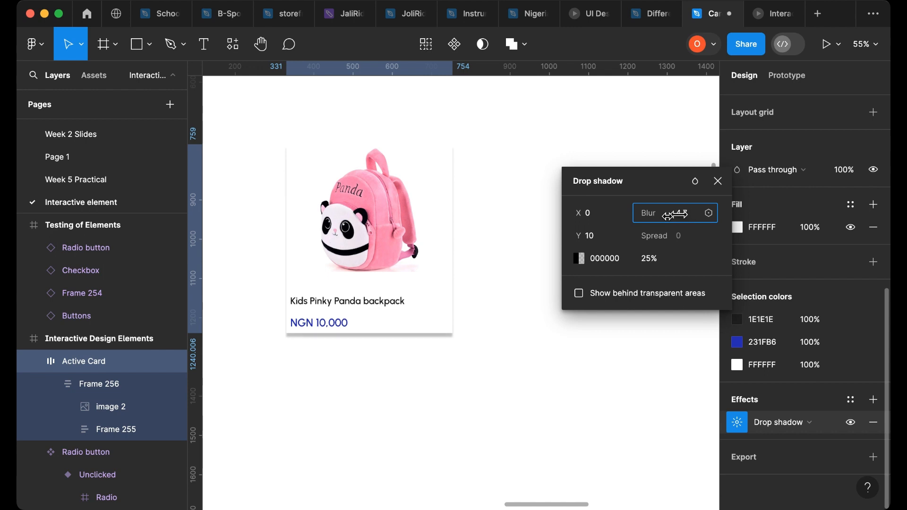
- Change the drop shadow colour to 3E3E3E
click(579, 259)
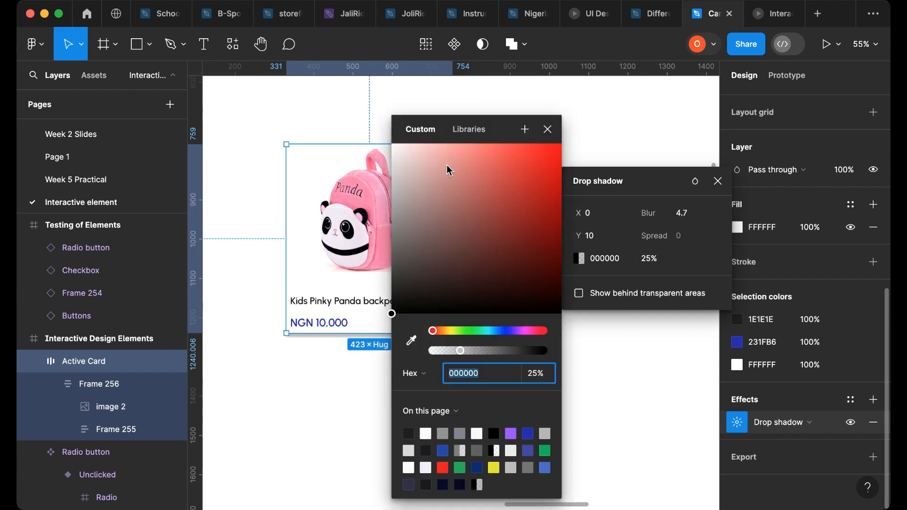
drag(461, 142, 613, 146)
click(543, 312)
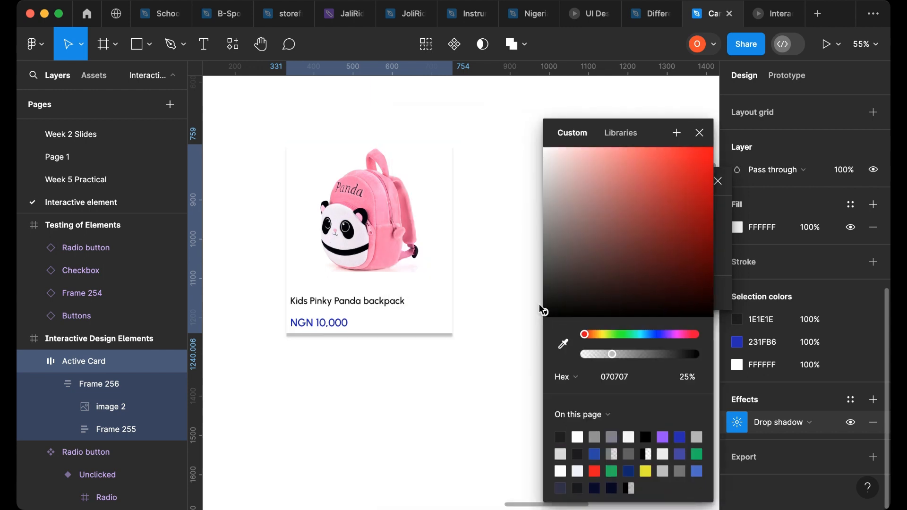
drag(540, 305, 531, 276)
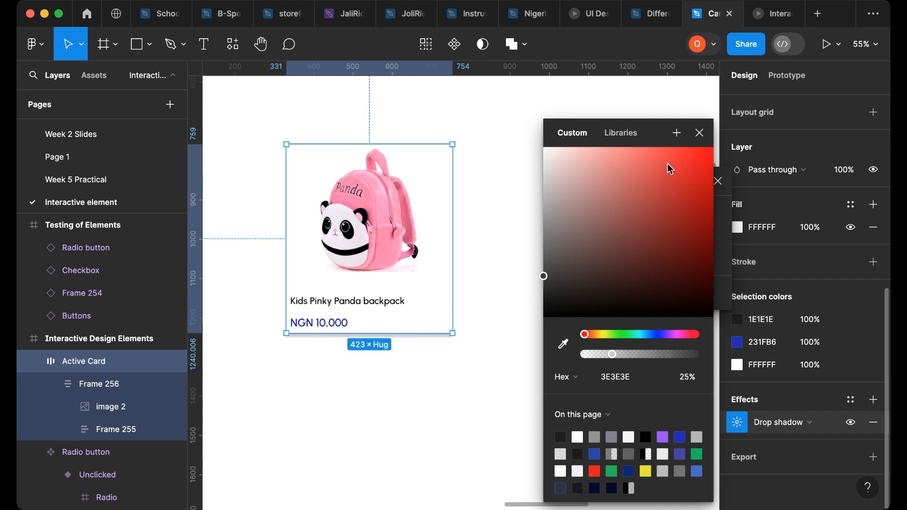
click(700, 133)
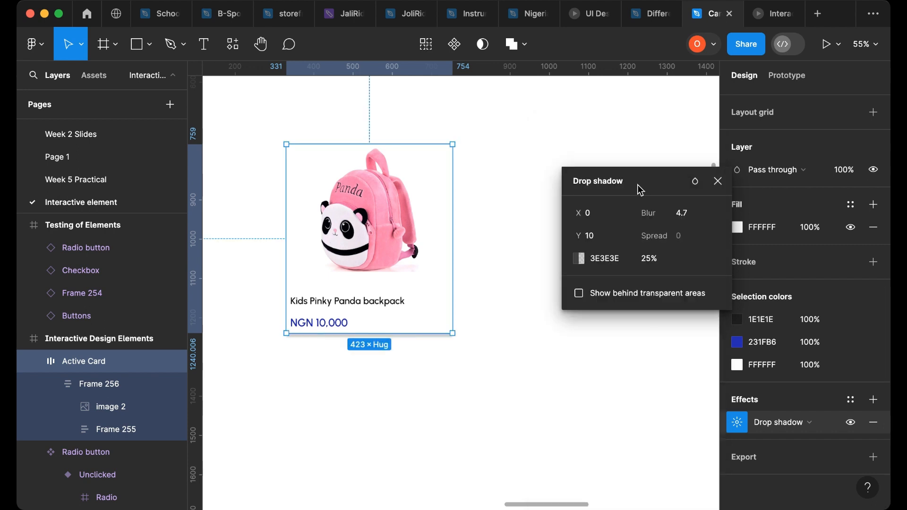
- Set the drop shadow opacity to 13% and its Y offset to 5
click(648, 259)
key(Down)
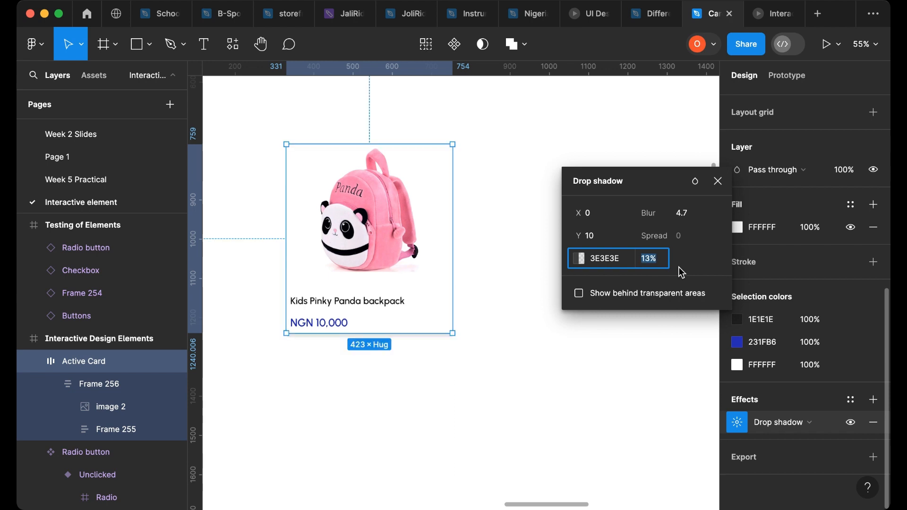
click(603, 242)
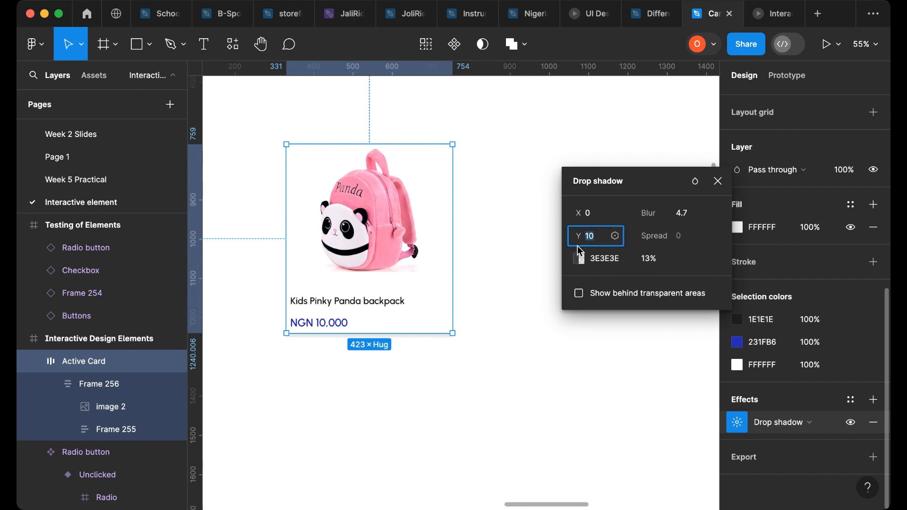
drag(580, 239, 578, 238)
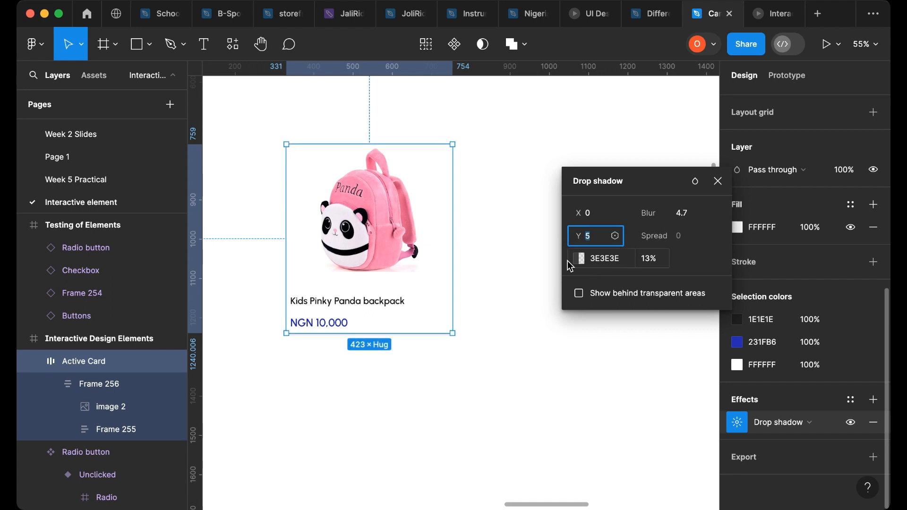
click(579, 258)
drag(454, 137, 538, 139)
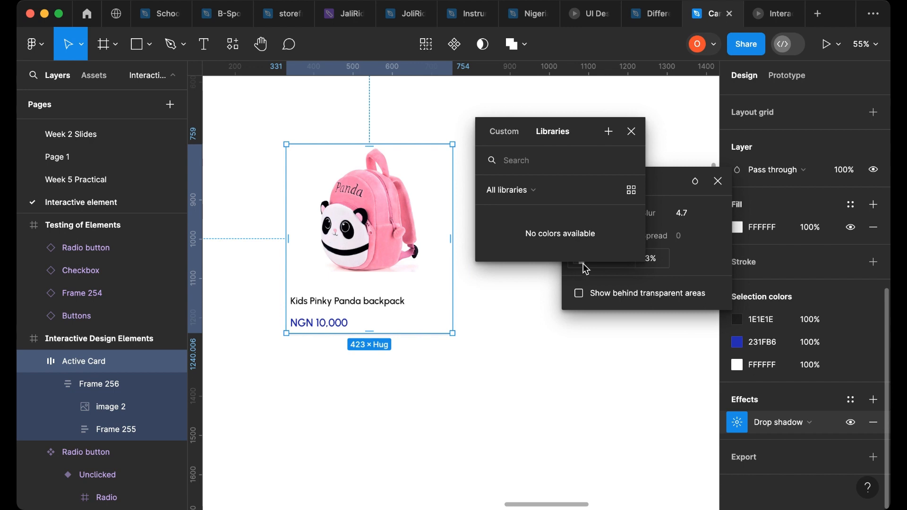
click(631, 131)
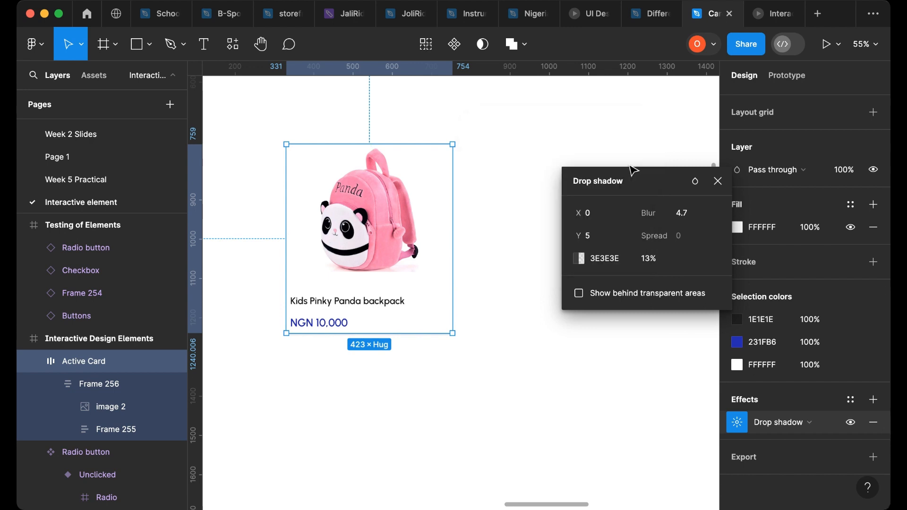
- Change the drop shadow colour to 3A3939 and close the shadow settings
click(579, 259)
drag(435, 143, 532, 140)
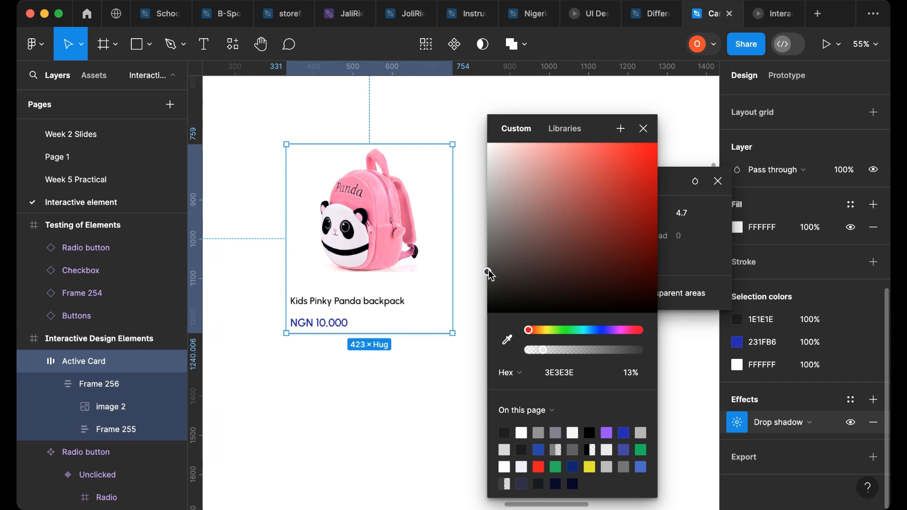
drag(490, 274, 491, 279)
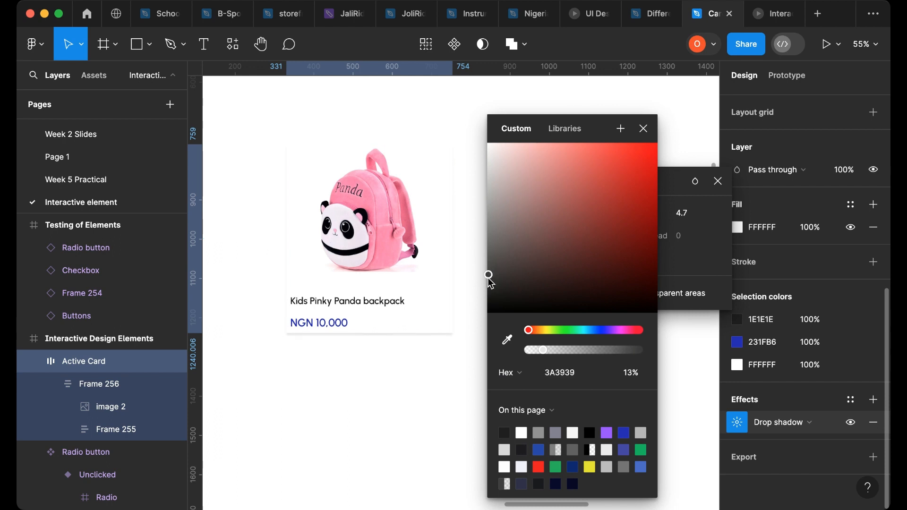
click(644, 128)
scroll(723, 189, up, 1)
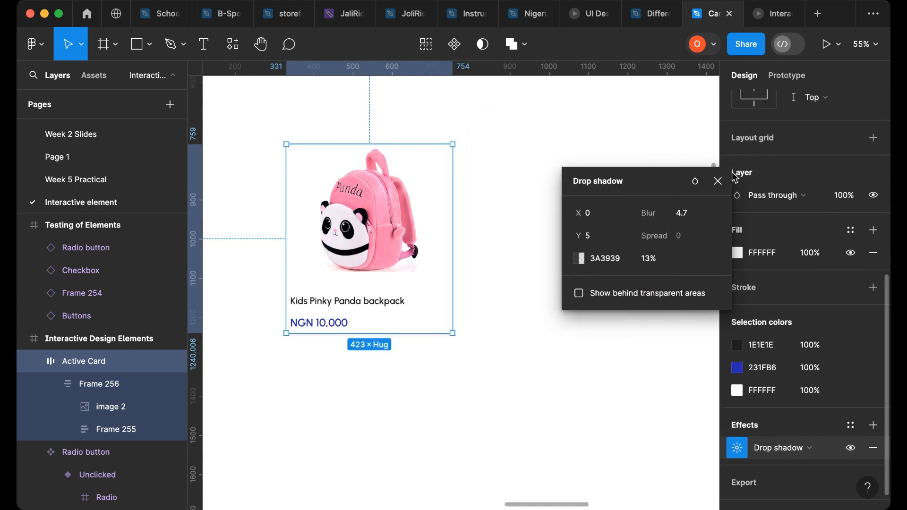
click(718, 181)
- Set the Active Card's corner radius to 20
scroll(832, 248, up, 5)
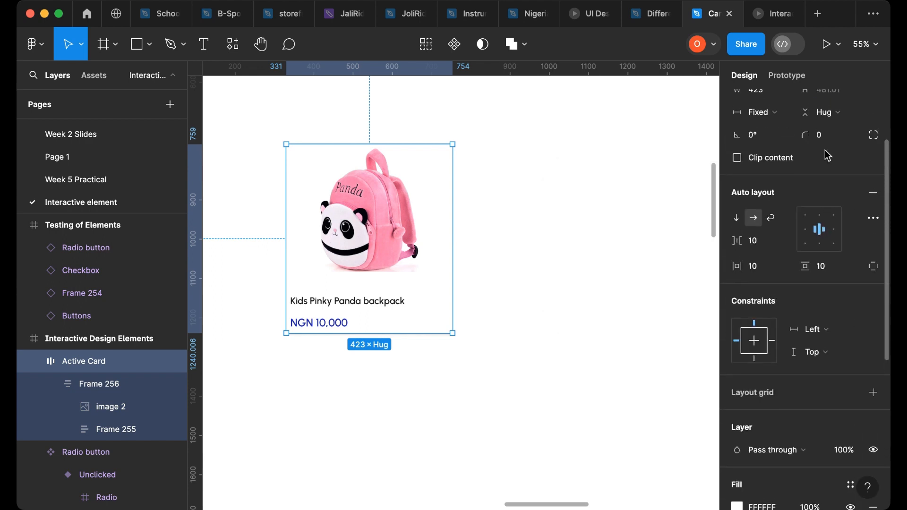
click(827, 149)
click(828, 141)
text(20)
key(Return)
- Widen the Active Card frame to about 531 px
click(473, 181)
click(387, 229)
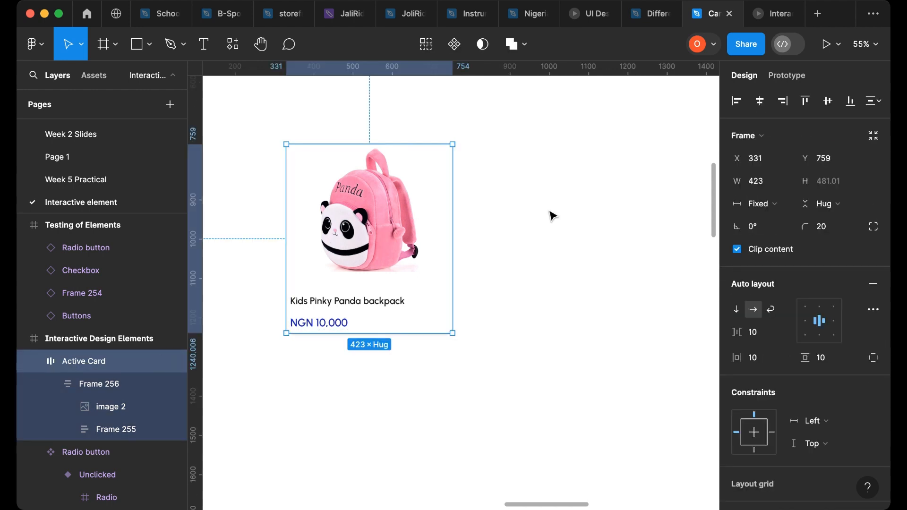
click(549, 212)
click(383, 281)
mouse_move(467, 235)
mouse_down()
mouse_move(585, 235)
mouse_move(449, 251)
mouse_move(463, 251)
mouse_up()
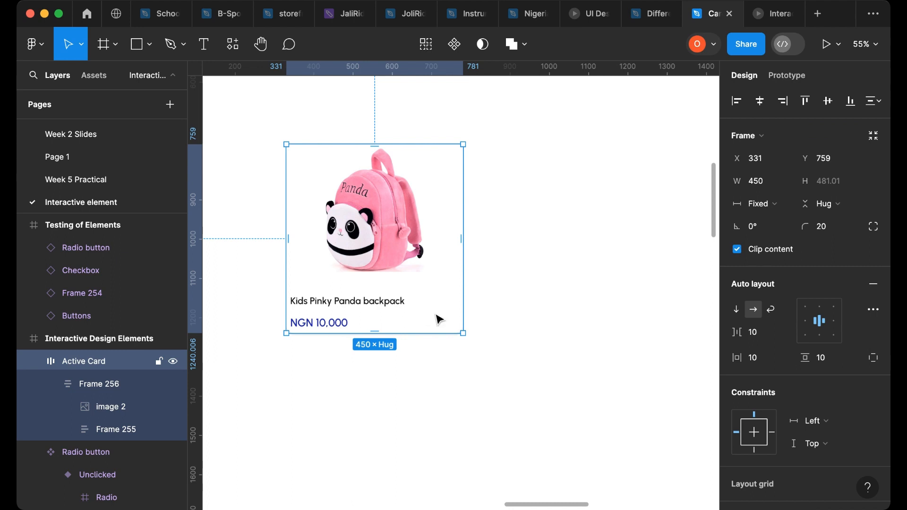
drag(455, 219, 487, 227)
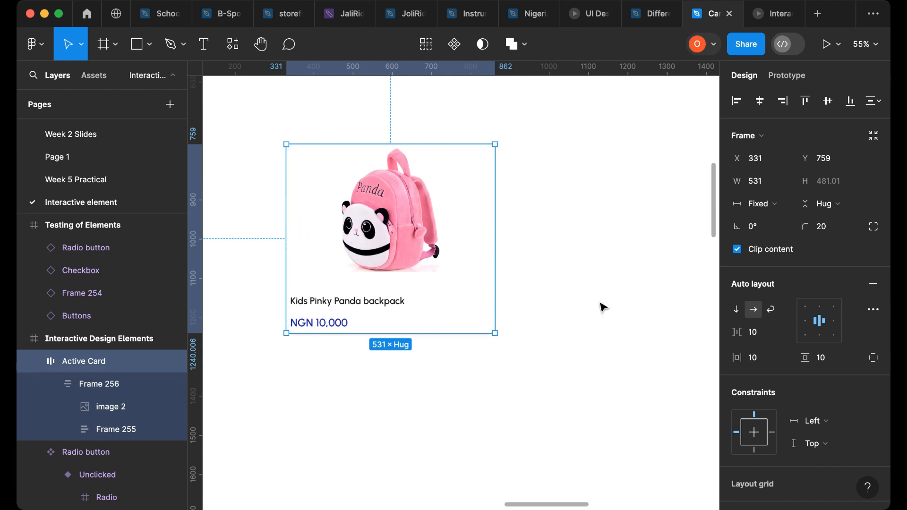
- Set the card's horizontal and vertical auto layout padding to 30
click(768, 367)
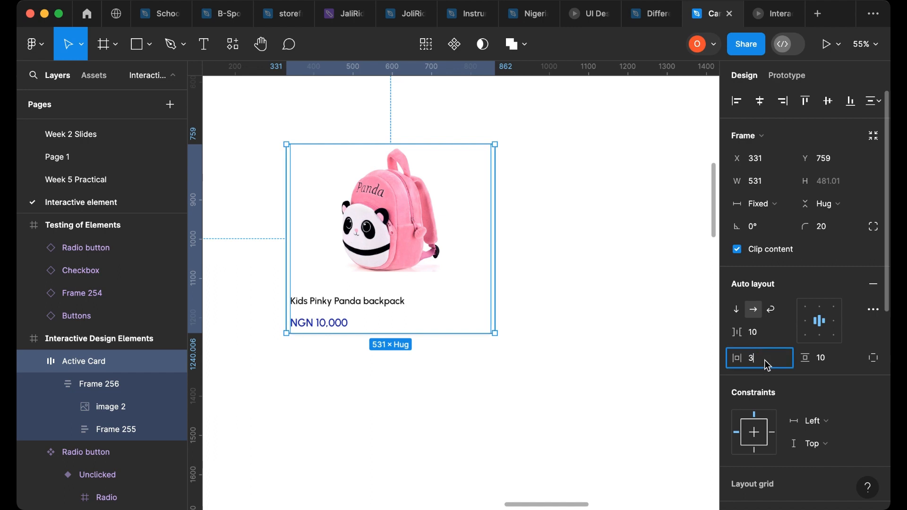
text(30)
key(Return)
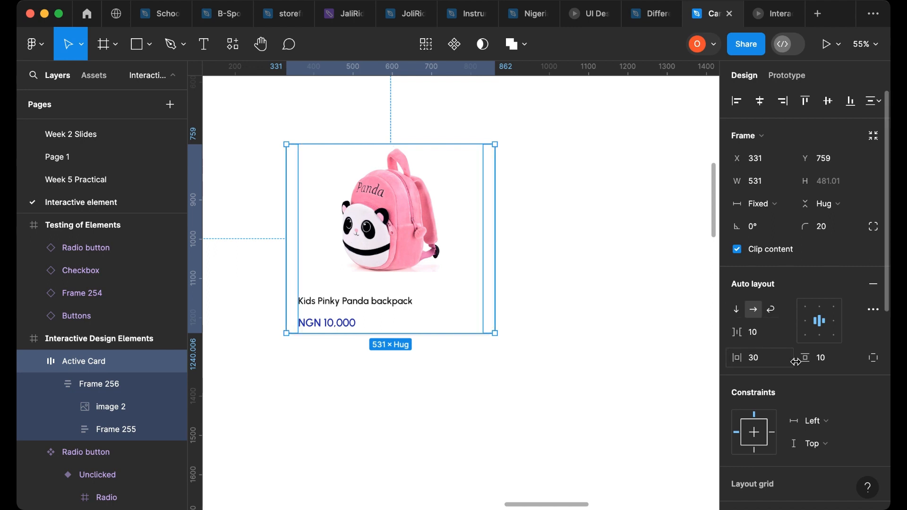
click(824, 363)
text(30)
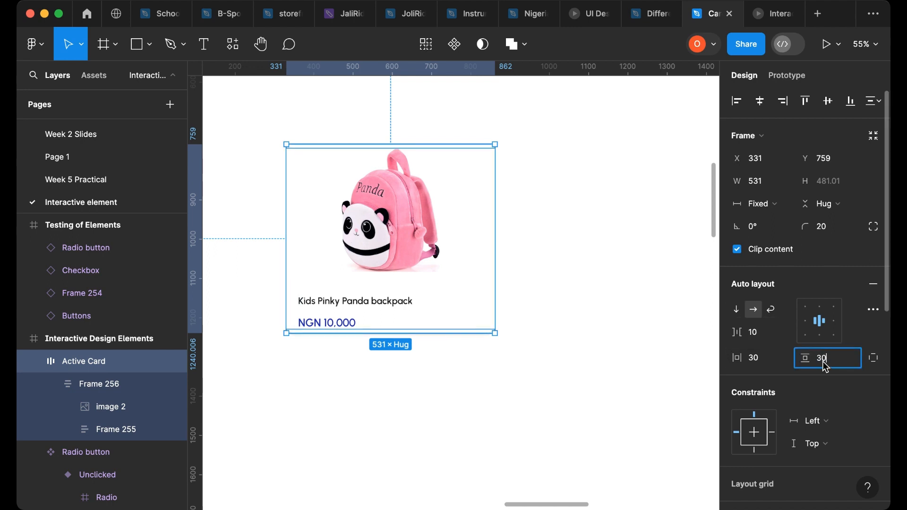
key(Return)
- Turn the Active Card into a component and add a second variant to it
click(359, 129)
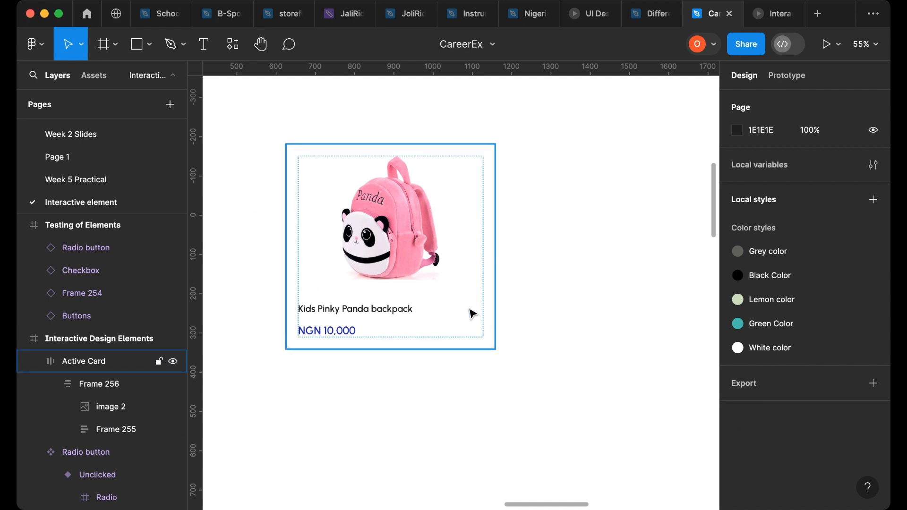
click(456, 253)
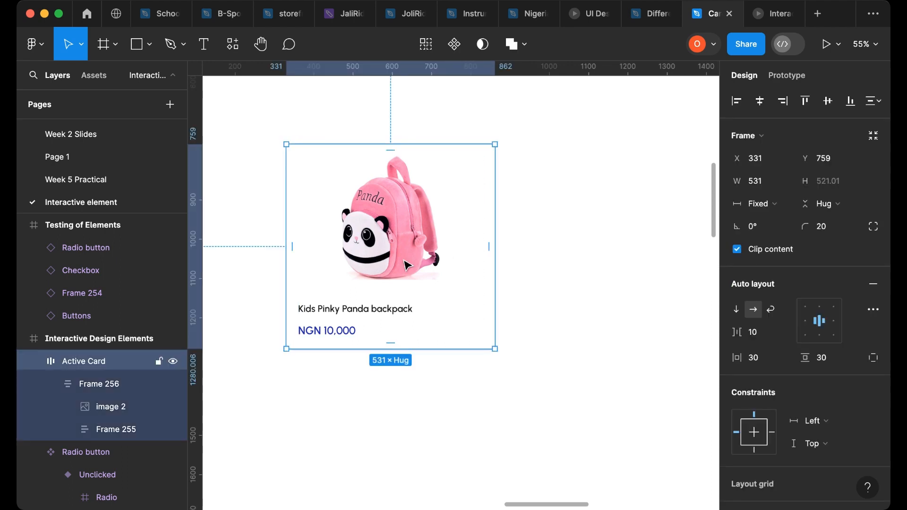
click(454, 45)
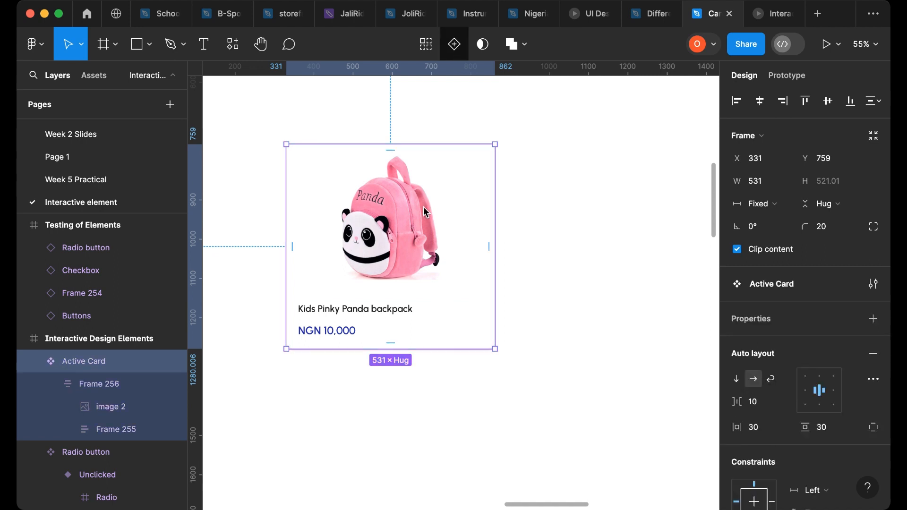
click(366, 137)
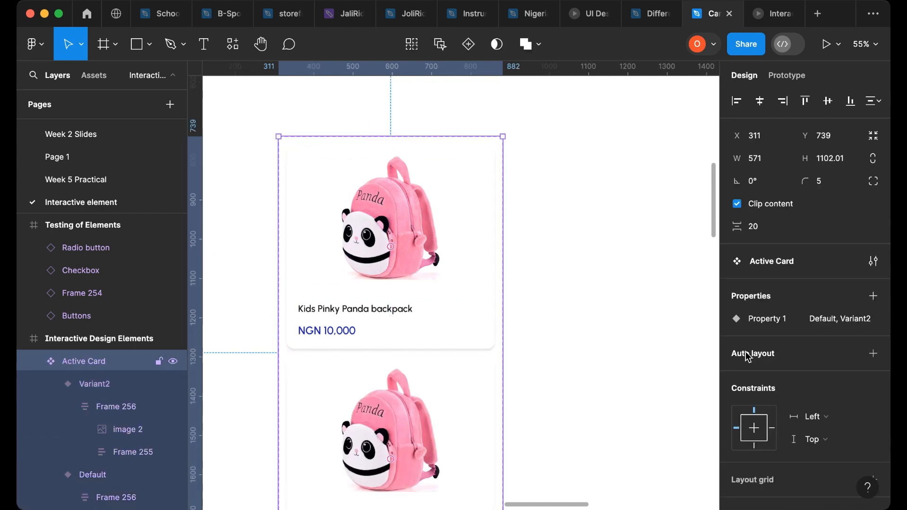
- Rename the component's variant property to Cards
mouse_move(772, 320)
click(852, 319)
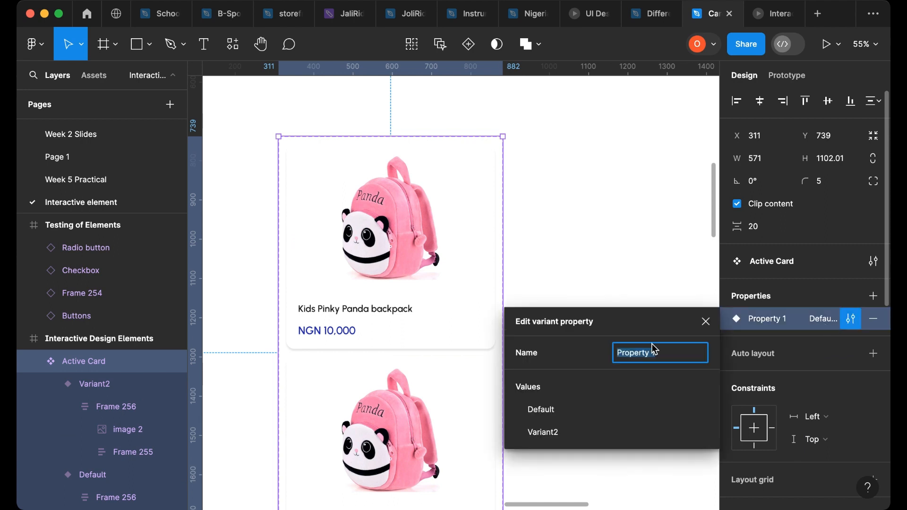
text(Cards)
click(553, 271)
- Rename the first variant's Cards value to Active
double_click(399, 256)
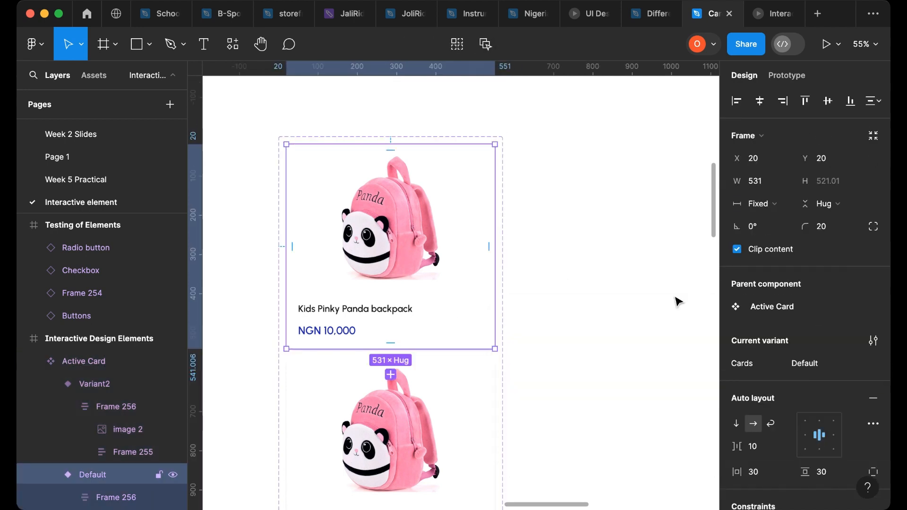
click(810, 364)
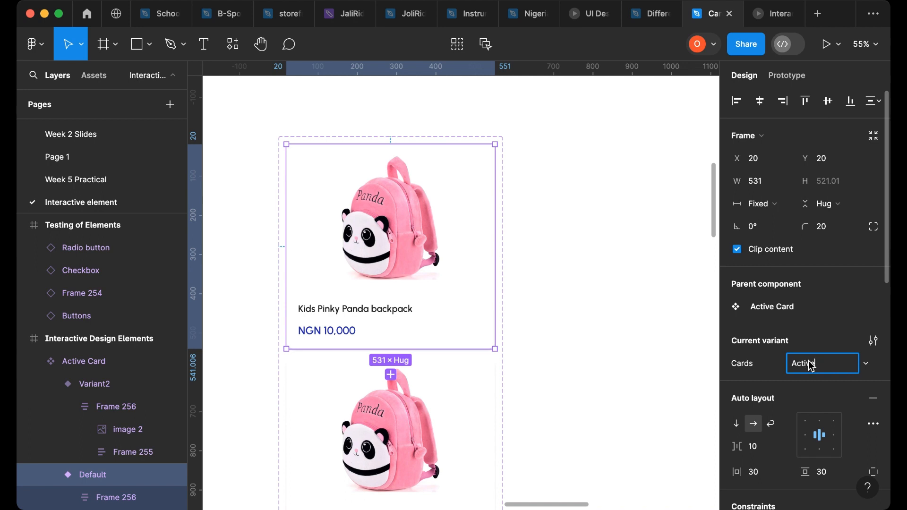
scroll(792, 345, down, 1)
scroll(478, 391, down, 4)
- Set the second variant's Cards value to Hovering card
click(431, 364)
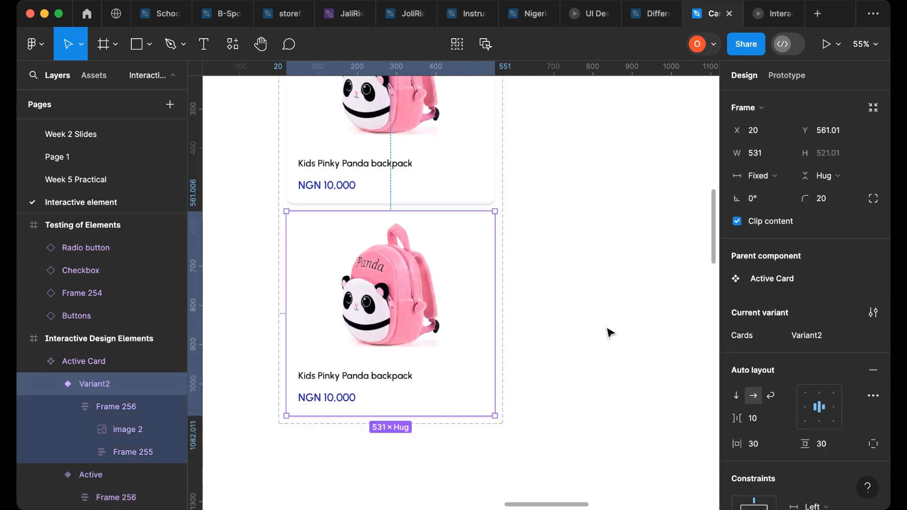
key(Return)
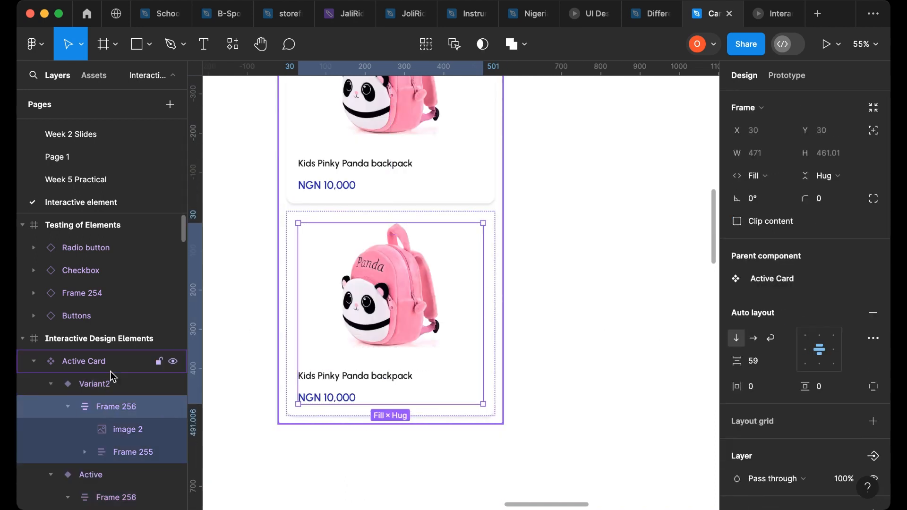
key(Escape)
click(814, 336)
text(H)
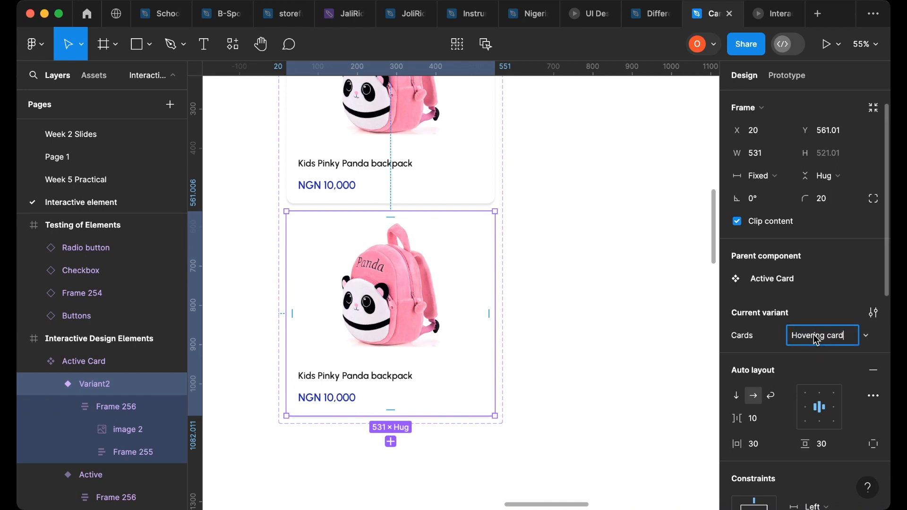
text(overing card)
click(647, 247)
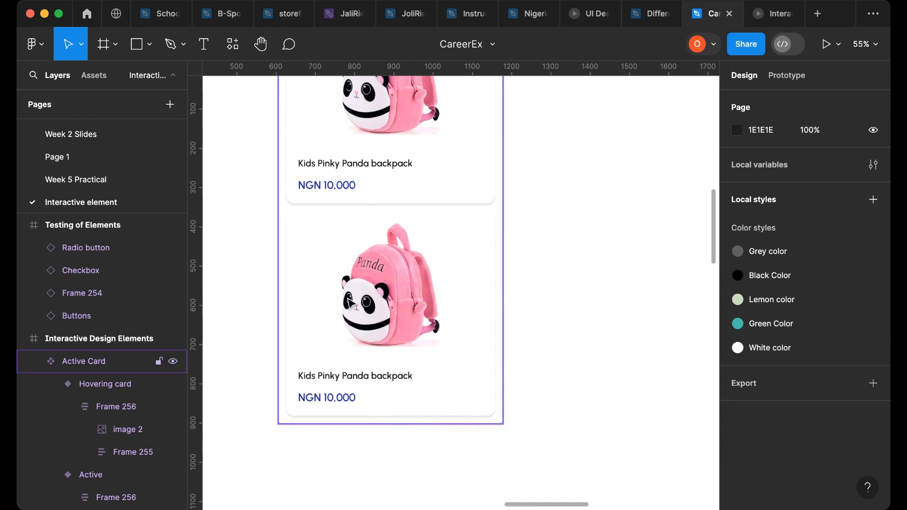
- Enlarge the Active Card component set's height to about 1194 to leave room below the variants
click(407, 425)
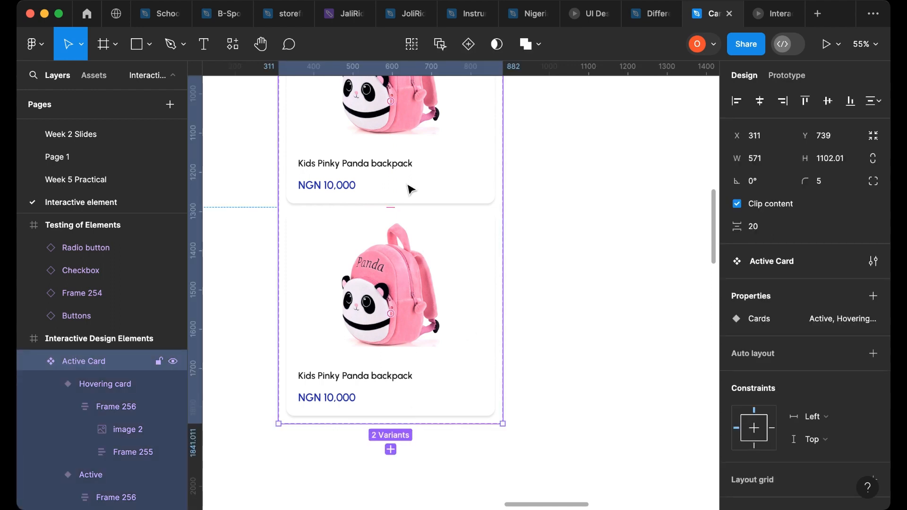
drag(378, 424, 382, 460)
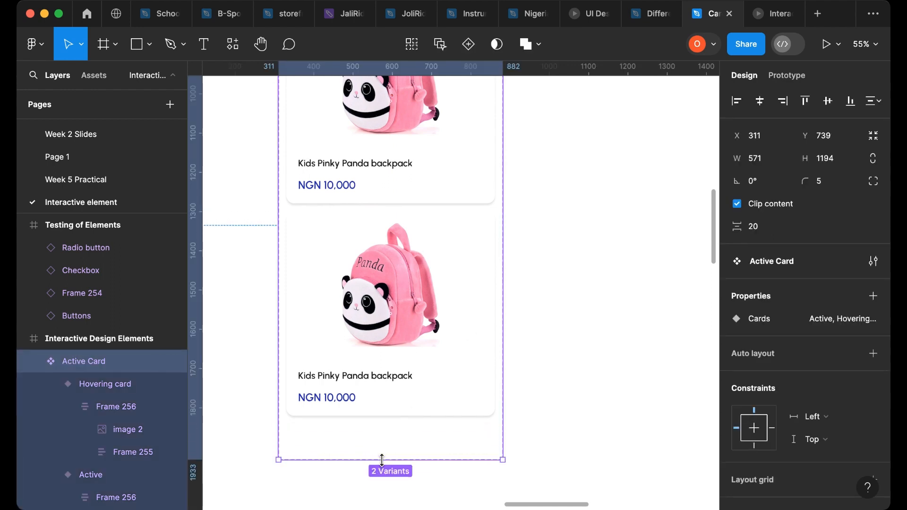
- Scale the Hovering card's backpack image down to about 0.97x, then return to the Move tool
click(410, 300)
click(410, 300)
click(410, 300)
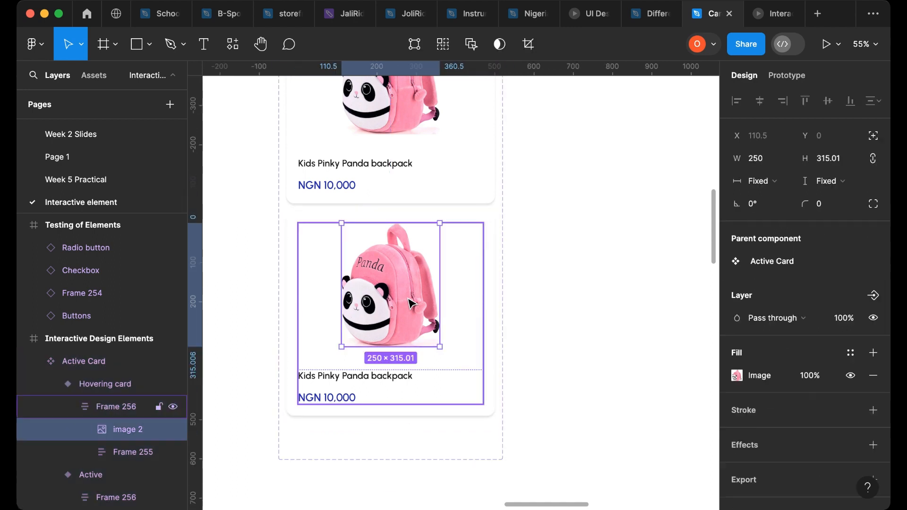
click(81, 44)
click(85, 97)
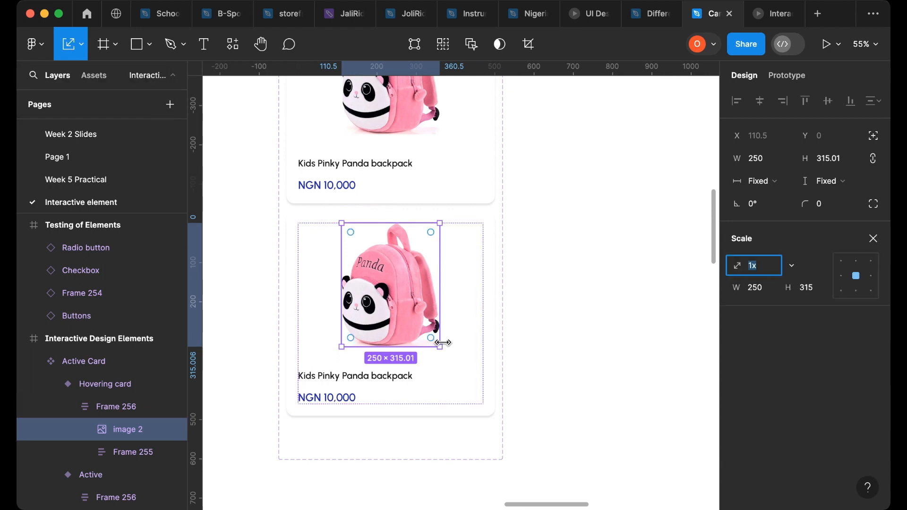
drag(440, 347, 435, 343)
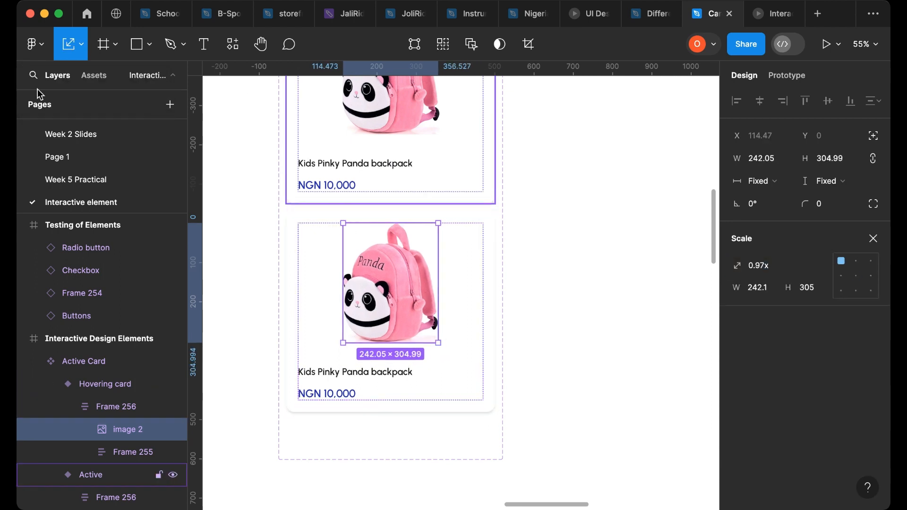
click(81, 44)
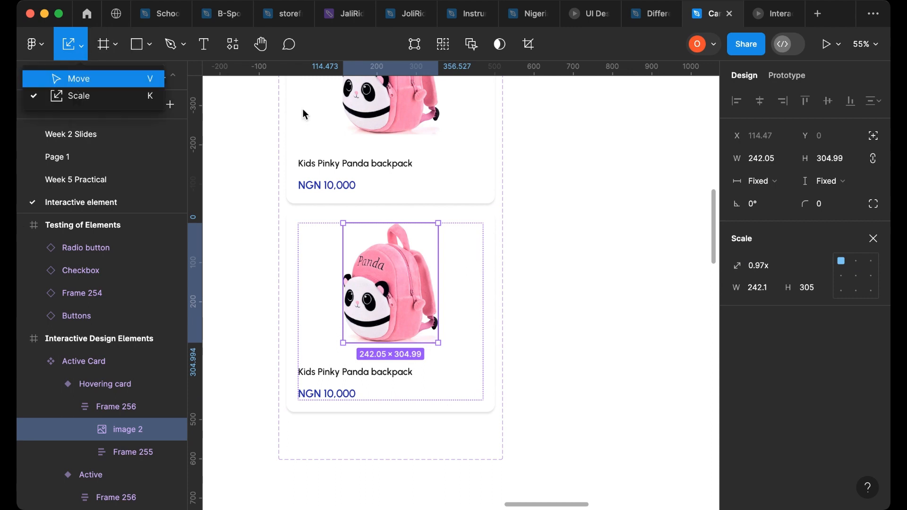
key(v)
- Set the Active variant's height to a fixed 520
click(436, 204)
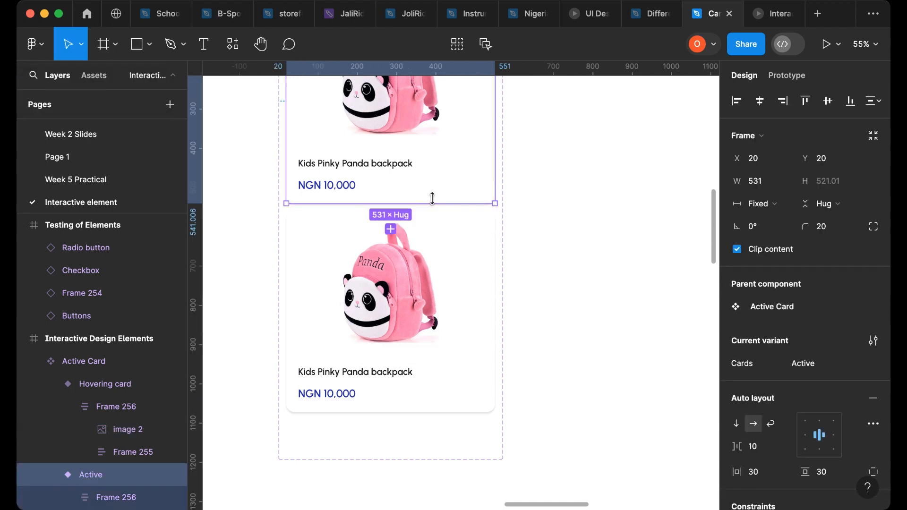
click(827, 183)
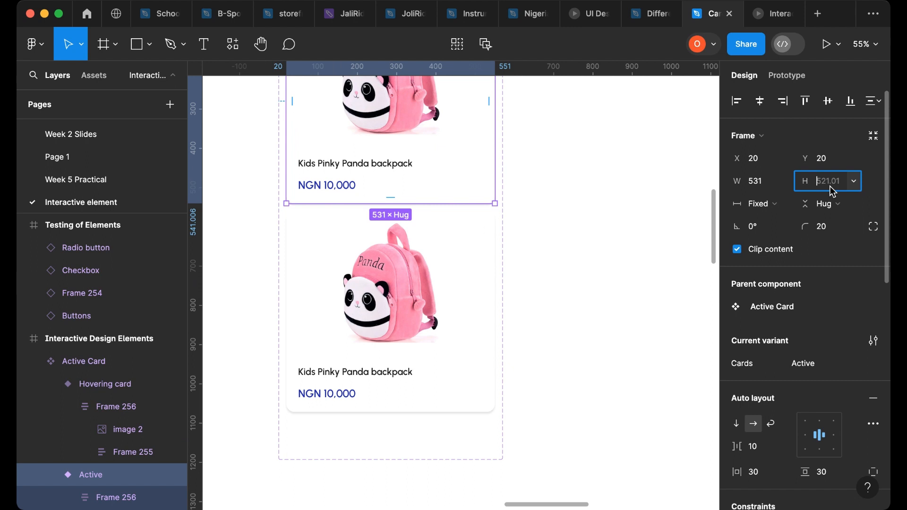
text(5)
key(Return)
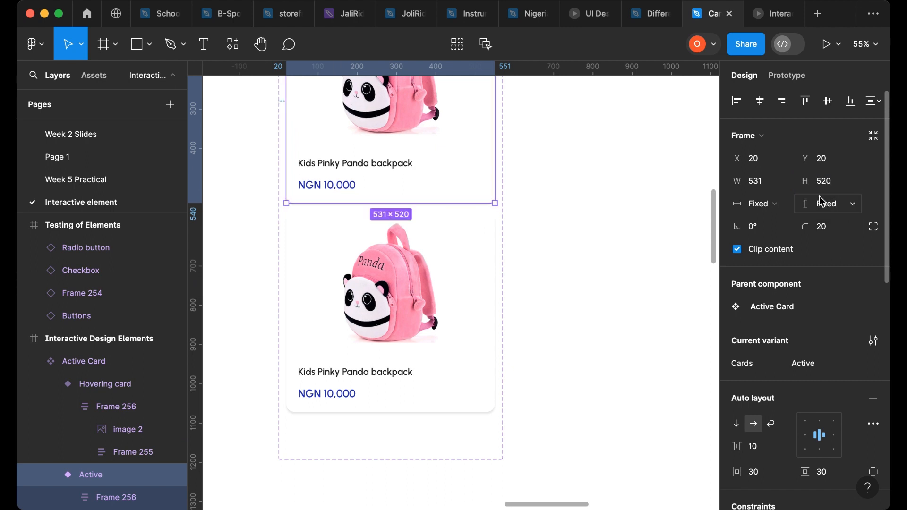
- Set the Hovering card variant's height to a fixed 520 as well
click(462, 343)
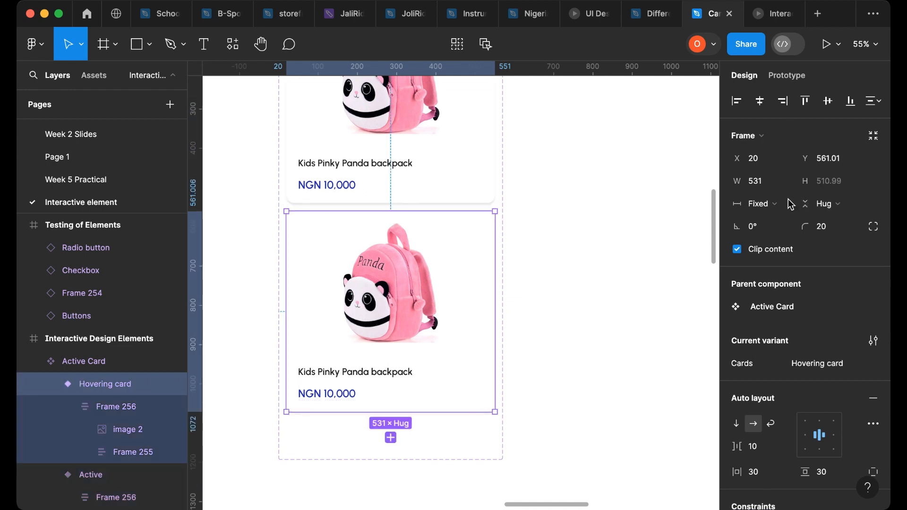
click(827, 186)
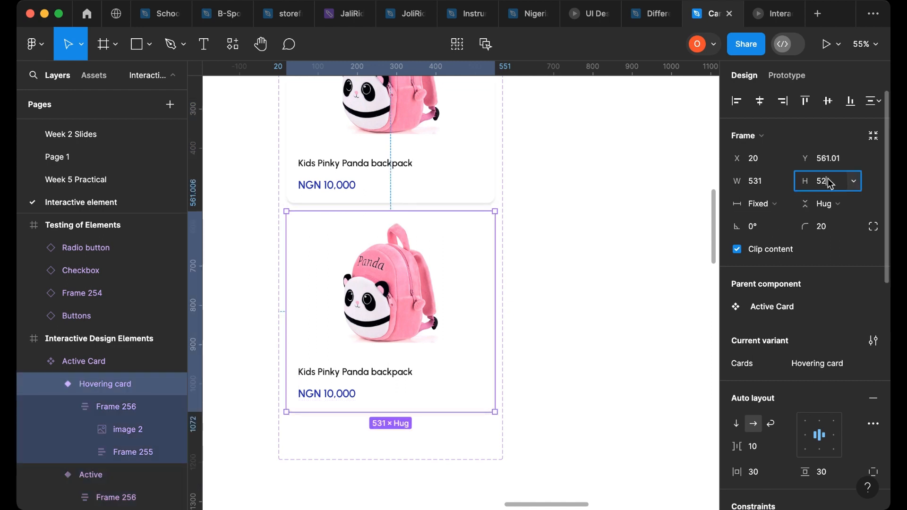
key(Return)
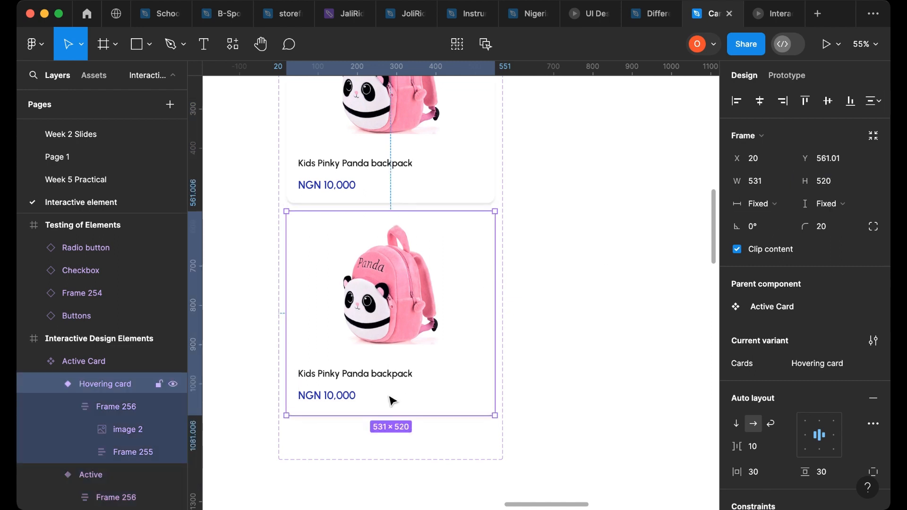
- Place a Buttons instance into the Hovering card's text frame, between the product name and the price
scroll(548, 354, down, 5)
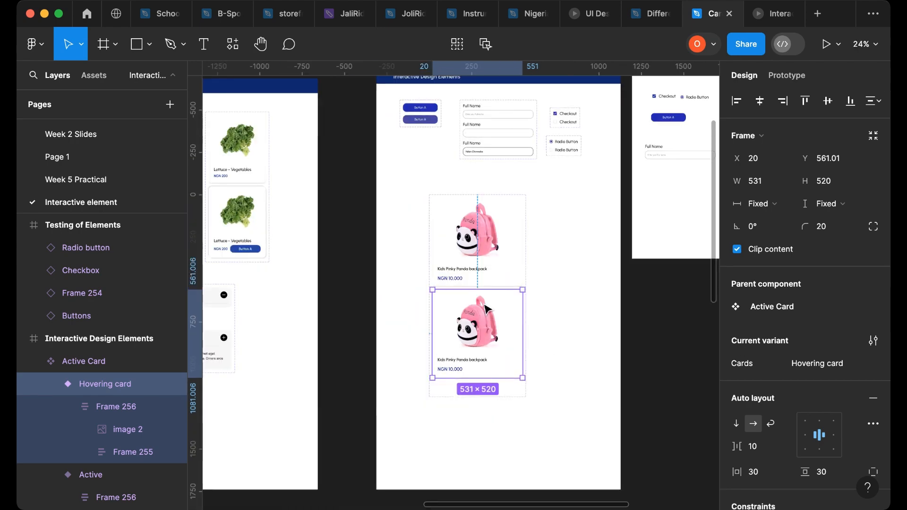
scroll(449, 331, left, 5)
scroll(548, 119, up, 5)
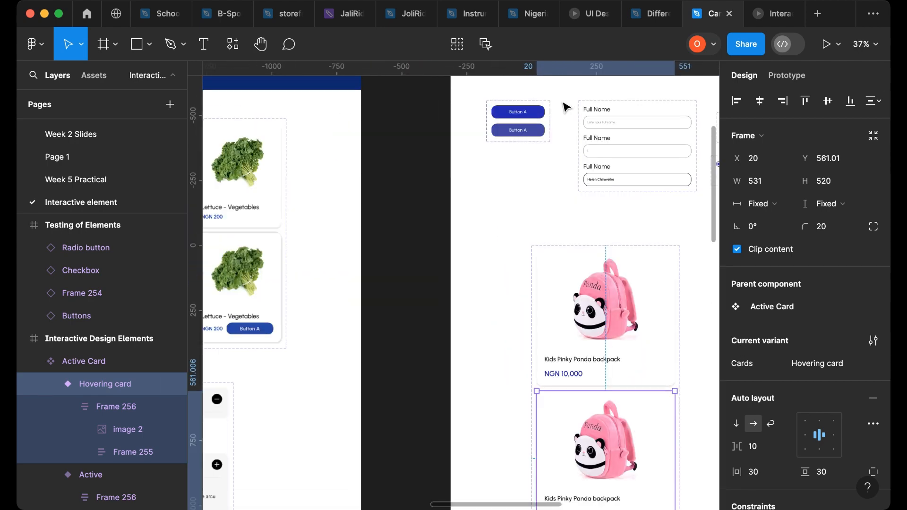
click(524, 121)
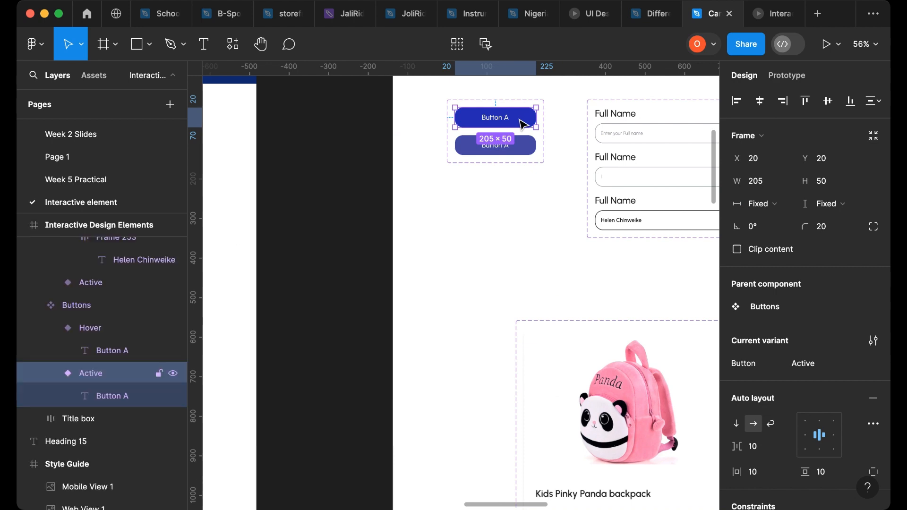
drag(524, 124, 567, 279)
scroll(555, 269, right, 5)
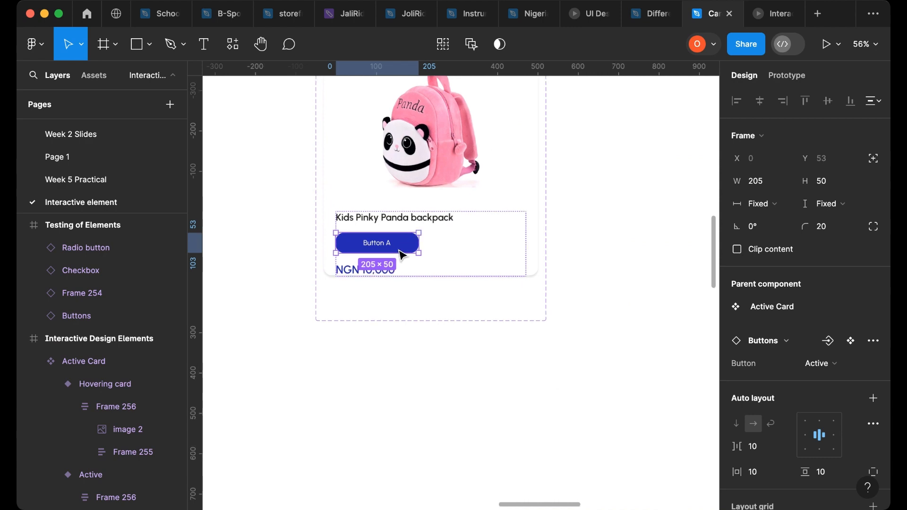
- Select the button and price together and wrap them in a horizontal auto layout frame
scroll(400, 251, up, 5)
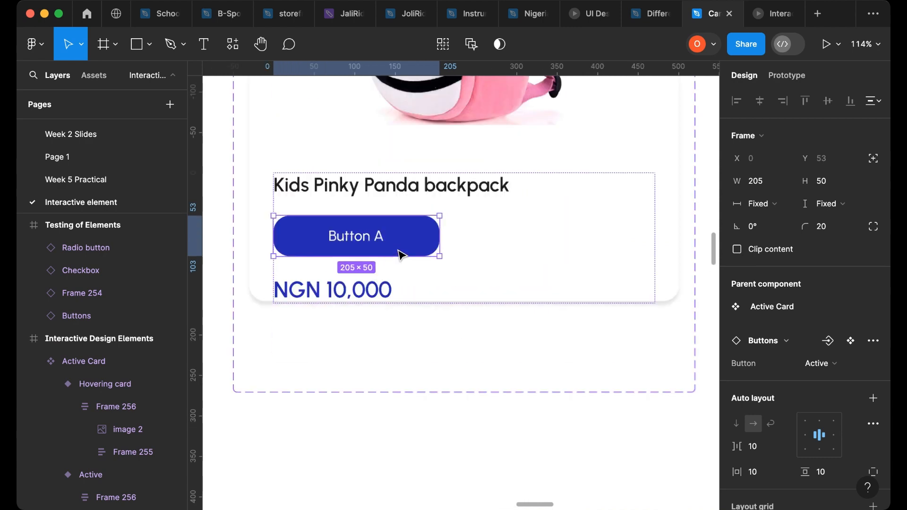
shift+click(375, 300)
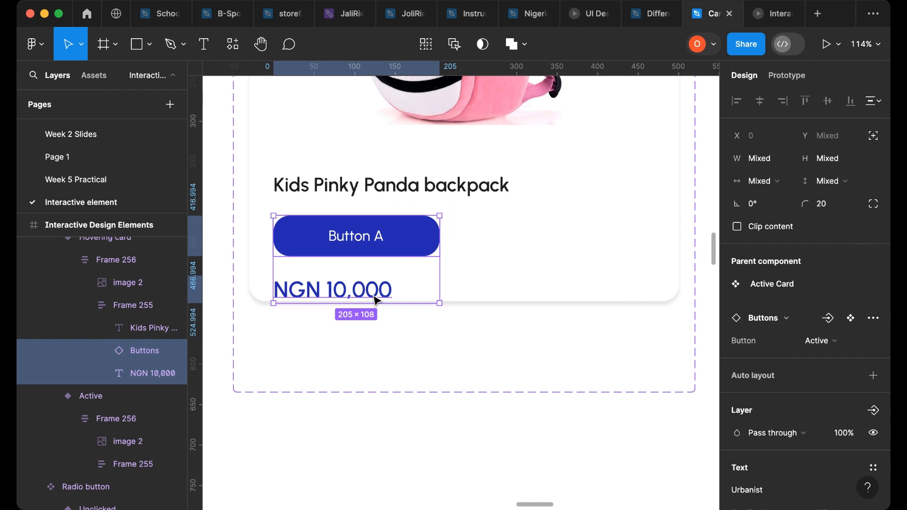
key(shift+a)
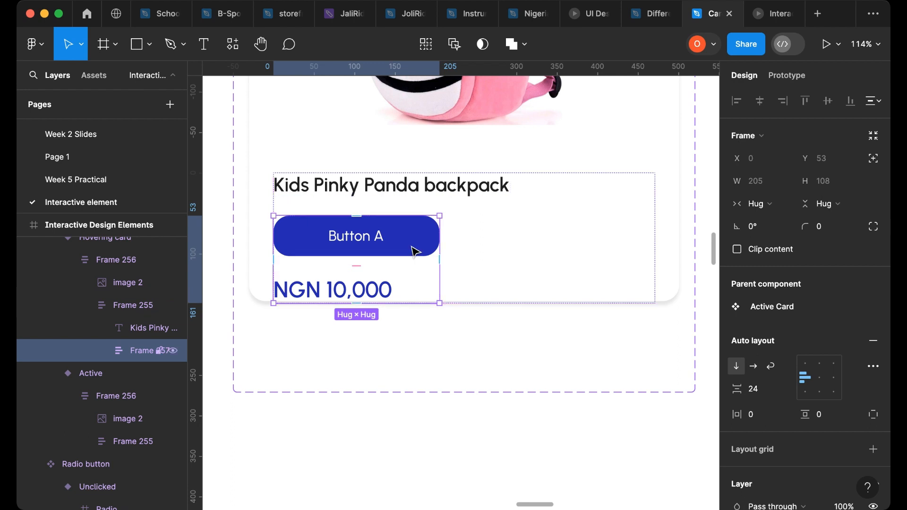
click(755, 367)
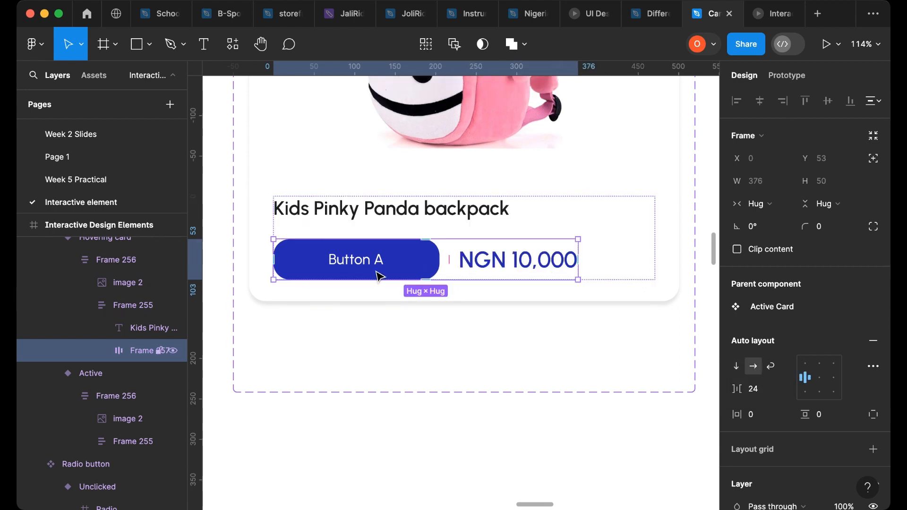
- Reorder the layers inside the new frame so the price comes before the button
click(102, 351)
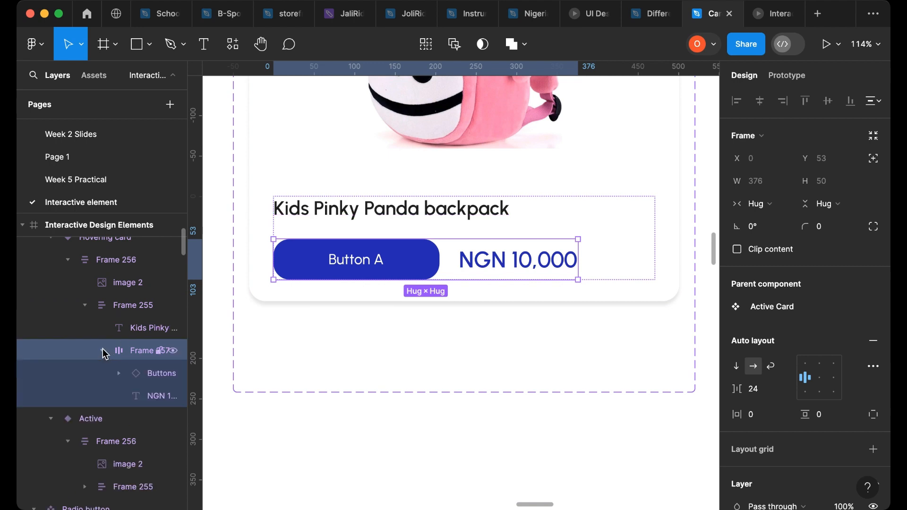
click(142, 397)
drag(142, 400, 143, 360)
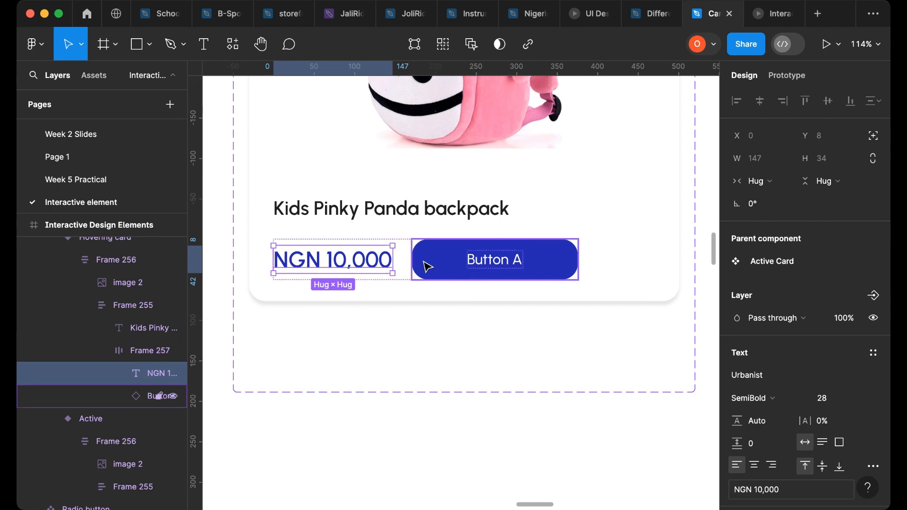
- Widen the price-and-button frame's gap to about 118 and set its width to Fill container
click(409, 245)
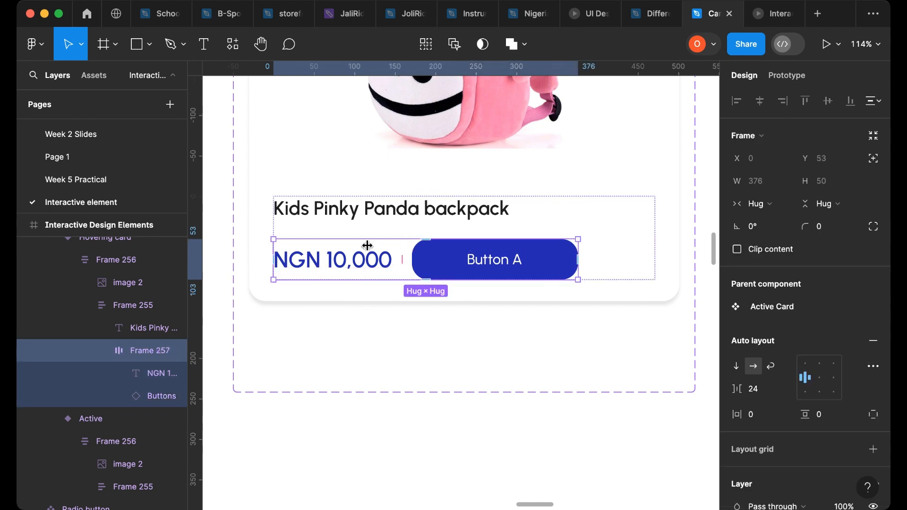
drag(733, 389, 865, 387)
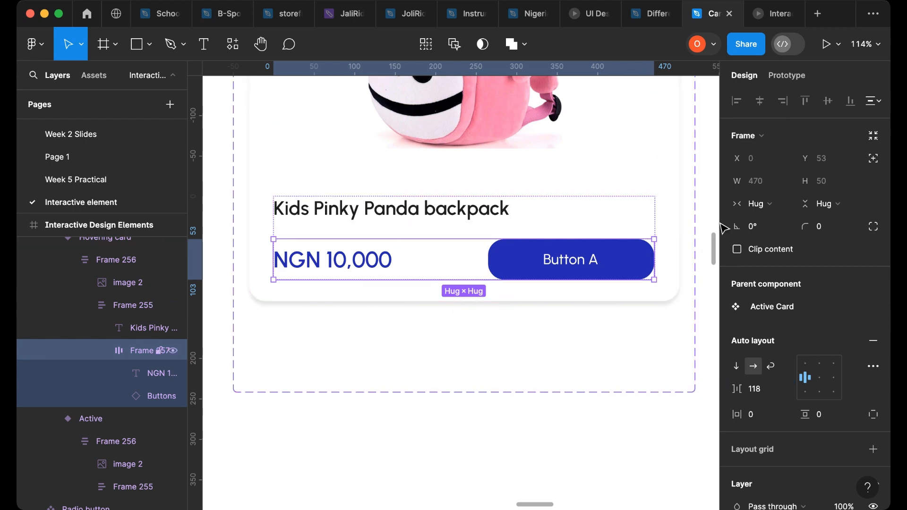
click(786, 212)
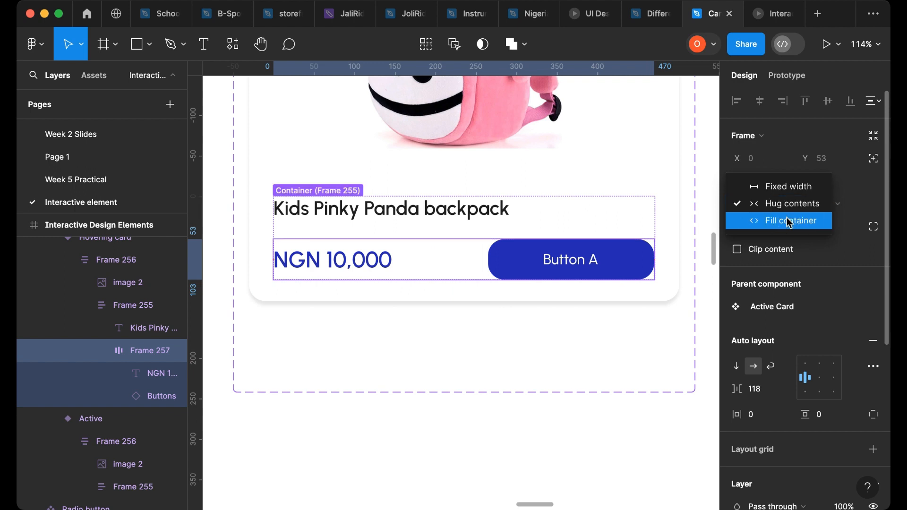
click(790, 223)
- Change the Hovering card button's label to Add to Cart
click(654, 208)
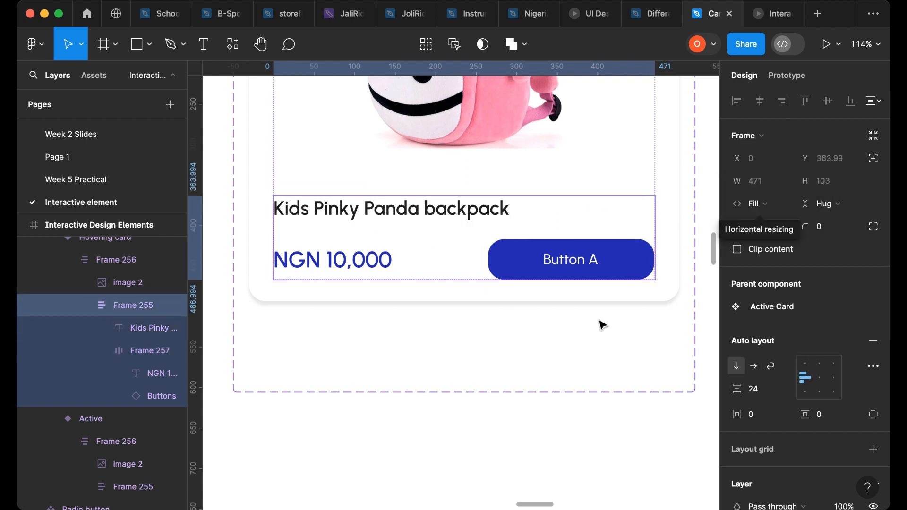
double_click(572, 262)
double_click(568, 264)
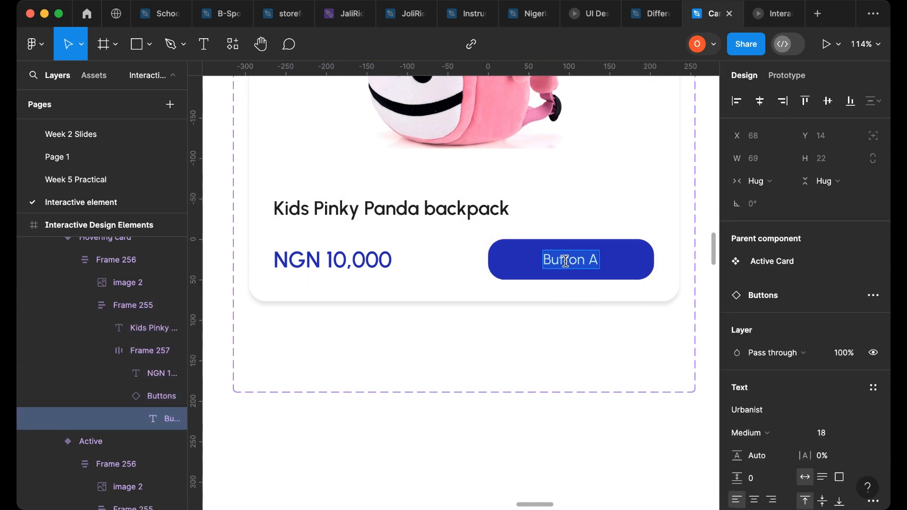
text(A)
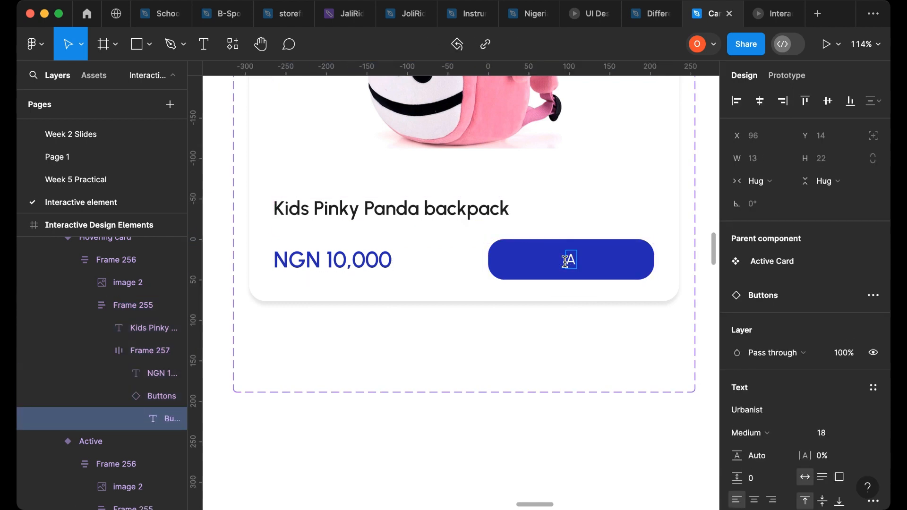
text(dd to )
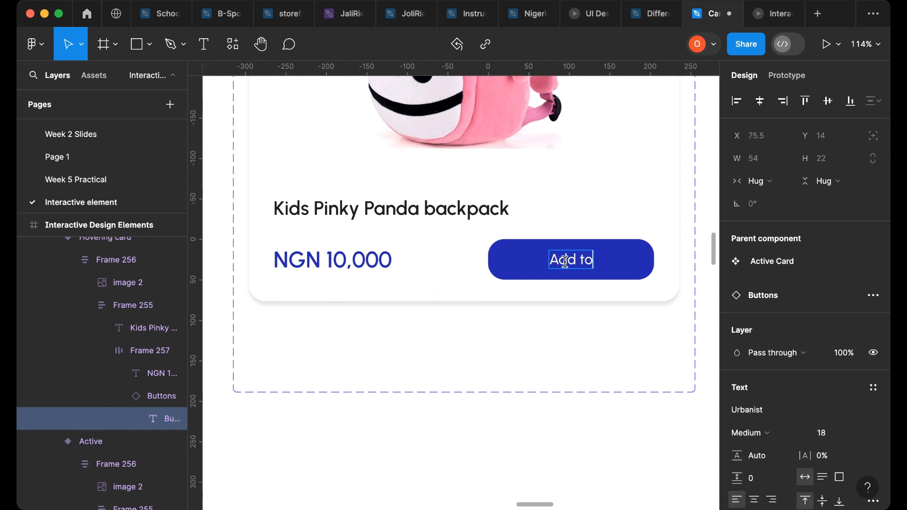
text(Card)
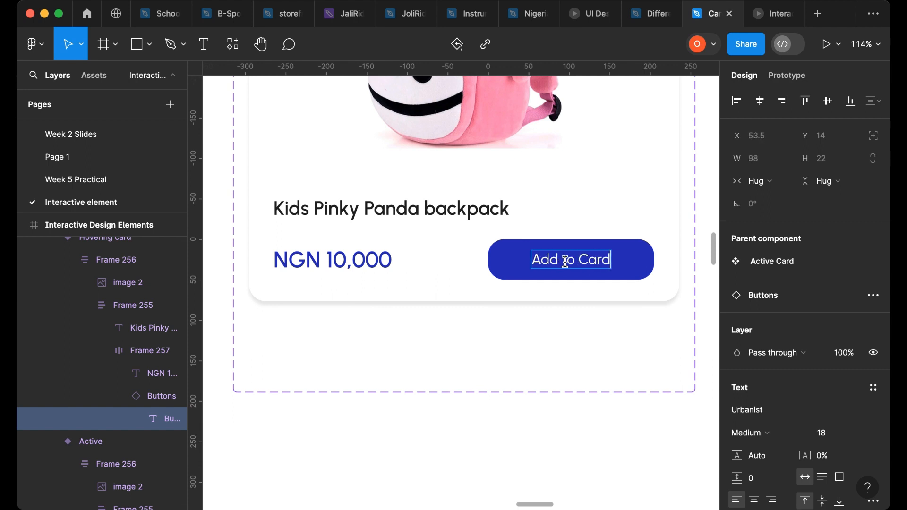
key(BackSpace)
text(t)
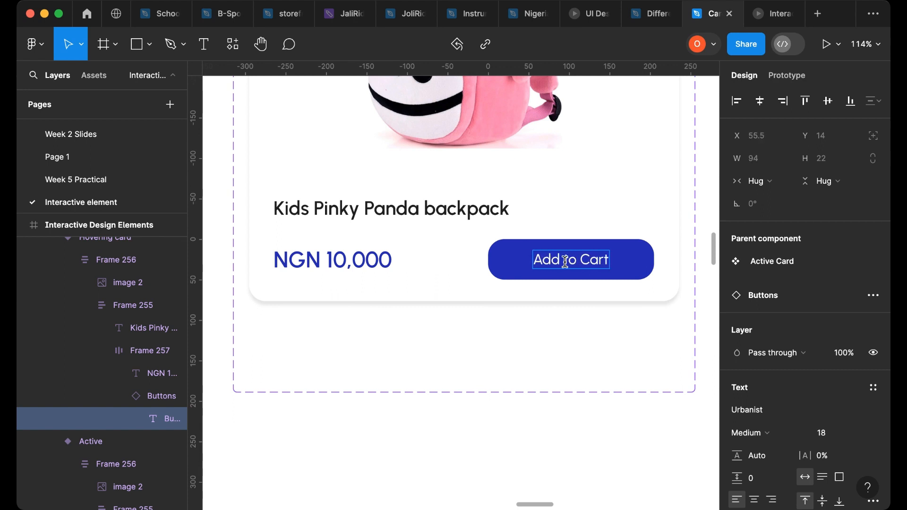
key(Escape)
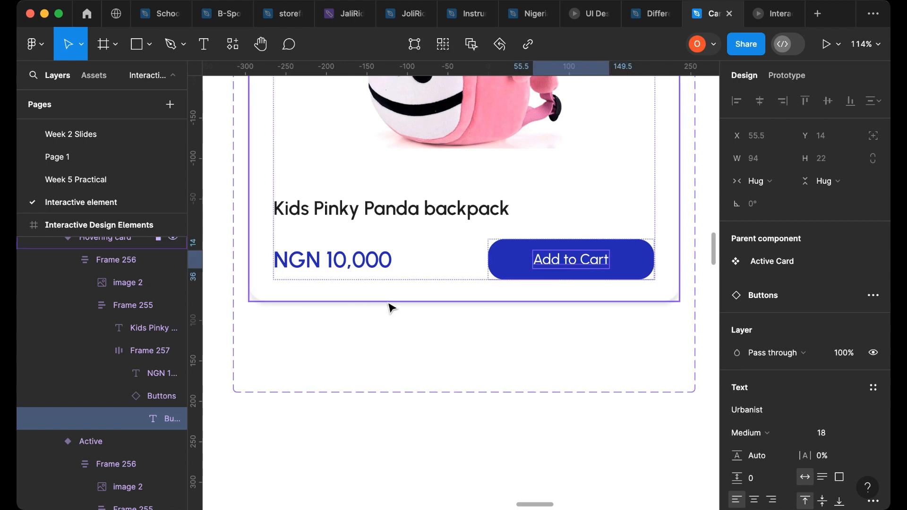
- Change the Hovering card's drop shadow colour to 333333
click(392, 306)
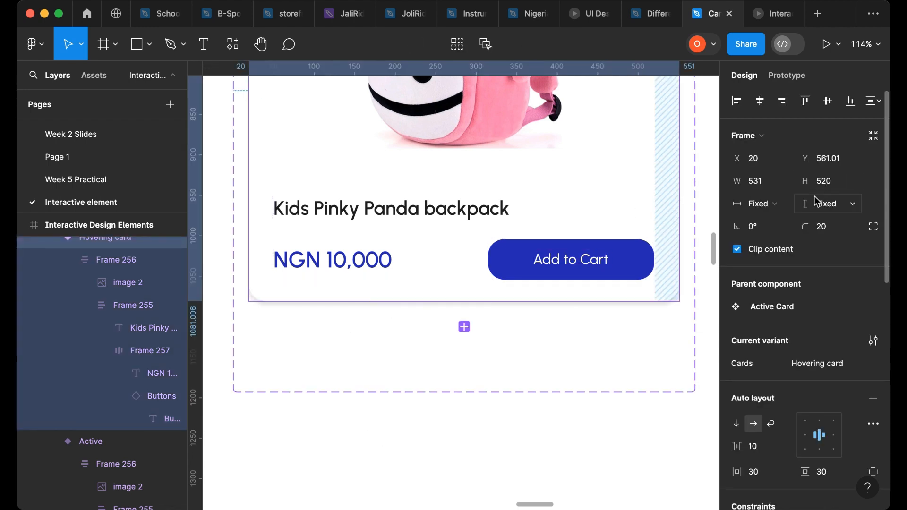
scroll(506, 339, up, 3)
scroll(473, 307, down, 3)
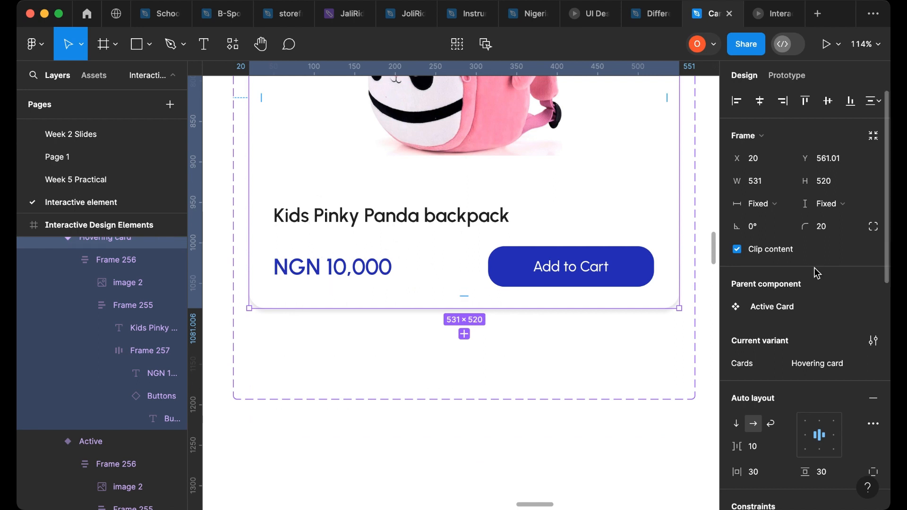
scroll(804, 331, down, 10)
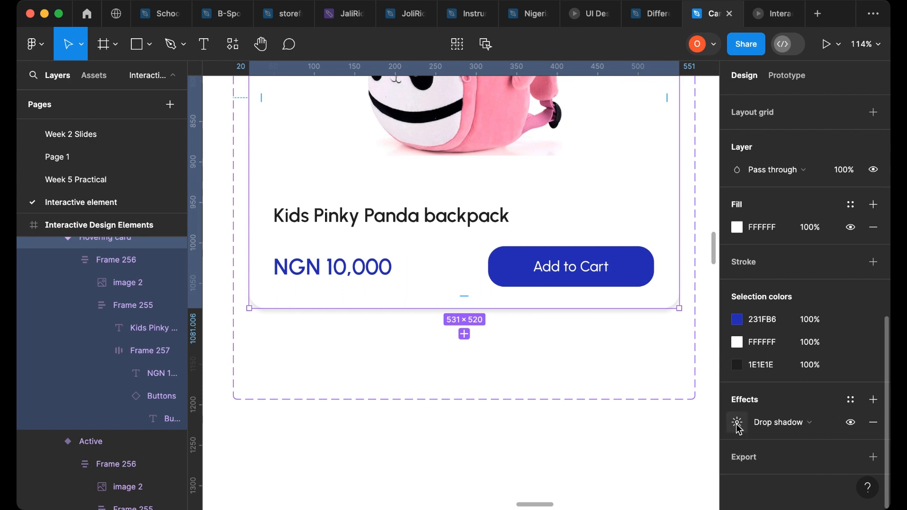
click(737, 422)
drag(632, 420, 715, 253)
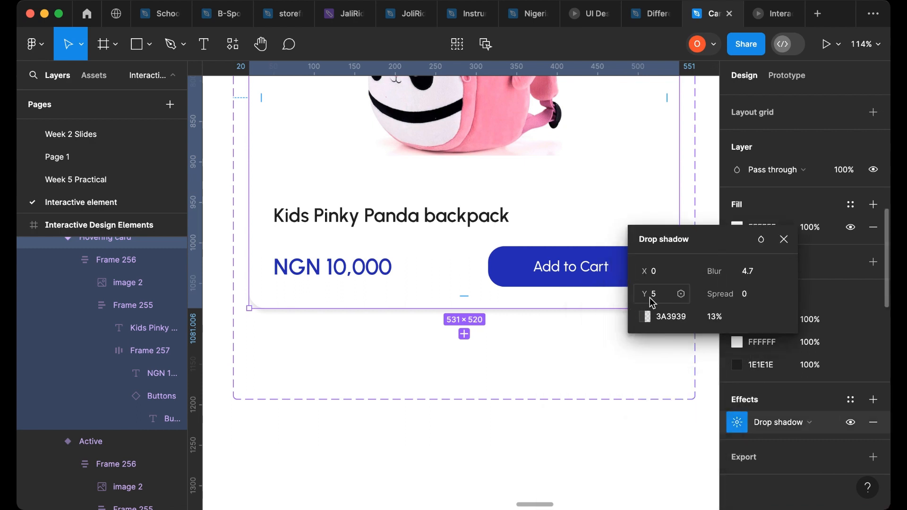
click(645, 317)
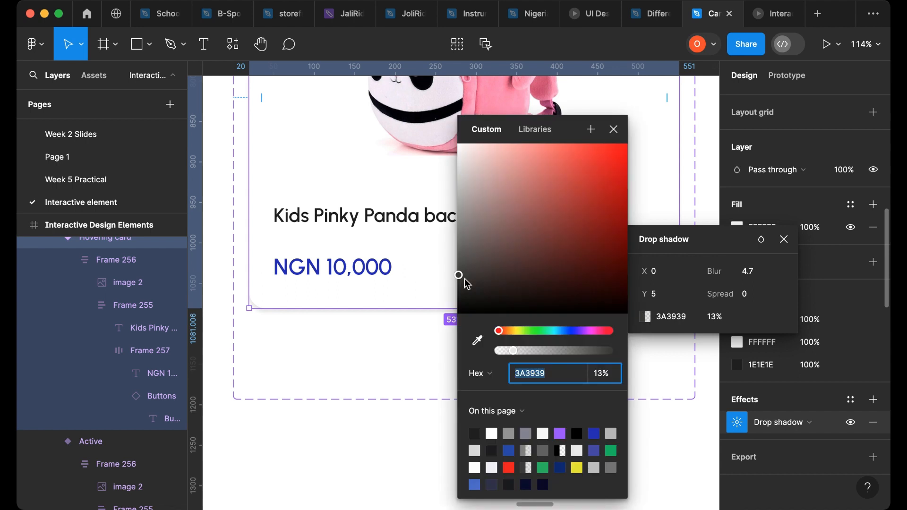
drag(461, 278, 457, 284)
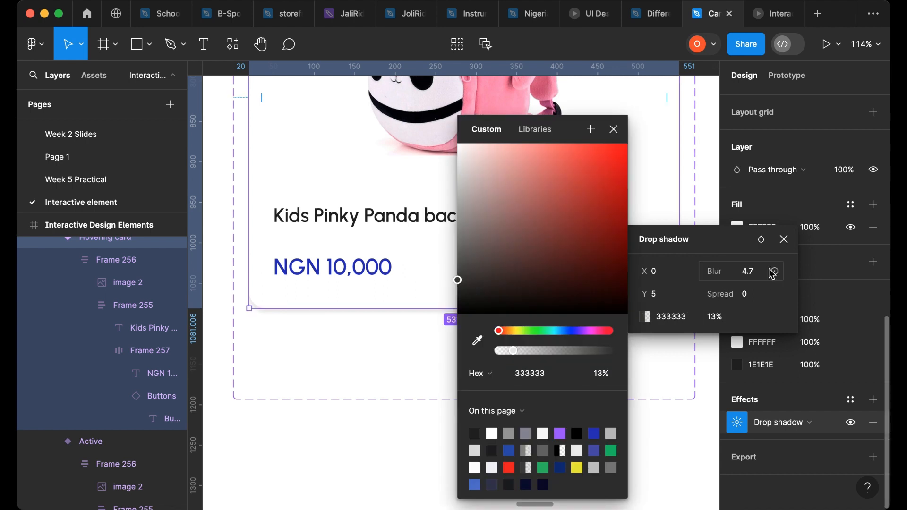
click(817, 337)
- Add a second drop shadow to the Hovering card and set its blur to 5
scroll(490, 370, up, 10)
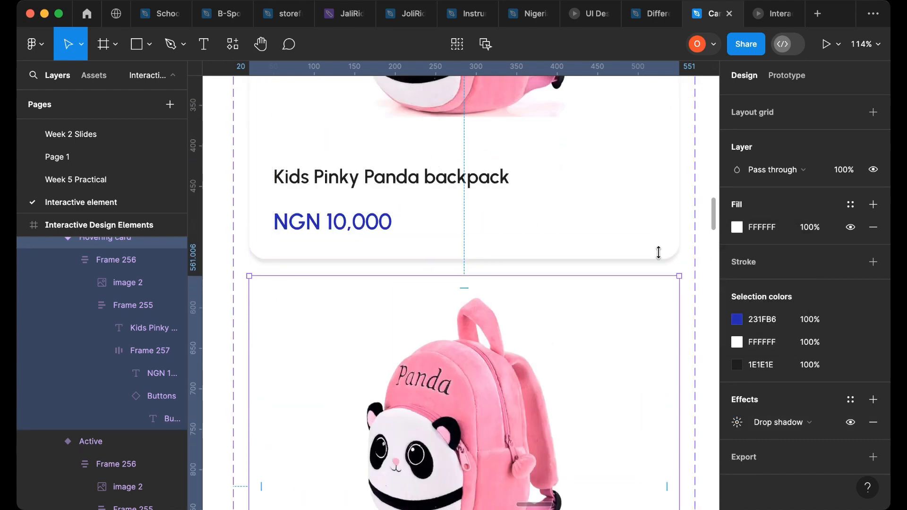
scroll(659, 253, down, 9)
drag(585, 257, 582, 274)
scroll(588, 263, up, 10)
scroll(585, 340, down, 10)
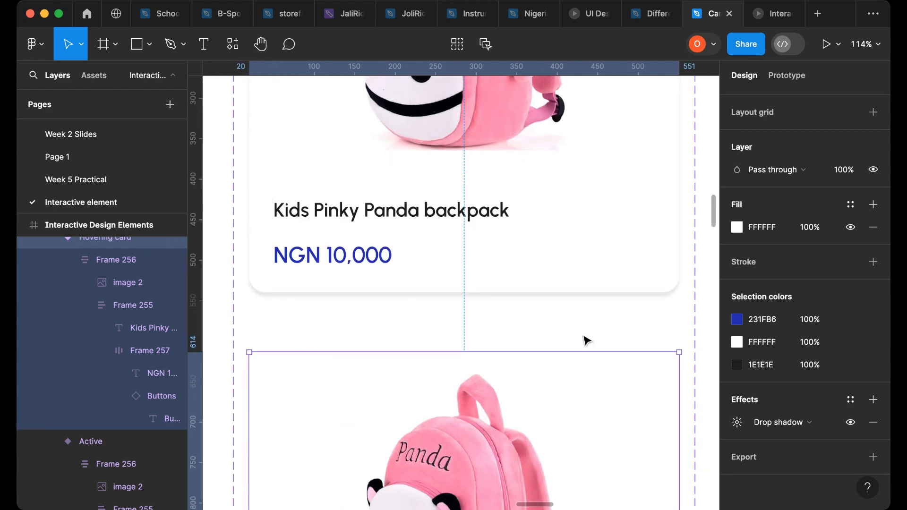
click(872, 401)
click(737, 445)
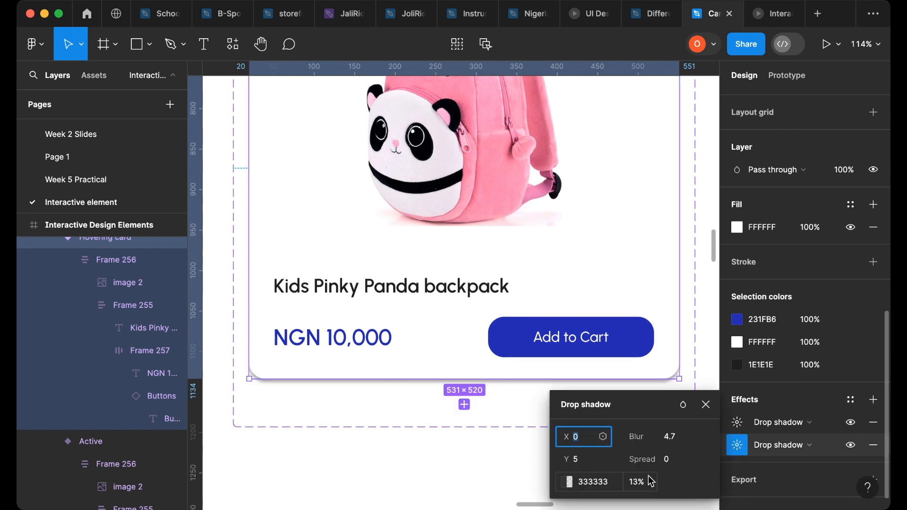
click(676, 447)
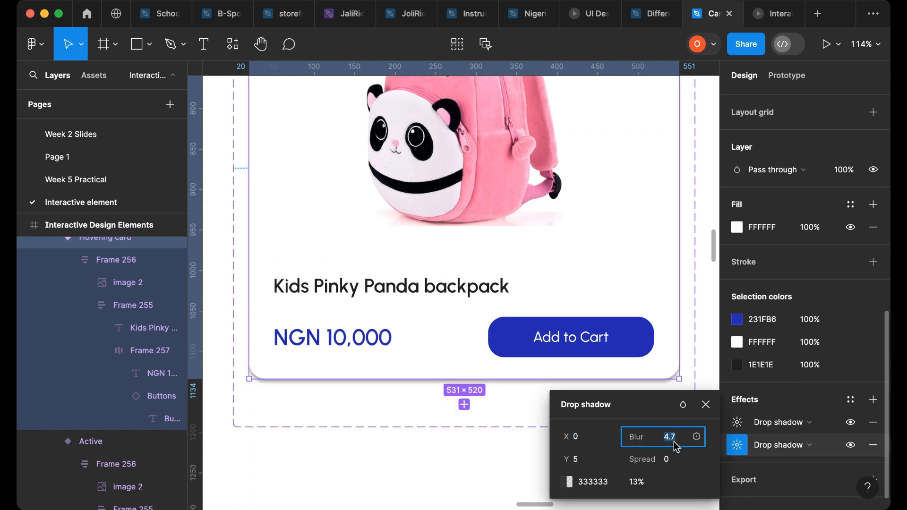
text(5)
- Set the other drop shadow to blur 5, Y -5, colour 333333 at 13% opacity
click(735, 428)
click(683, 437)
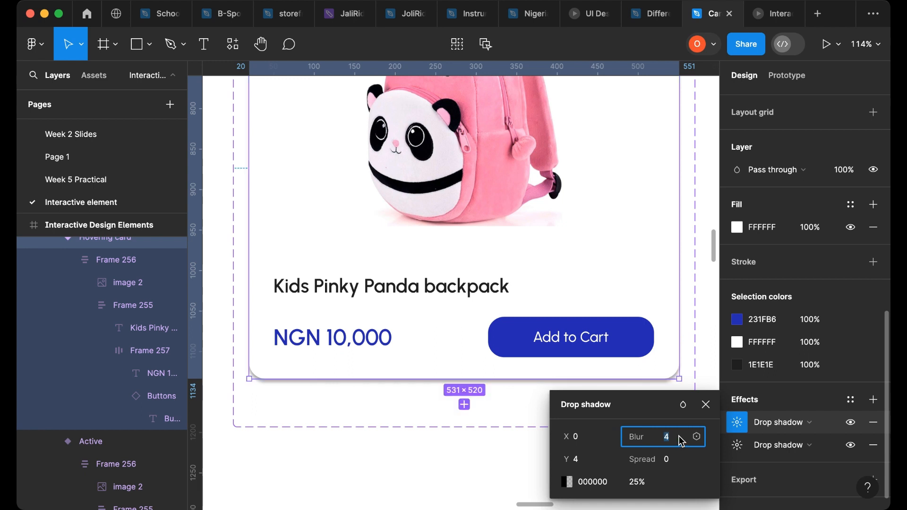
text(5)
click(586, 468)
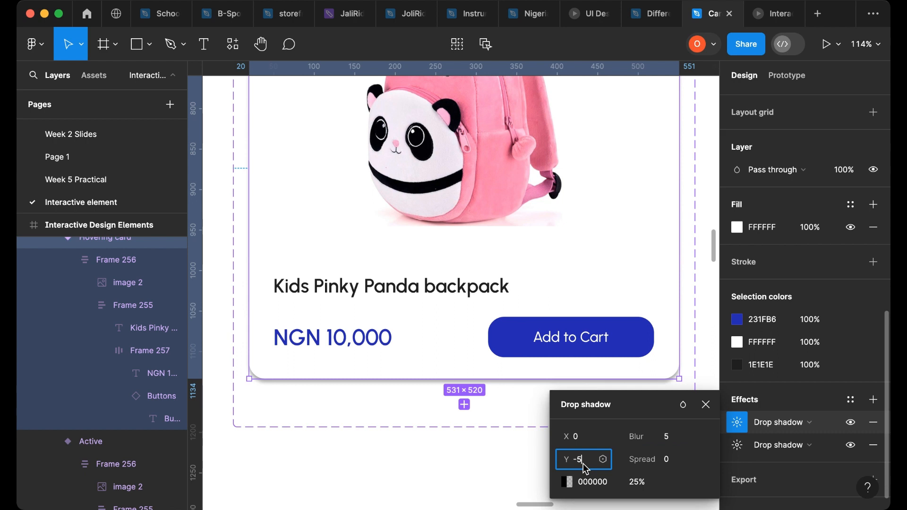
click(600, 484)
text(3)
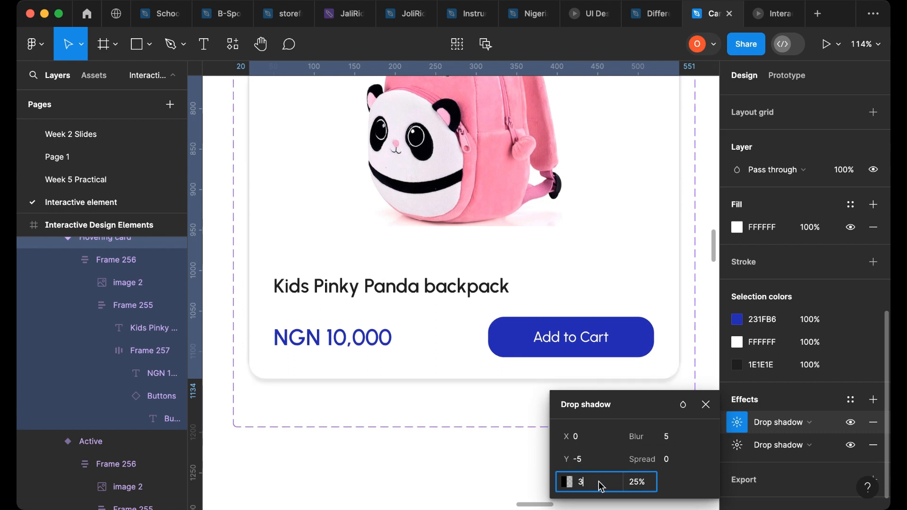
text(33333)
key(Tab)
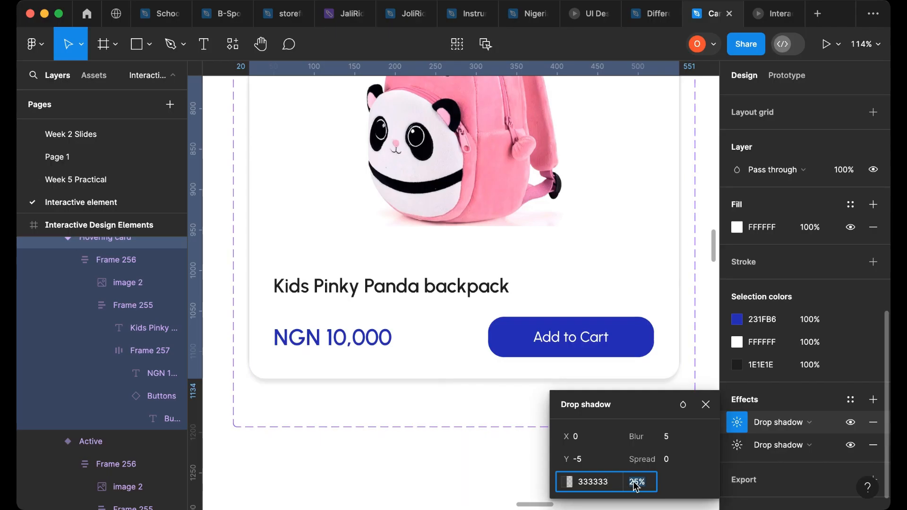
text(13)
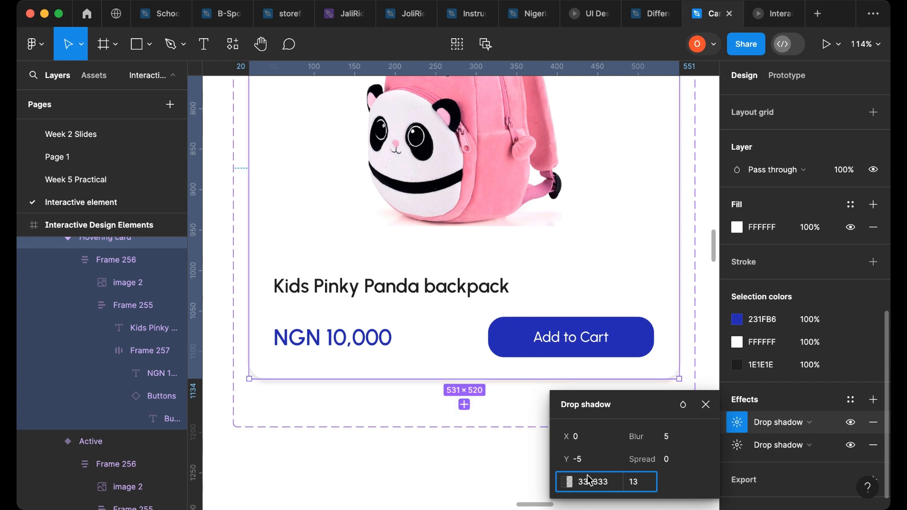
key(Return)
click(472, 471)
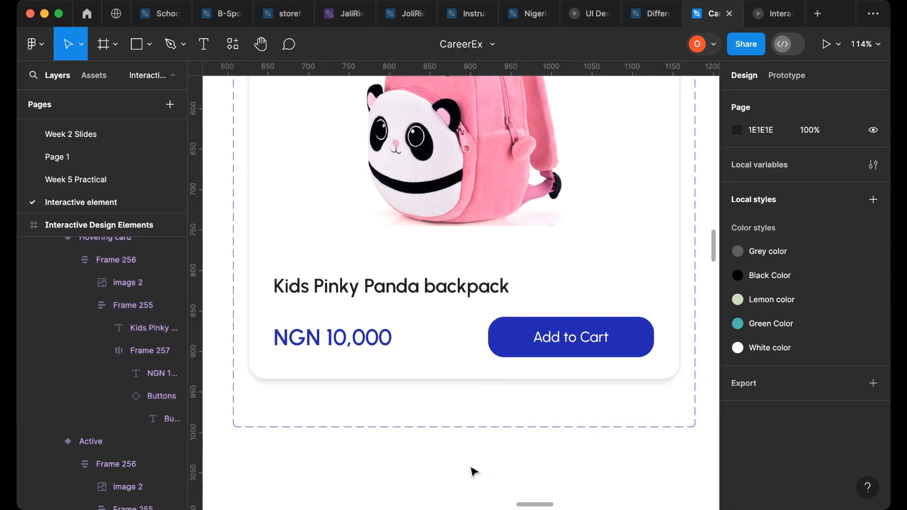
- Add a While hovering interaction on the Active variant that changes it to the Hovering card
scroll(450, 473, down, 5)
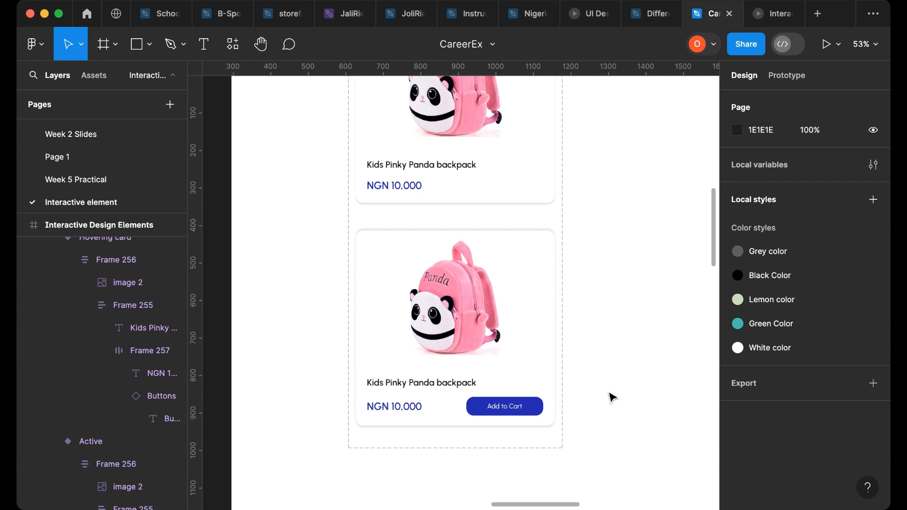
scroll(613, 399, down, 3)
click(544, 225)
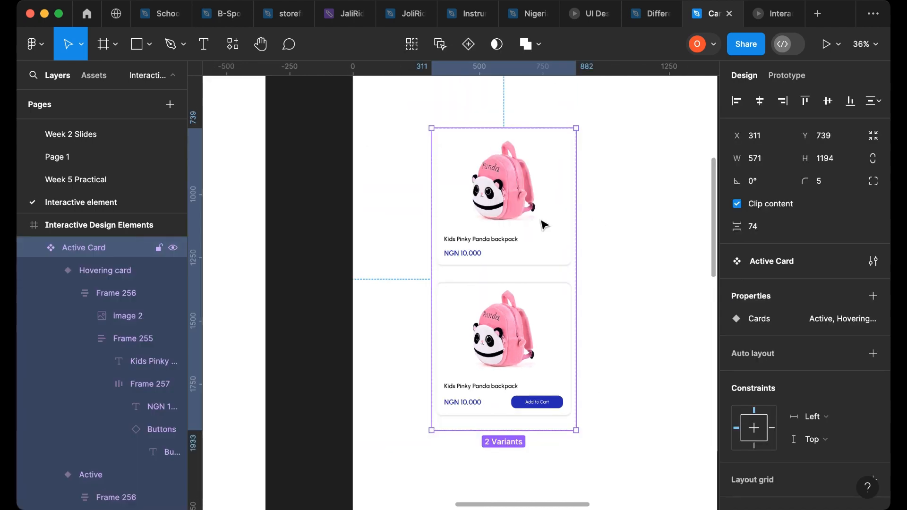
click(544, 226)
click(785, 76)
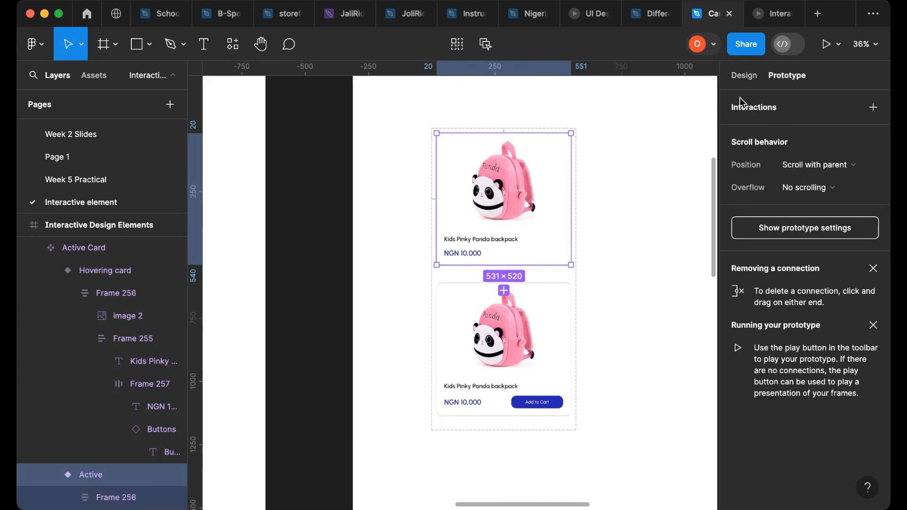
drag(504, 265, 539, 302)
click(461, 319)
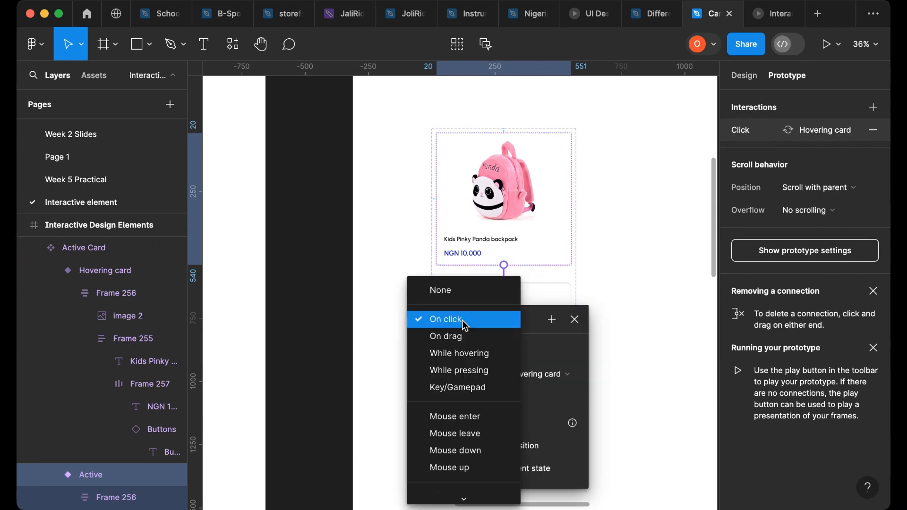
click(463, 354)
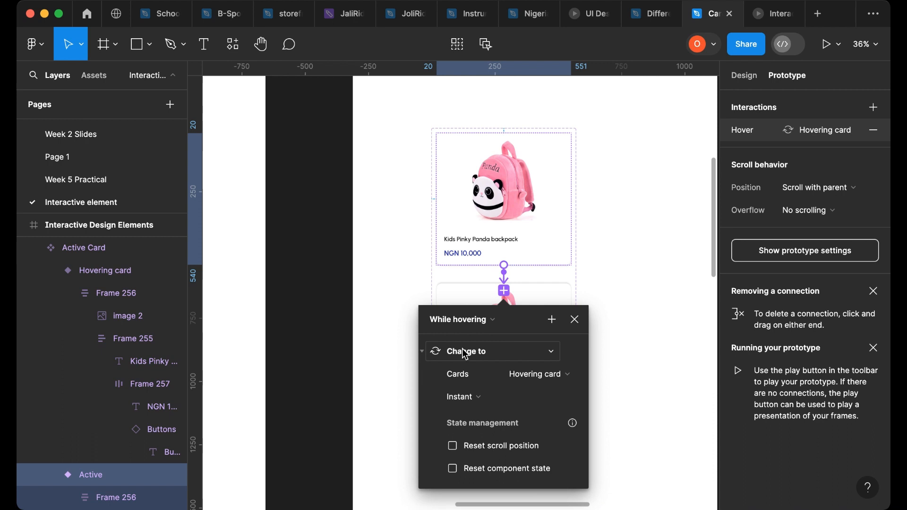
click(614, 312)
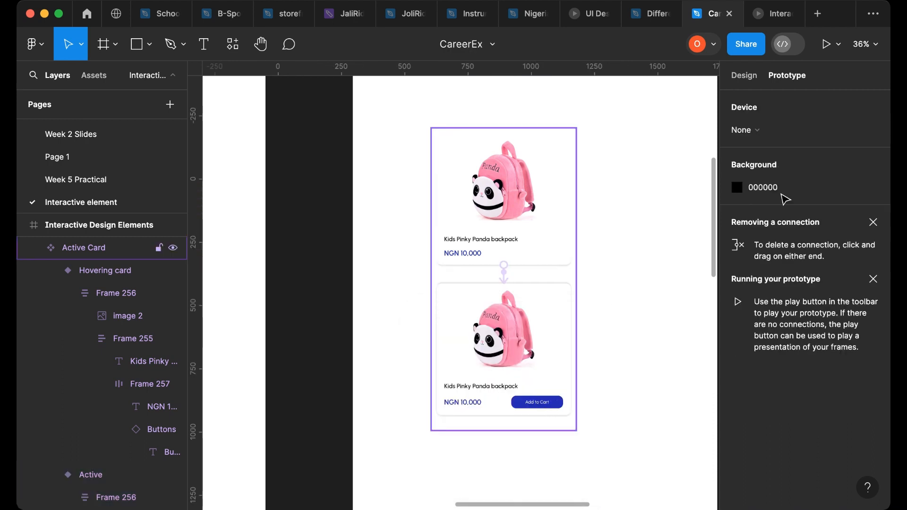
- Place a copy of the Active card in the Testing of Elements frame beside the checkbox and radio button
scroll(664, 219, down, 3)
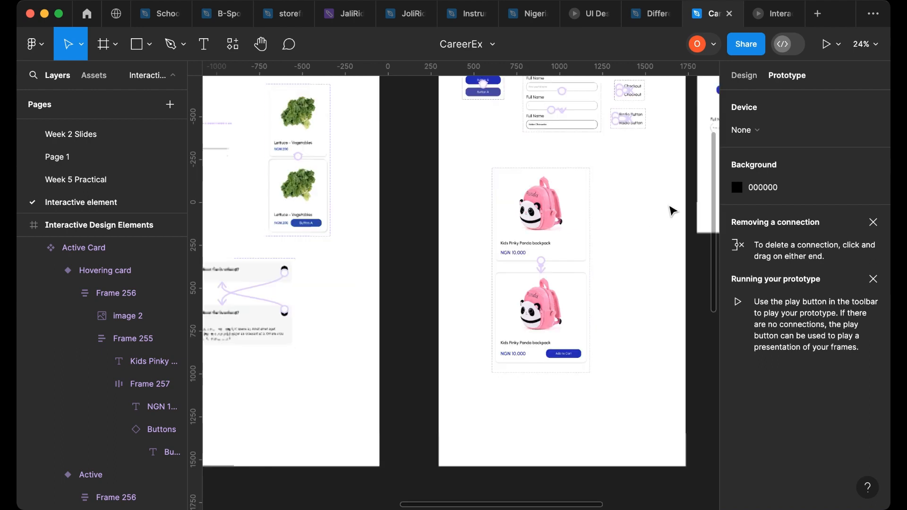
click(744, 75)
scroll(583, 223, right, 5)
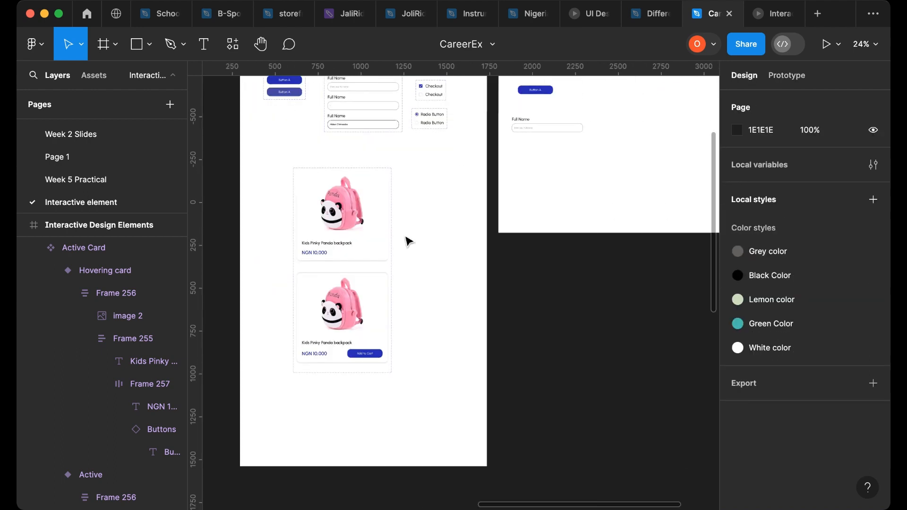
click(337, 238)
click(339, 236)
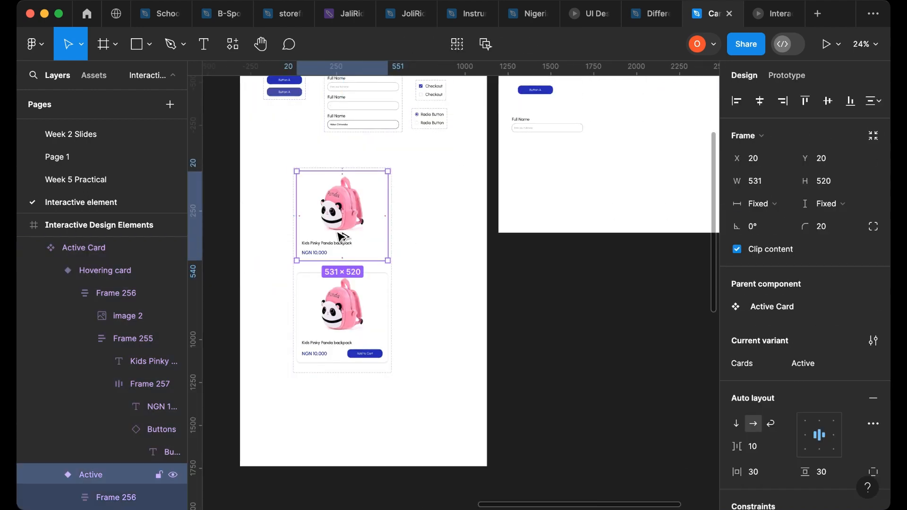
drag(342, 236, 653, 136)
scroll(653, 142, up, 3)
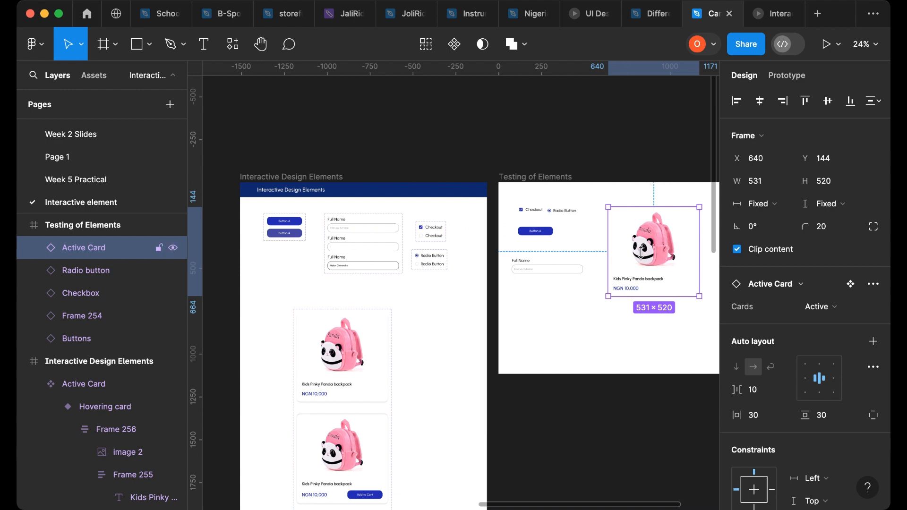
scroll(644, 256, right, 2)
scroll(544, 251, up, 3)
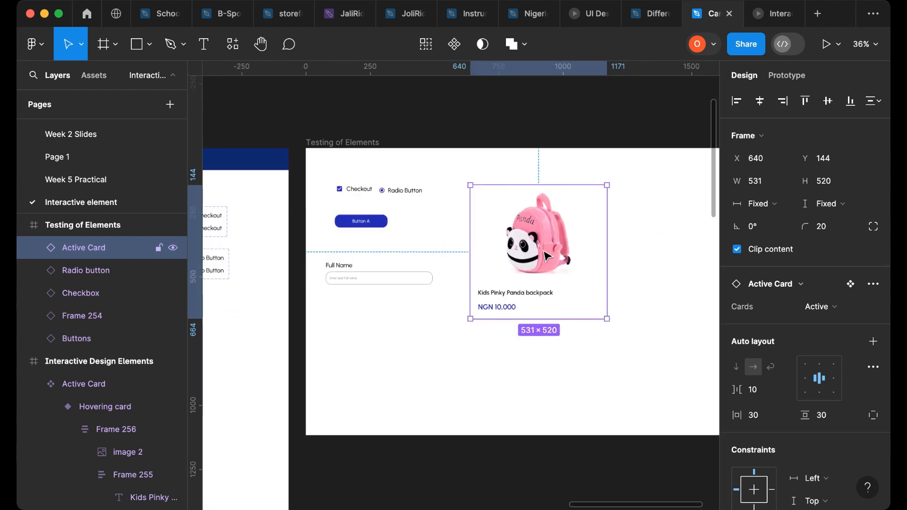
drag(543, 252, 544, 245)
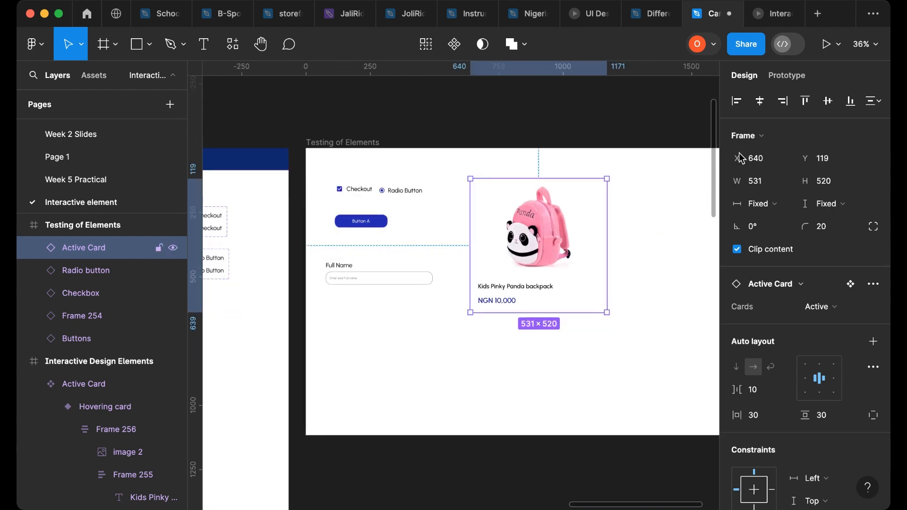
- Test the card hover, checkbox and radio button in the prototype preview tab, and return to the design file
click(761, 22)
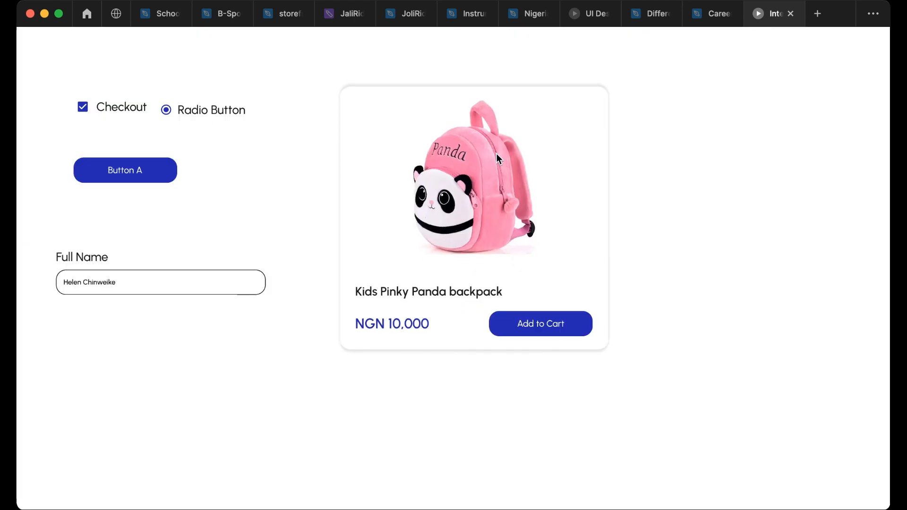
mouse_move(515, 175)
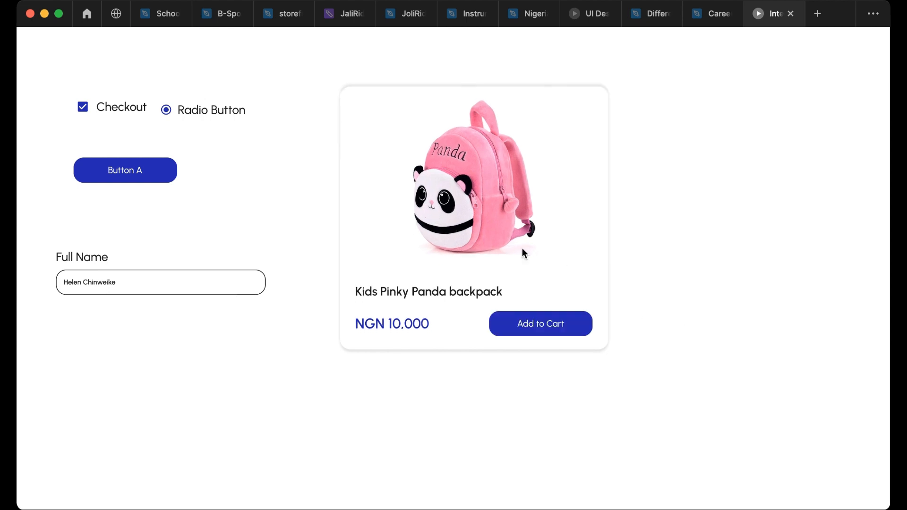
mouse_move(528, 240)
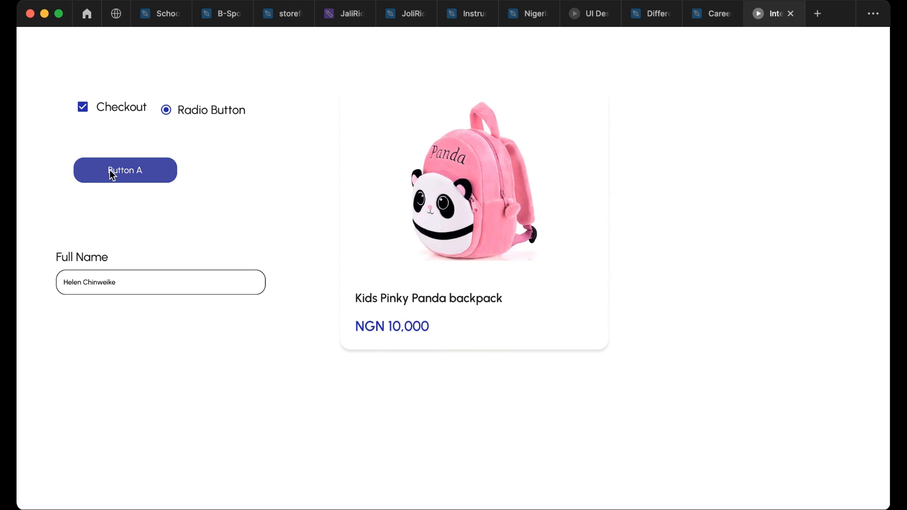
click(84, 109)
click(167, 112)
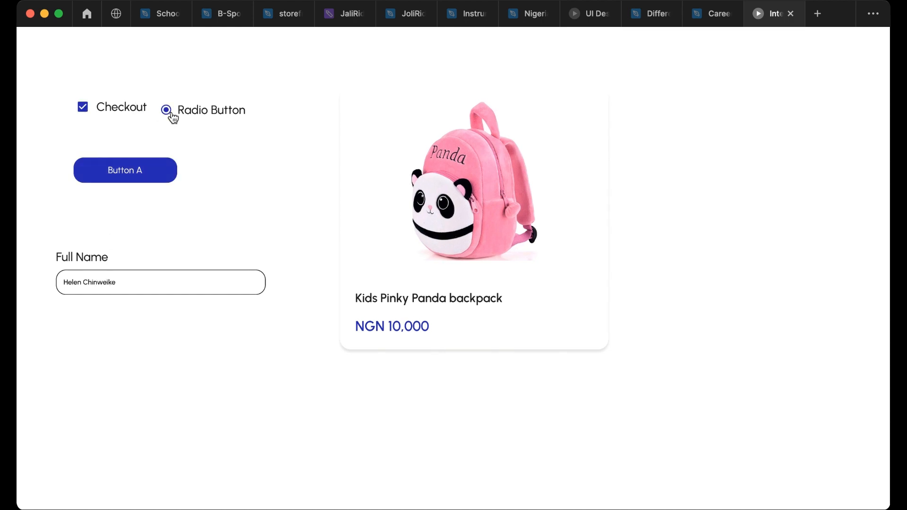
click(712, 18)
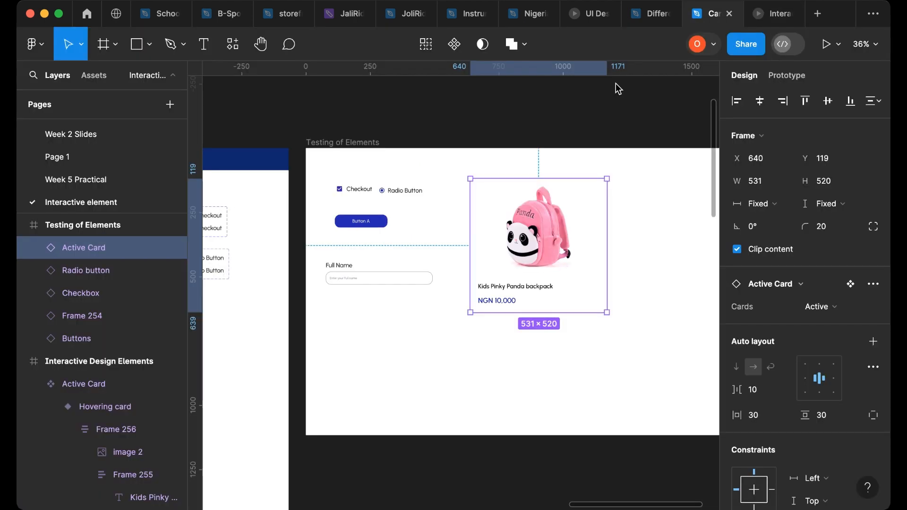
scroll(460, 314, left, 2)
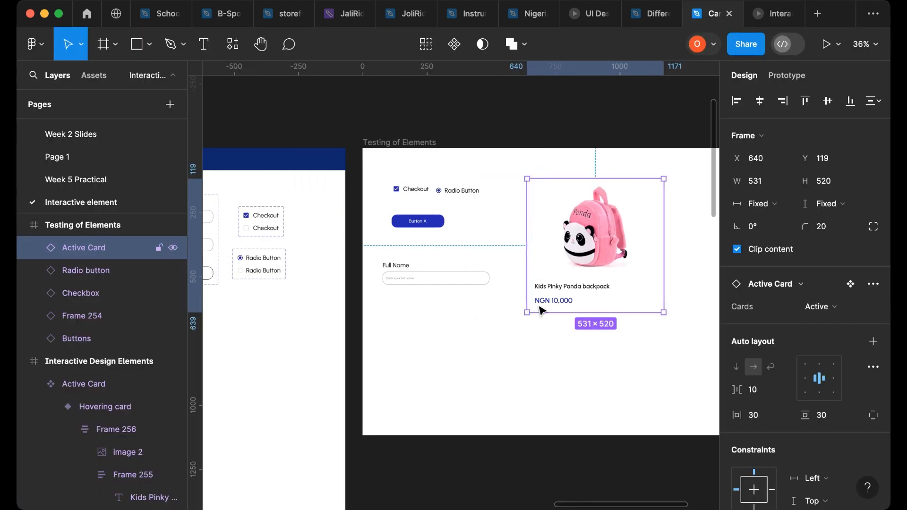
- Switch the test card instance in the Testing of Elements frame to the Hovering card variant
scroll(622, 259, right, 4)
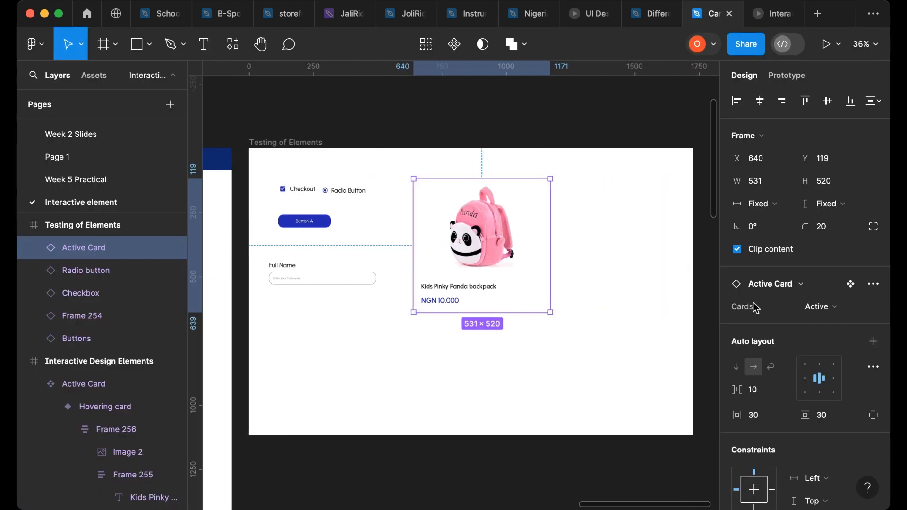
click(836, 312)
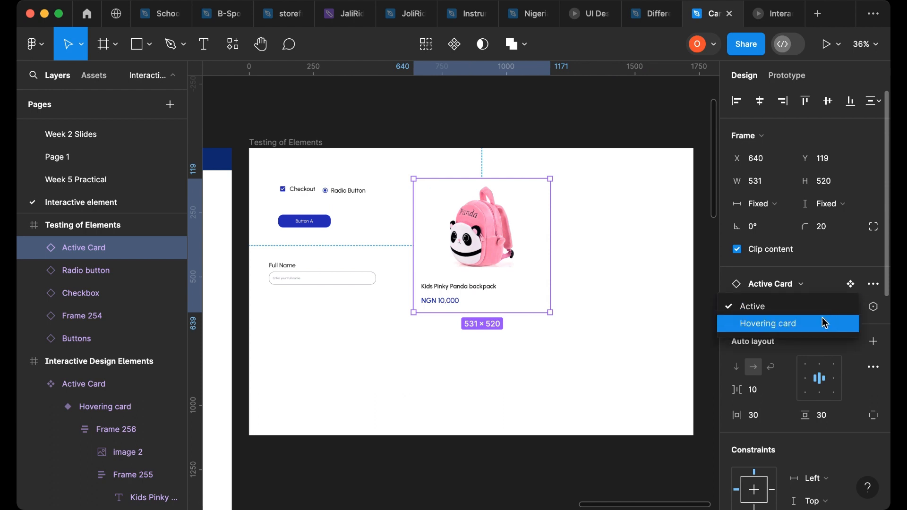
click(824, 323)
drag(599, 239, 620, 243)
drag(566, 244, 602, 248)
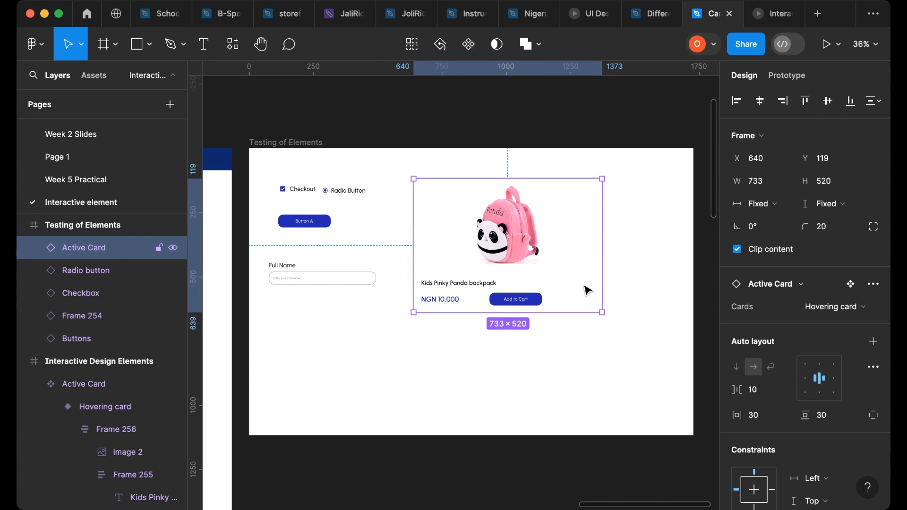
key(ctrl+z)
- Set the spacing of the price and Add to Cart row in the Hovering card variant to Auto
scroll(396, 357, left, 6)
scroll(394, 355, down, 3)
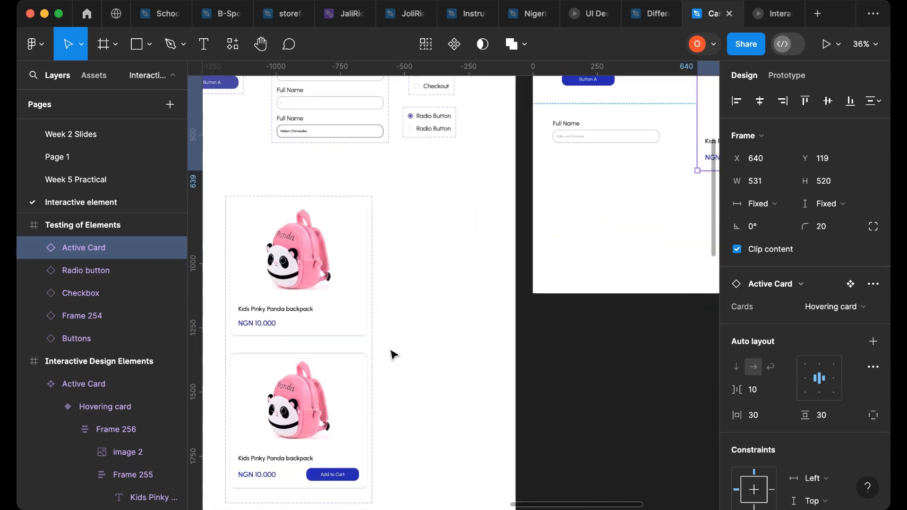
scroll(378, 354, down, 2)
scroll(402, 340, left, 4)
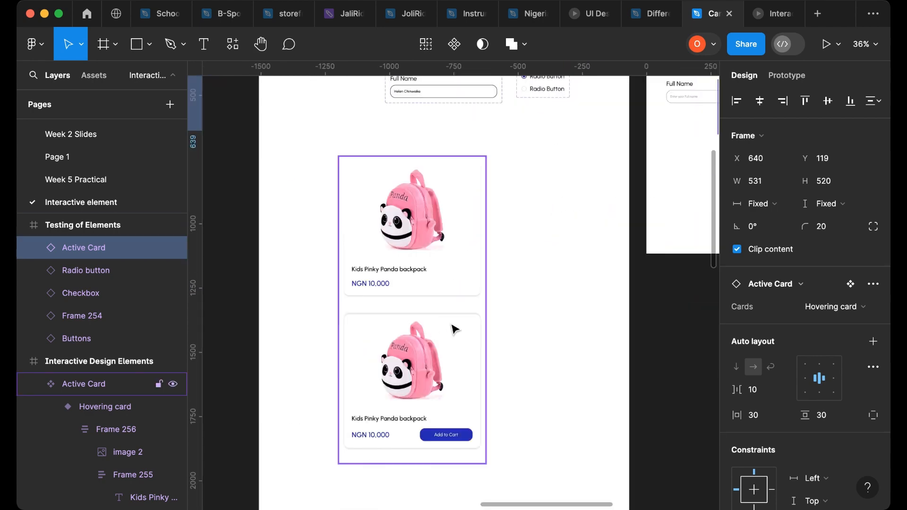
click(452, 414)
scroll(452, 415, up, 6)
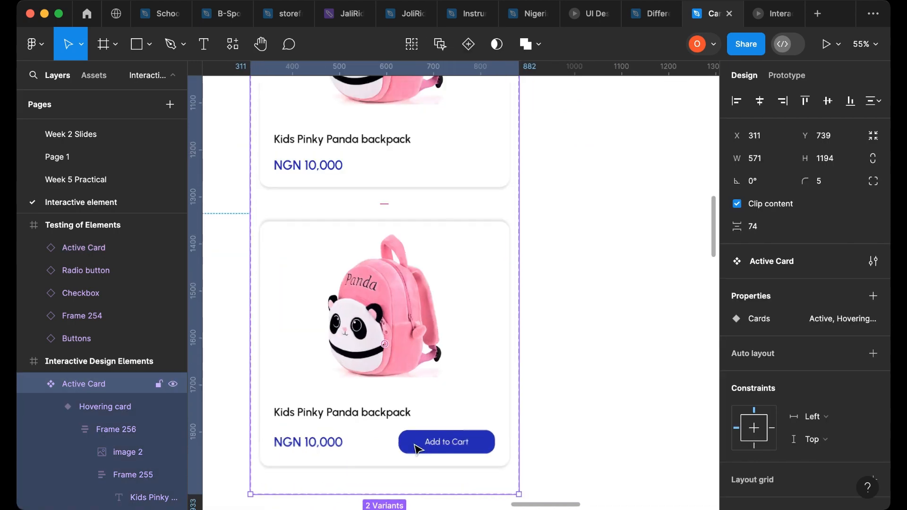
click(405, 445)
click(406, 446)
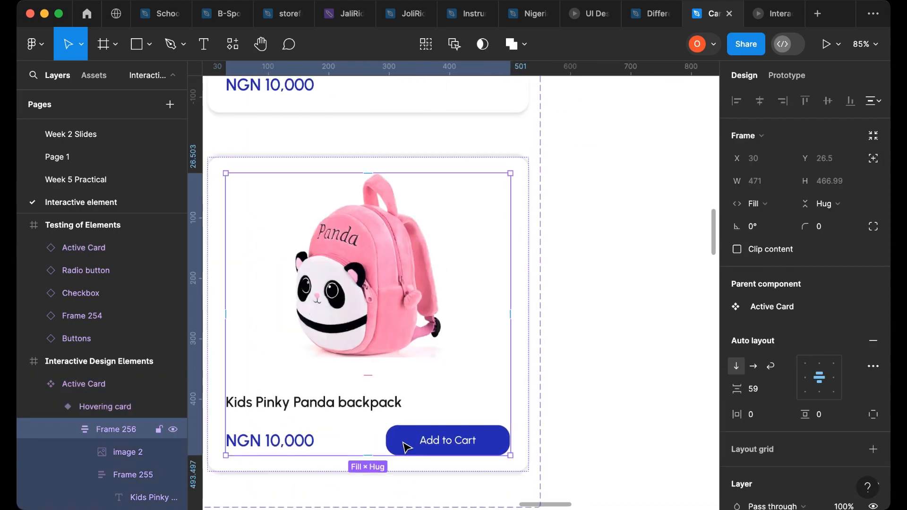
click(405, 446)
click(406, 445)
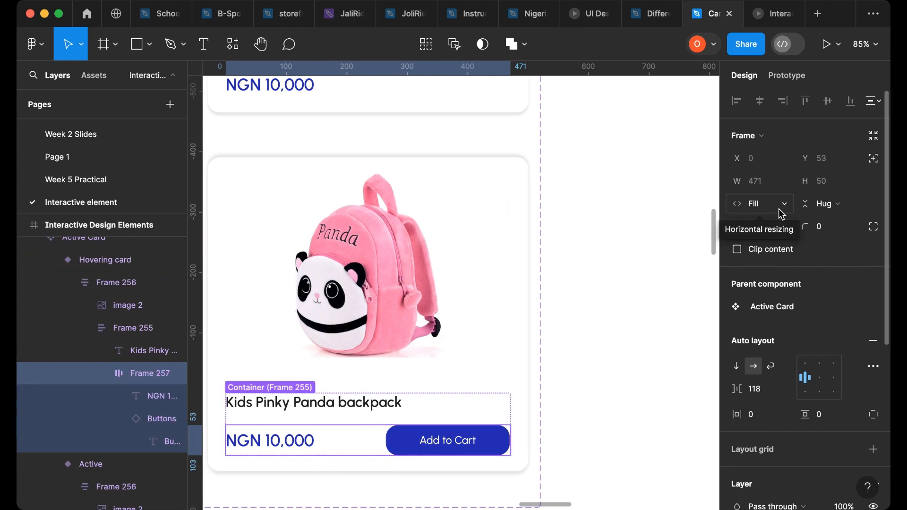
click(785, 390)
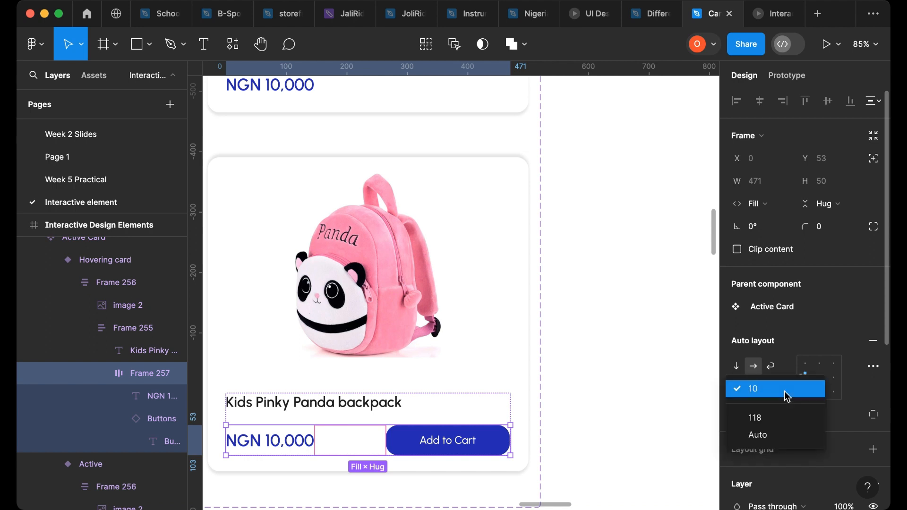
click(780, 434)
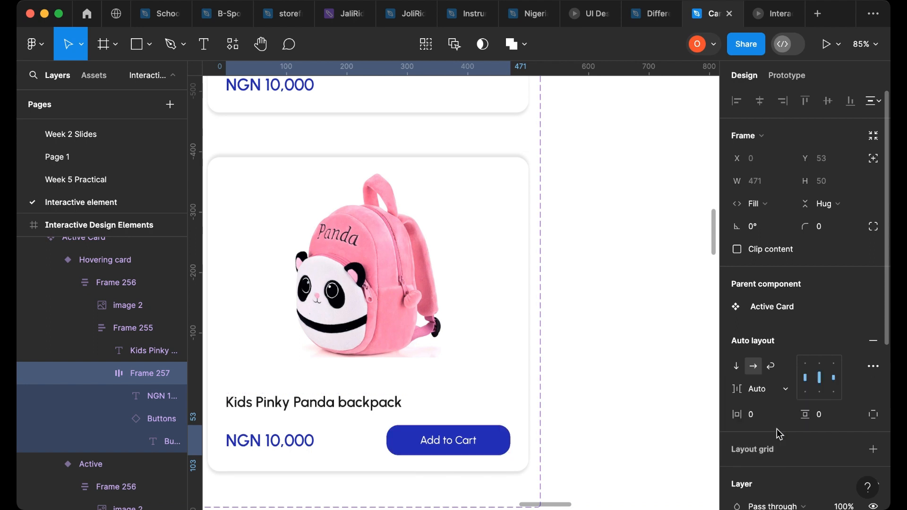
- Set the spacing of the card's text container, Frame 255, to Auto
click(467, 409)
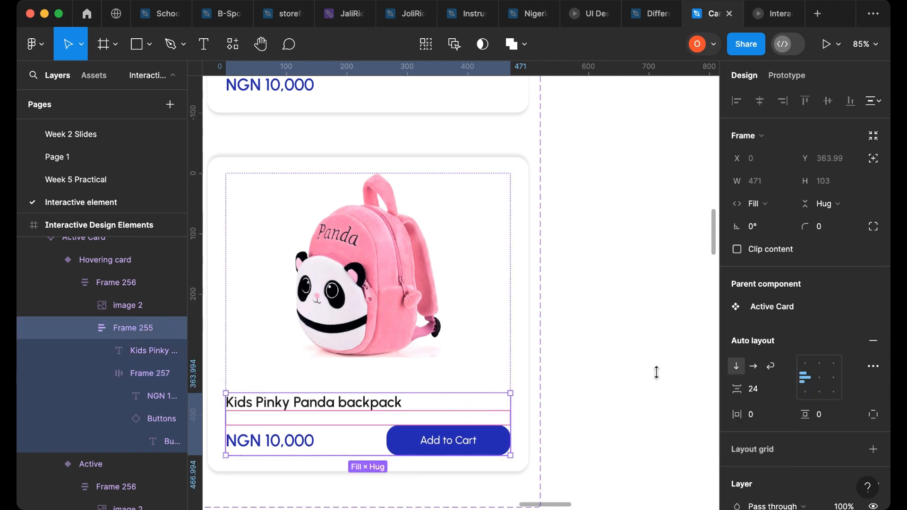
click(784, 390)
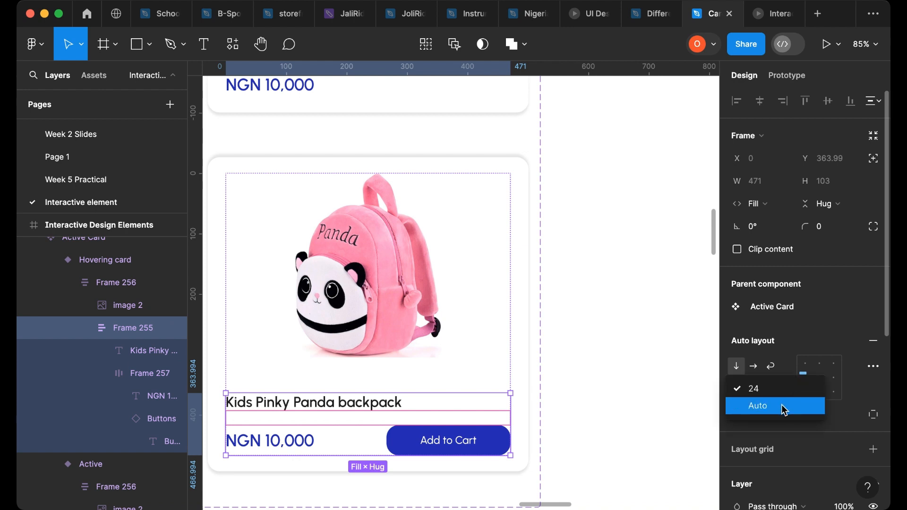
click(785, 406)
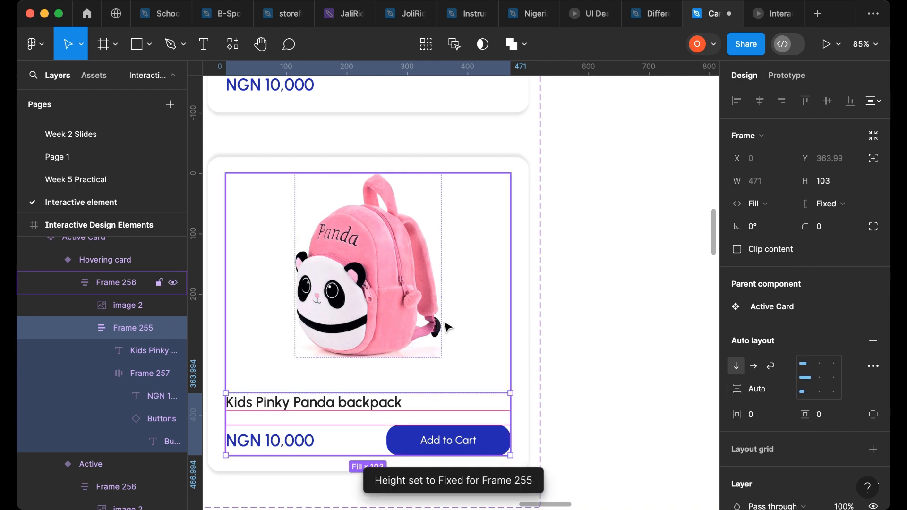
scroll(440, 326, down, 3)
scroll(428, 326, down, 3)
scroll(439, 359, right, 4)
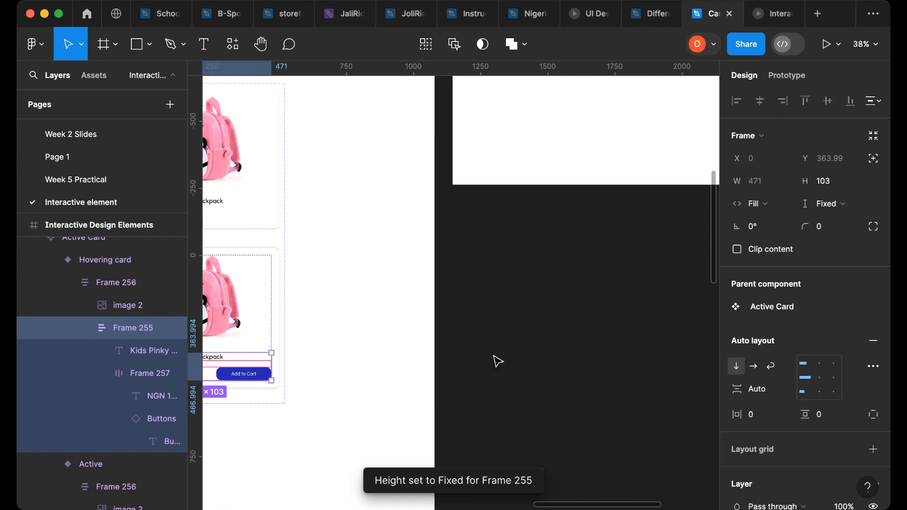
scroll(502, 350, up, 3)
scroll(509, 341, right, 1)
scroll(568, 283, right, 3)
scroll(520, 193, up, 3)
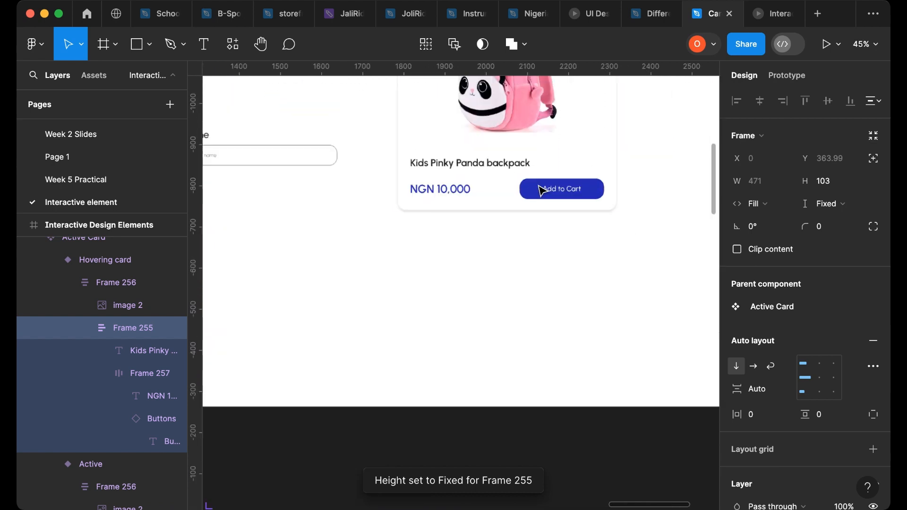
click(618, 178)
drag(618, 178, 717, 183)
scroll(480, 277, up, 3)
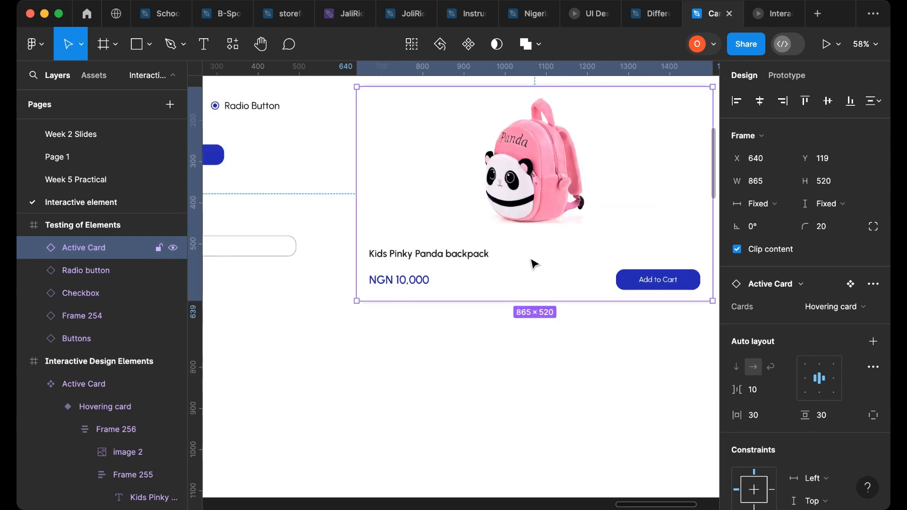
scroll(511, 260, right, 3)
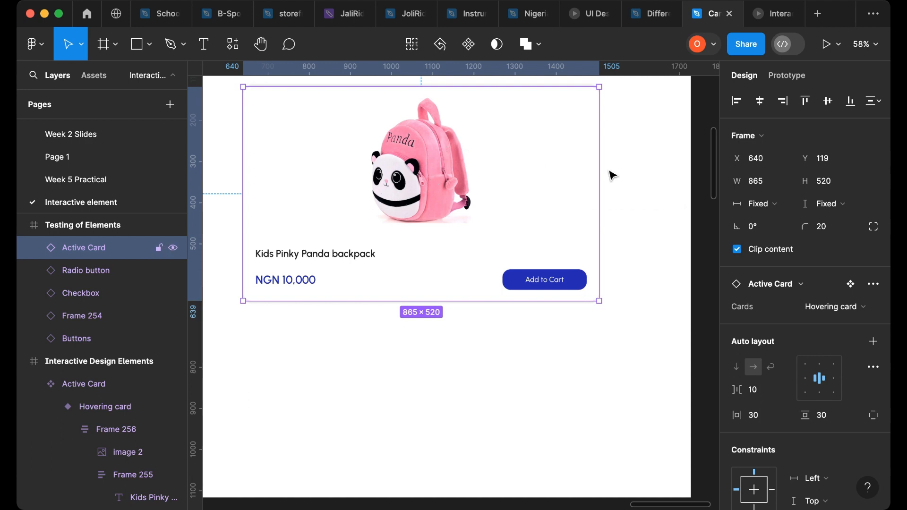
drag(601, 187, 650, 188)
drag(573, 190, 474, 212)
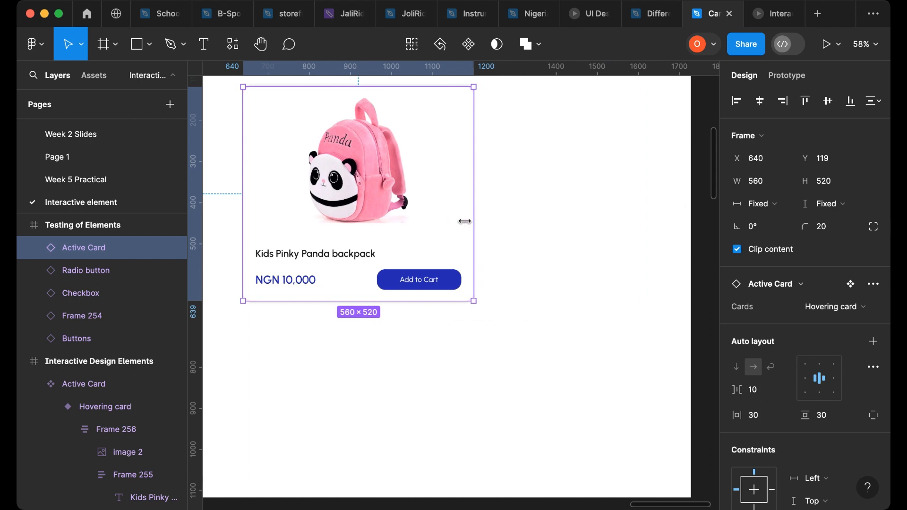
key(super+z)
key(super+z)
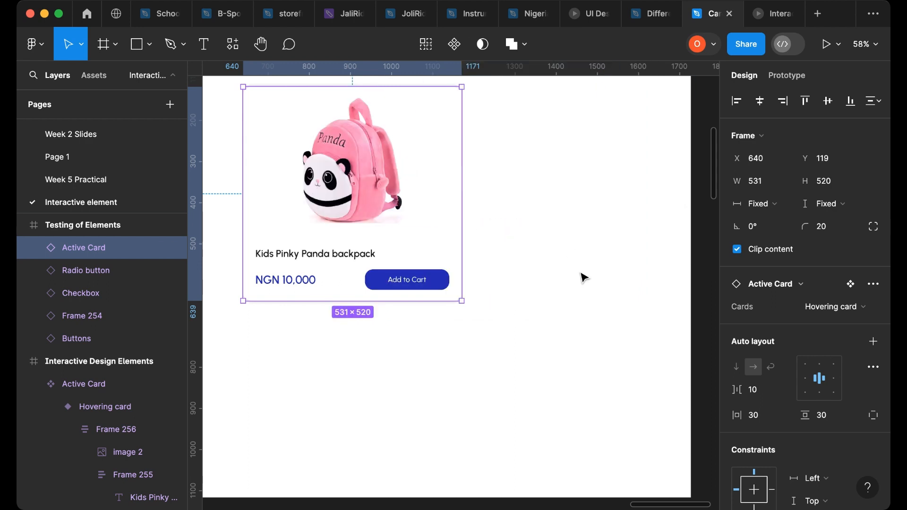
- Examine the cart, favourite and account icon components in the Desktop - 1 frame
scroll(585, 275, down, 5)
scroll(472, 321, left, 5)
scroll(472, 322, up, 2)
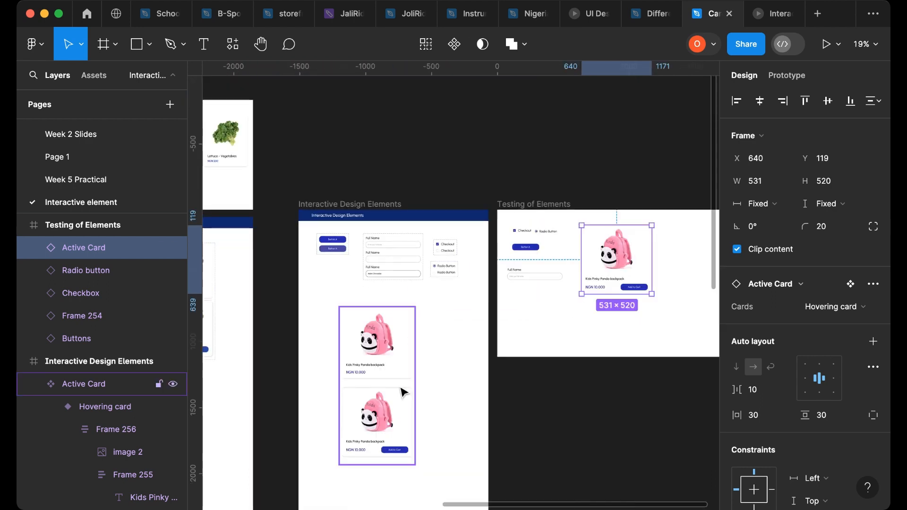
scroll(390, 364, left, 10)
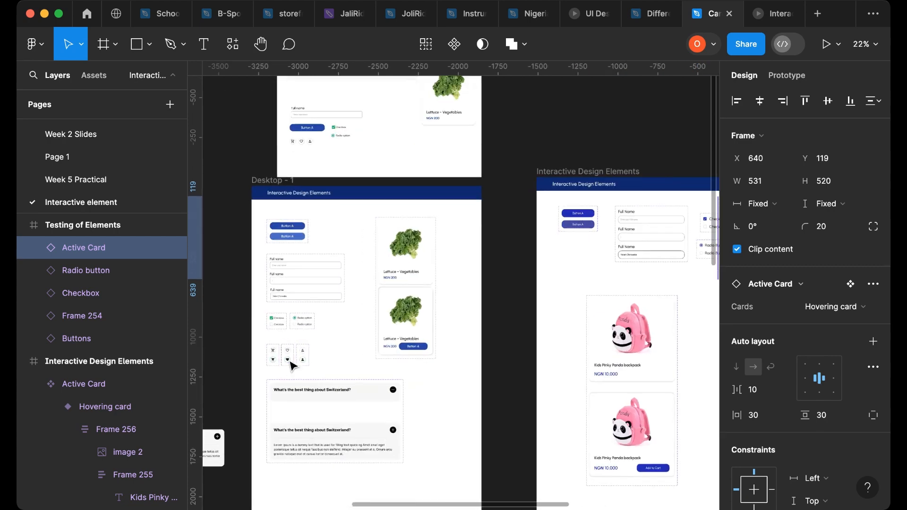
scroll(312, 367, up, 5)
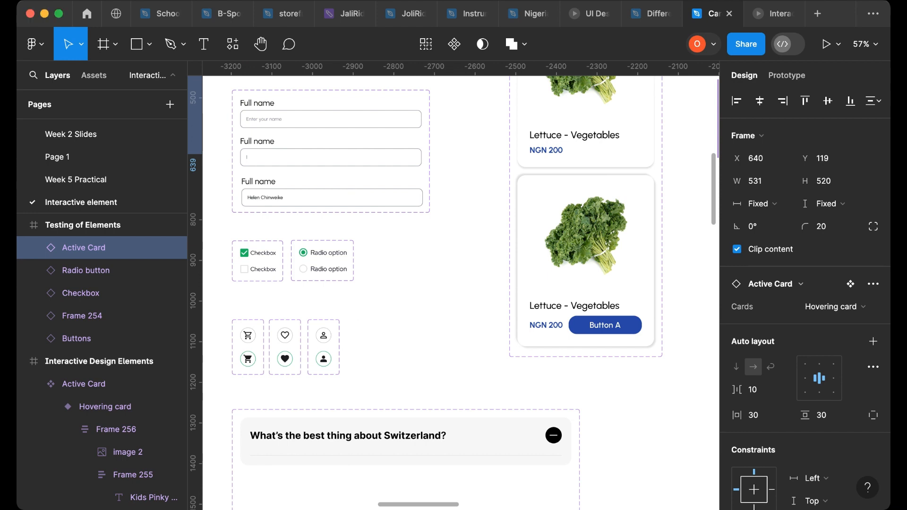
scroll(251, 338, up, 1)
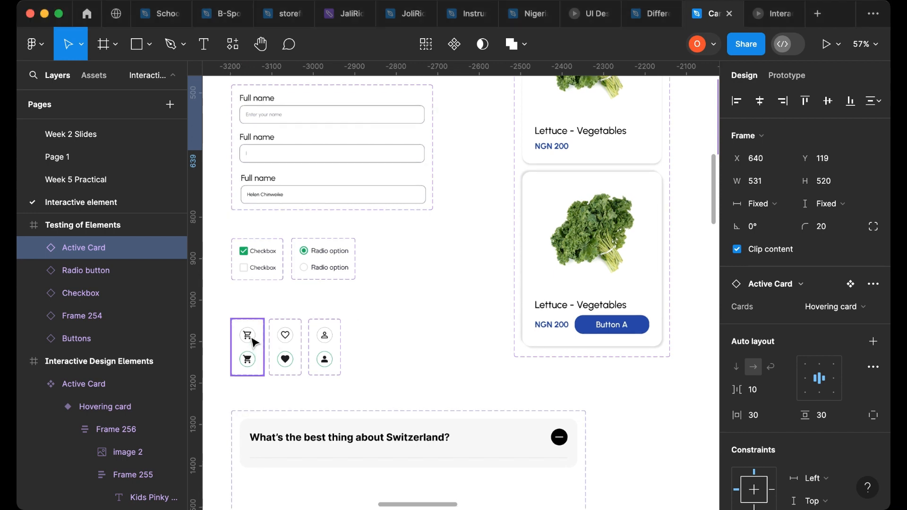
scroll(253, 342, up, 10)
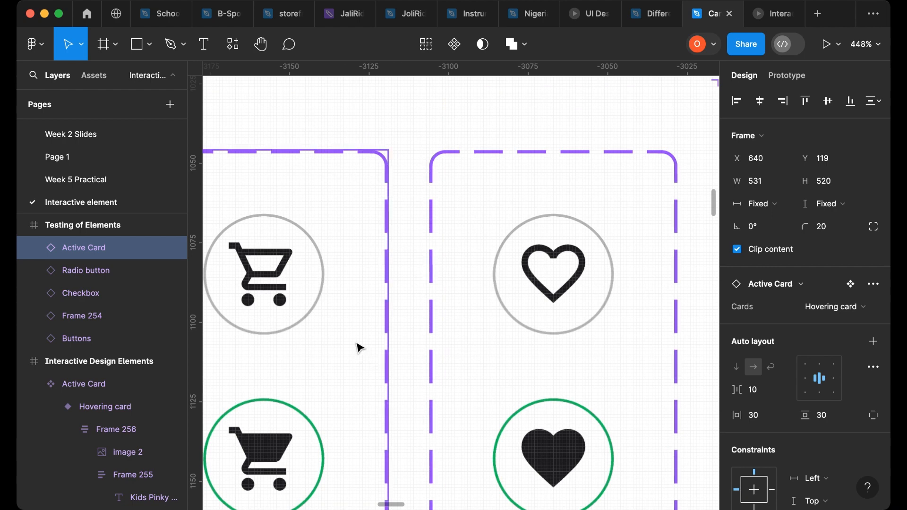
scroll(356, 348, down, 1)
scroll(357, 347, down, 2)
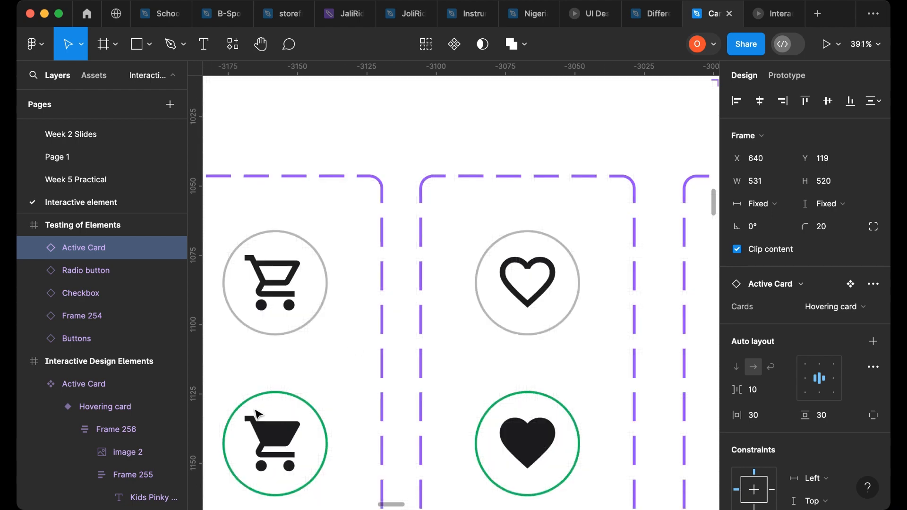
scroll(295, 326, down, 1)
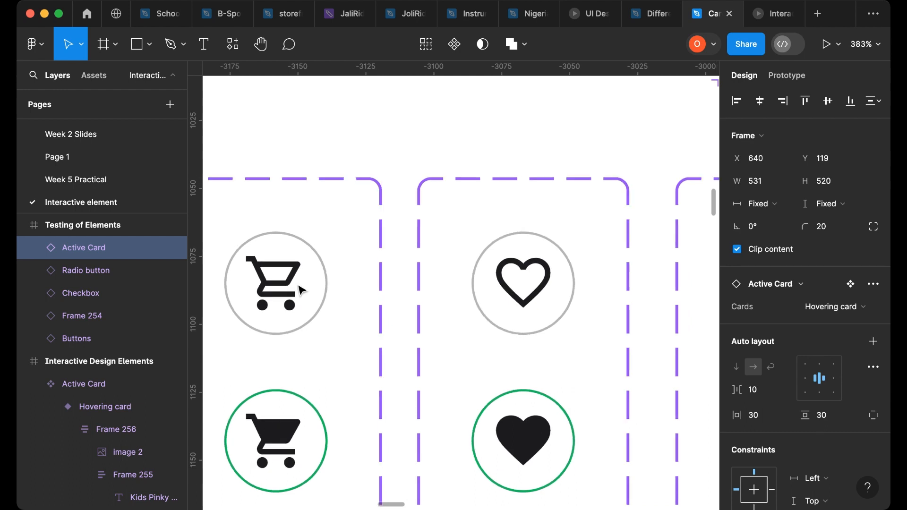
scroll(299, 289, down, 3)
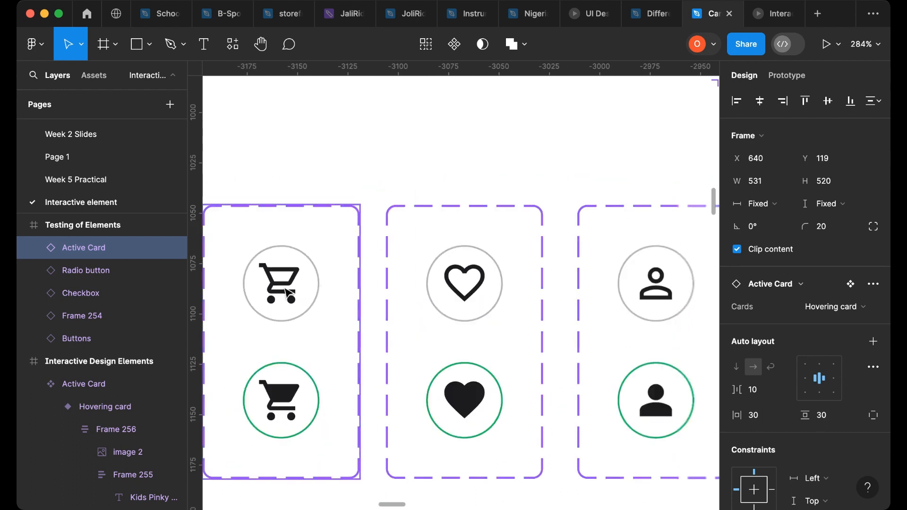
super+click(286, 290)
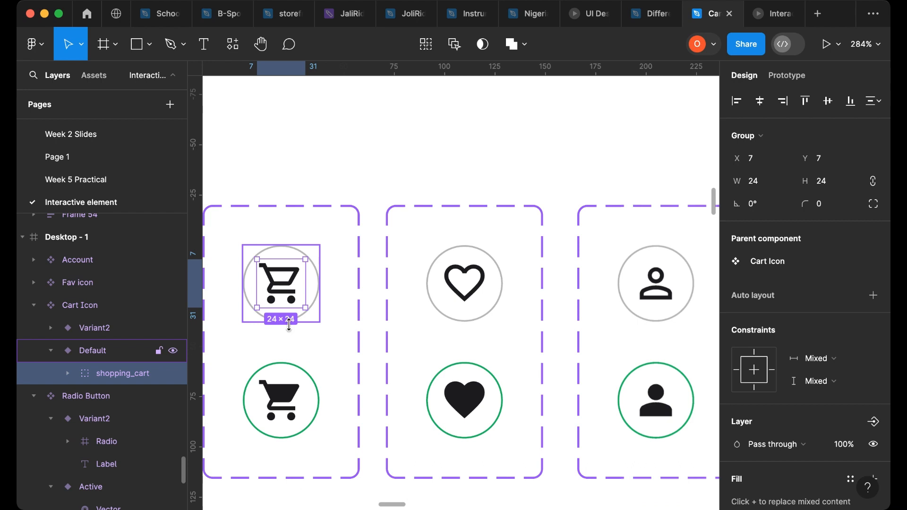
click(297, 308)
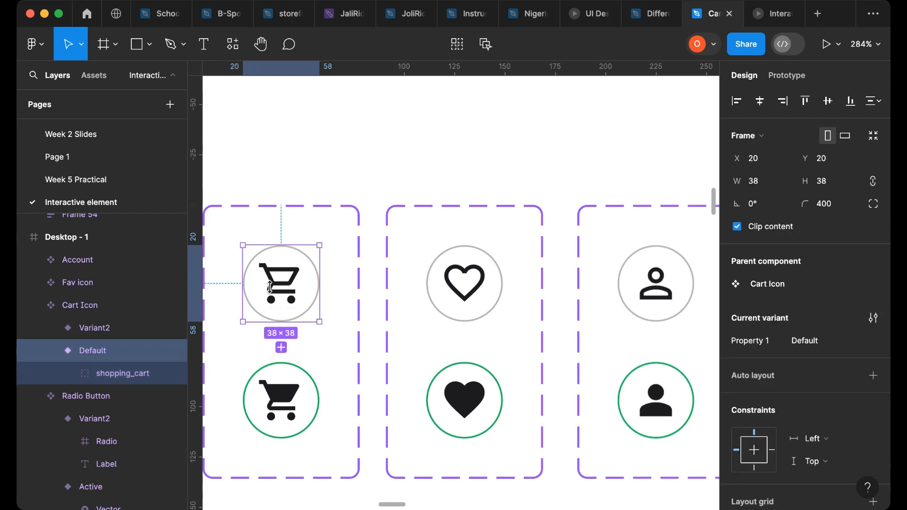
shift+click(312, 382)
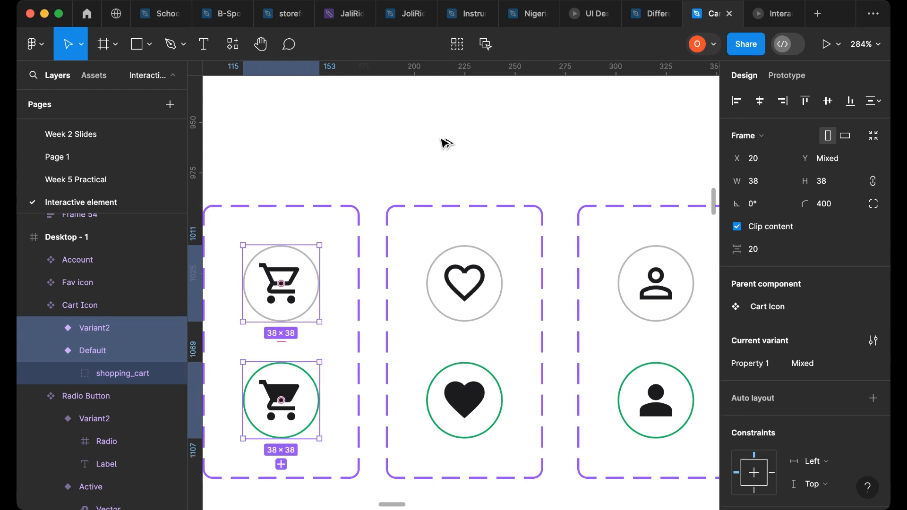
key(super+v)
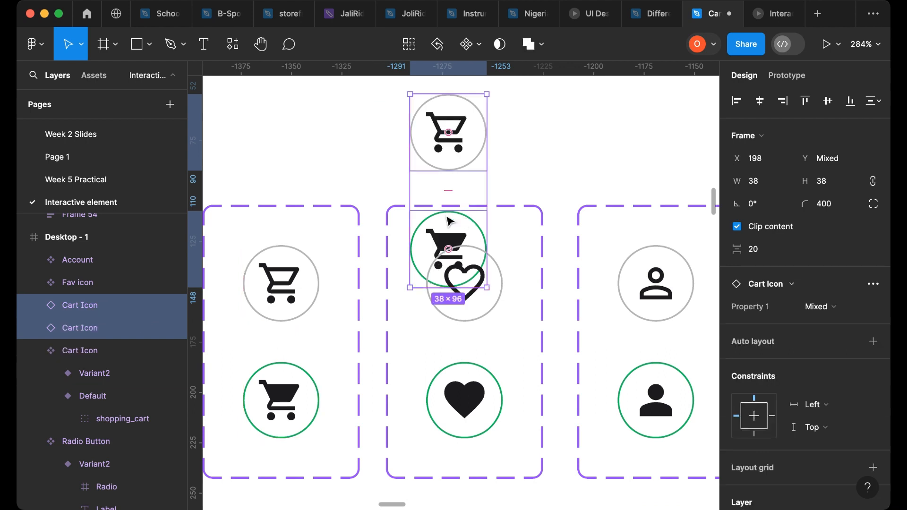
key(Delete)
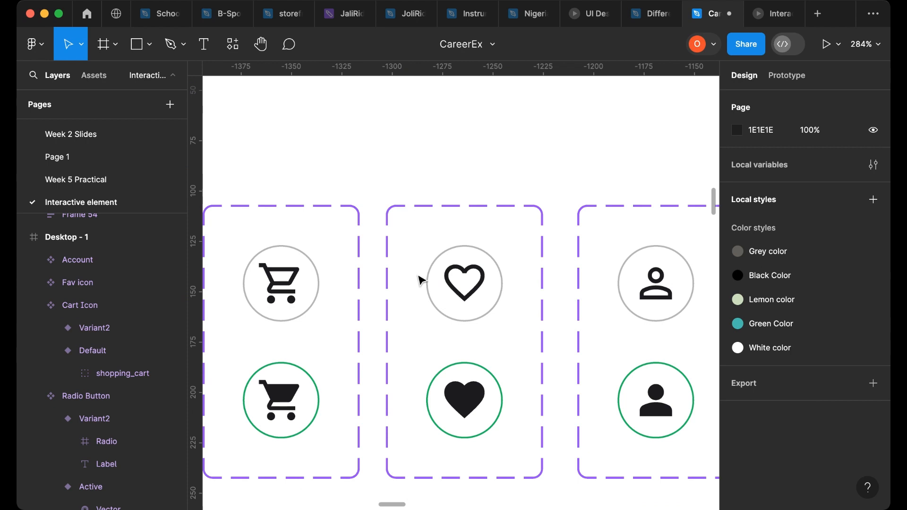
scroll(408, 306, down, 1)
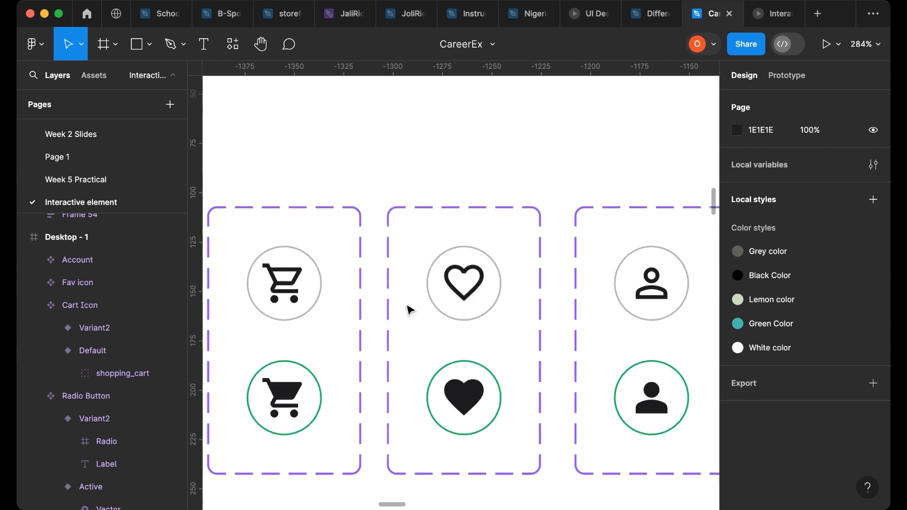
scroll(407, 307, down, 5)
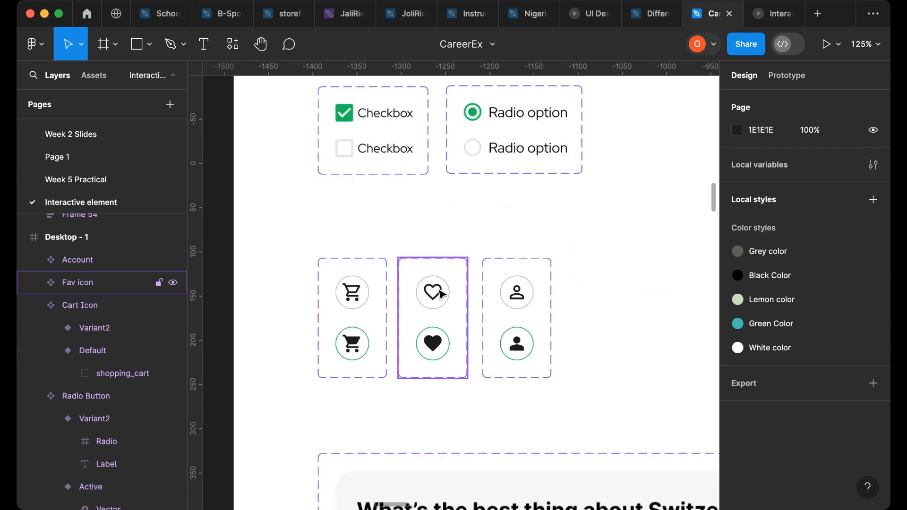
scroll(439, 292, right, 15)
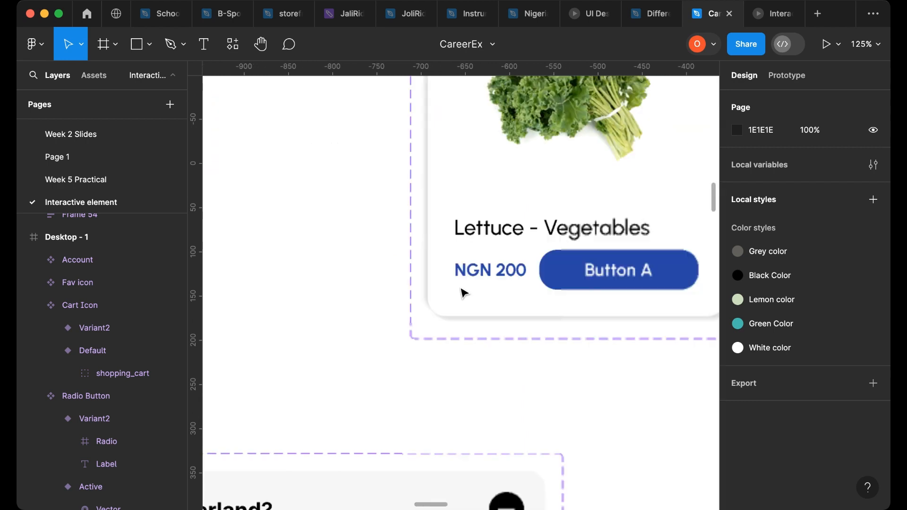
- Survey the Interactive Design Elements frame, its form elements and the panda backpack card variants
scroll(462, 291, right, 20)
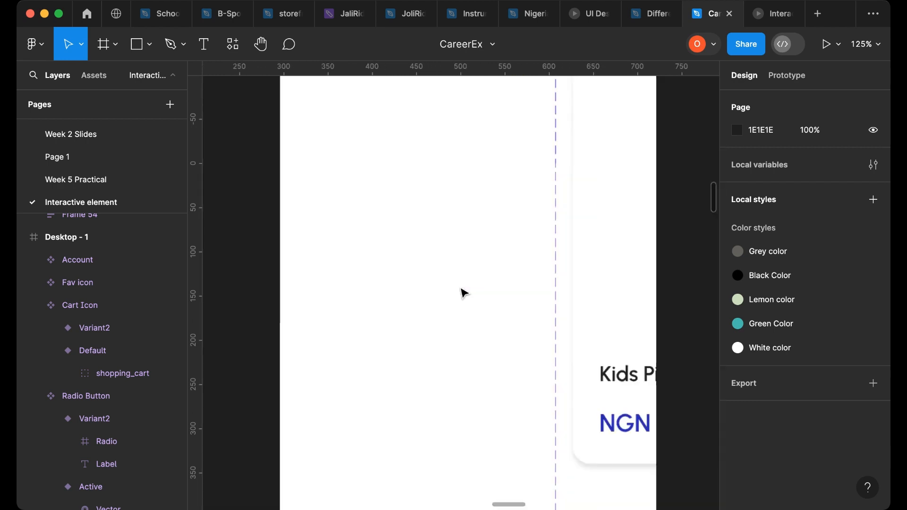
scroll(470, 294, right, 5)
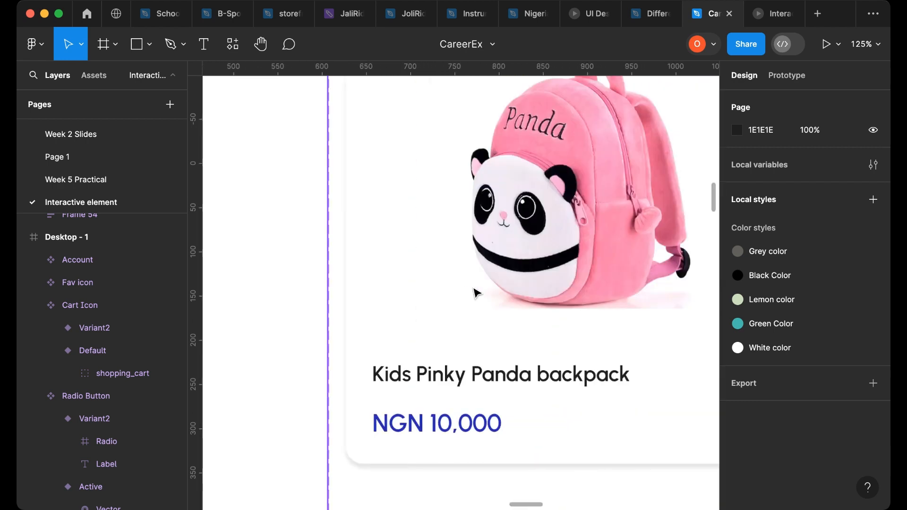
scroll(476, 294, down, 6)
scroll(462, 301, down, 2)
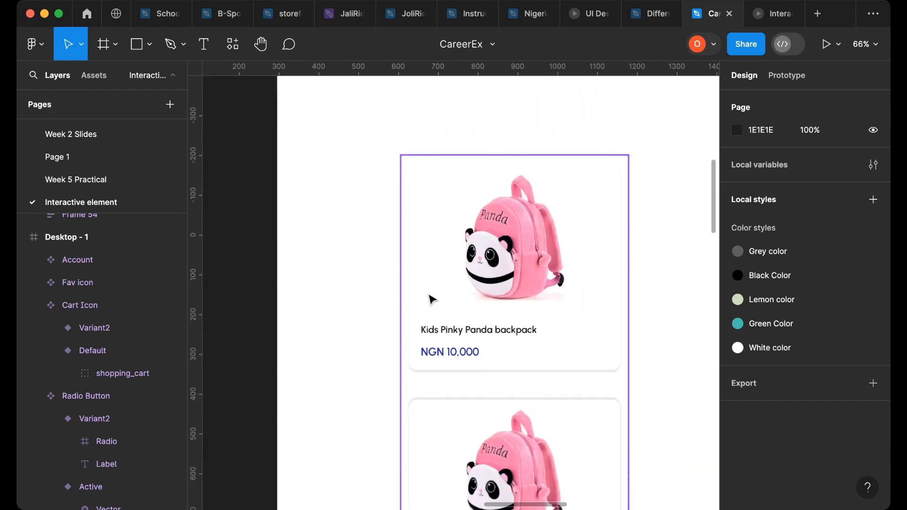
scroll(431, 299, down, 2)
scroll(471, 287, right, 10)
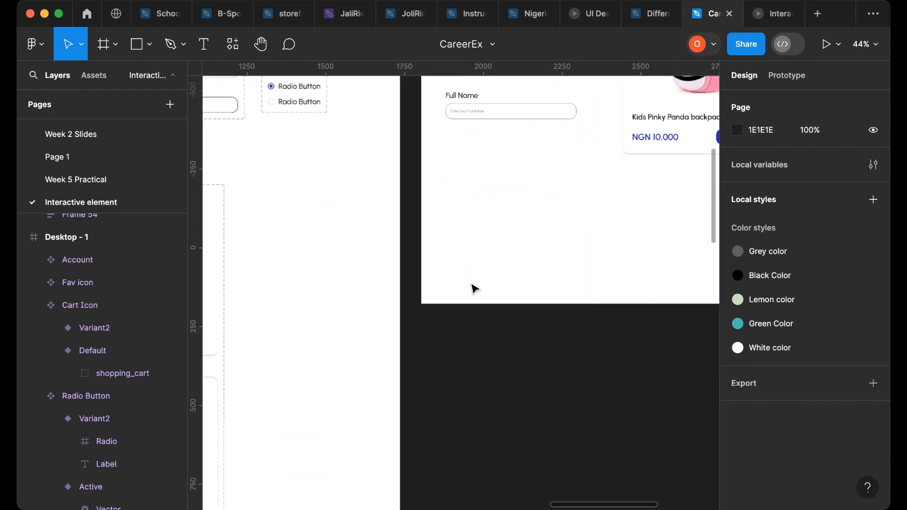
scroll(452, 304, left, 5)
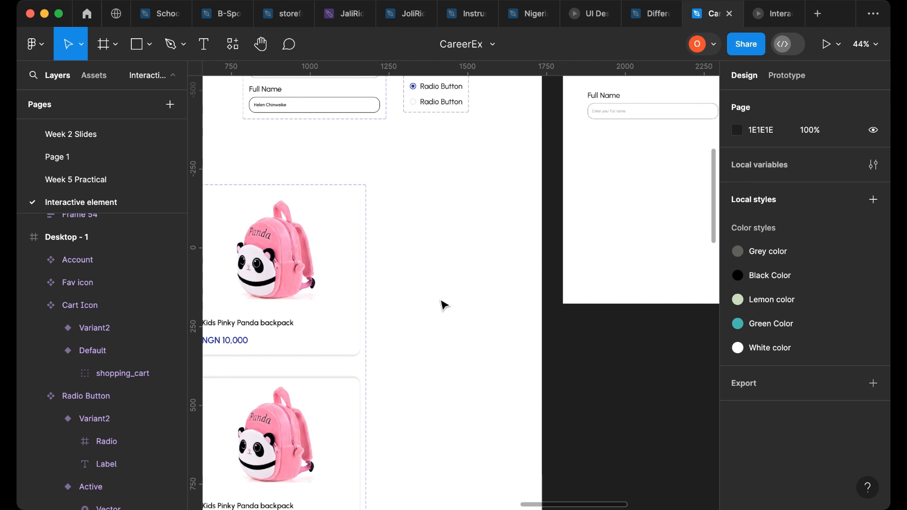
scroll(445, 305, left, 3)
scroll(443, 303, down, 2)
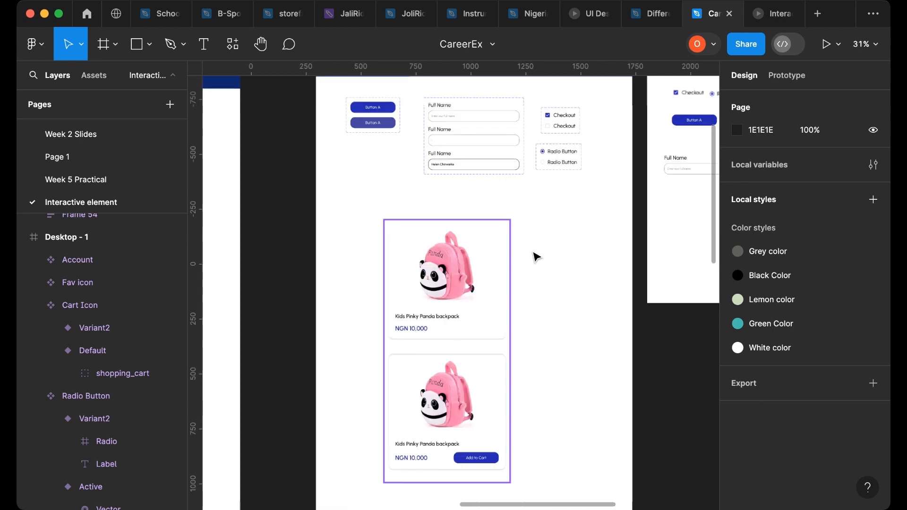
- Move the Active Card component set further right inside the Interactive Design Elements frame
click(551, 257)
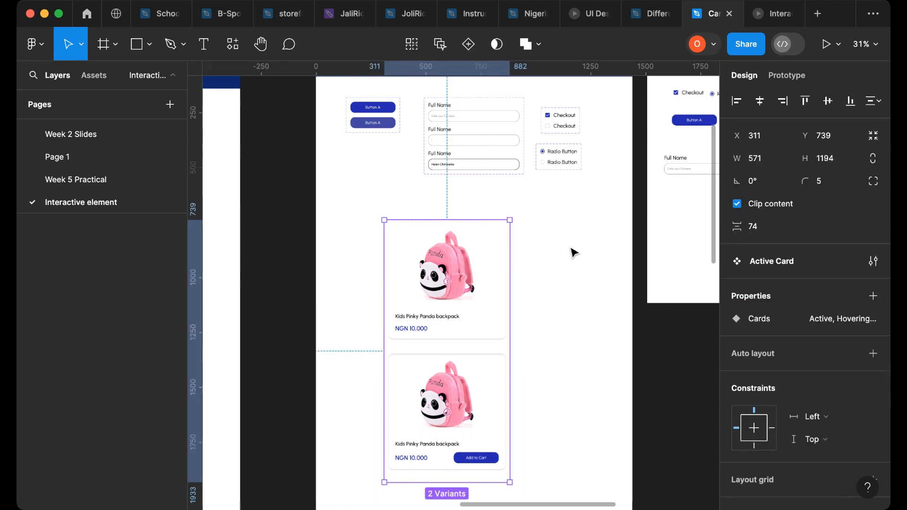
drag(572, 250, 542, 254)
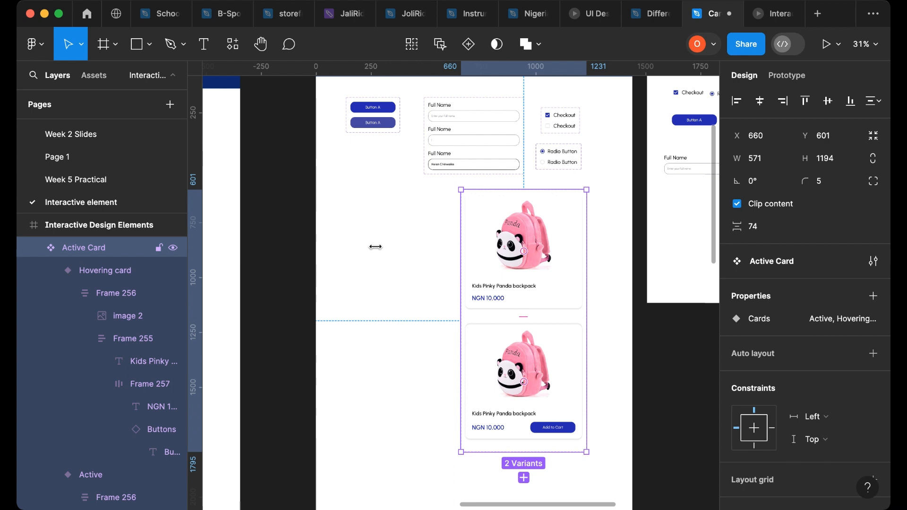
key(super+z)
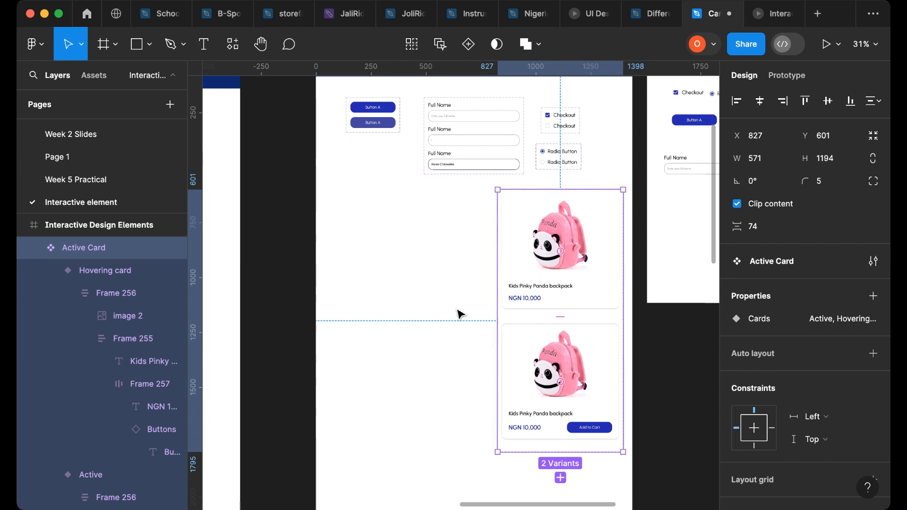
- Paste the two Cart Icon variants into the Interactive Design Elements frame and place them in the empty space left of the card
click(398, 378)
key(super+v)
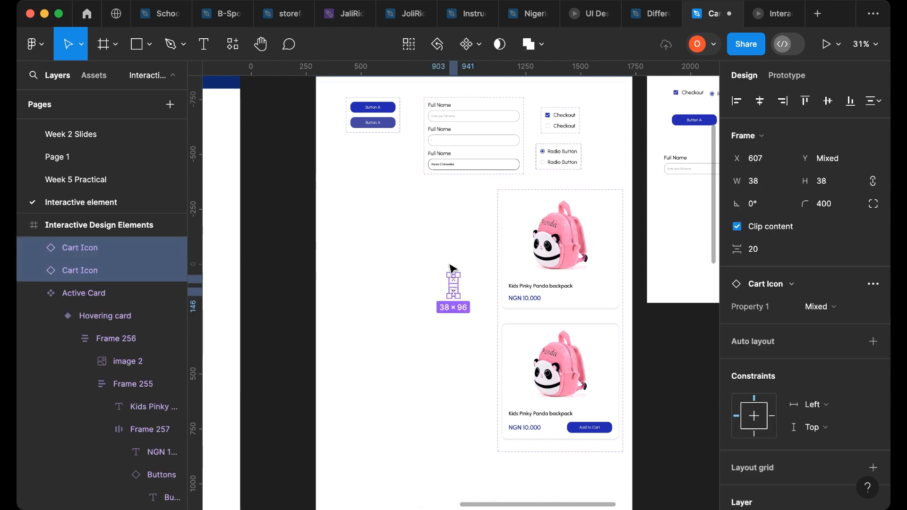
scroll(454, 295, up, 2)
scroll(453, 294, up, 2)
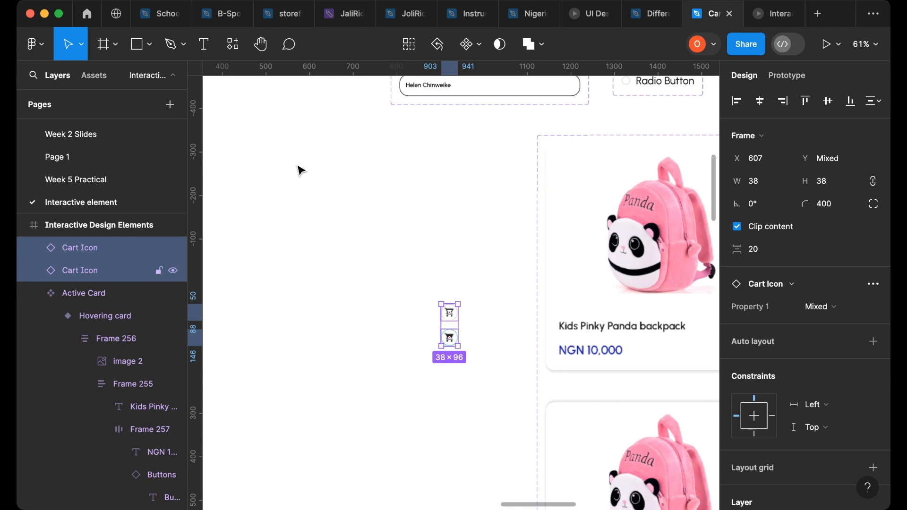
drag(452, 317, 295, 167)
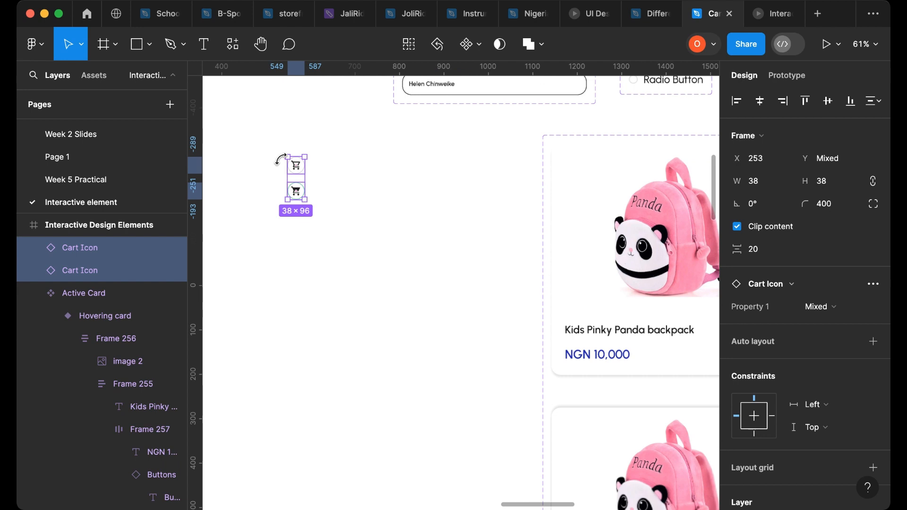
- Open the context menu for the selected pair of pasted cart icon variants
scroll(279, 160, up, 10)
scroll(384, 198, down, 1)
scroll(413, 201, down, 2)
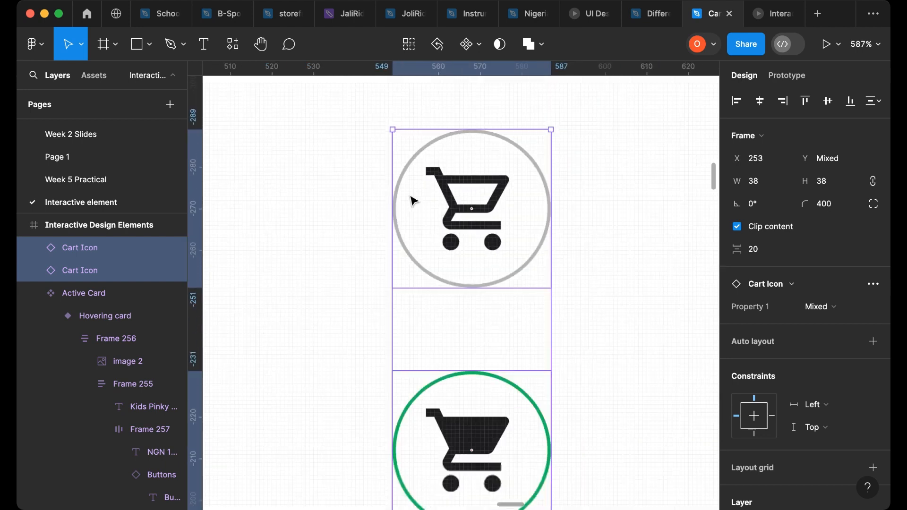
right_click(434, 212)
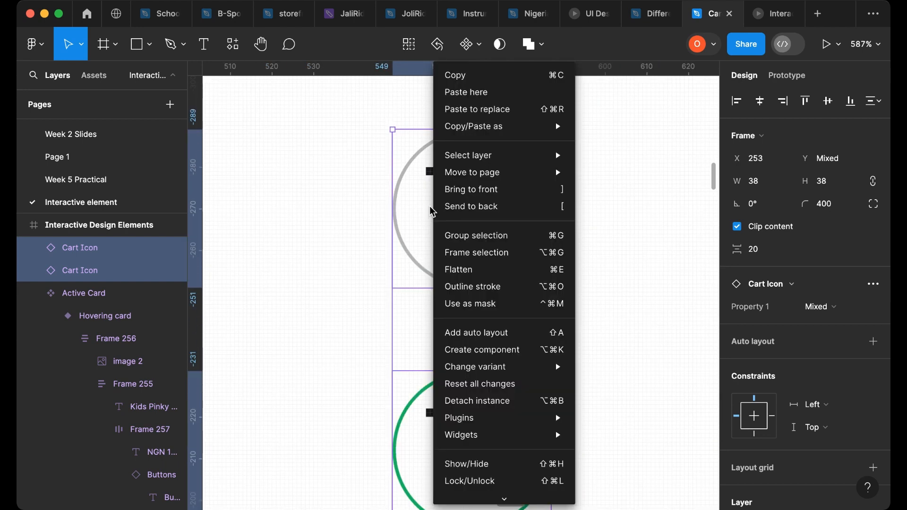
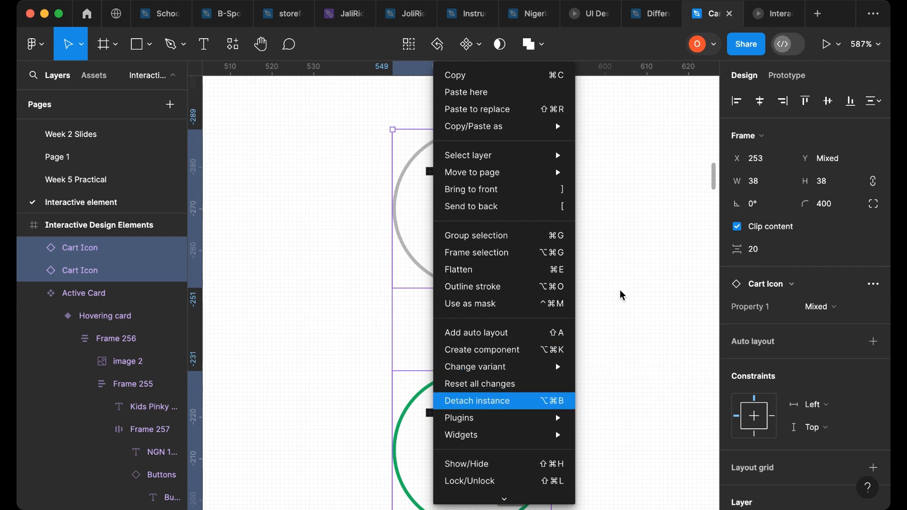
- Detach both pasted Cart Icon variants from their component instances
key(alt+super+b)
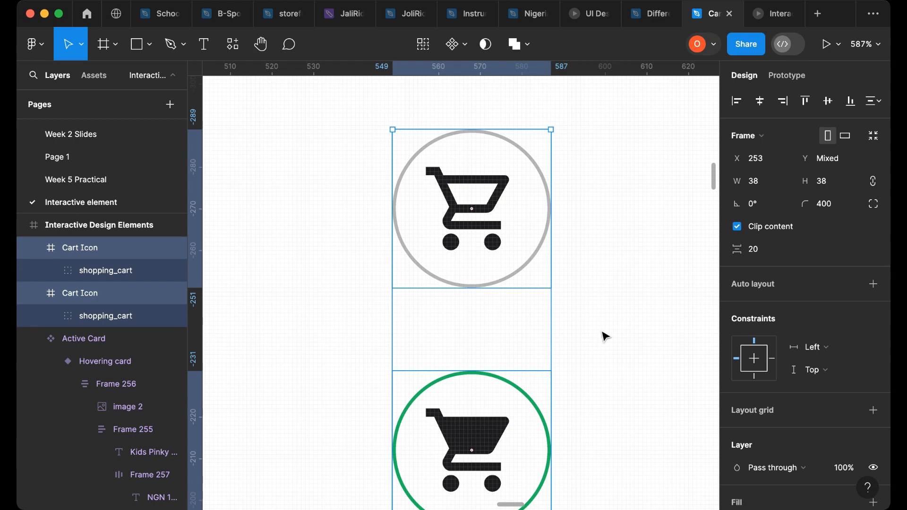
click(377, 316)
scroll(377, 320, down, 2)
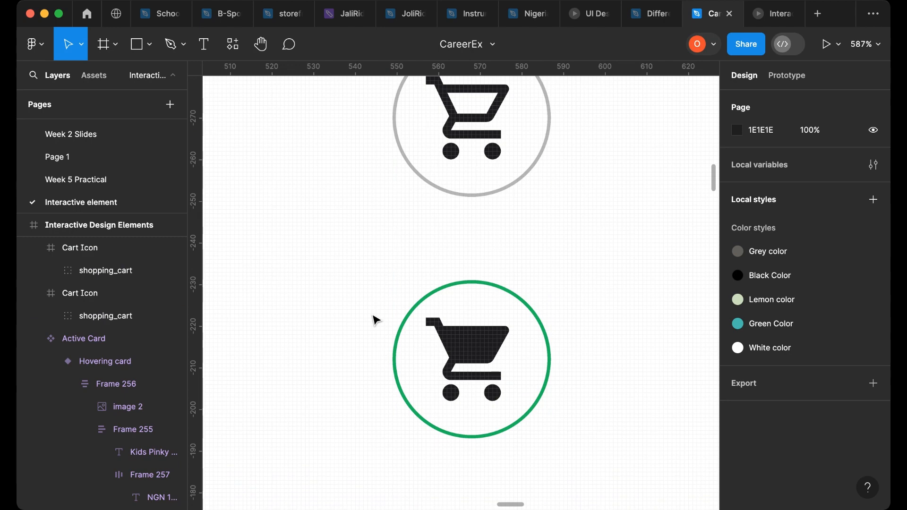
- Recolor the lower cart icon's green circle outline to the Button A blue #231FB6 using the eyedropper
click(529, 311)
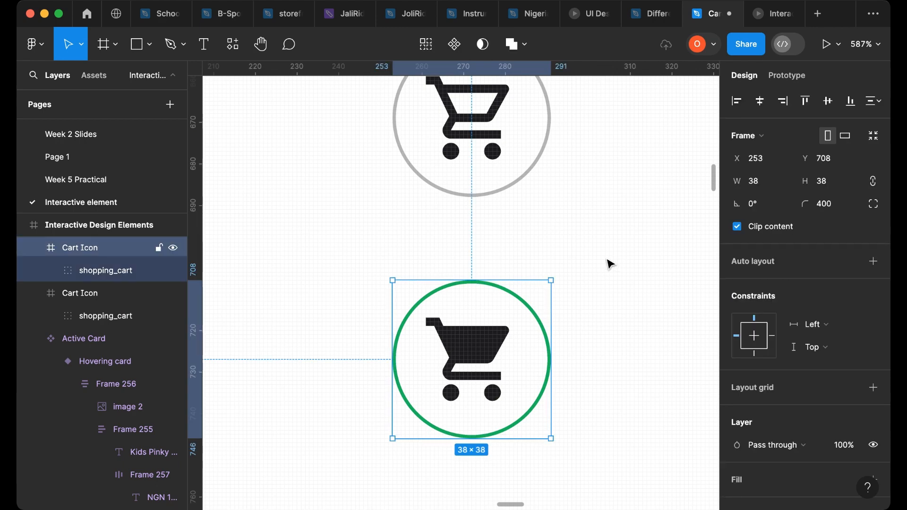
scroll(609, 266, down, 10)
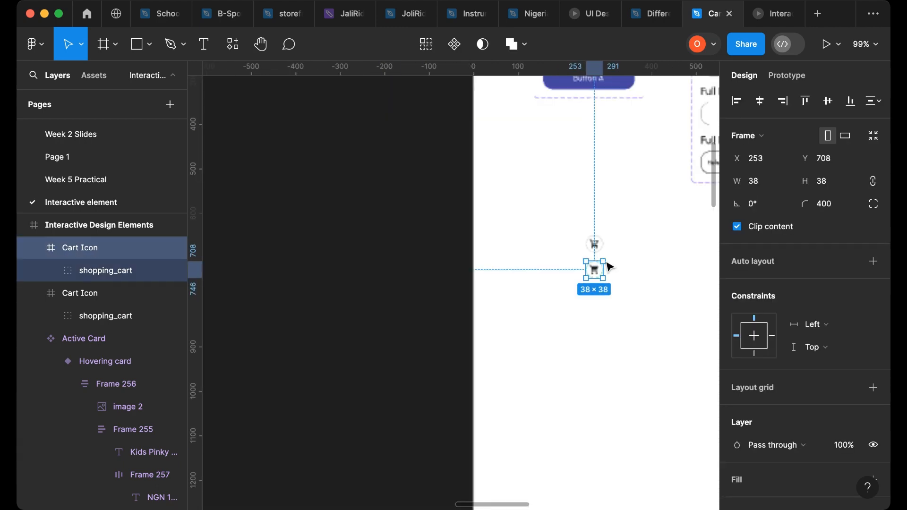
ctrl+scroll(630, 228, up, 5)
ctrl+scroll(630, 230, up, 8)
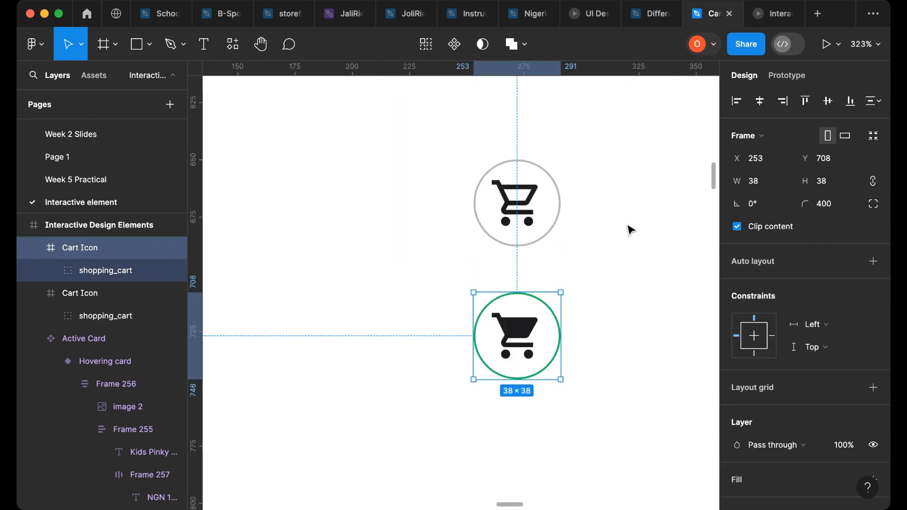
ctrl+scroll(619, 246, down, 10)
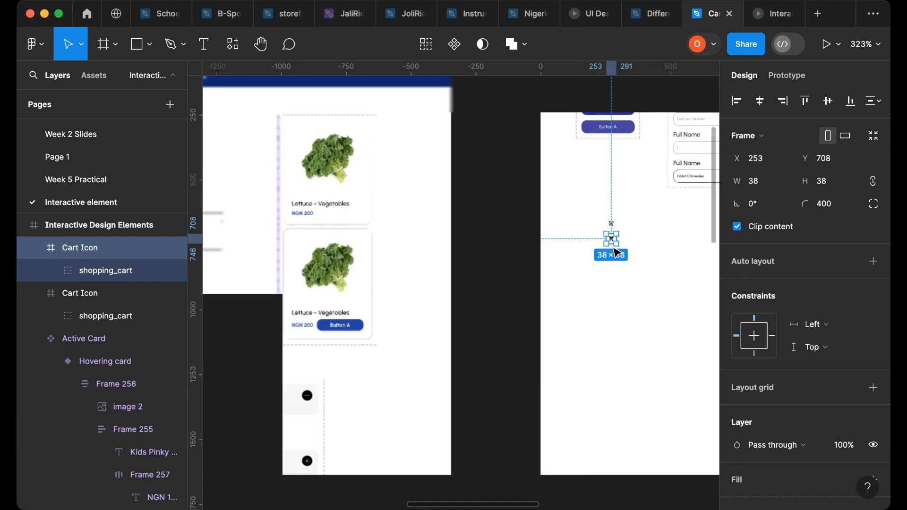
ctrl+scroll(617, 252, down, 10)
ctrl+scroll(628, 237, up, 4)
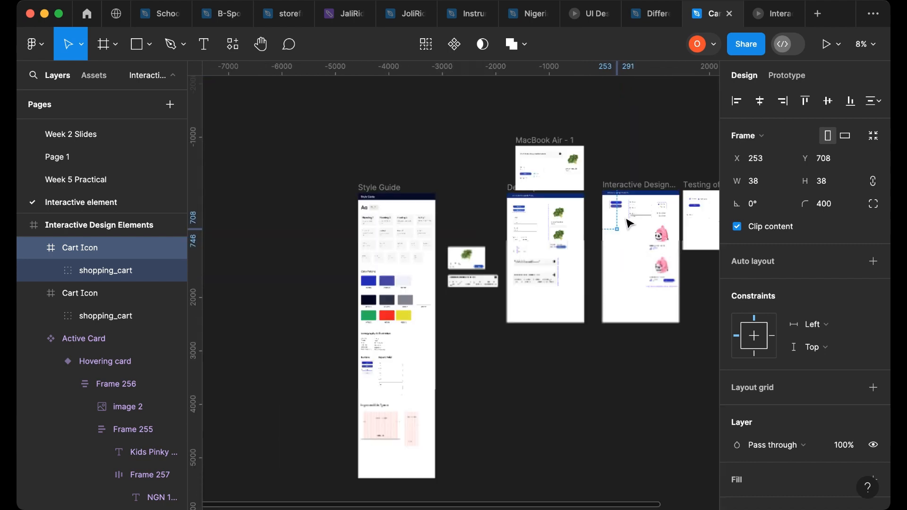
ctrl+scroll(630, 217, up, 2)
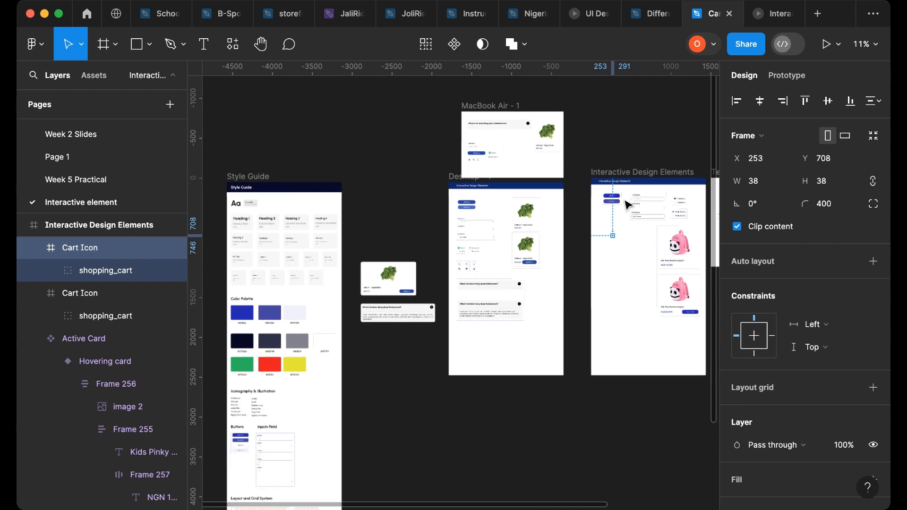
ctrl+scroll(624, 199, up, 3)
ctrl+scroll(622, 188, up, 20)
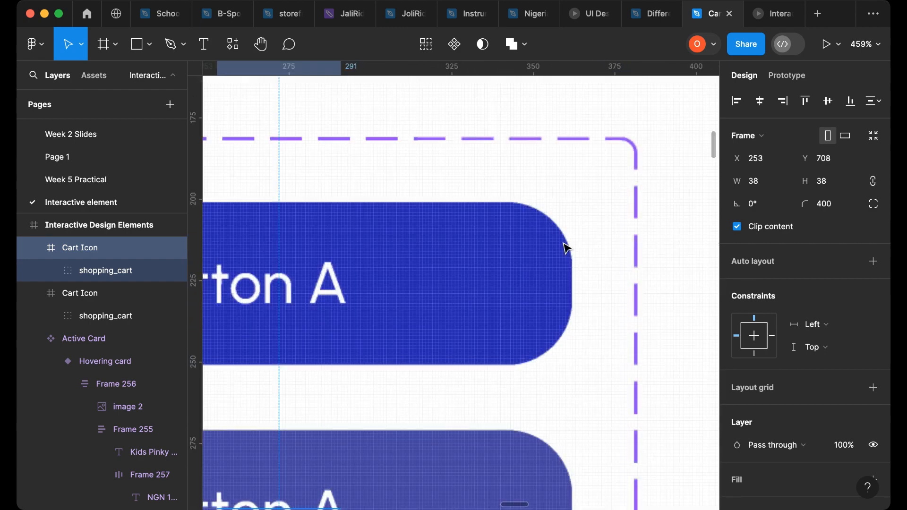
key(i)
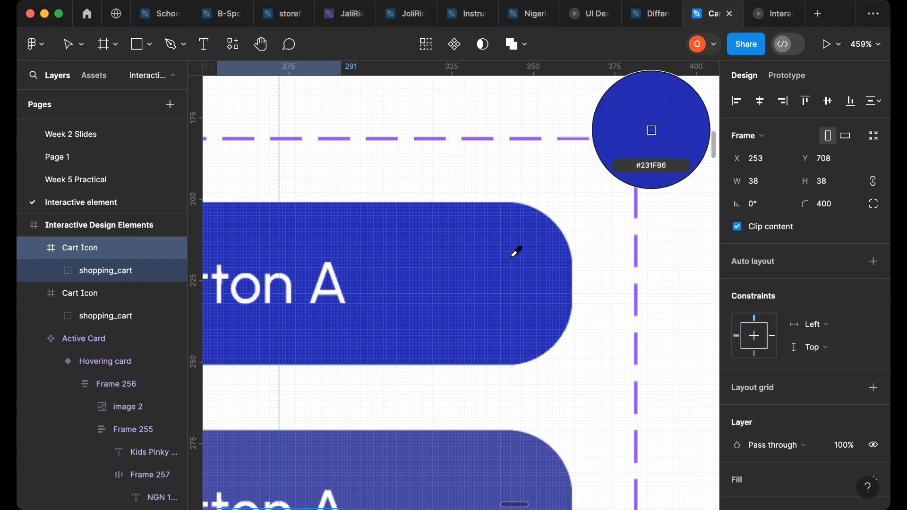
click(515, 258)
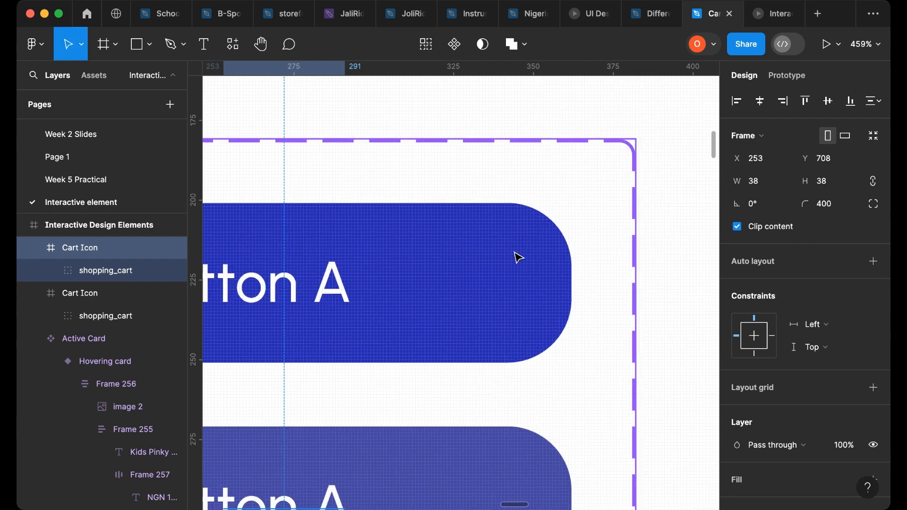
- Try to recolor the lower cart glyph by sampling a colour with the eyedropper, picking #ADABE4
scroll(516, 256, down, 10)
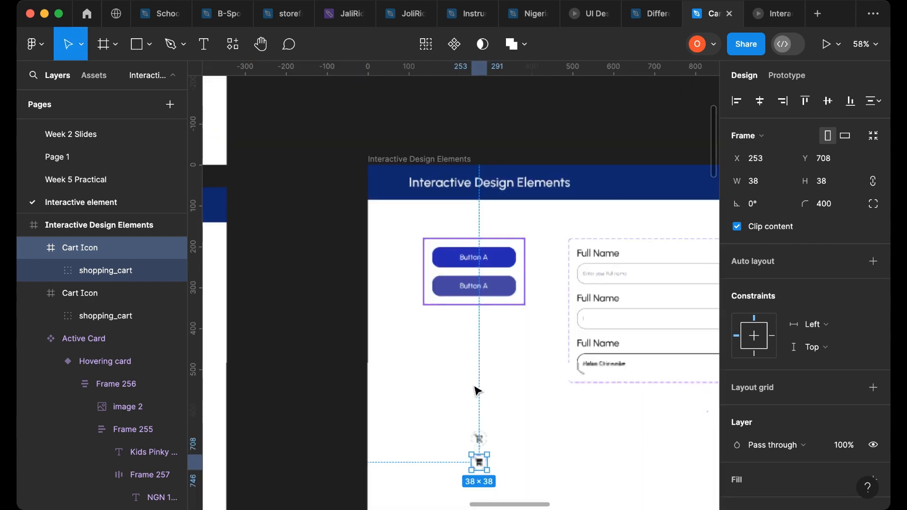
scroll(481, 473, down, 2)
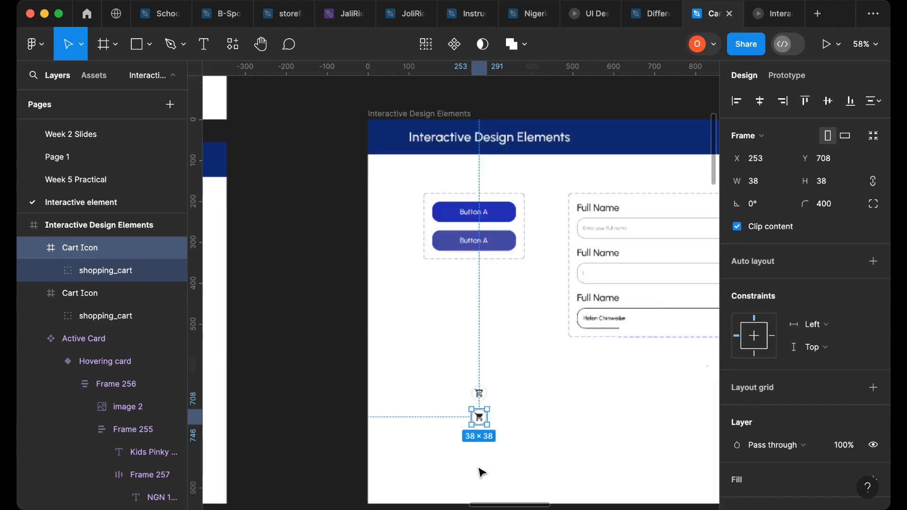
scroll(481, 472, down, 4)
scroll(483, 456, up, 4)
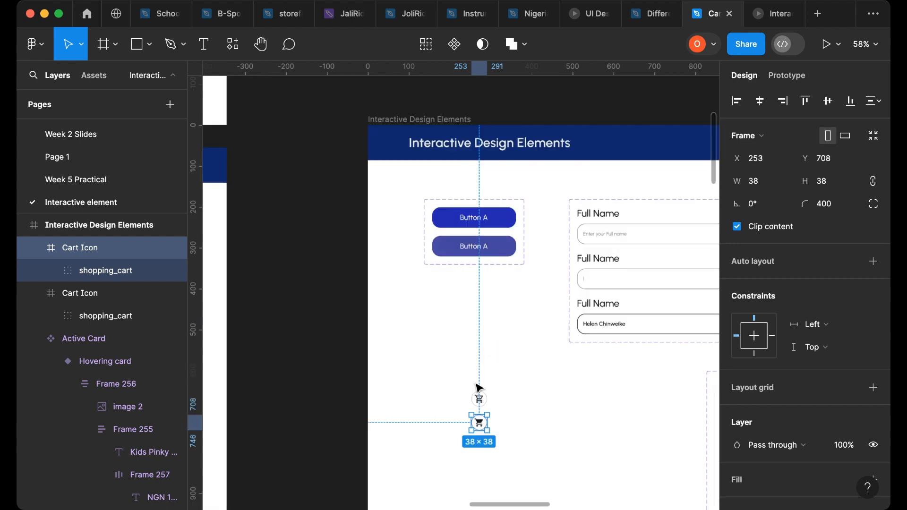
scroll(478, 387, down, 2)
scroll(482, 402, up, 3)
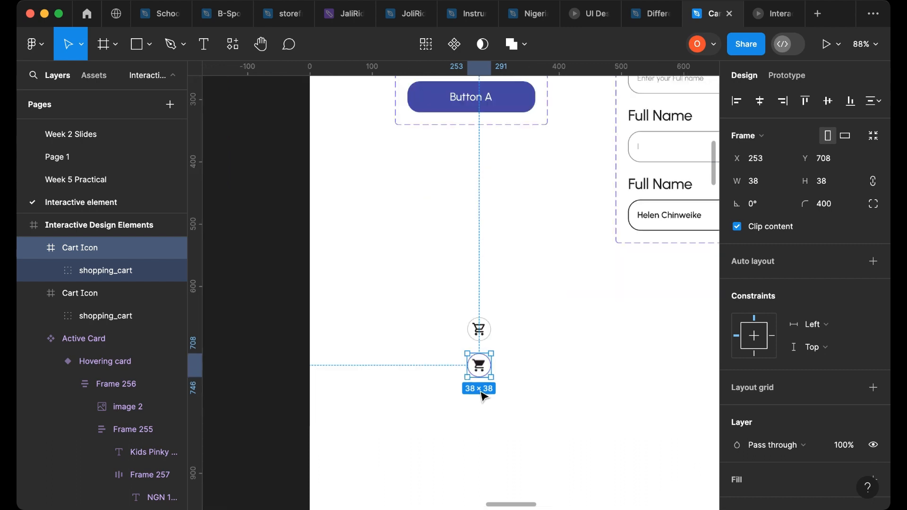
scroll(488, 339, up, 5)
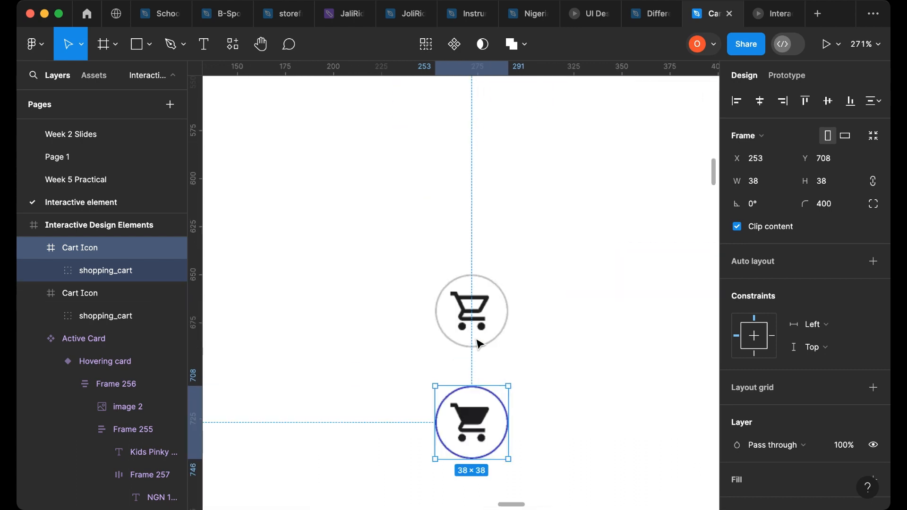
click(469, 344)
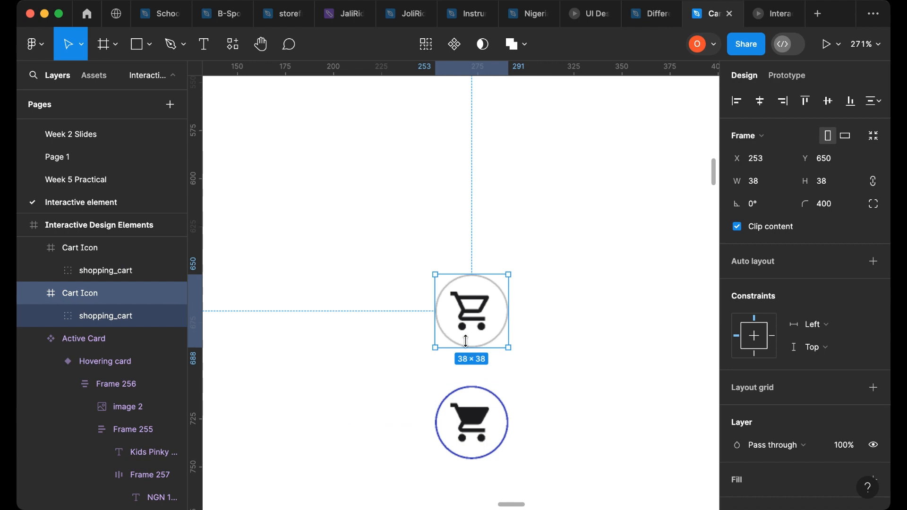
double_click(478, 424)
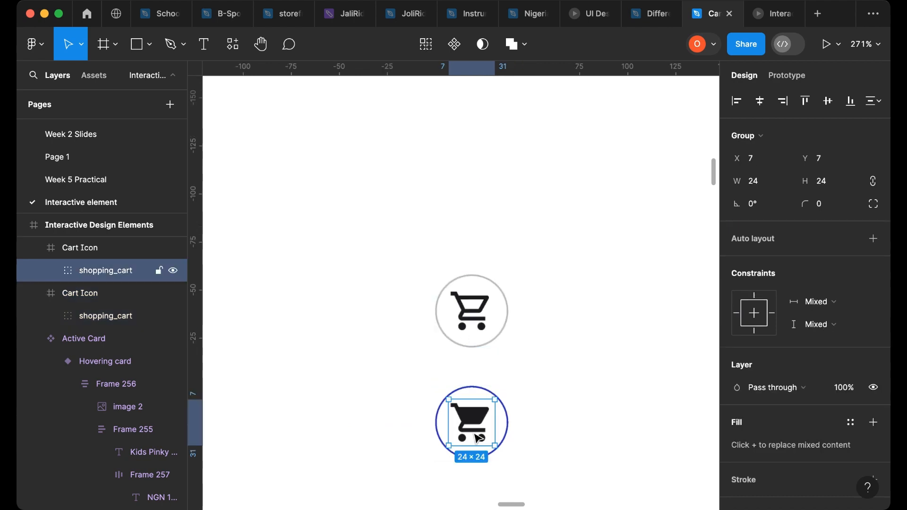
scroll(480, 441, up, 2)
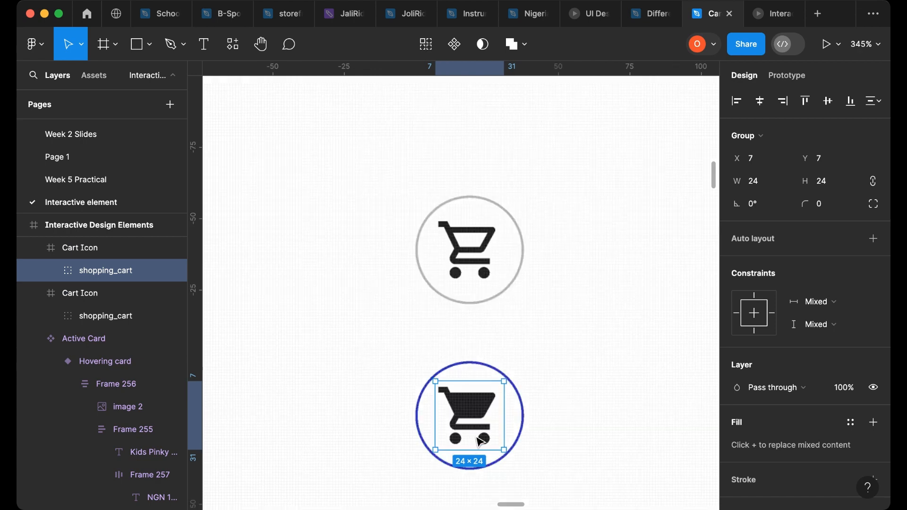
scroll(480, 440, up, 2)
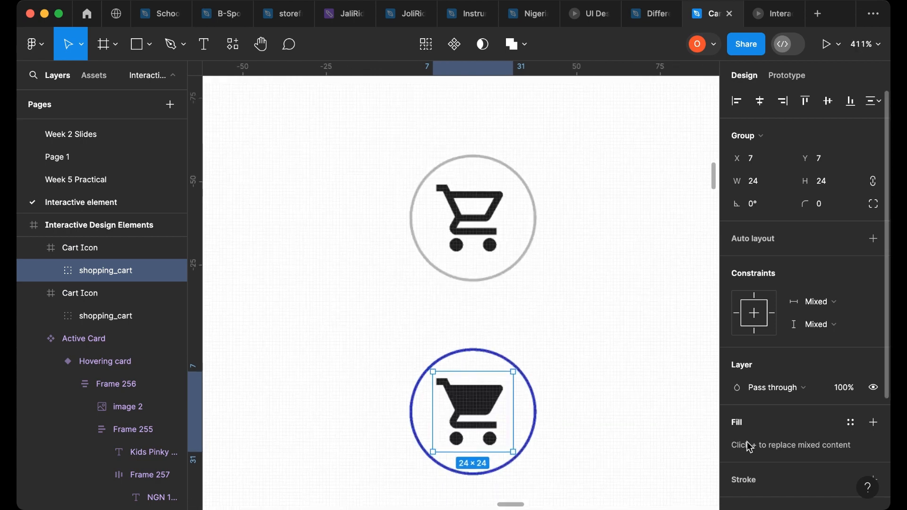
scroll(770, 422, down, 3)
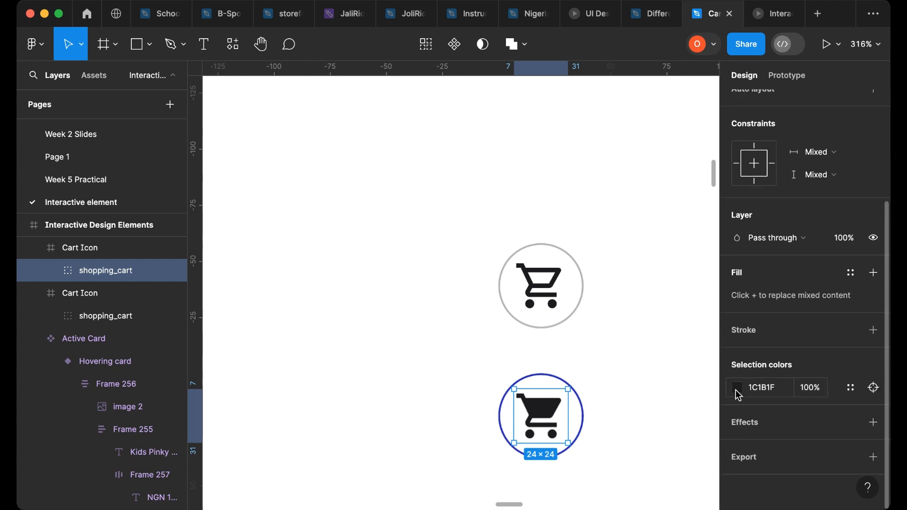
click(737, 388)
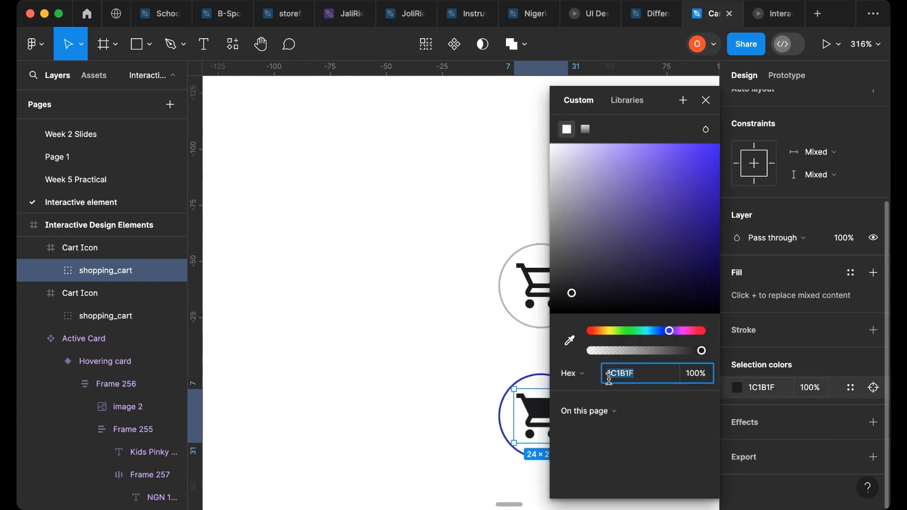
click(572, 344)
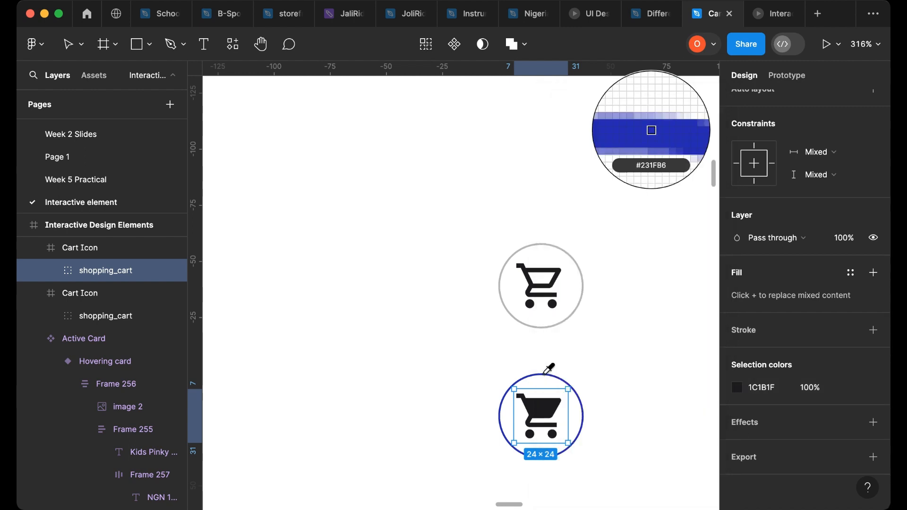
click(543, 373)
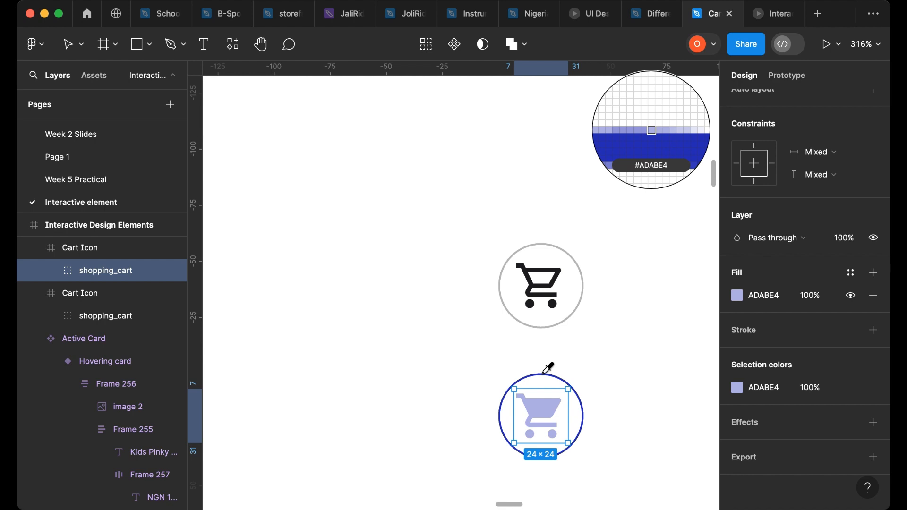
key(Escape)
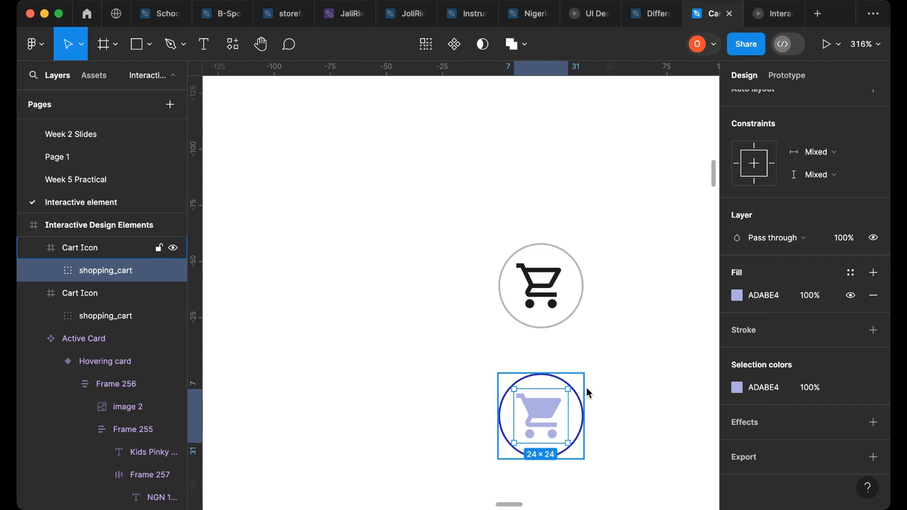
- Fill the lower cart glyph with #231FB6 sampled from its blue circle outline
scroll(587, 400, up, 5)
scroll(587, 405, up, 5)
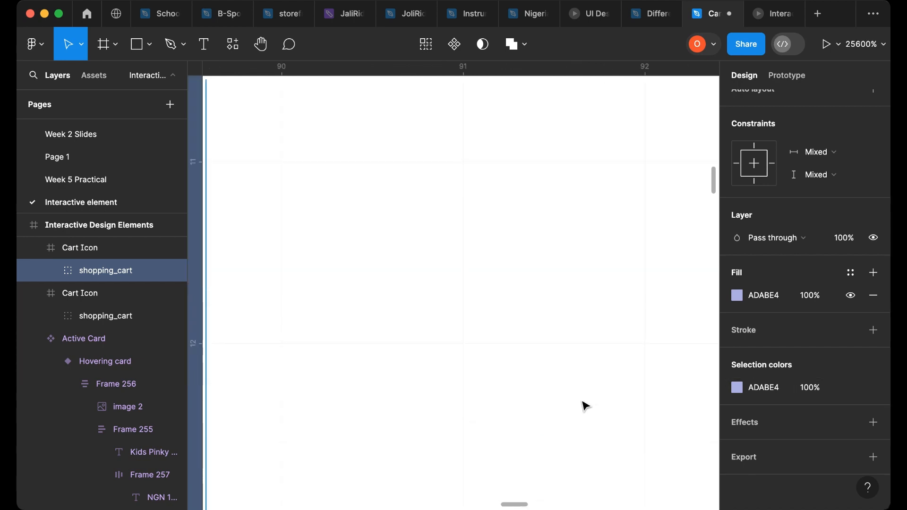
scroll(588, 405, down, 3)
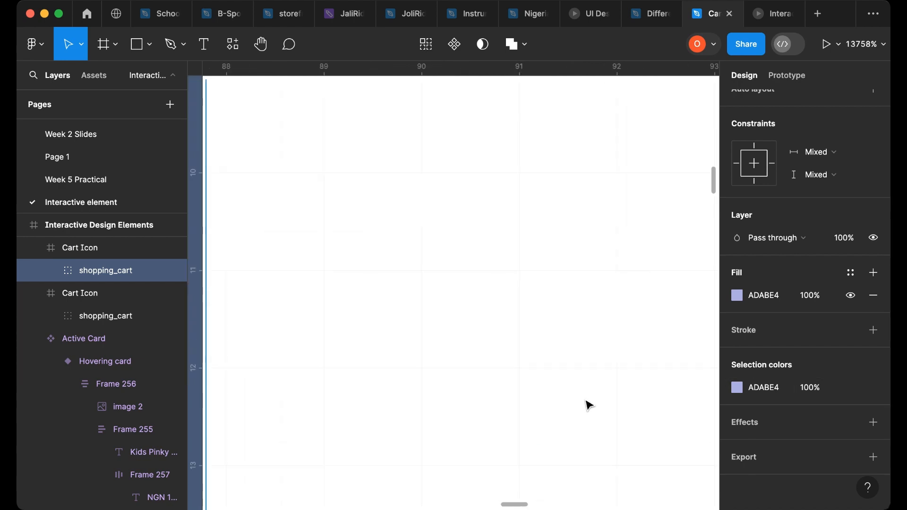
scroll(589, 405, down, 5)
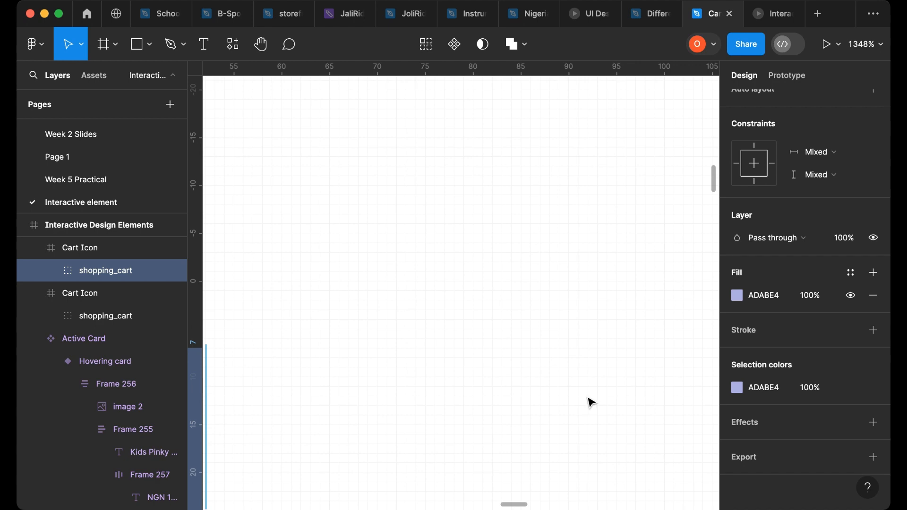
scroll(590, 402, down, 1)
scroll(455, 405, down, 1)
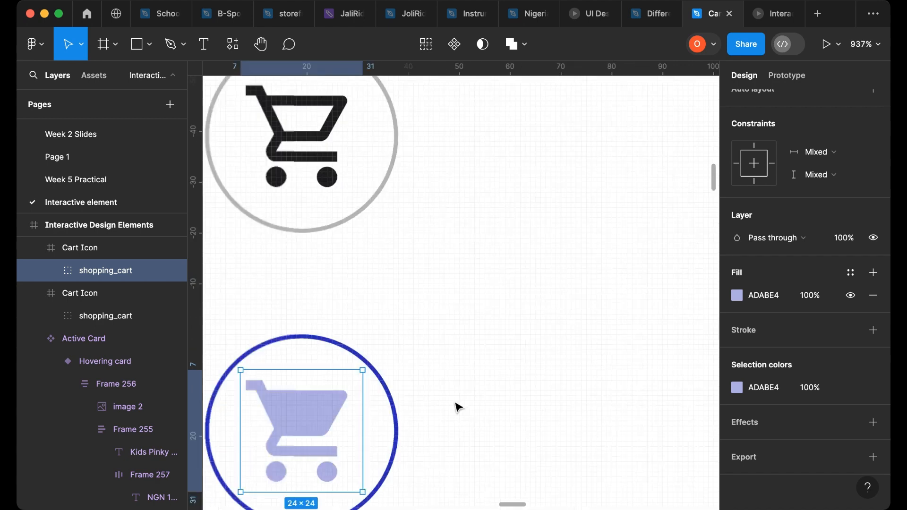
scroll(458, 406, left, 2)
scroll(391, 397, up, 1)
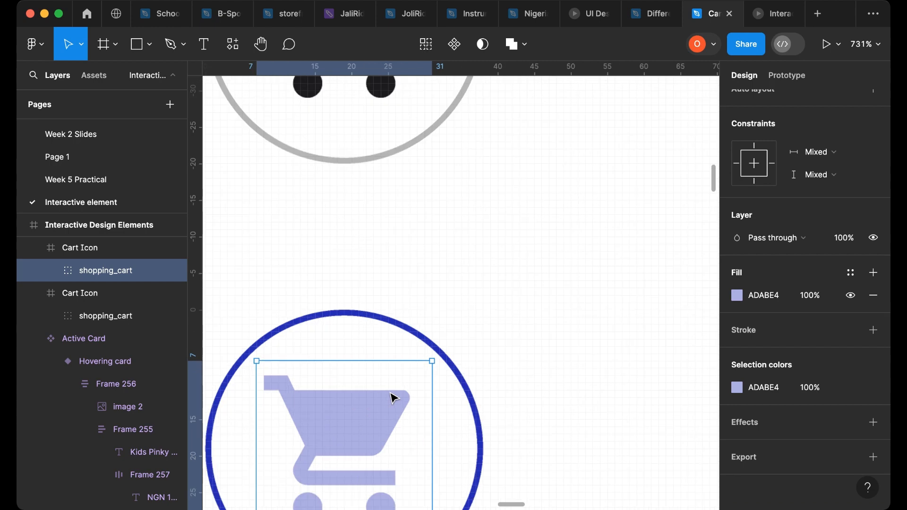
scroll(395, 396, up, 1)
scroll(395, 396, up, 1)
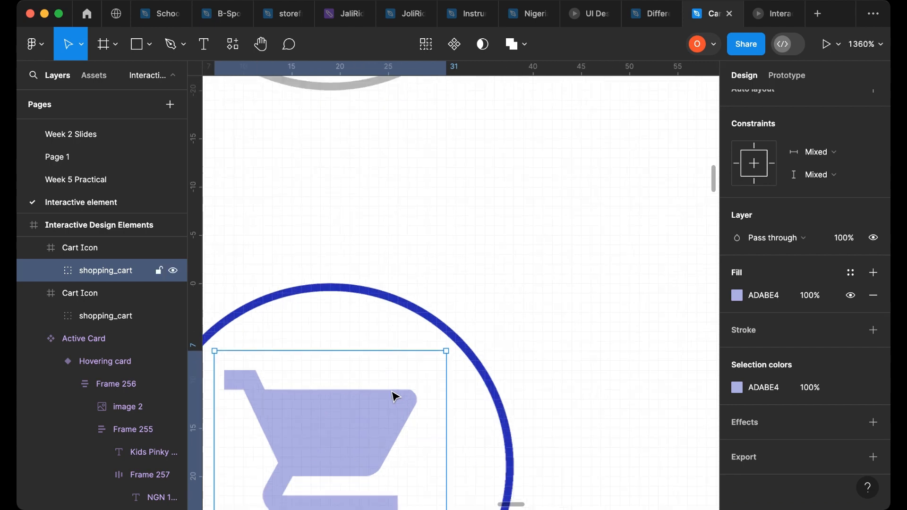
key(i)
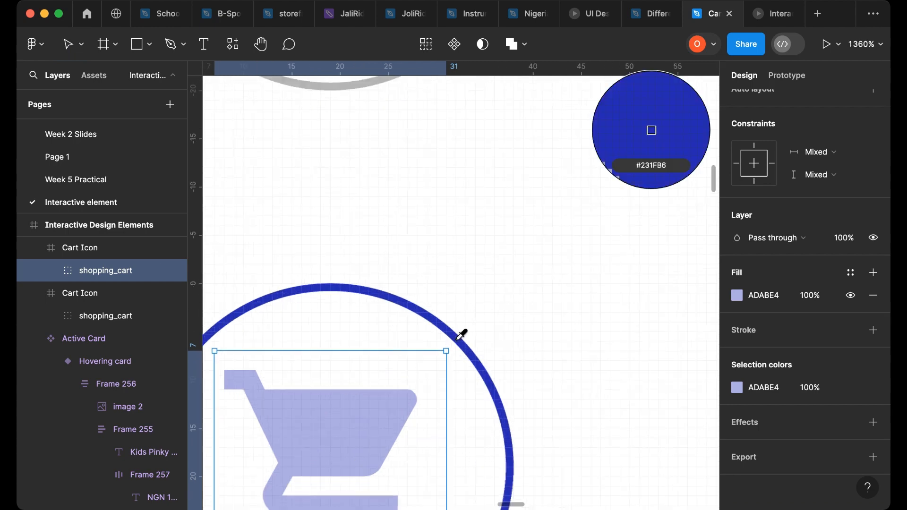
click(457, 342)
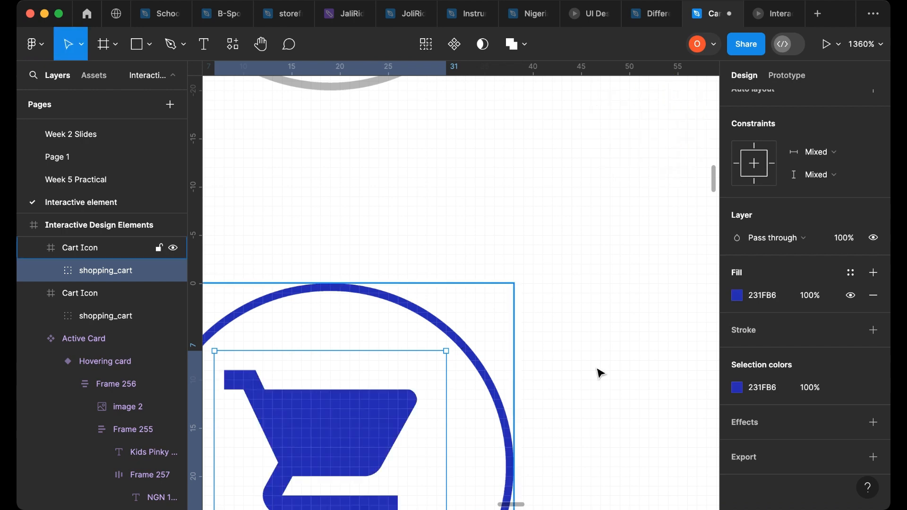
click(600, 374)
- Turn the grey Cart Icon frame into a component
scroll(601, 373, down, 10)
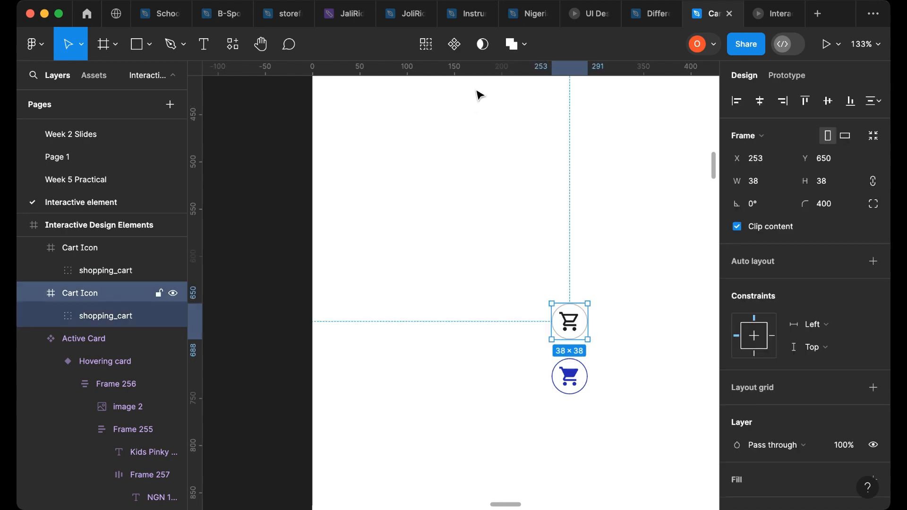
click(454, 44)
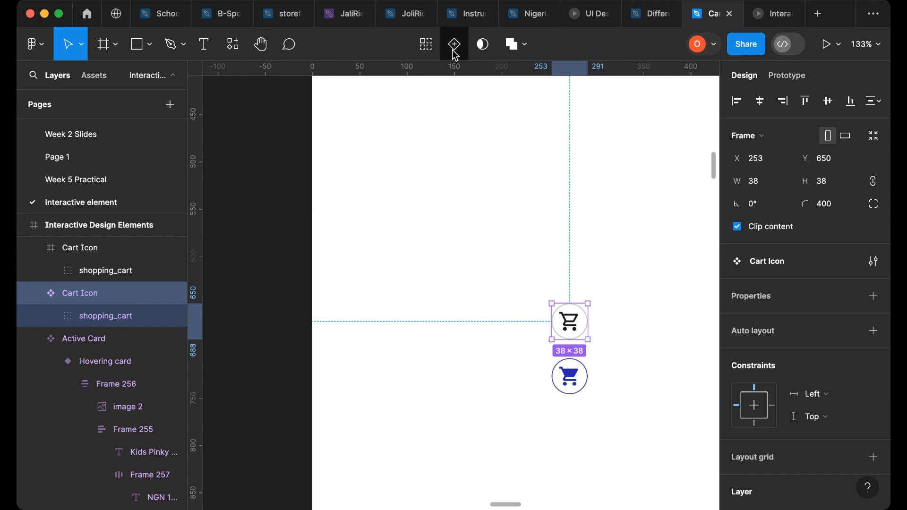
- Add a second variant, Variant2, to the Cart Icon component and move the standalone blue cart icon out beside the variant set
click(575, 377)
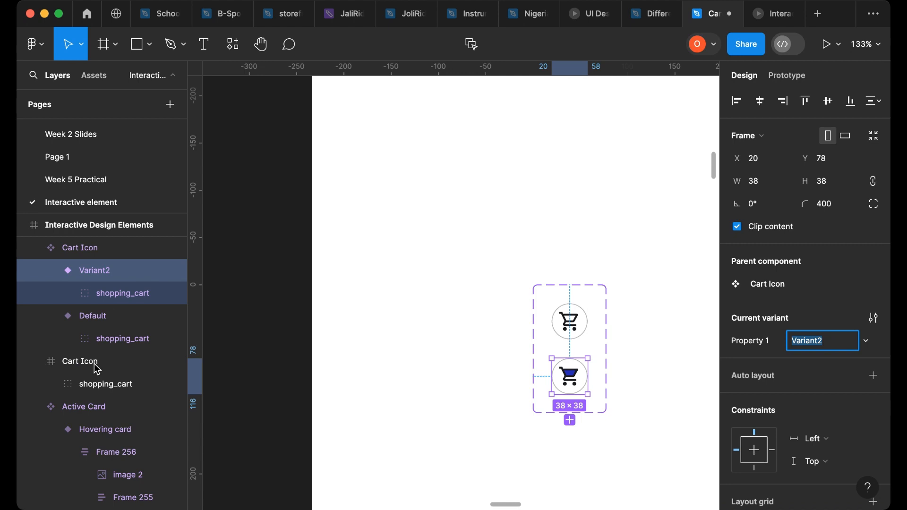
scroll(97, 369, up, 1)
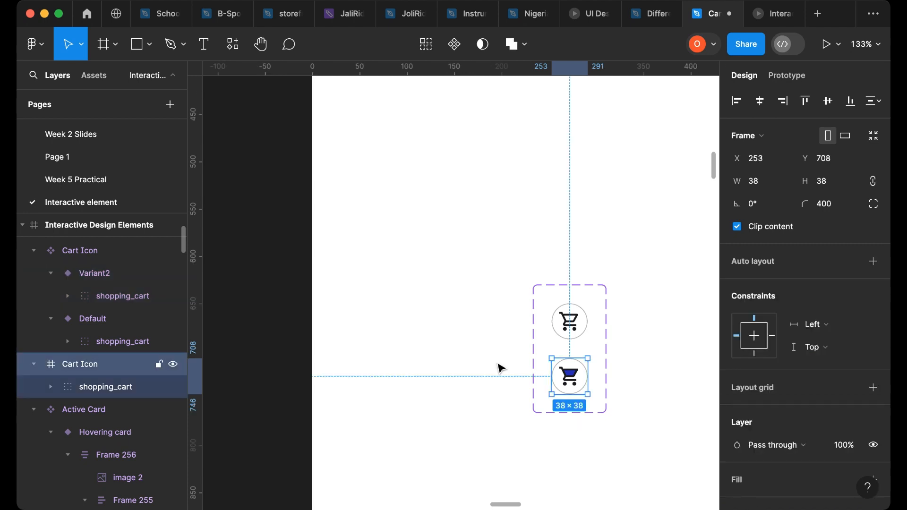
drag(501, 368, 501, 366)
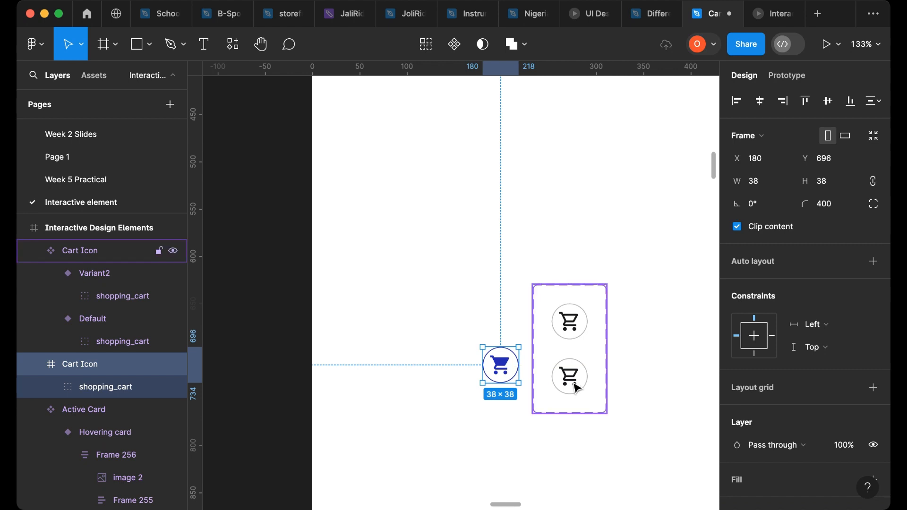
- Set the Variant2 cart icon's circle stroke to the blue #231FB6
scroll(576, 385, up, 10)
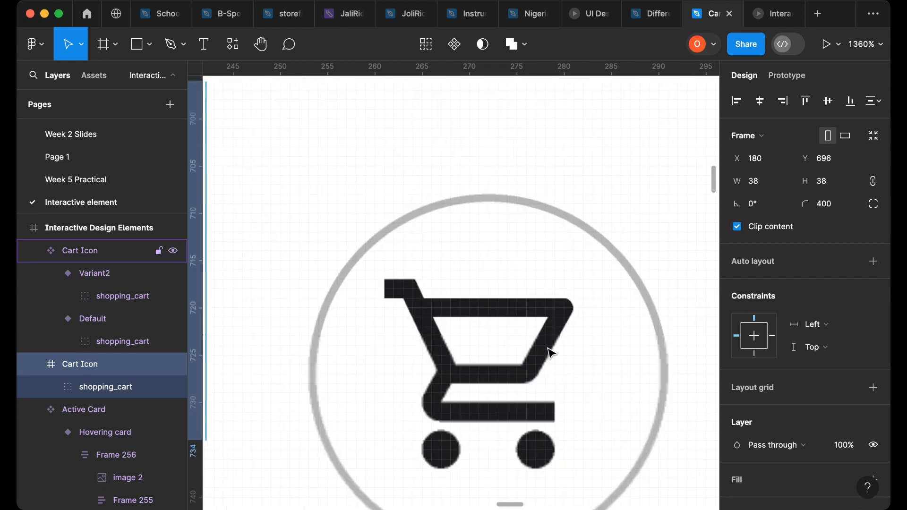
scroll(548, 351, down, 3)
scroll(551, 352, down, 1)
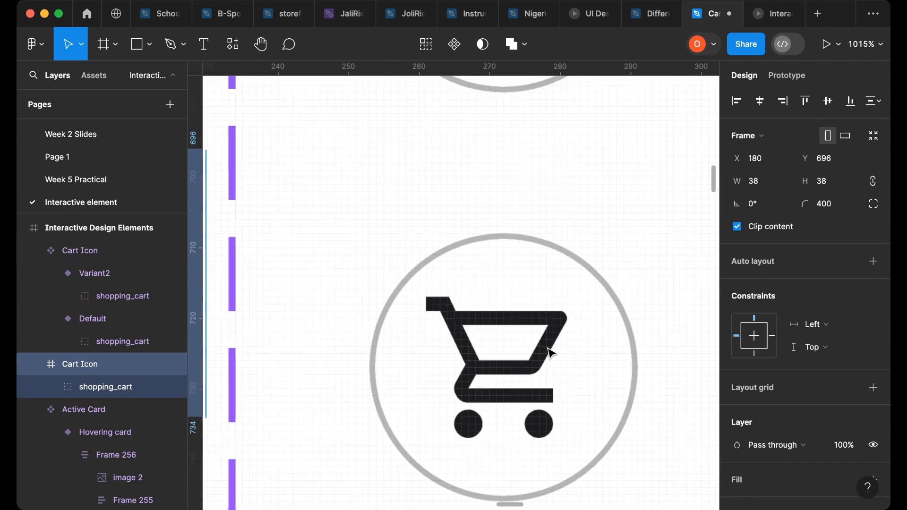
scroll(550, 352, down, 6)
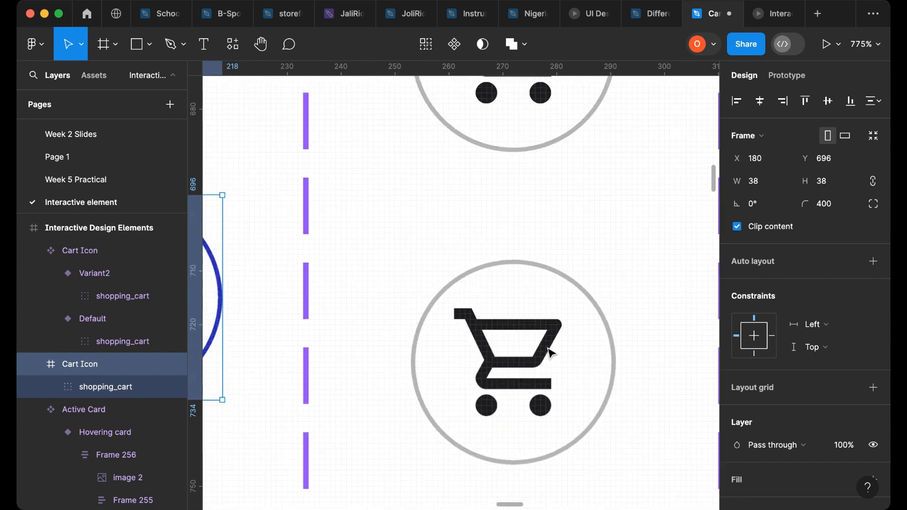
scroll(544, 353, down, 4)
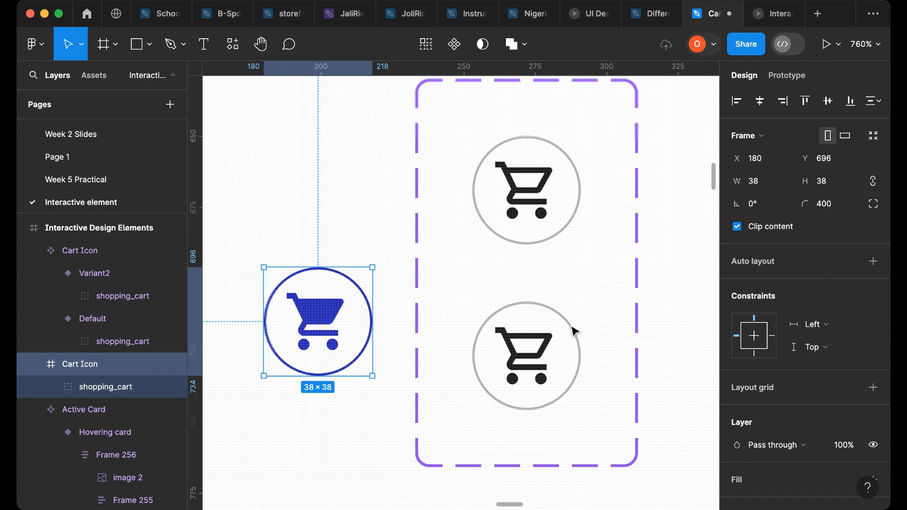
click(574, 332)
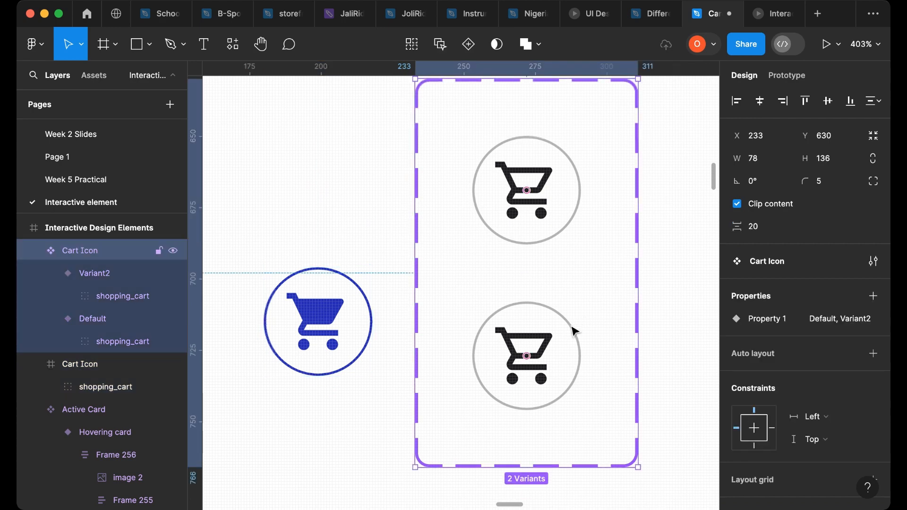
click(574, 332)
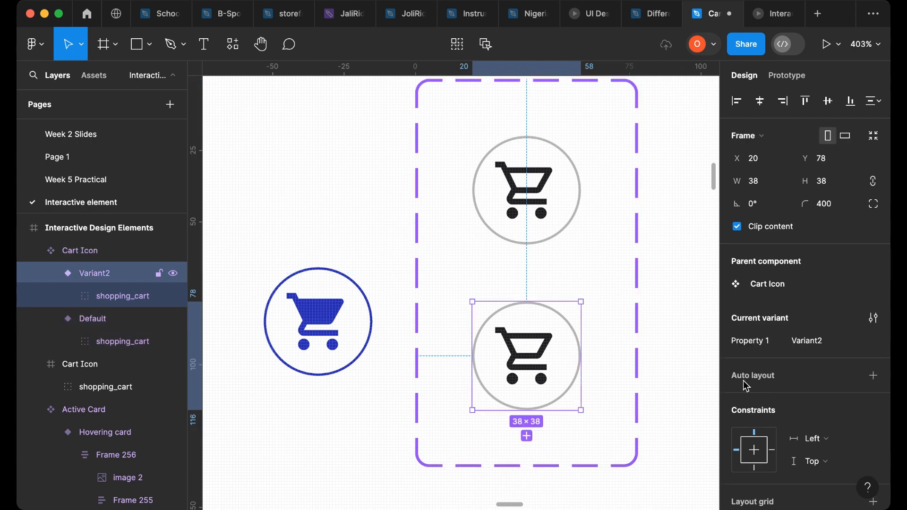
scroll(784, 393, down, 5)
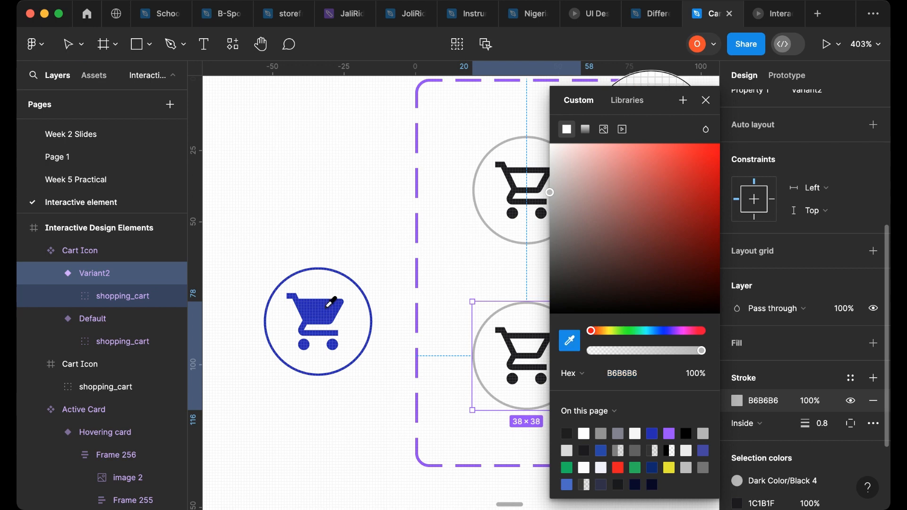
click(765, 449)
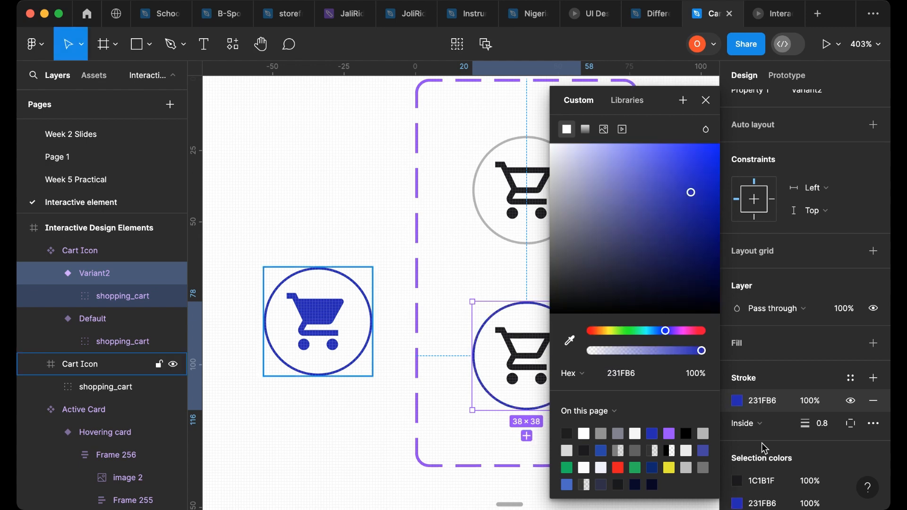
- Recolor Variant2's dark cart glyph to #231FB6 by sampling the standalone blue icon with the eyedropper
scroll(780, 457, down, 5)
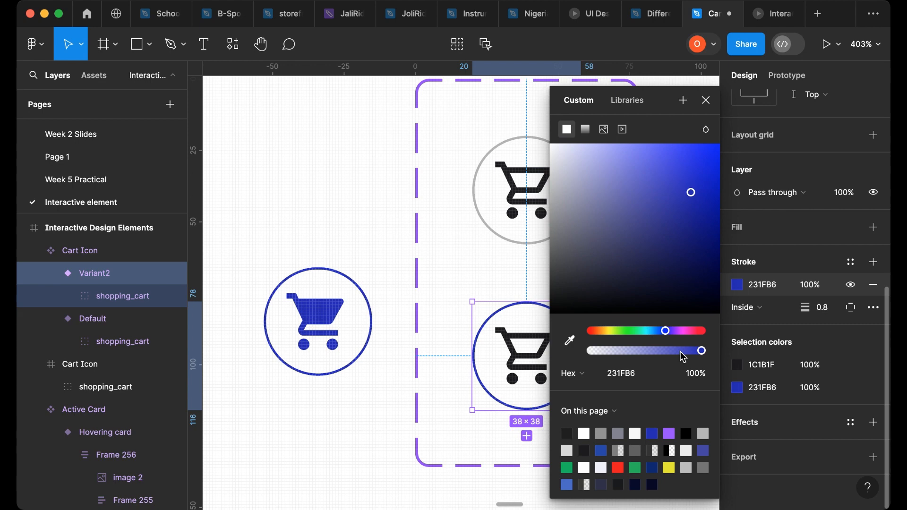
click(737, 365)
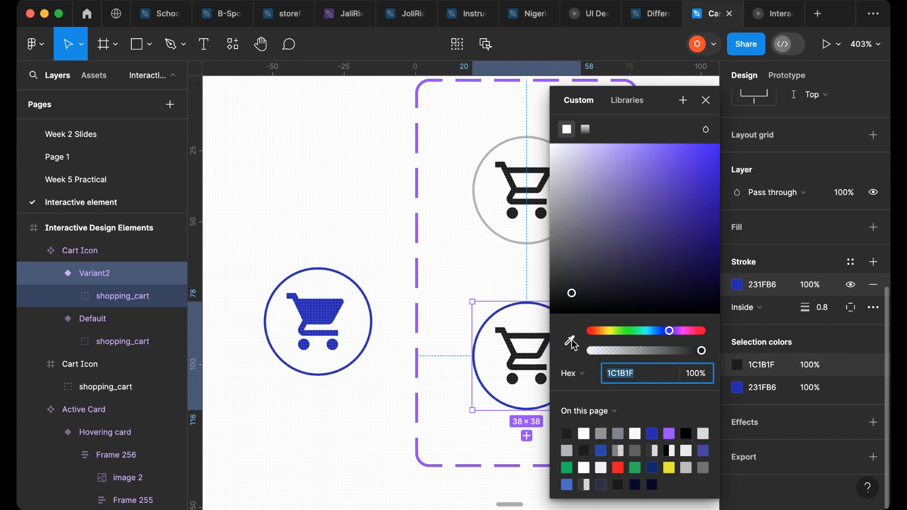
key(i)
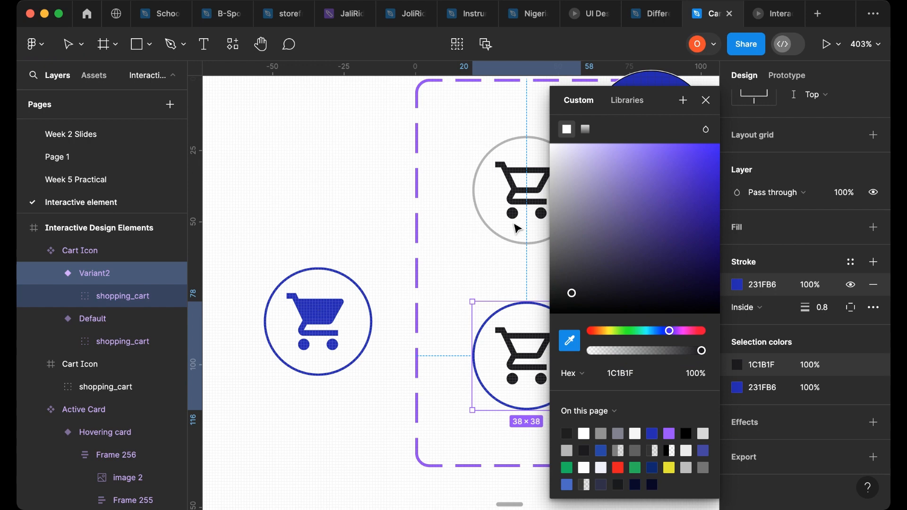
click(313, 318)
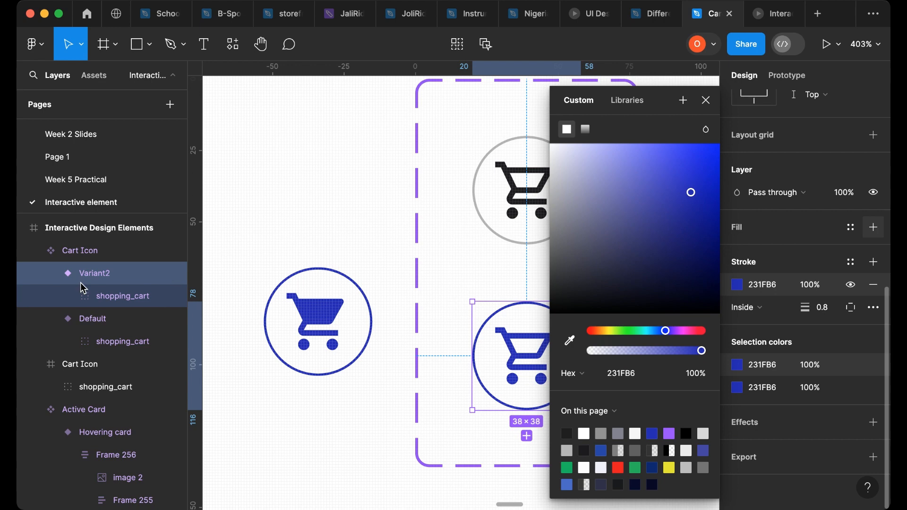
- Try adding a #231FB6 fill to Variant2's shopping_cart layer, then undo the changes
click(105, 298)
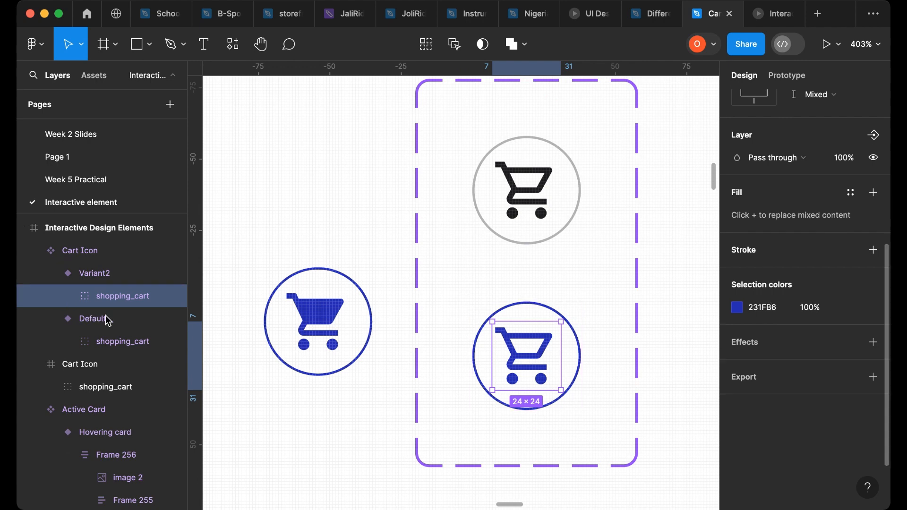
click(70, 296)
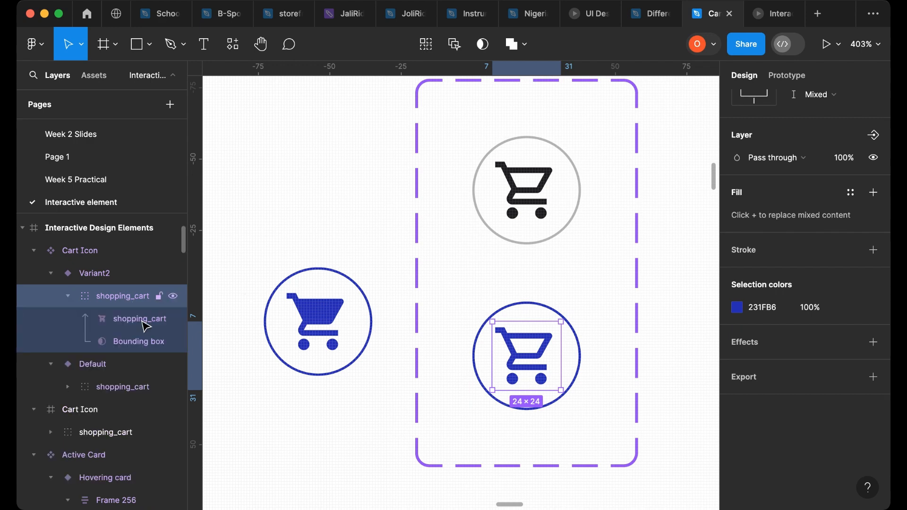
click(874, 192)
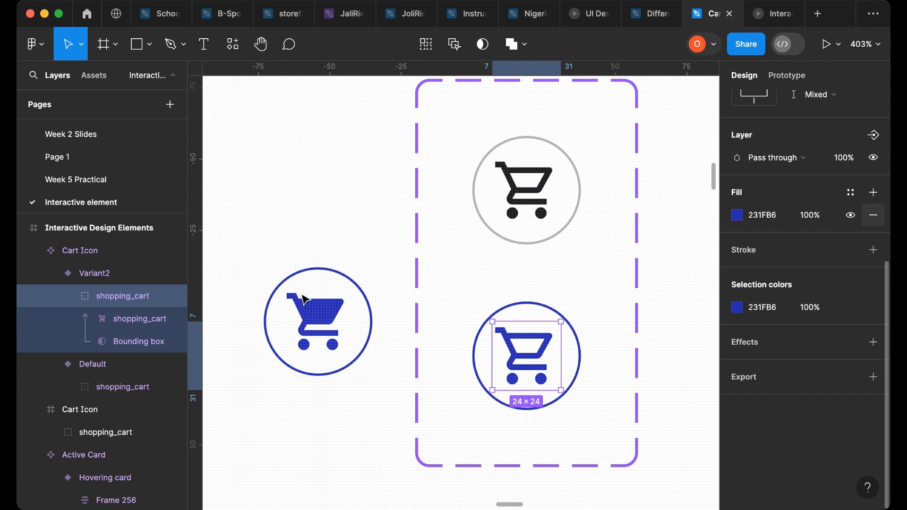
click(334, 273)
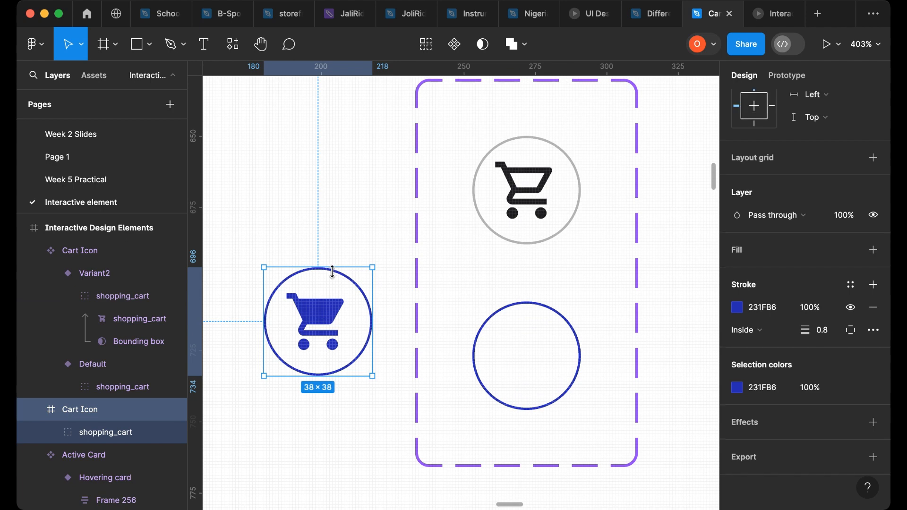
key(super+z)
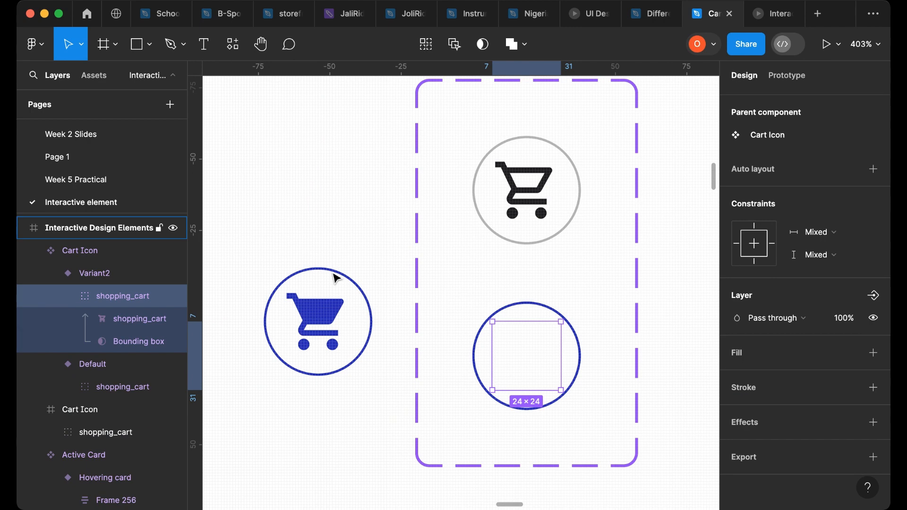
key(super+z)
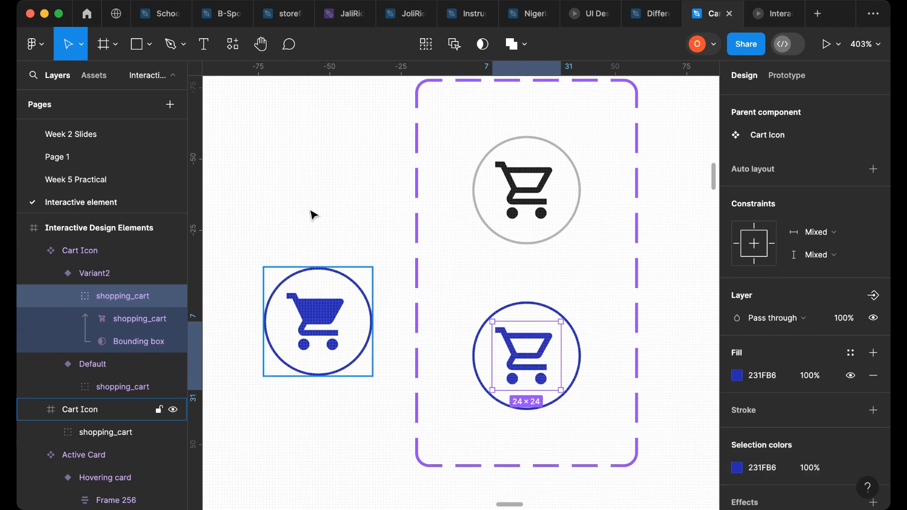
key(super+z)
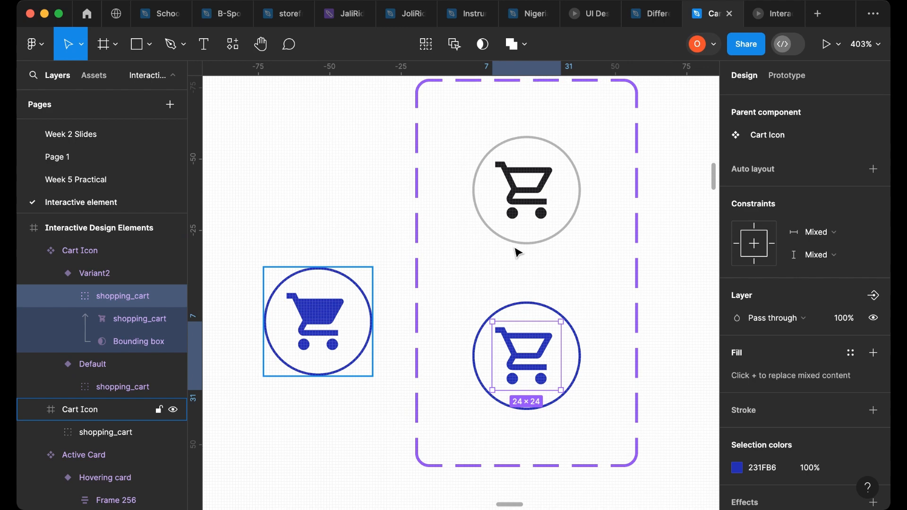
- Delete the standalone blue cart icon outside the variant set
click(500, 284)
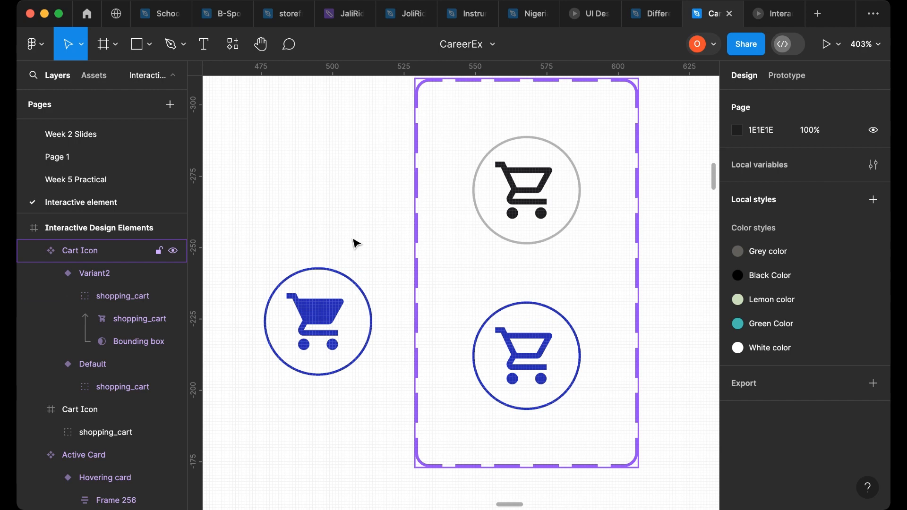
click(319, 314)
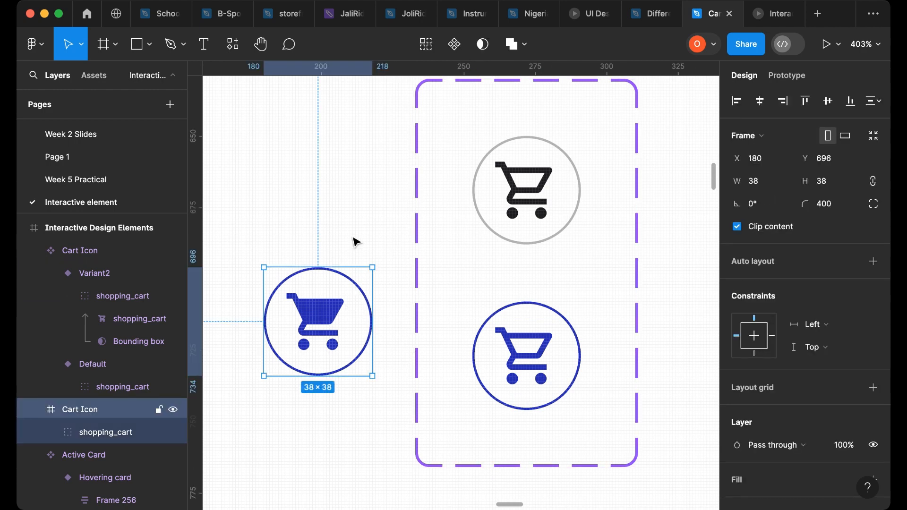
click(357, 243)
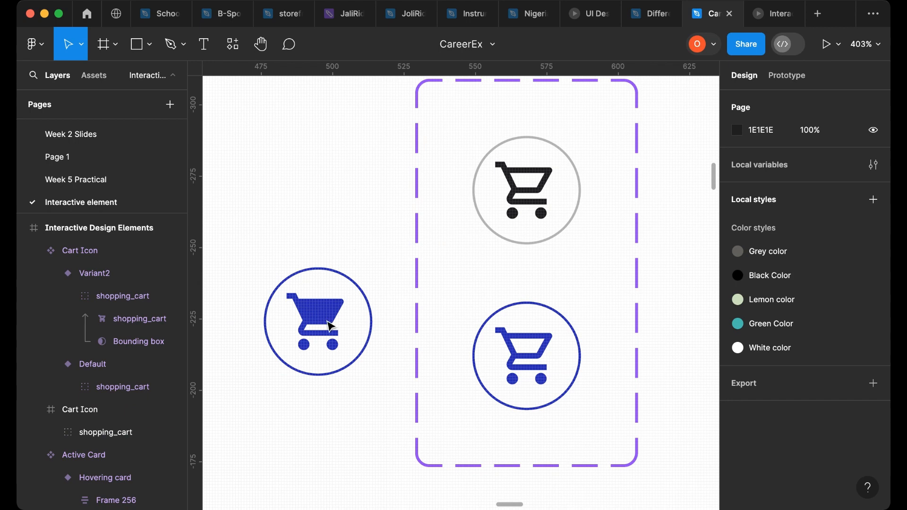
click(335, 278)
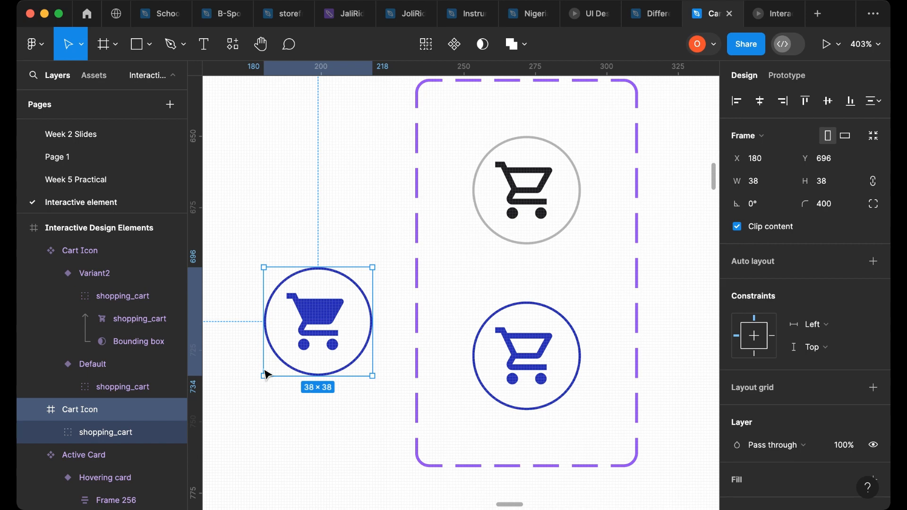
key(Delete)
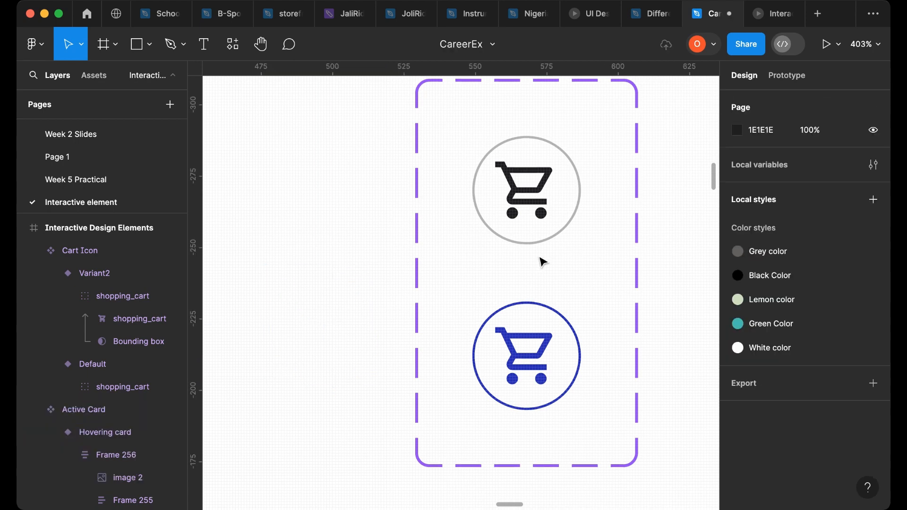
click(543, 262)
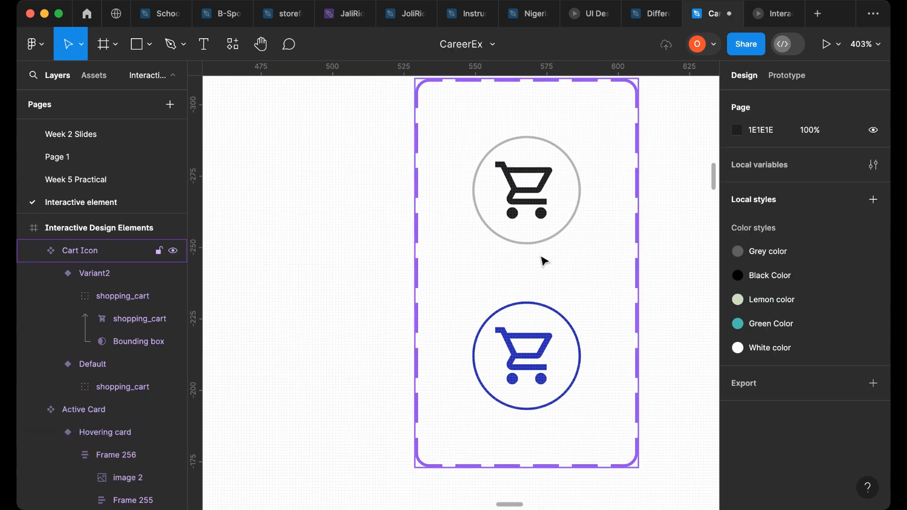
- Select the Default cart variant and draw a prototype connection from it to Variant2
click(528, 207)
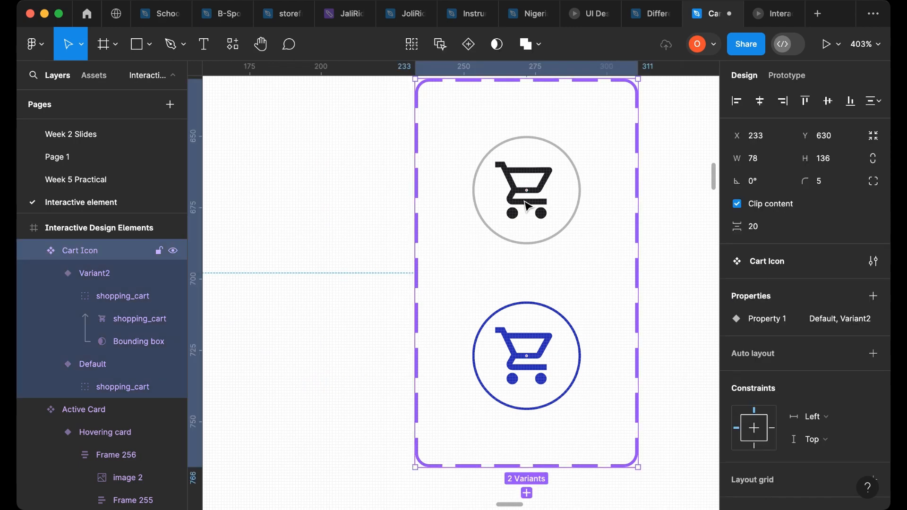
click(528, 207)
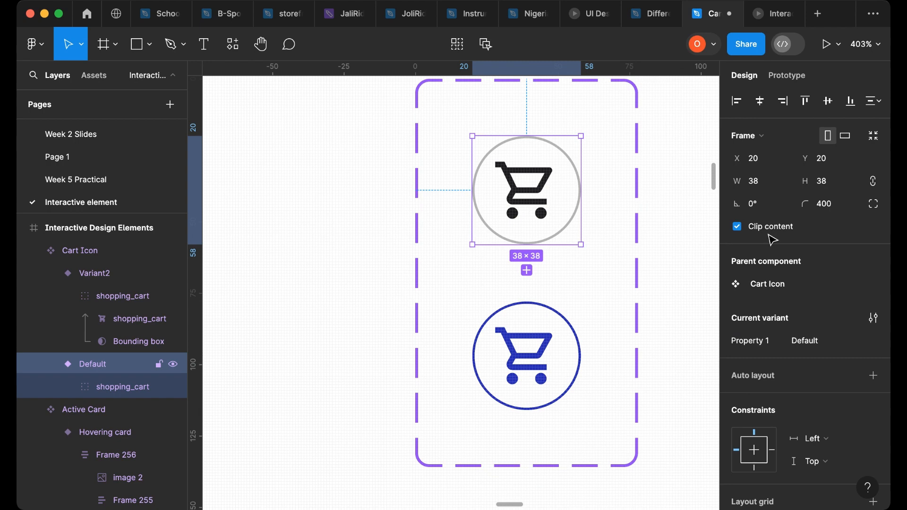
key(shift+e)
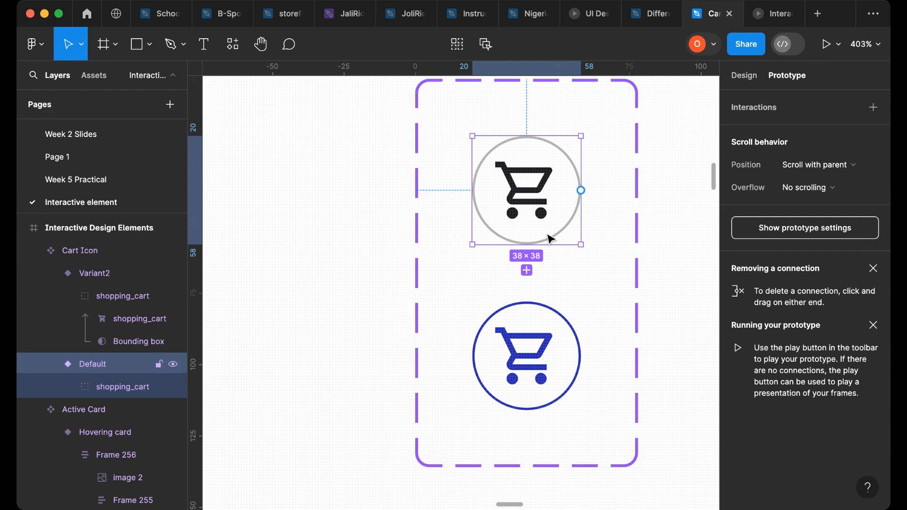
click(528, 303)
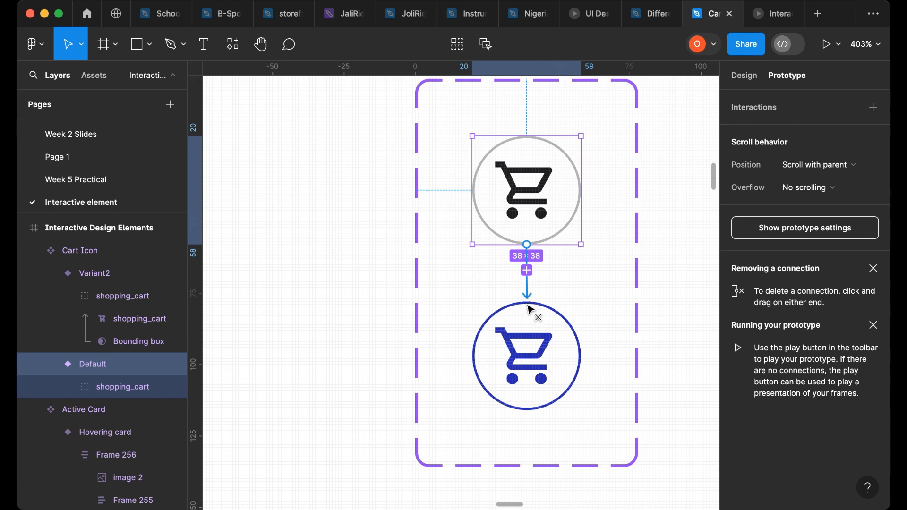
- Set the connection's trigger to While hovering, changing to Variant2
click(424, 332)
click(481, 339)
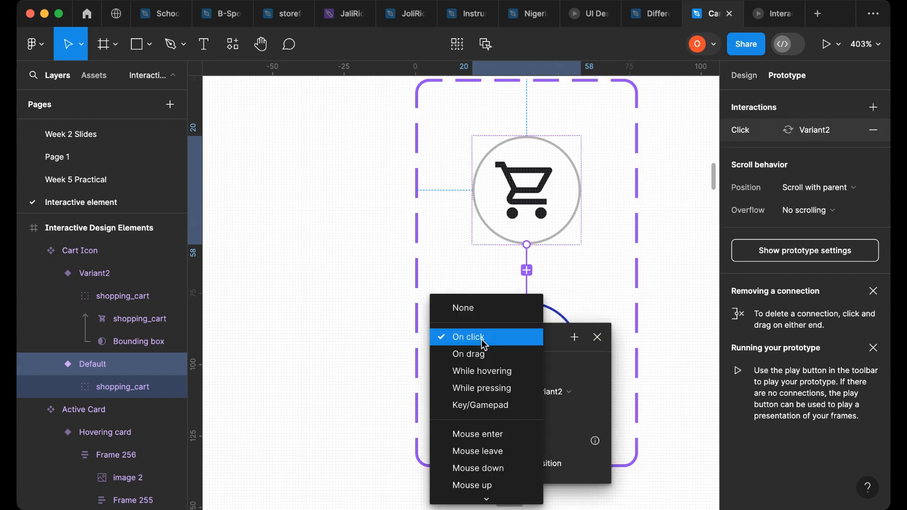
click(480, 372)
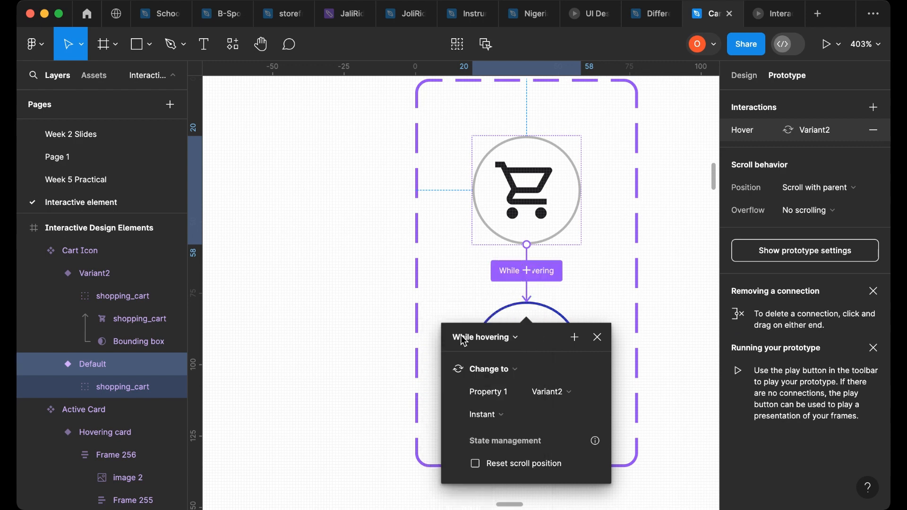
click(311, 309)
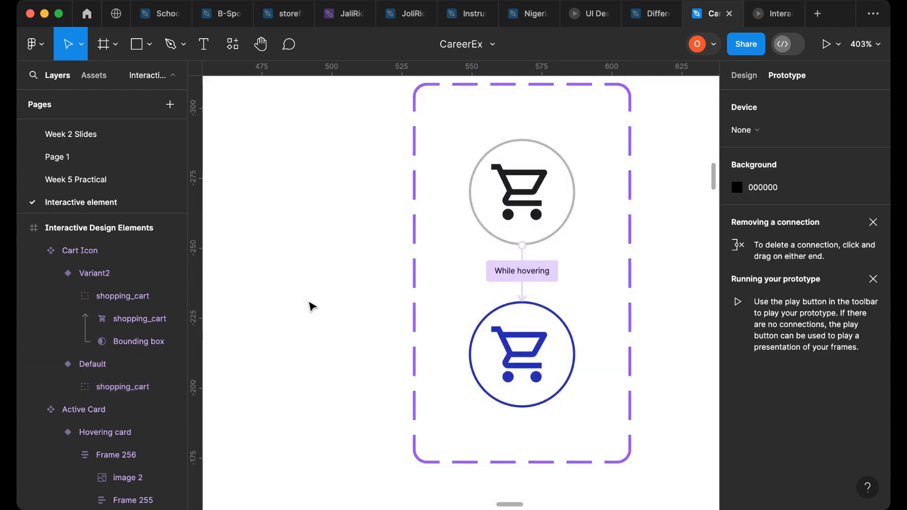
- Zoom out to the whole canvas and back in on the cart icon component set with the Design panel shown
scroll(311, 307, down, 2)
key(shift+1)
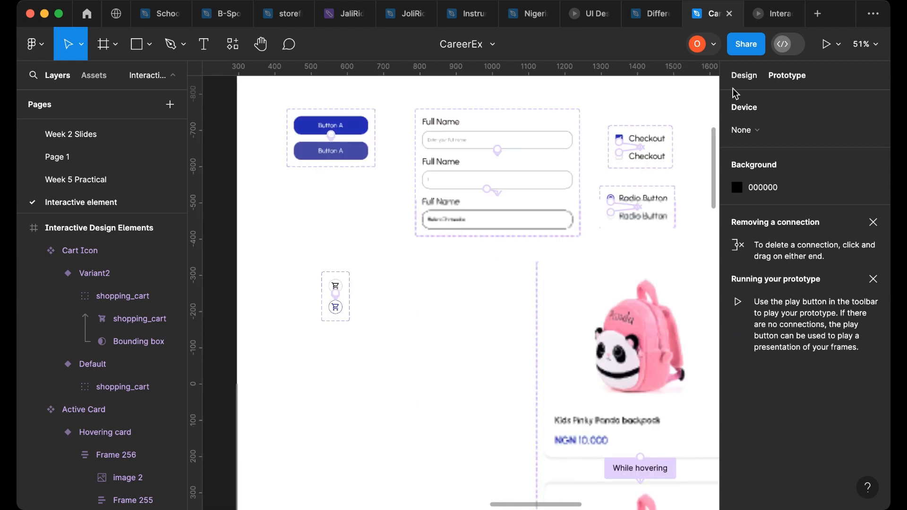
key(shift+e)
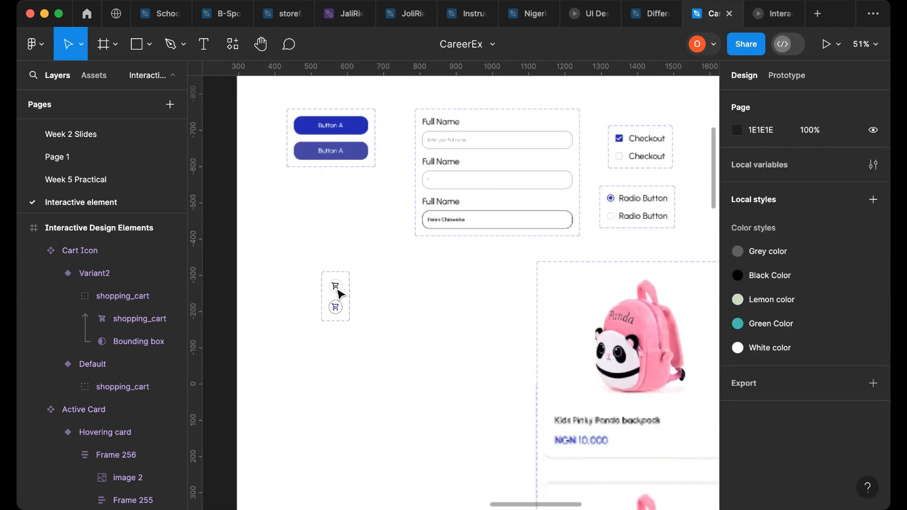
scroll(335, 291, up, 10)
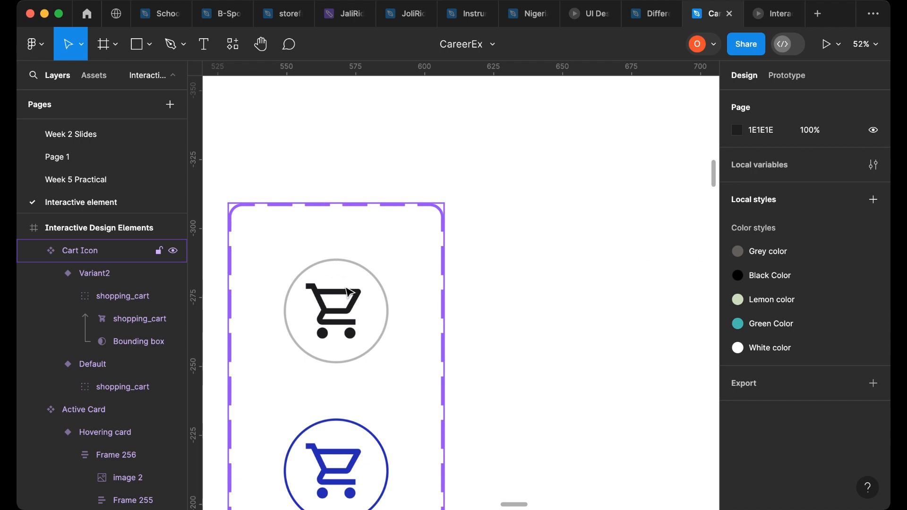
- Create an instance of the Default cart variant and place it beside the Cart Icon set
click(348, 291)
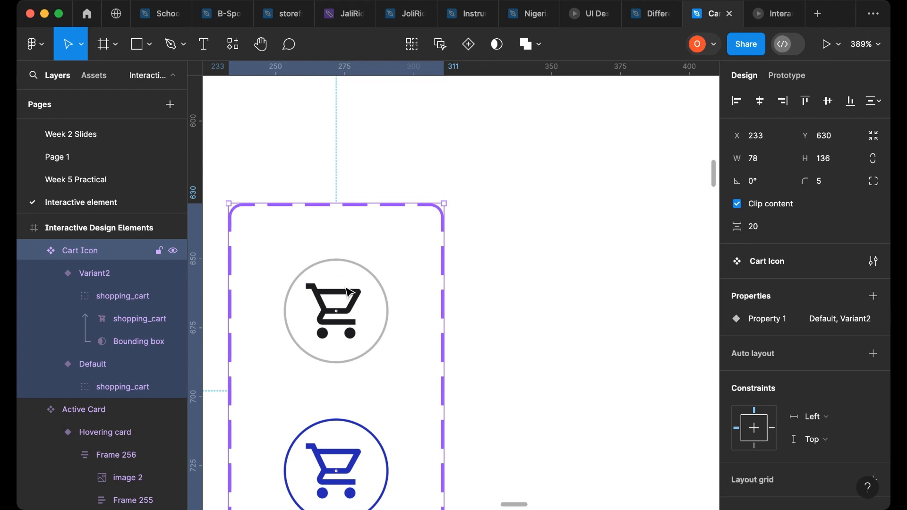
click(348, 295)
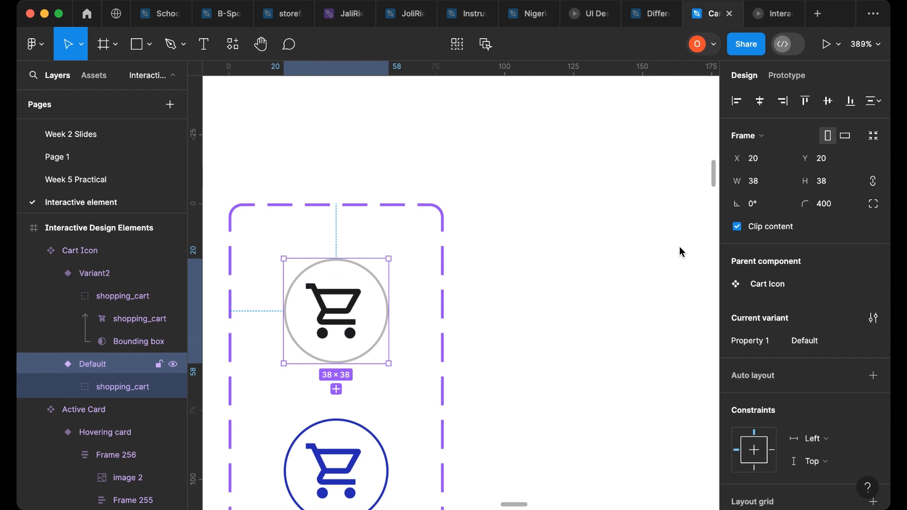
drag(680, 246, 670, 242)
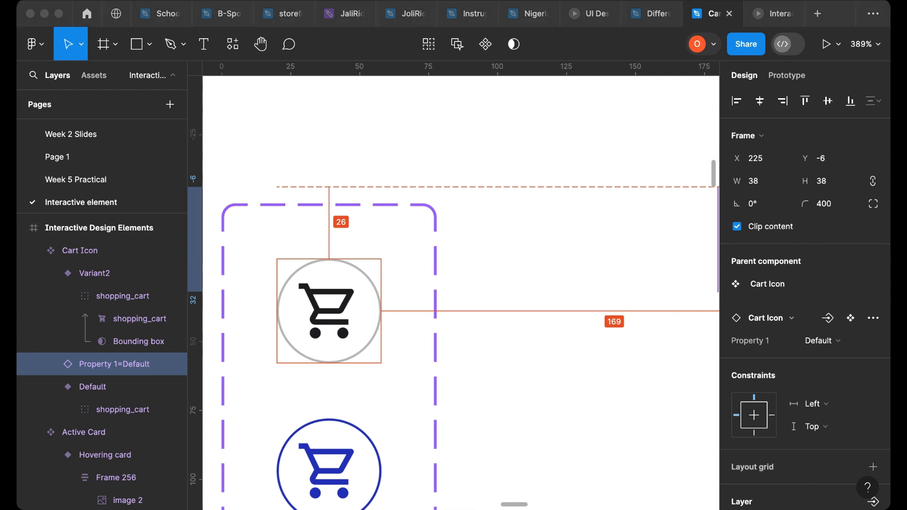
drag(888, 240, 677, 264)
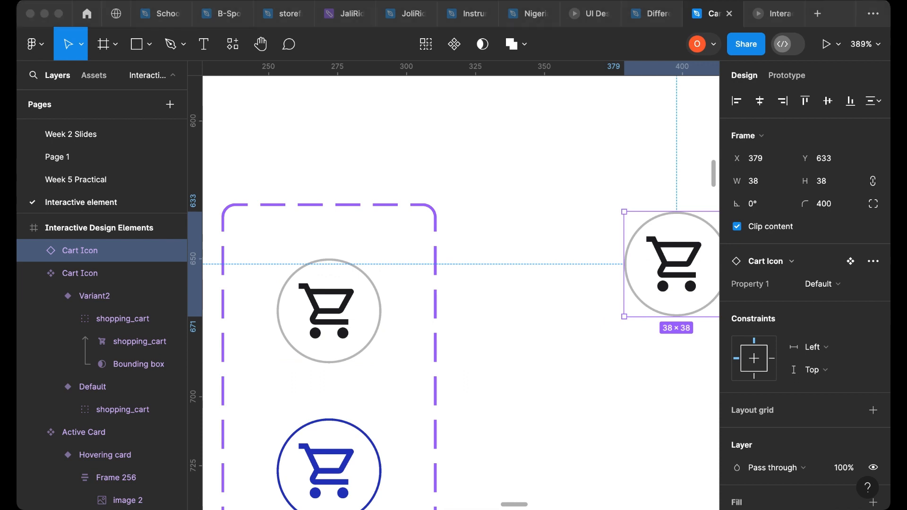
- Move the cart icon instance into the Testing of Elements frame below the Full Name input
click(446, 396)
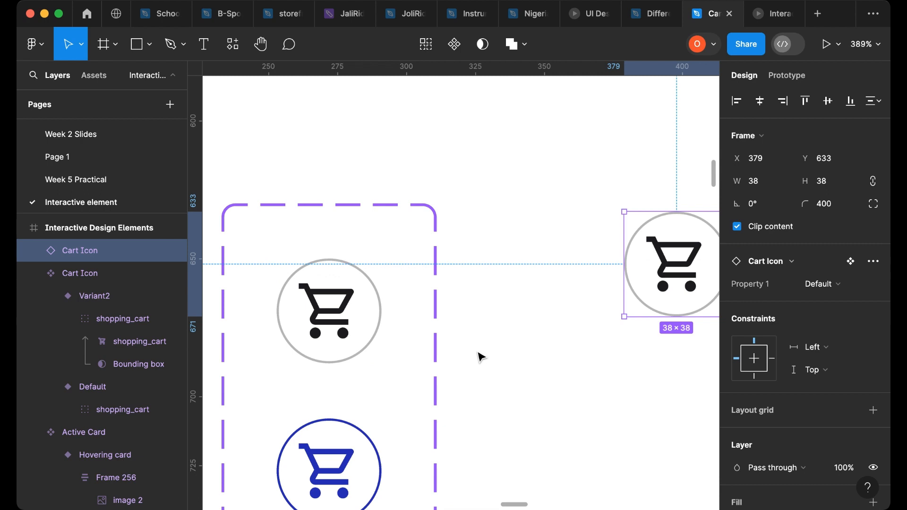
scroll(478, 354, down, 3)
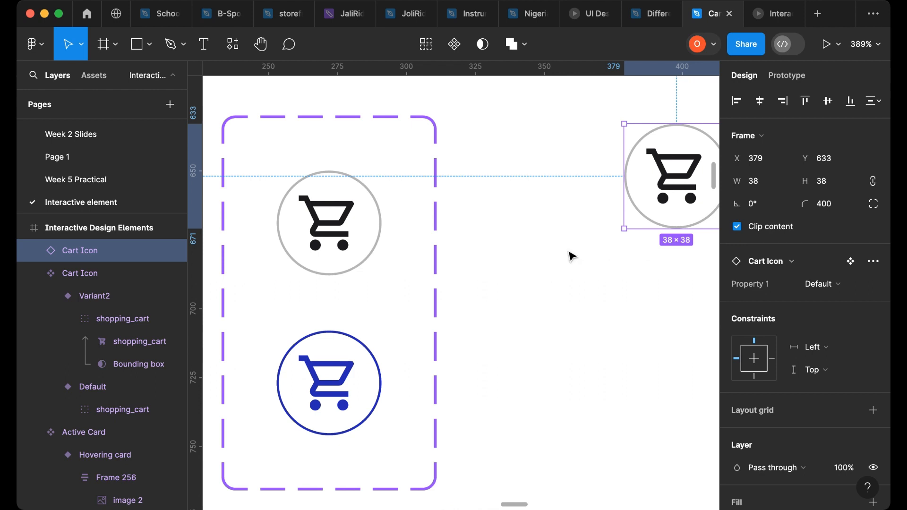
key(minus)
key(minus)
key(minus)
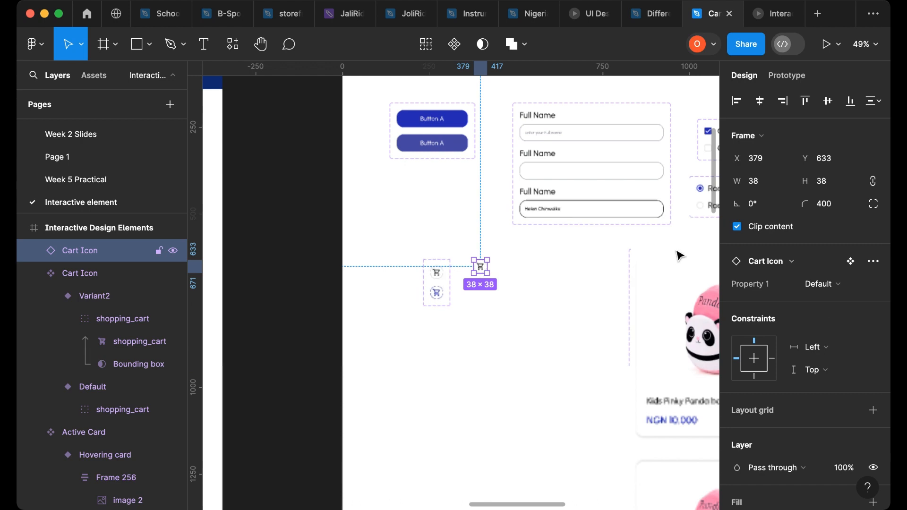
drag(480, 267, 616, 256)
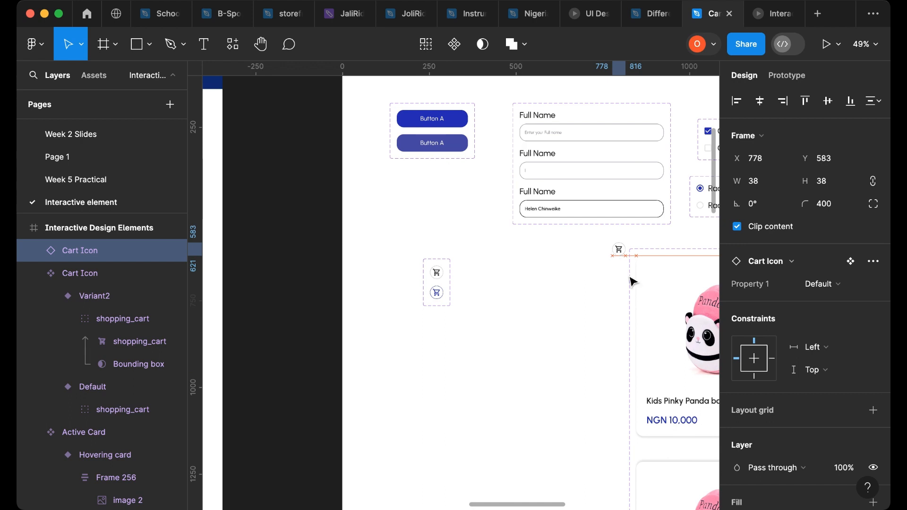
drag(633, 282, 616, 252)
scroll(615, 261, right, 1)
scroll(614, 261, right, 2)
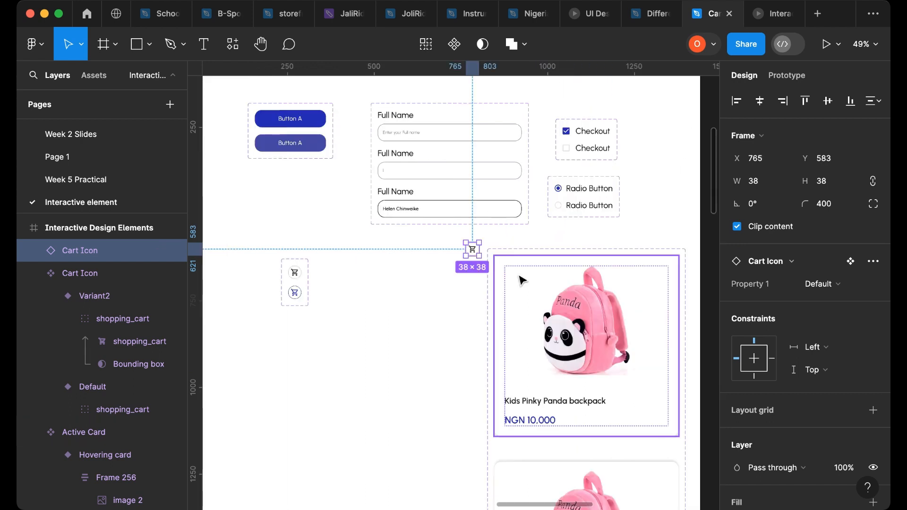
click(480, 281)
scroll(444, 265, right, 1)
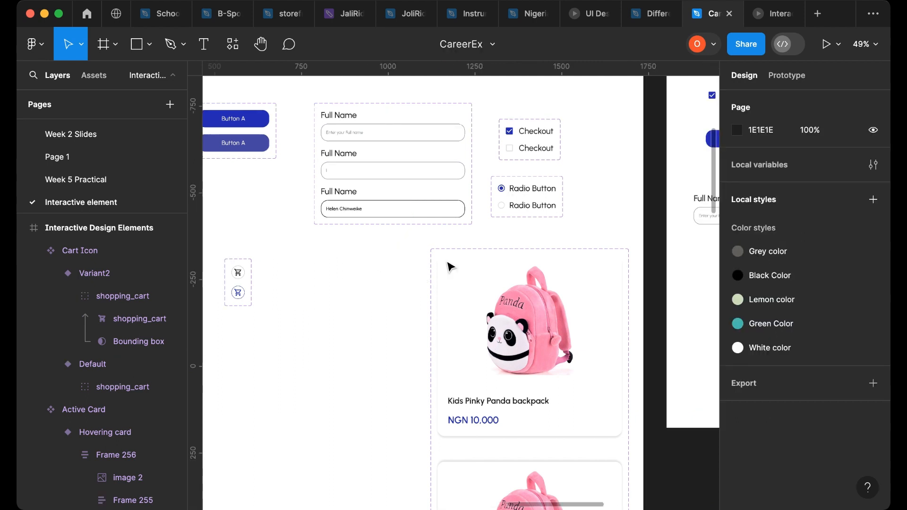
scroll(454, 263, right, 2)
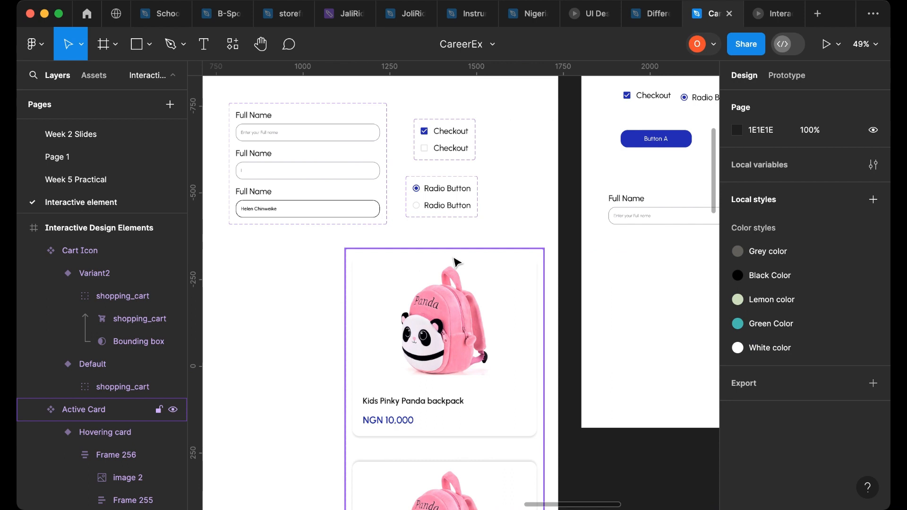
scroll(456, 263, right, 6)
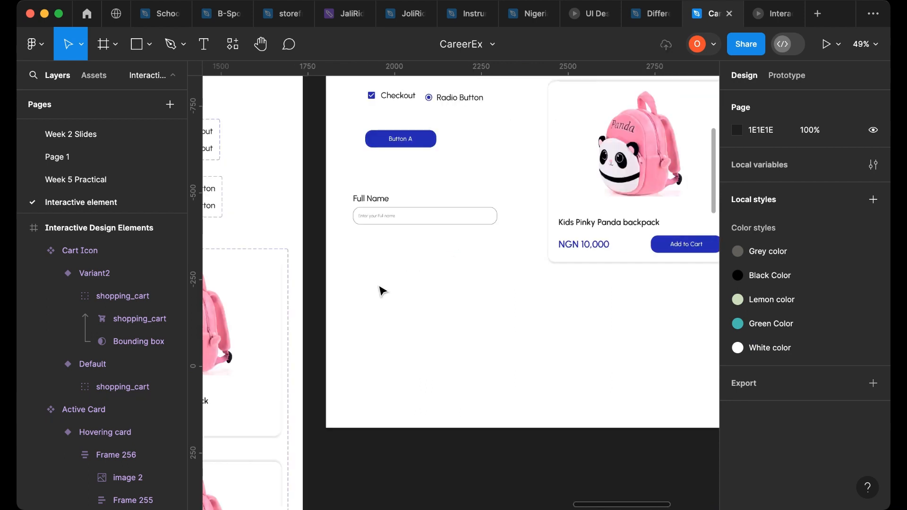
key(super+v)
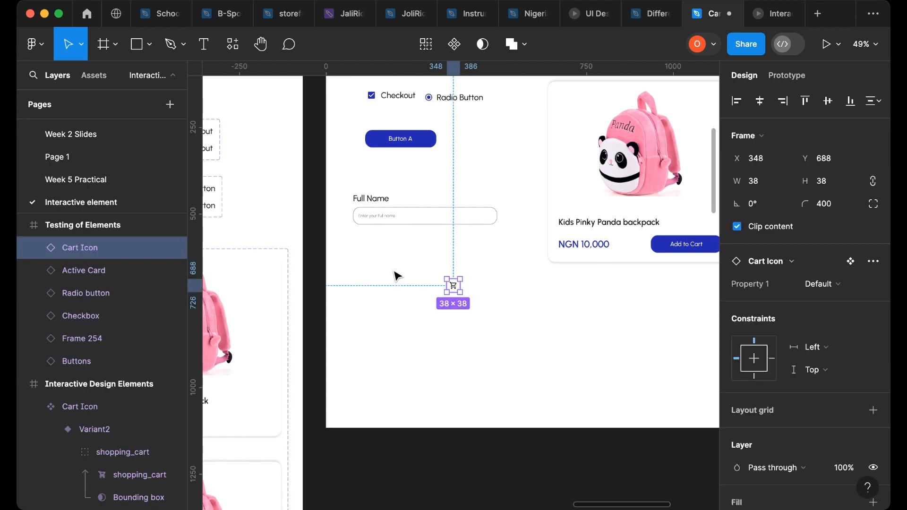
- Preview the prototype to test the cart icon's hover interaction
scroll(442, 283, up, 1)
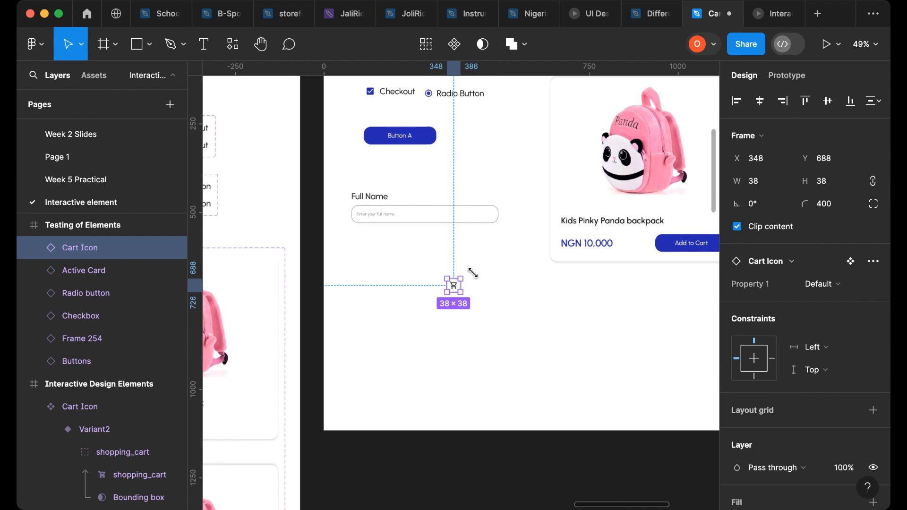
scroll(478, 279, up, 1)
scroll(480, 279, up, 10)
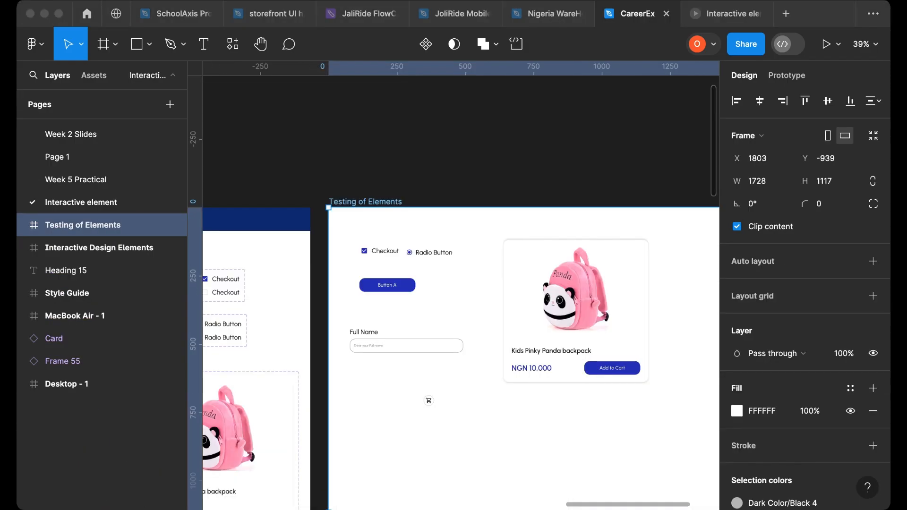
click(399, 348)
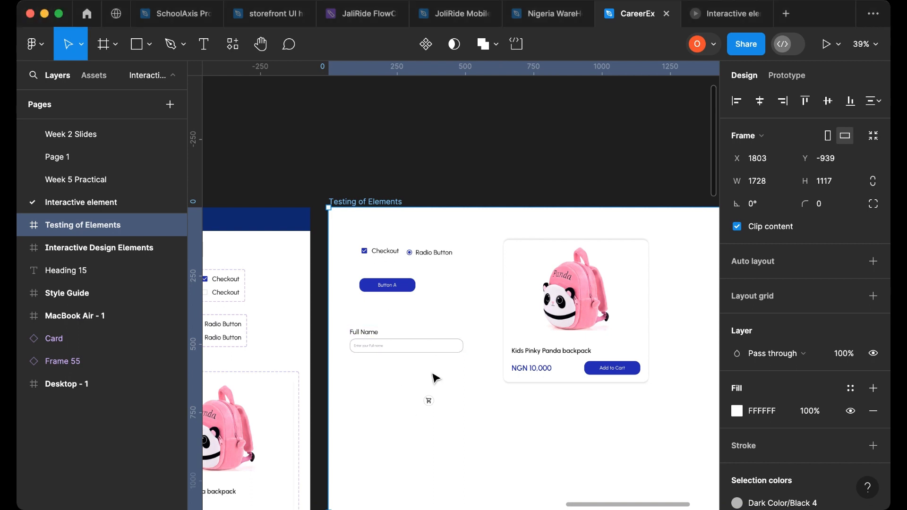
click(707, 22)
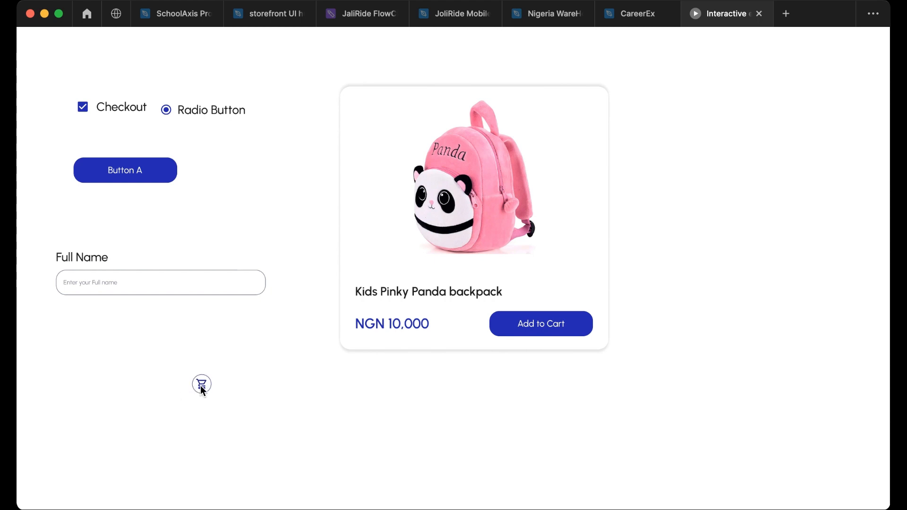
click(622, 28)
- Scale both cart icon variants up to 105 × 105 with the Scale tool
scroll(409, 373, left, 5)
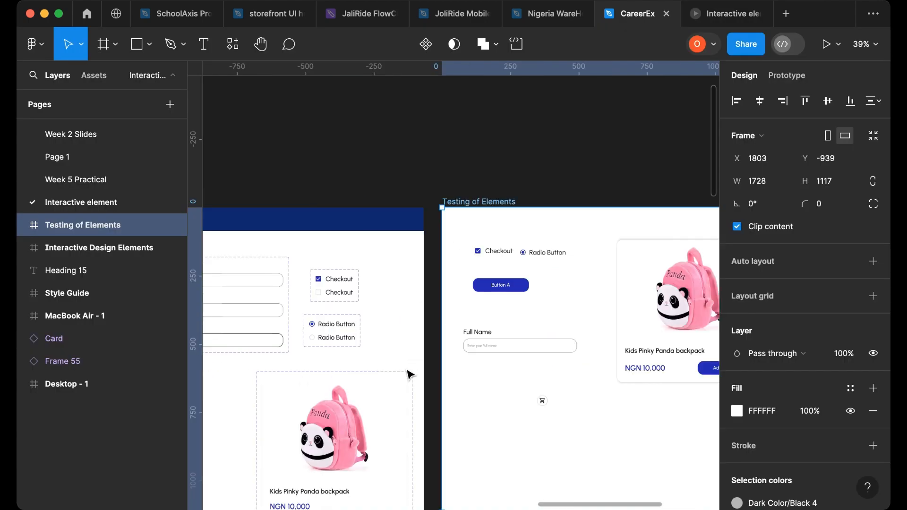
scroll(410, 374, left, 8)
scroll(331, 383, down, 1)
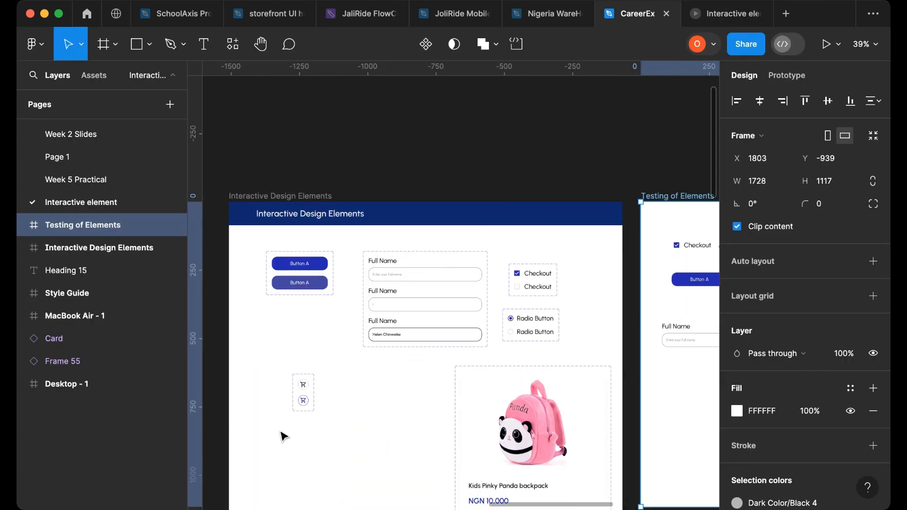
scroll(284, 437, up, 5)
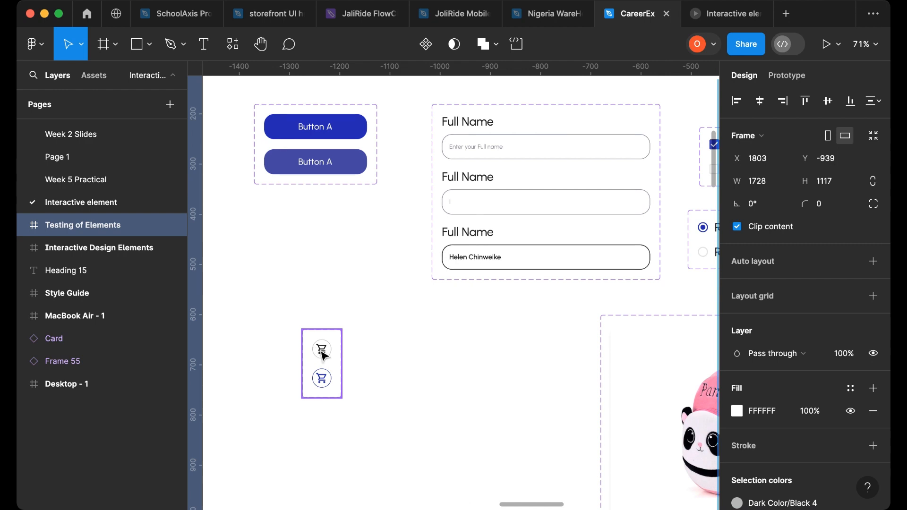
click(323, 355)
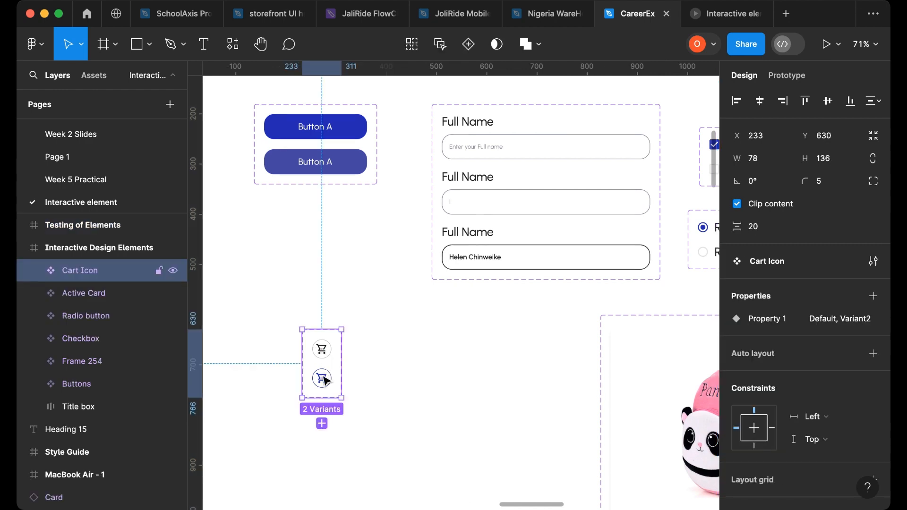
key(Escape)
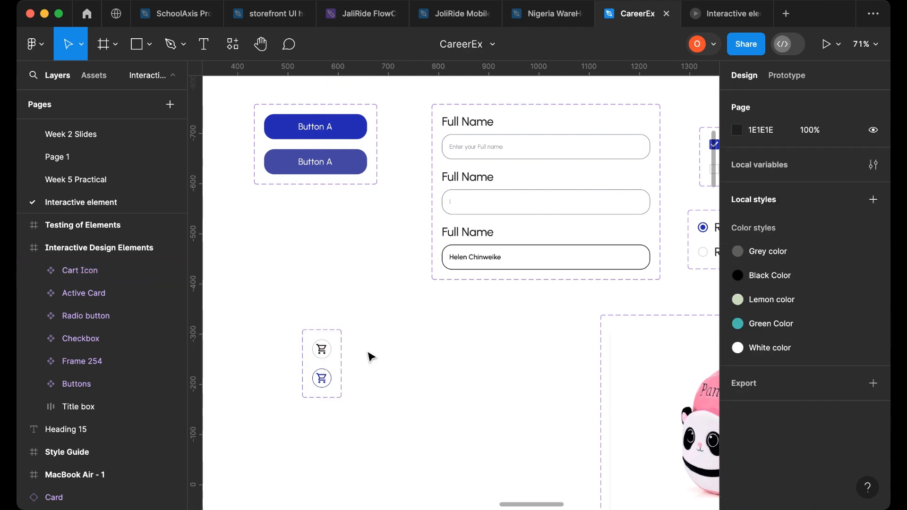
click(321, 350)
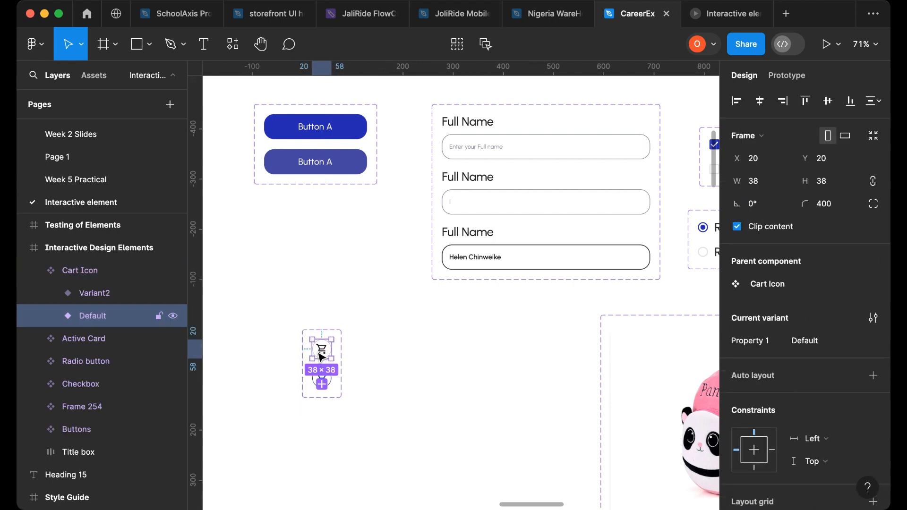
shift+click(330, 376)
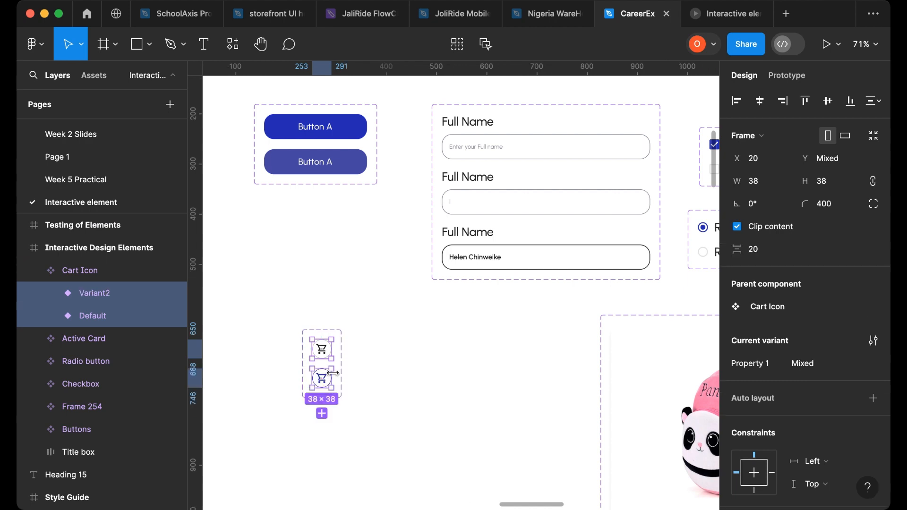
click(83, 45)
click(76, 93)
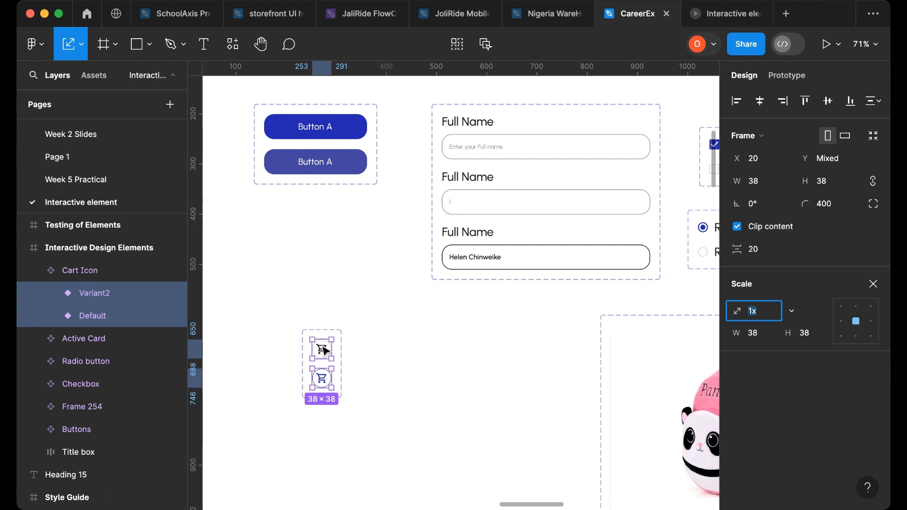
drag(332, 388, 365, 421)
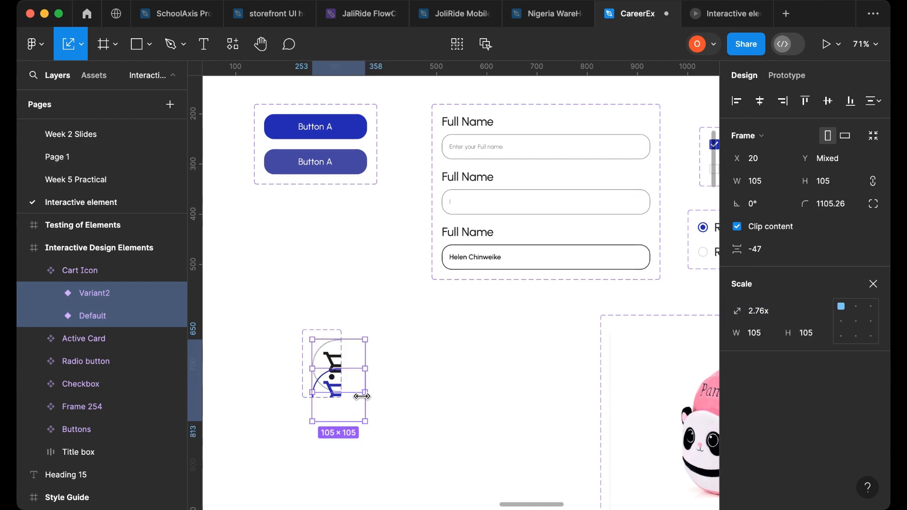
click(82, 47)
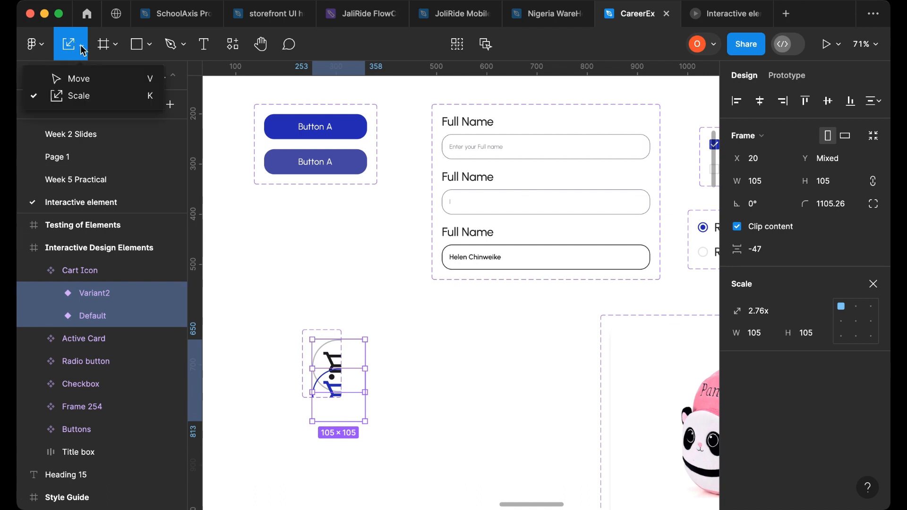
- Resize the Cart Icon component set to about 163 × 292 and move Variant2 below the Default variant
click(322, 333)
drag(340, 339, 384, 346)
drag(354, 398, 354, 476)
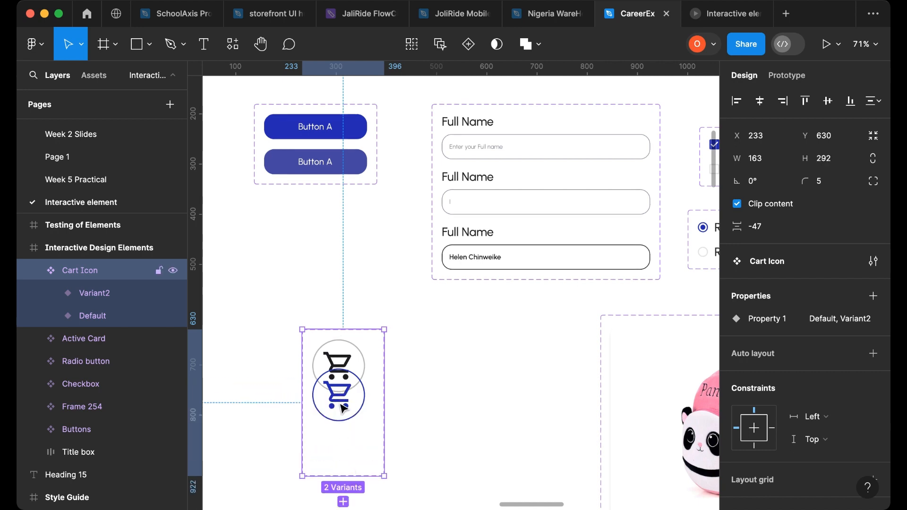
click(100, 292)
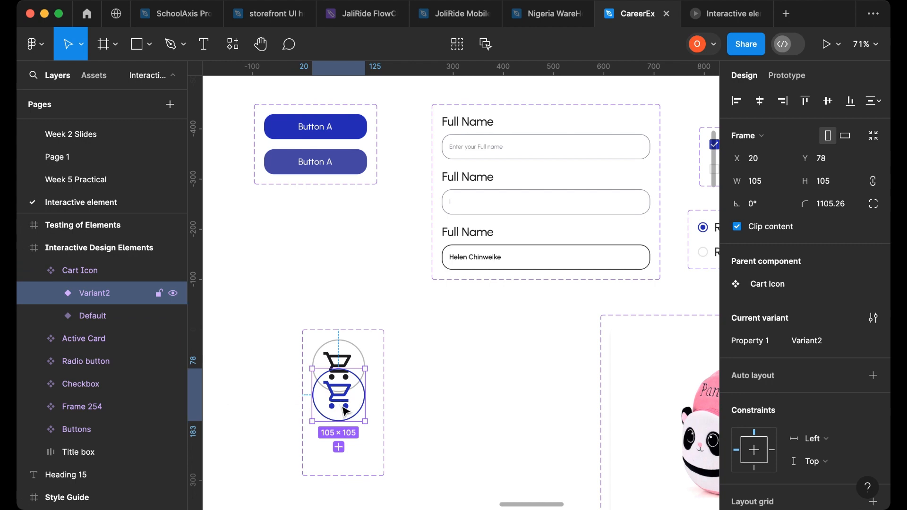
drag(343, 406, 341, 448)
- Preview the prototype to check the enlarged cart icon
scroll(395, 317, right, 10)
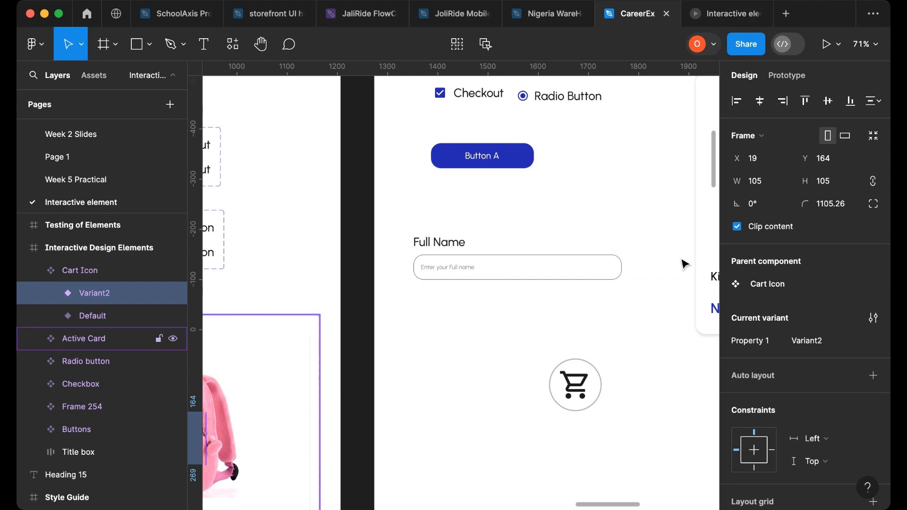
click(725, 15)
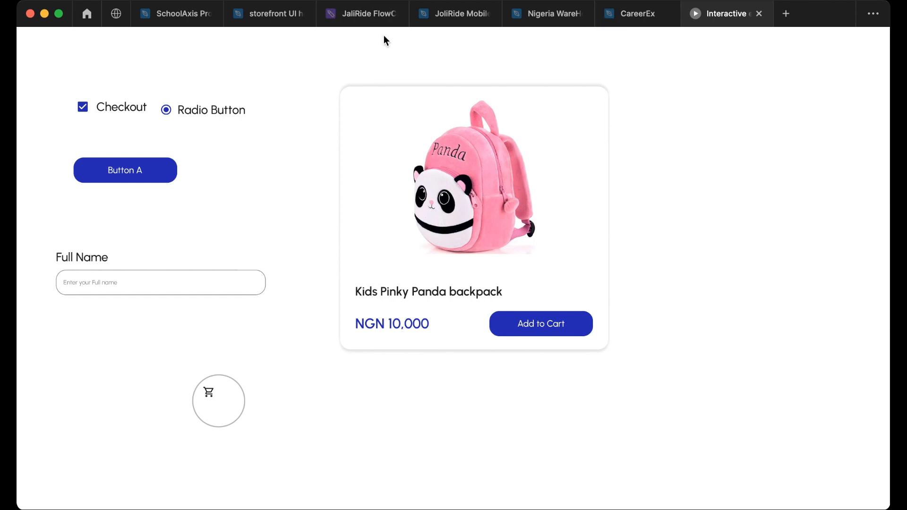
click(652, 24)
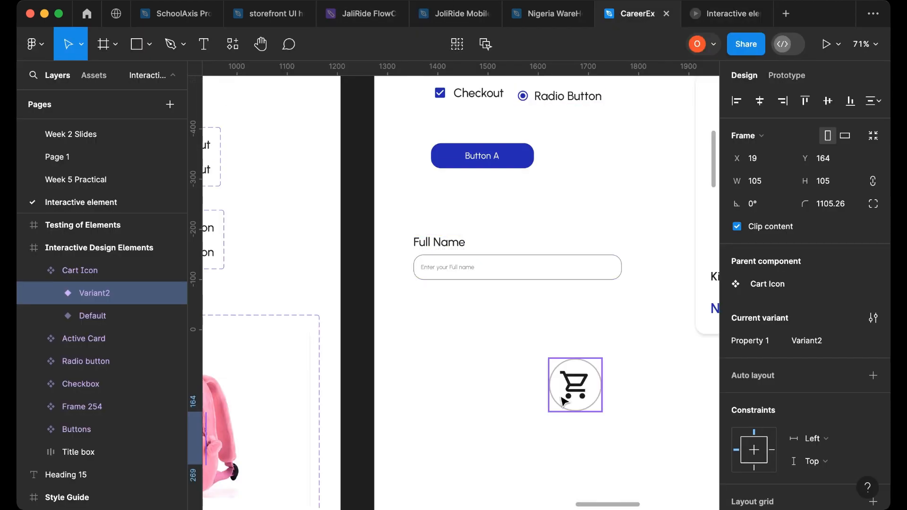
- Preview the prototype to check the cart icon in the Testing of Elements frame
scroll(389, 182, up, 2)
click(402, 157)
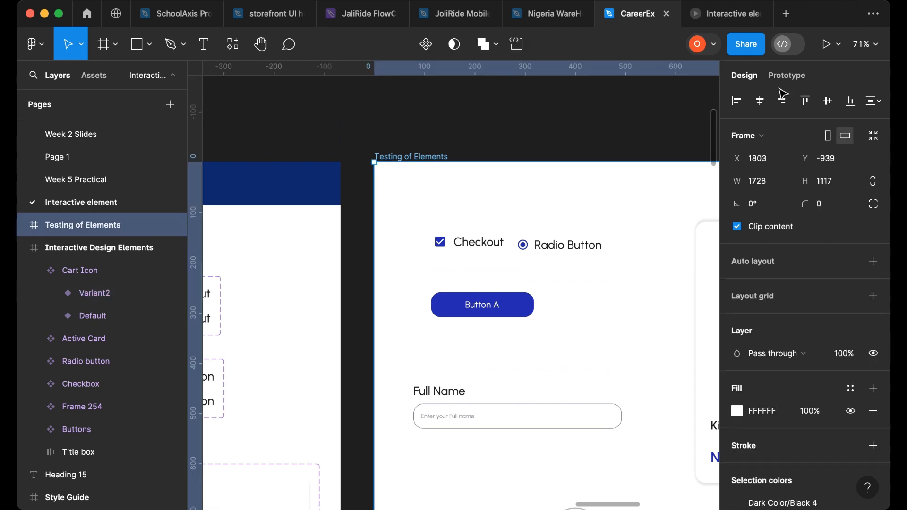
click(827, 44)
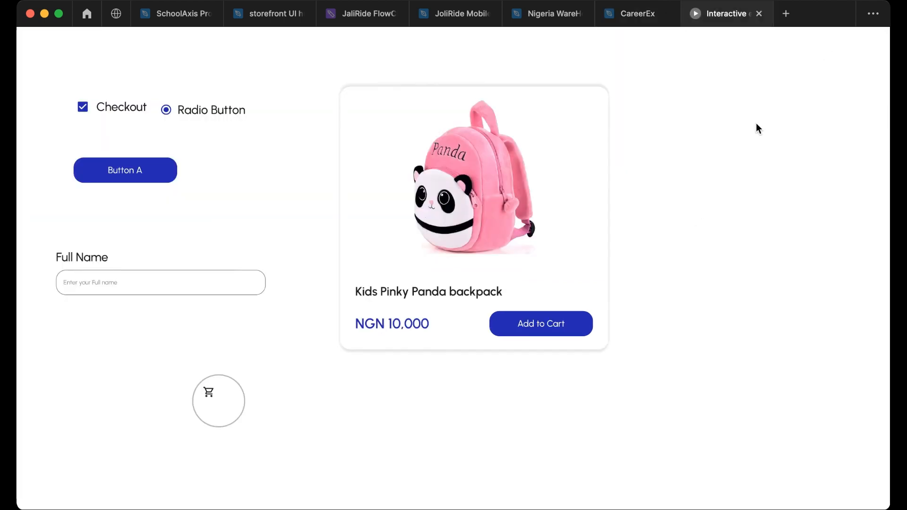
click(642, 16)
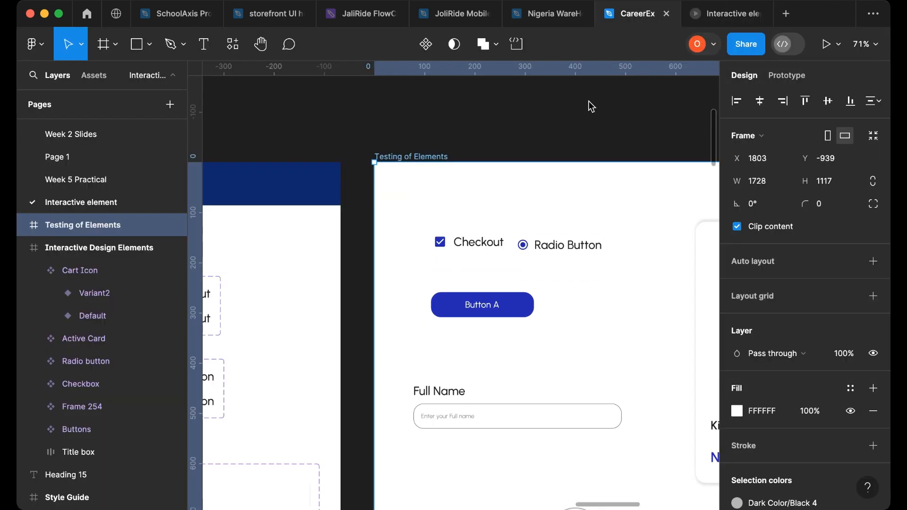
- Delete the cart icon instance from the Testing of Elements frame
scroll(510, 326, down, 5)
click(585, 263)
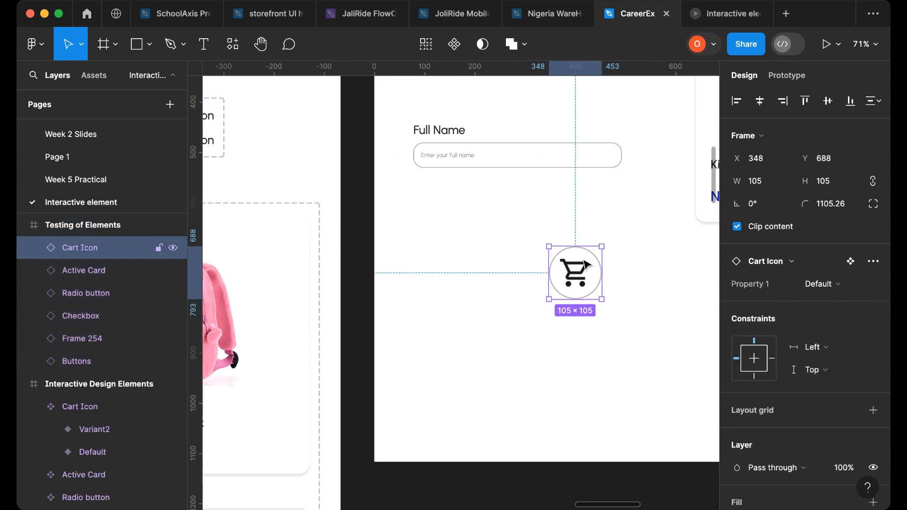
key(Delete)
- Place a new Cart Icon instance into the Testing of Elements frame
scroll(589, 297, right, 3)
ctrl+scroll(589, 297, down, 5)
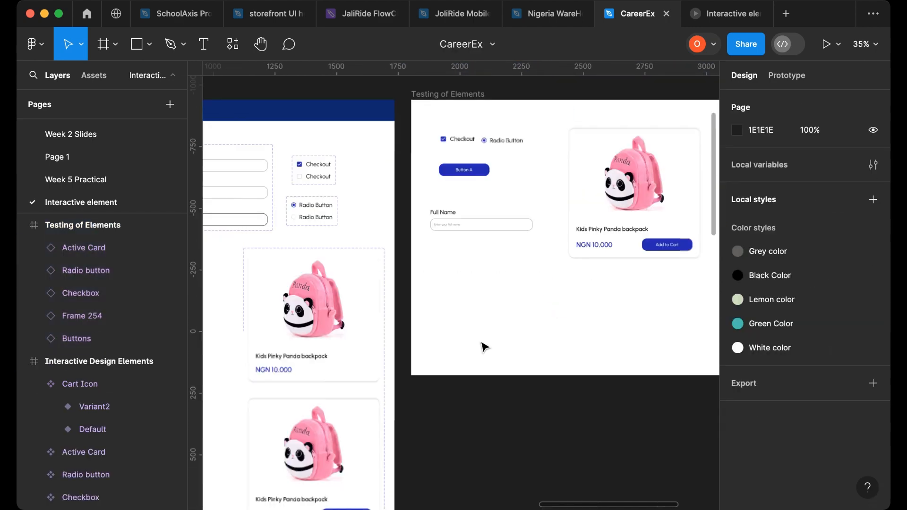
scroll(482, 347, left, 5)
click(456, 283)
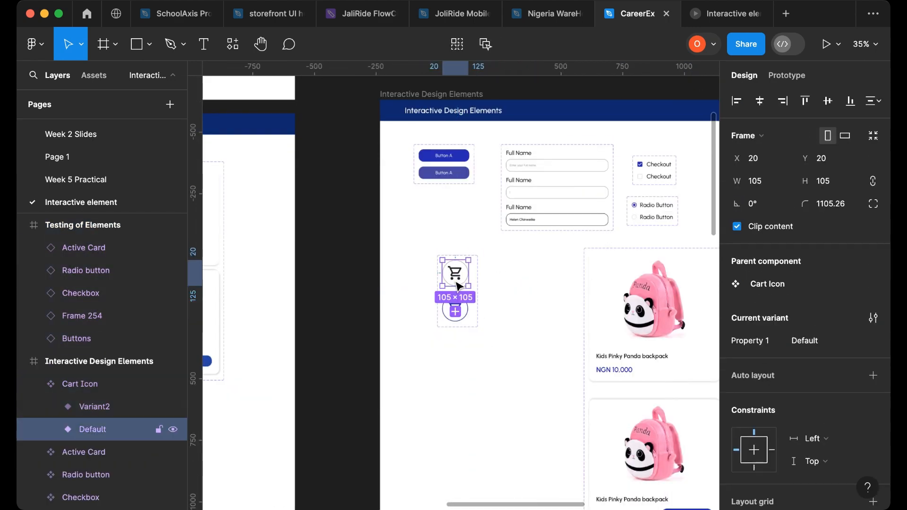
click(787, 76)
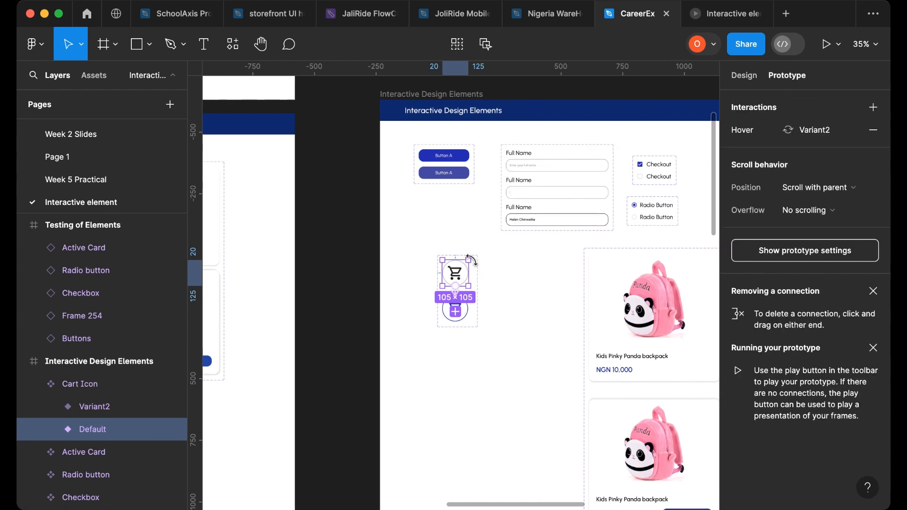
click(745, 76)
scroll(525, 282, right, 5)
drag(347, 277, 671, 282)
- Preview the prototype to test the enlarged cart icon's hover interaction
scroll(643, 203, up, 3)
click(646, 186)
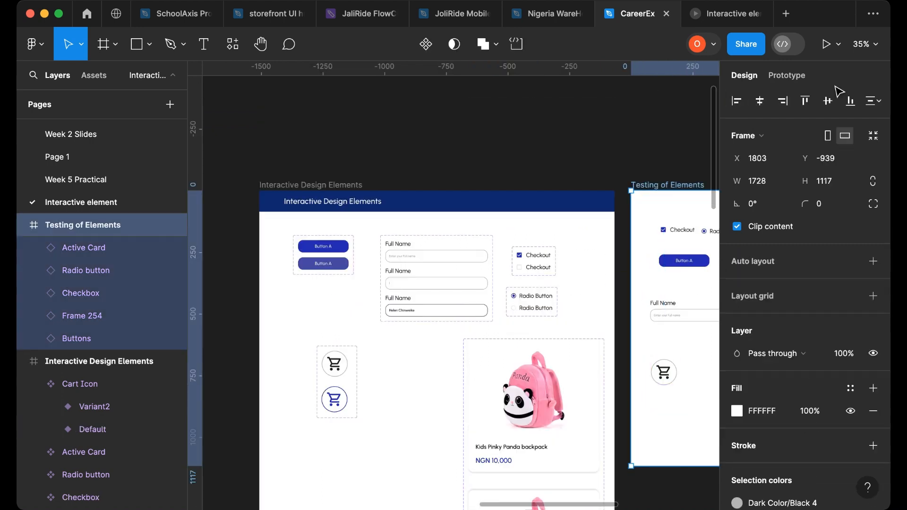
click(826, 44)
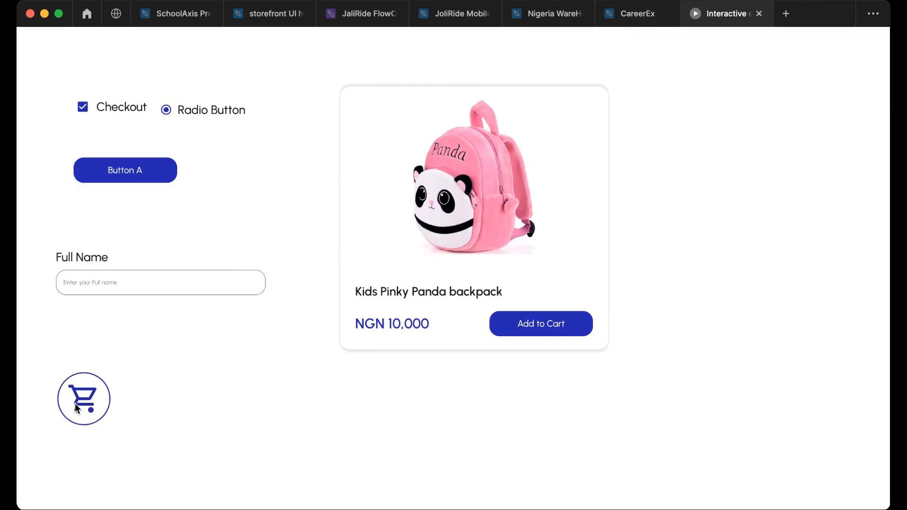
click(637, 16)
- Copy the heart Default variant of the Fav icon component from the Desktop - 1 frame
scroll(316, 276, down, 10)
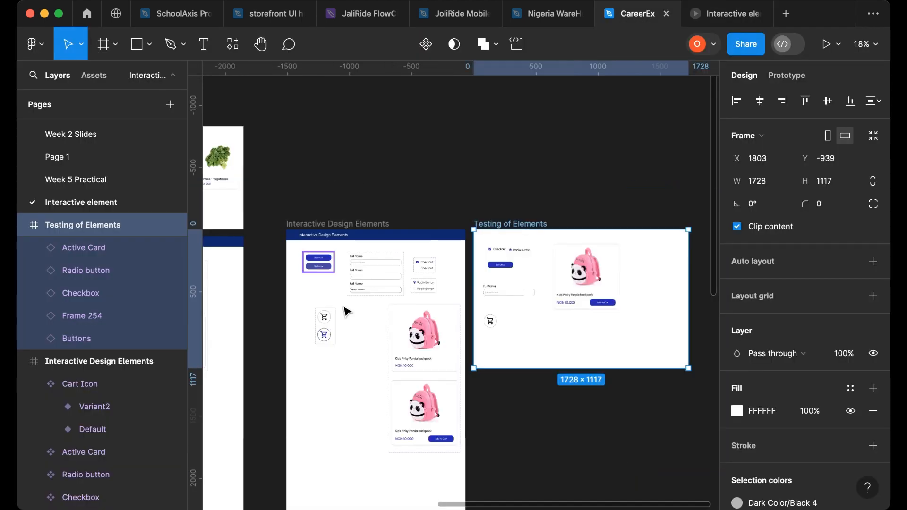
scroll(284, 331, up, 6)
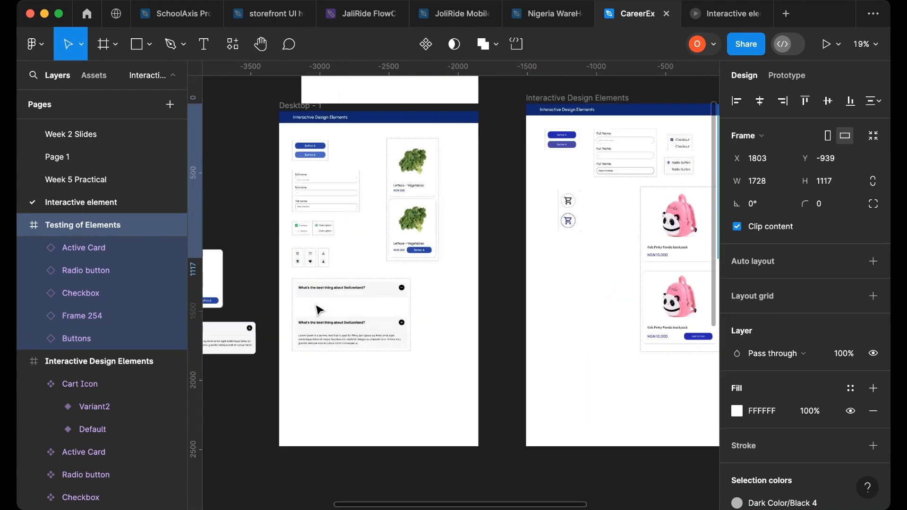
scroll(317, 305, up, 3)
scroll(306, 252, up, 5)
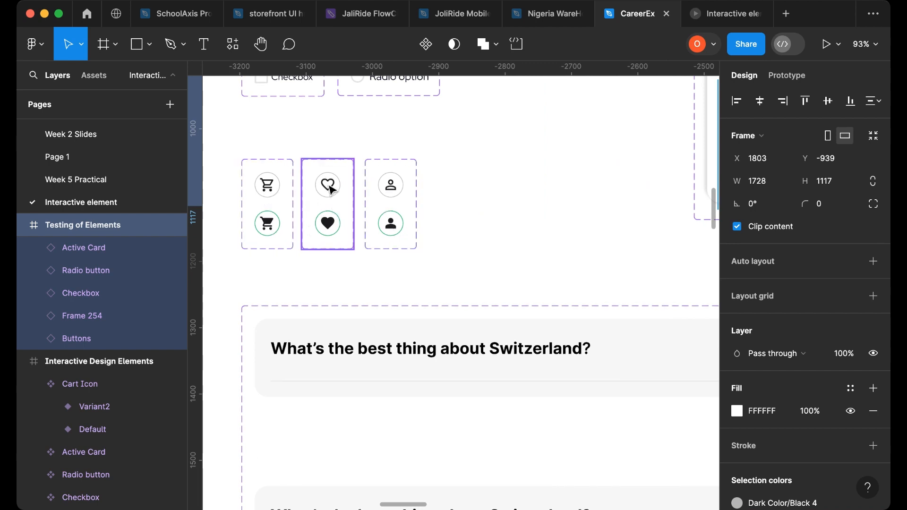
scroll(383, 221, down, 10)
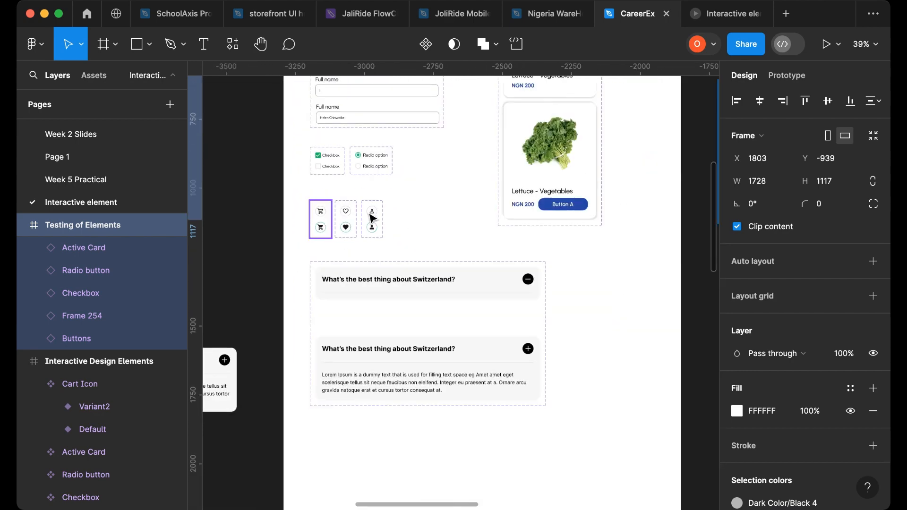
scroll(349, 216, up, 10)
scroll(348, 212, up, 3)
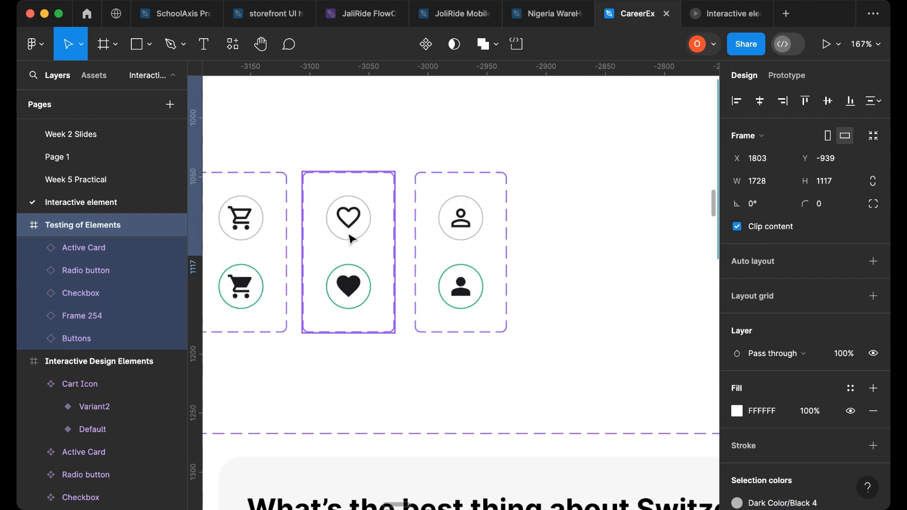
double_click(346, 228)
double_click(346, 228)
double_click(347, 228)
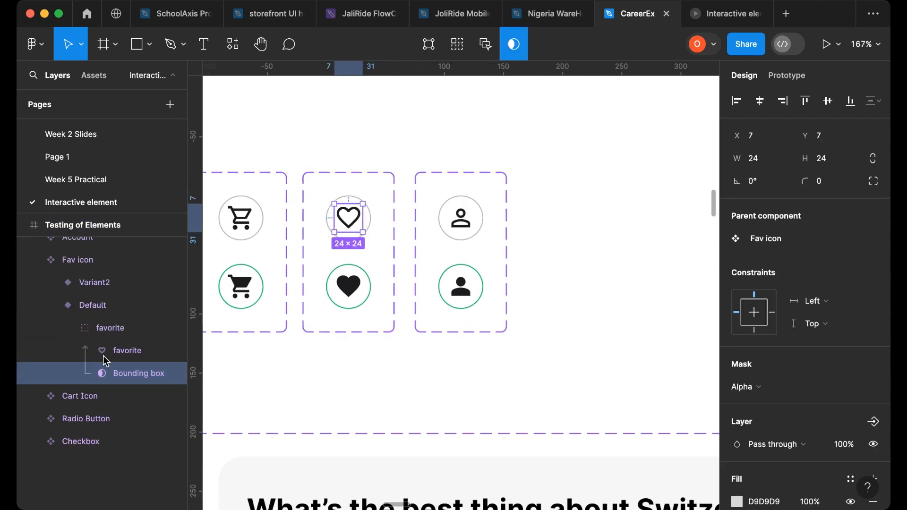
click(113, 327)
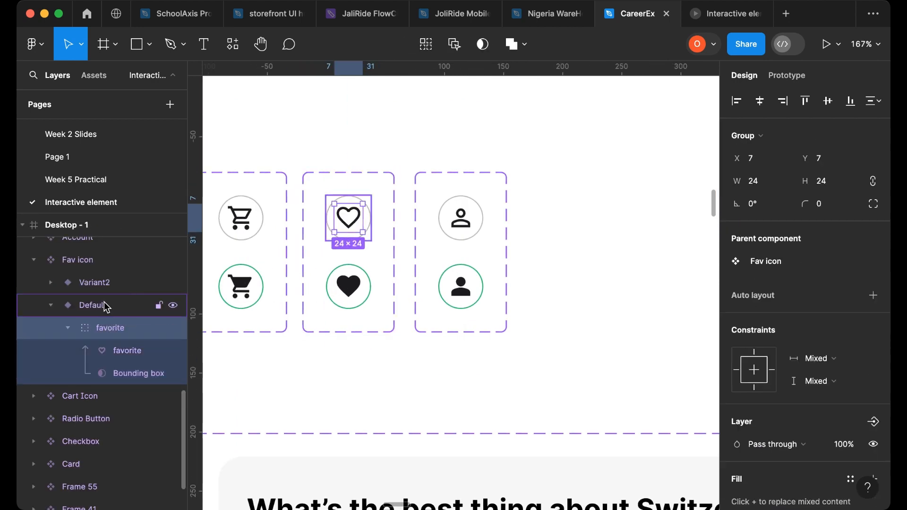
click(109, 305)
drag(354, 223, 586, 256)
key(Delete)
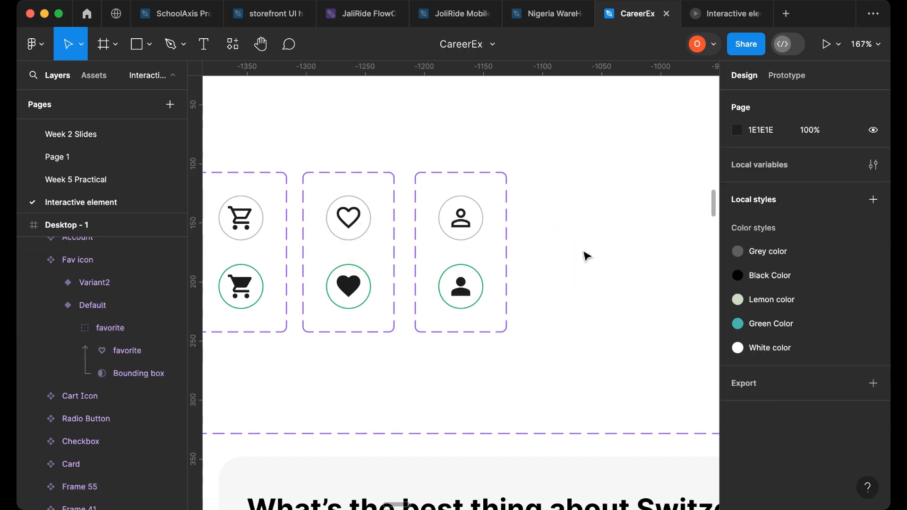
- Paste the heart icon onto the Interactive Design Elements frame beside the Cart Icon component set
scroll(506, 269, down, 6)
scroll(534, 281, right, 15)
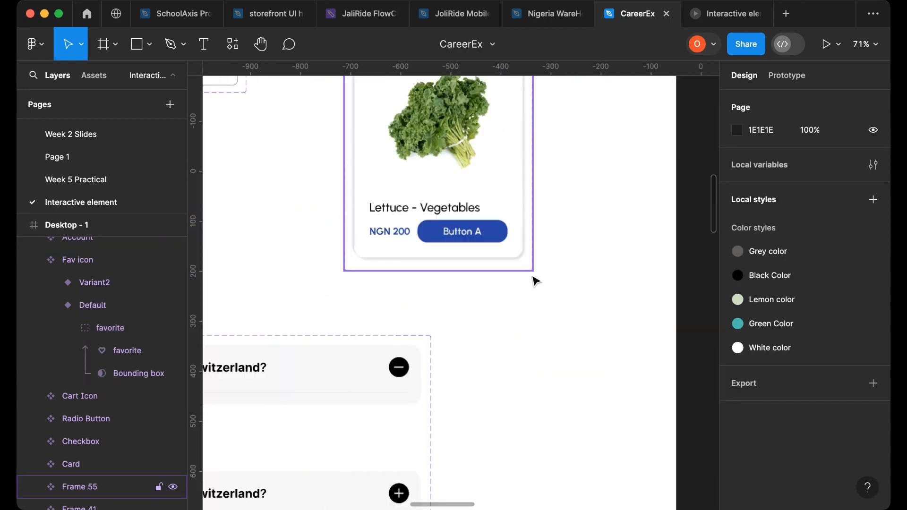
scroll(544, 277, right, 10)
scroll(452, 286, up, 4)
scroll(345, 263, left, 7)
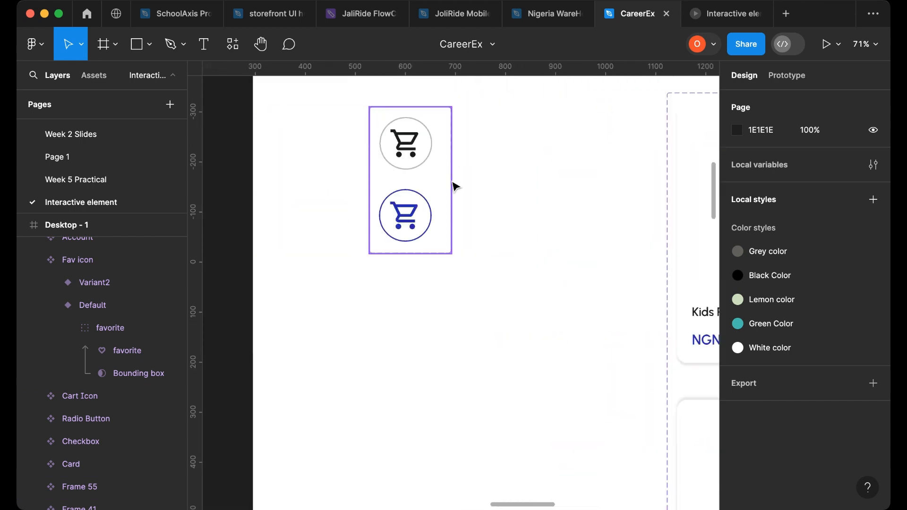
scroll(553, 169, up, 3)
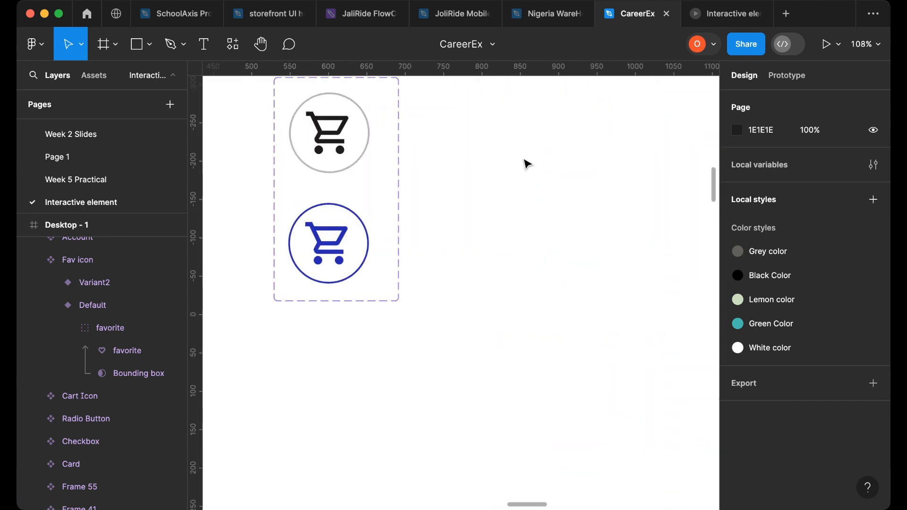
key(cmd+v)
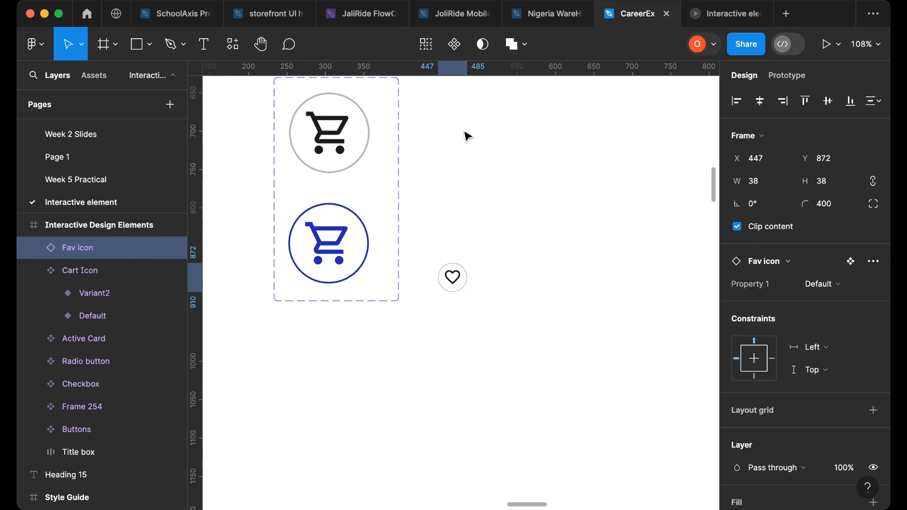
drag(456, 280, 467, 133)
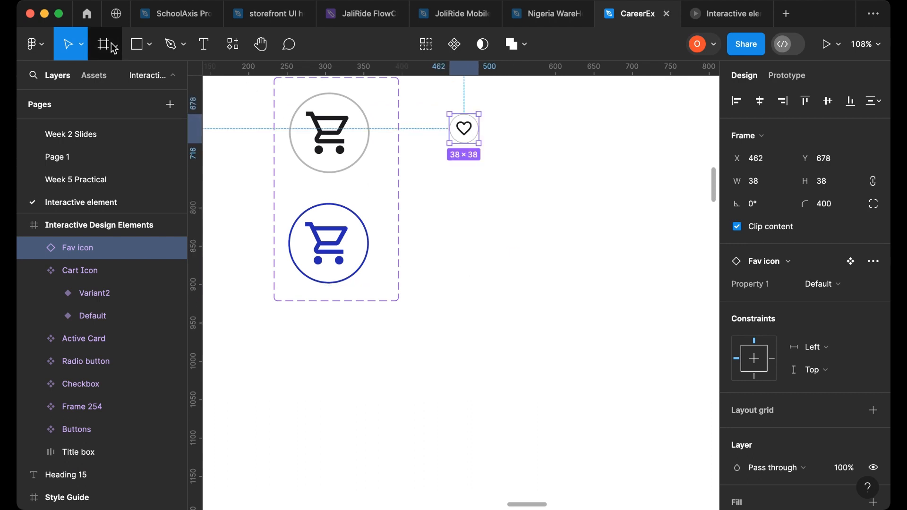
- Scale the heart icon to 82 × 82 with the Scale tool and align it beside the cart icons
click(81, 45)
click(79, 97)
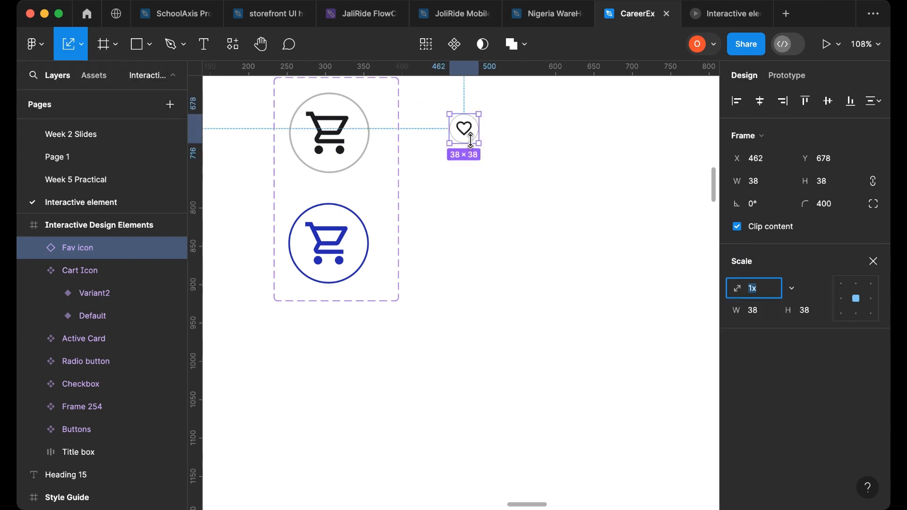
drag(477, 143, 513, 167)
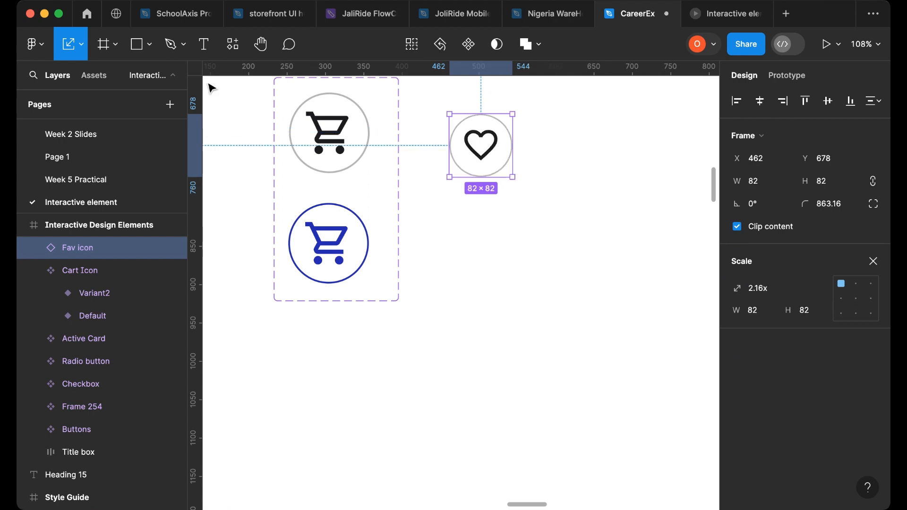
click(81, 45)
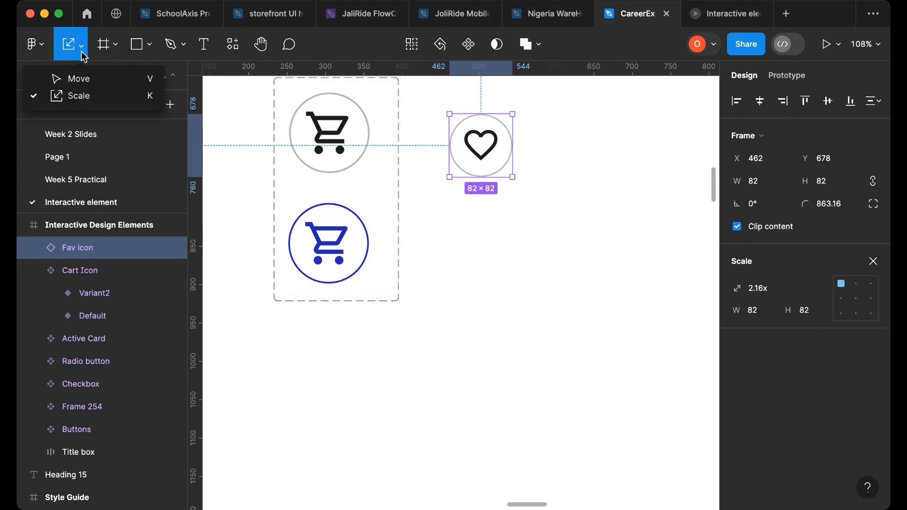
click(76, 87)
scroll(462, 216, up, 5)
drag(494, 242, 492, 211)
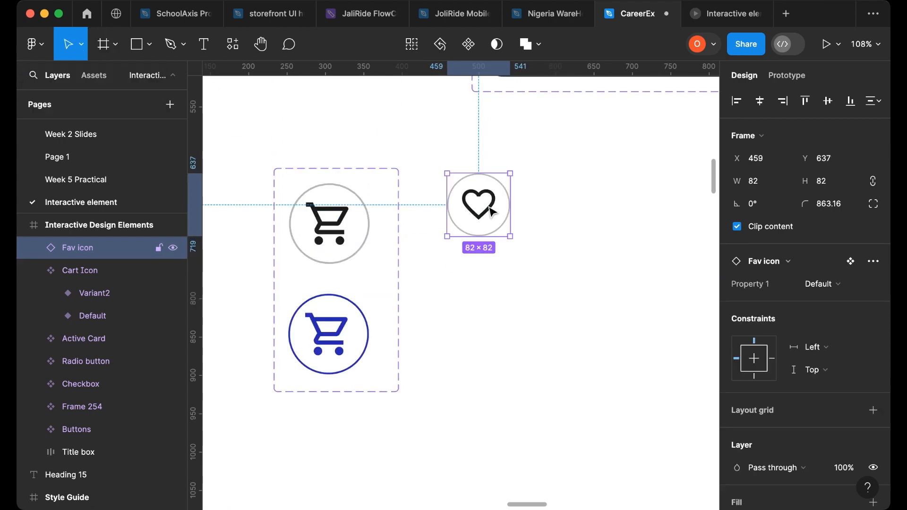
- Detach the heart instance and convert it into a Fav icon component set with two variants
right_click(491, 211)
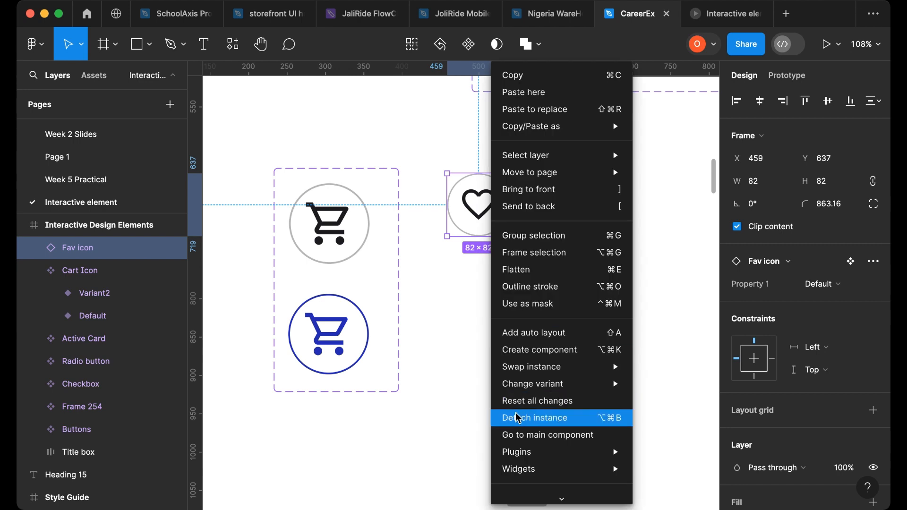
key(alt+super+b)
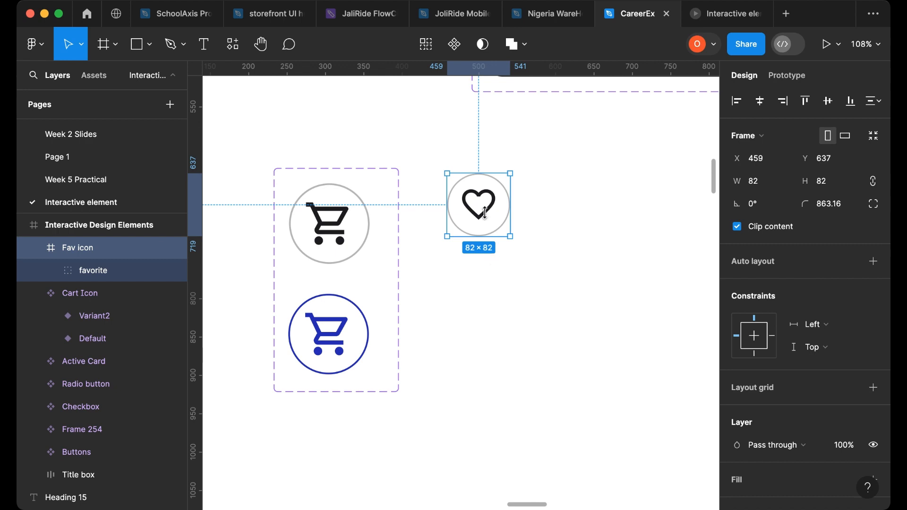
key(alt+super+k)
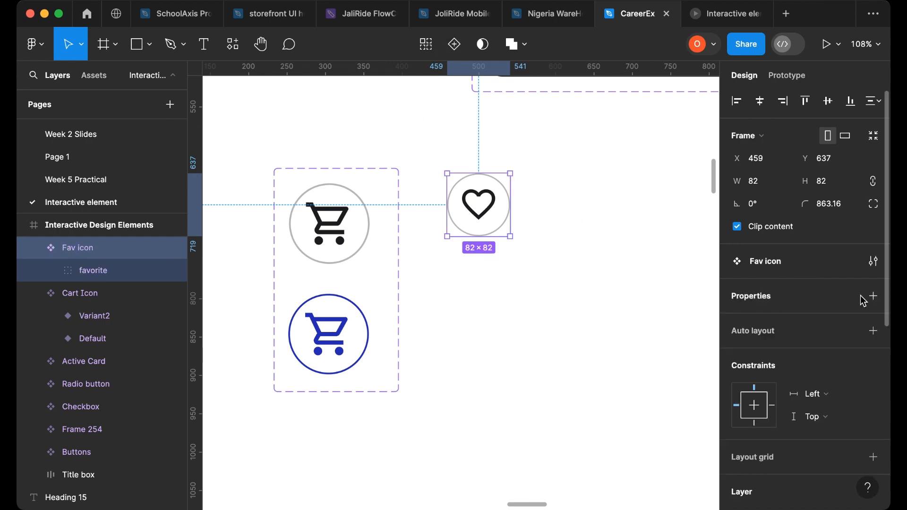
click(455, 44)
key(Escape)
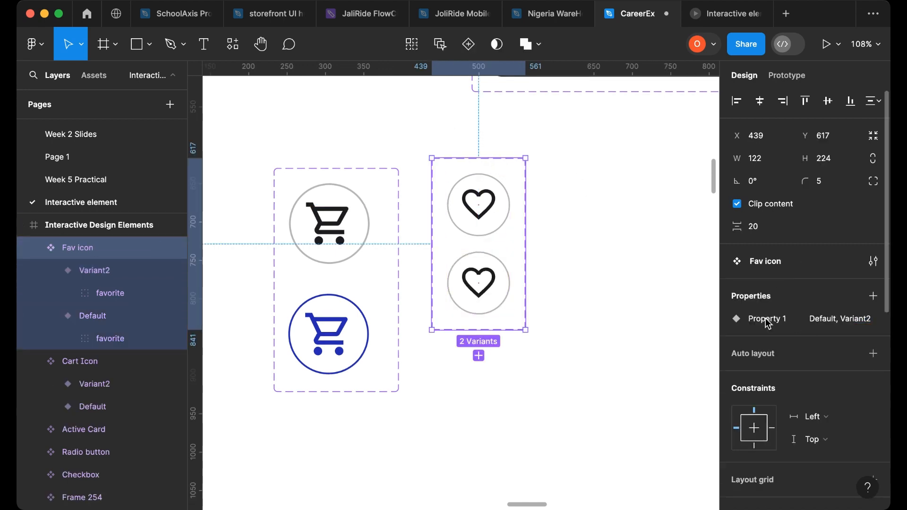
- Rename the Fav icon's variant property to Fav Icon
mouse_move(855, 325)
click(780, 326)
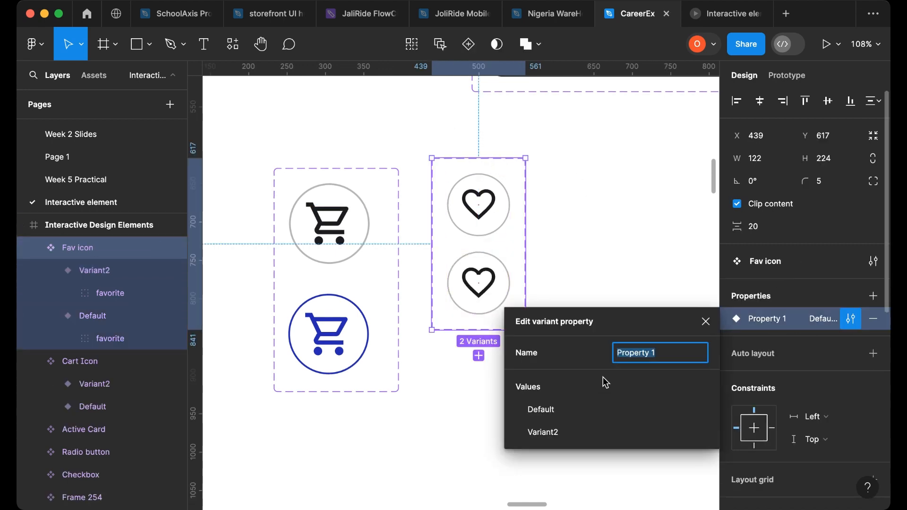
text(Fa)
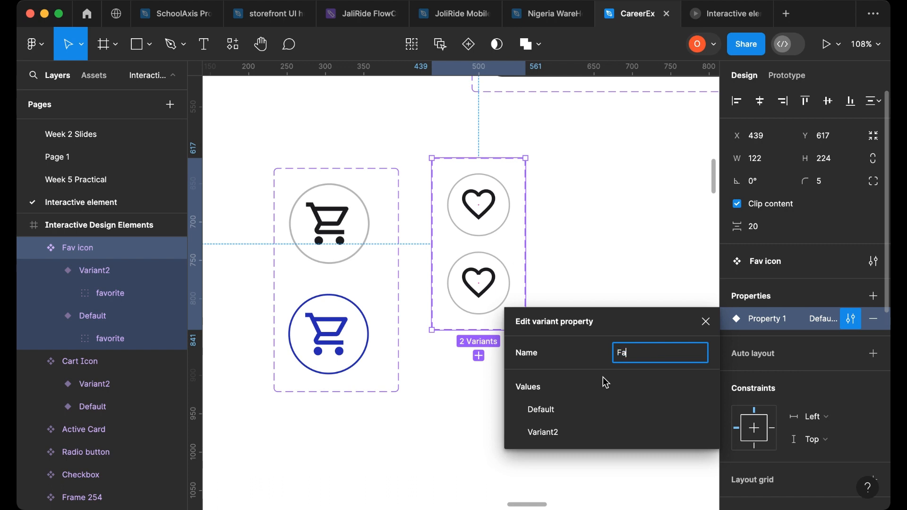
text(v ICON)
key(BackSpace)
key(BackSpace)
key(BackSpace)
text(con)
click(554, 298)
click(501, 233)
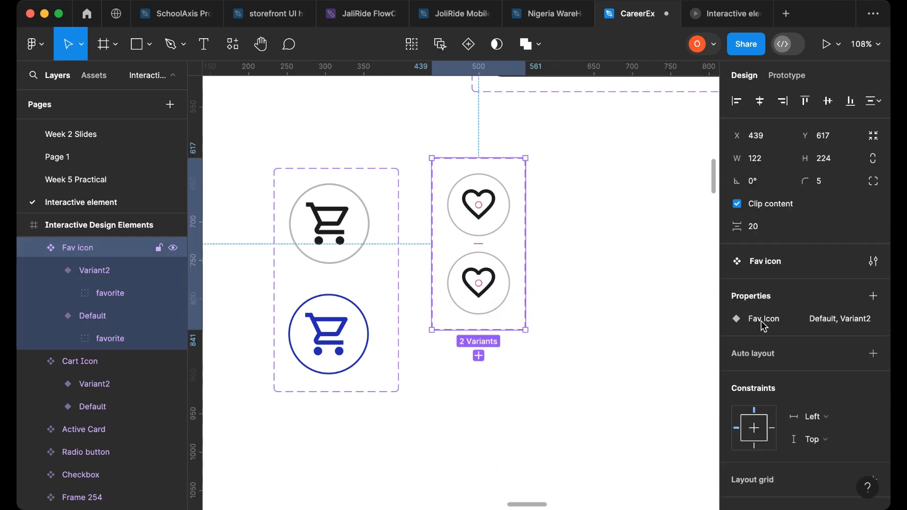
- Rename the Fav icon variants to Active for the first and Hovering for the second
click(477, 234)
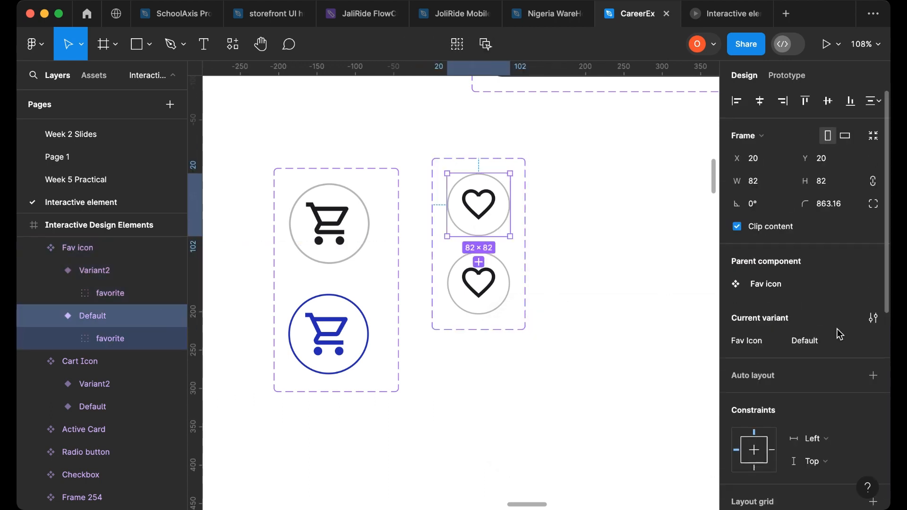
click(827, 342)
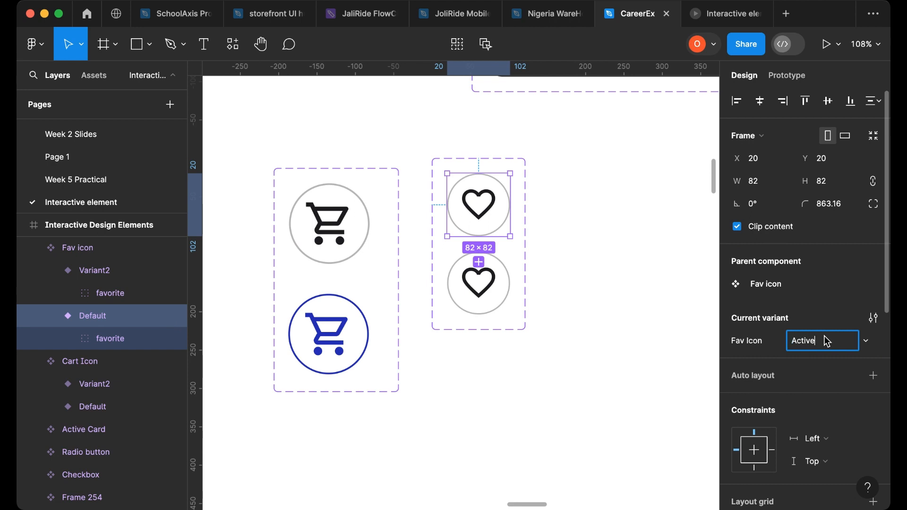
text(Active)
click(494, 302)
click(815, 349)
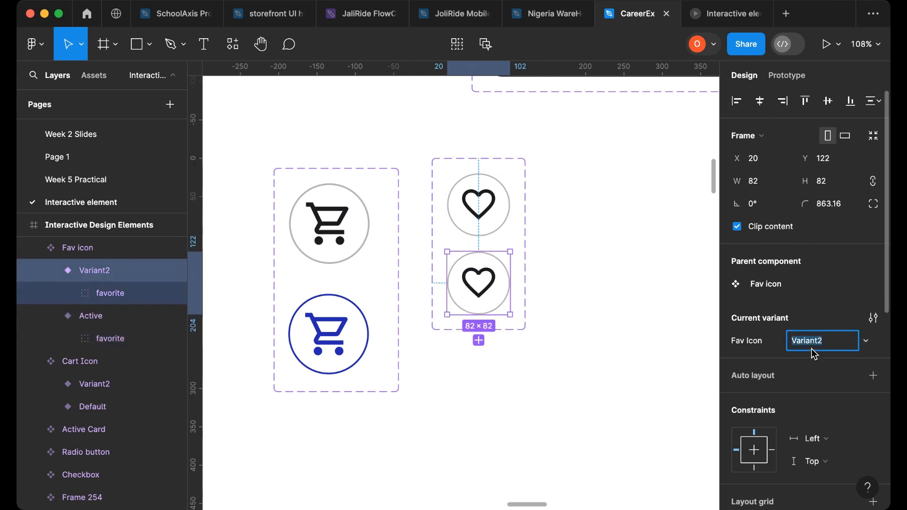
text(Hoveering)
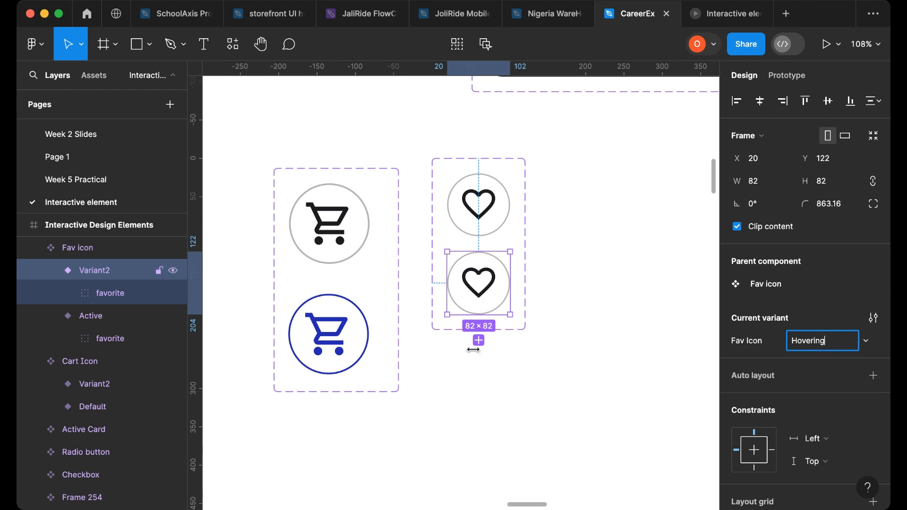
click(439, 304)
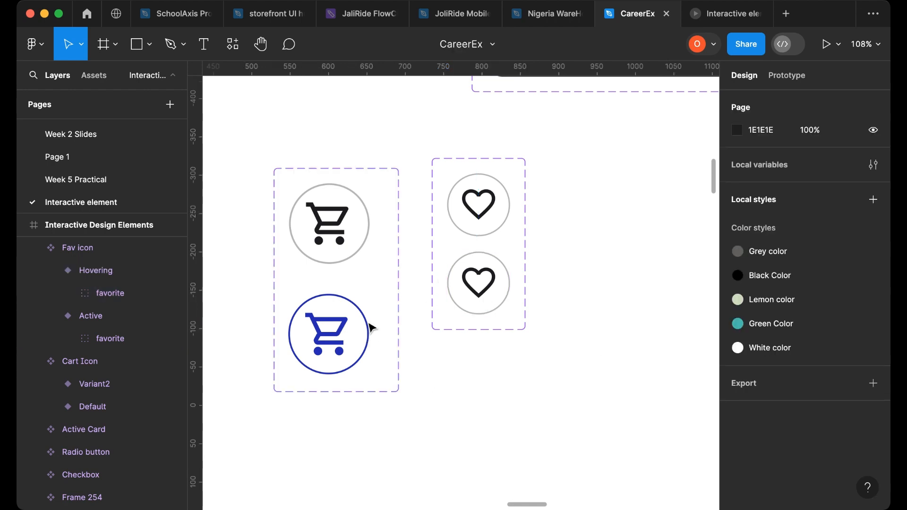
- Set the Hovering variant's circle stroke to the cart icon's blue using the eyedropper
click(459, 312)
click(459, 312)
scroll(834, 397, down, 5)
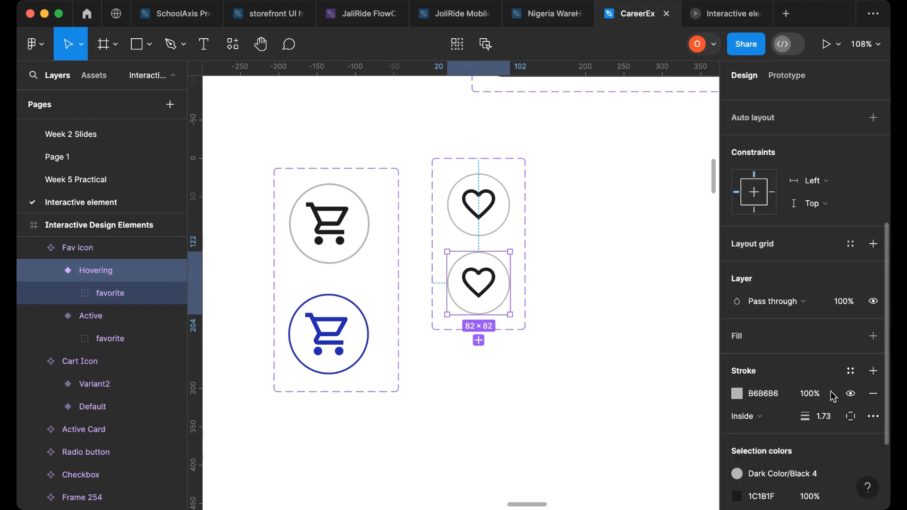
scroll(835, 396, down, 3)
click(737, 289)
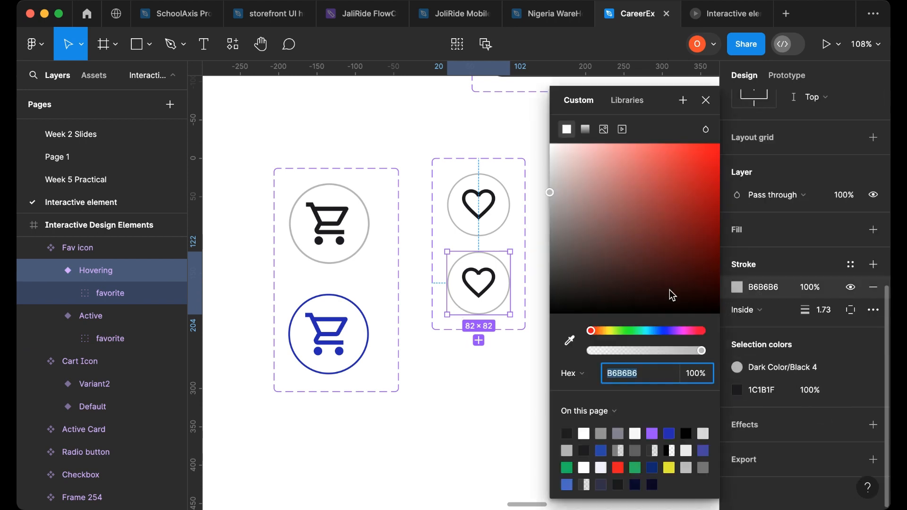
click(571, 342)
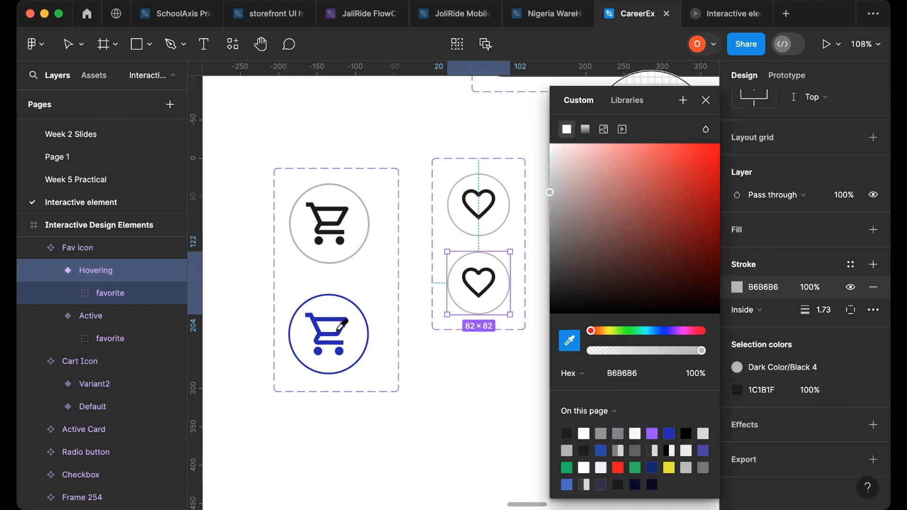
click(341, 325)
- Recolour the heart inside the Hovering variant to the blue 231FB6 picked from the cart icon
click(489, 282)
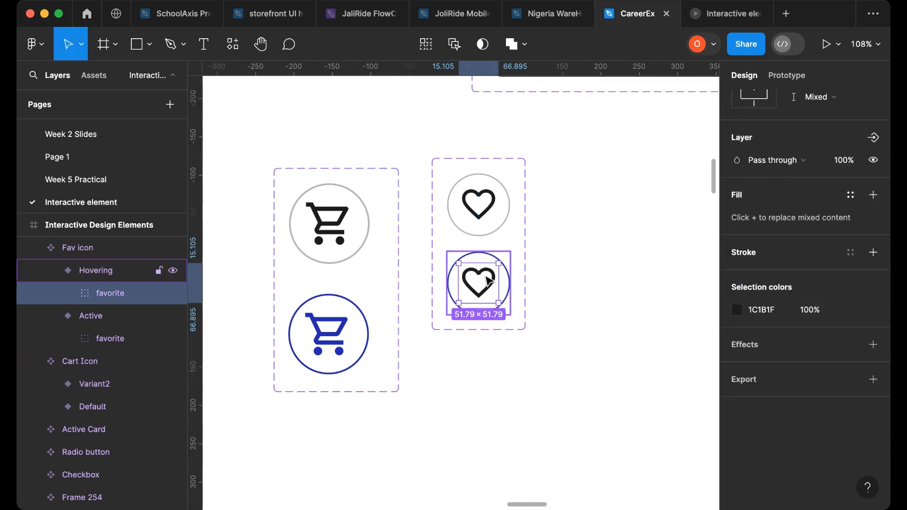
scroll(733, 307, up, 3)
click(738, 387)
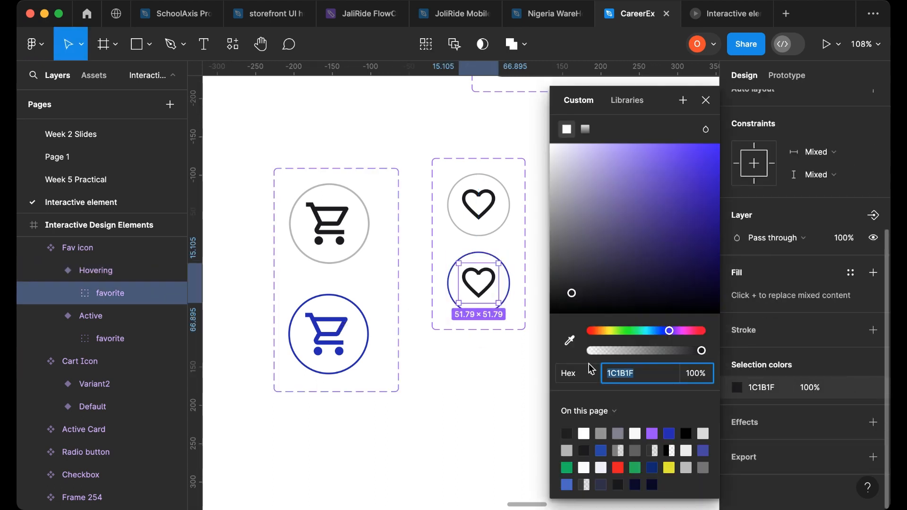
click(570, 341)
click(353, 321)
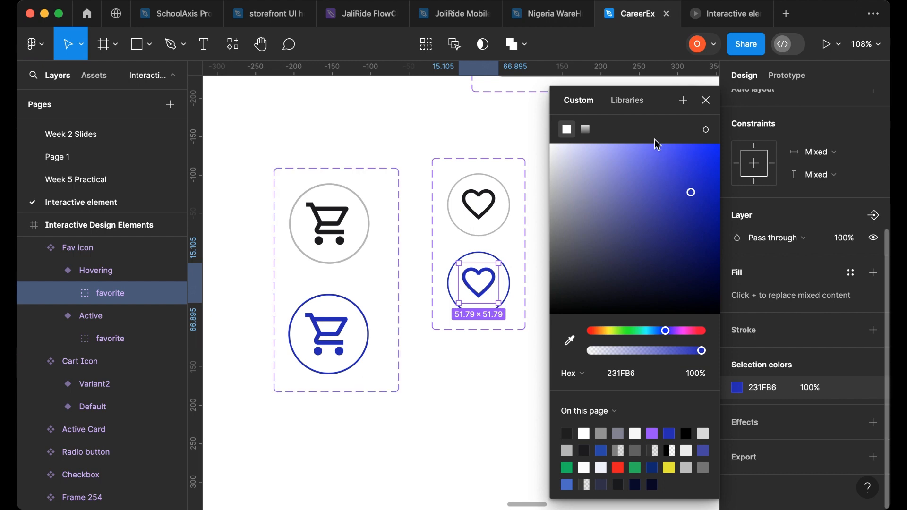
click(706, 100)
- Add a prototype interaction from the Active variant that changes to Hovering while hovering
click(510, 212)
click(502, 210)
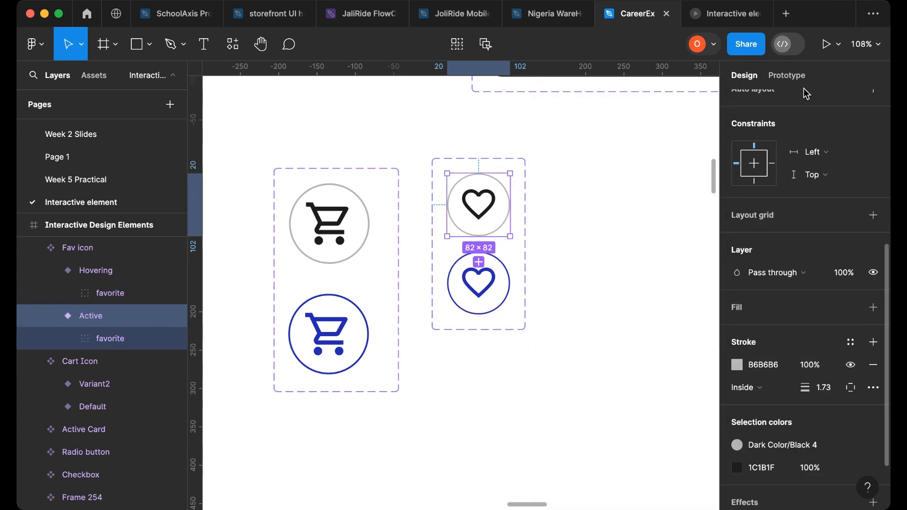
click(788, 76)
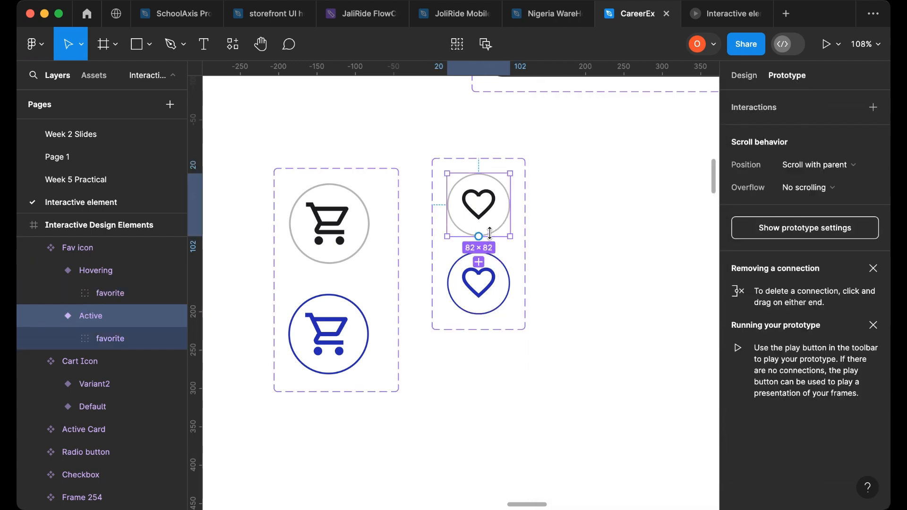
drag(479, 262, 490, 279)
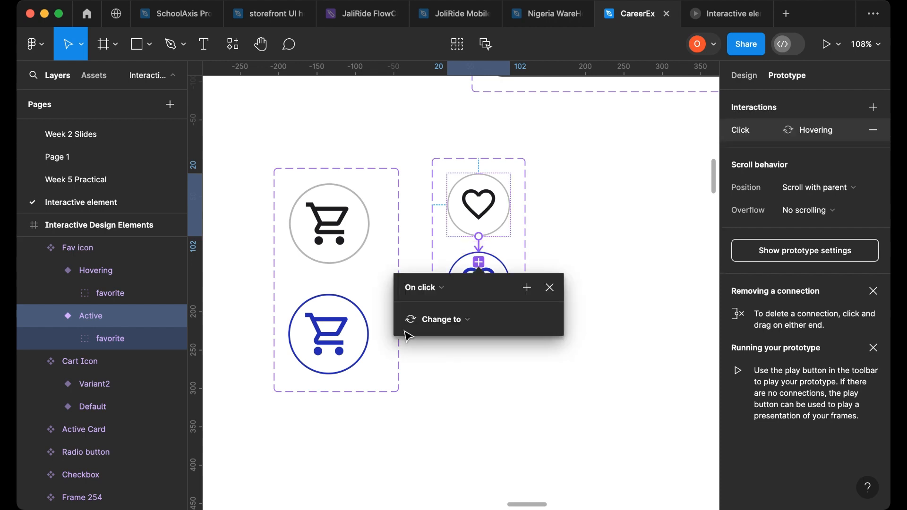
click(432, 286)
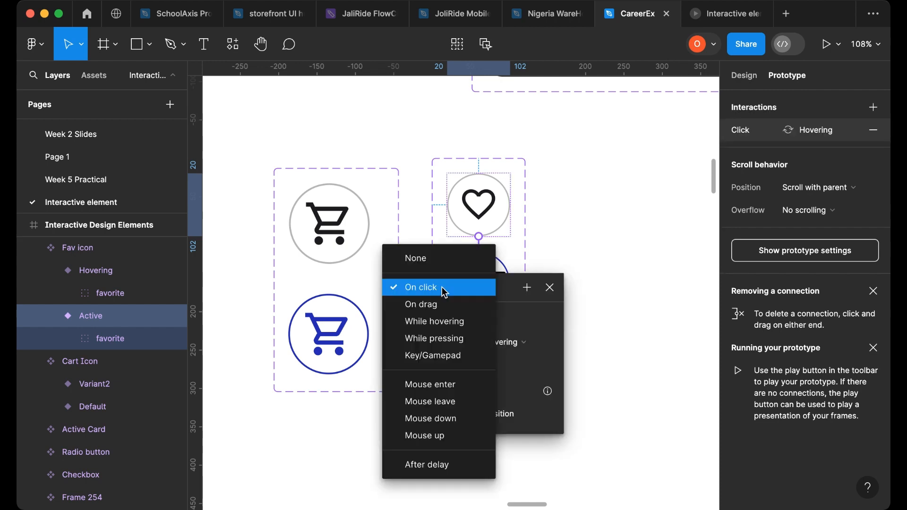
click(434, 322)
click(571, 228)
- Place a Fav icon instance beside the cart icon in the Testing of Elements frame
scroll(548, 283, up, 5)
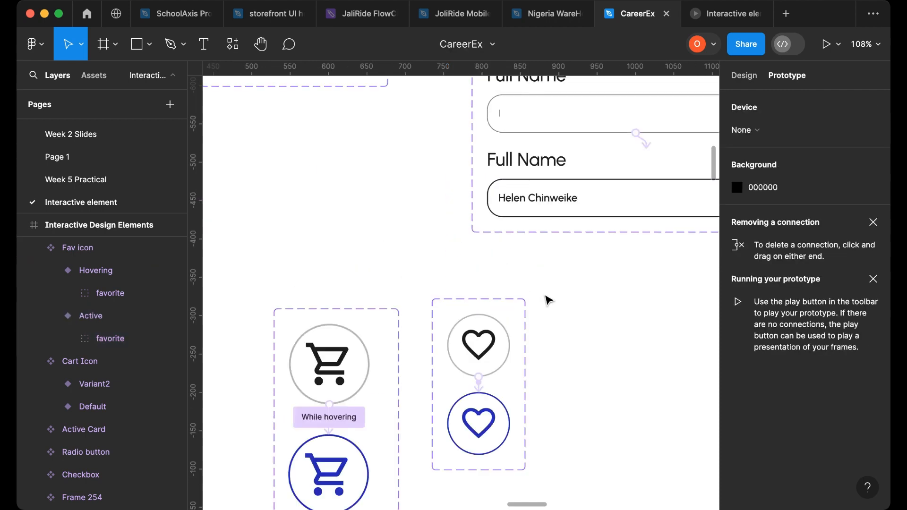
scroll(523, 307, down, 5)
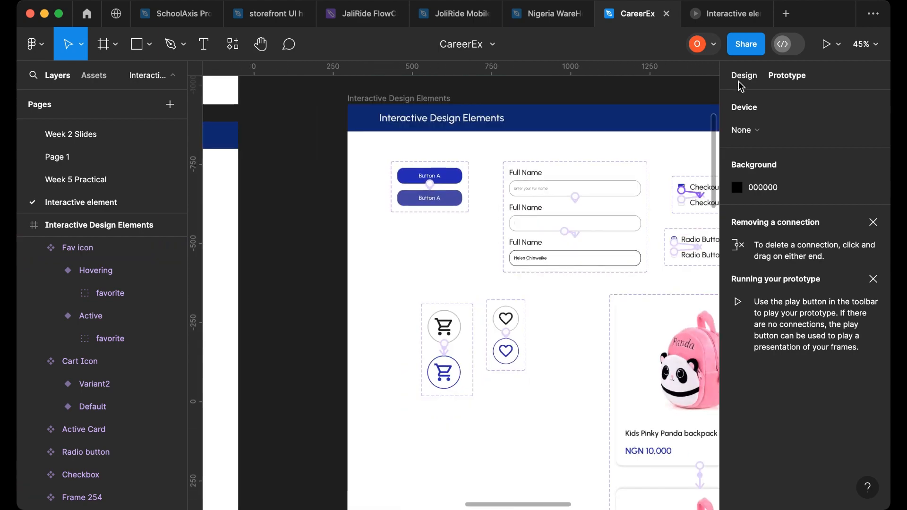
click(744, 76)
scroll(489, 355, right, 5)
click(395, 324)
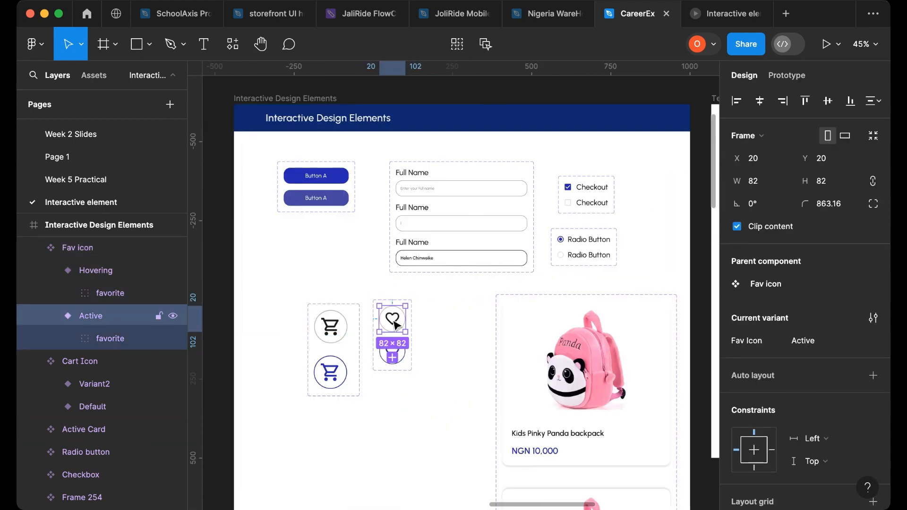
drag(396, 325, 662, 343)
scroll(662, 342, up, 2)
click(607, 152)
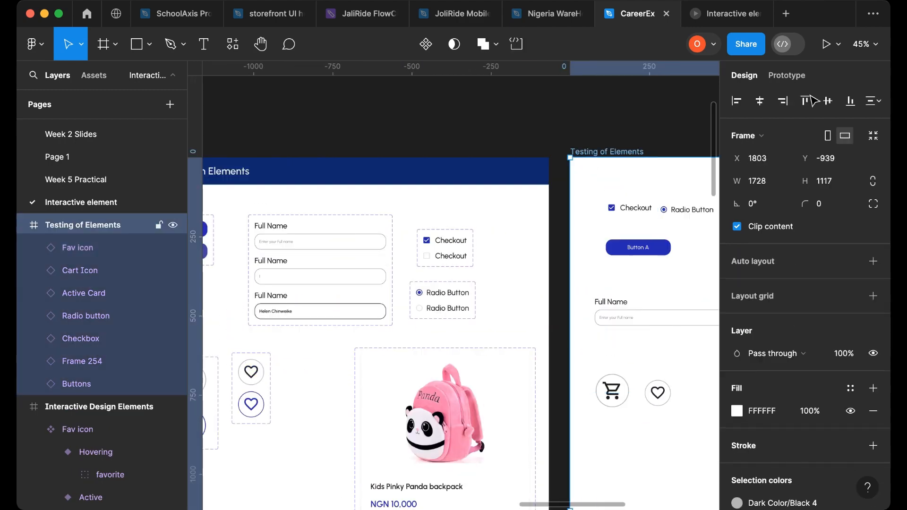
- Present the prototype to test the heart icon's hover state, then return to the editor
click(830, 42)
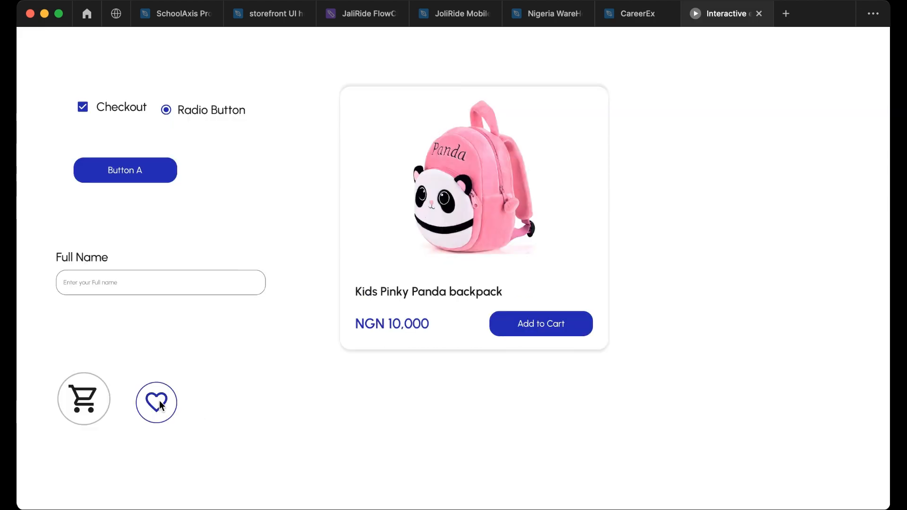
click(620, 21)
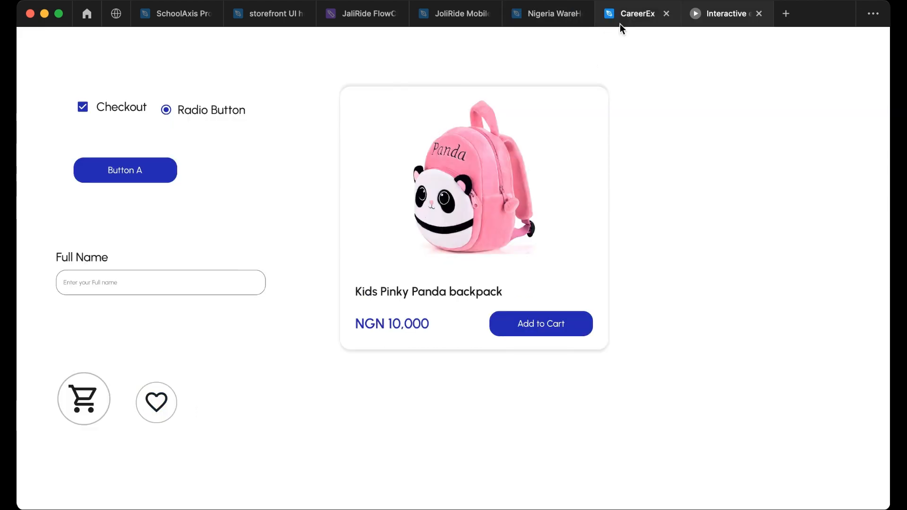
- Select the cart and Fav icon component sets, align them, and move them below the buttons
scroll(506, 284, down, 3)
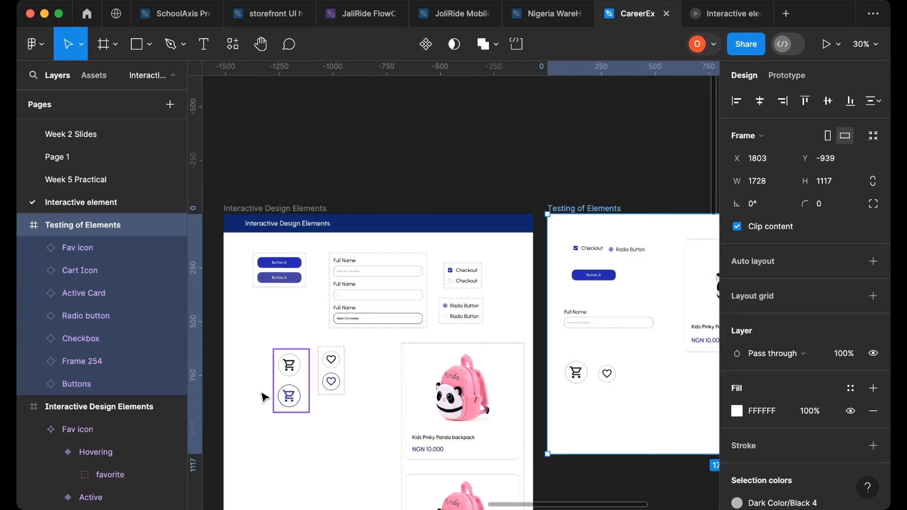
scroll(300, 399, left, 4)
drag(346, 342, 468, 432)
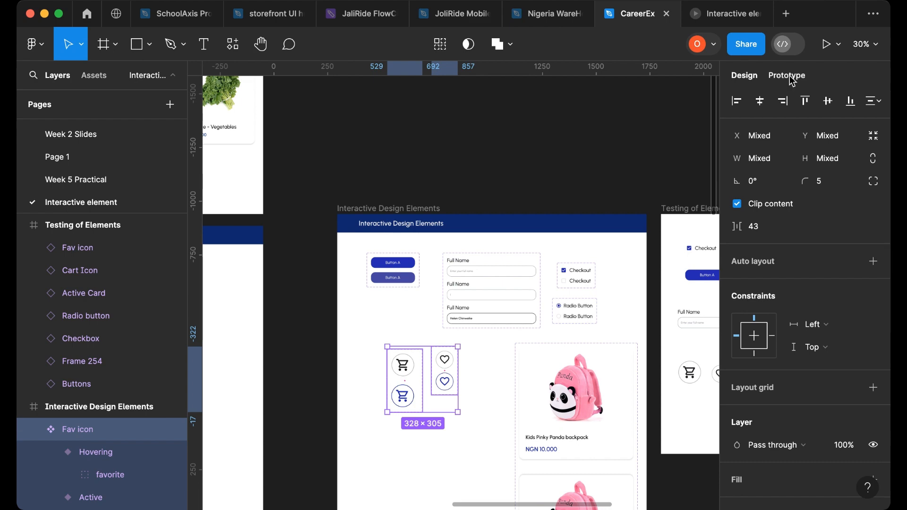
click(806, 101)
drag(425, 368, 404, 362)
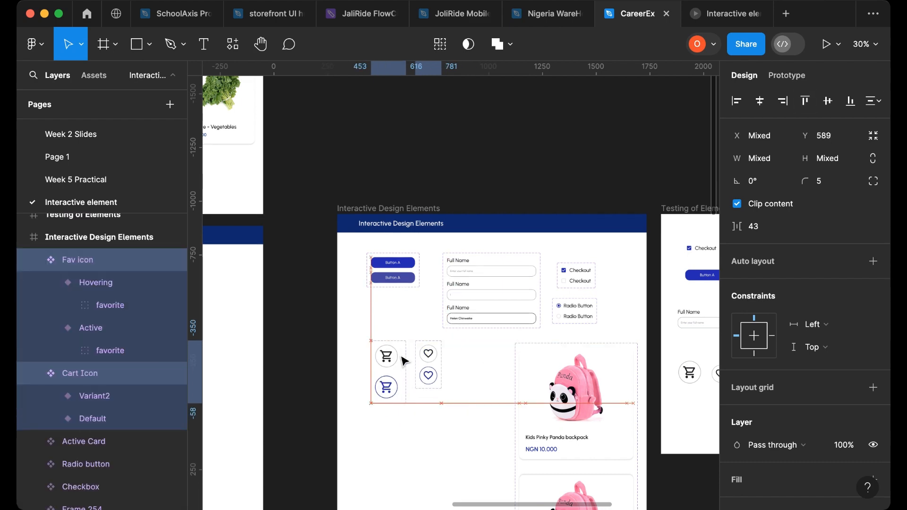
- Copy the Heading 5 text from the Style Guide into the Interactive Design Elements frame
scroll(567, 366, down, 3)
scroll(515, 411, left, 6)
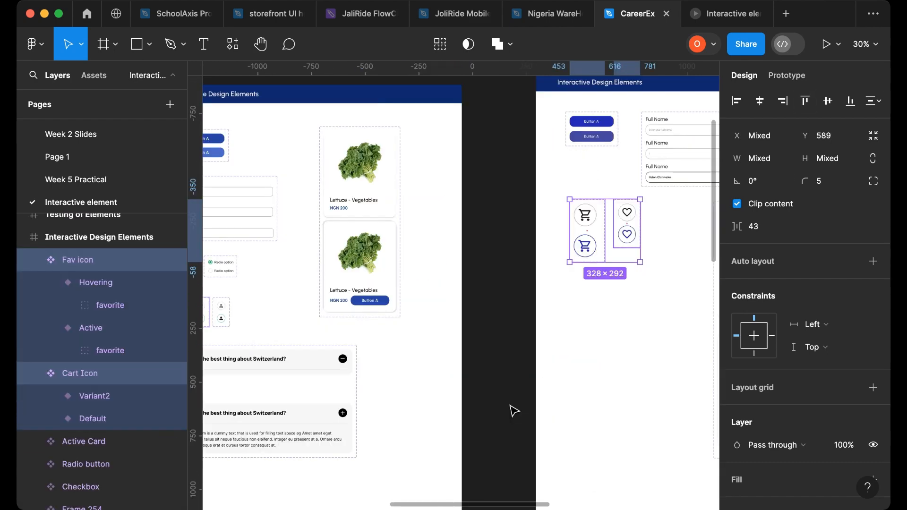
scroll(410, 381, left, 3)
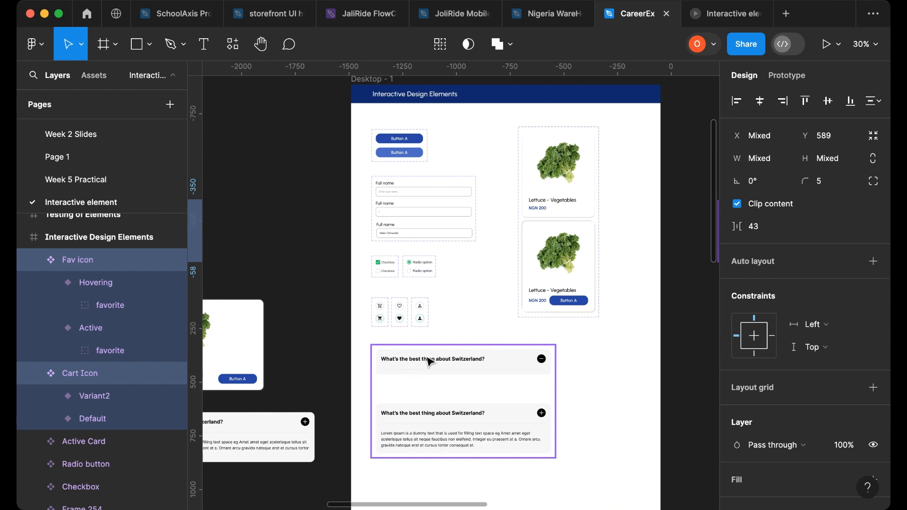
scroll(475, 378, down, 3)
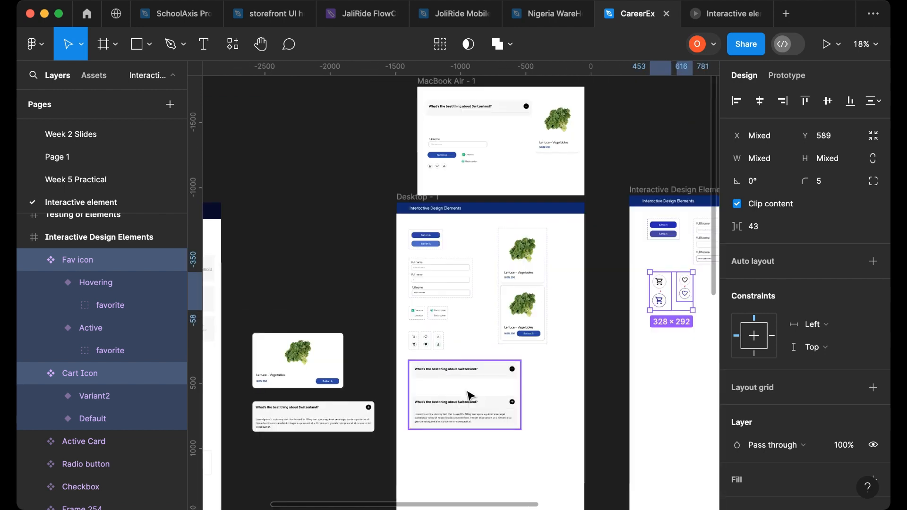
scroll(466, 395, left, 10)
scroll(423, 345, up, 1)
scroll(569, 271, up, 5)
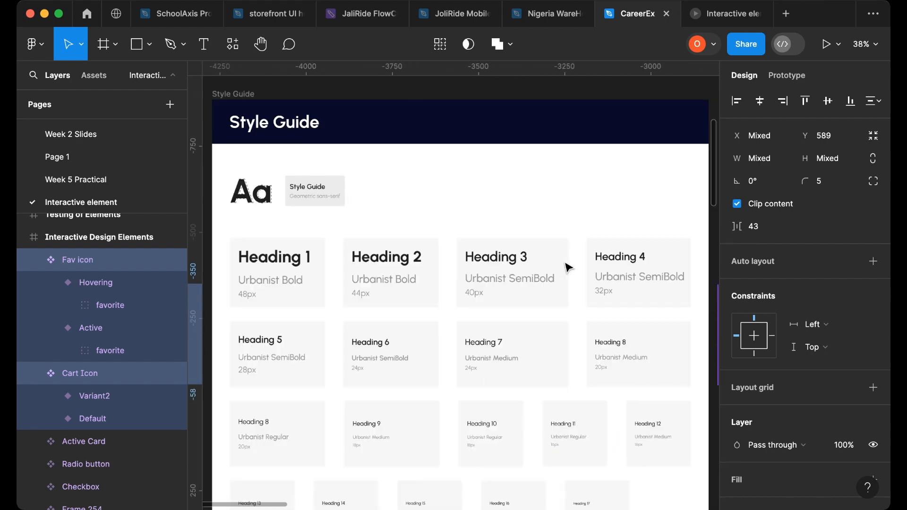
click(625, 262)
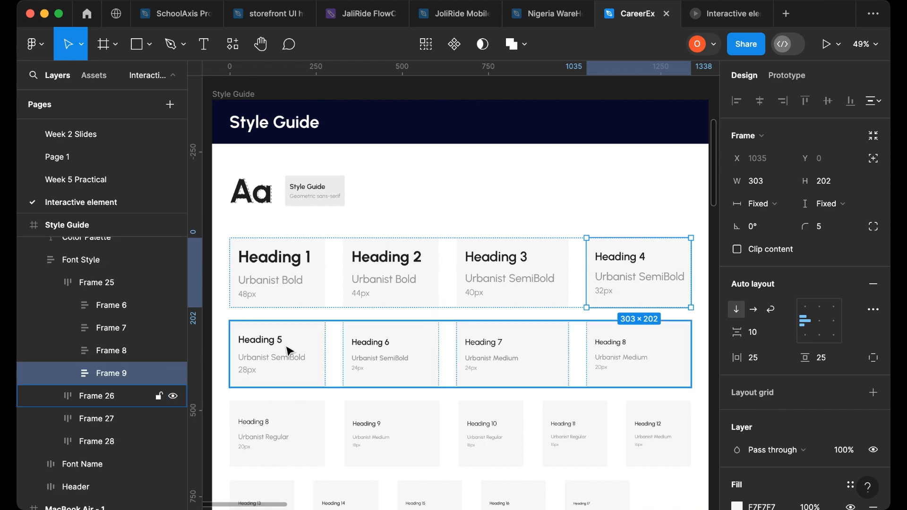
click(247, 339)
click(256, 346)
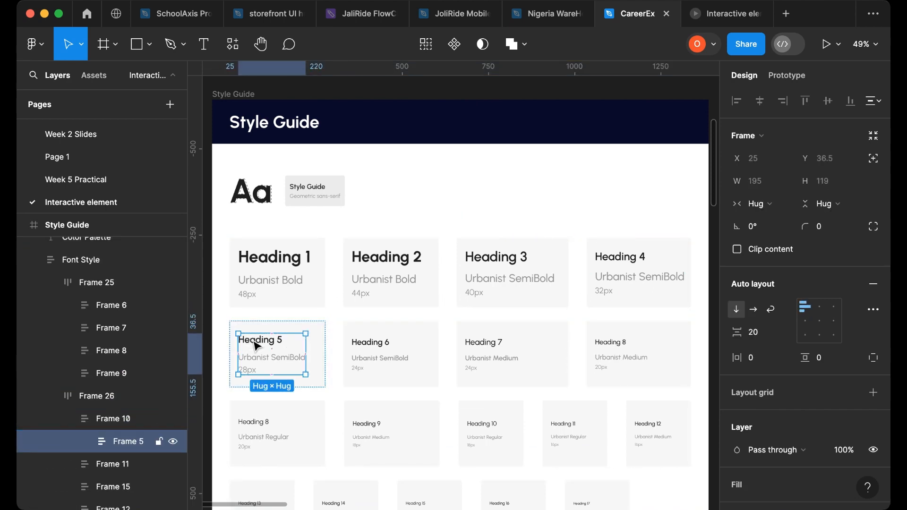
click(256, 347)
scroll(276, 373, down, 3)
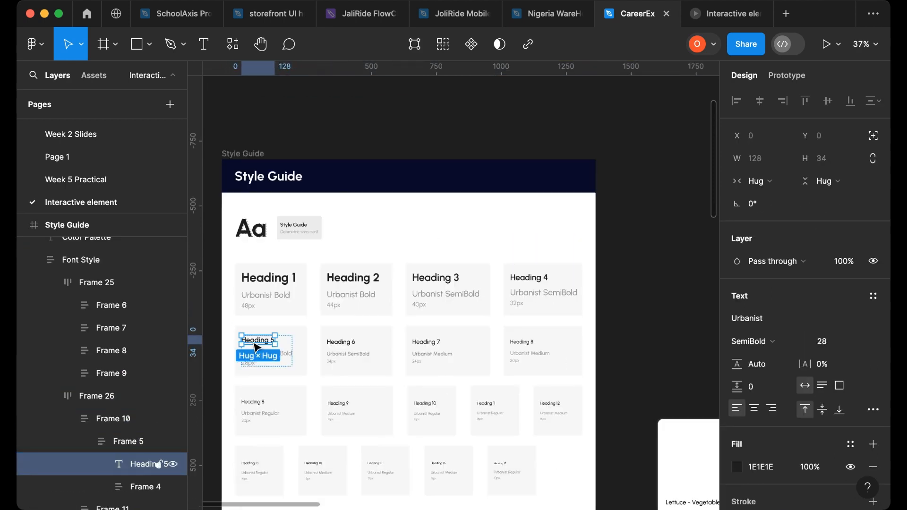
drag(258, 341, 532, 428)
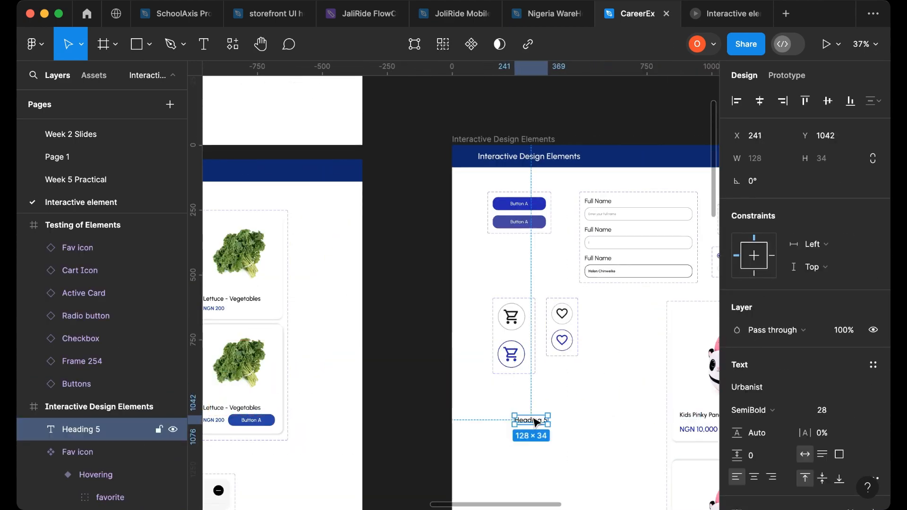
- Move the Heading 5 copy into the Desktop - 1 frame below the FAQ accordion
scroll(534, 416, down, 5)
drag(531, 201, 196, 162)
drag(224, 253, 451, 435)
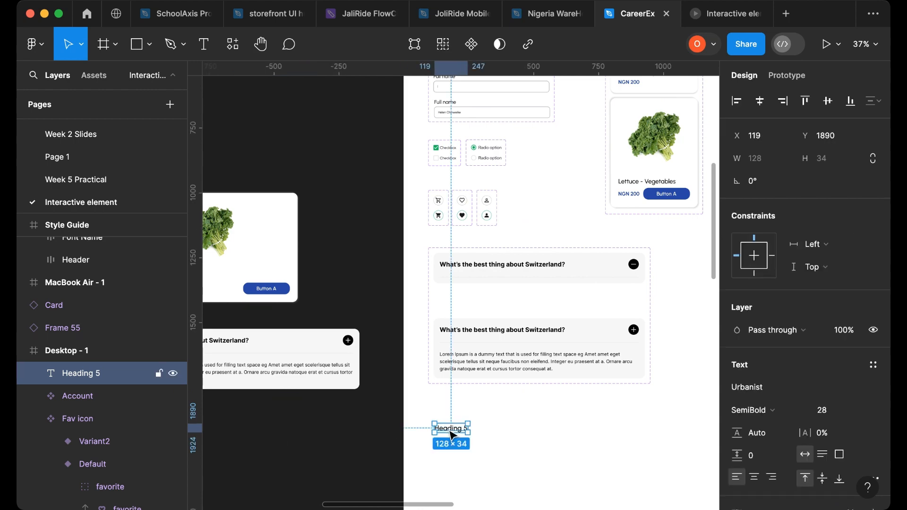
- Replace the Heading 5 copy's text with the question "Why do you want to e a ui/ux Designer?"
scroll(452, 435, up, 5)
key(Return)
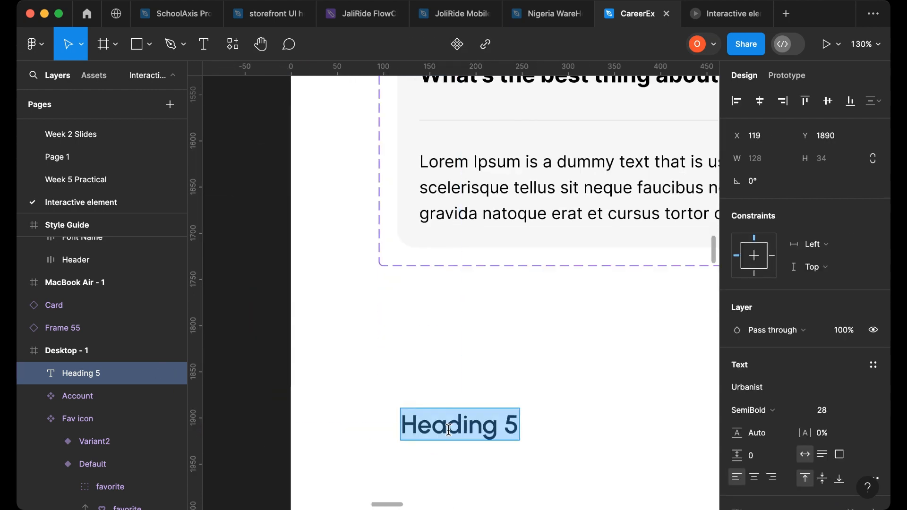
text(Why )
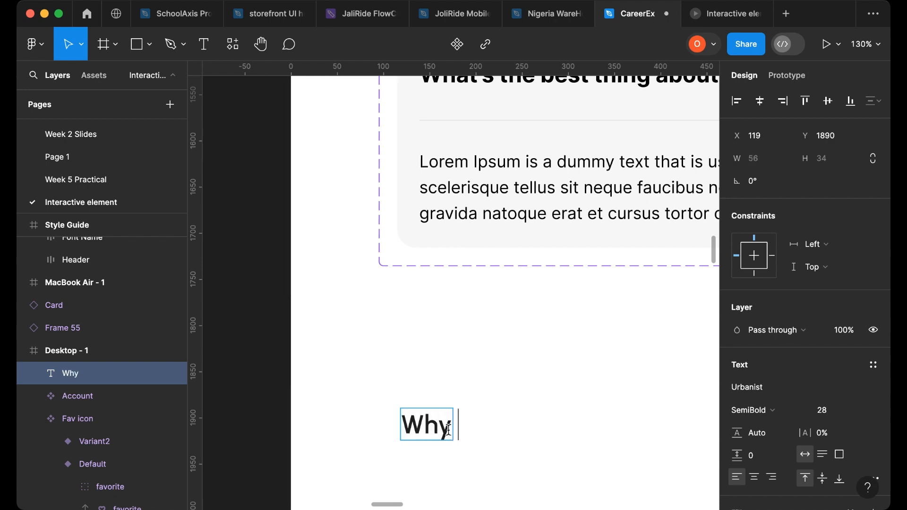
text(this)
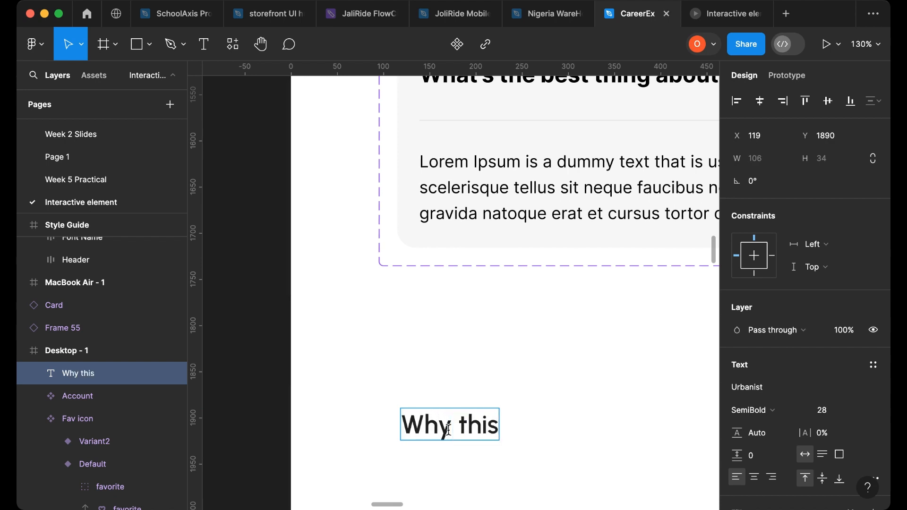
key(BackSpace)
key(BackSpace)
key(BackSpace)
key(BackSpace)
text(d)
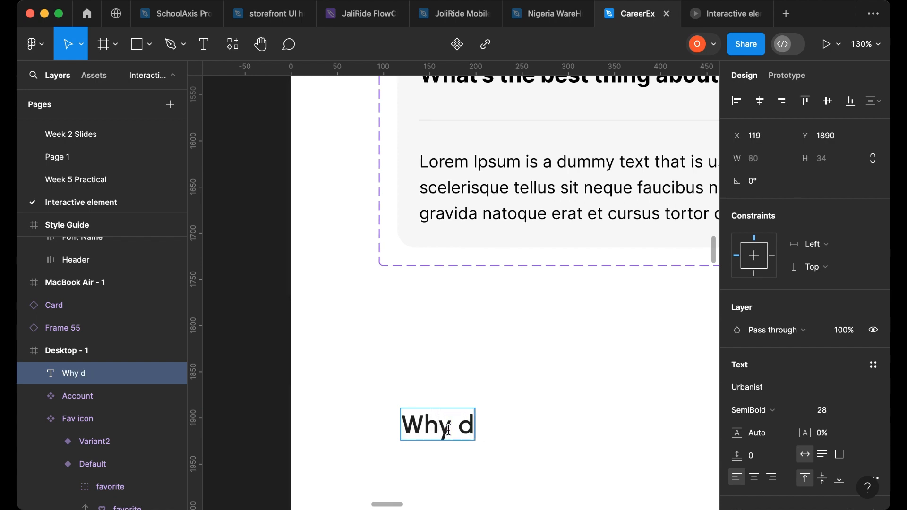
text(o you w)
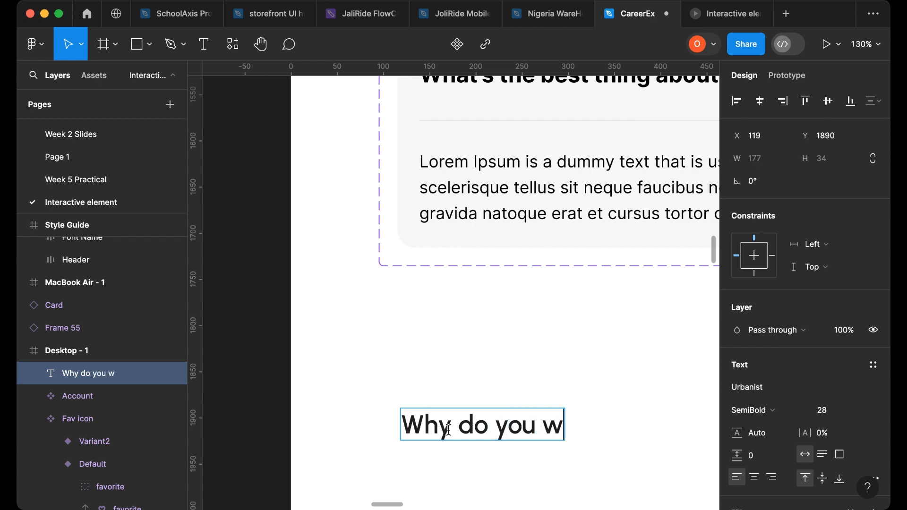
text(ant to)
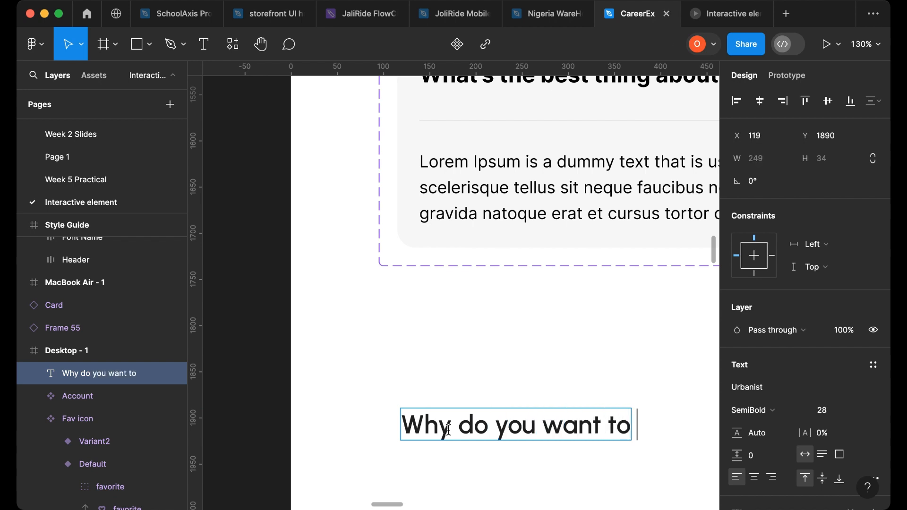
text( e a ui/uc)
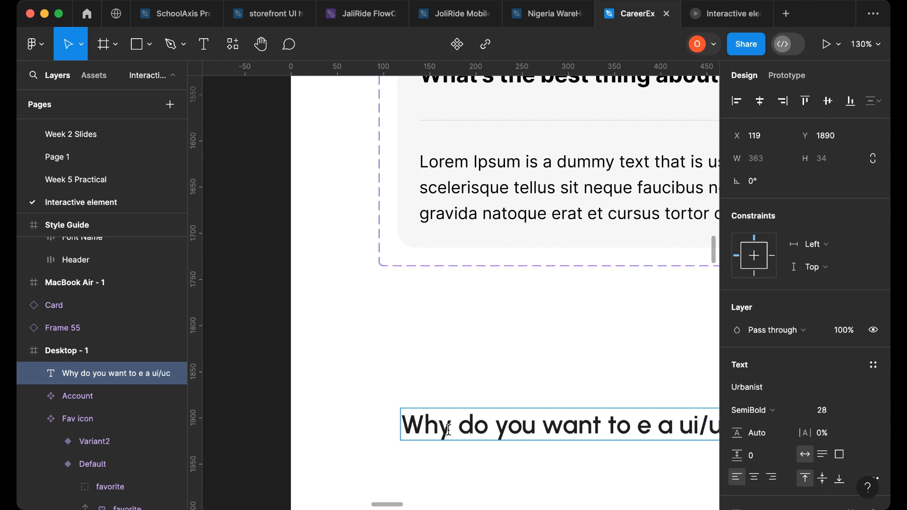
scroll(448, 430, right, 2)
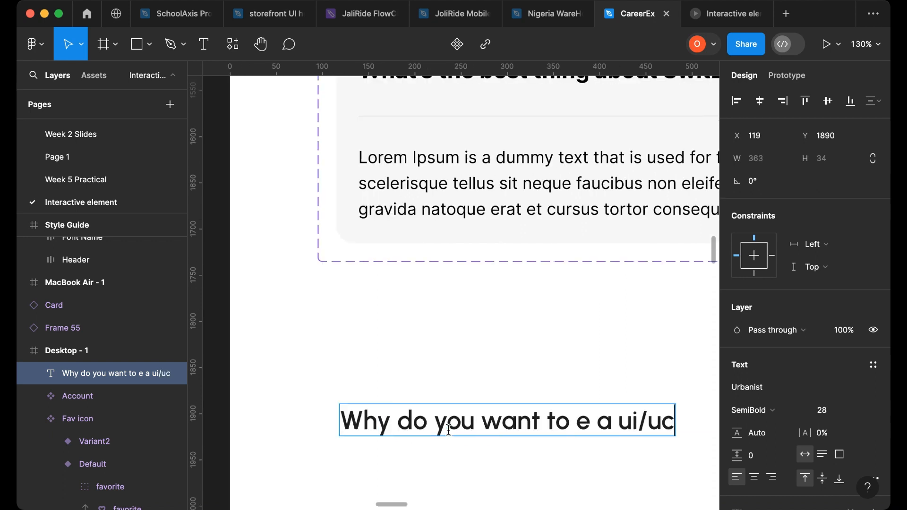
scroll(454, 435, left, 5)
scroll(453, 434, right, 4)
text(c)
key(BackSpace)
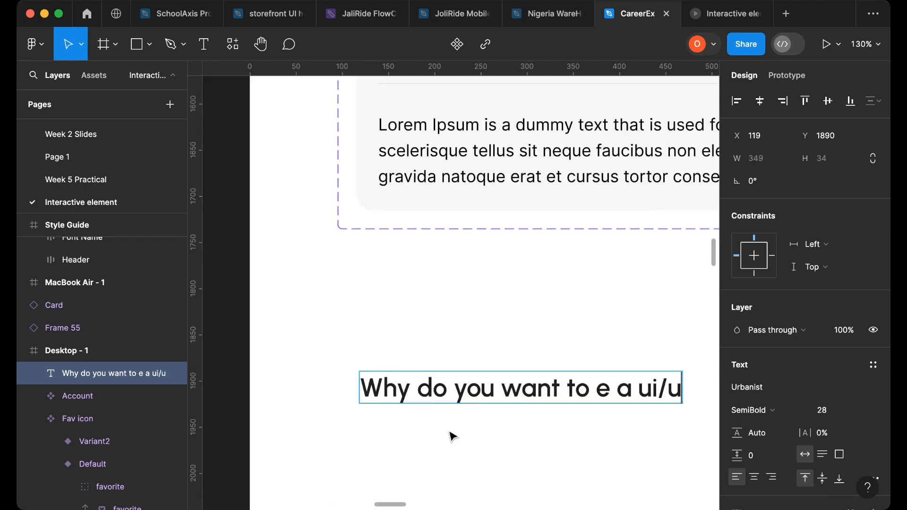
text(x D)
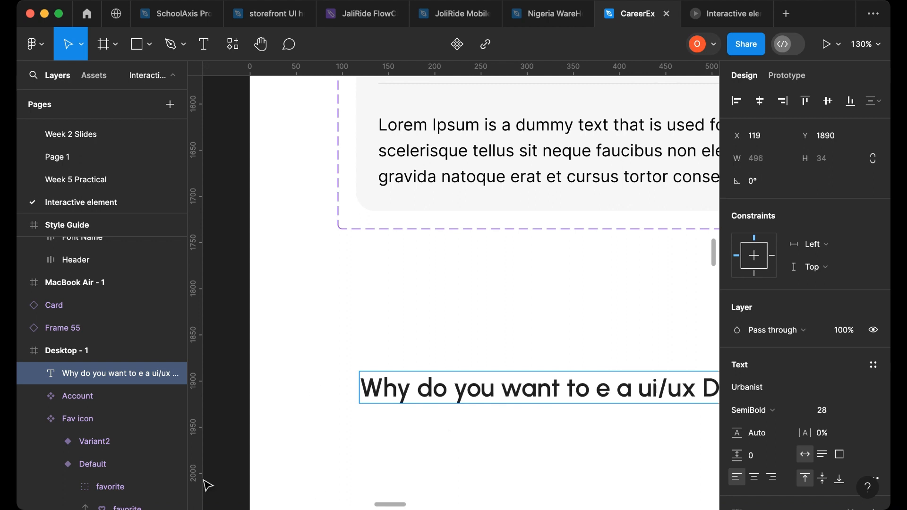
scroll(399, 391, down, 5)
scroll(526, 393, up, 5)
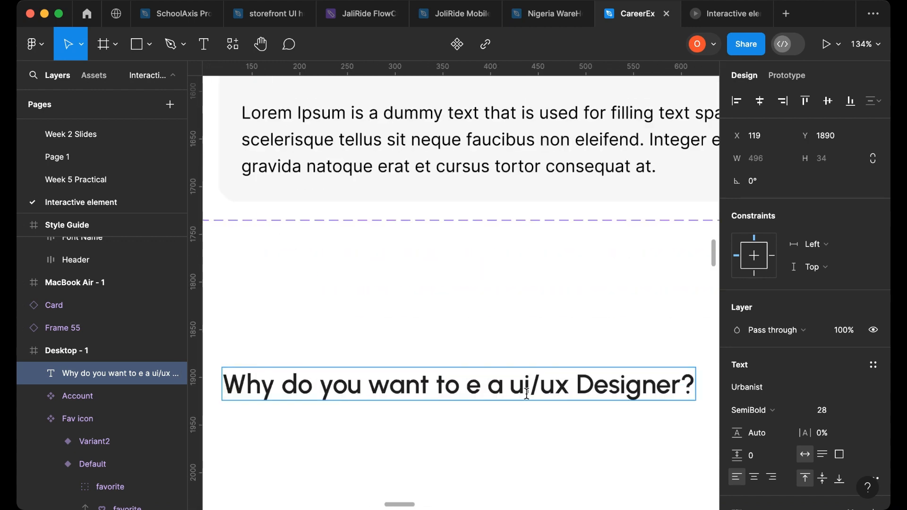
- Capitalise "ui/ux" in the question text to "Ui/Ux"
click(526, 393)
key(BackSpace)
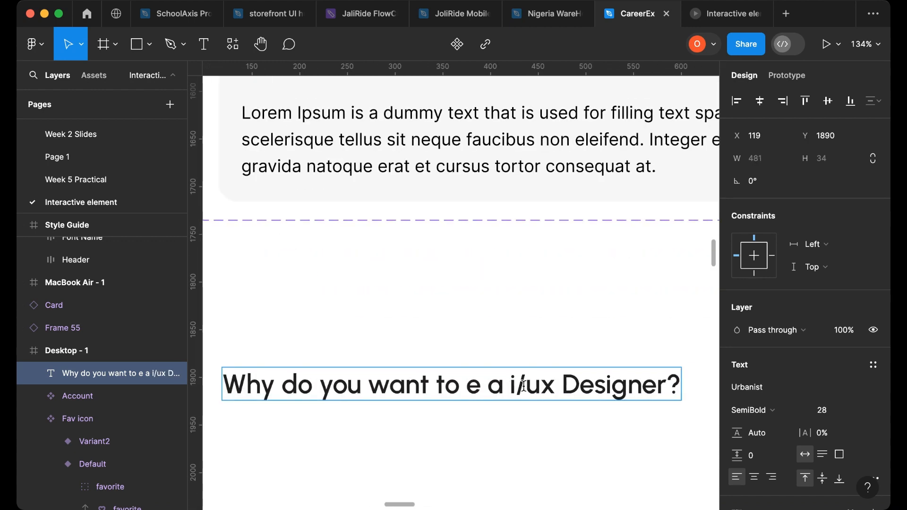
text(U)
key(Right)
key(Right)
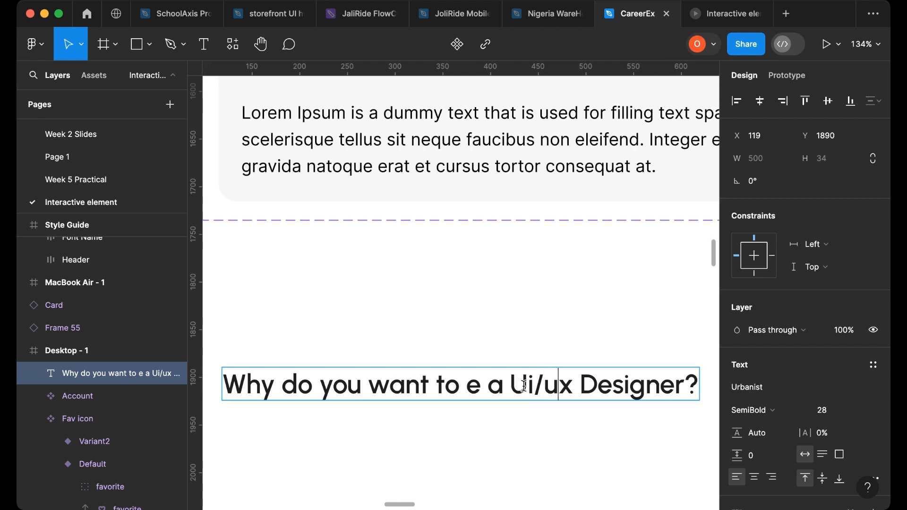
key(BackSpace)
text(U)
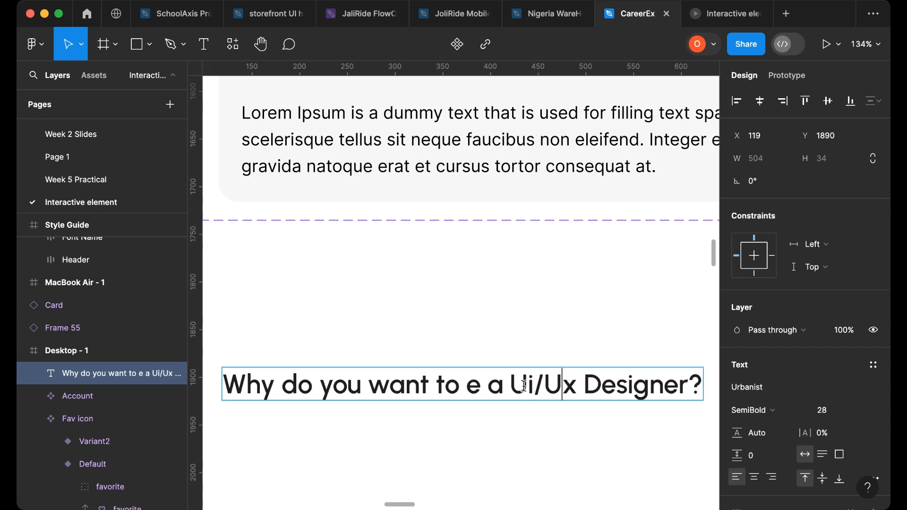
key(Escape)
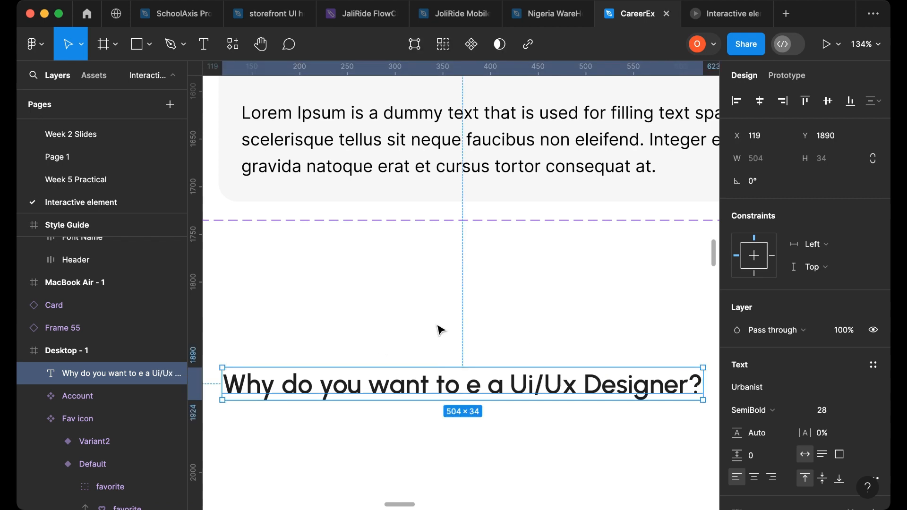
- Insert the missing letter so the question reads "Why do you want to be a Ui/Ux Designer?"
double_click(473, 388)
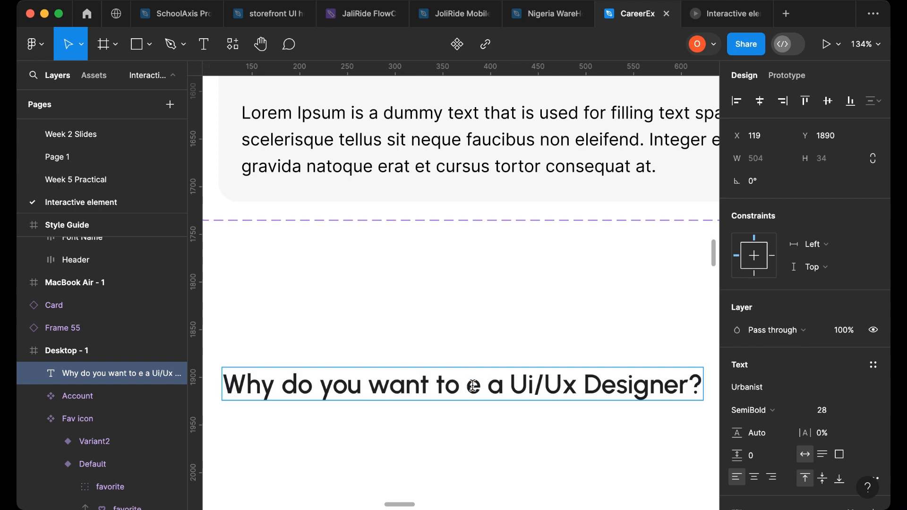
text(B)
key(BackSpace)
text(b)
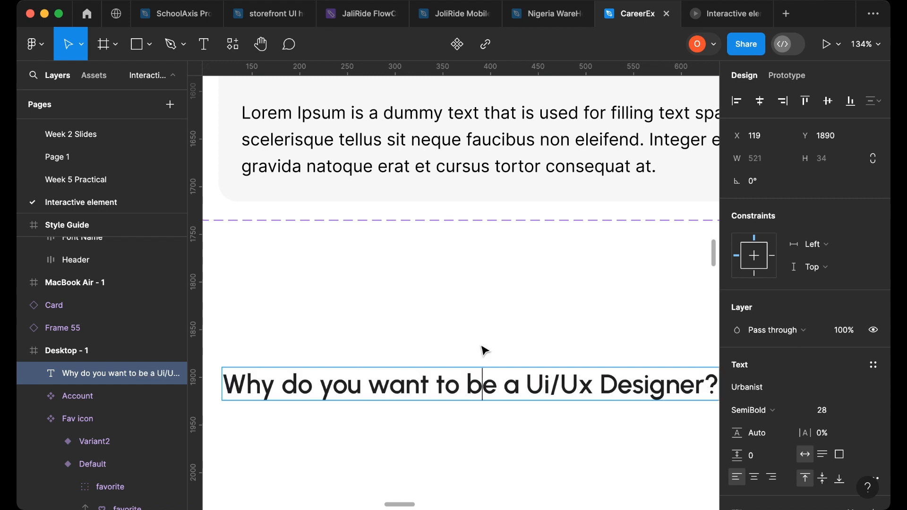
key(Escape)
- Move the question text into the Interactive Design Elements frame below the cart and favourite icons
scroll(474, 385, down, 5)
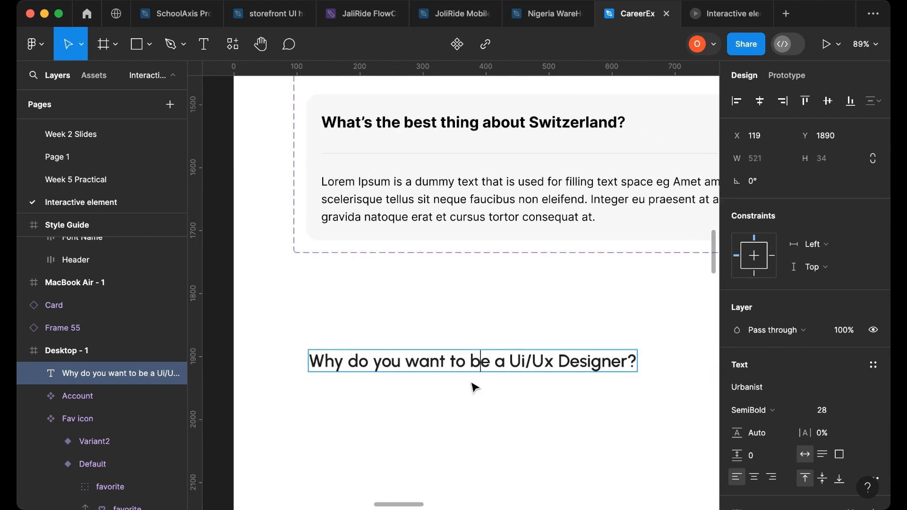
drag(478, 368, 690, 289)
scroll(450, 369, down, 5)
scroll(449, 369, down, 5)
drag(588, 213, 531, 223)
scroll(511, 348, up, 5)
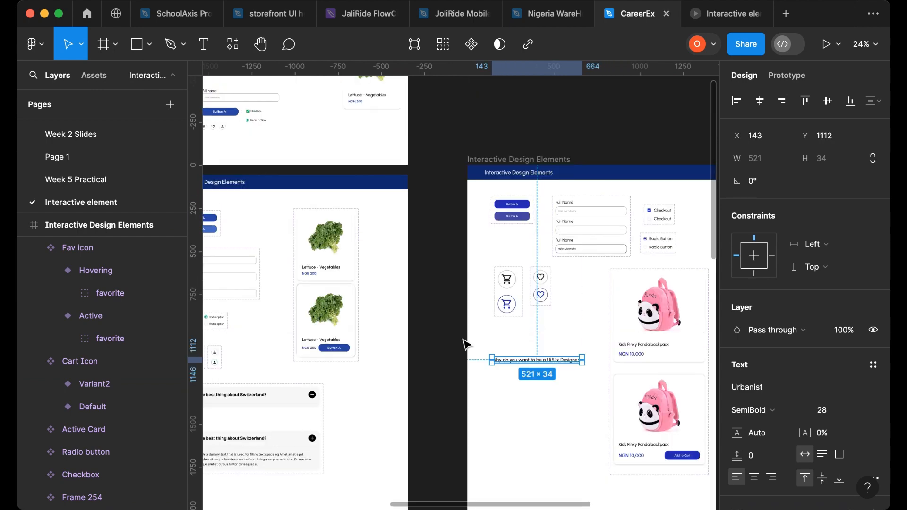
- Copy the Heading 8 text sample from the Style Guide's typography section
scroll(463, 345, left, 5)
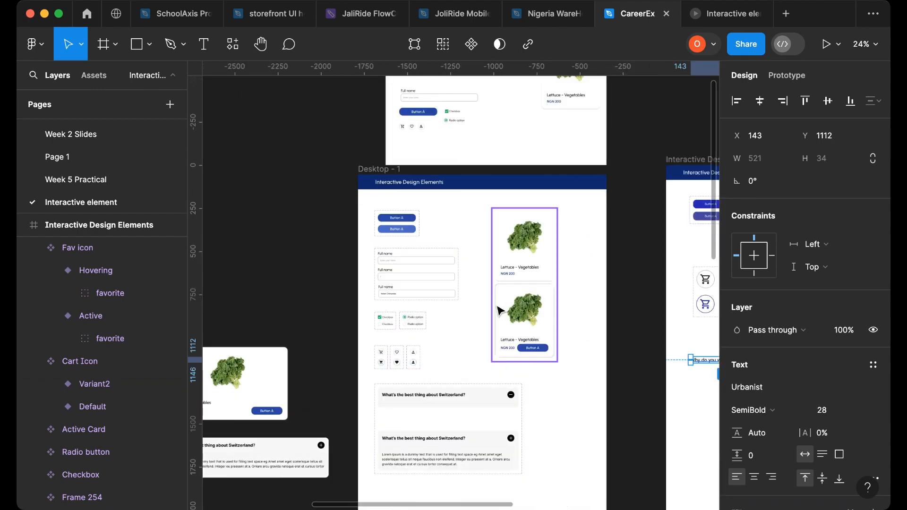
scroll(499, 312, down, 3)
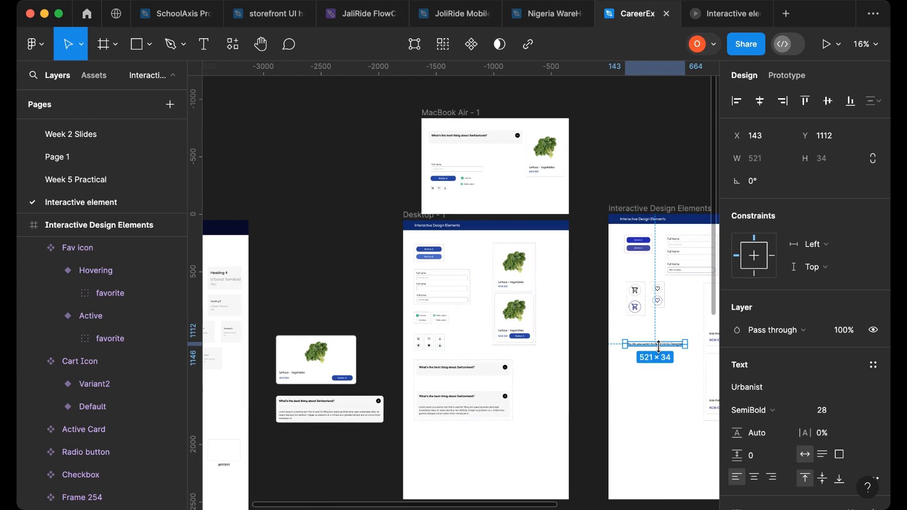
scroll(659, 348, up, 5)
scroll(659, 347, down, 4)
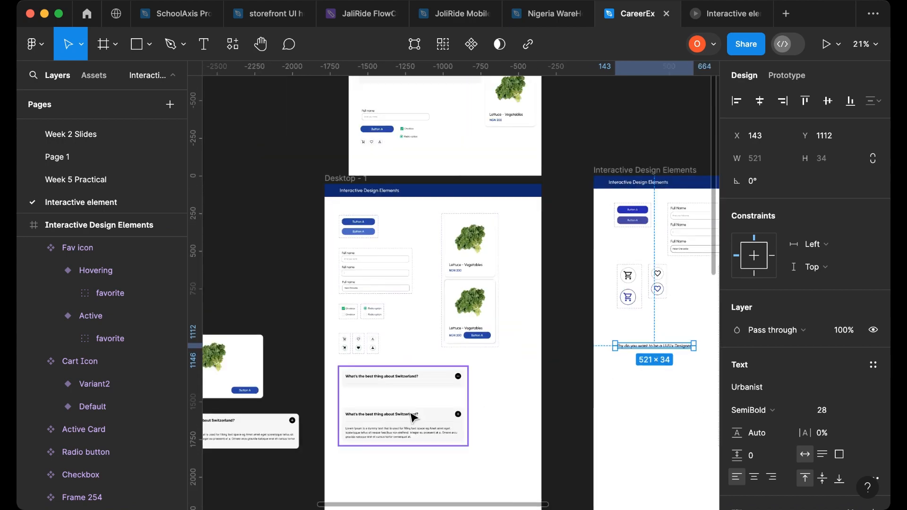
scroll(375, 376, left, 10)
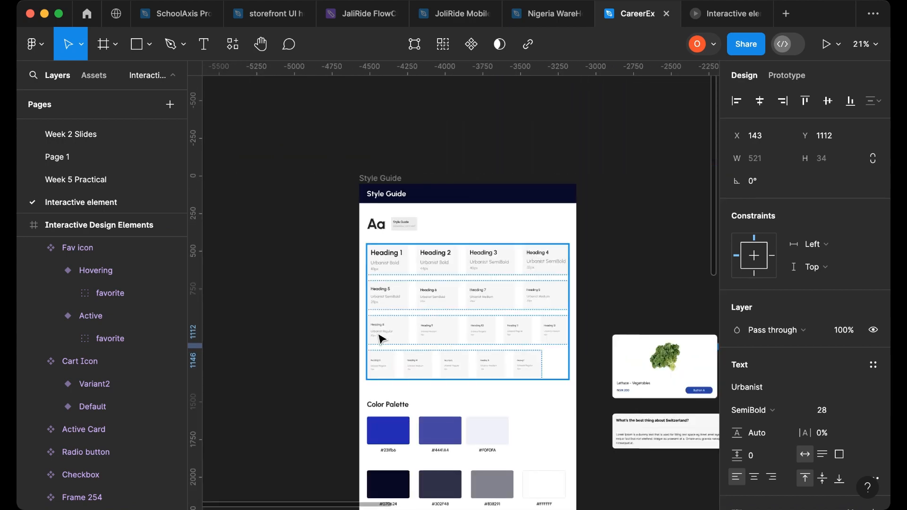
scroll(517, 318, up, 5)
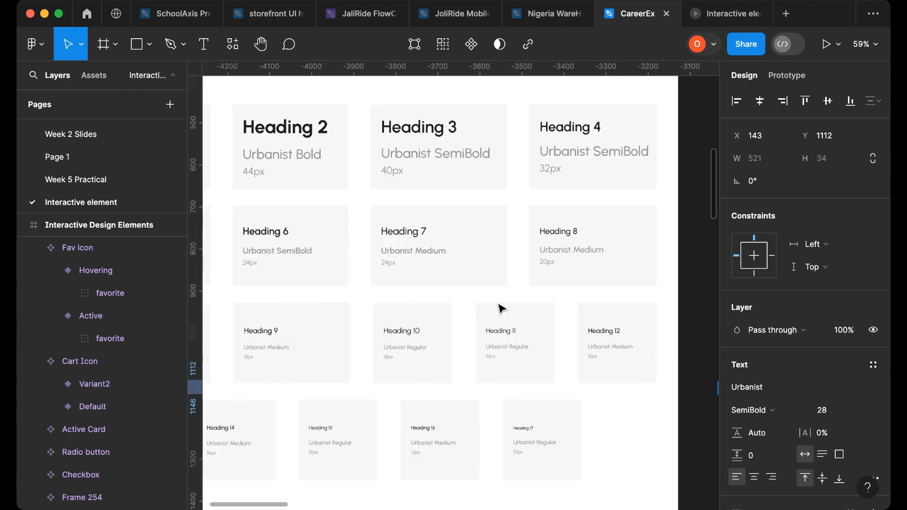
scroll(571, 256, left, 4)
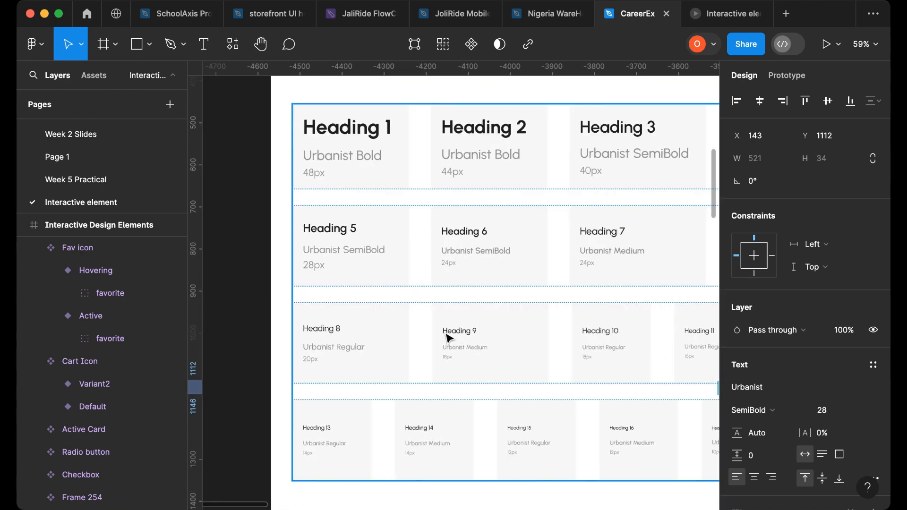
click(348, 351)
double_click(333, 328)
double_click(333, 328)
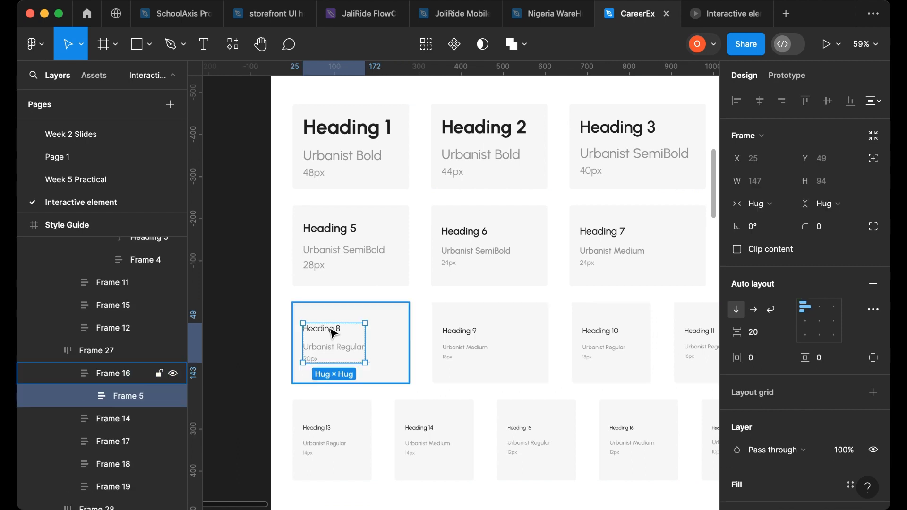
double_click(333, 331)
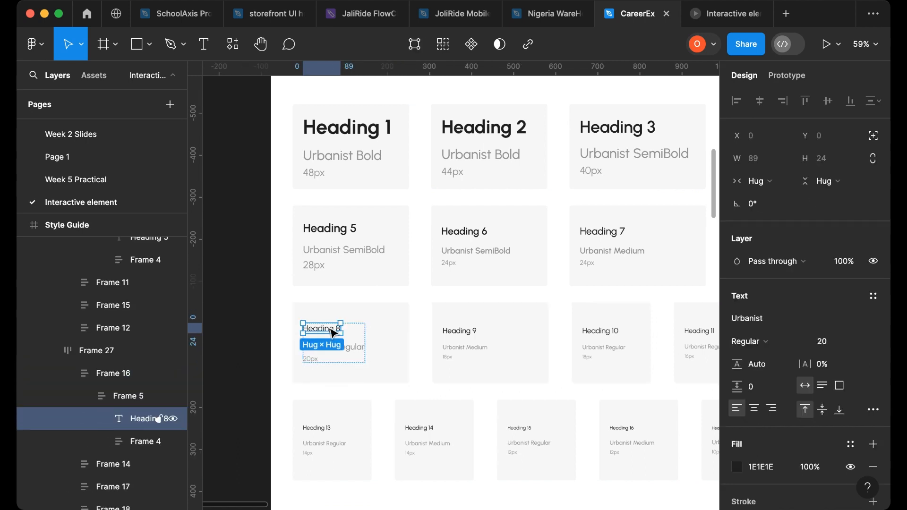
scroll(330, 338, down, 10)
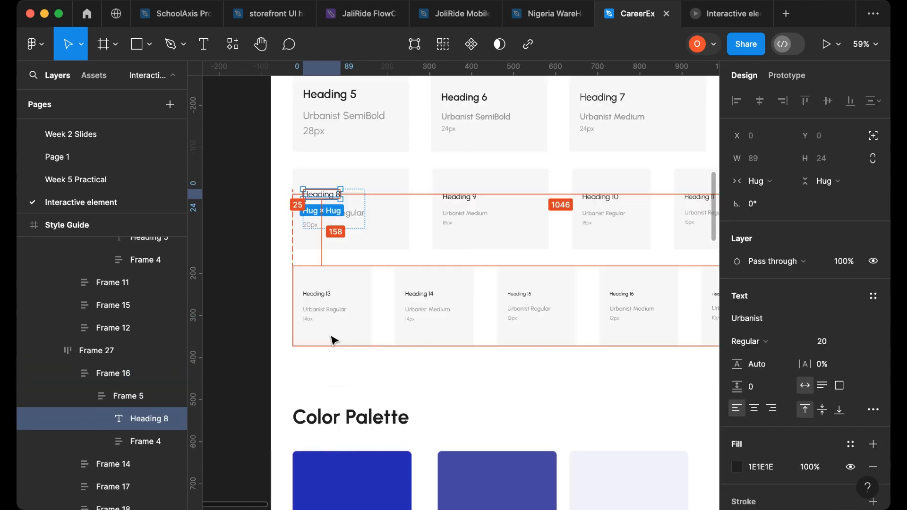
ctrl+scroll(330, 350, down, 5)
scroll(348, 331, right, 15)
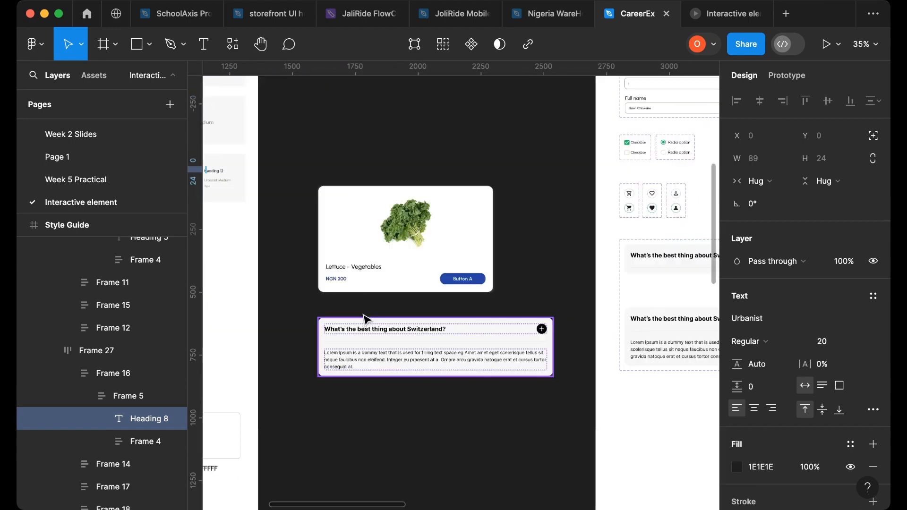
scroll(405, 334, down, 3)
scroll(481, 360, right, 10)
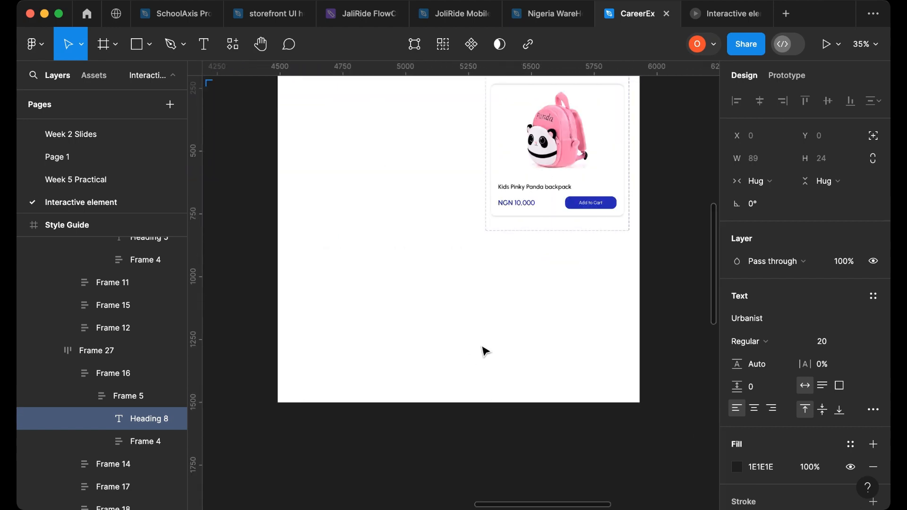
scroll(378, 333, up, 2)
ctrl+scroll(311, 367, up, 5)
- Paste the Heading 8 text into the Interactive Design Elements frame and place it below the question
click(346, 345)
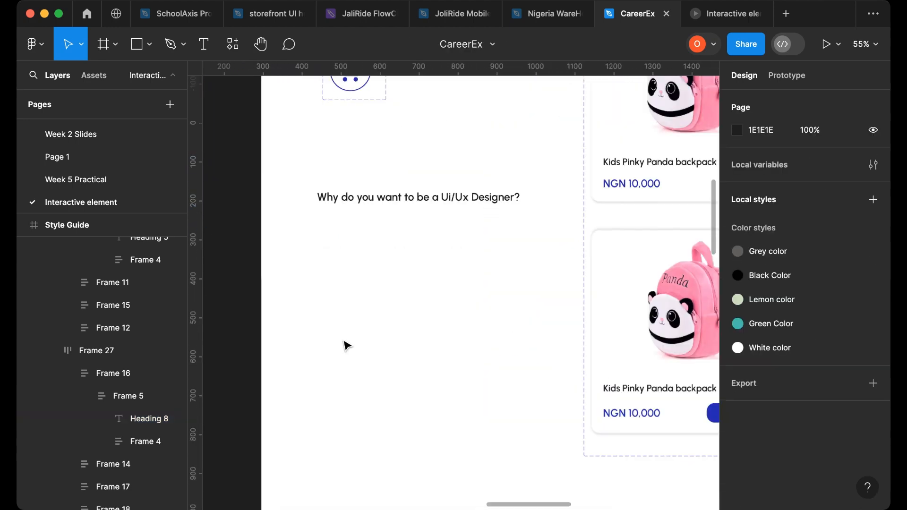
key(ctrl+v)
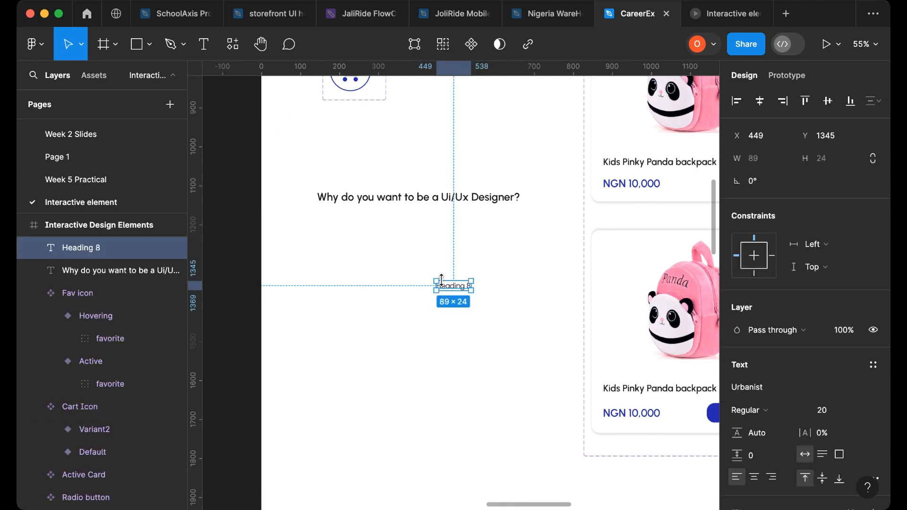
drag(449, 290, 333, 258)
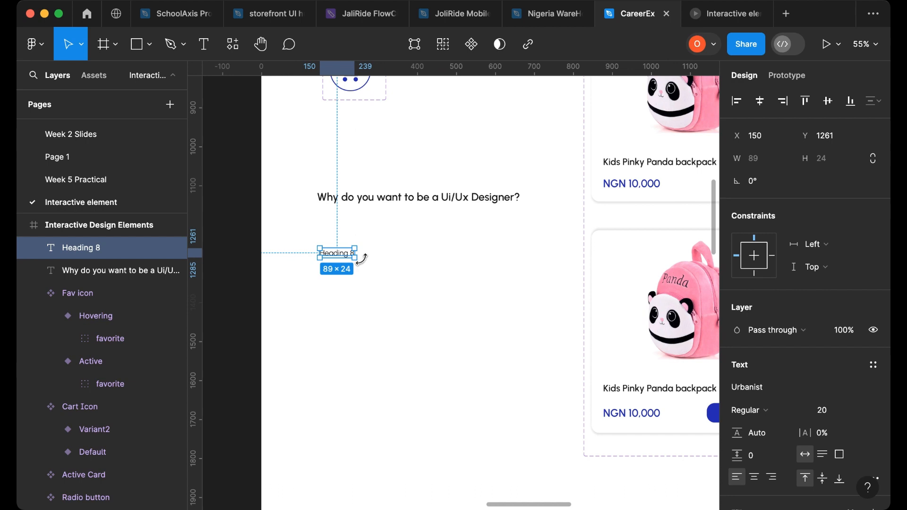
right_click(337, 254)
mouse_move(358, 381)
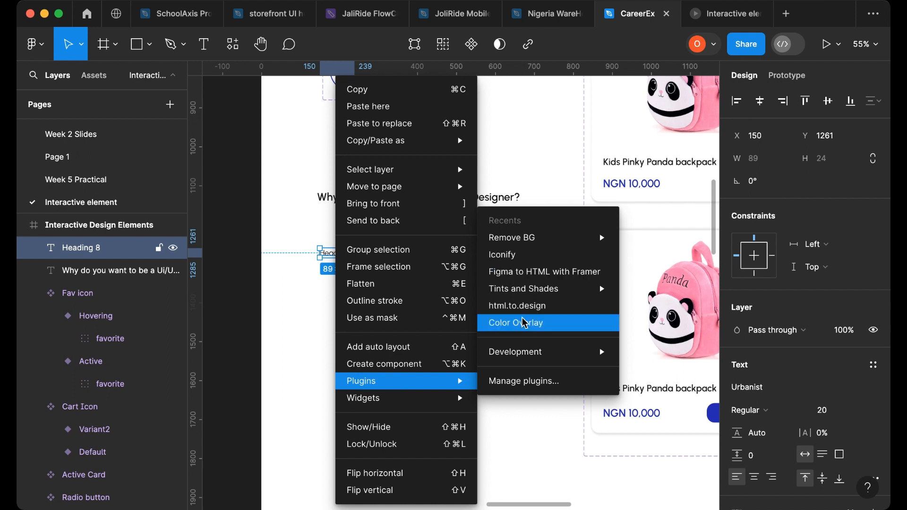
click(276, 205)
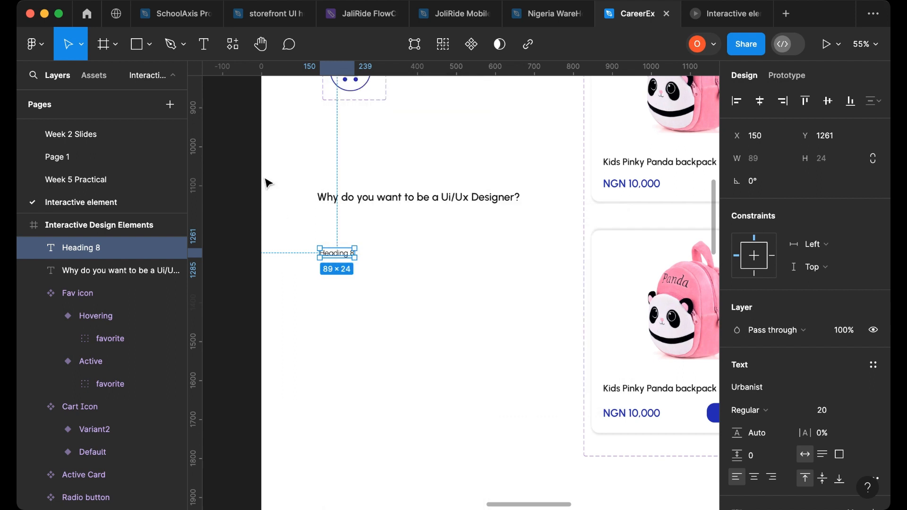
- Fill the selected Heading 8 text layer with Lorem Ipsum paragraph text using the Content Reel plugin
click(228, 49)
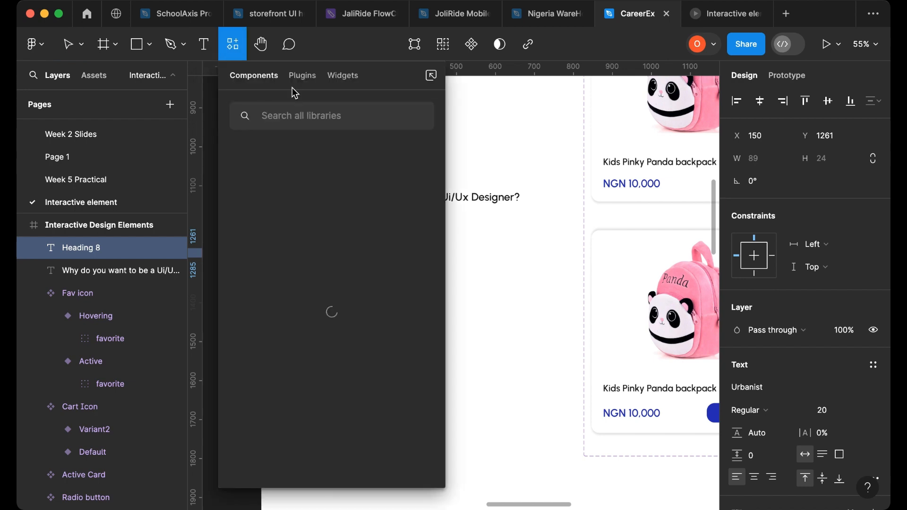
click(302, 78)
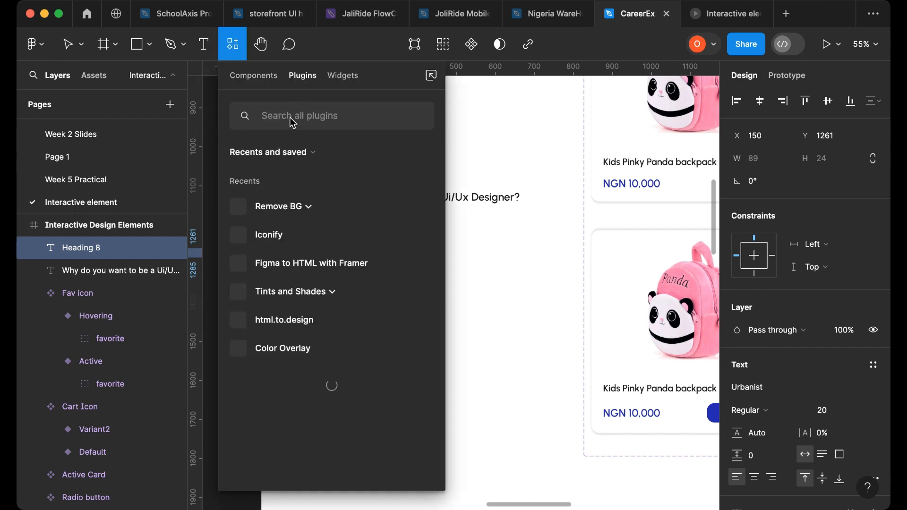
text(con)
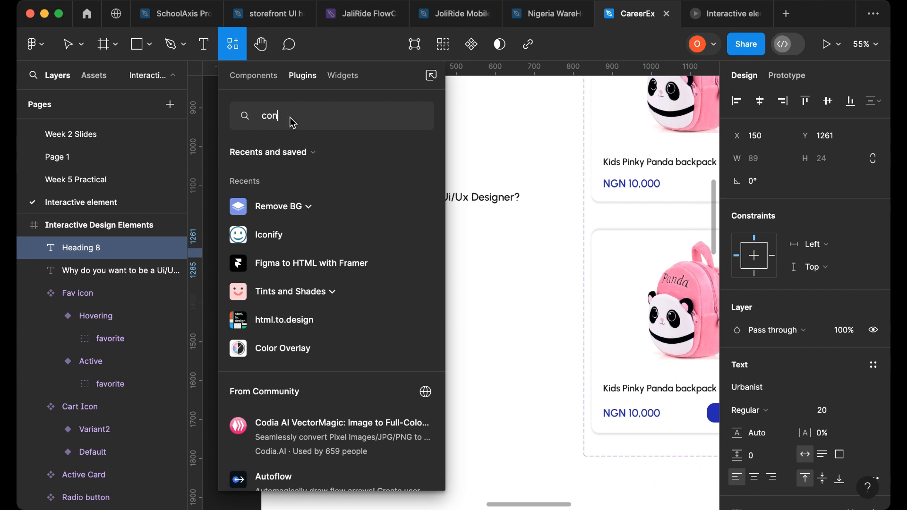
text(tent ree)
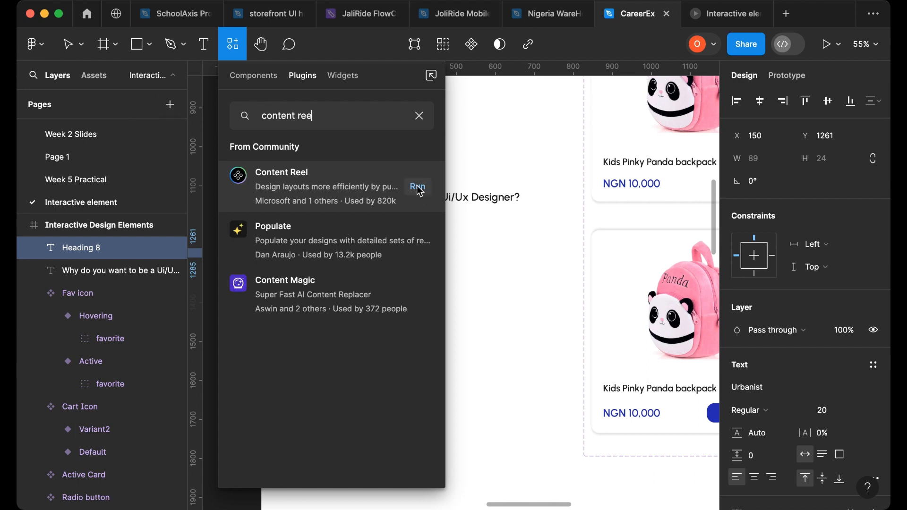
click(416, 185)
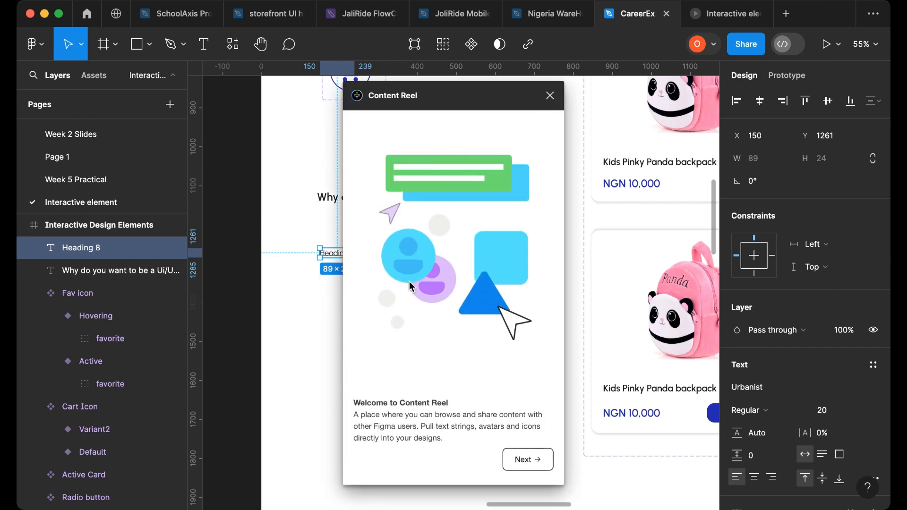
click(531, 463)
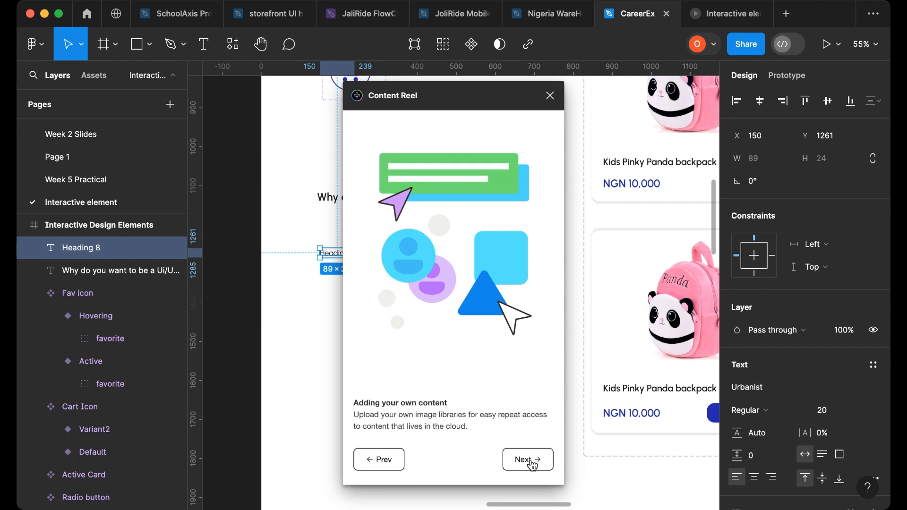
click(530, 462)
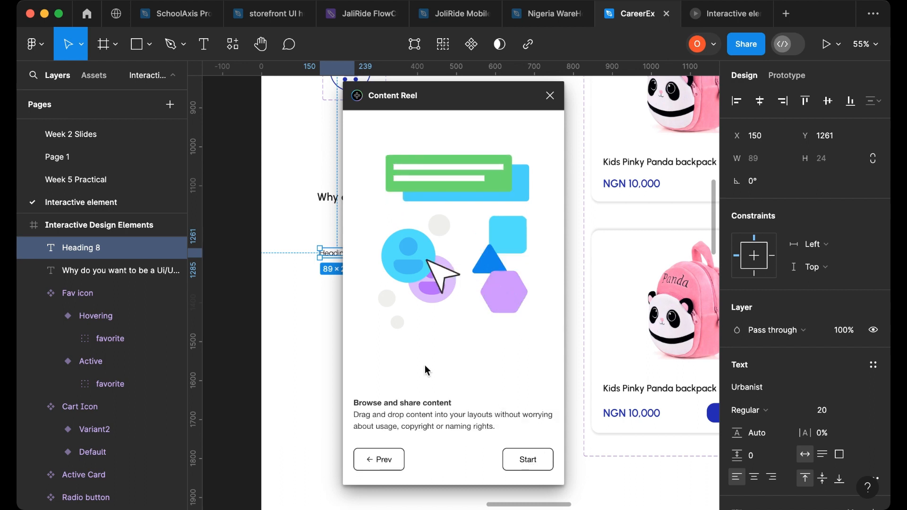
click(526, 459)
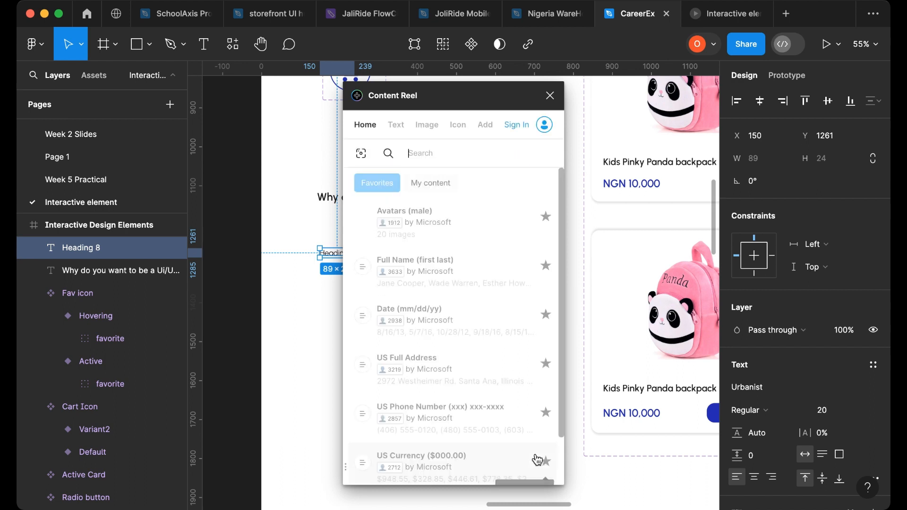
click(395, 132)
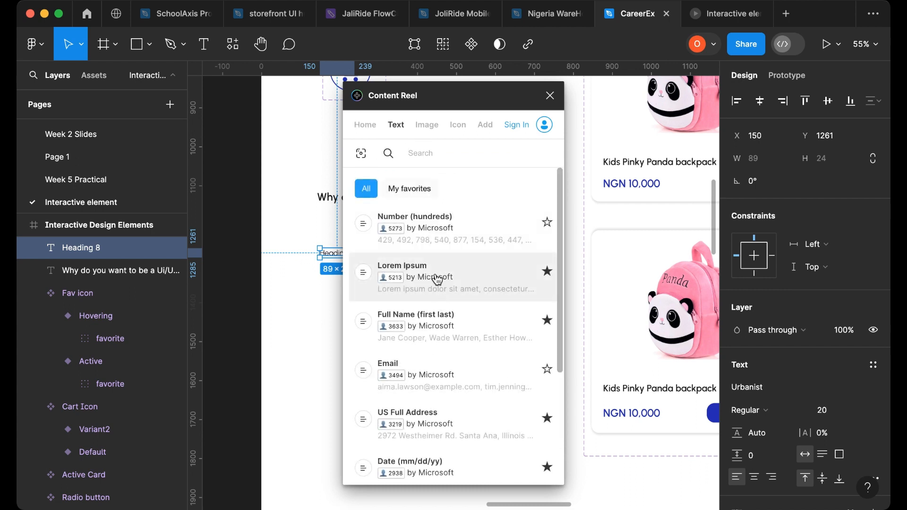
click(460, 287)
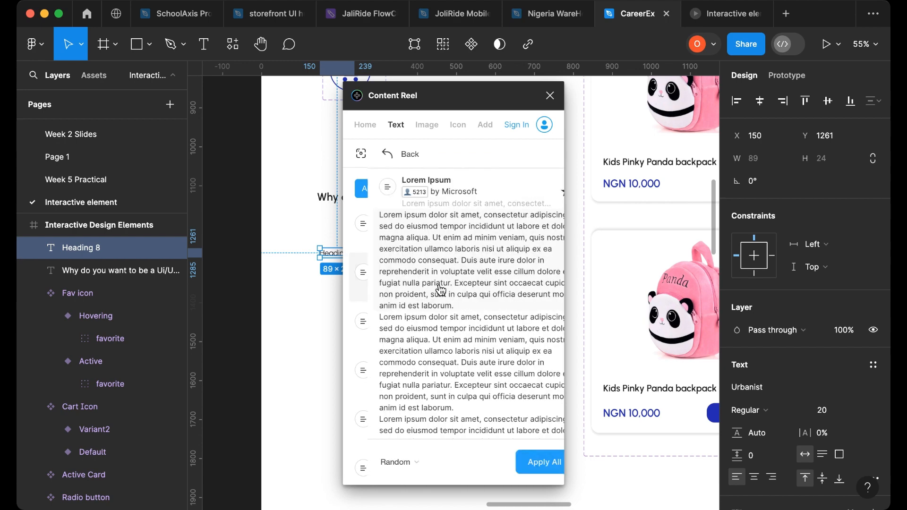
click(405, 230)
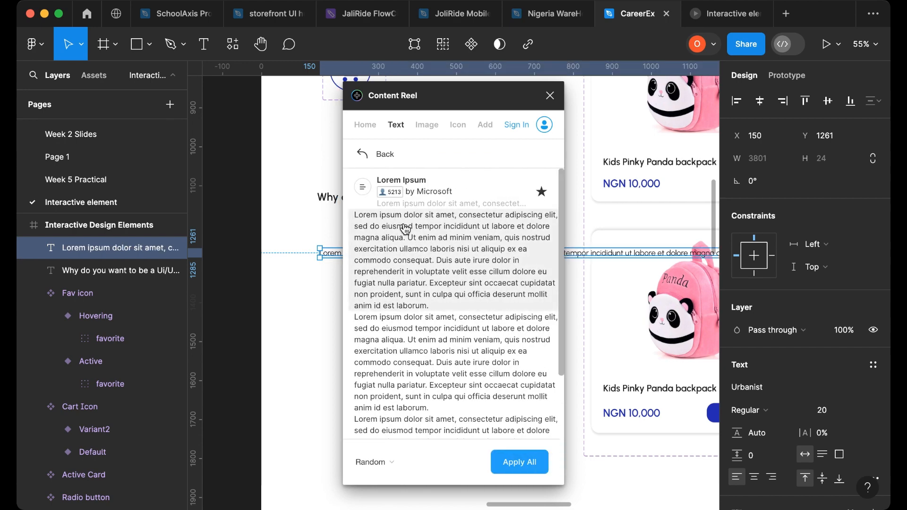
click(550, 96)
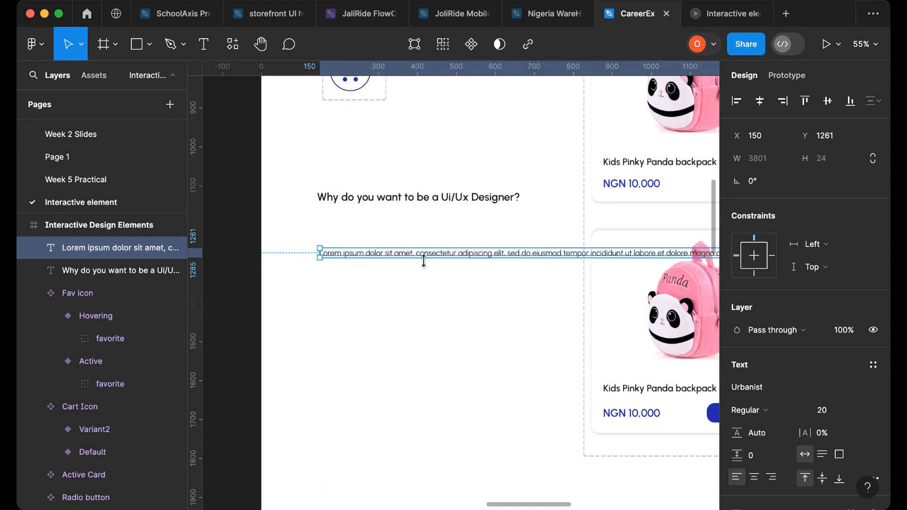
- Narrow the Lorem Ipsum text box to about 677 px wide so it wraps below the question
scroll(424, 261, down, 3)
scroll(458, 284, right, 10)
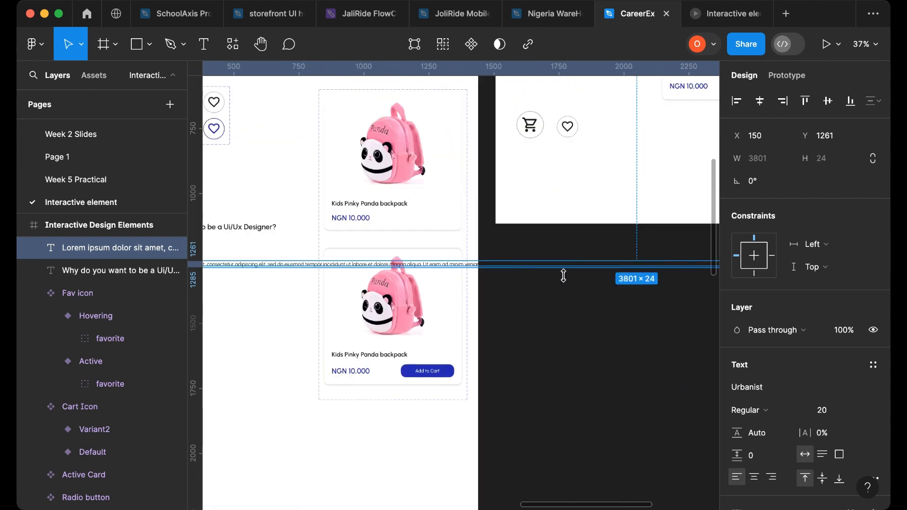
scroll(606, 278, right, 8)
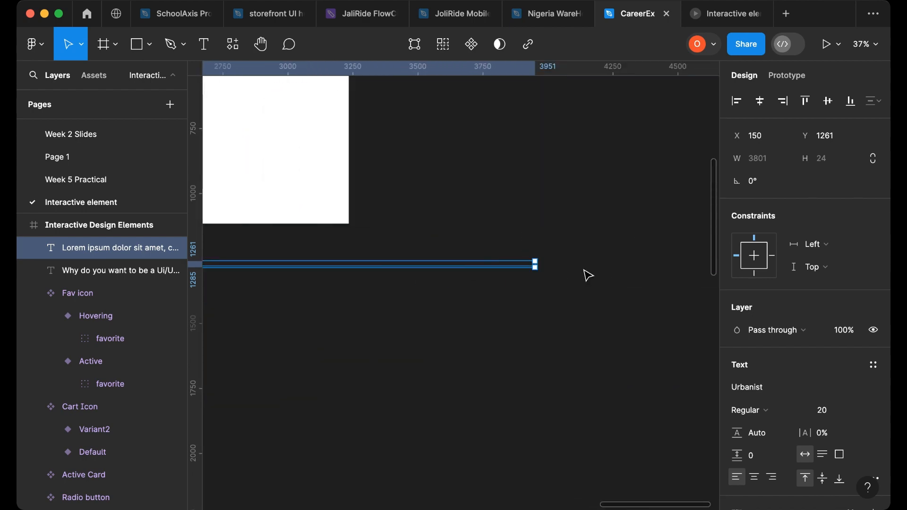
drag(539, 264, 228, 266)
scroll(246, 295, left, 6)
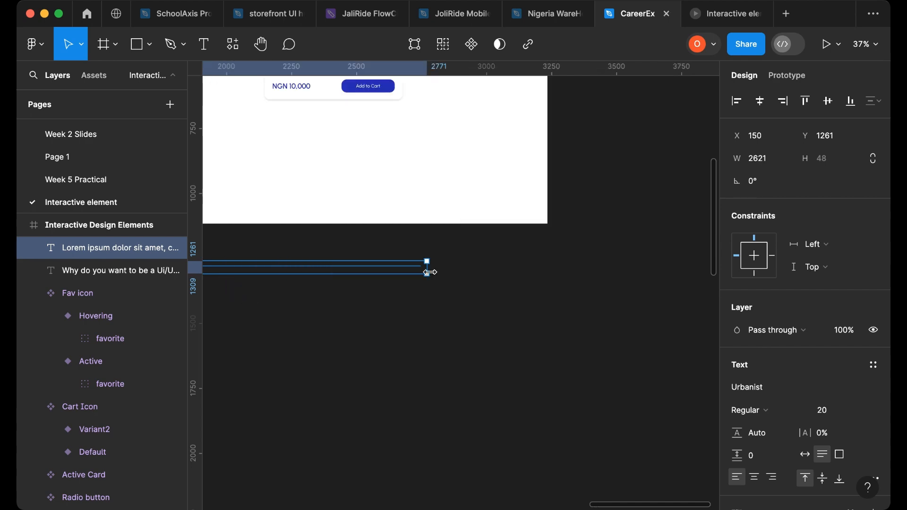
drag(291, 284, 512, 271)
scroll(511, 273, left, 8)
drag(343, 281, 265, 283)
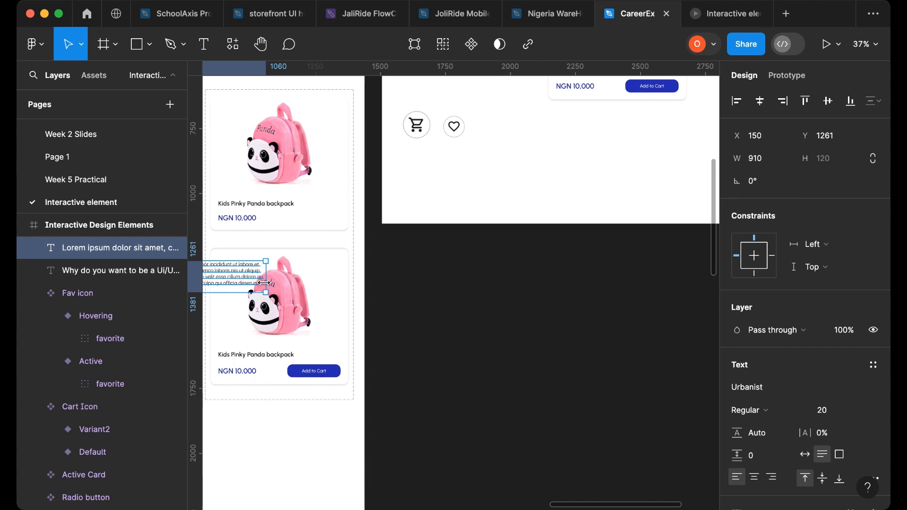
scroll(267, 286, left, 6)
drag(465, 277, 360, 259)
scroll(275, 274, left, 3)
scroll(423, 295, up, 3)
scroll(496, 257, up, 3)
- Delete the paragraph's closing sentences so it ends at "reprehenderit.", joining "consequat duis" in lowercase
double_click(495, 257)
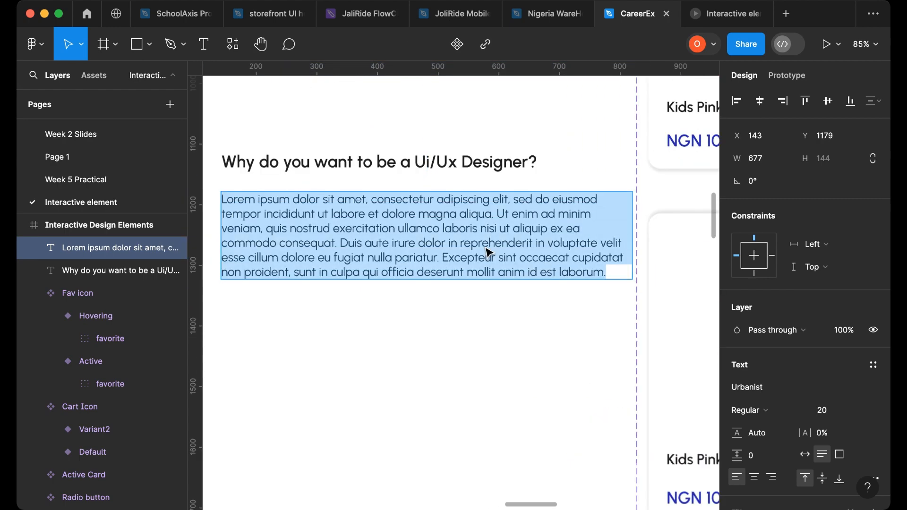
drag(534, 243, 606, 317)
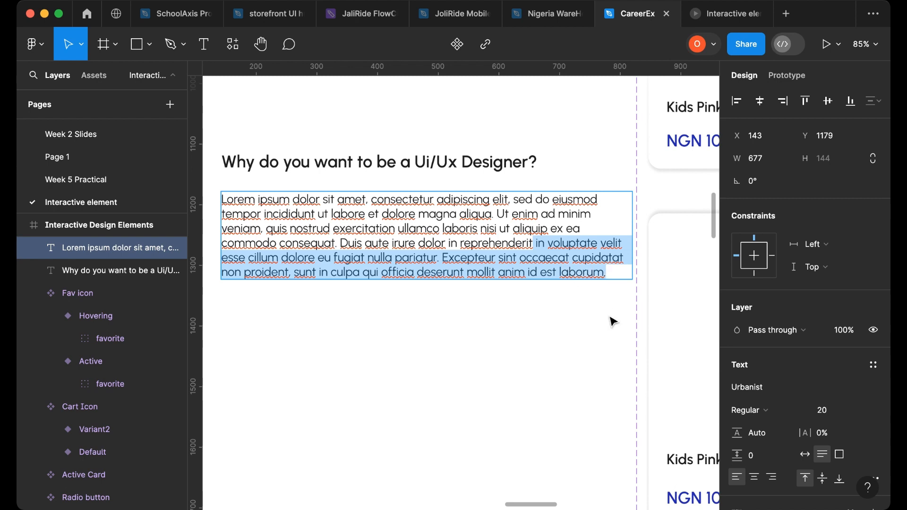
key(BackSpace)
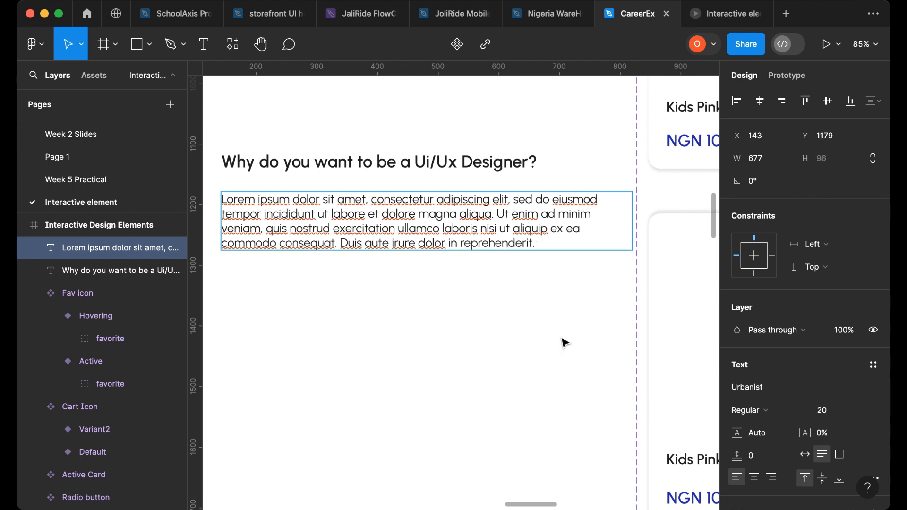
key(BackSpace)
key(BackSpace)
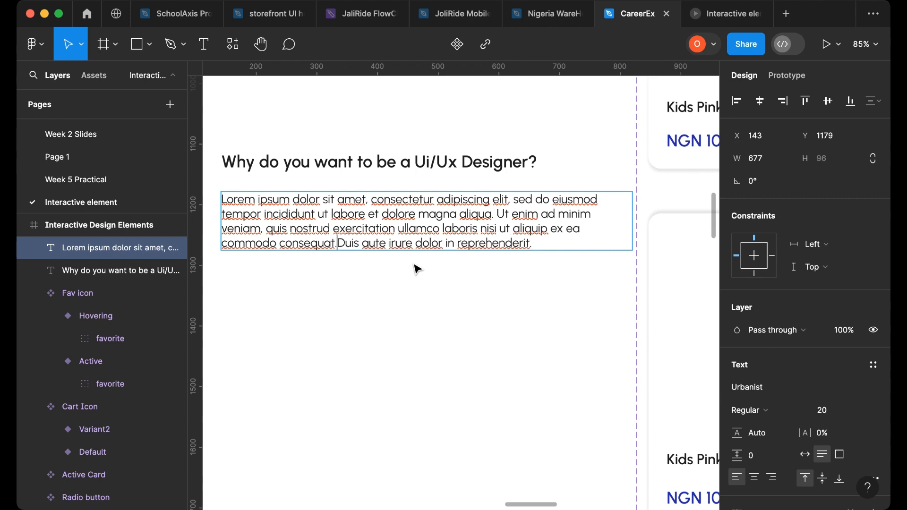
key(BackSpace)
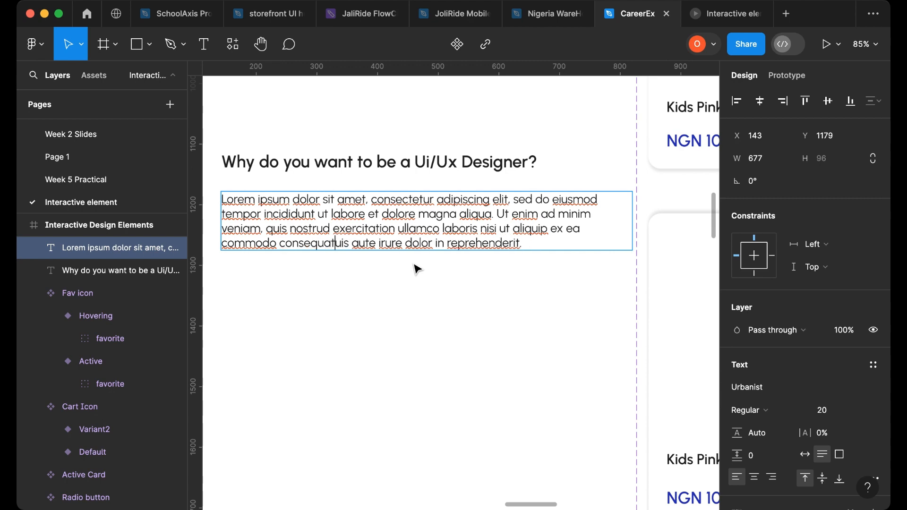
text(d)
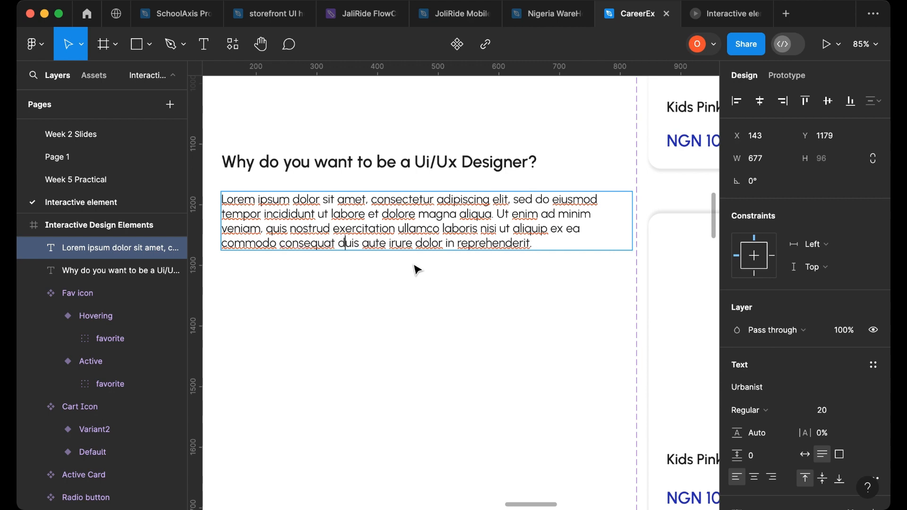
key(Escape)
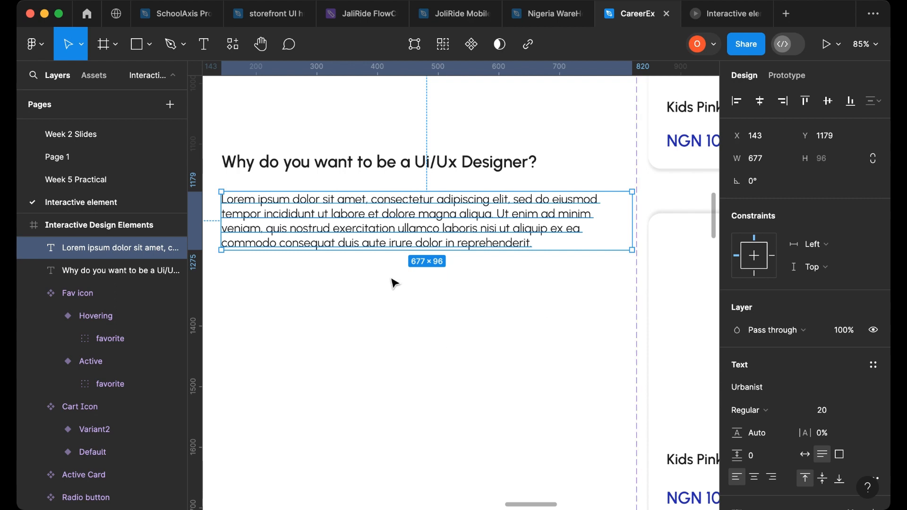
key(Escape)
- Set the paragraph's line height to 122%
click(280, 224)
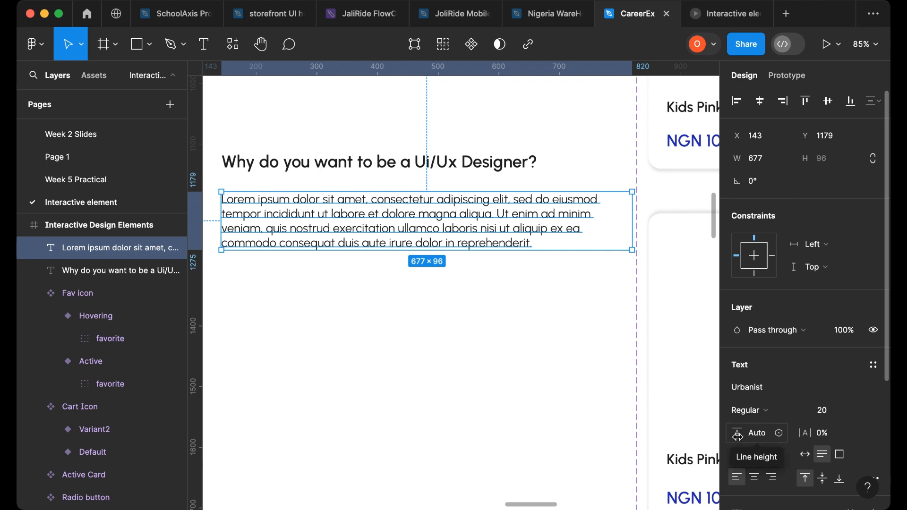
drag(738, 436, 767, 437)
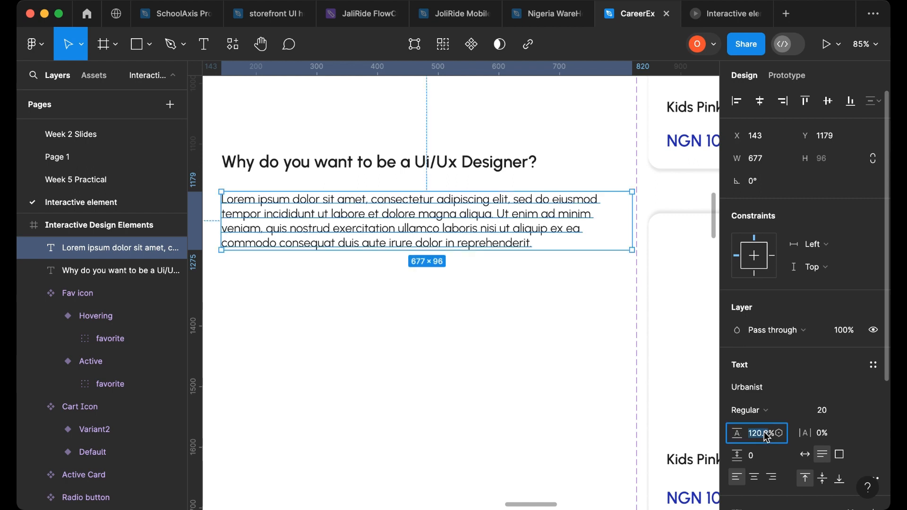
text(0)
key(Return)
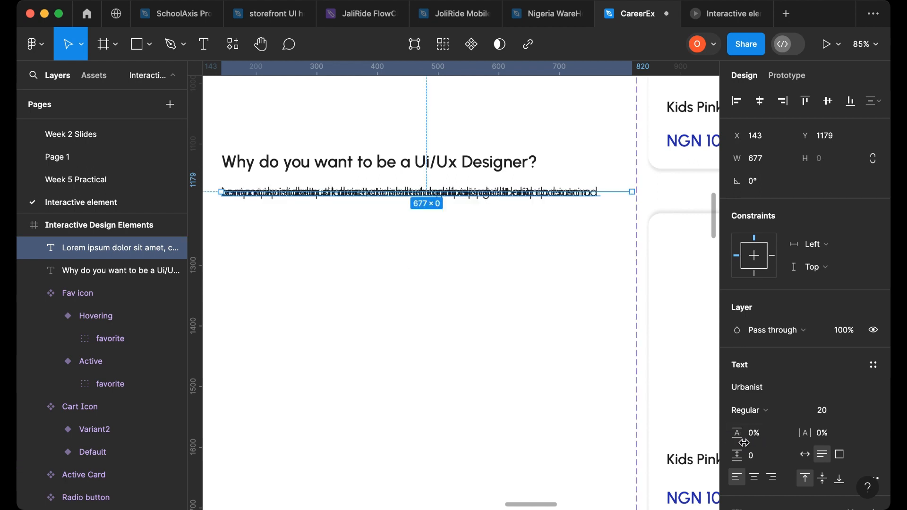
drag(736, 436, 828, 444)
drag(832, 444, 885, 439)
drag(23, 439, 37, 439)
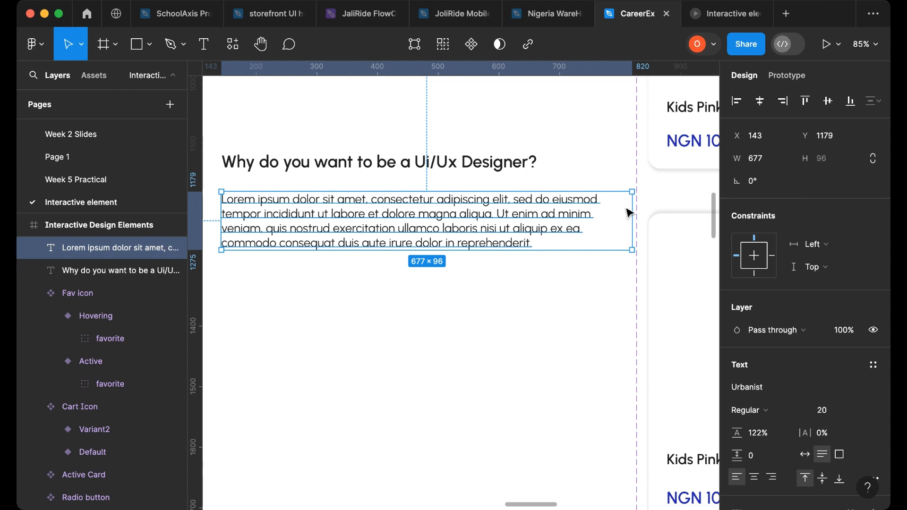
- Narrow the paragraph text box to about 632 px wide
drag(630, 204, 606, 204)
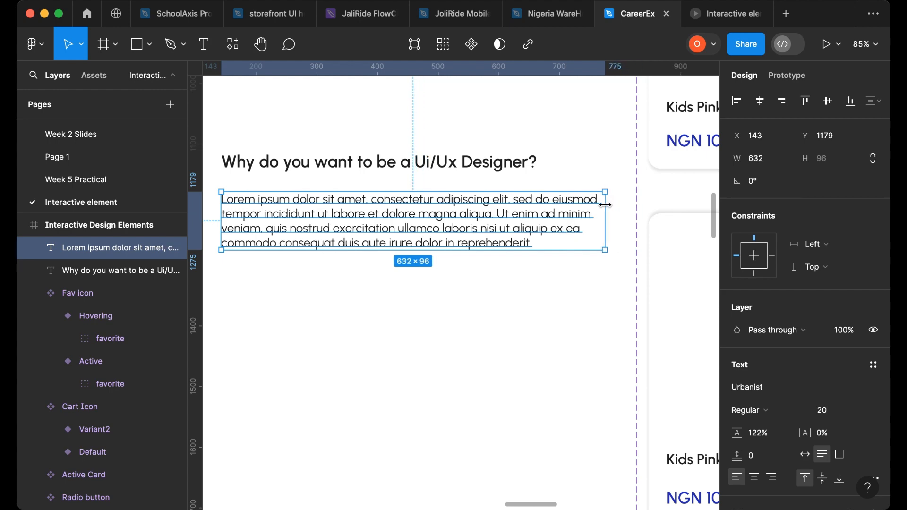
click(395, 322)
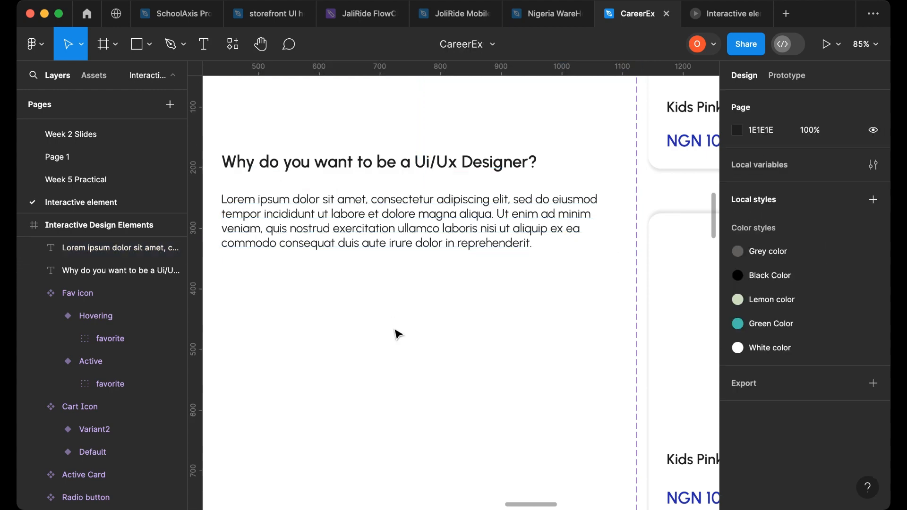
- Copy the minus icon from the accordion card's closed variant onto the canvas to the right of the card
scroll(399, 339, down, 5)
scroll(398, 339, down, 2)
scroll(356, 354, left, 10)
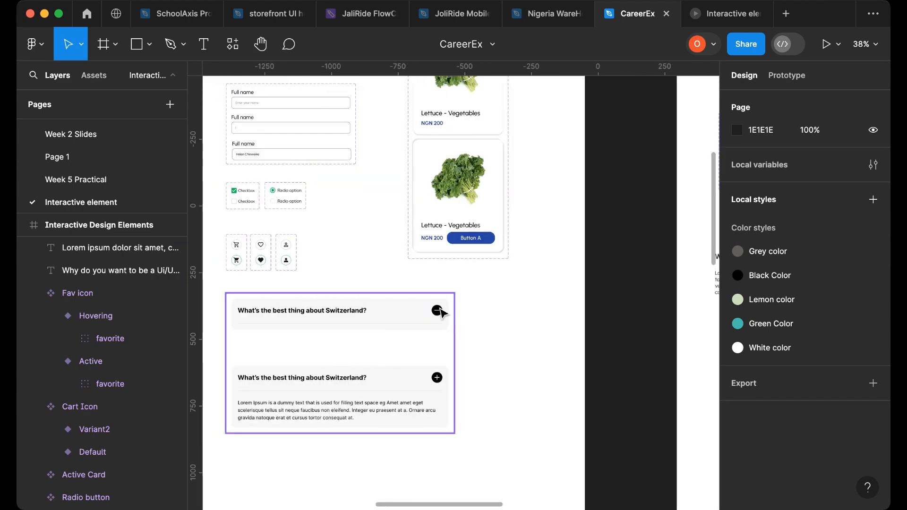
scroll(491, 310, down, 1)
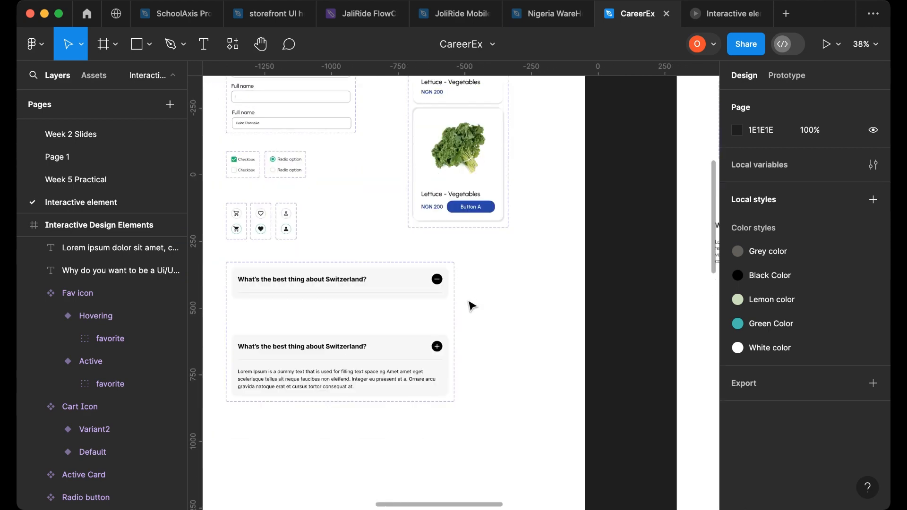
scroll(469, 304, up, 3)
click(424, 270)
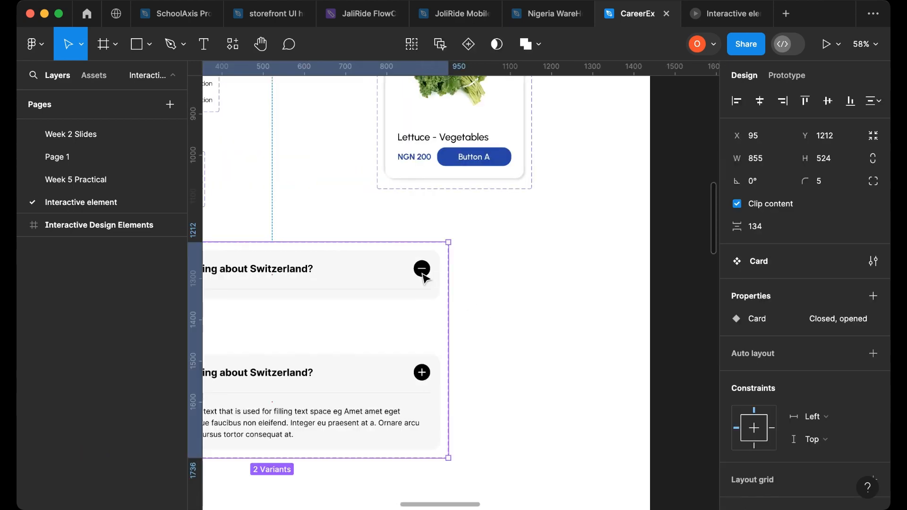
double_click(424, 274)
double_click(422, 273)
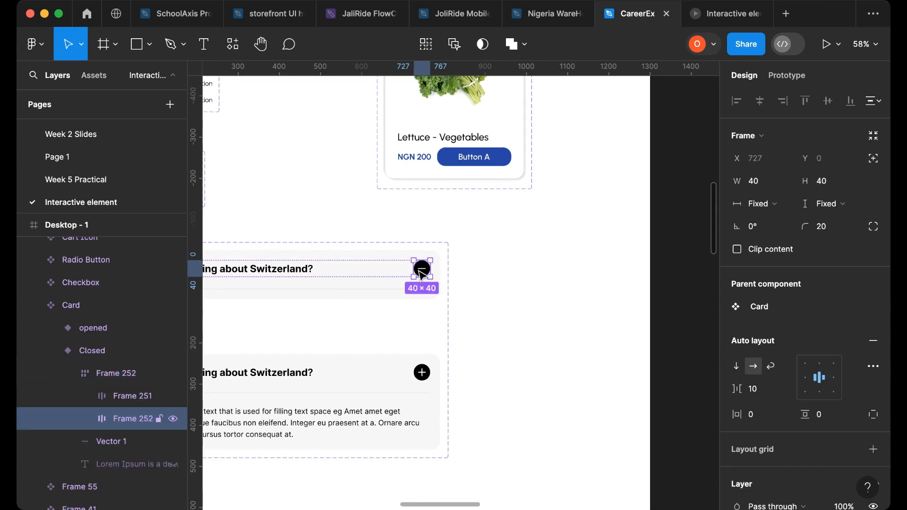
drag(422, 269, 553, 252)
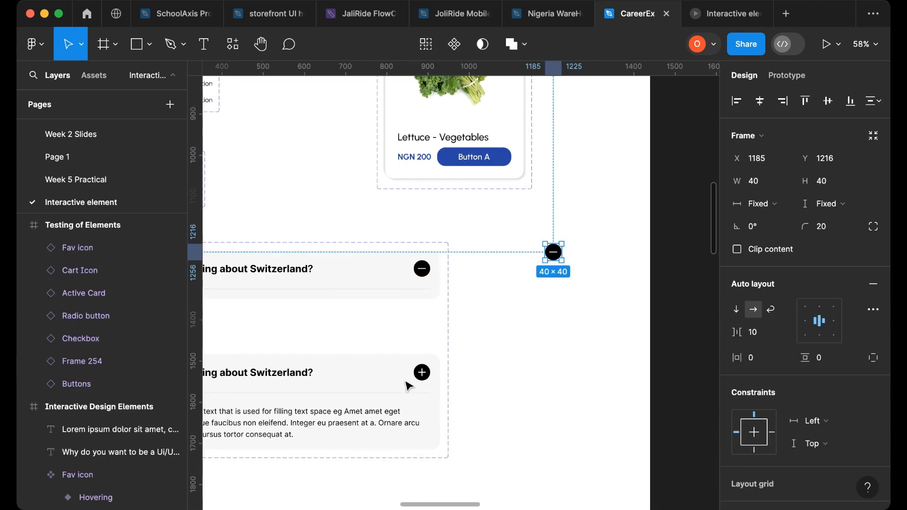
- Copy the plus icon from the accordion card's opened variant onto the canvas just below the copied minus icon
click(423, 378)
double_click(424, 378)
double_click(423, 378)
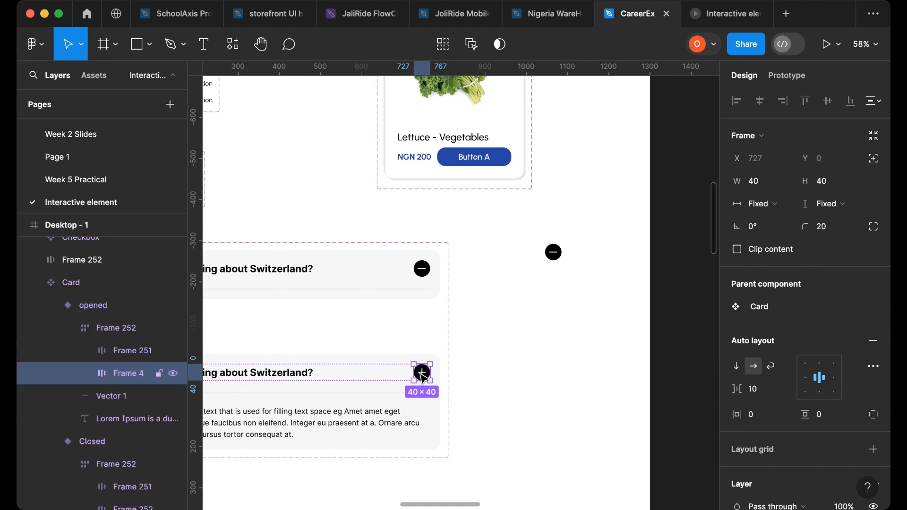
drag(423, 378, 560, 297)
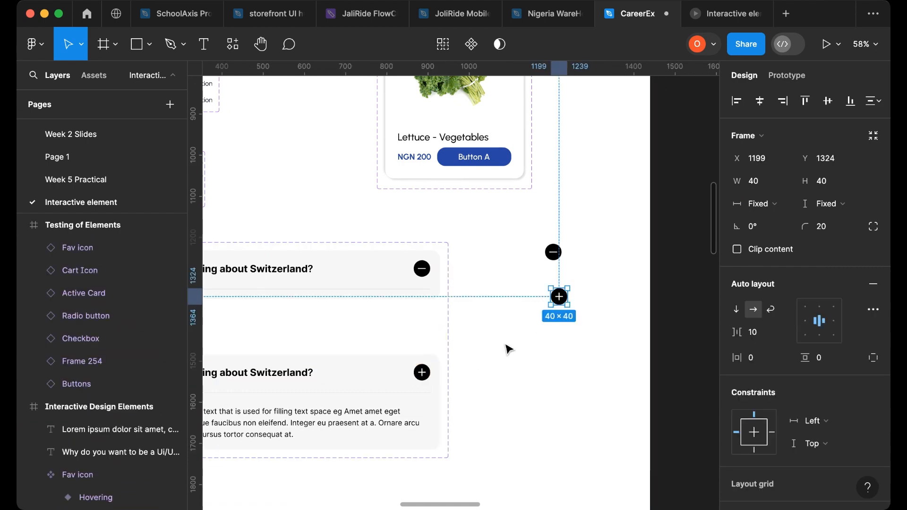
- Move the minus icon into the Interactive Design Elements frame, placing it at the end of the question heading
scroll(507, 348, down, 3)
scroll(482, 340, right, 5)
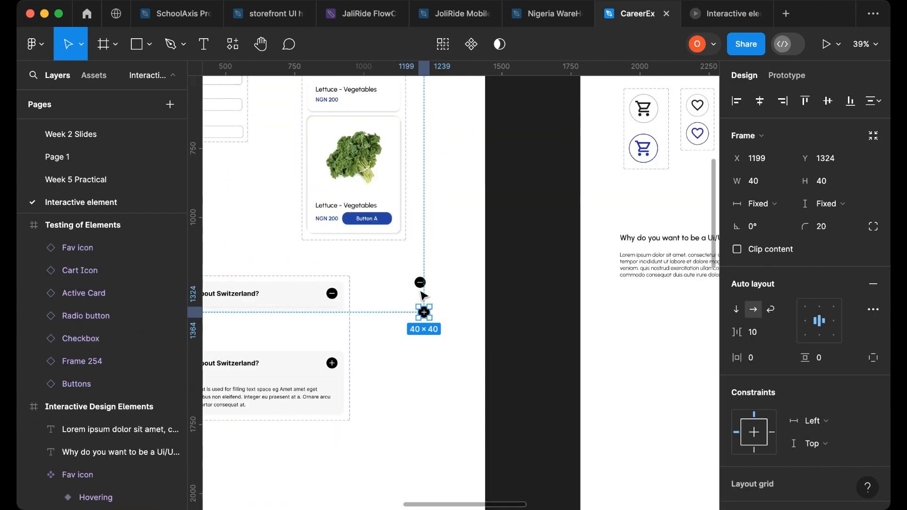
drag(424, 289, 586, 235)
scroll(562, 283, right, 5)
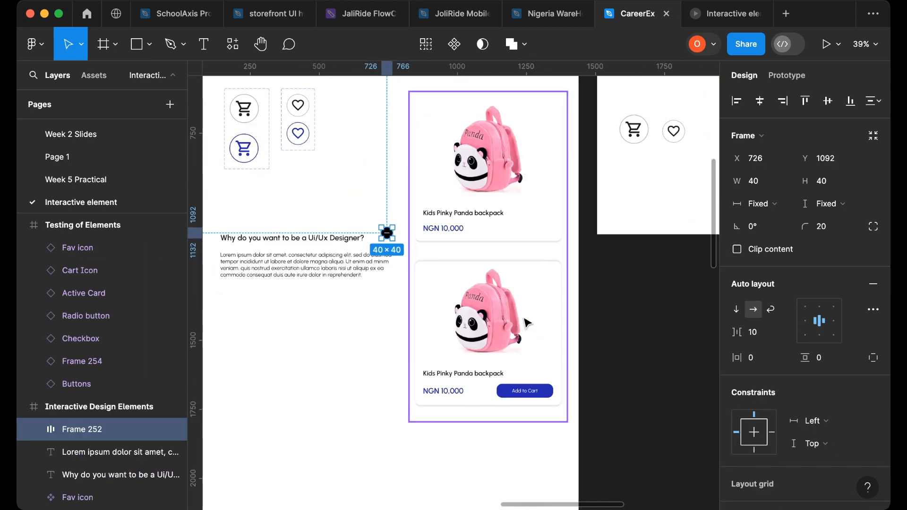
- Select the question heading, minus icon and paragraph together and tighten the vertical spacing between them
click(534, 365)
scroll(534, 364, up, 5)
scroll(425, 373, left, 5)
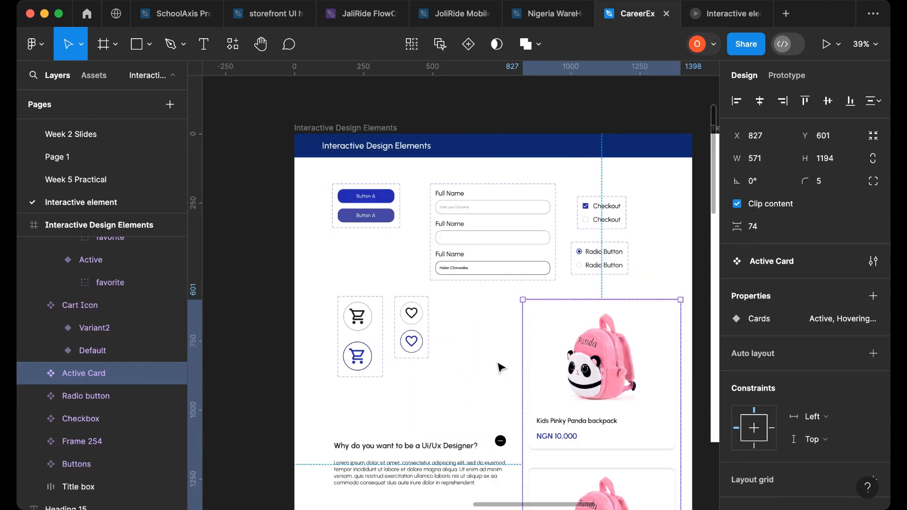
scroll(393, 381, down, 5)
drag(320, 279, 514, 362)
key(ctrl+alt+g)
key(shift+a)
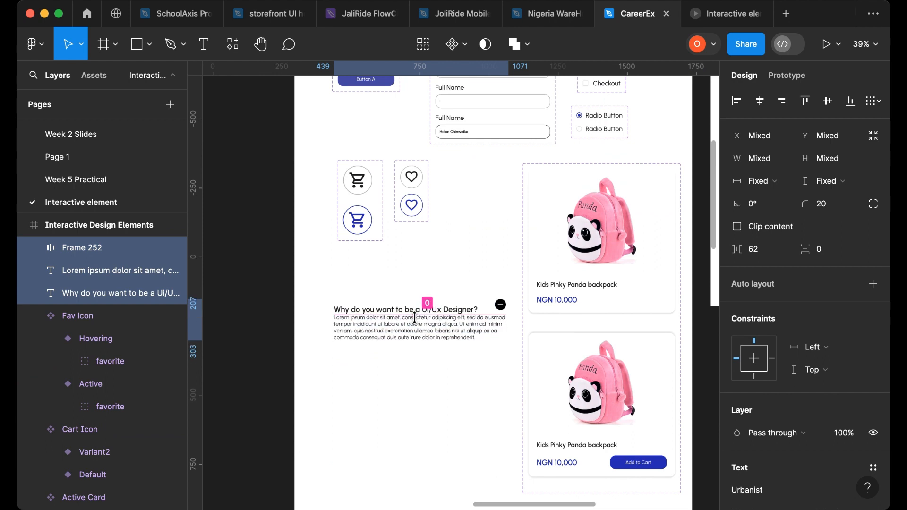
drag(414, 318, 406, 296)
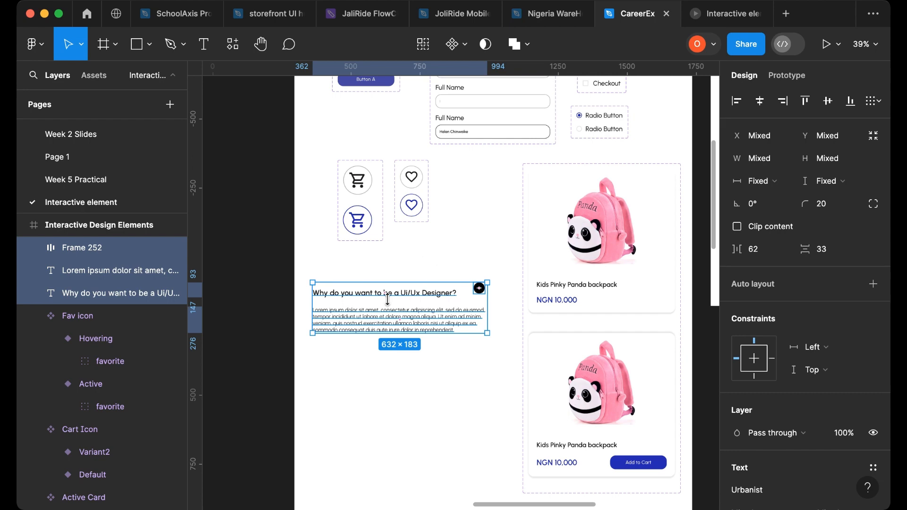
- Delete the accordion card instance sitting below the lettuce product card
scroll(233, 376, left, 10)
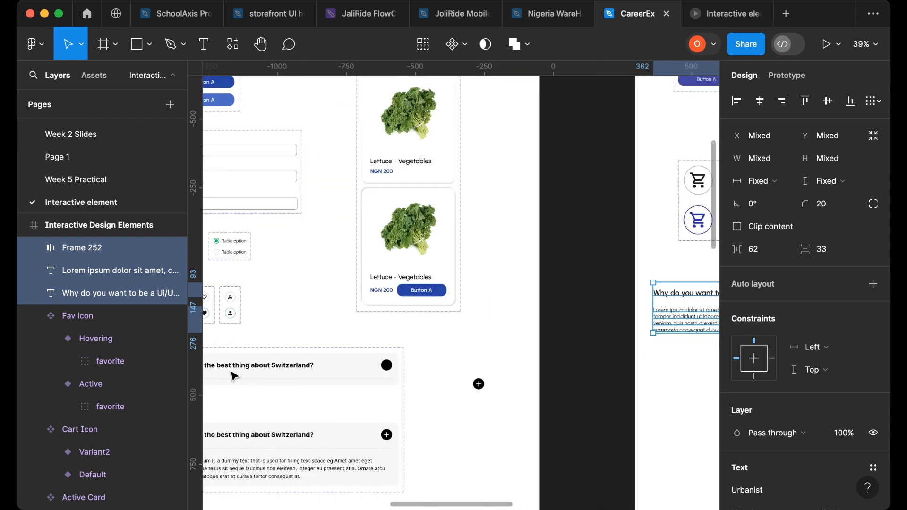
scroll(233, 376, left, 10)
click(464, 409)
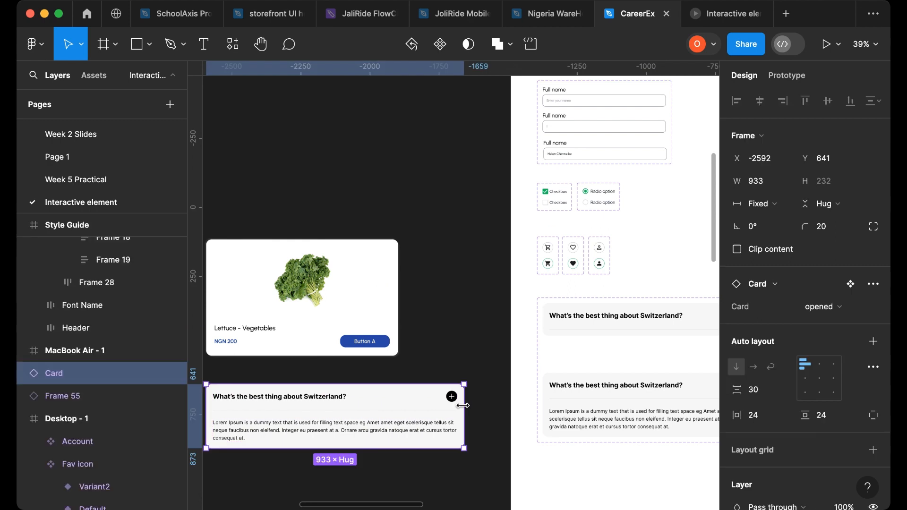
drag(465, 408, 435, 433)
scroll(411, 427, down, 2)
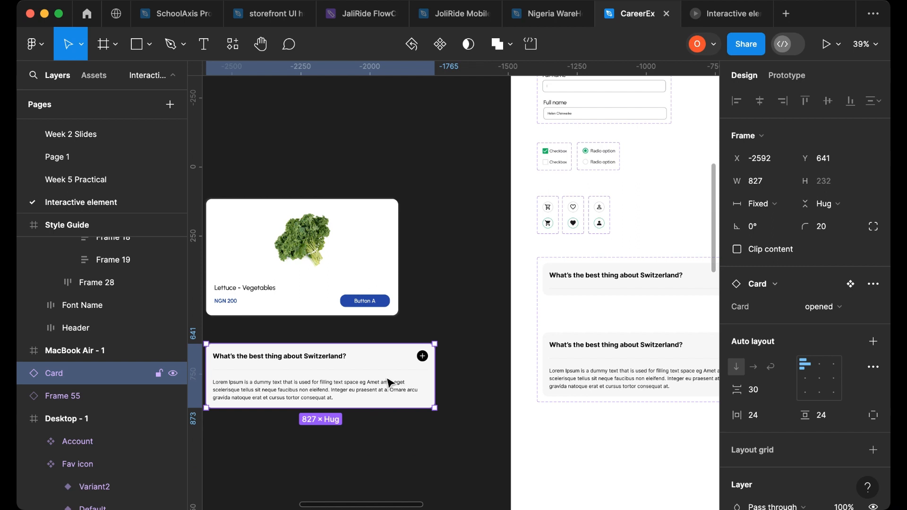
key(Delete)
- Place an instance of the accordion card's Closed variant below the lettuce card and narrow it to about 626 px
click(637, 282)
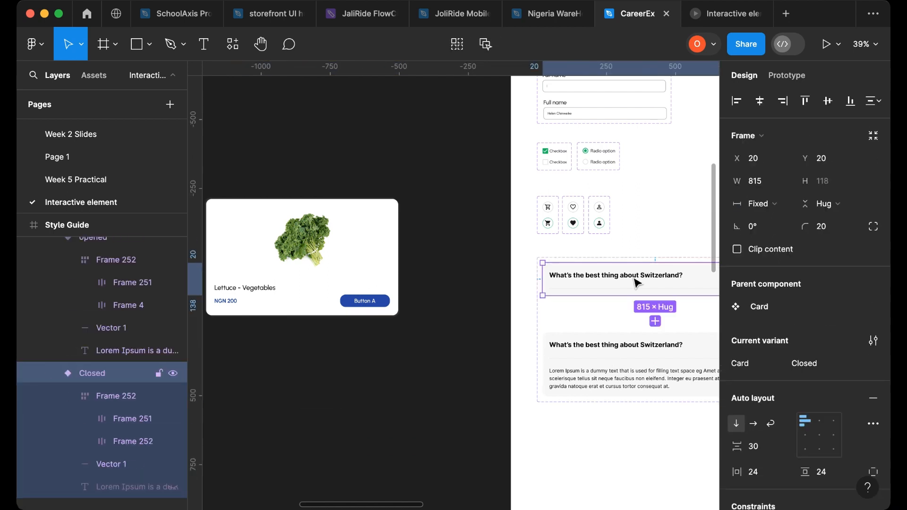
drag(637, 282, 326, 363)
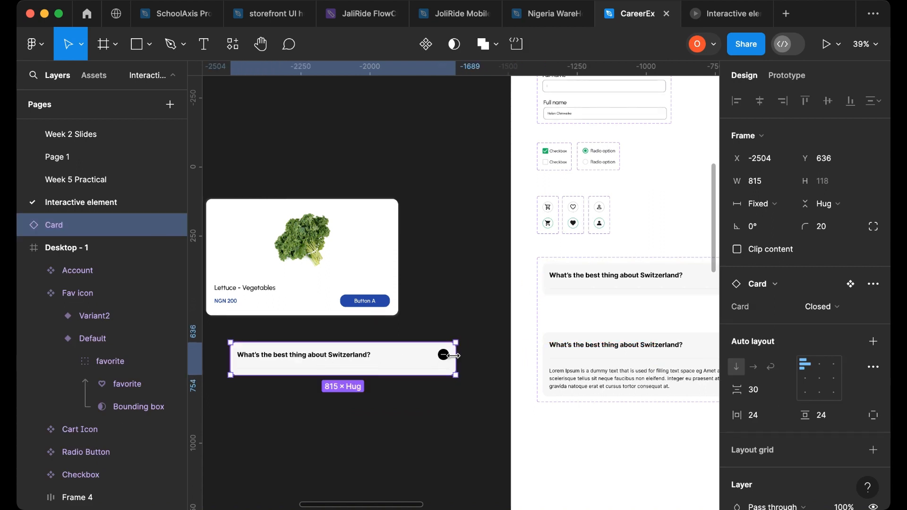
drag(455, 356, 407, 364)
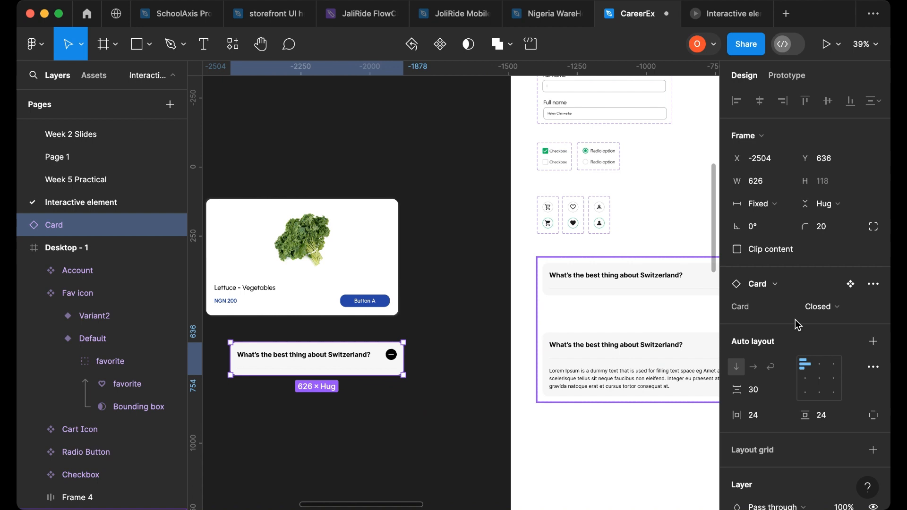
- Switch that accordion instance to the opened variant and widen it to about 665 px
click(823, 307)
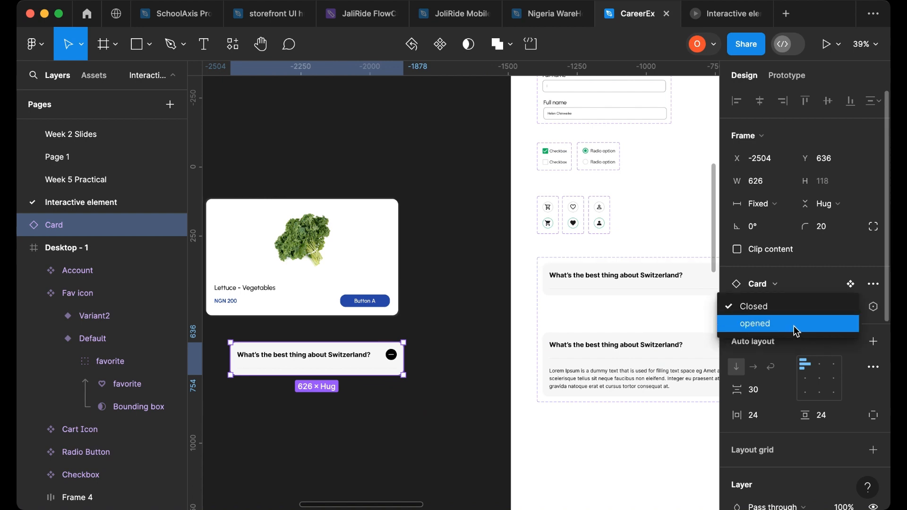
click(794, 325)
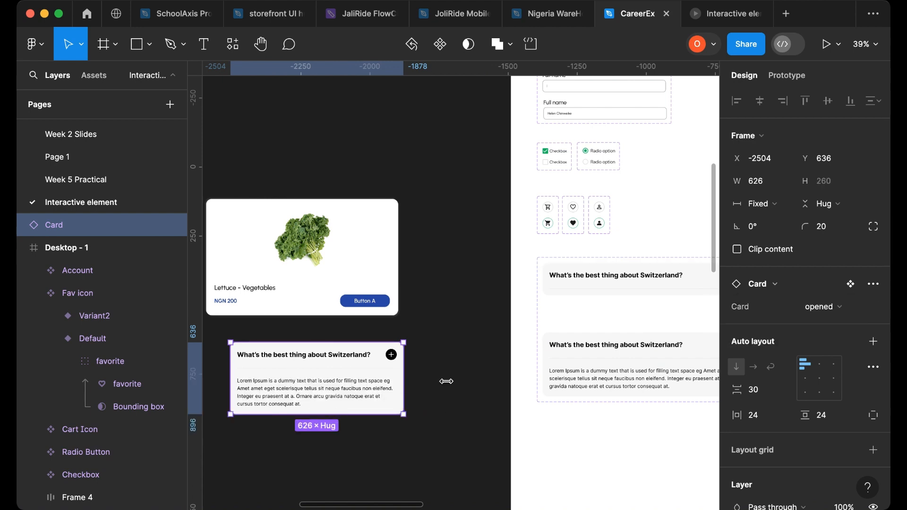
drag(446, 381, 415, 390)
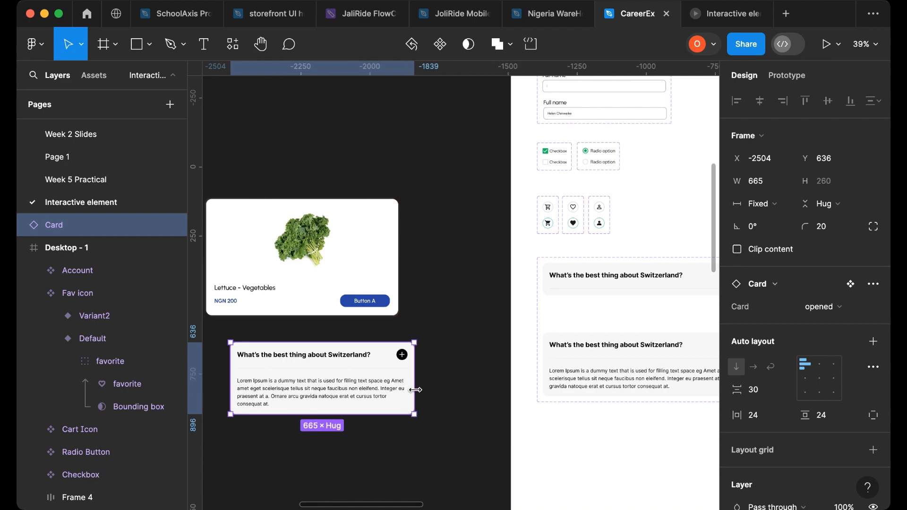
- Move the plus icon into the Interactive Design Elements frame, just above the question heading
scroll(416, 389, down, 4)
scroll(491, 375, right, 9)
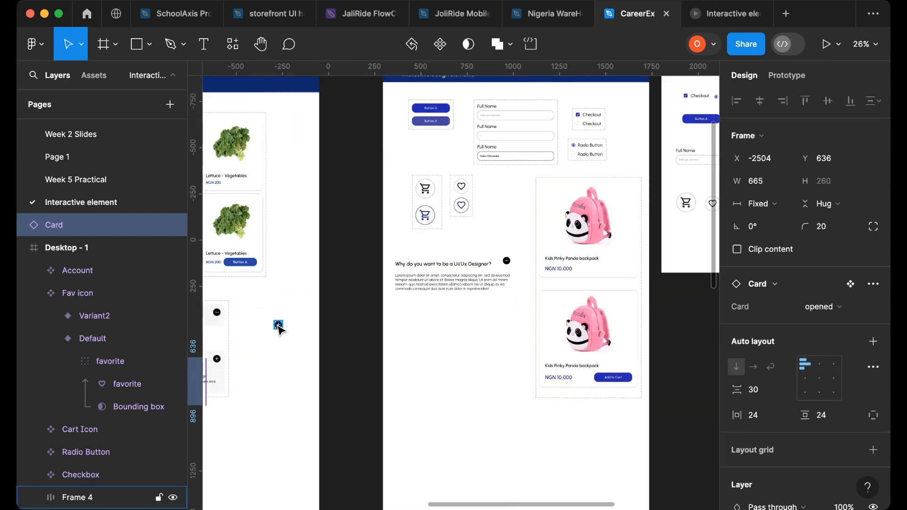
drag(278, 327, 467, 254)
key(super+z)
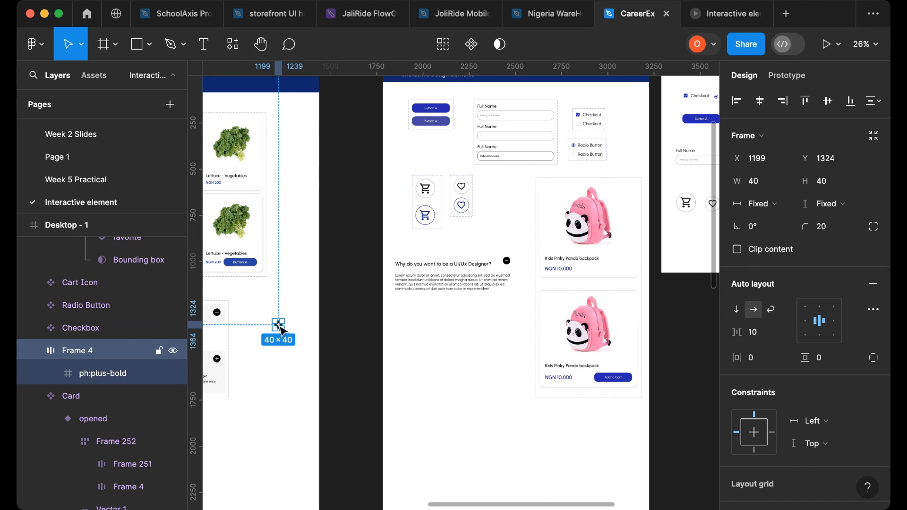
drag(279, 326, 493, 237)
- Move the paragraph further down beneath the question heading
scroll(453, 284, up, 10)
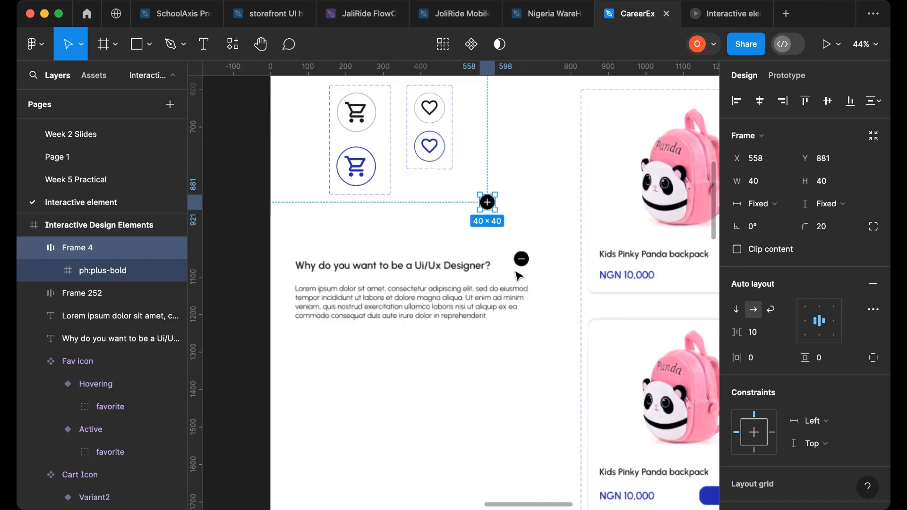
click(396, 346)
scroll(396, 346, down, 5)
drag(399, 329, 399, 378)
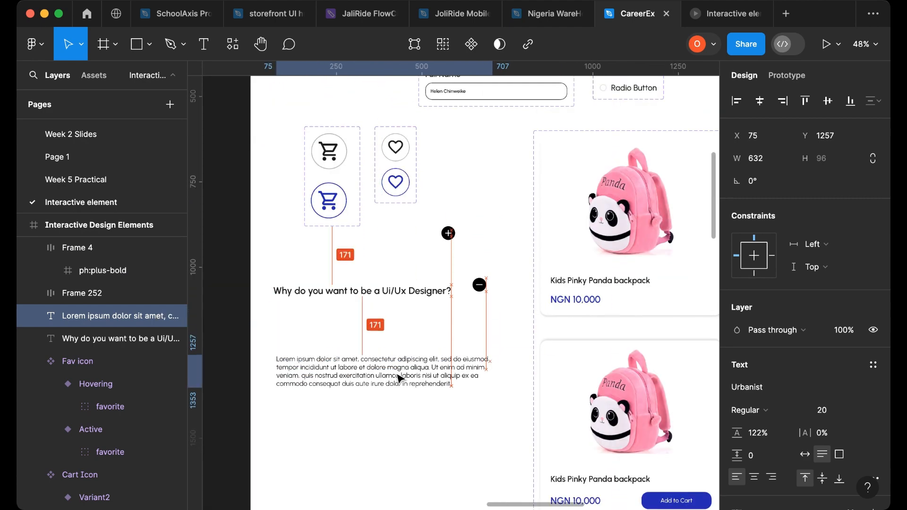
- Wrap the question heading and the minus icon together in a horizontal auto layout frame
scroll(383, 319, up, 4)
click(421, 290)
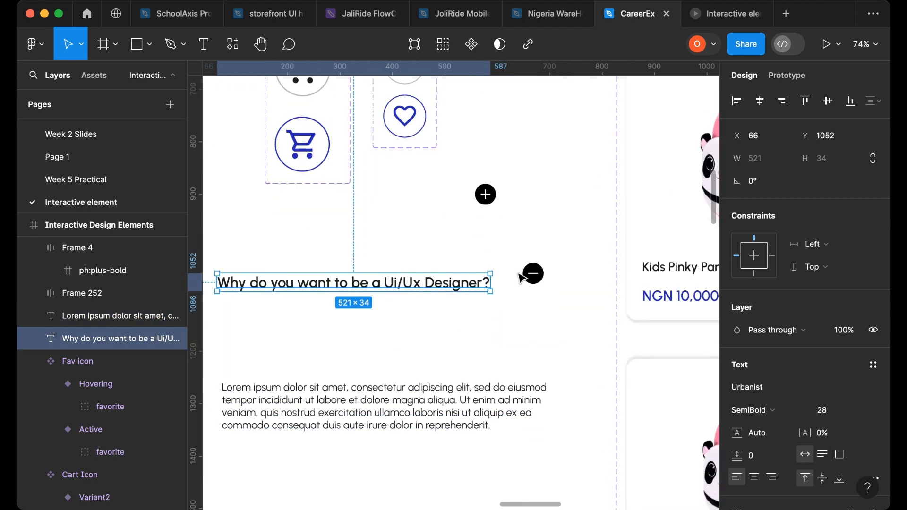
shift+click(532, 275)
key(shift+a)
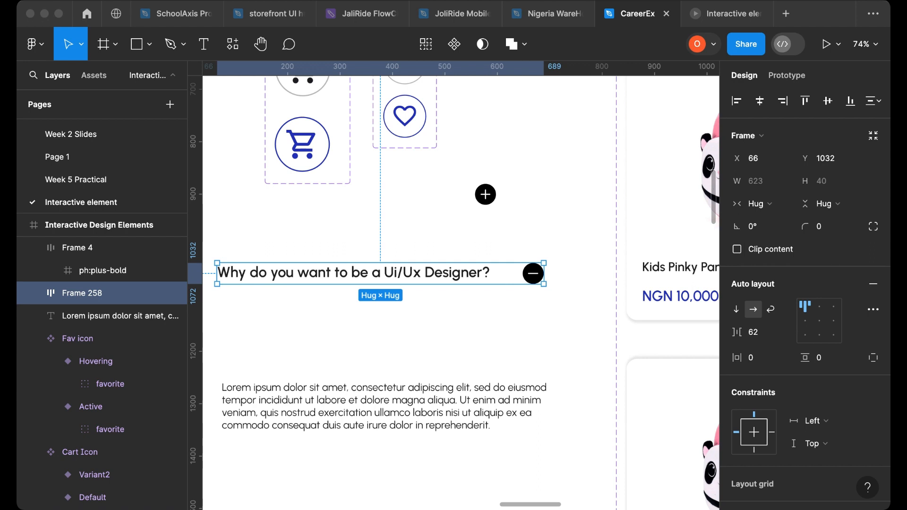
click(688, 276)
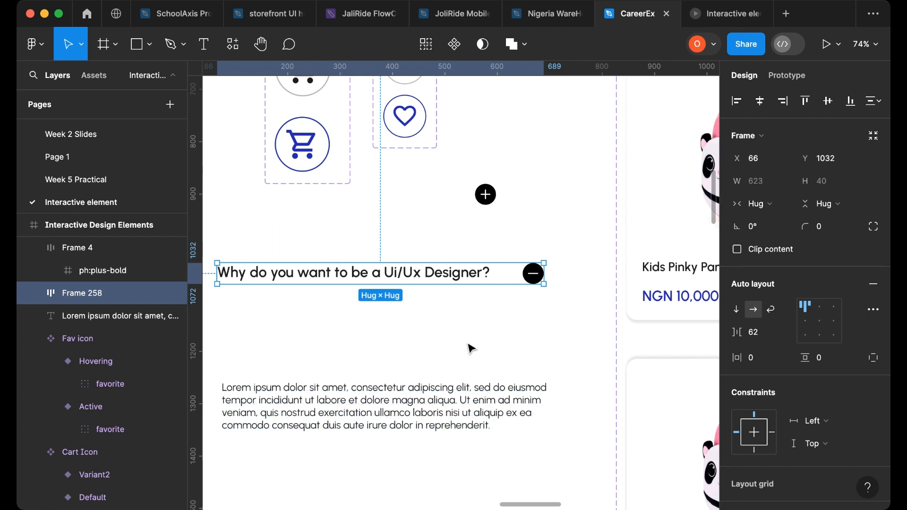
- Set the question text to fill its frame's width and switch the question frame's auto layout to wrap
click(450, 275)
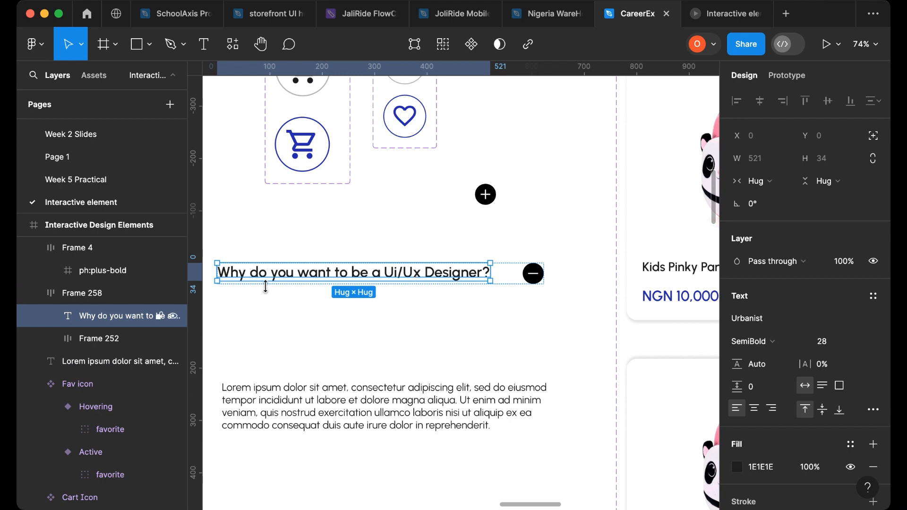
click(786, 183)
click(786, 198)
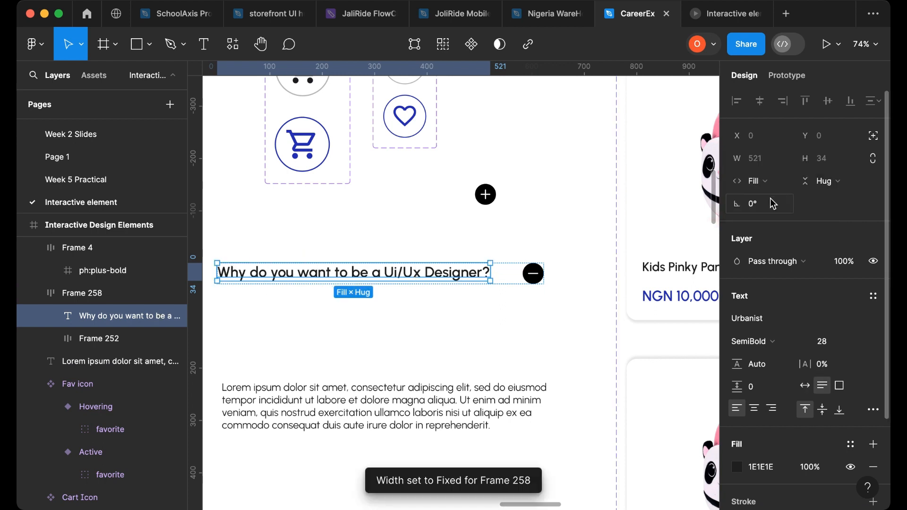
click(537, 293)
click(515, 286)
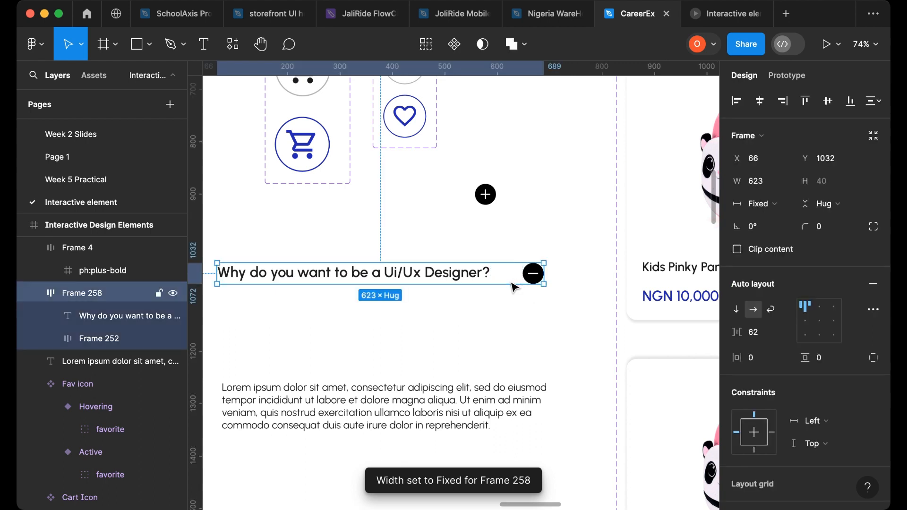
click(773, 310)
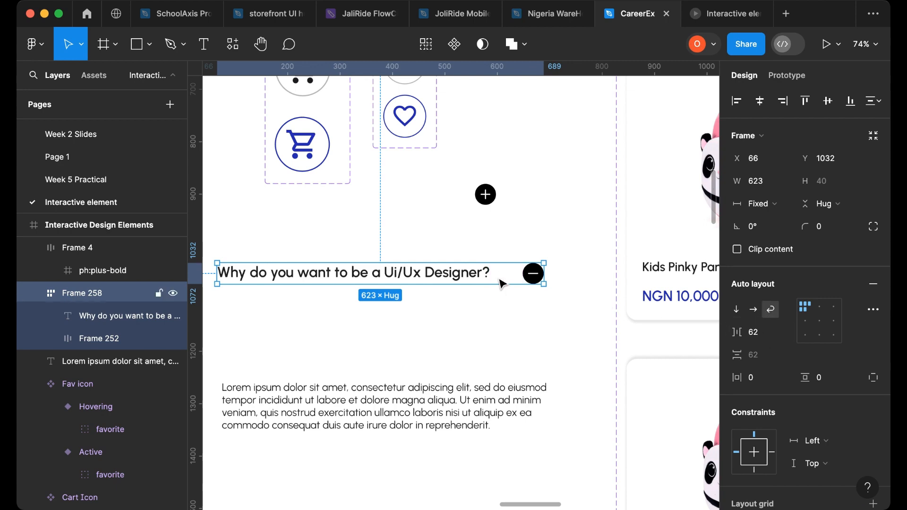
- Move the Lorem ipsum paragraph slightly down on the canvas
scroll(501, 283, down, 5)
click(422, 356)
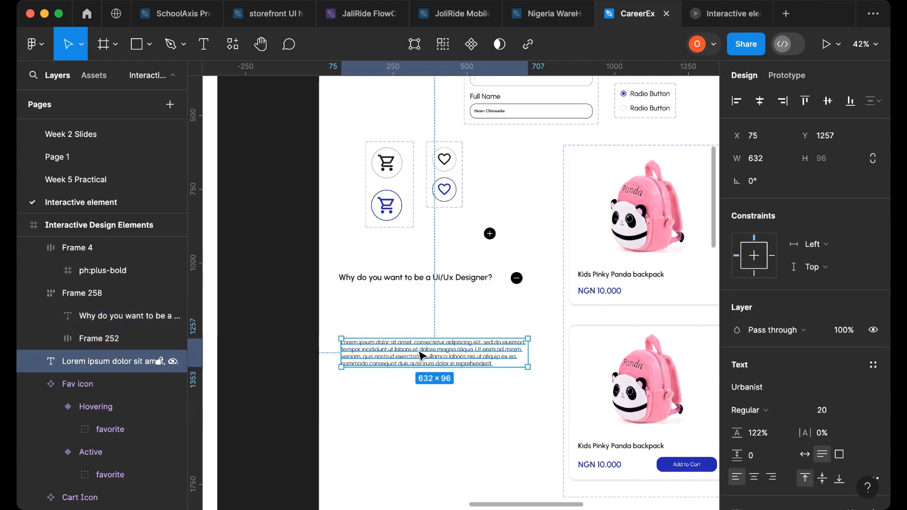
drag(422, 356, 425, 376)
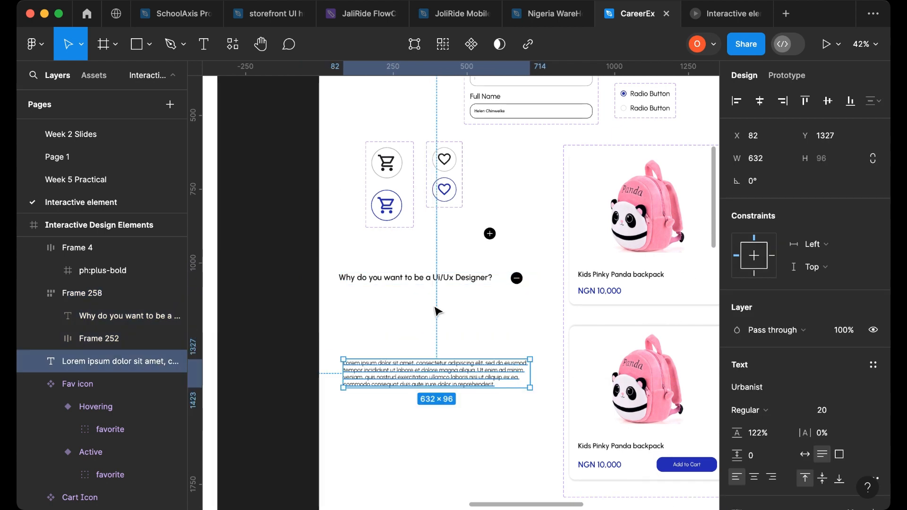
- Widen the question frame to about 648 px and set its horizontal and vertical padding to 10
click(494, 283)
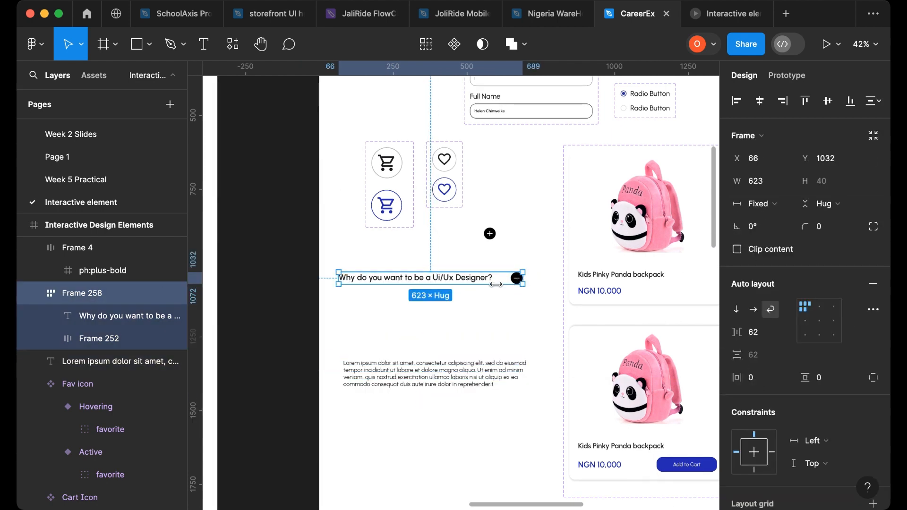
drag(496, 284, 534, 297)
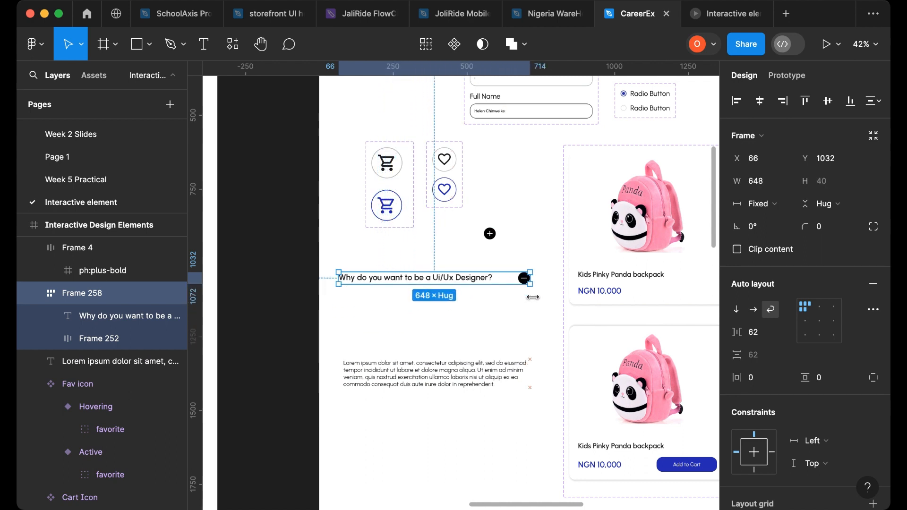
click(761, 378)
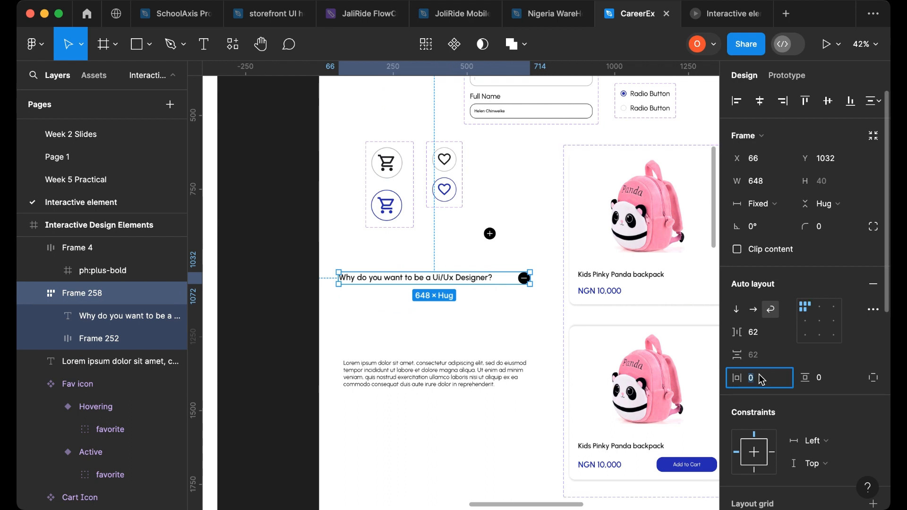
text(10)
click(832, 385)
text(10)
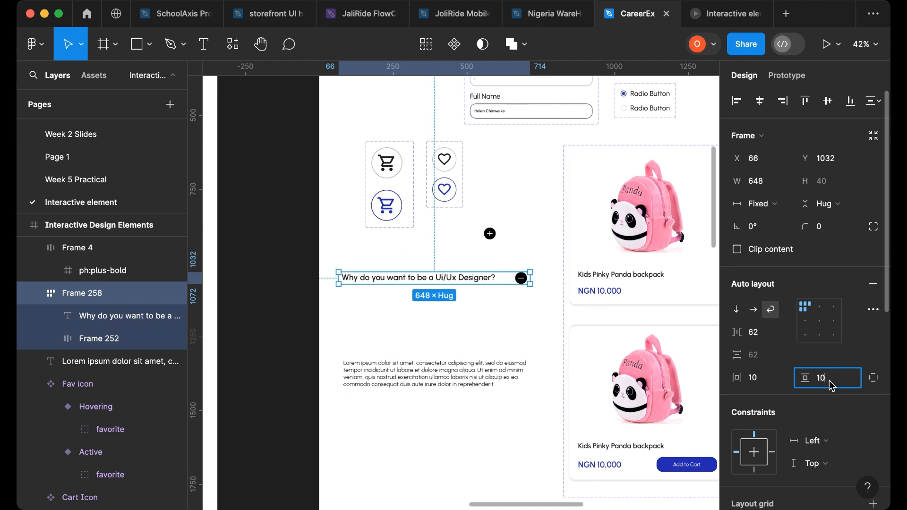
key(Return)
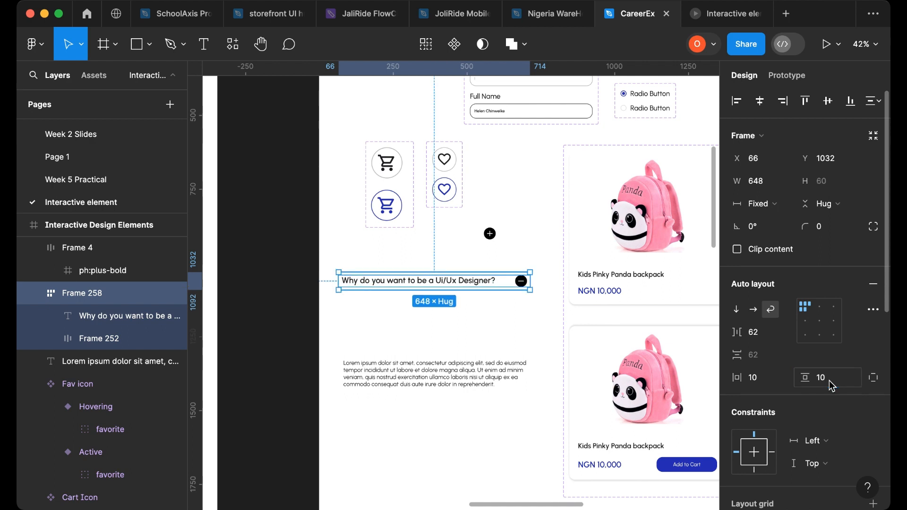
- Widen the question frame further to about 669 px
click(809, 325)
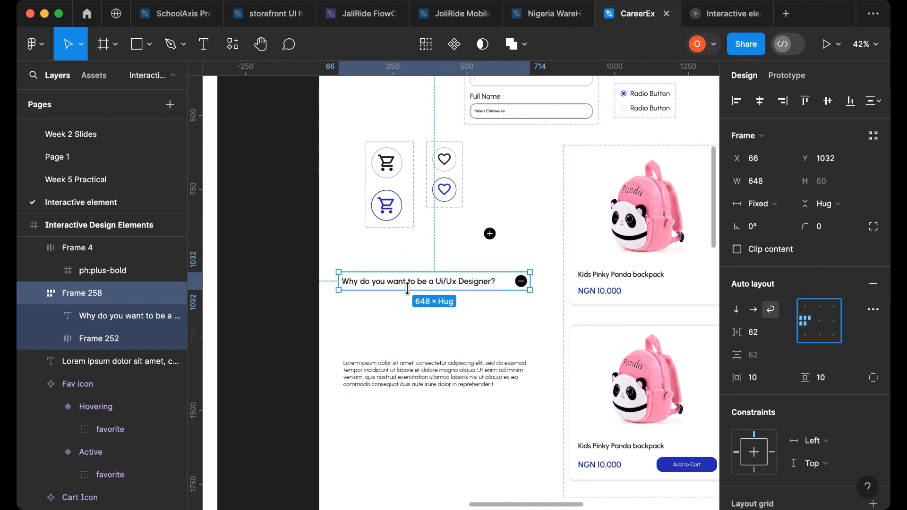
mouse_move(530, 279)
mouse_down()
mouse_move(435, 290)
mouse_move(537, 290)
mouse_up()
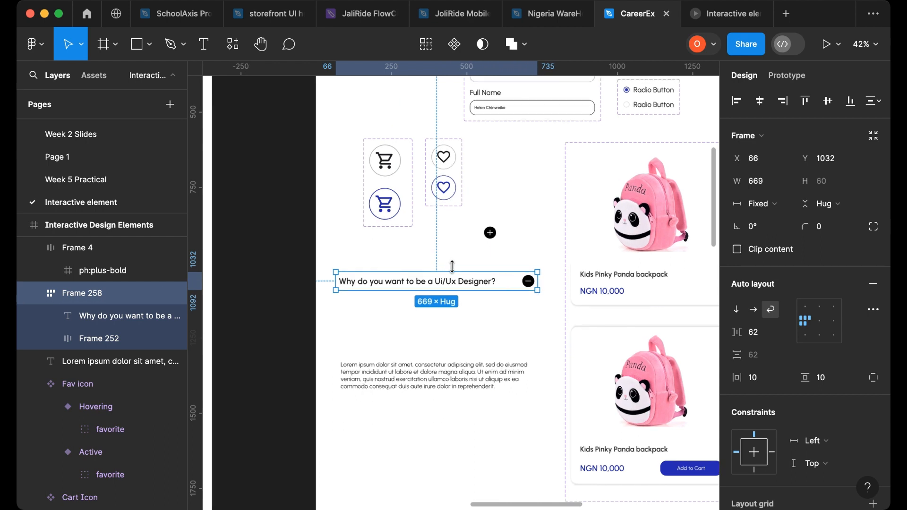
scroll(484, 286, up, 3)
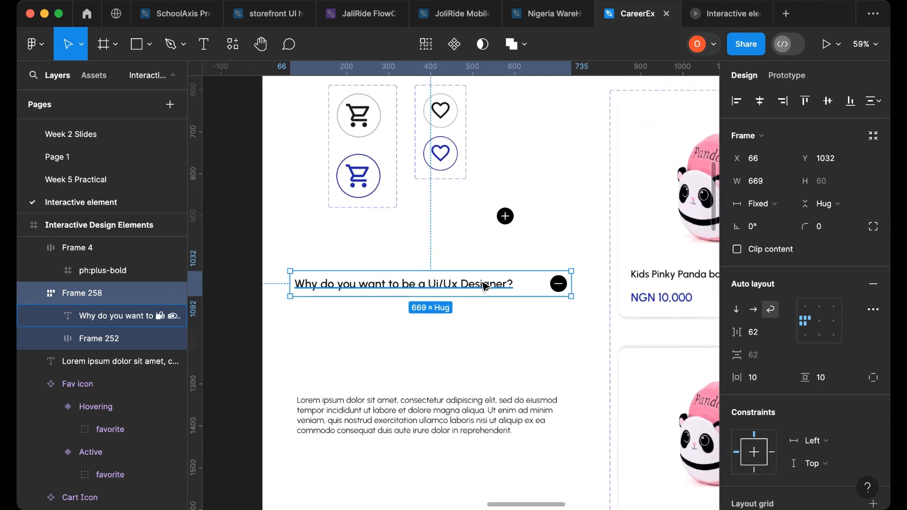
- Undo the last six changes to the question frame and paragraph
key(super+z)
key(super+z)
key(super+z)
key(super+z)
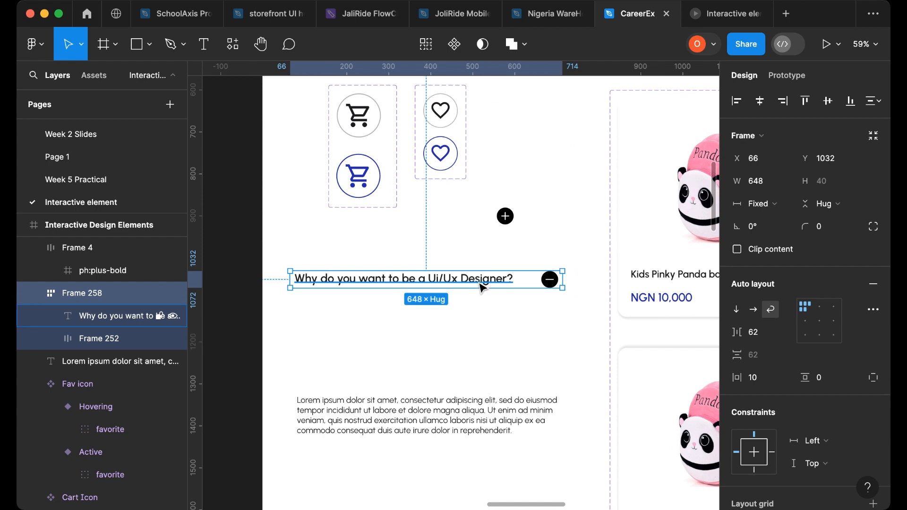
key(super+z)
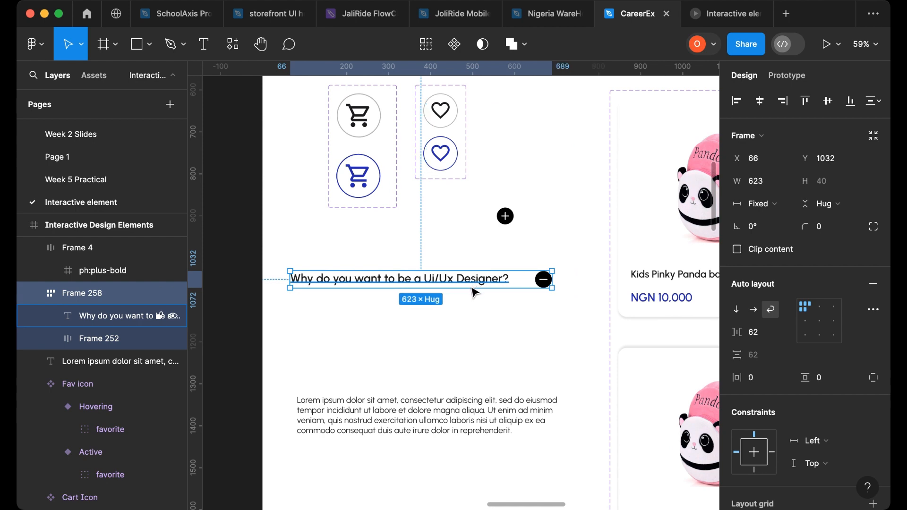
key(super+z)
key(super+z)
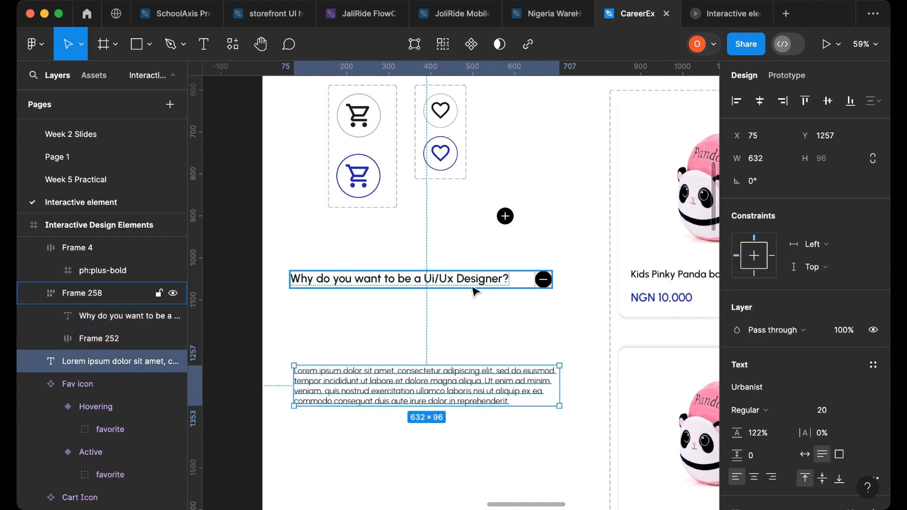
- Remove the question frame's auto layout, then wrap the question text and minus icon in a new auto layout frame
click(434, 287)
click(453, 286)
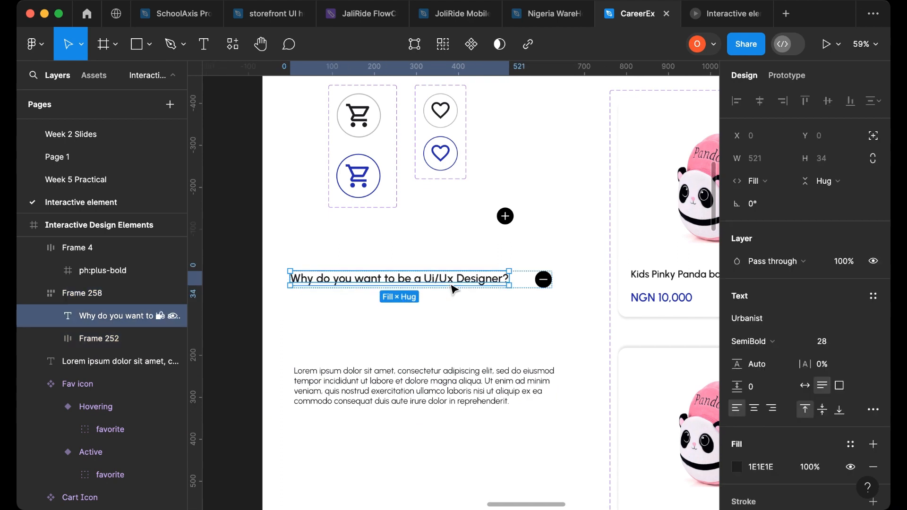
key(Escape)
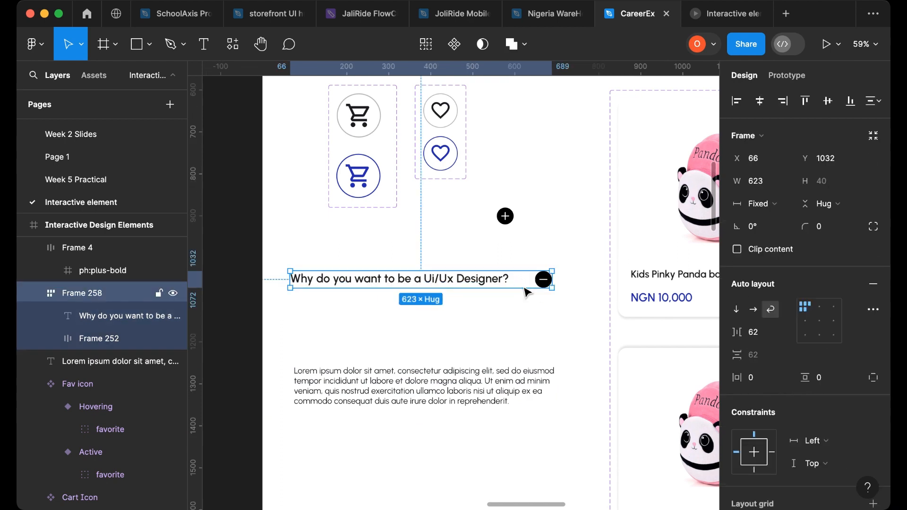
key(super+shift+g)
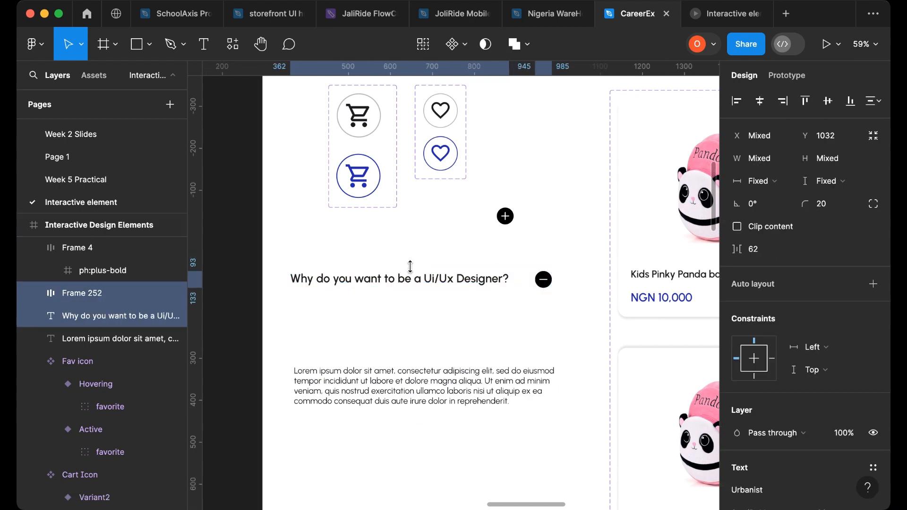
click(419, 283)
click(544, 279)
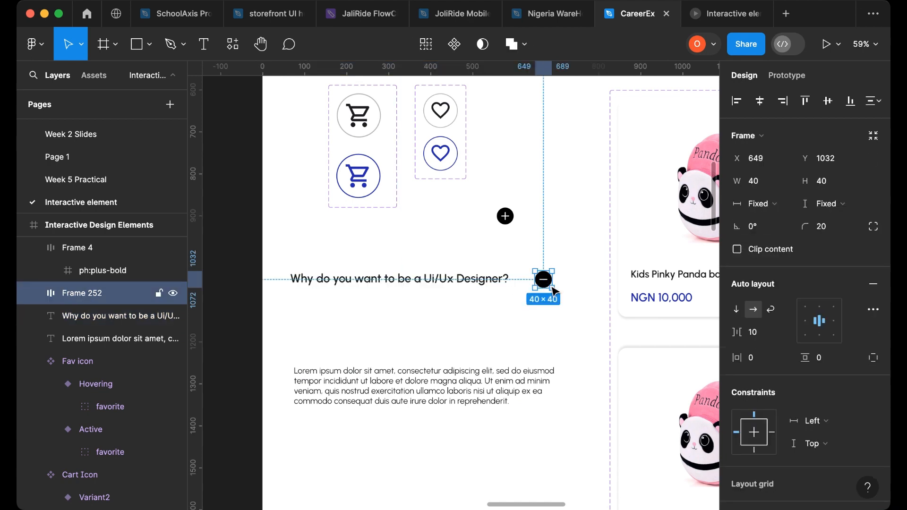
click(429, 285)
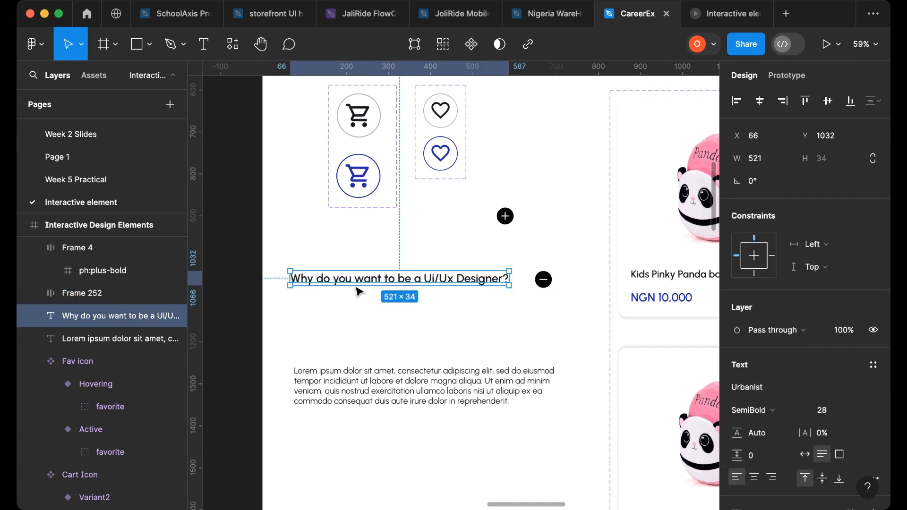
shift+click(544, 281)
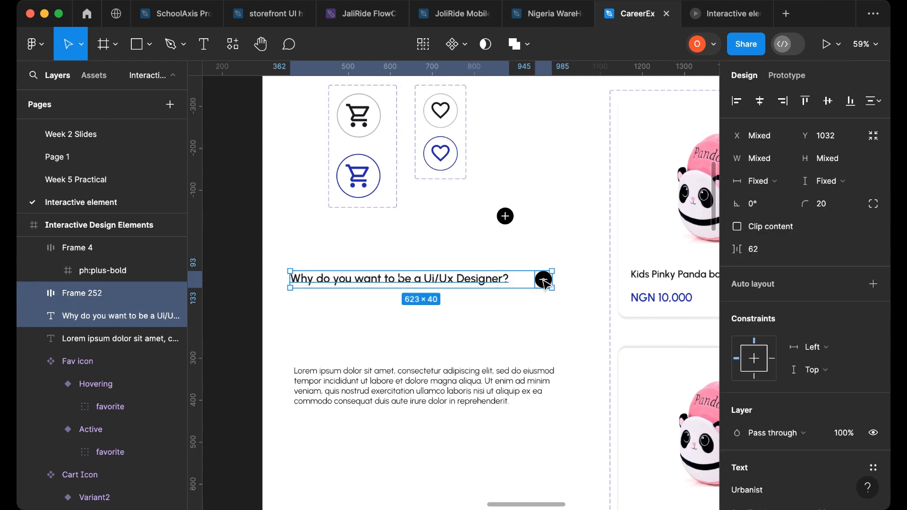
key(shift+a)
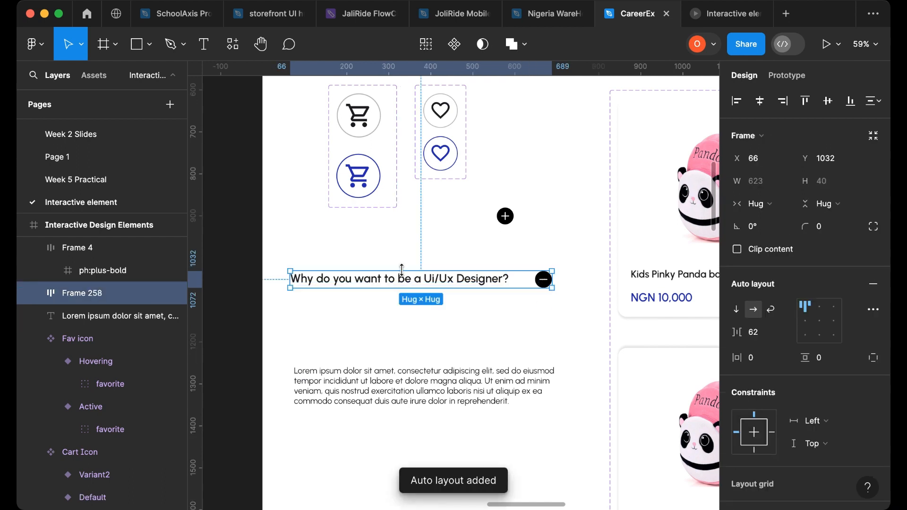
- Set the question text's width to Fill container
double_click(498, 282)
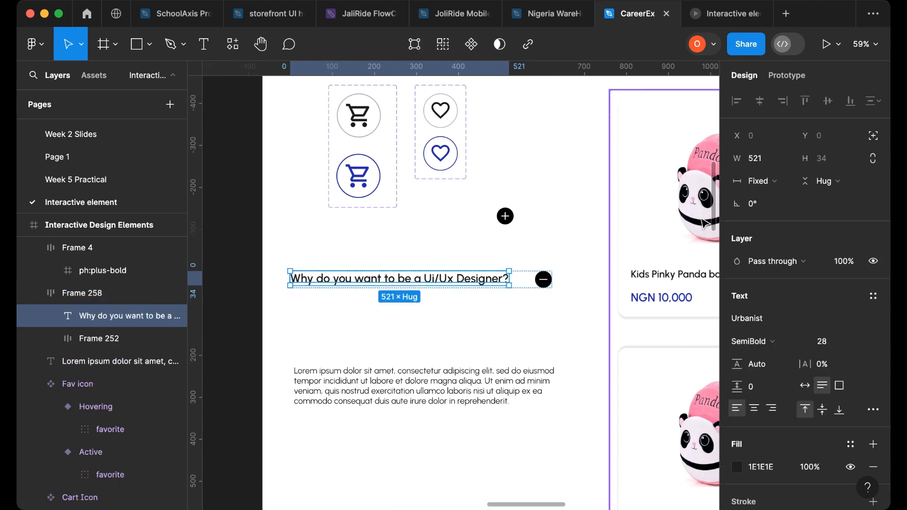
click(786, 186)
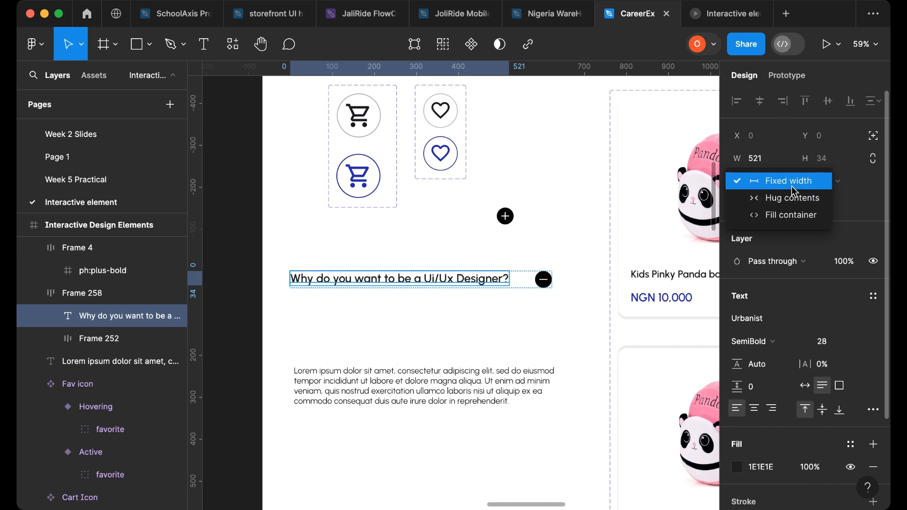
click(784, 221)
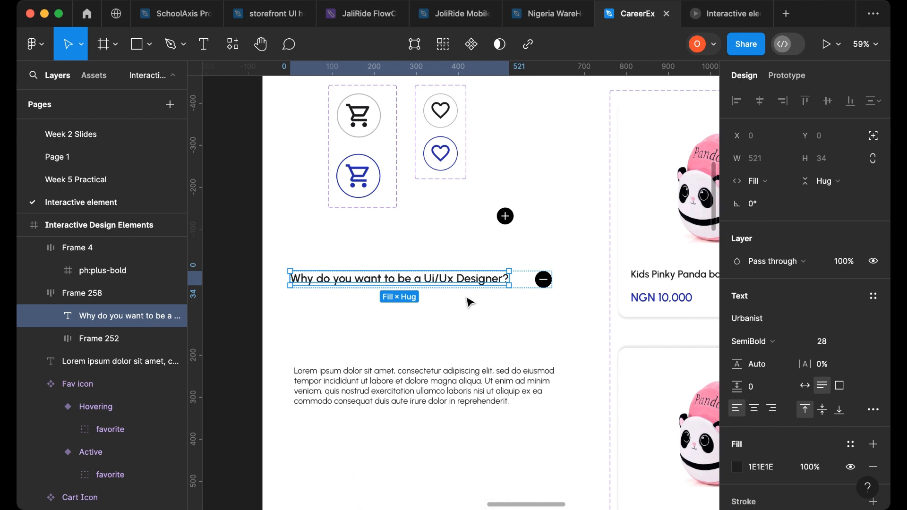
- Align the frame's contents left-centre, switch it to wrap layout and set the item spacing to Auto
click(527, 294)
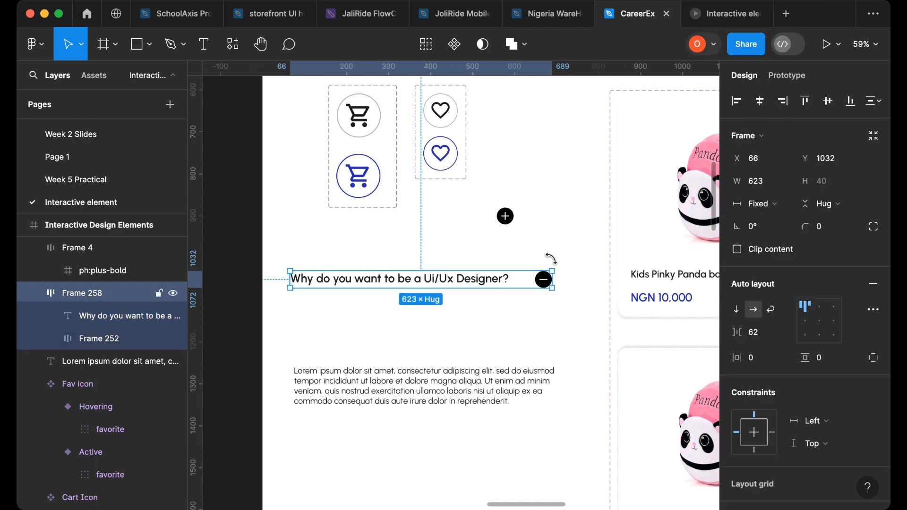
click(807, 328)
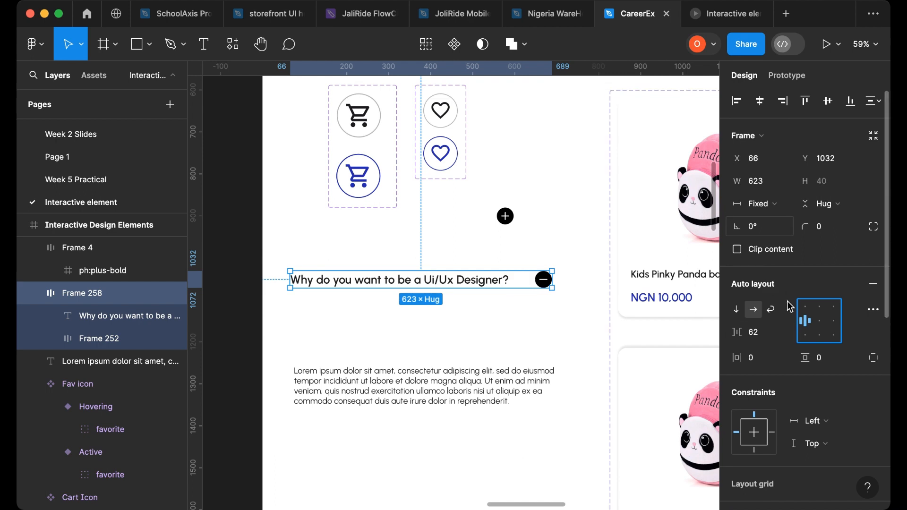
click(772, 310)
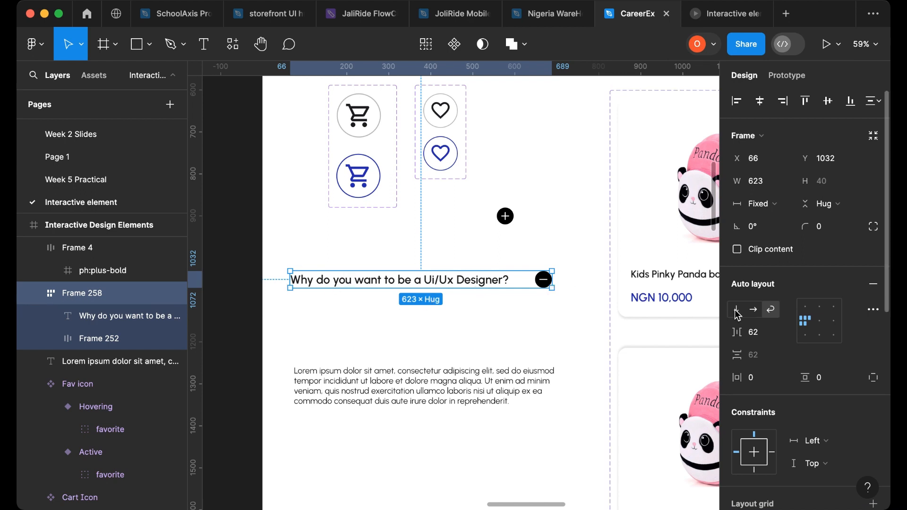
click(787, 336)
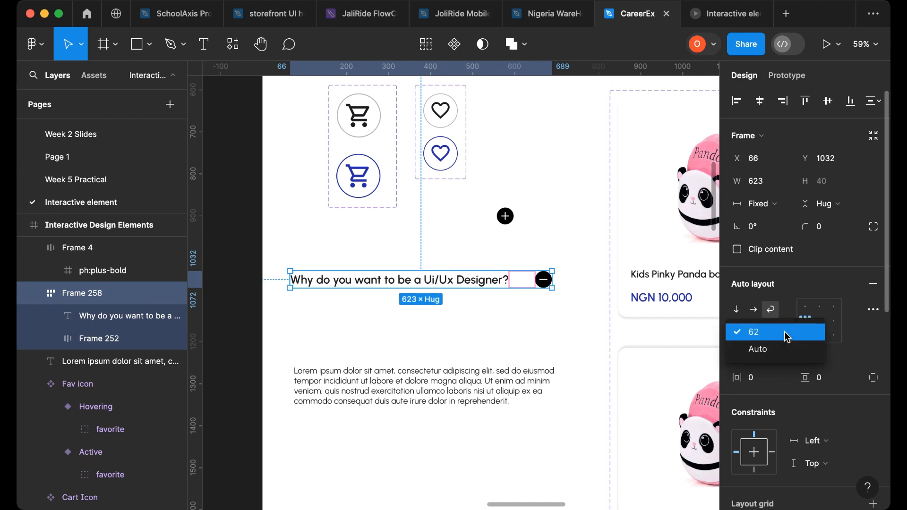
click(786, 348)
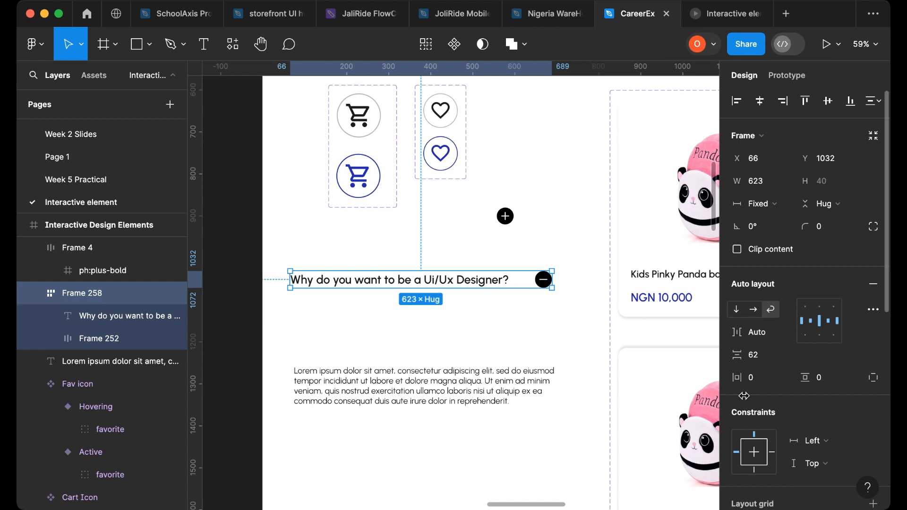
- Set the question frame's horizontal and vertical padding to 20
click(765, 383)
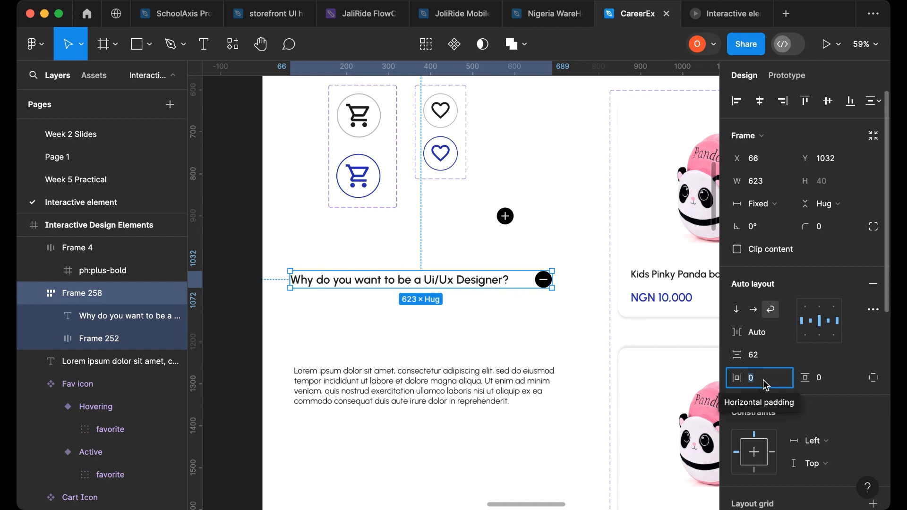
text(20)
click(835, 385)
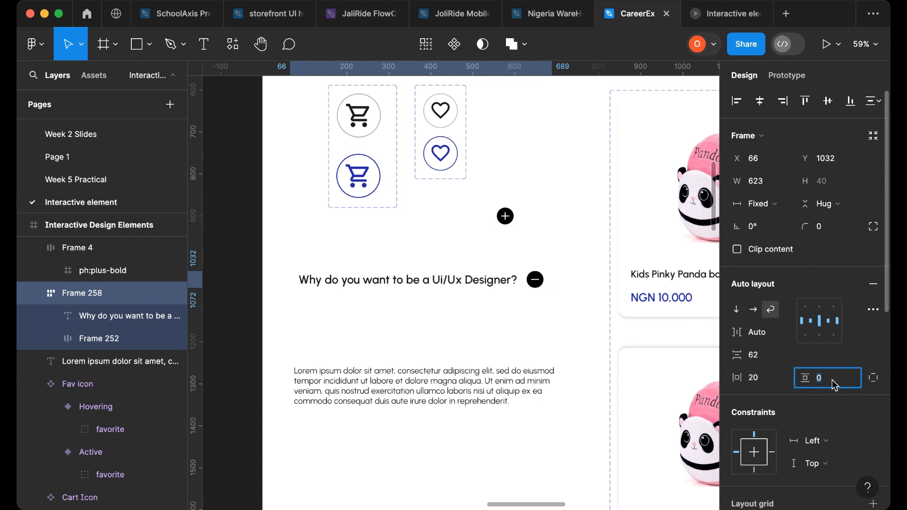
text(20)
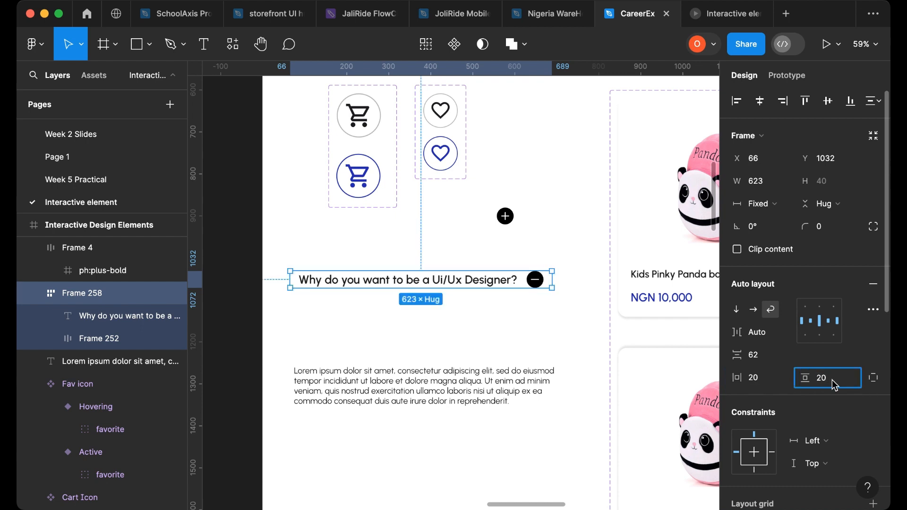
- Set the question frame's horizontal and vertical padding to 15
key(Return)
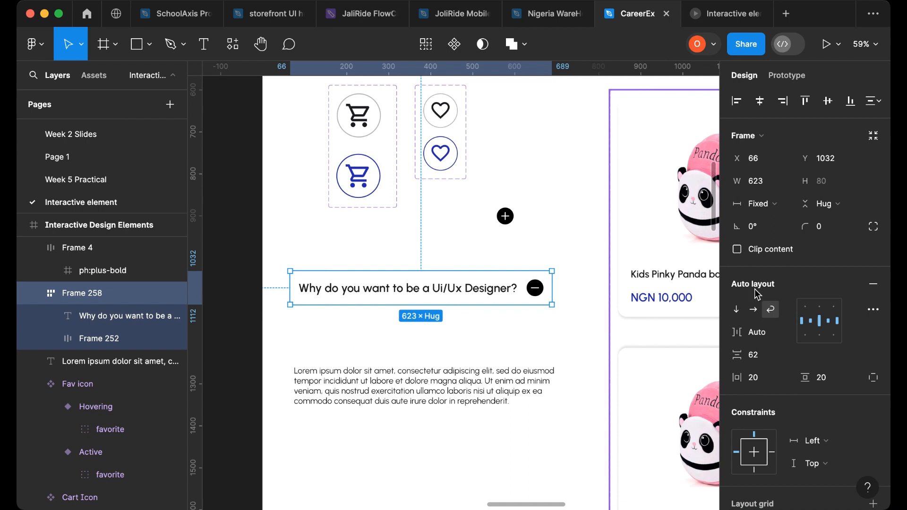
click(778, 378)
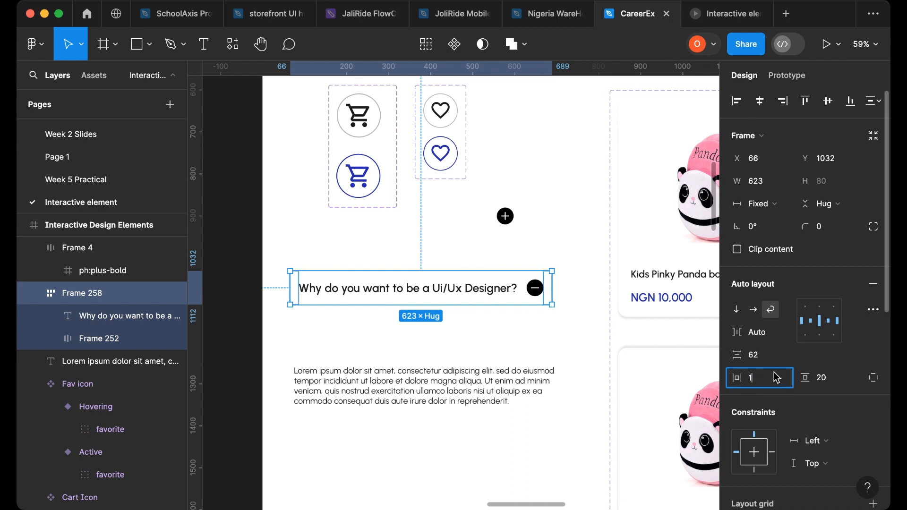
click(844, 382)
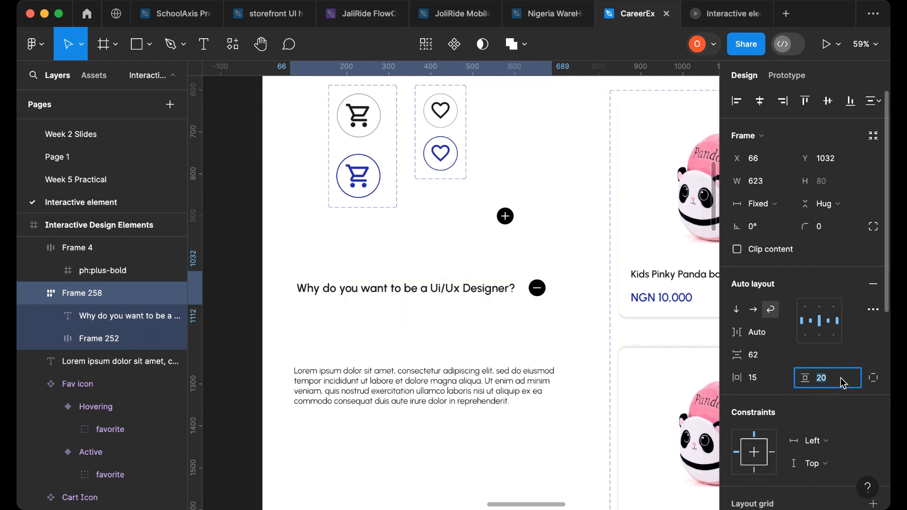
key(Return)
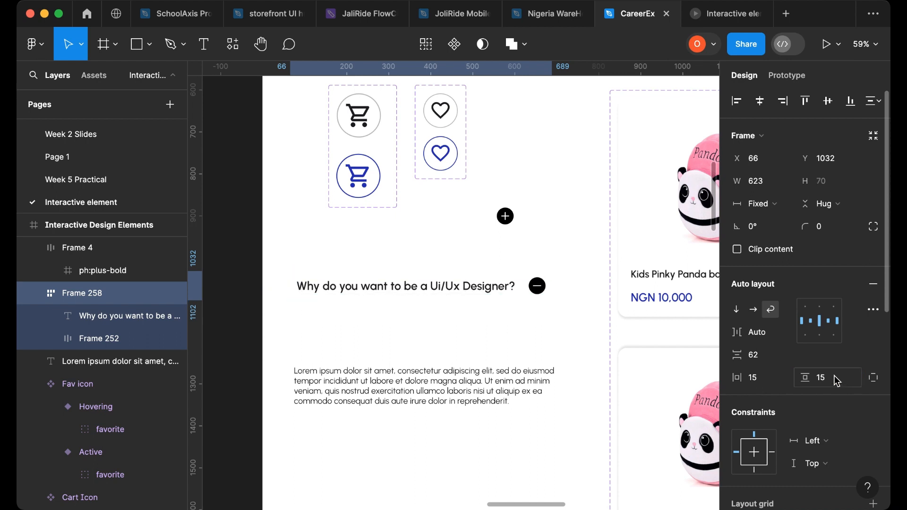
- Add a white FFFFFF fill to the question frame
scroll(843, 367, down, 1)
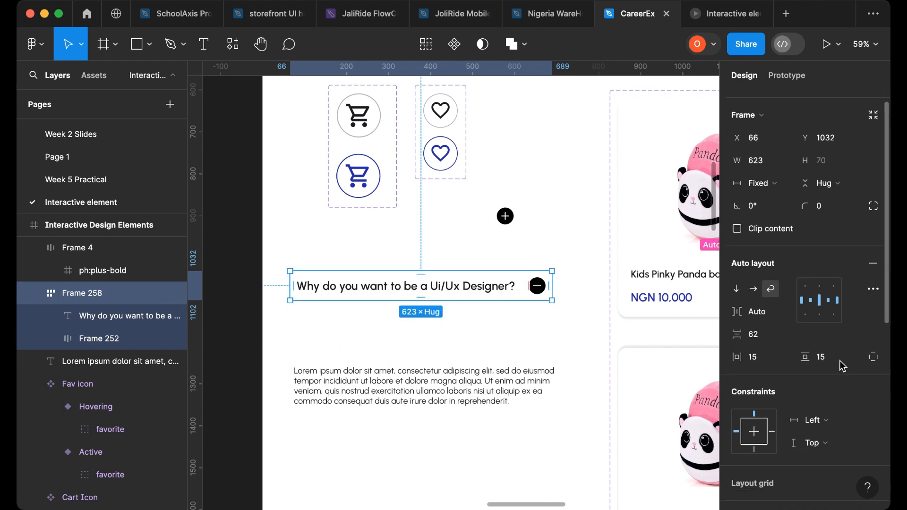
scroll(844, 366, down, 5)
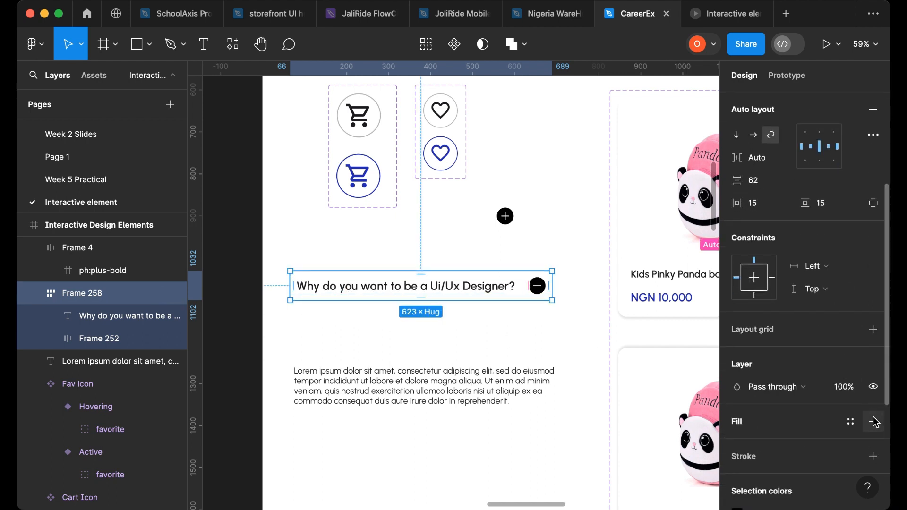
click(875, 422)
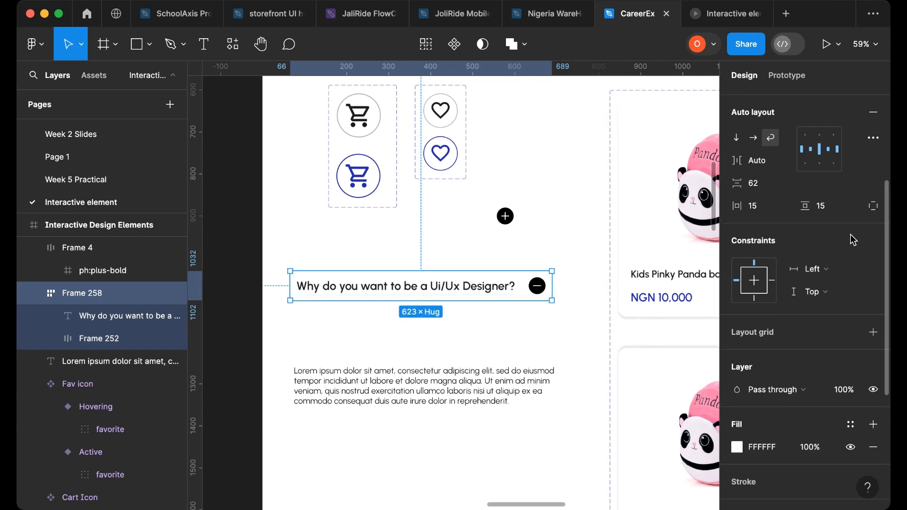
- Set the question frame's corner radius to 5
scroll(854, 240, up, 5)
click(833, 199)
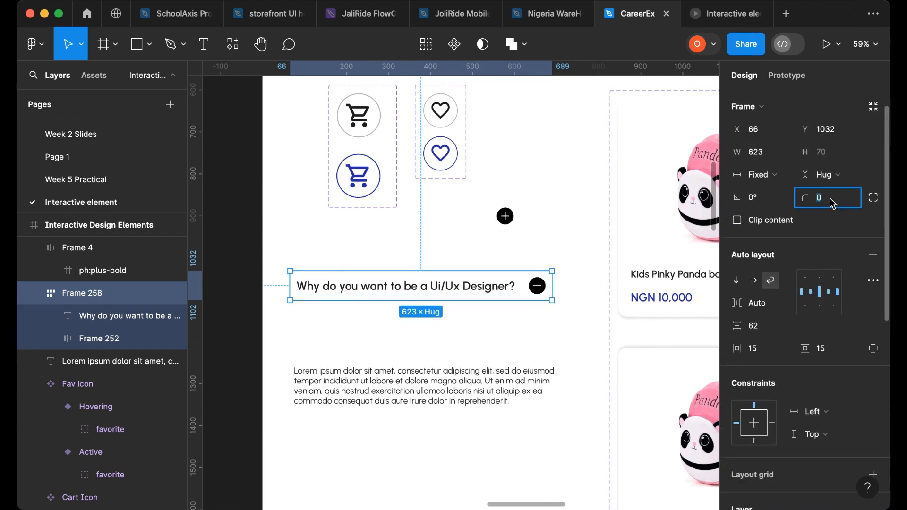
text(1)
key(Return)
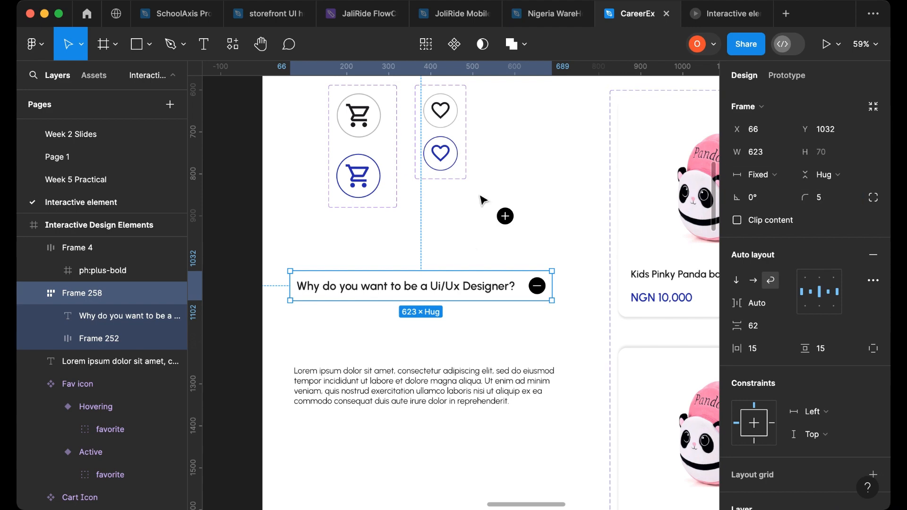
- Move the question frame out of the design frame onto the empty canvas beside it
scroll(480, 252, down, 2)
scroll(479, 267, down, 3)
drag(478, 267, 645, 326)
scroll(645, 326, right, 3)
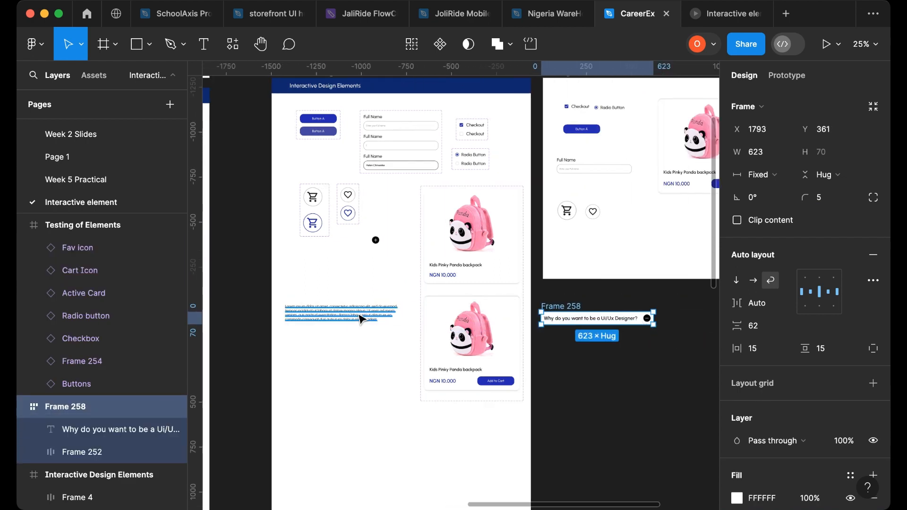
- Move the lorem ipsum paragraph and the plus icon below the second product card
click(354, 318)
drag(448, 438, 483, 442)
click(376, 240)
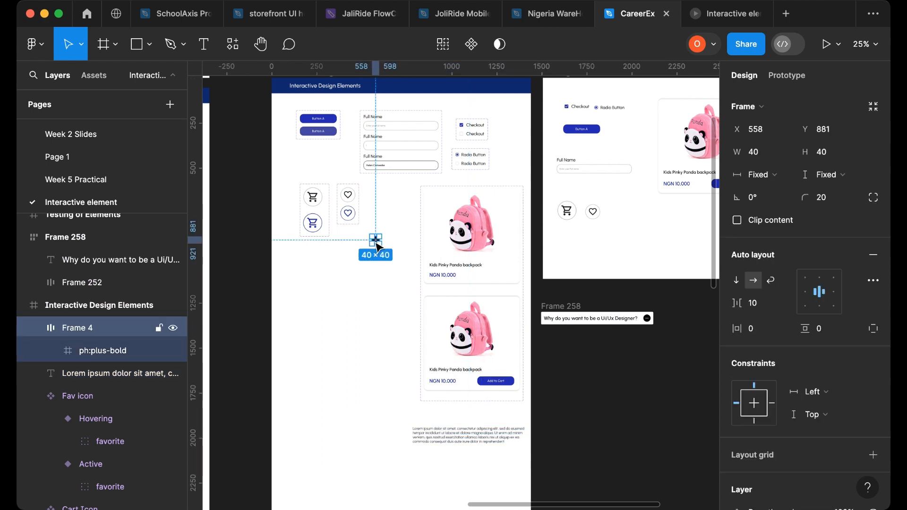
drag(467, 367, 508, 416)
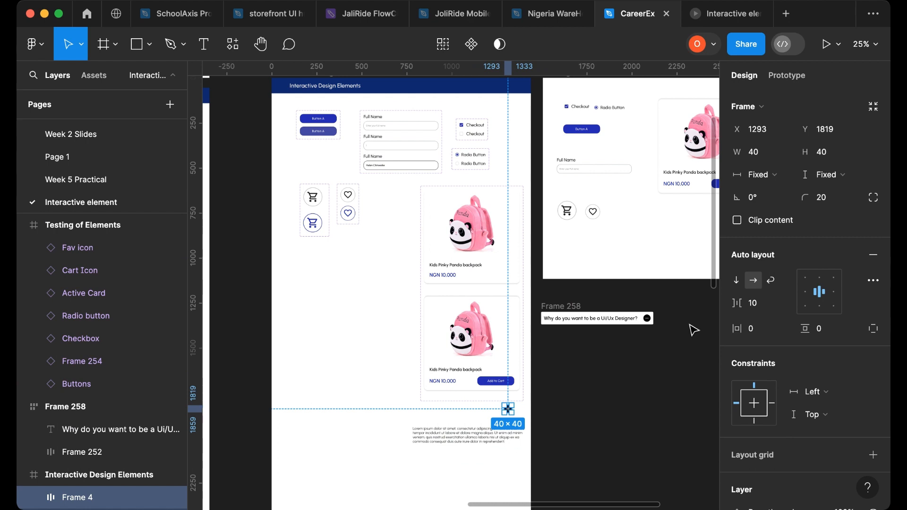
- Resize the question frame narrower and then widen it to about 996 px to test its layout
scroll(692, 328, up, 5)
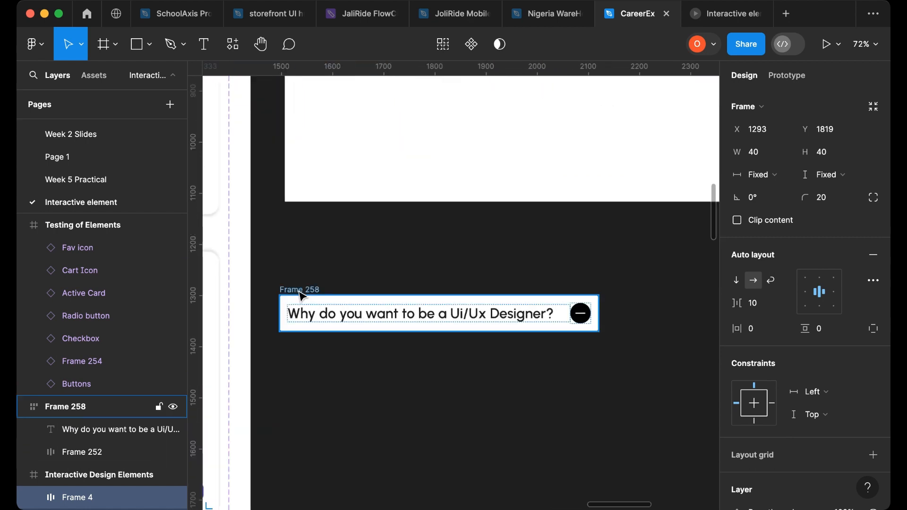
click(485, 304)
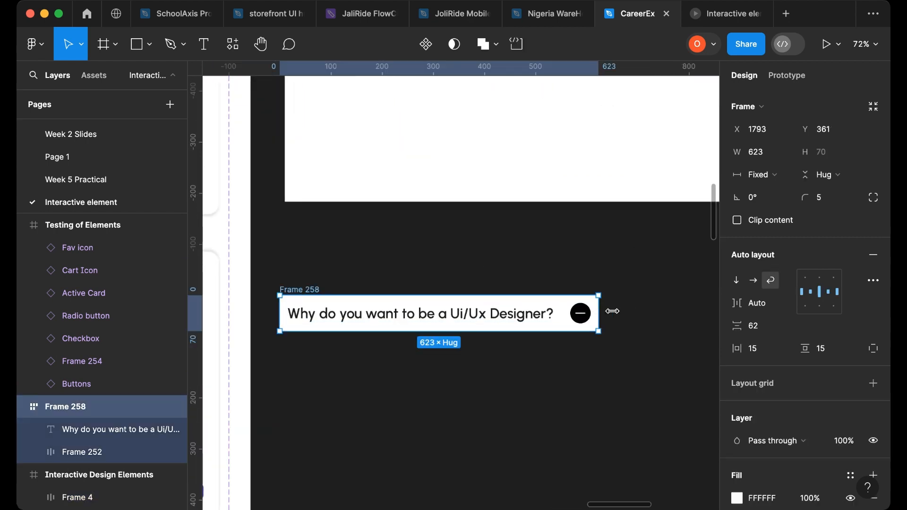
drag(599, 311, 459, 323)
scroll(662, 316, down, 4)
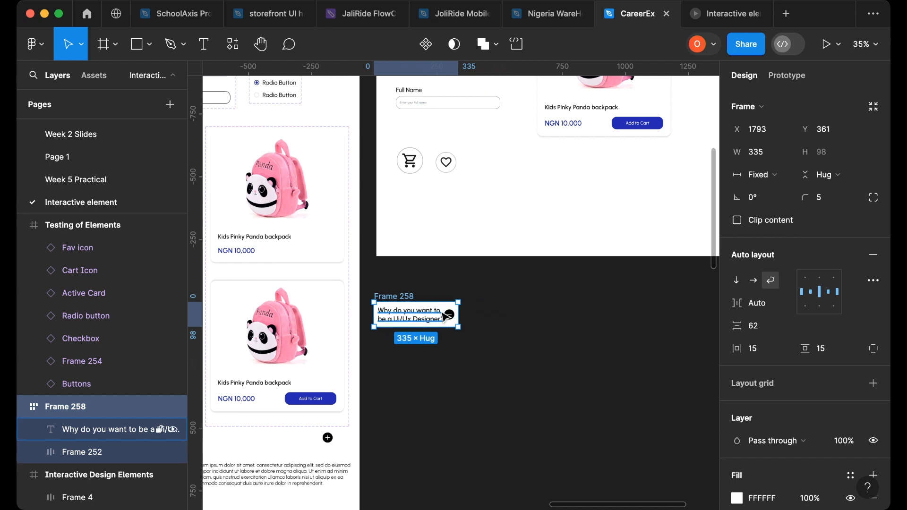
drag(458, 316, 625, 319)
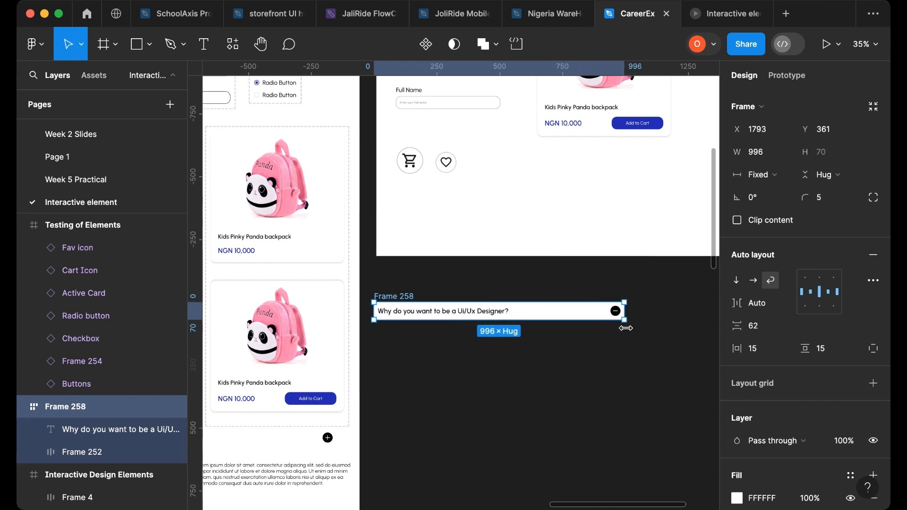
- Set the question frame's horizontal gap to a fixed 62 with top-left alignment
click(510, 314)
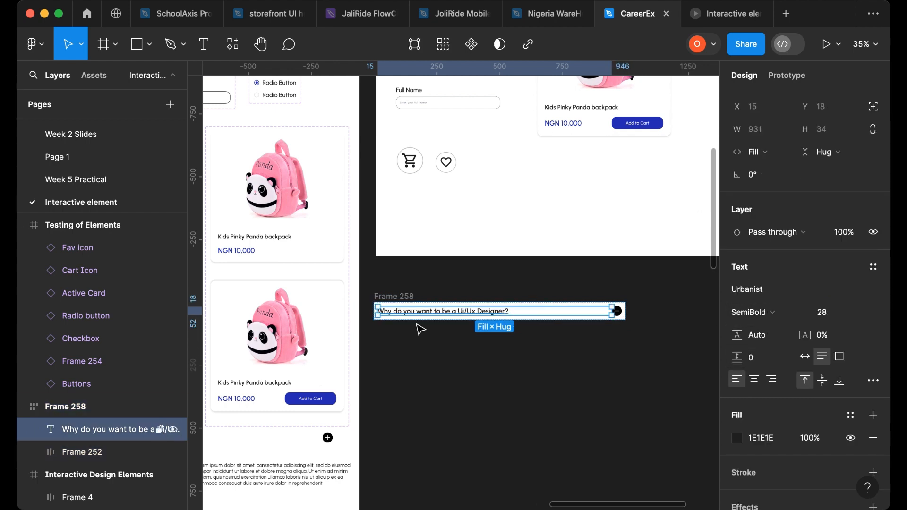
click(76, 451)
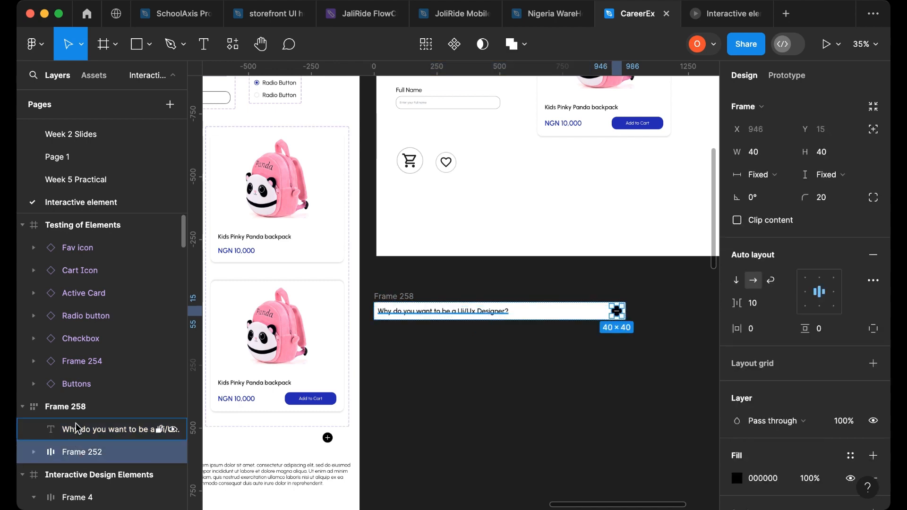
click(83, 414)
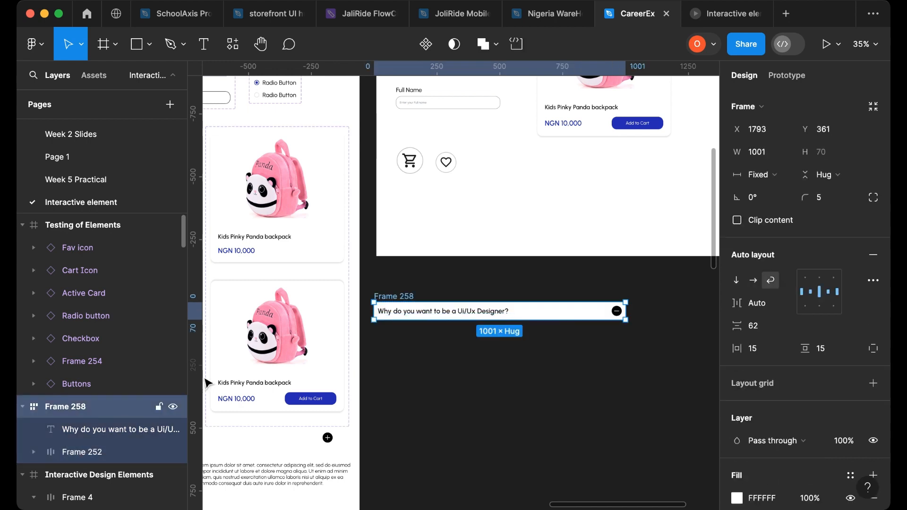
click(786, 307)
click(761, 286)
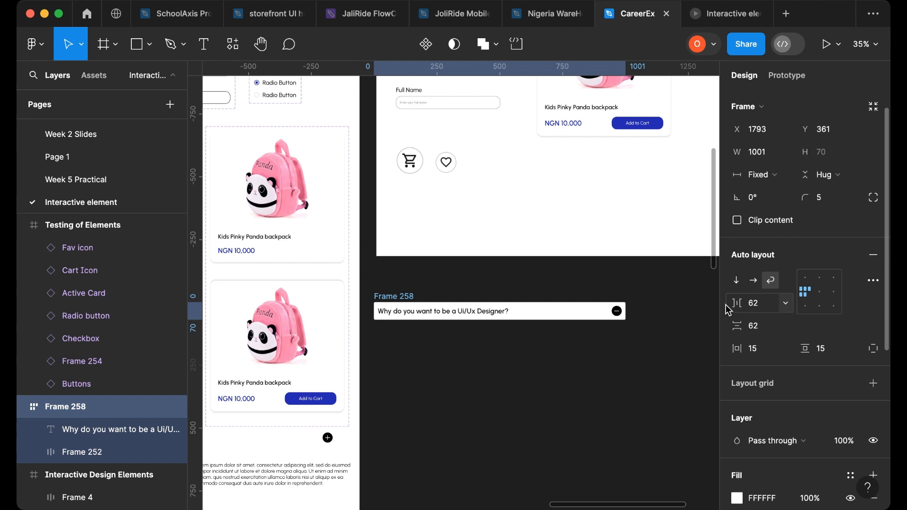
- Switch the question frame to horizontal layout and set its gap to 201
double_click(521, 312)
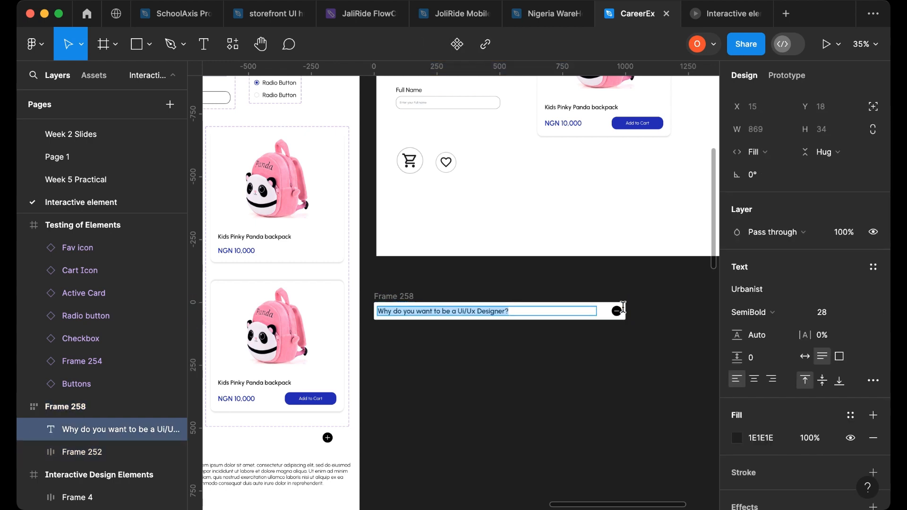
key(Escape)
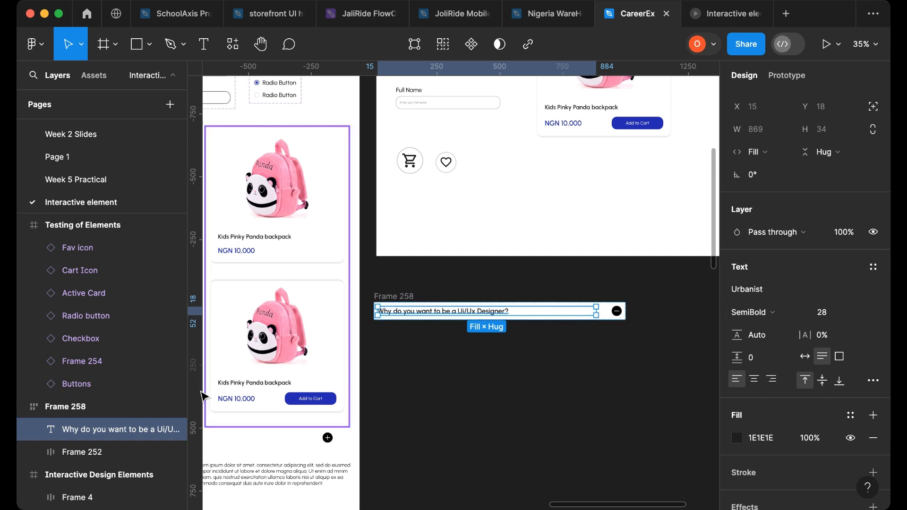
click(86, 411)
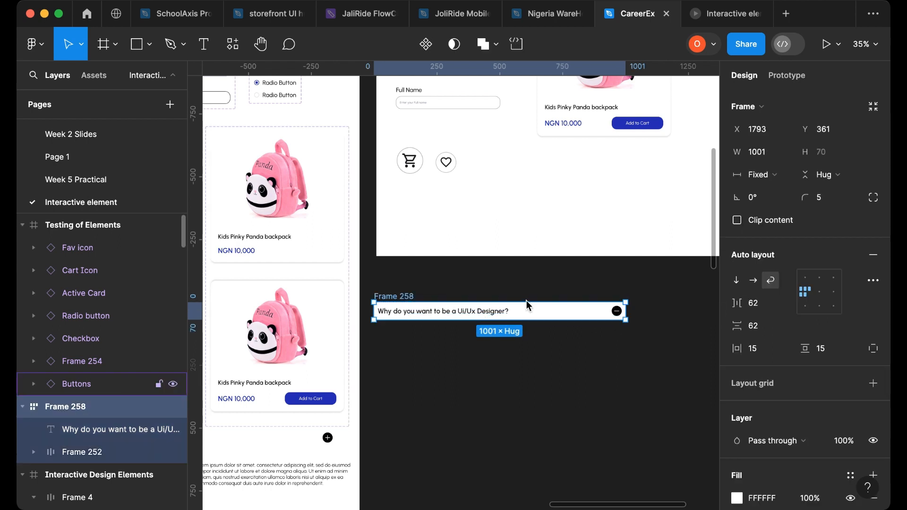
click(755, 283)
drag(736, 303, 58, 296)
click(768, 308)
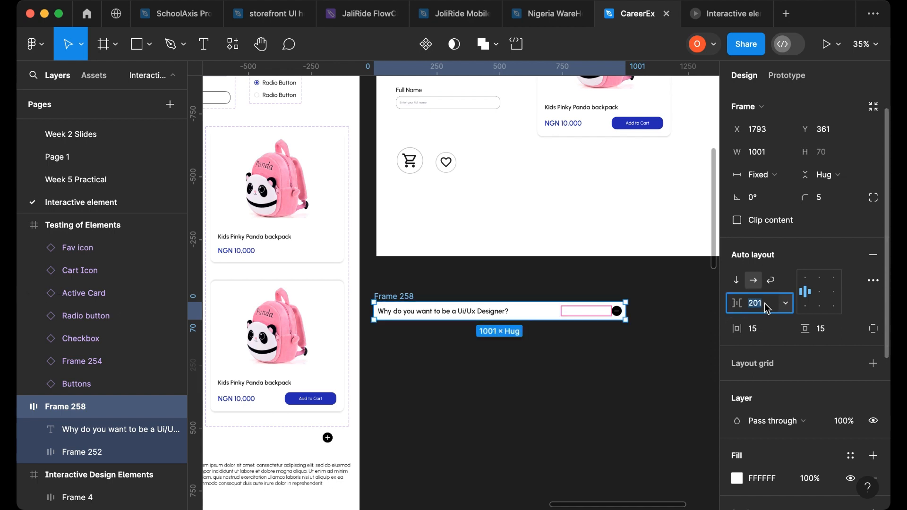
- Resize the question frame to about 1089 px wide and check the question text's sizing
drag(626, 311, 672, 314)
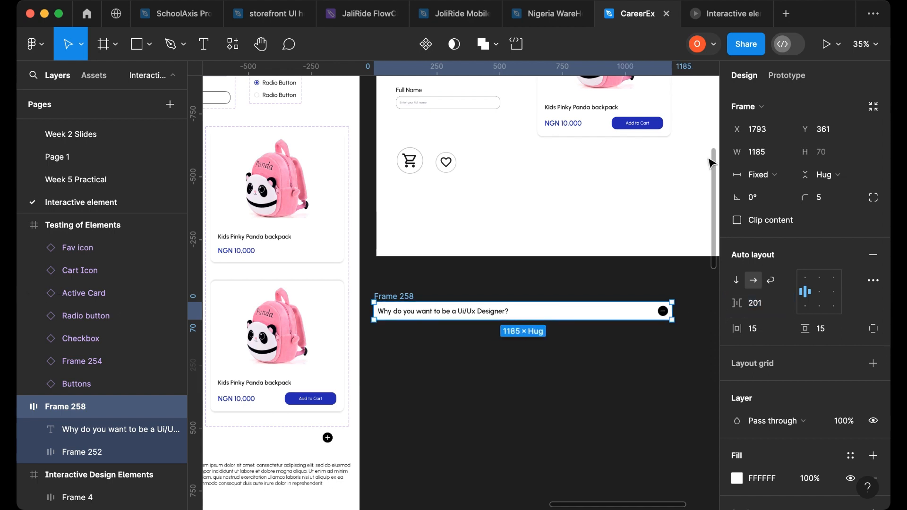
double_click(506, 310)
key(Escape)
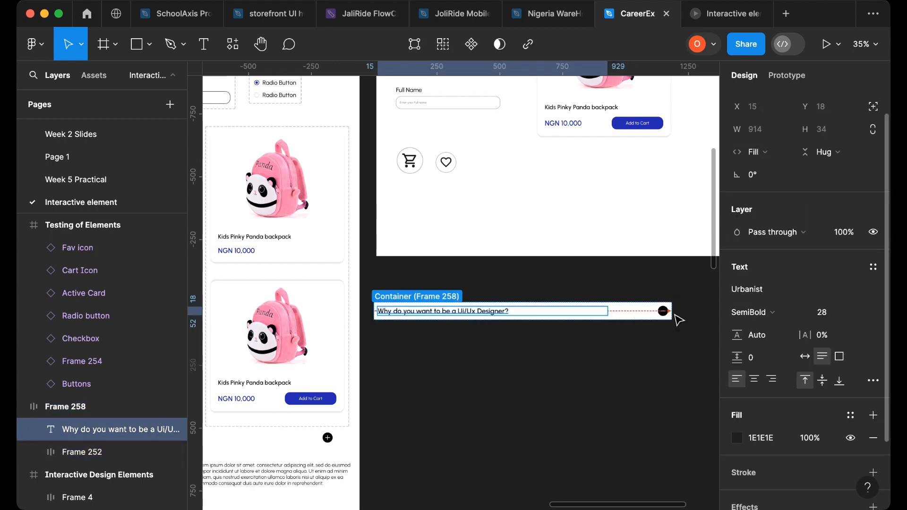
click(640, 336)
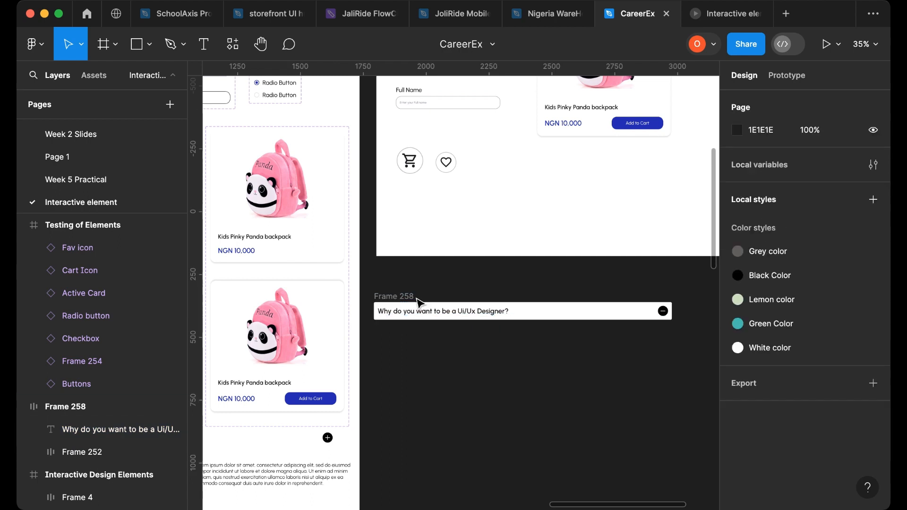
click(531, 307)
mouse_move(649, 312)
mouse_down()
mouse_move(460, 318)
mouse_move(654, 323)
mouse_up()
- Switch the question frame back to wrap layout with Auto horizontal spacing
click(772, 310)
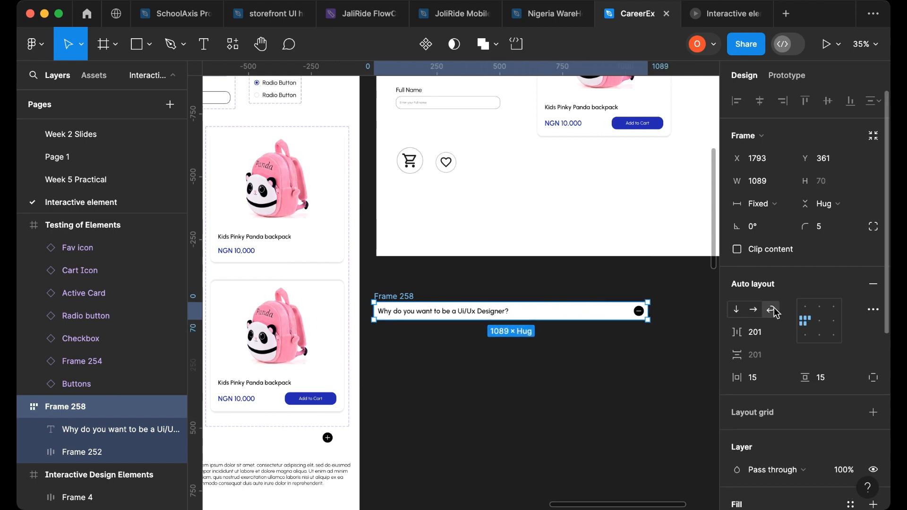
click(787, 333)
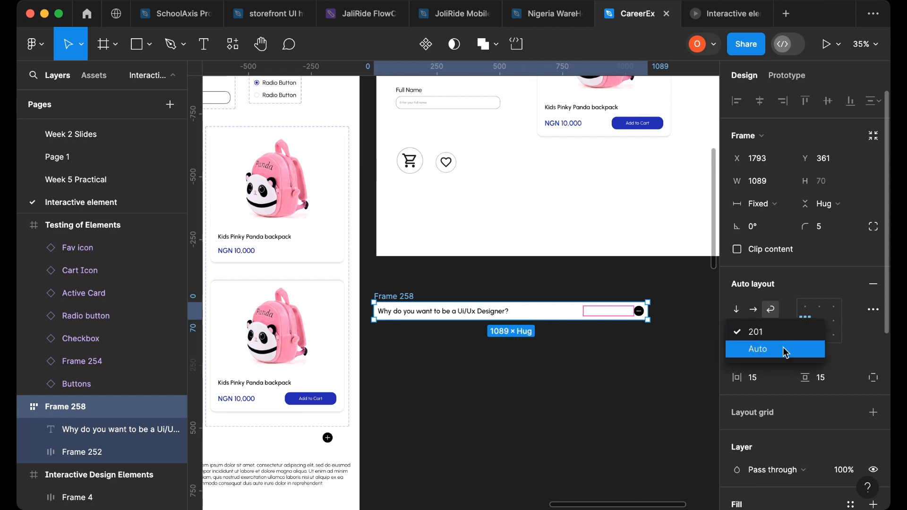
click(784, 350)
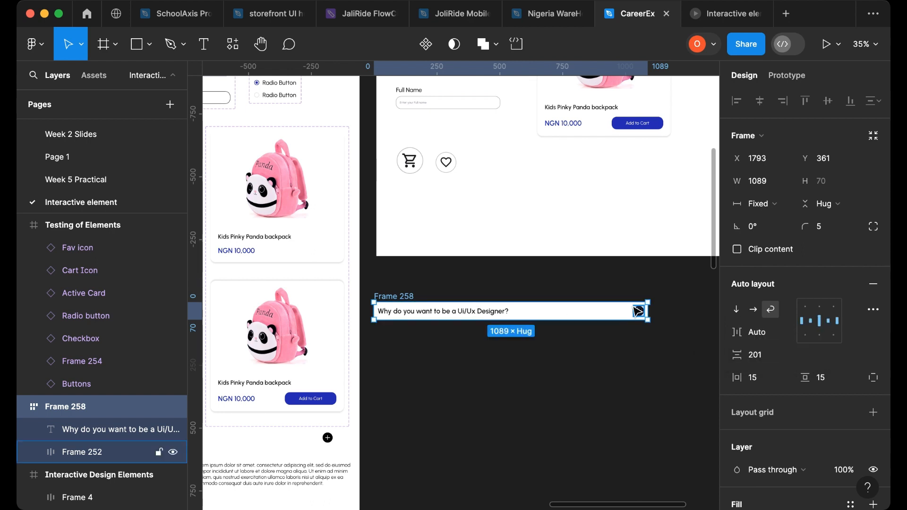
- Widen the question frame to about 1140 px and check the question text's Fill sizing
mouse_move(648, 312)
mouse_down()
mouse_move(466, 314)
mouse_move(700, 334)
mouse_move(709, 315)
mouse_move(652, 316)
mouse_move(660, 322)
mouse_up()
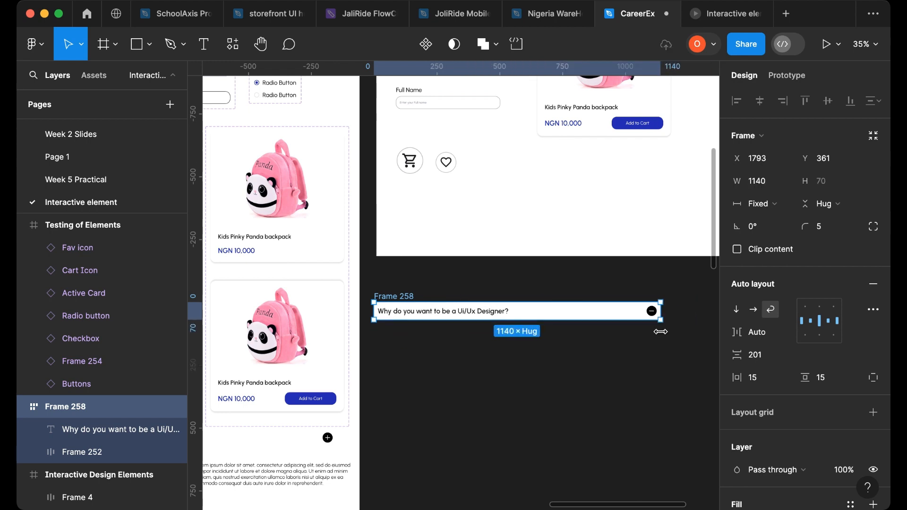
scroll(662, 330, down, 2)
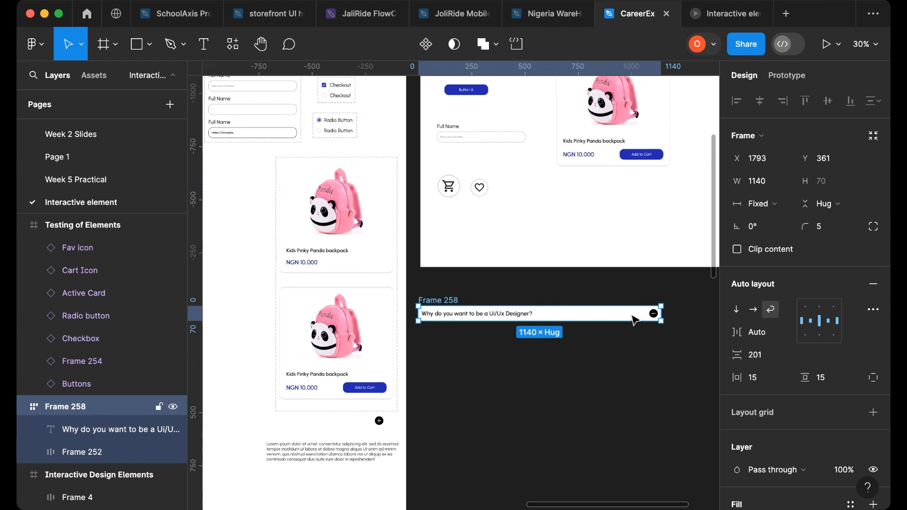
double_click(528, 314)
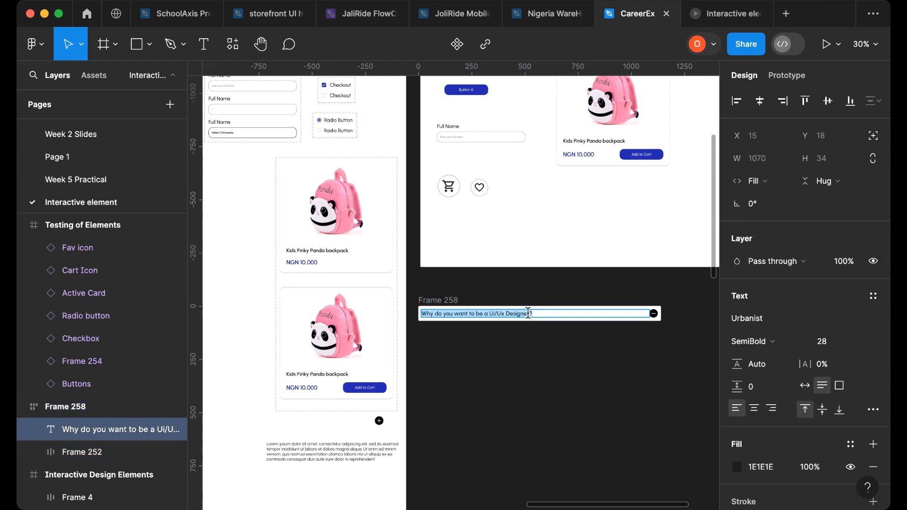
click(651, 344)
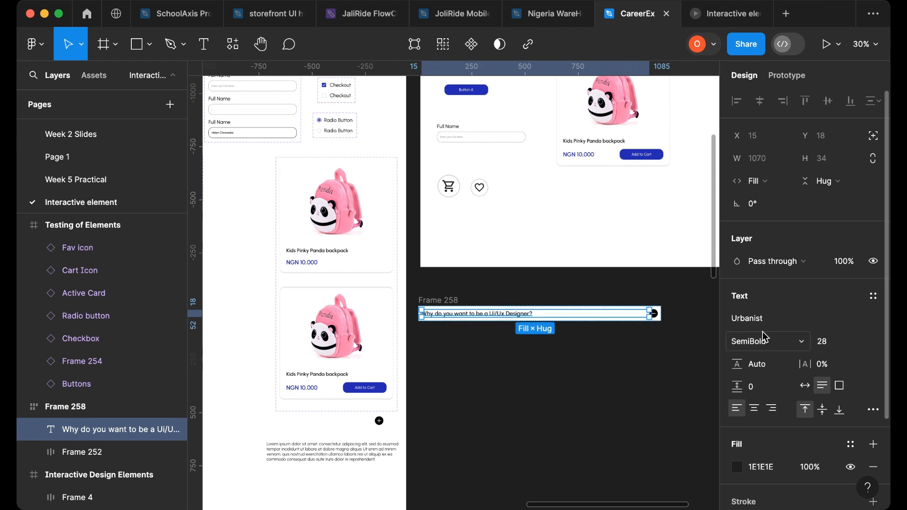
click(586, 292)
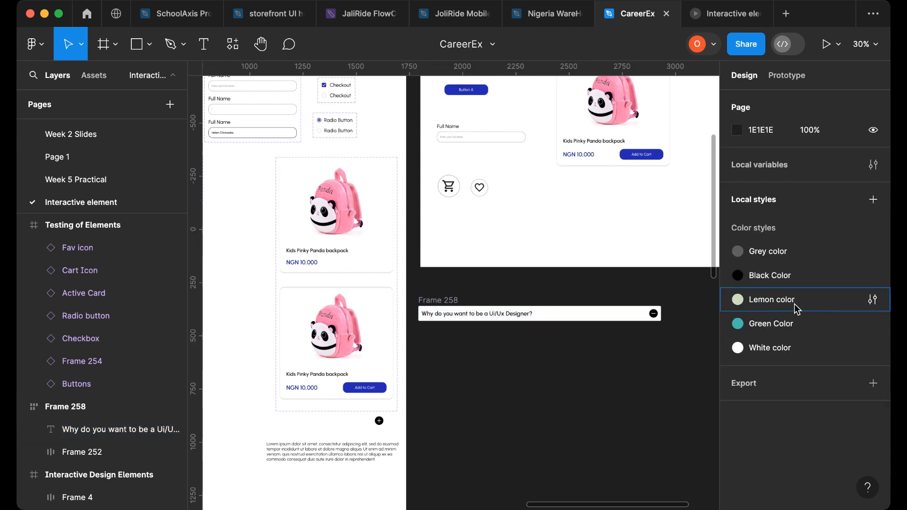
- Set the question frame's horizontal gap to 201 and resize the frame to about 1120 px wide
click(471, 306)
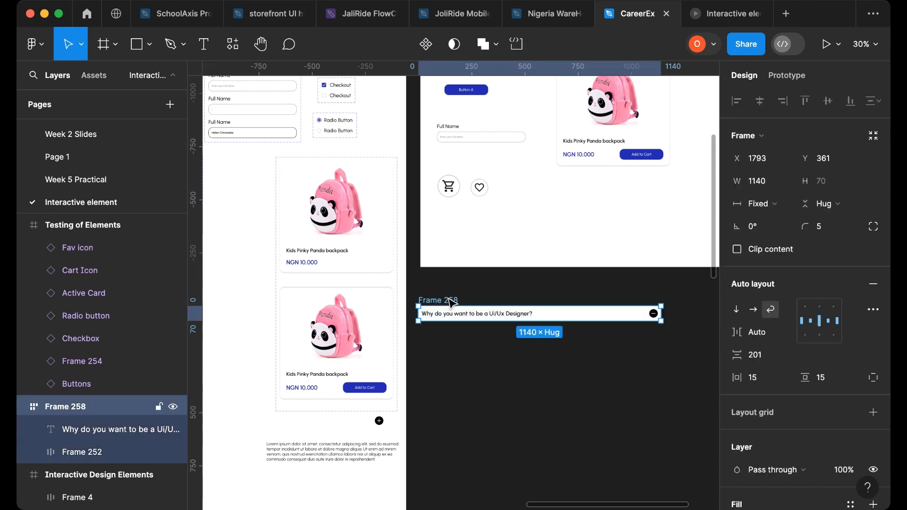
click(784, 334)
click(771, 320)
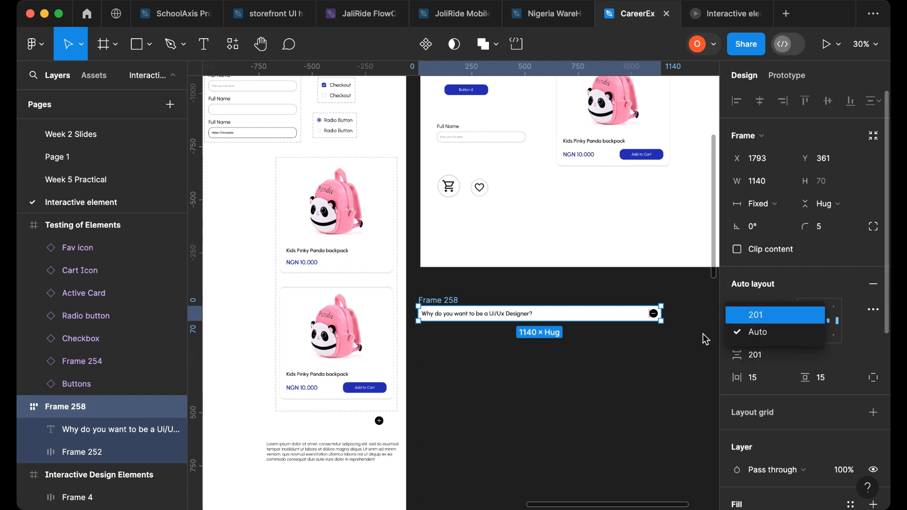
drag(662, 315, 636, 336)
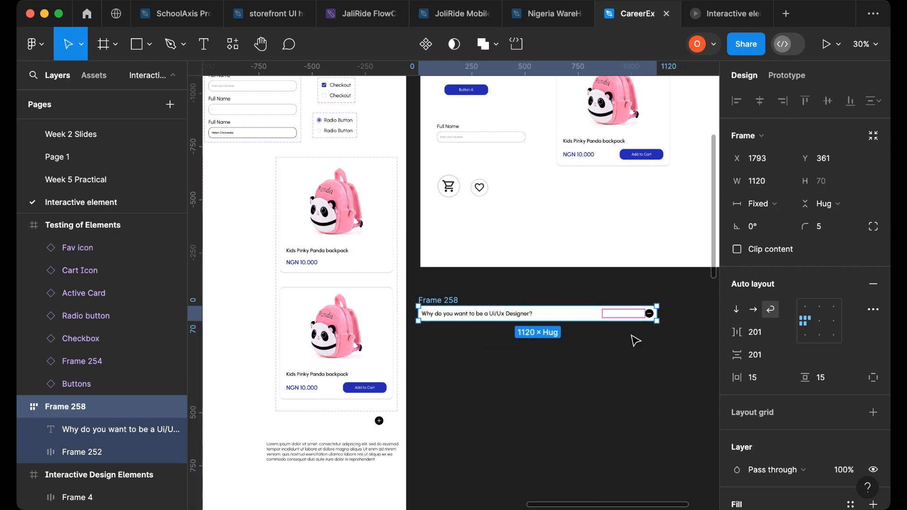
- Reposition the lorem ipsum paragraph within the Interactive Design Elements frame
scroll(497, 344, down, 2)
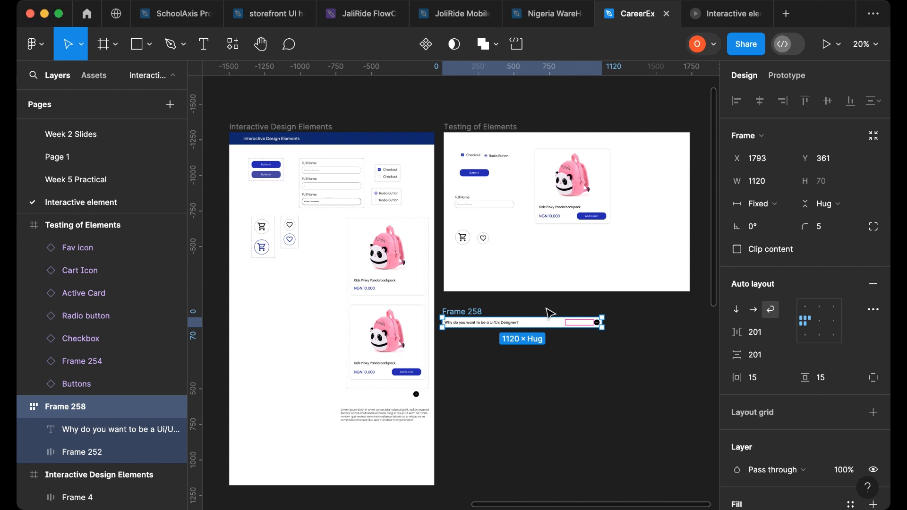
scroll(525, 316, up, 5)
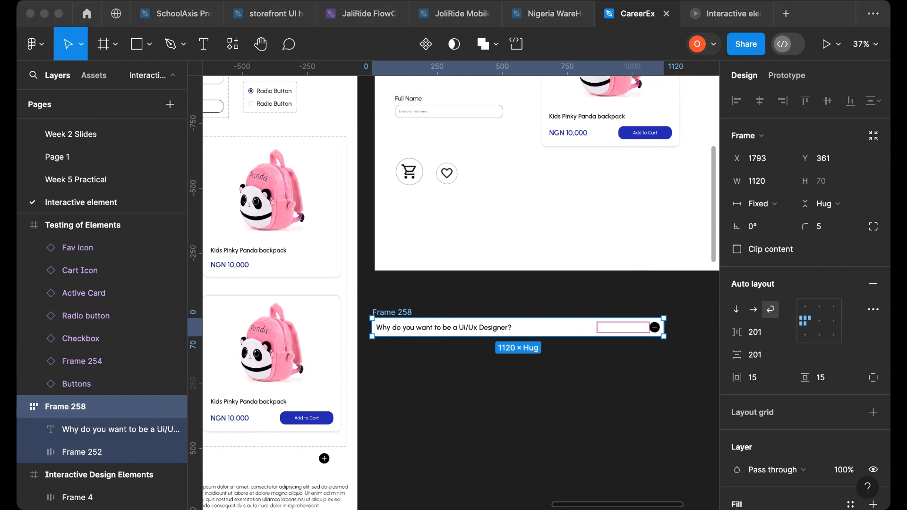
scroll(499, 387, down, 2)
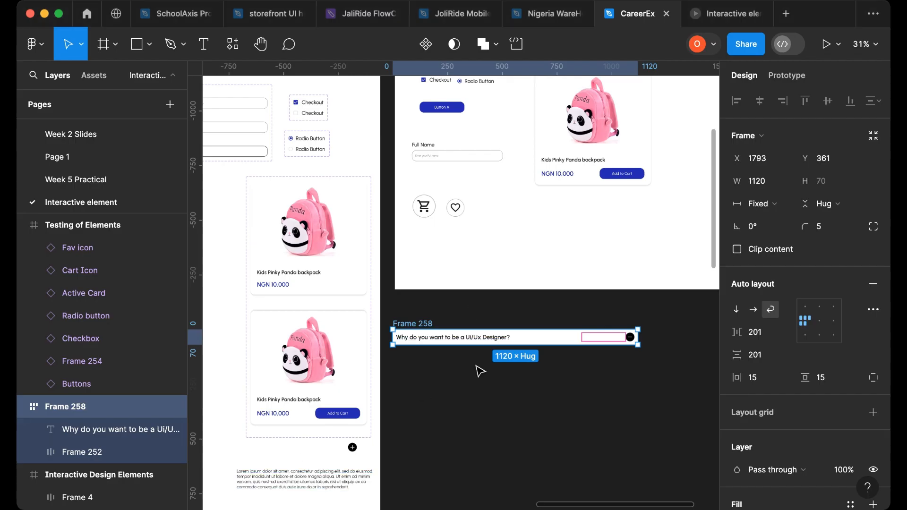
scroll(481, 373, down, 2)
drag(313, 427, 487, 346)
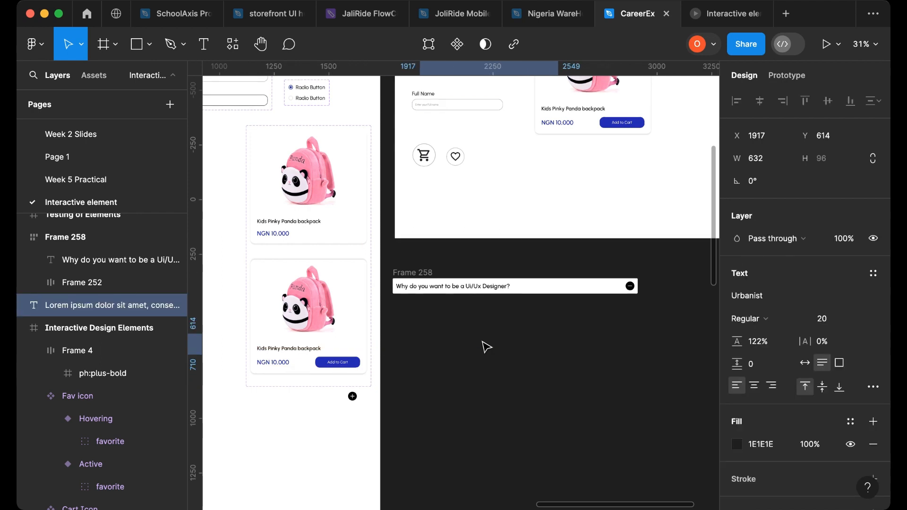
drag(323, 457, 285, 452)
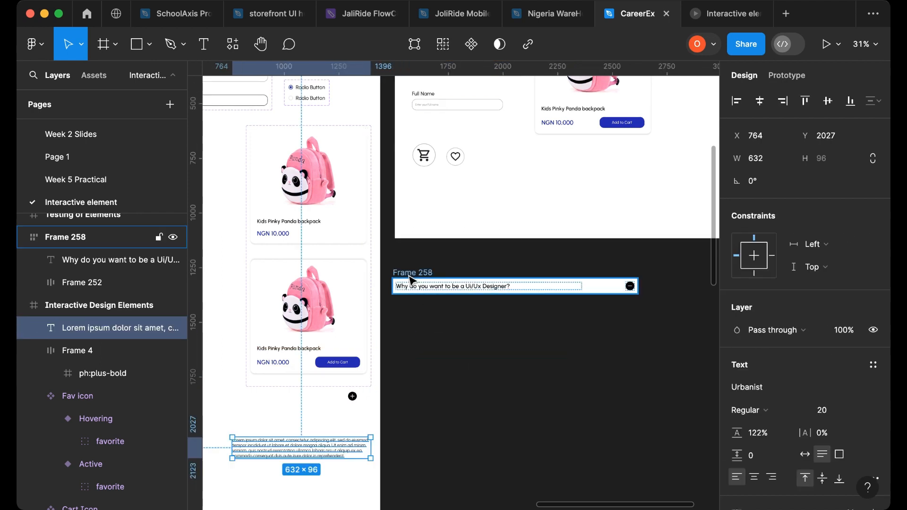
- Resize the question frame to about 922 px wide and set its corner radius to 10
click(412, 284)
click(631, 287)
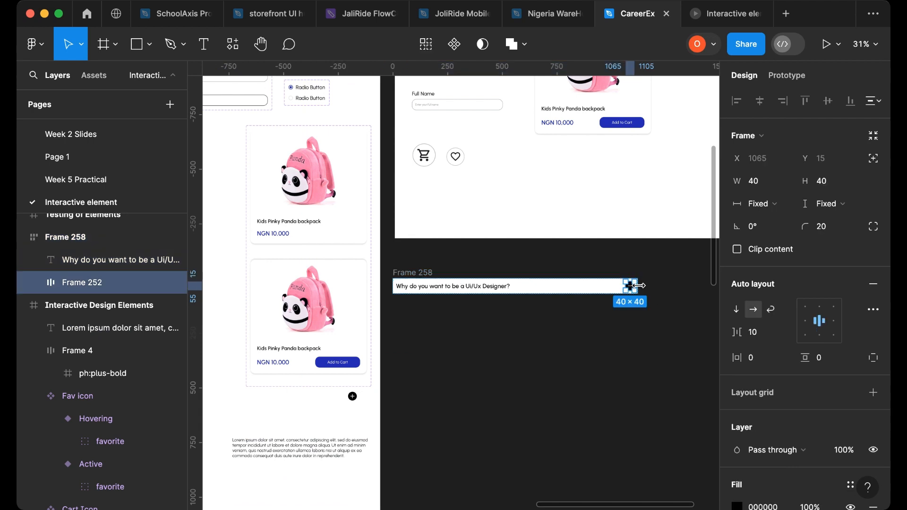
click(410, 277)
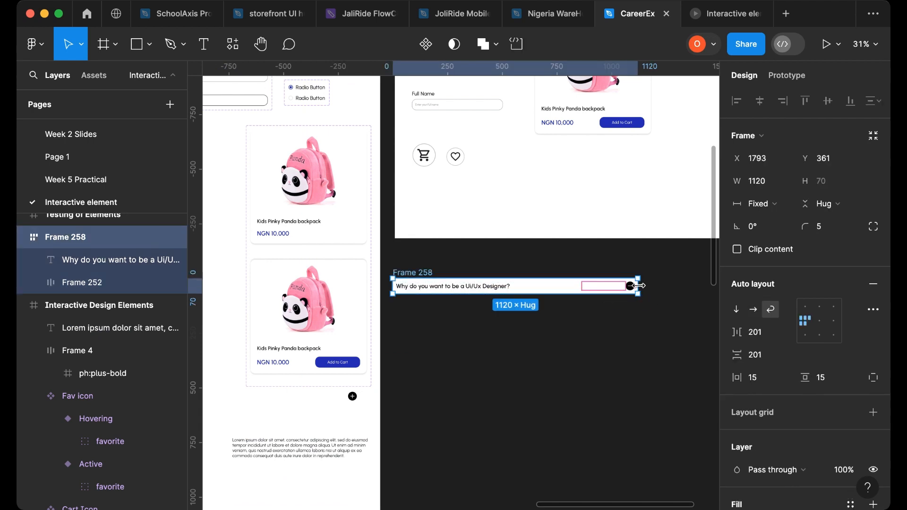
drag(640, 286, 594, 284)
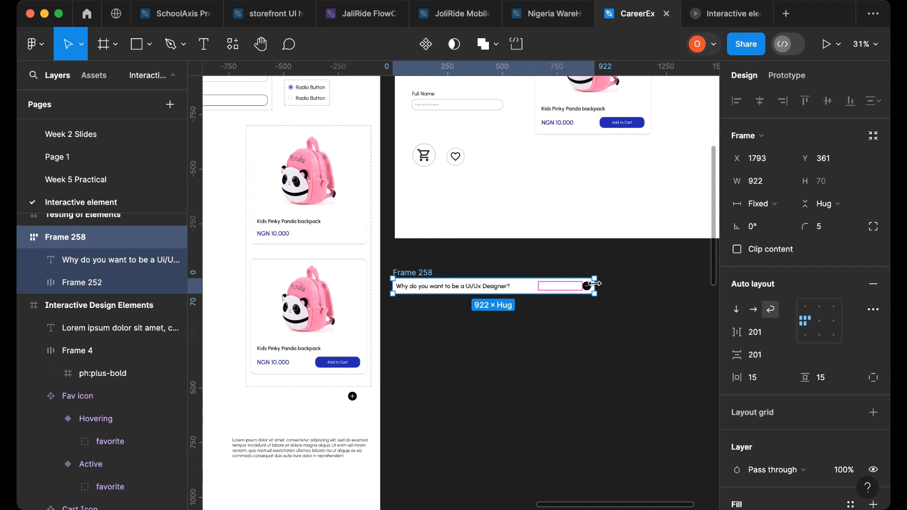
click(830, 229)
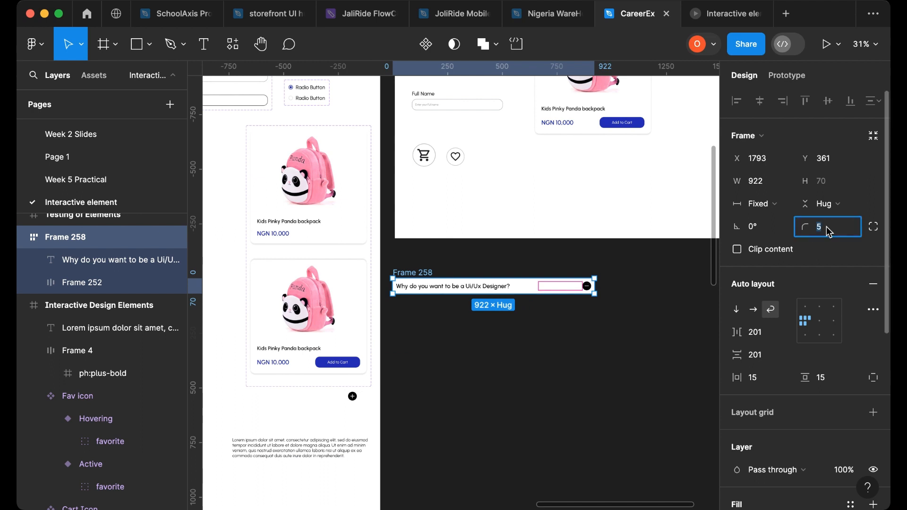
key(Return)
- Move the question frame into the Interactive Design Elements frame
scroll(500, 314, down, 4)
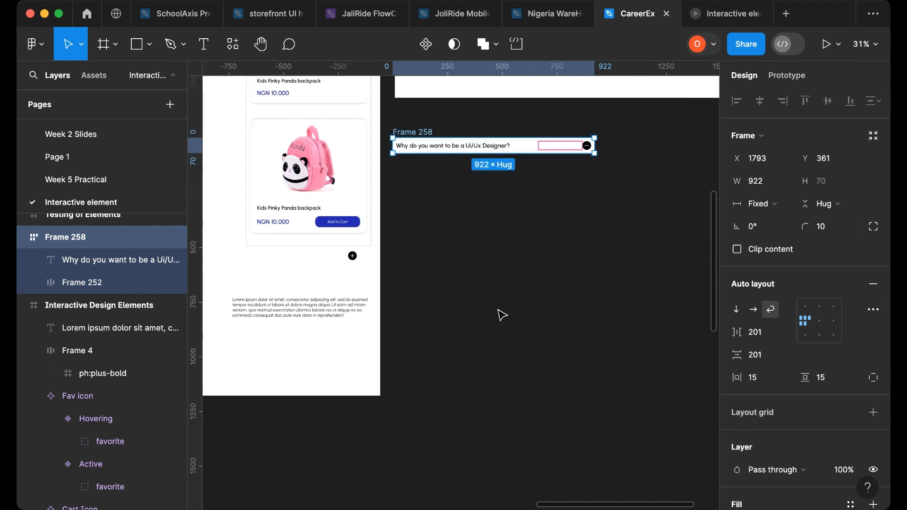
drag(310, 312, 312, 349)
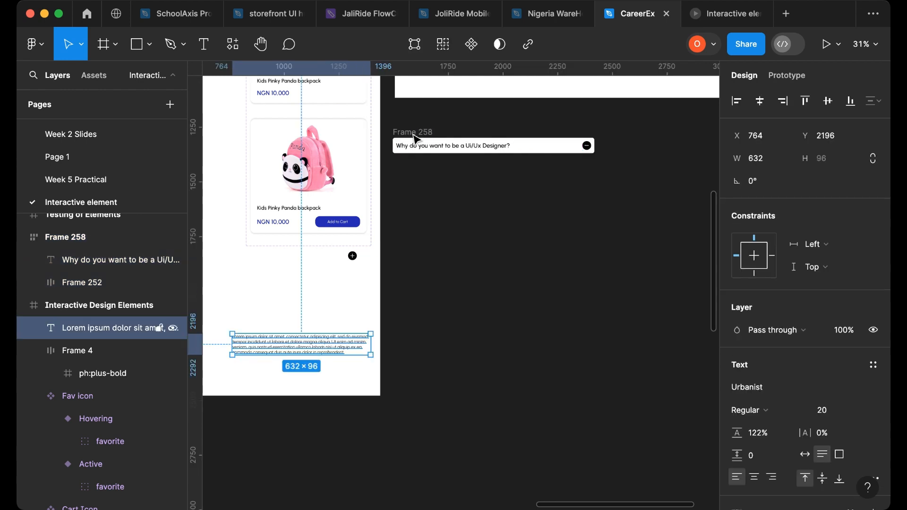
drag(240, 259, 310, 282)
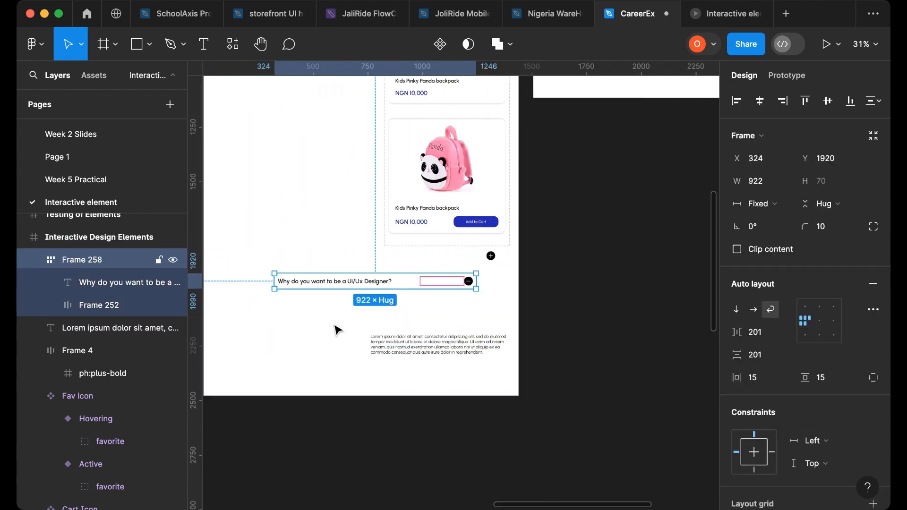
- Place the lorem paragraph beneath the question and widen it to about 911 px
click(374, 349)
drag(318, 343, 303, 326)
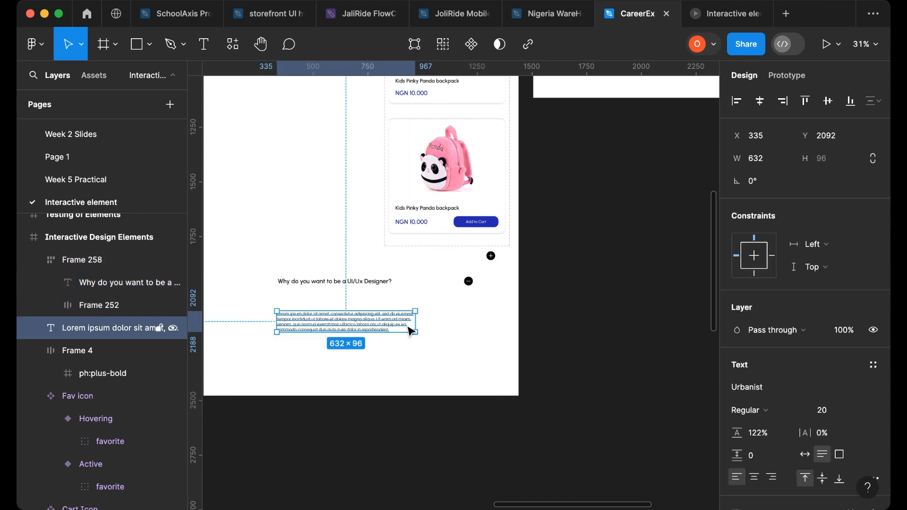
drag(413, 325, 479, 325)
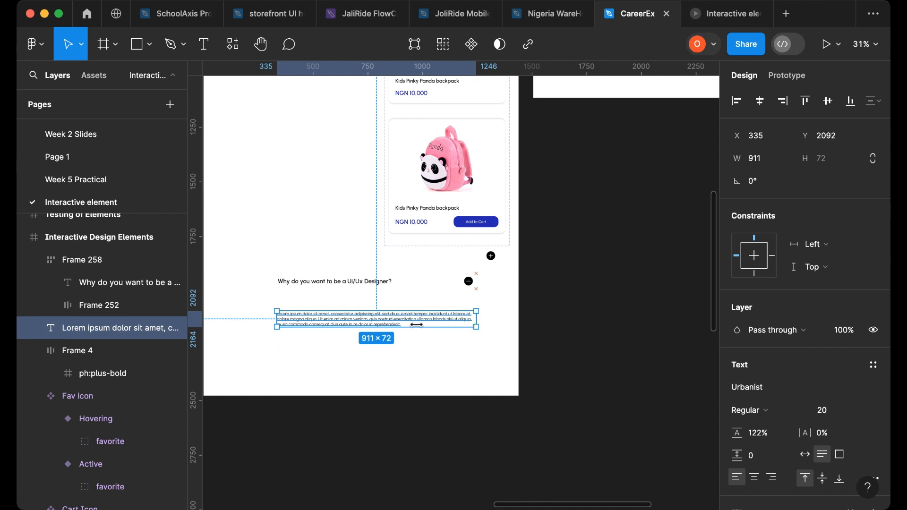
drag(373, 325, 373, 339)
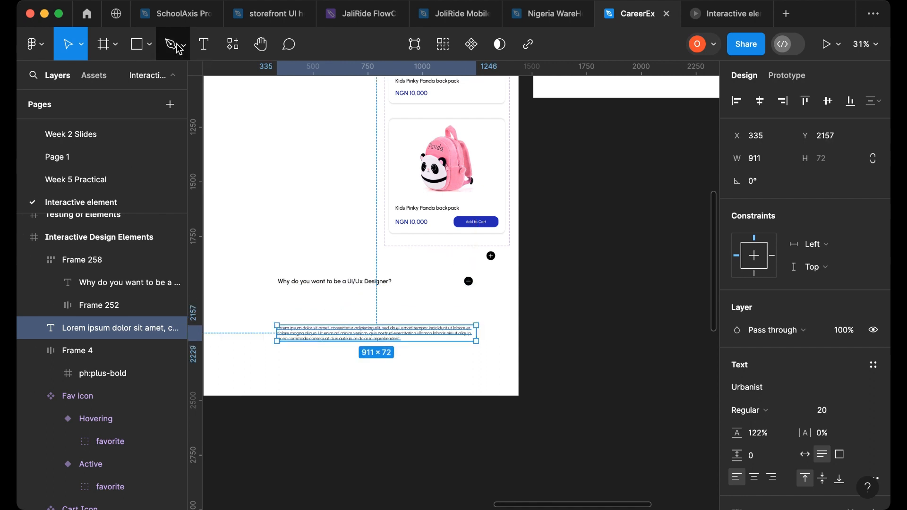
- Draw a horizontal divider line about 870 px long above the paragraph and give it a 939393 stroke
key(p)
click(278, 311)
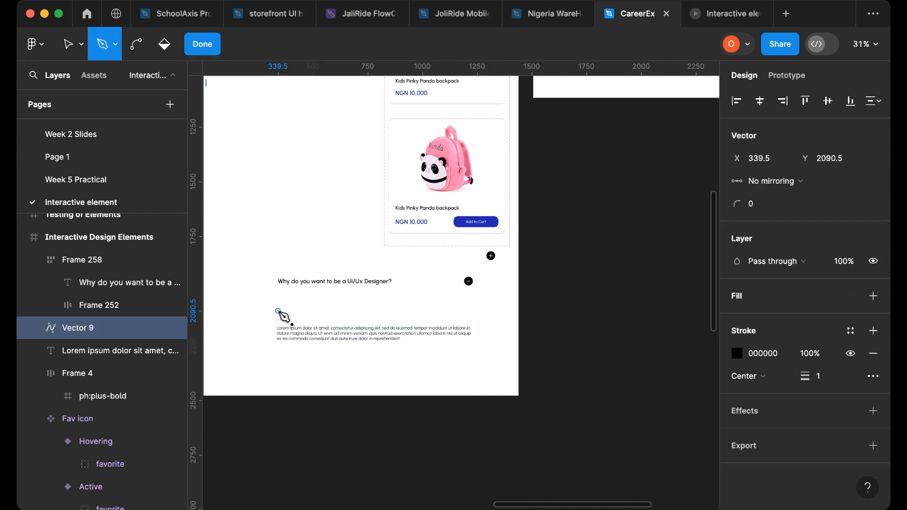
click(467, 311)
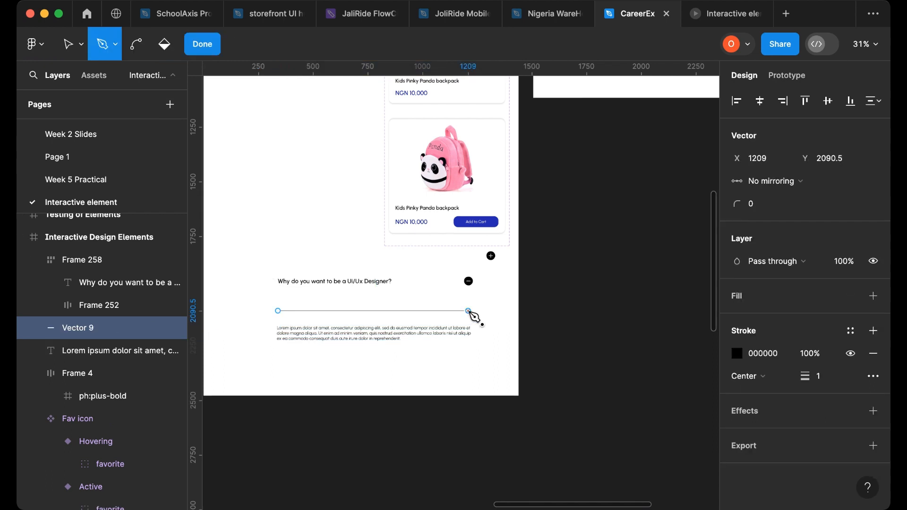
click(203, 44)
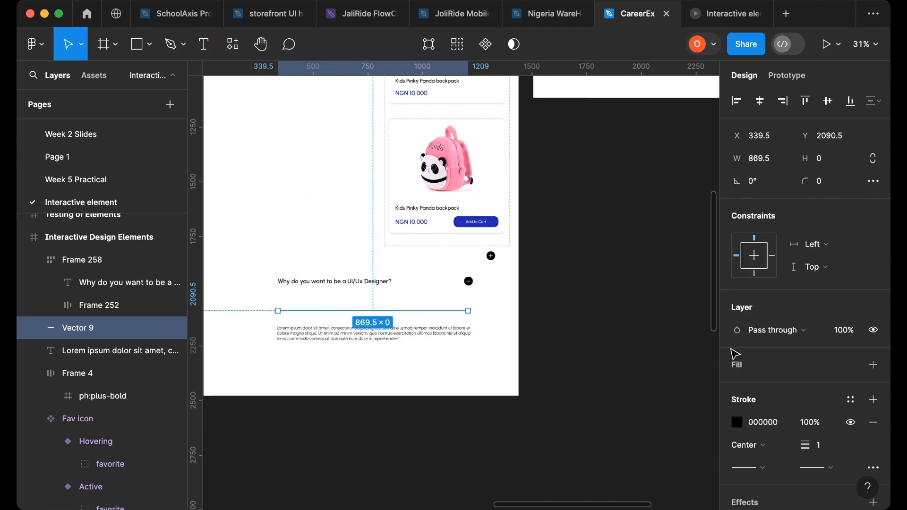
click(738, 424)
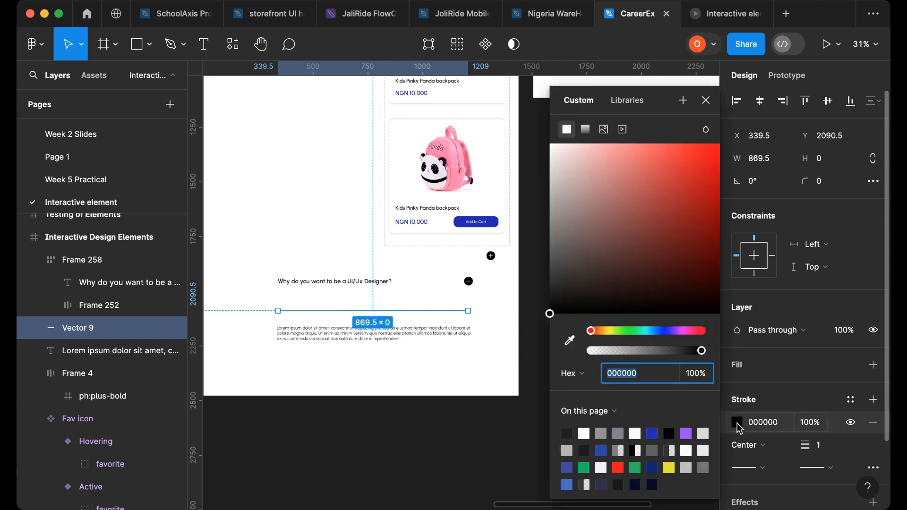
click(602, 432)
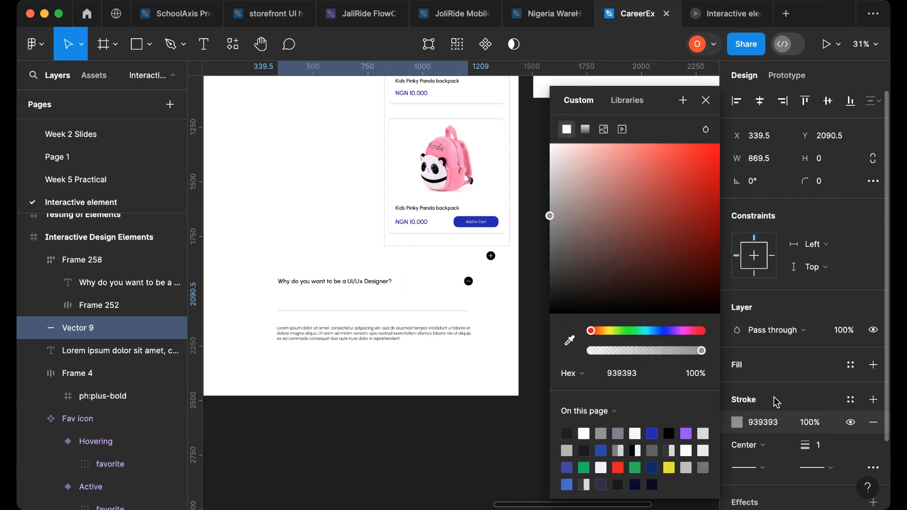
- Wrap the divider line and paragraph together in a vertical auto layout frame
scroll(340, 376, up, 3)
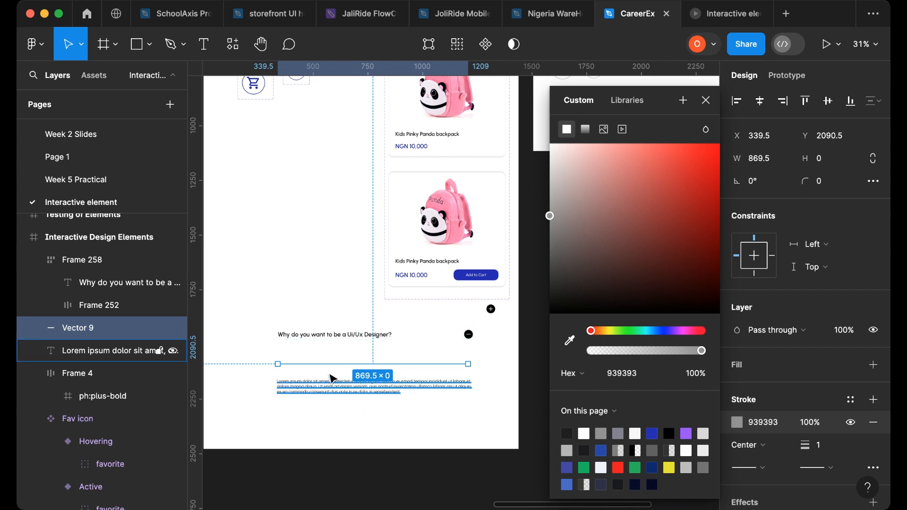
scroll(332, 378, up, 5)
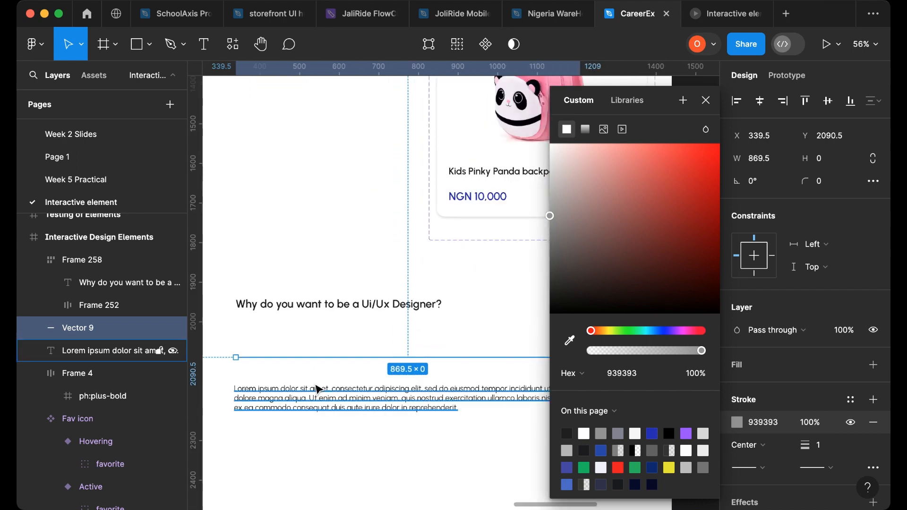
click(307, 396)
drag(303, 395, 299, 389)
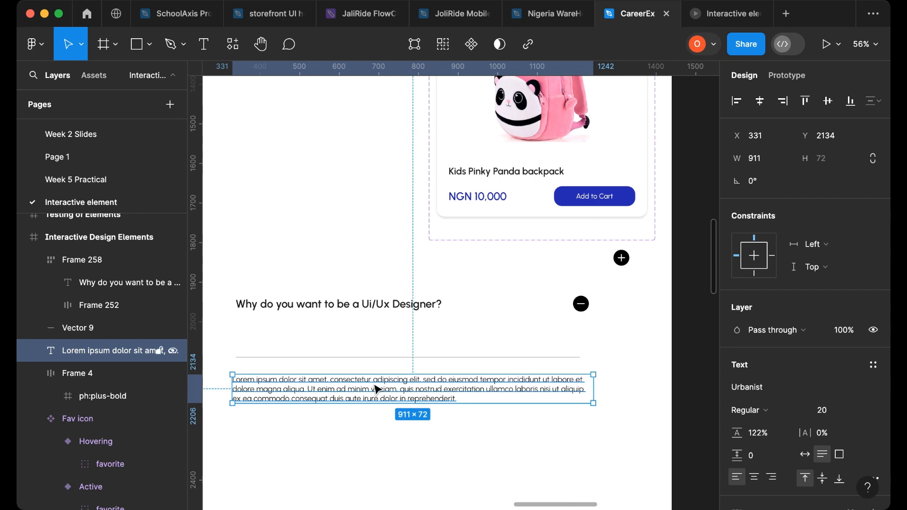
shift+click(350, 357)
key(shift+a)
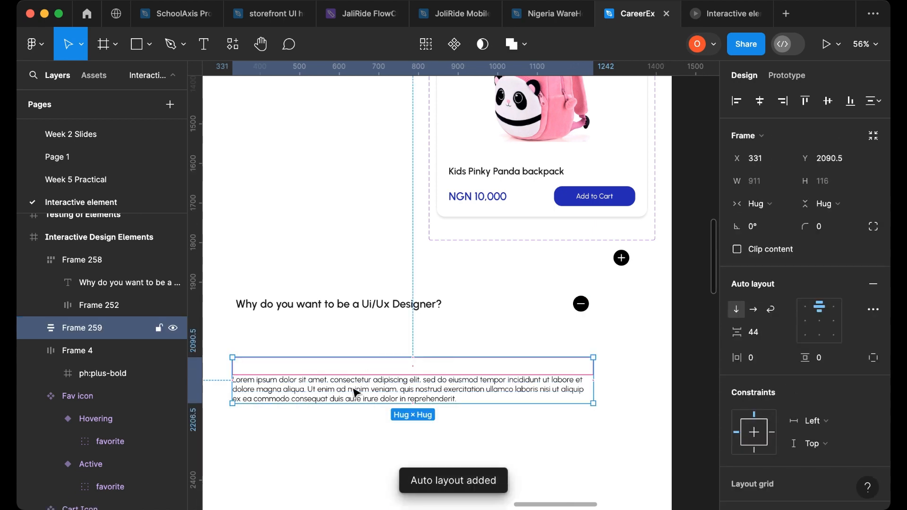
- Set the paragraph's width to Fill container inside the new answer frame
key(Escape)
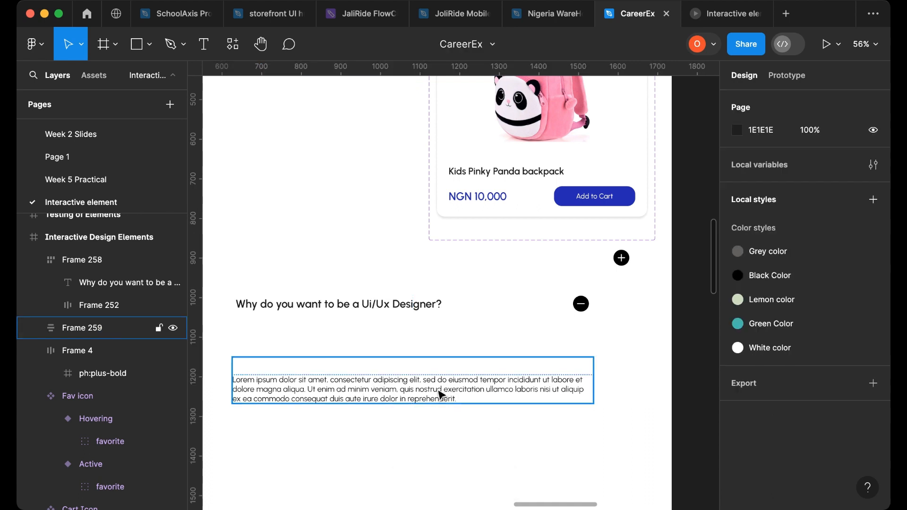
click(439, 395)
click(440, 395)
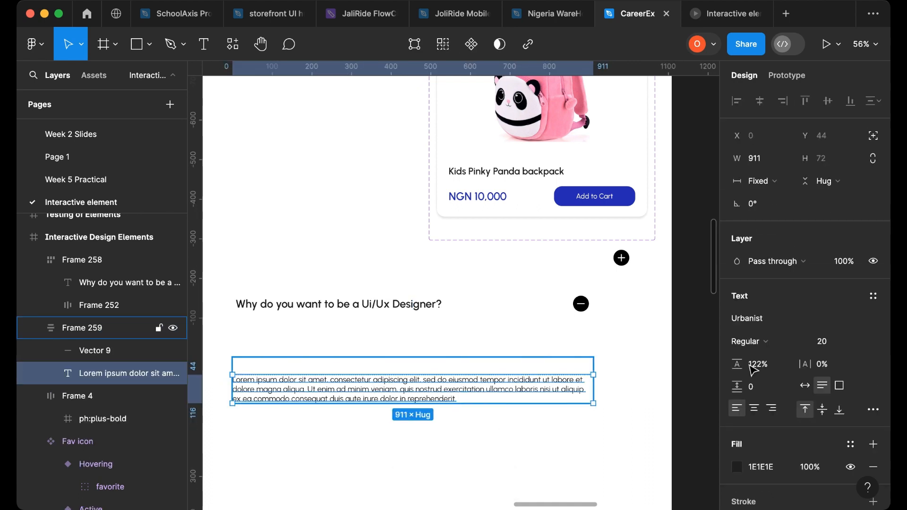
click(786, 183)
click(781, 214)
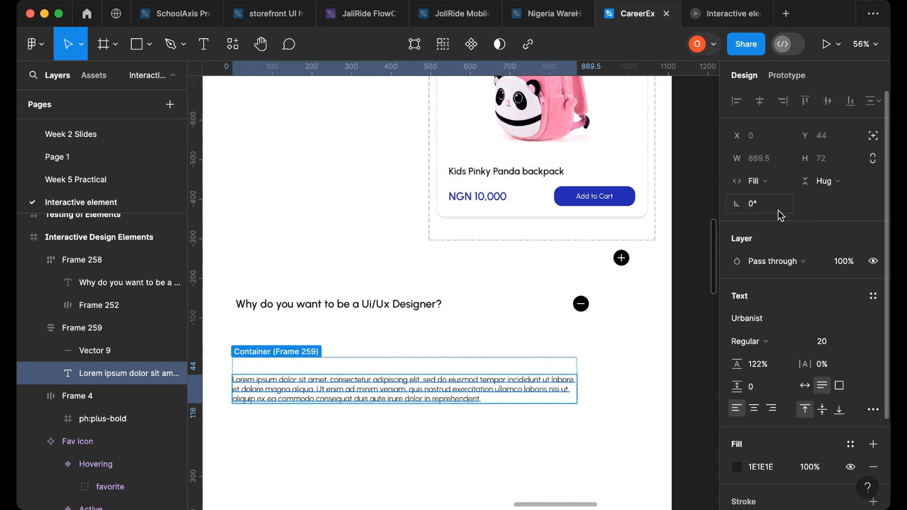
- Resize the answer frame to about 383 px wide to test the paragraph wrapping
click(508, 342)
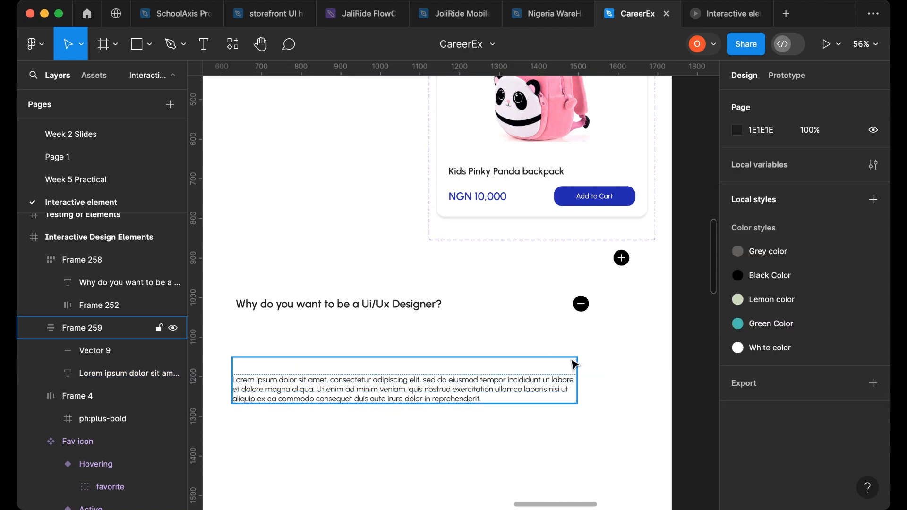
click(574, 362)
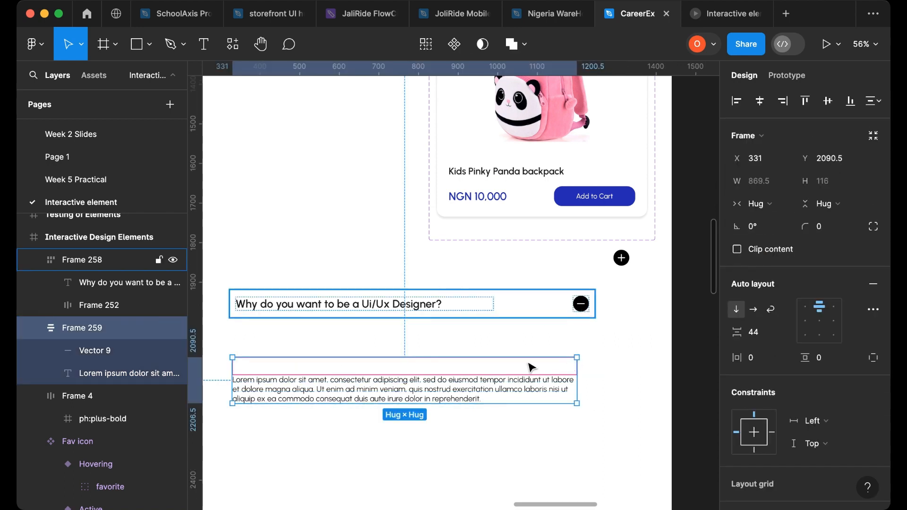
drag(577, 385, 385, 382)
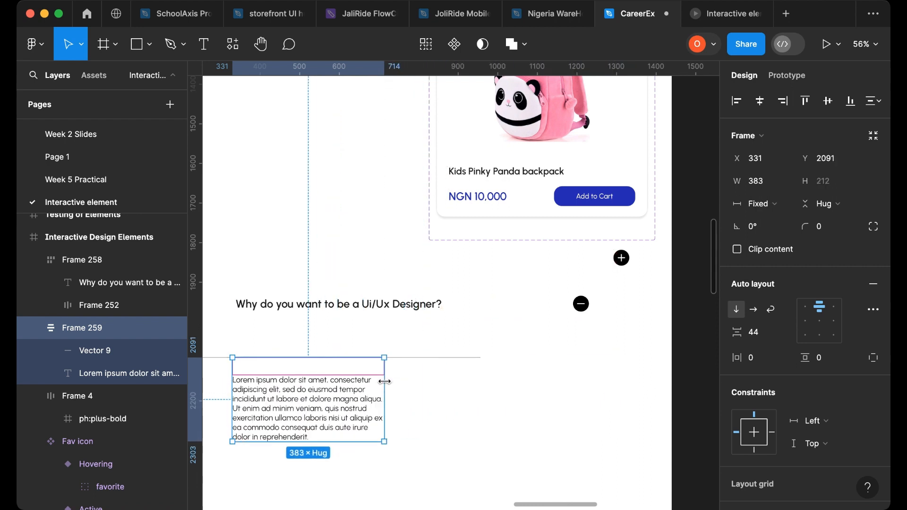
- Set the divider line's width to Fill container inside the answer frame
click(467, 397)
click(424, 364)
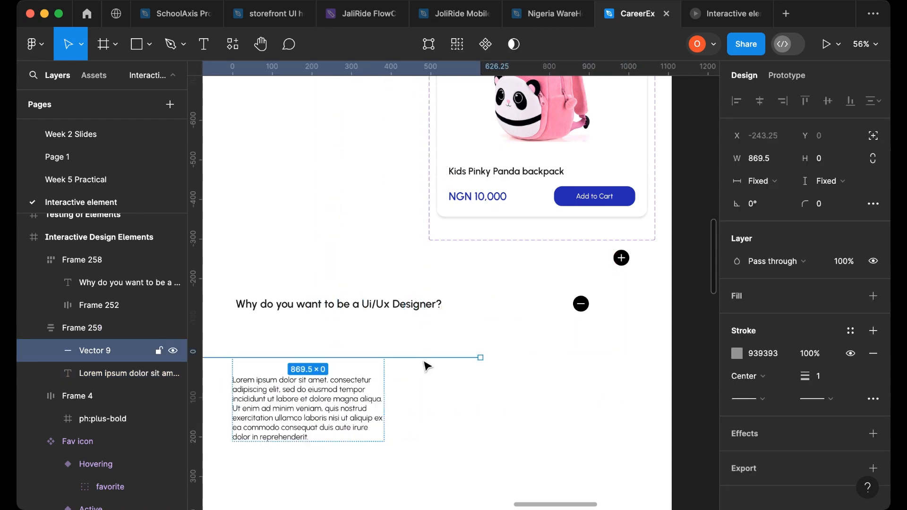
click(780, 183)
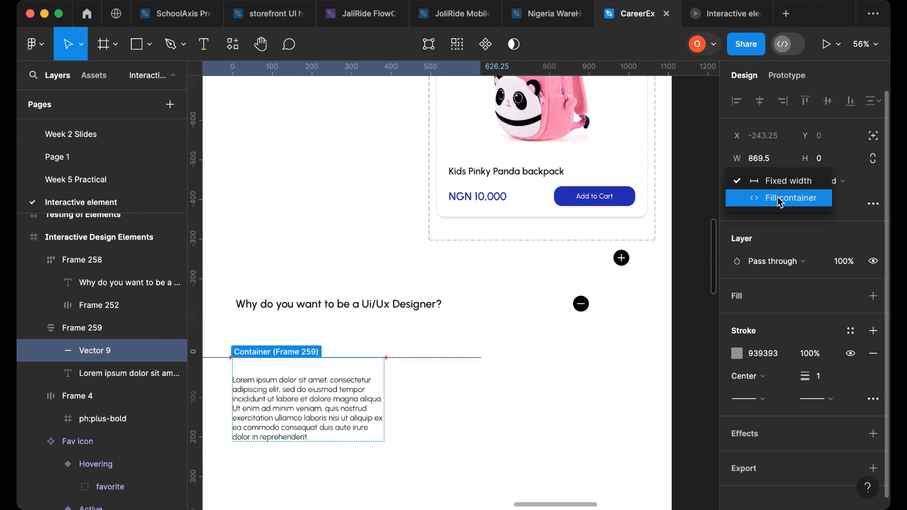
click(781, 199)
- Widen the answer frame back to about 889 px so the paragraph runs on fewer lines
click(463, 408)
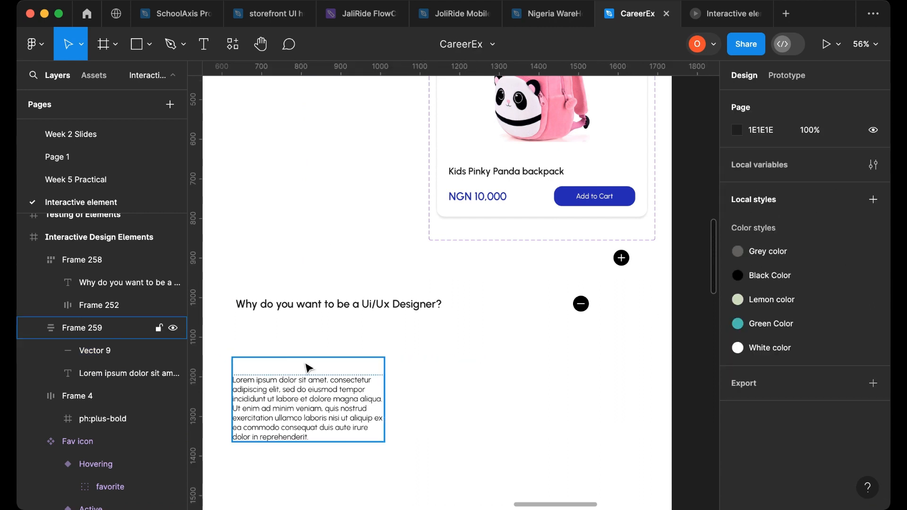
click(279, 366)
drag(387, 385, 586, 381)
click(428, 434)
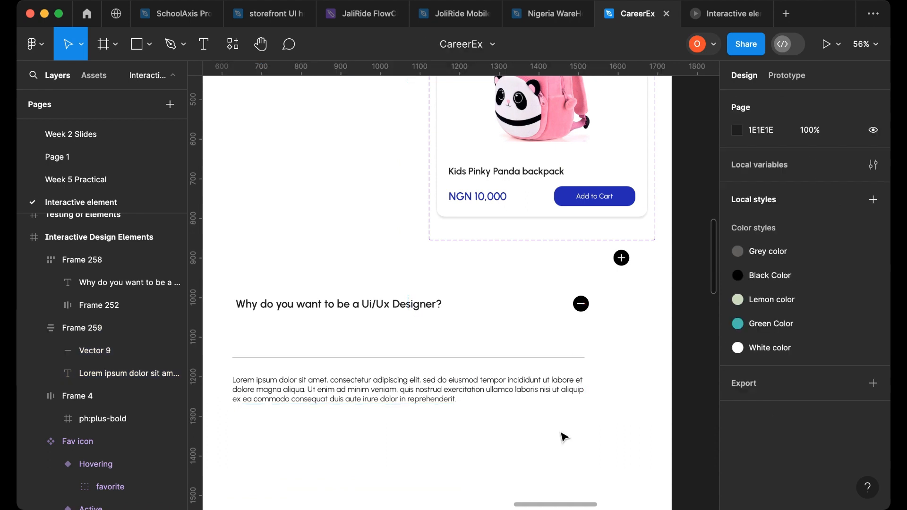
- Left-align the answer frame with the question row and stretch it to 922 px to match the row's width
click(473, 349)
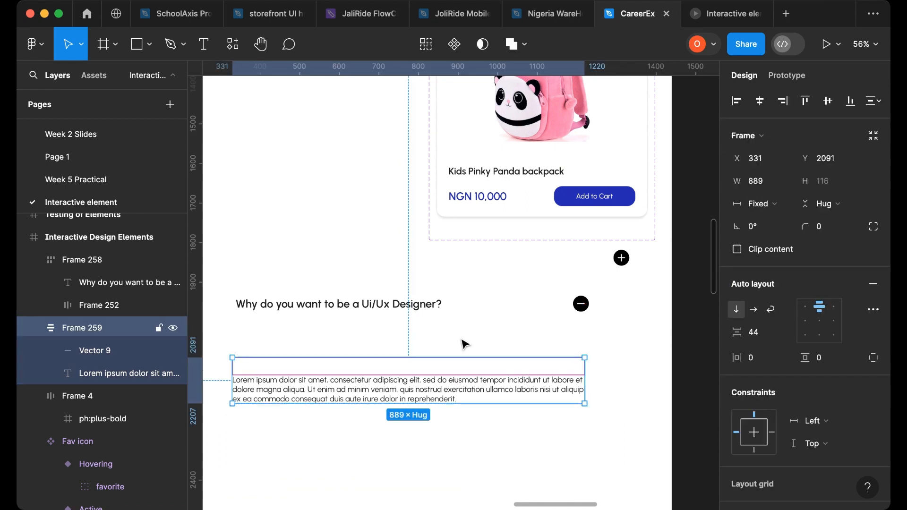
shift+click(413, 315)
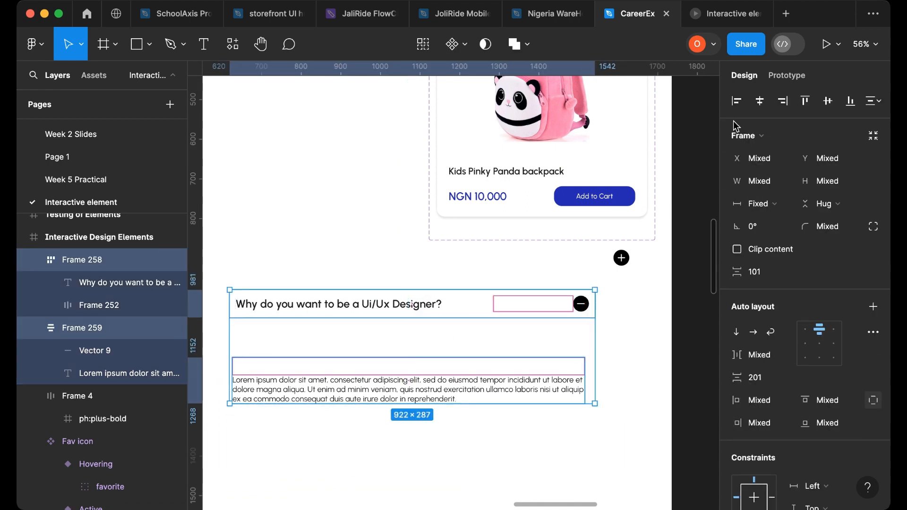
click(736, 101)
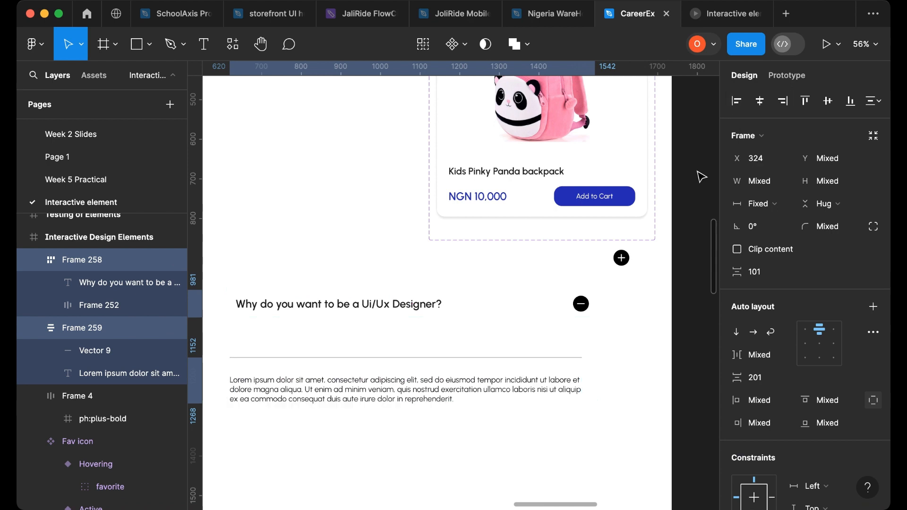
click(554, 371)
drag(582, 371, 594, 371)
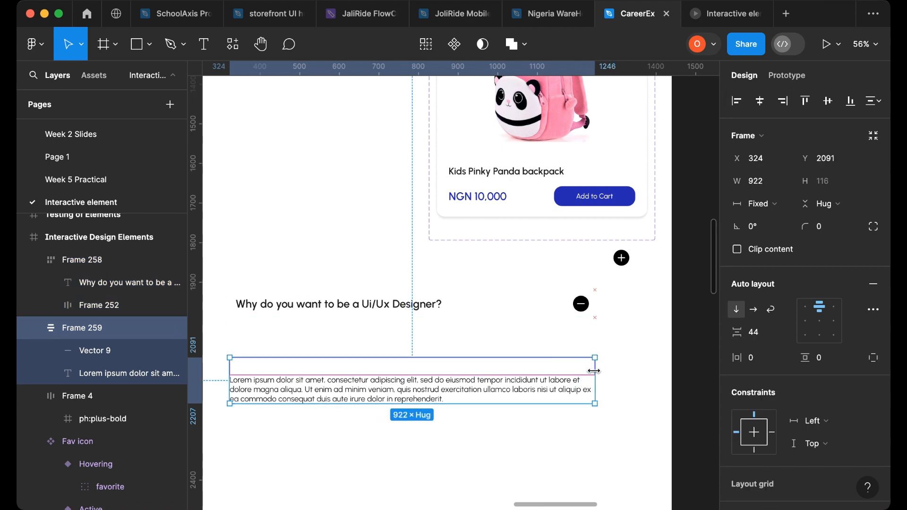
- Wrap the question row and answer frame together in a vertical auto layout frame with hugging width
shift+click(320, 314)
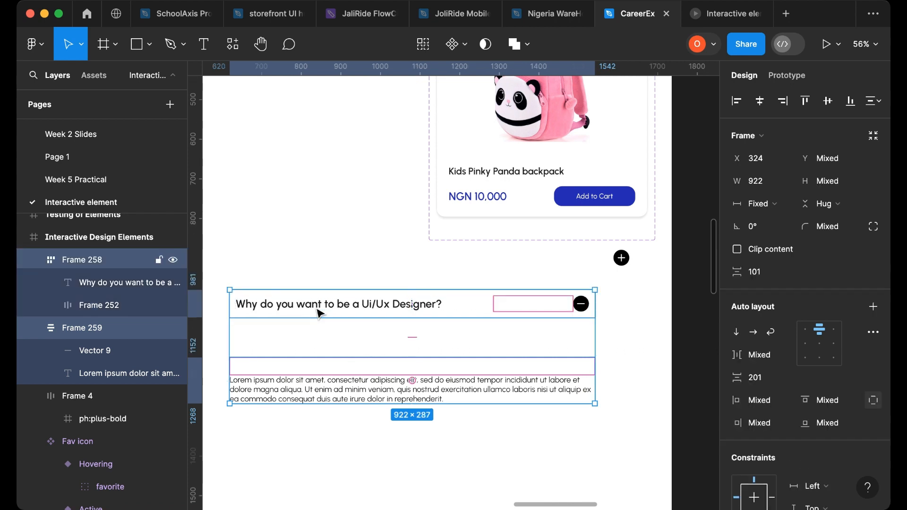
key(shift+a)
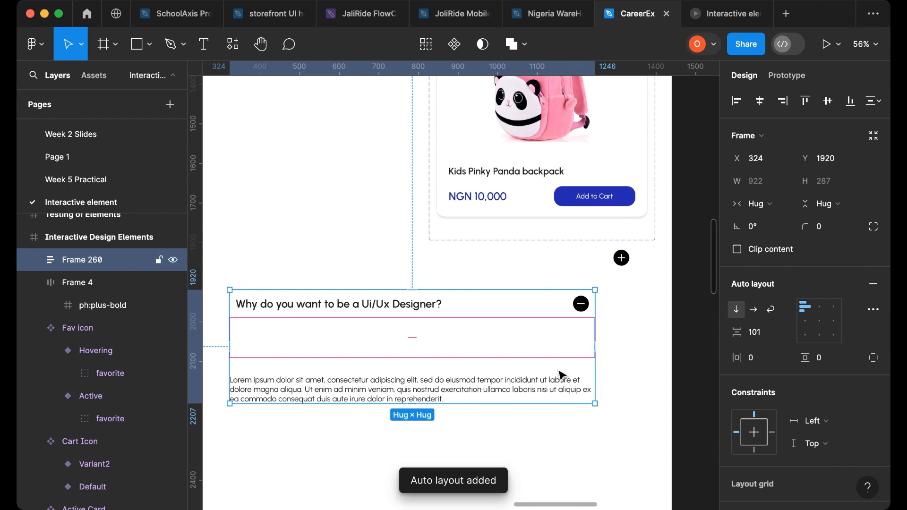
mouse_move(595, 340)
mouse_down()
mouse_move(462, 345)
mouse_move(628, 349)
mouse_move(465, 346)
mouse_move(587, 346)
mouse_up()
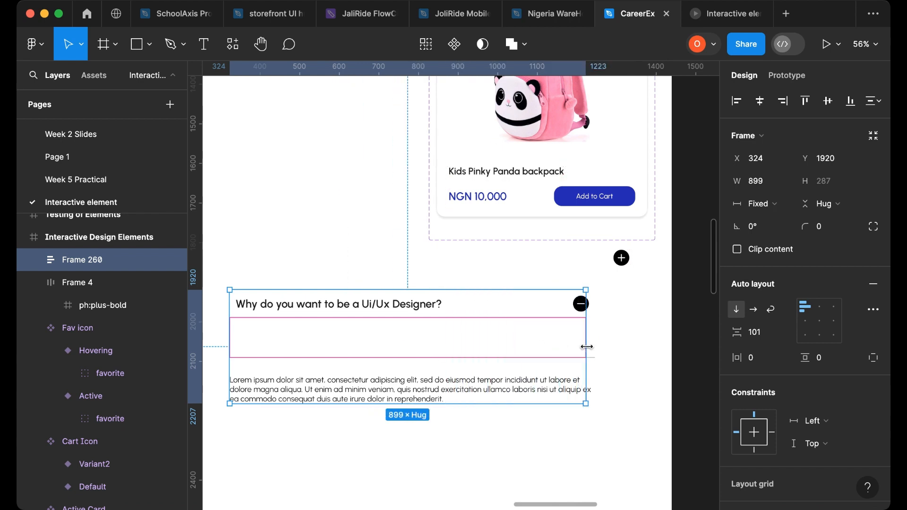
double_click(587, 347)
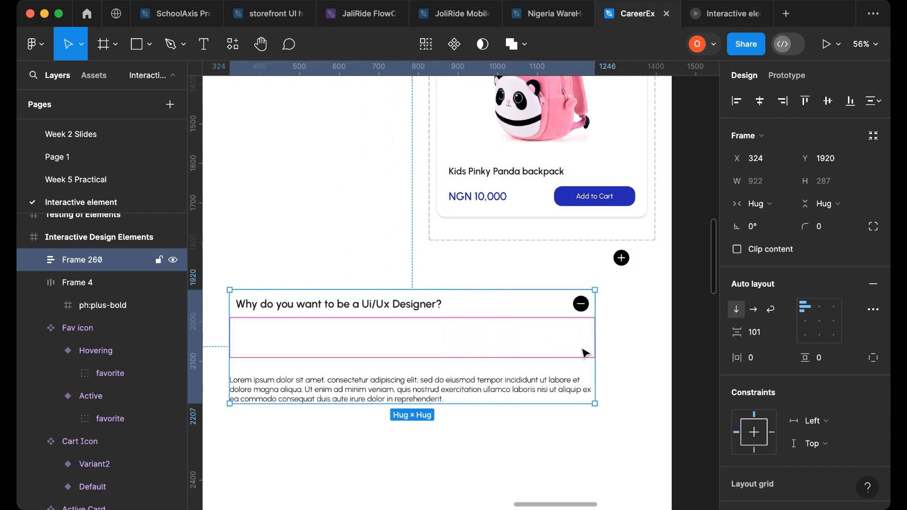
- Set both the question row and the answer frame widths to Fill container inside the new FAQ frame
click(569, 316)
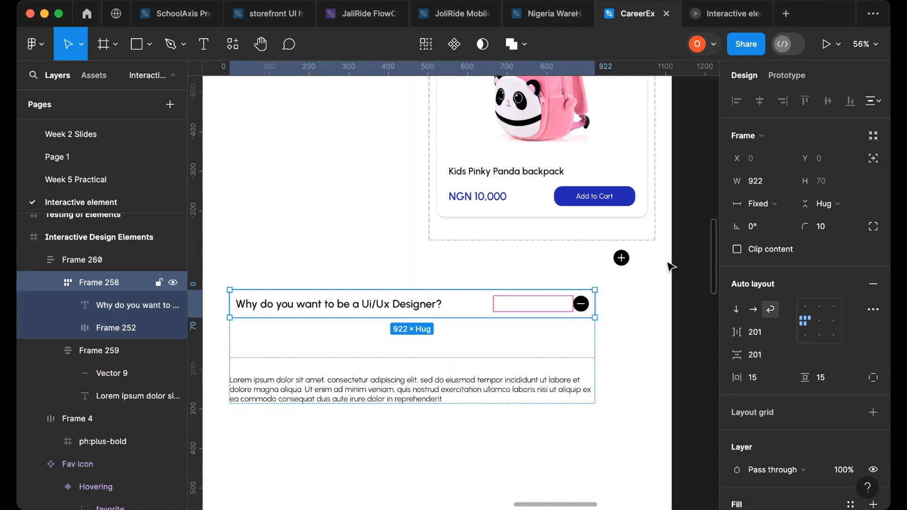
click(766, 204)
click(773, 236)
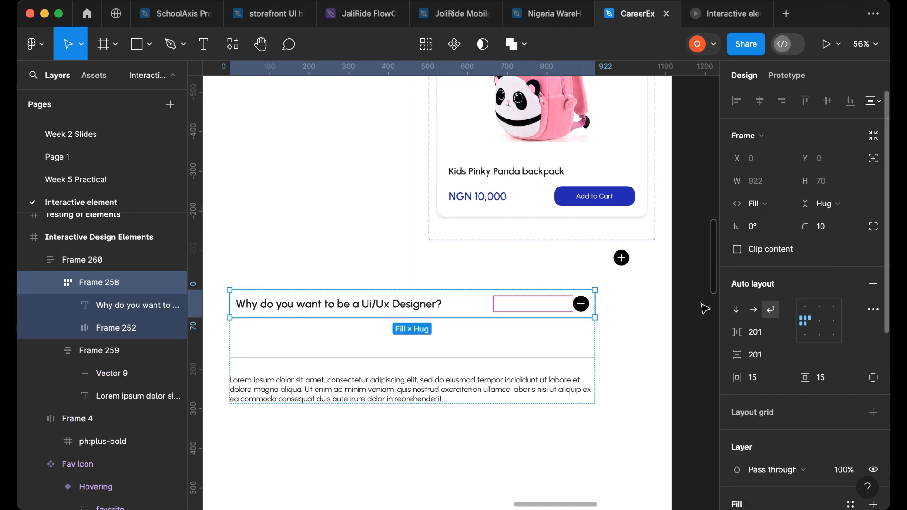
click(554, 373)
click(765, 204)
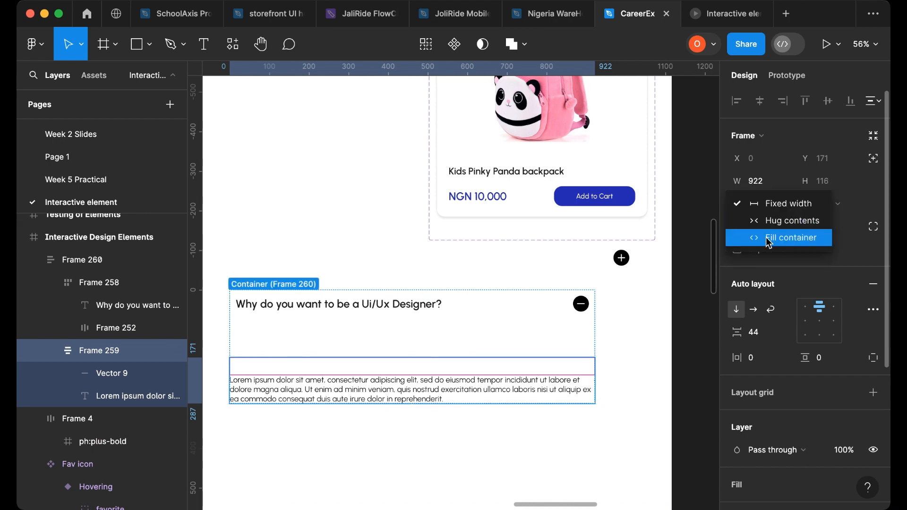
click(773, 236)
click(613, 347)
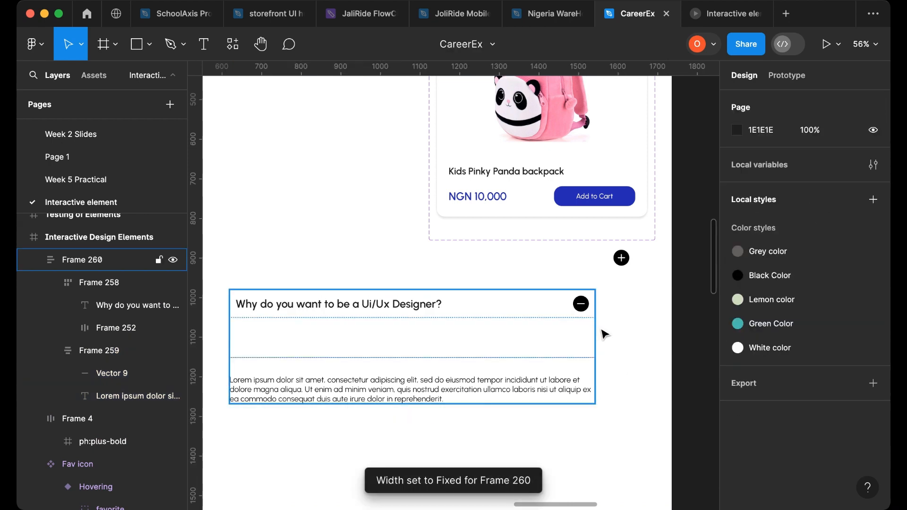
- Resize the FAQ frame to about 553 px and back to about 896 px, and set its item spacing to 18
drag(596, 334, 449, 335)
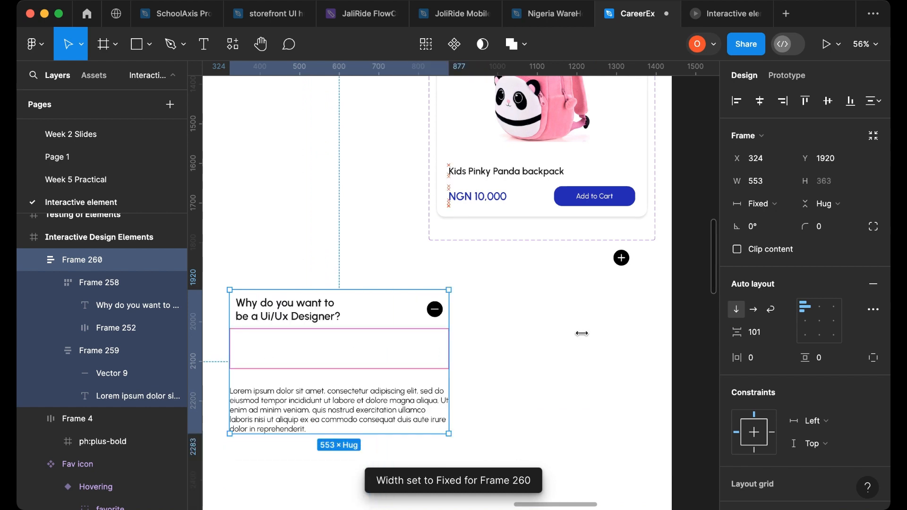
drag(582, 334, 585, 335)
click(459, 434)
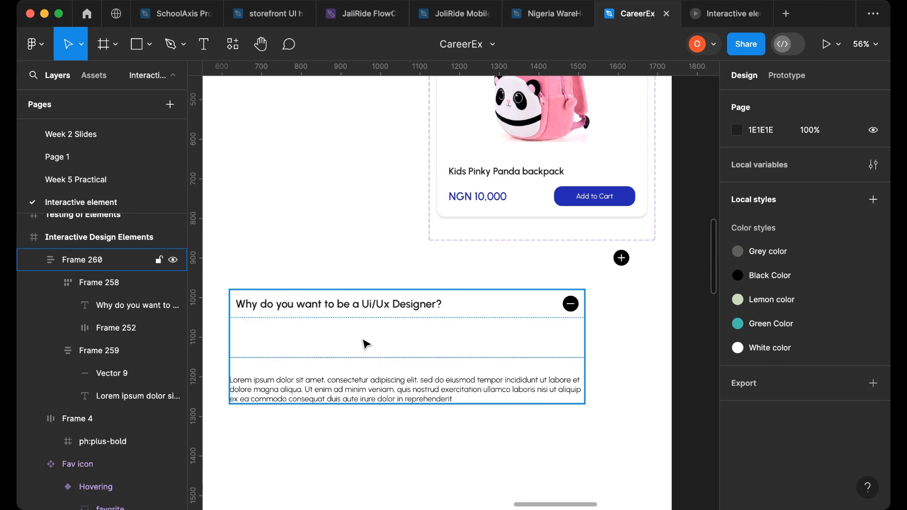
click(467, 344)
drag(740, 334, 625, 352)
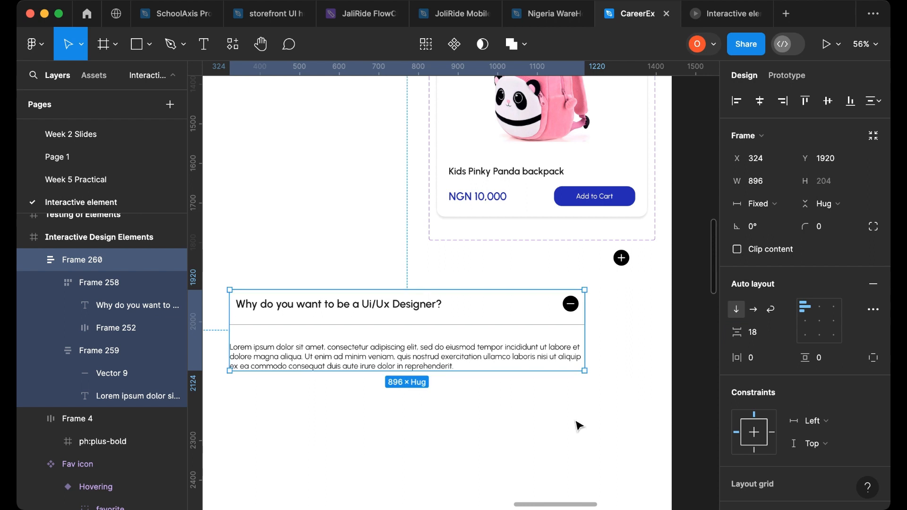
- Give the answer frame a white FFFFFF fill and 15 px horizontal and vertical padding
click(421, 364)
scroll(841, 378, down, 3)
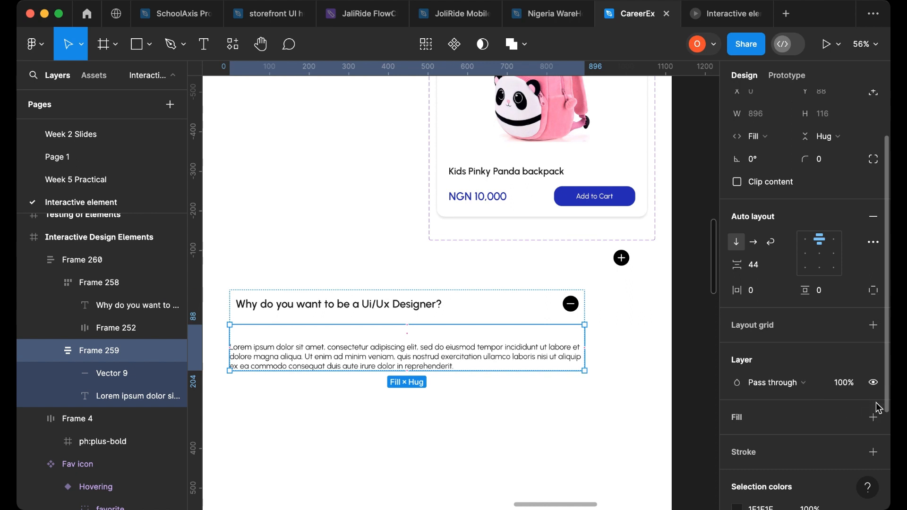
click(874, 418)
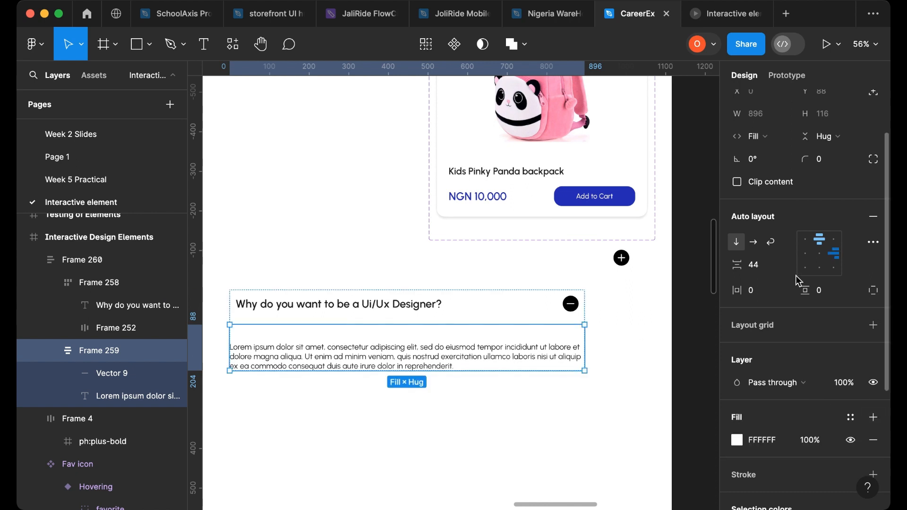
click(763, 296)
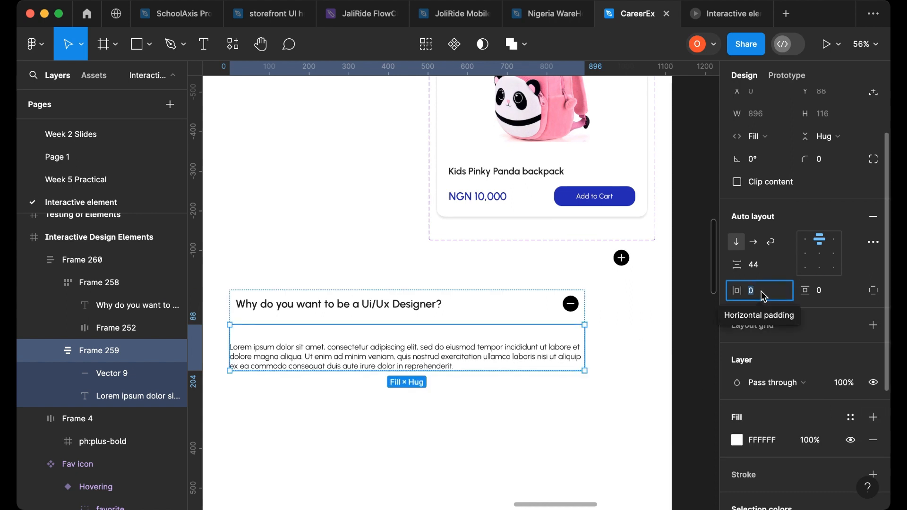
text(15)
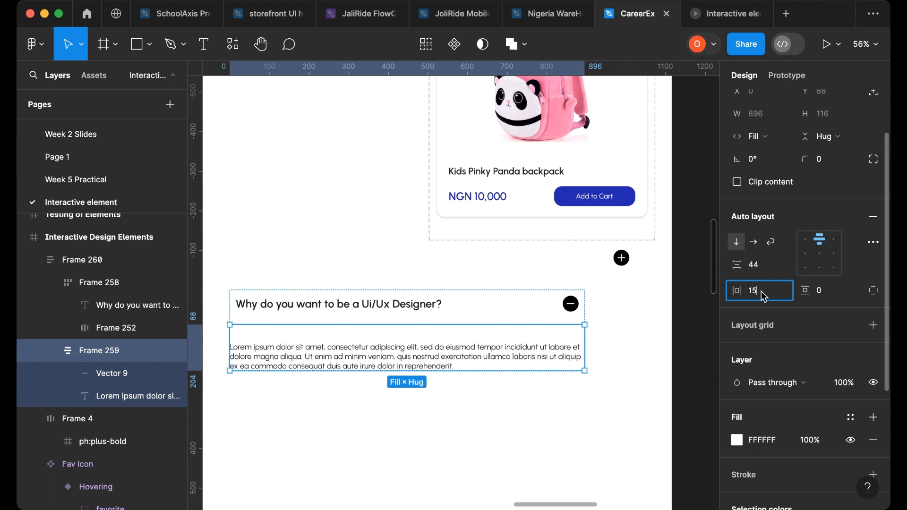
click(831, 296)
text(15)
key(Return)
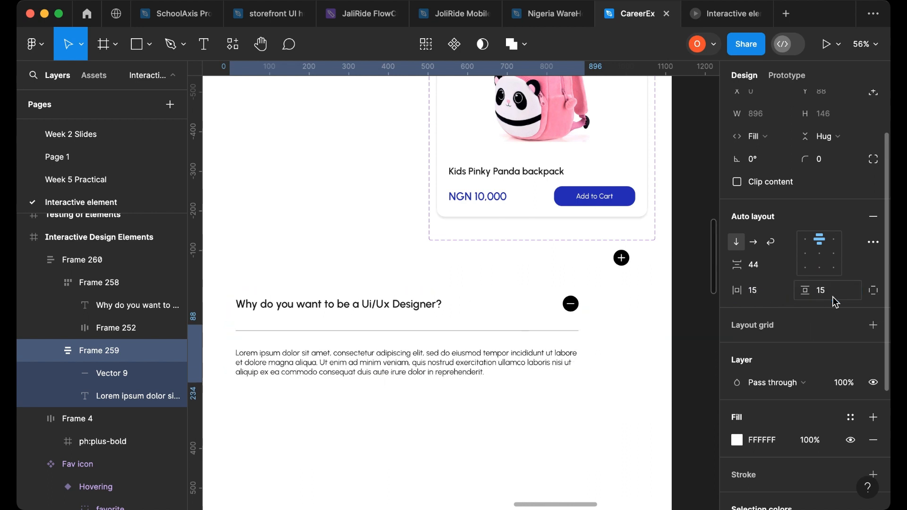
- Resize the FAQ frame to about 887 px wide
click(600, 405)
click(586, 327)
drag(586, 328, 620, 350)
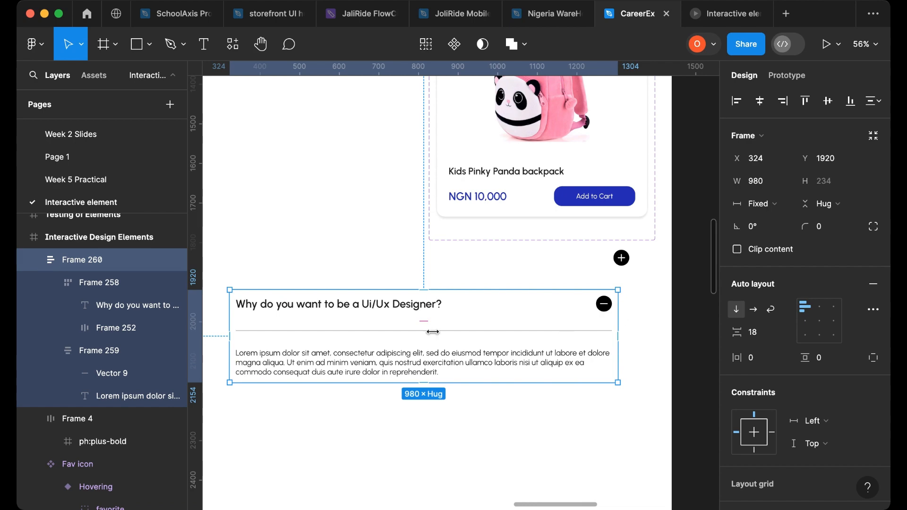
drag(433, 332, 581, 344)
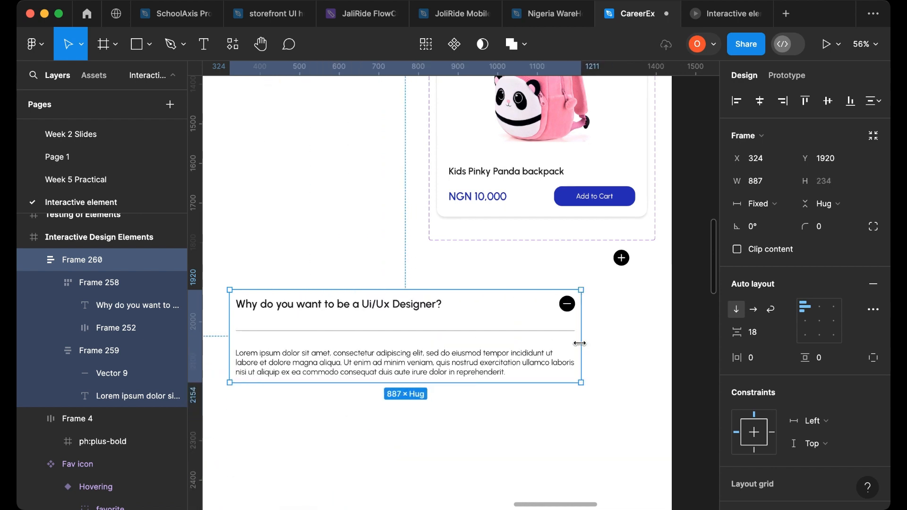
- Adjust the question row's width and widen the FAQ frame to about 958 px
click(444, 310)
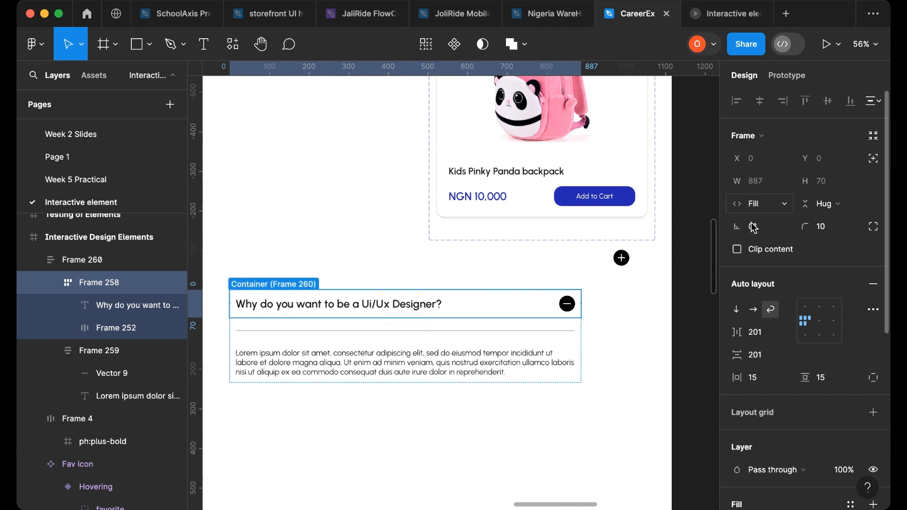
drag(582, 304, 582, 326)
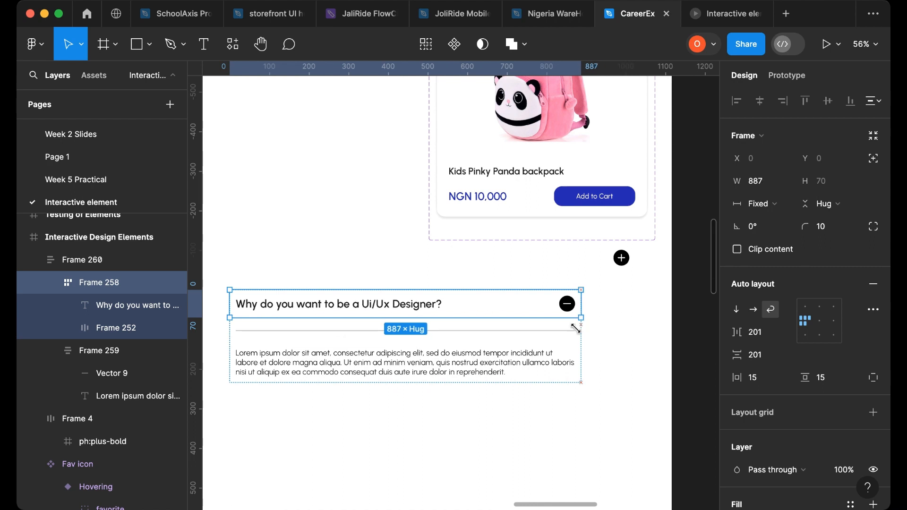
click(584, 337)
drag(435, 342, 580, 354)
click(591, 307)
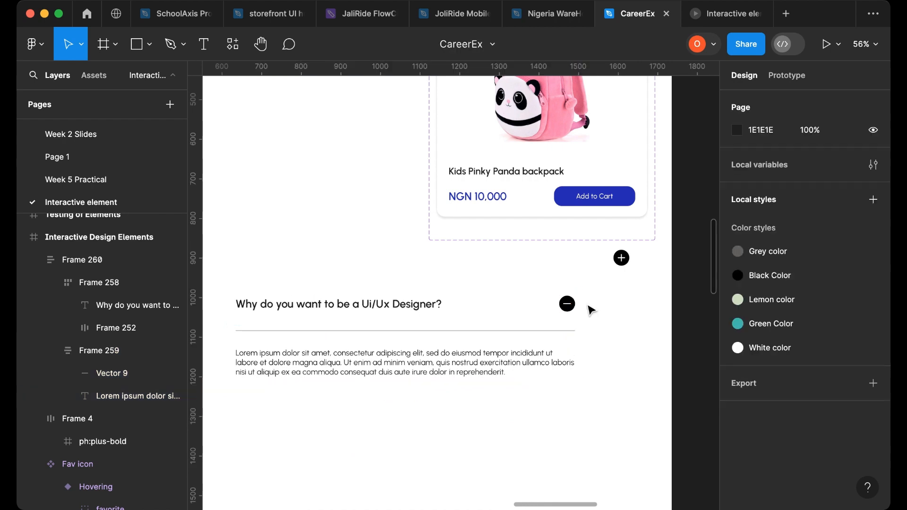
click(582, 308)
drag(582, 310, 610, 332)
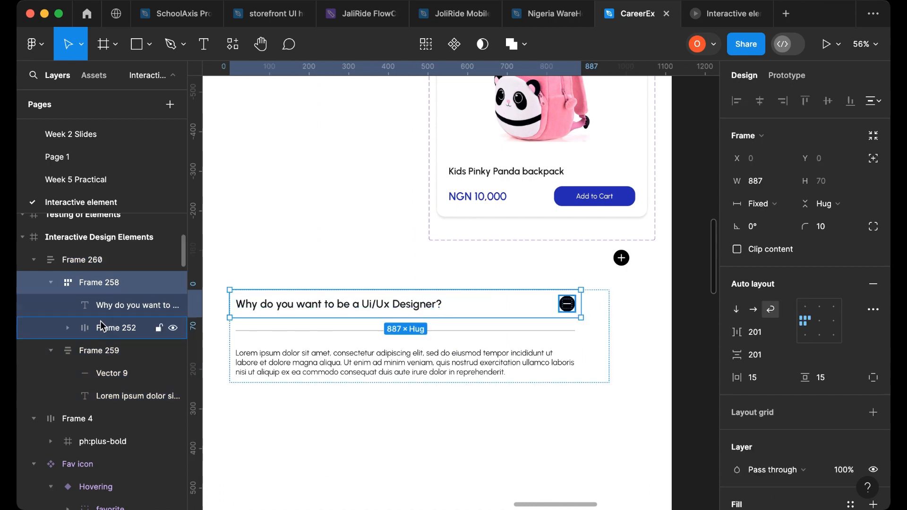
- Collapse the nested layers and set the question row and answer frame widths to Fill container together
click(54, 352)
click(51, 351)
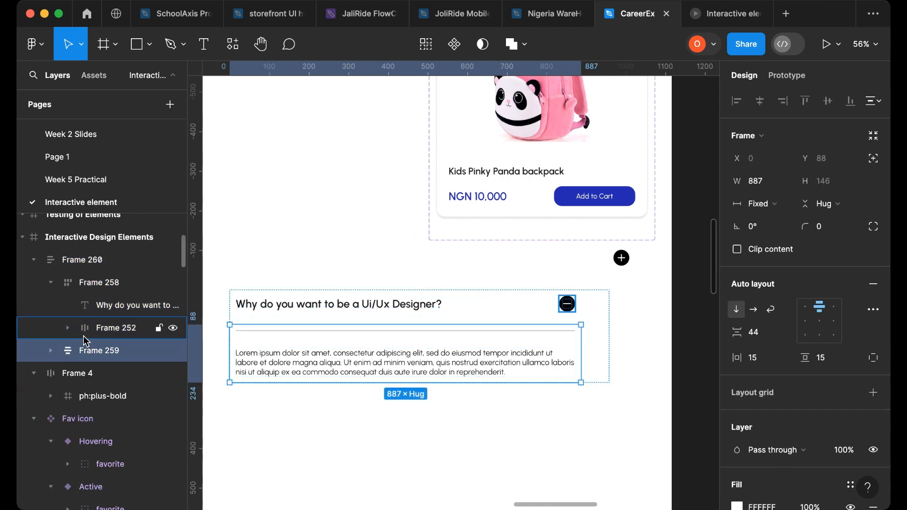
click(53, 288)
click(51, 283)
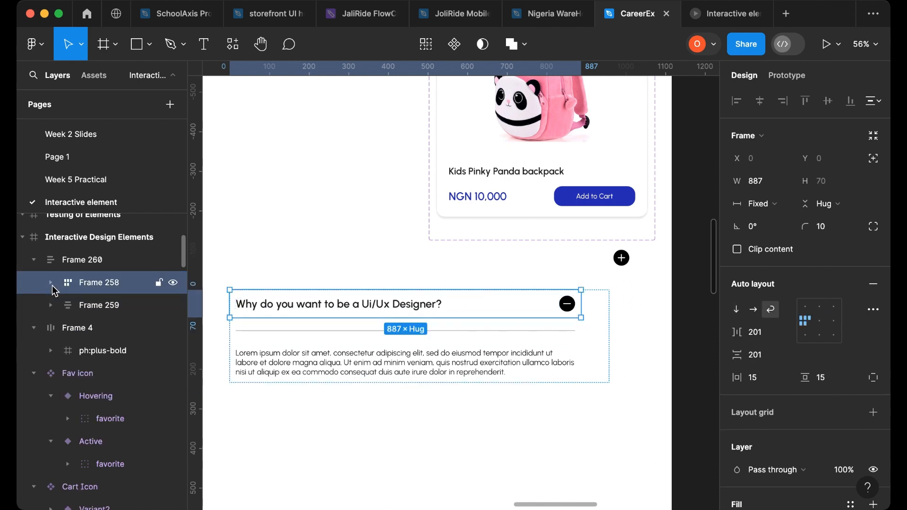
shift+click(99, 306)
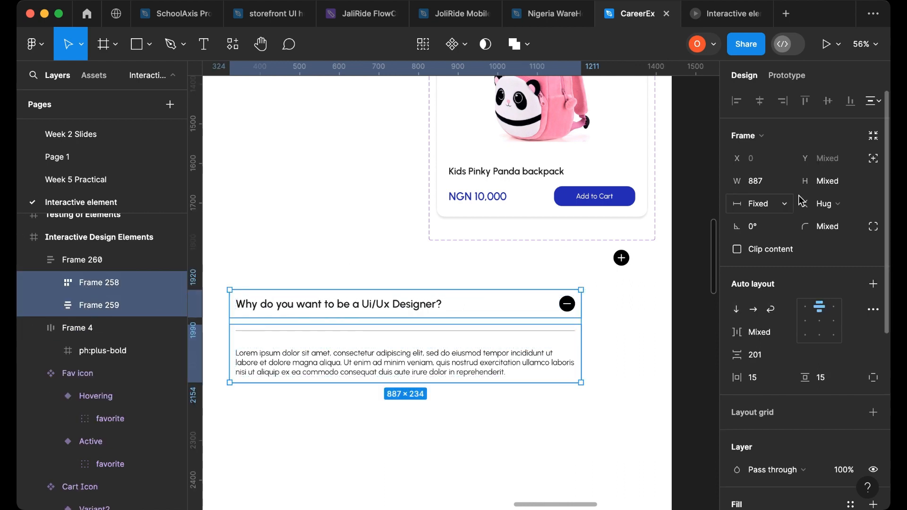
click(762, 204)
click(784, 238)
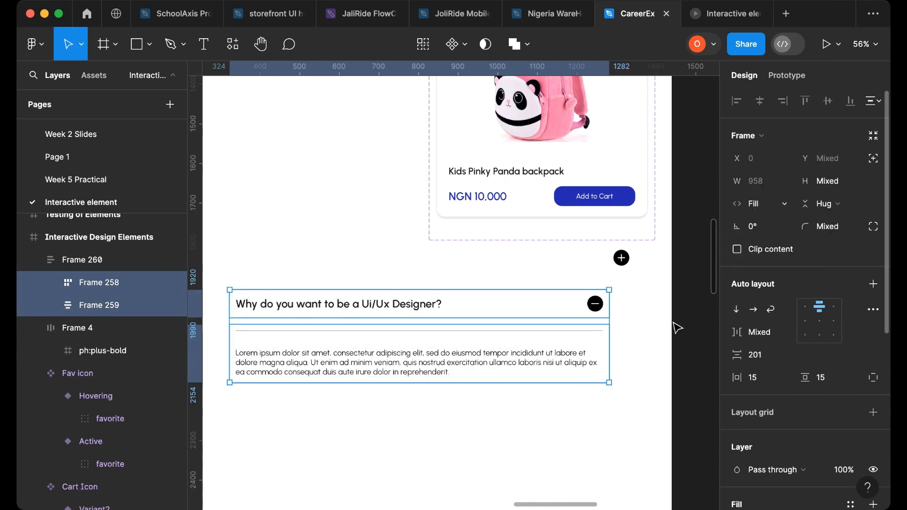
click(628, 339)
click(523, 294)
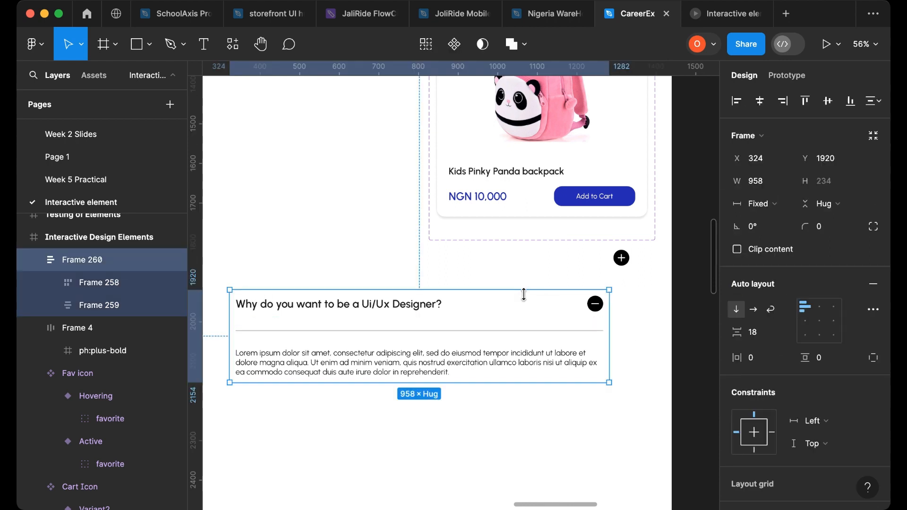
- Nudge the FAQ frame slightly and set its corner radius to 10
click(430, 419)
drag(472, 334, 476, 350)
scroll(860, 366, down, 4)
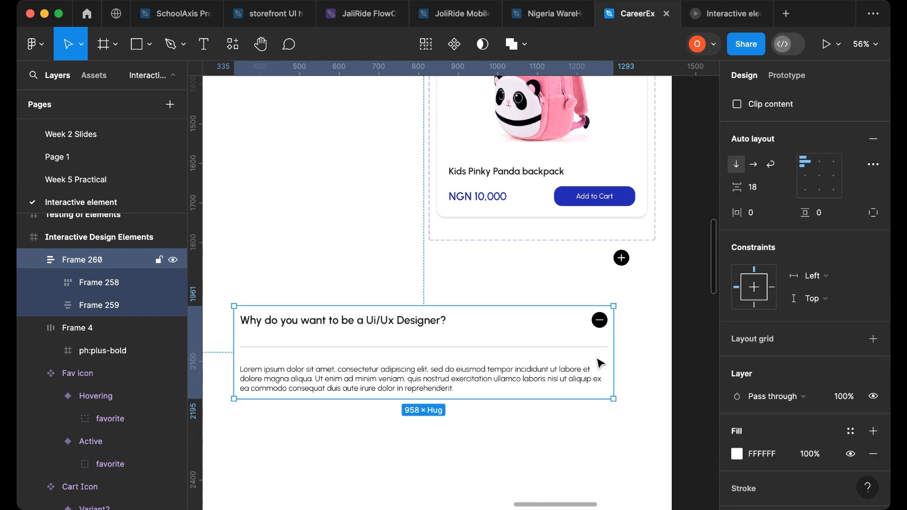
scroll(850, 195, up, 3)
click(837, 213)
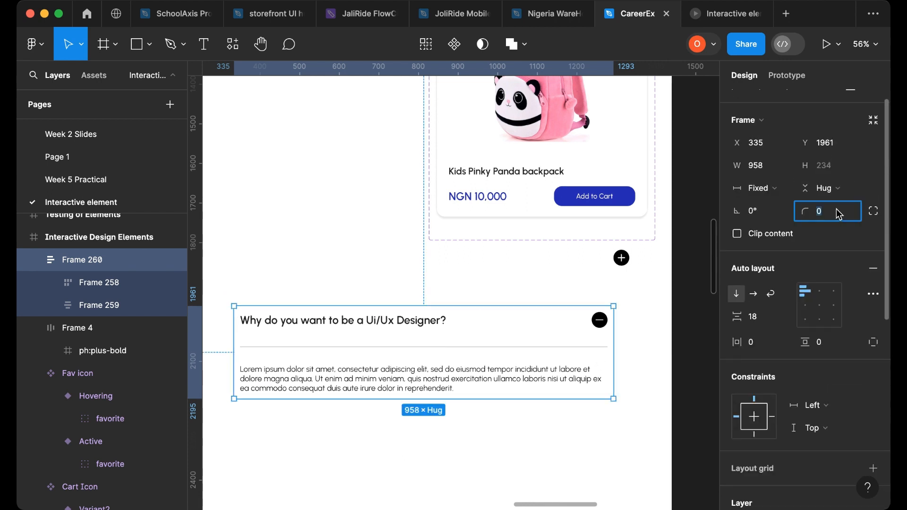
key(Return)
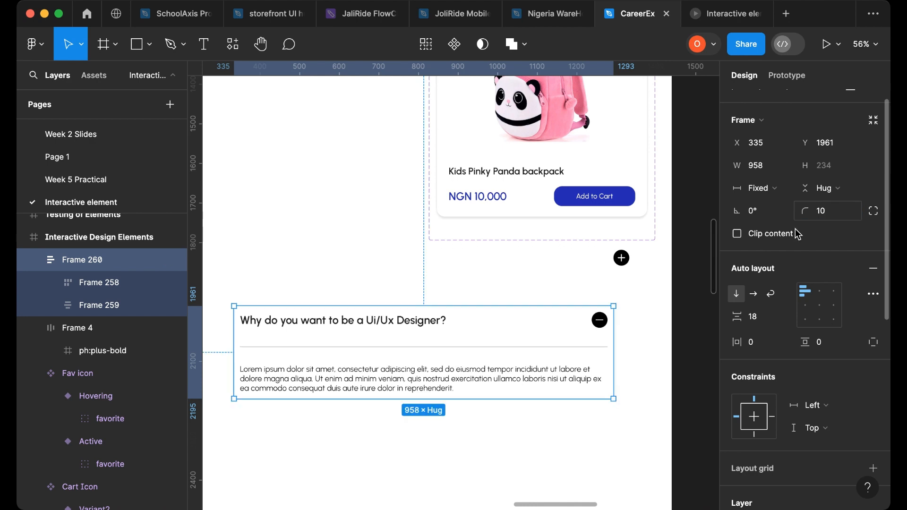
- Move the FAQ frame out of the page design onto the empty canvas beside it
scroll(384, 325, down, 5)
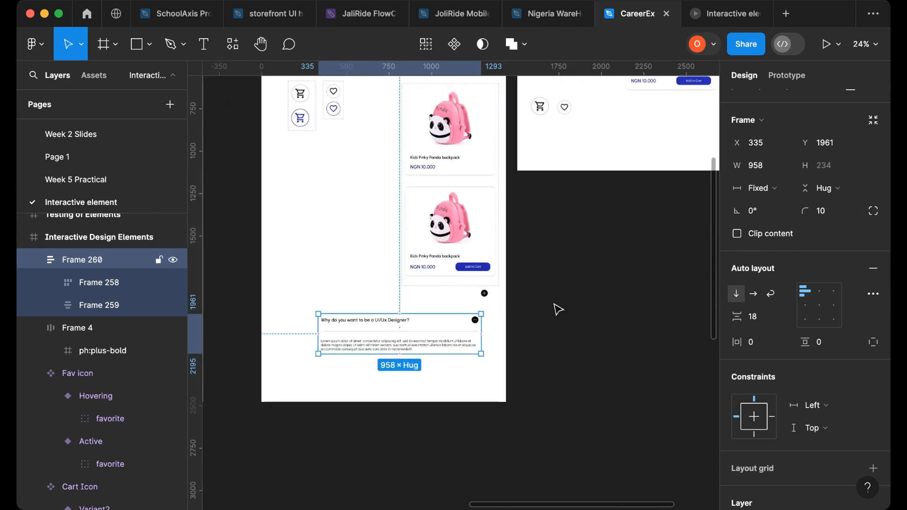
drag(387, 326, 603, 297)
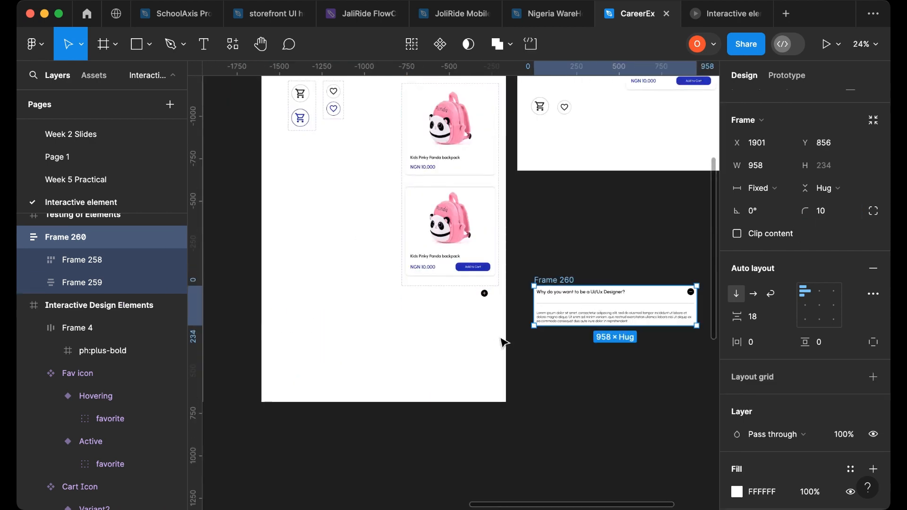
scroll(502, 343, right, 5)
click(422, 379)
scroll(416, 370, up, 4)
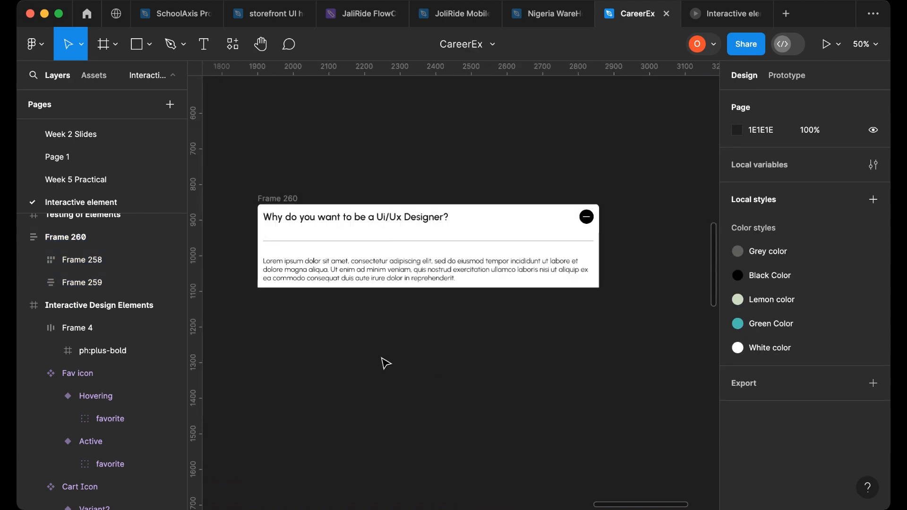
- Widen the FAQ frame to about 1090 px
double_click(413, 280)
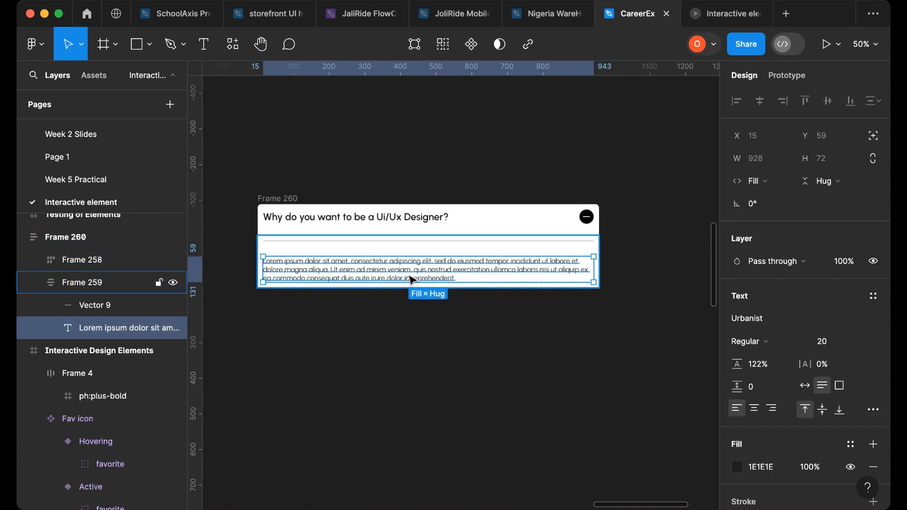
click(442, 315)
click(597, 243)
drag(602, 244, 647, 254)
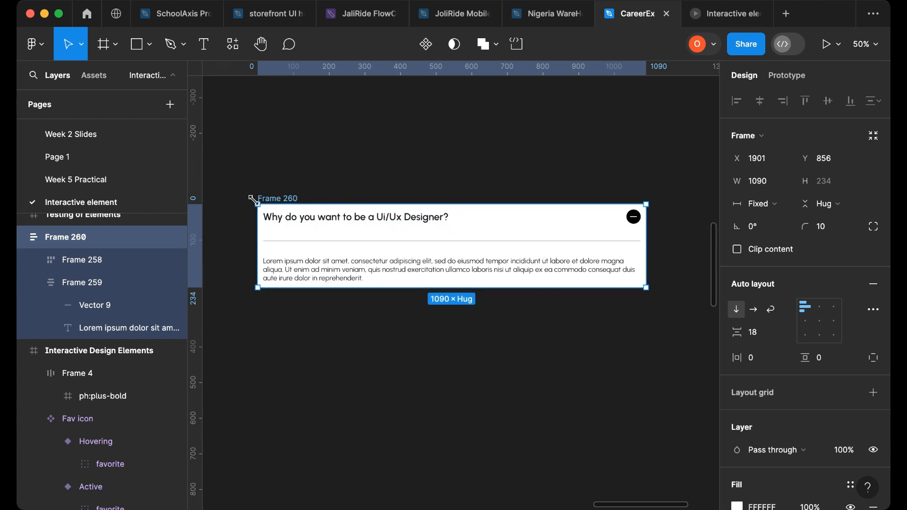
- Add a minimum width of 300 to the FAQ frame
click(787, 182)
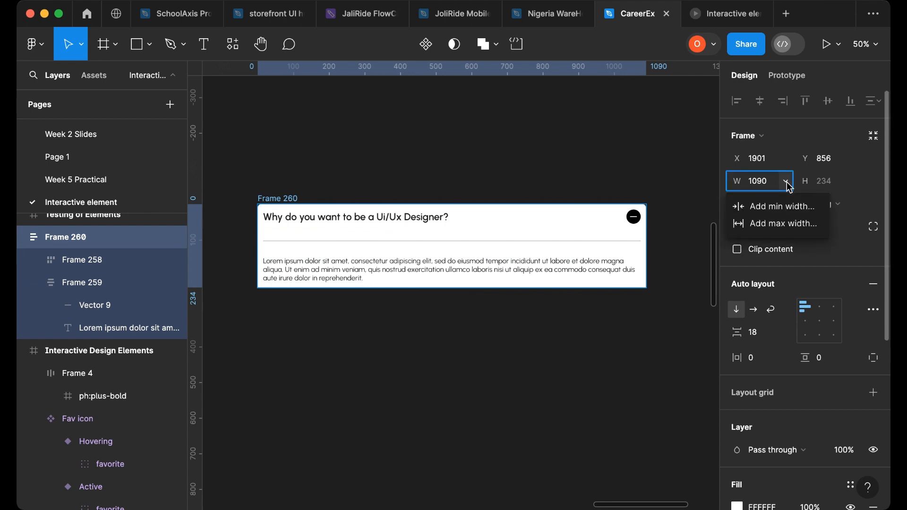
click(788, 209)
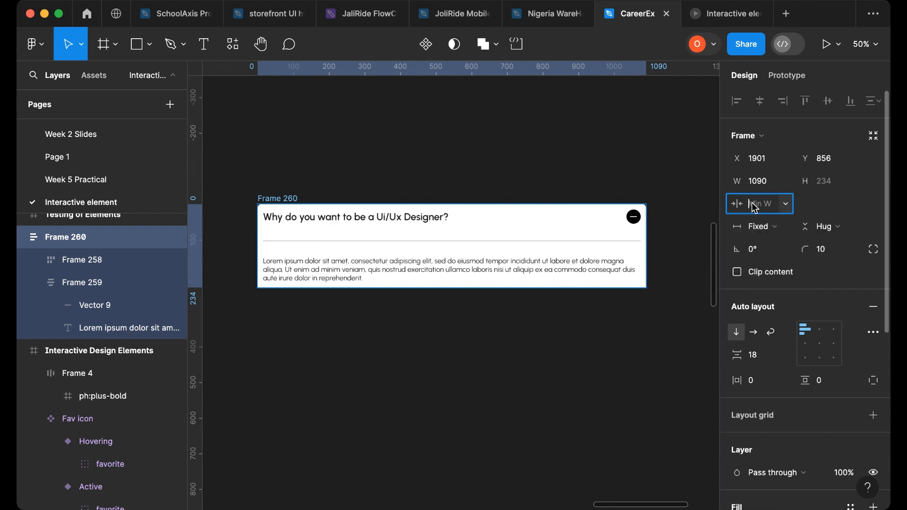
text(300)
key(Return)
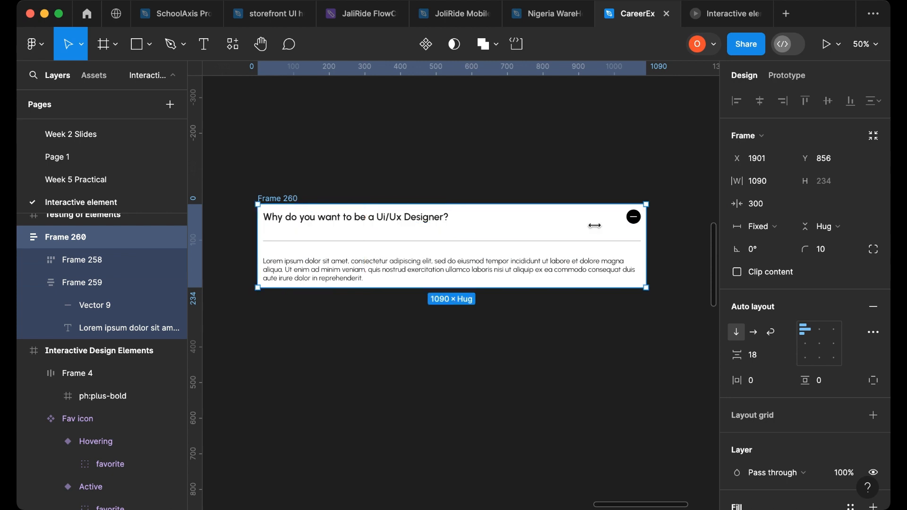
- Drag the FAQ frame narrower and wider to test its responsiveness, ending at about 967 px wide
drag(594, 226, 353, 231)
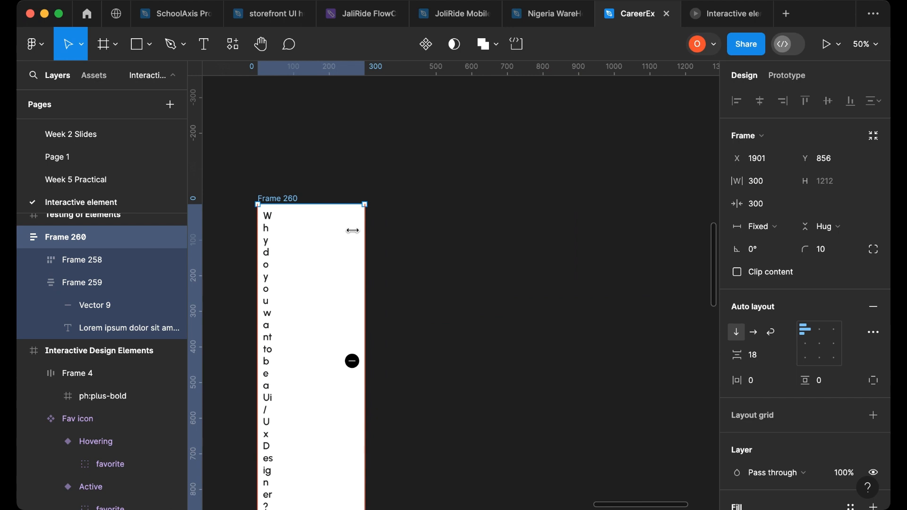
drag(360, 229, 416, 234)
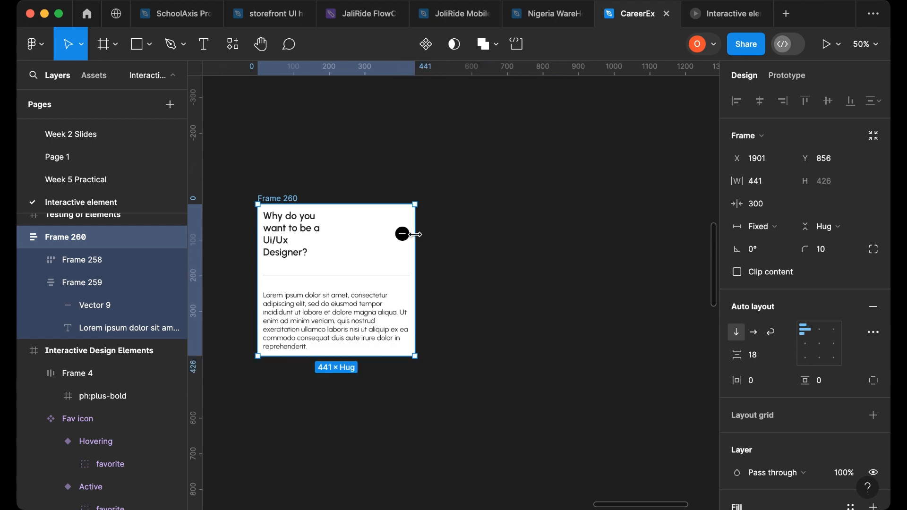
drag(416, 234, 602, 231)
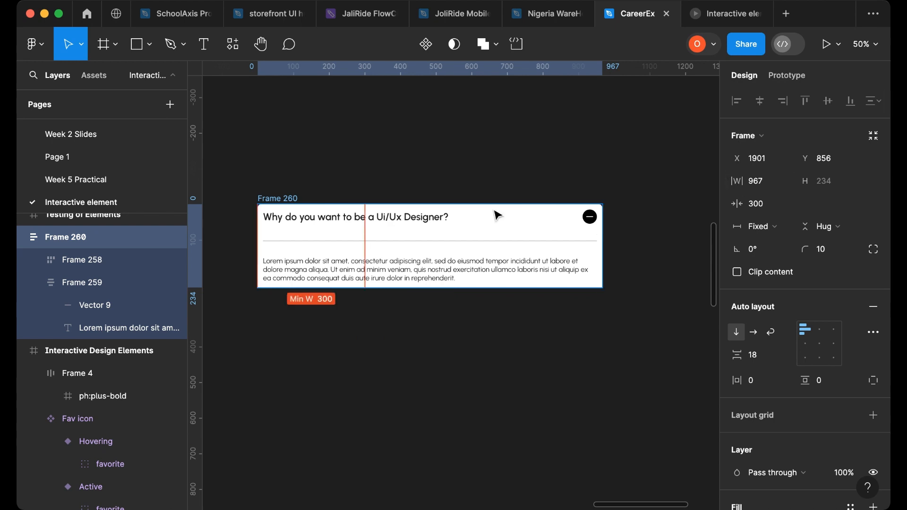
click(414, 323)
- Change the FAQ frame's minimum width to 410
click(282, 196)
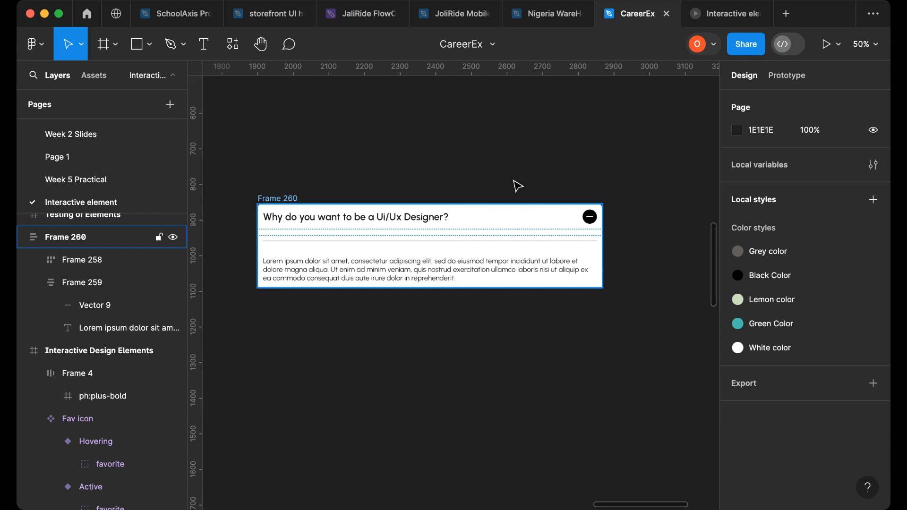
click(785, 182)
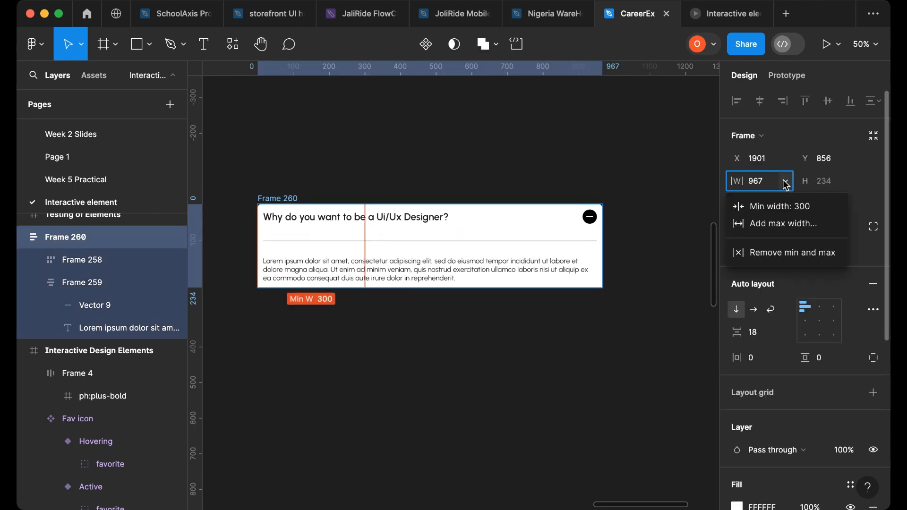
click(790, 207)
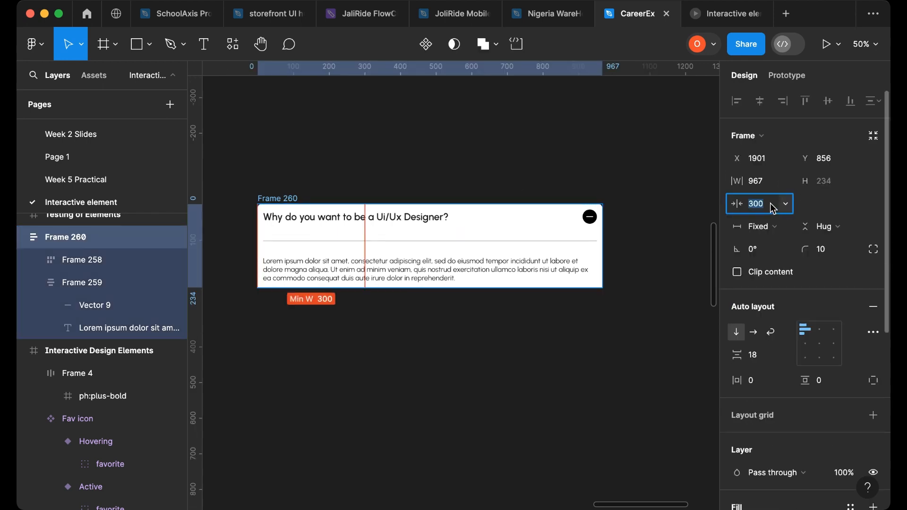
key(BackSpace)
key(Return)
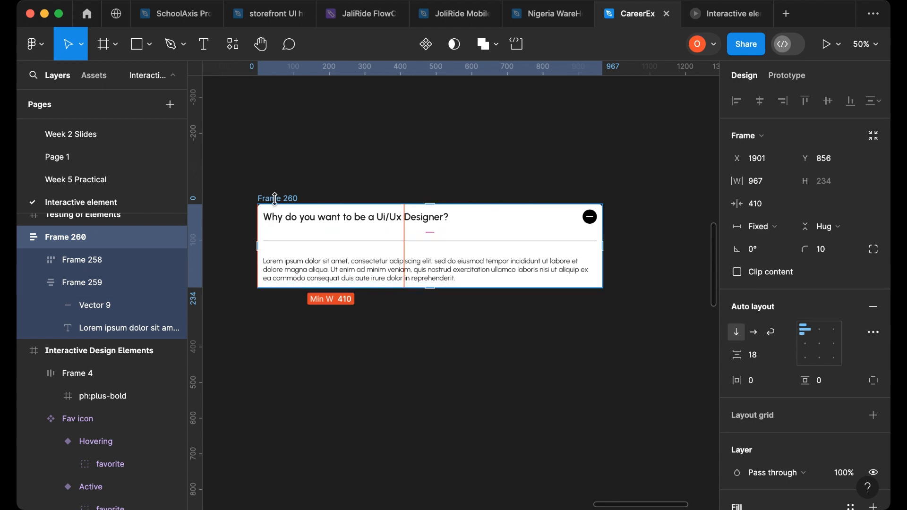
- Resize the FAQ frame down to its minimum and back up to about 1060 px wide
drag(604, 223, 391, 243)
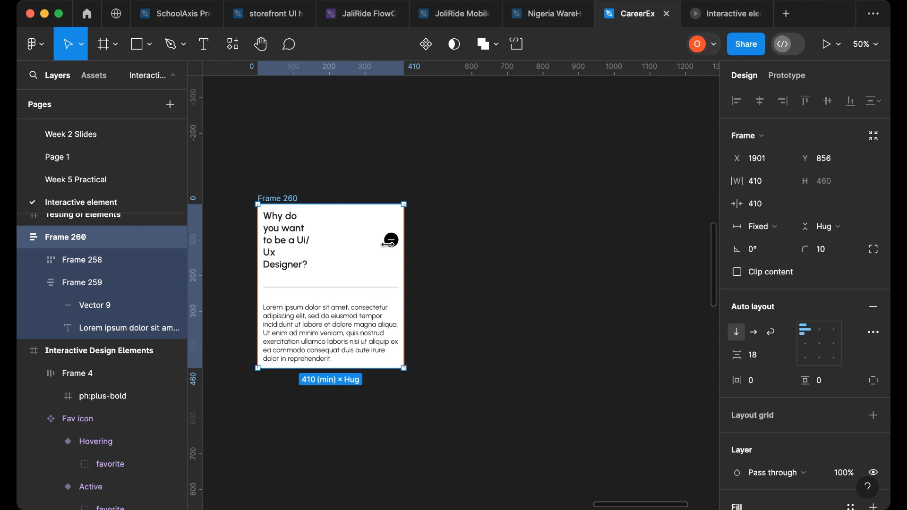
drag(391, 241, 636, 244)
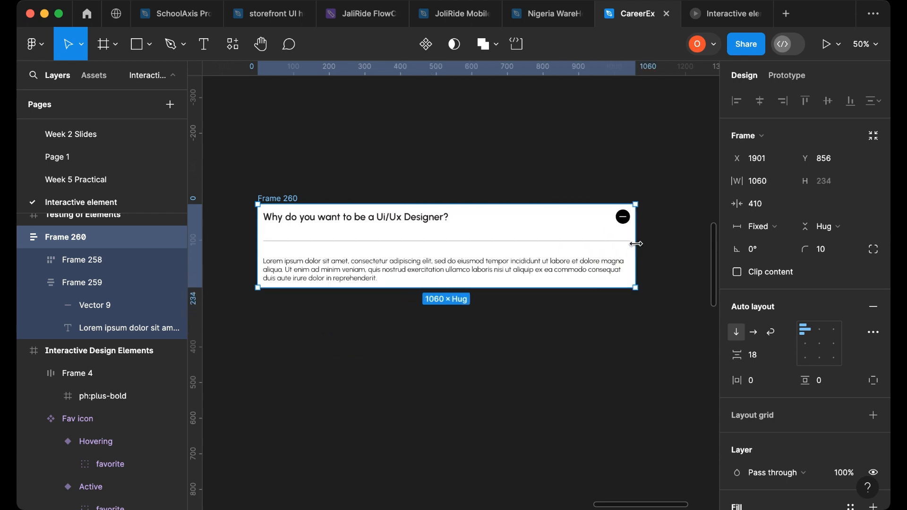
click(512, 340)
- Turn the FAQ frame into a component and add a second variant
scroll(492, 326, down, 3)
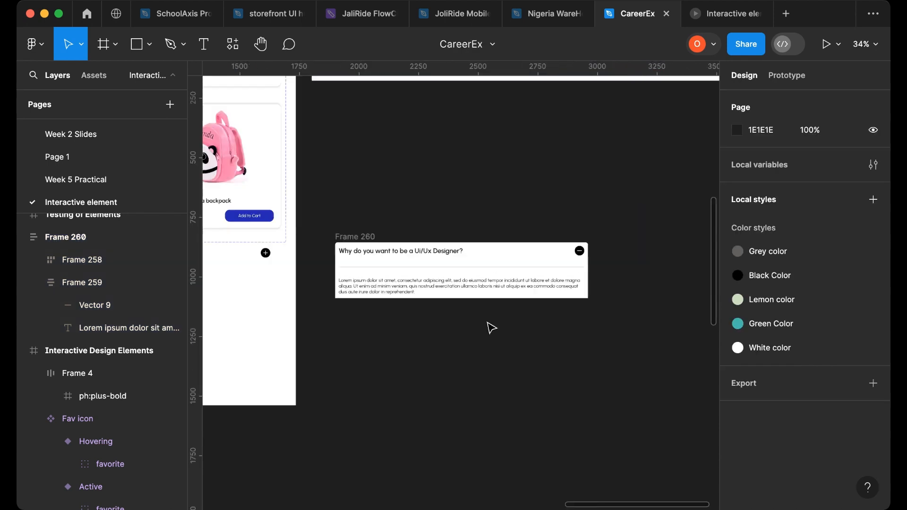
click(355, 243)
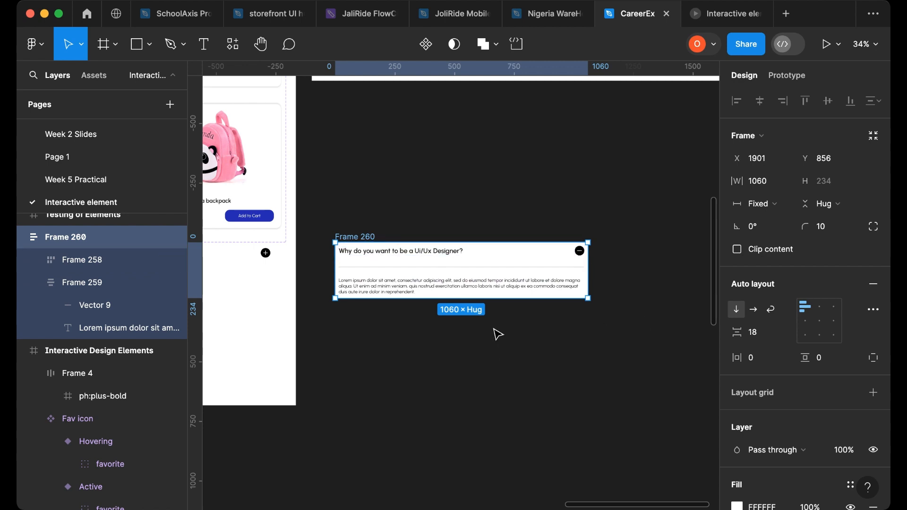
scroll(454, 320, up, 3)
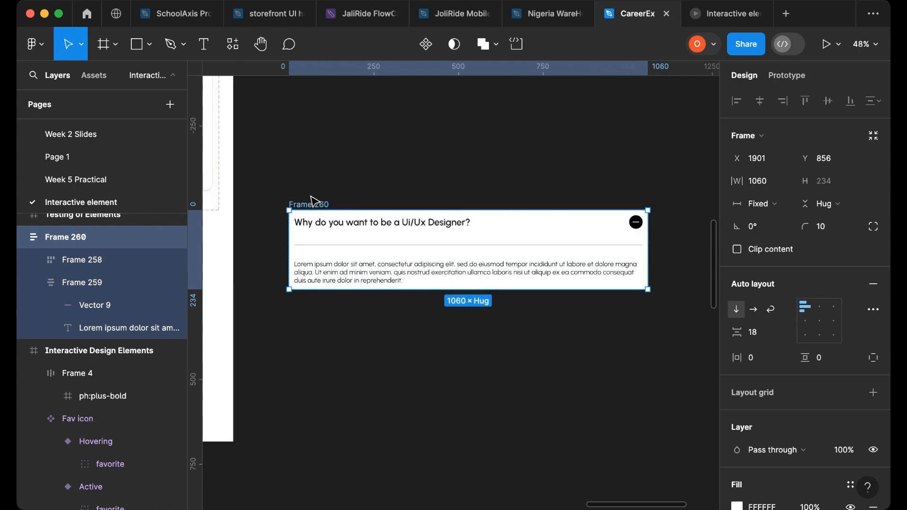
click(424, 50)
click(424, 49)
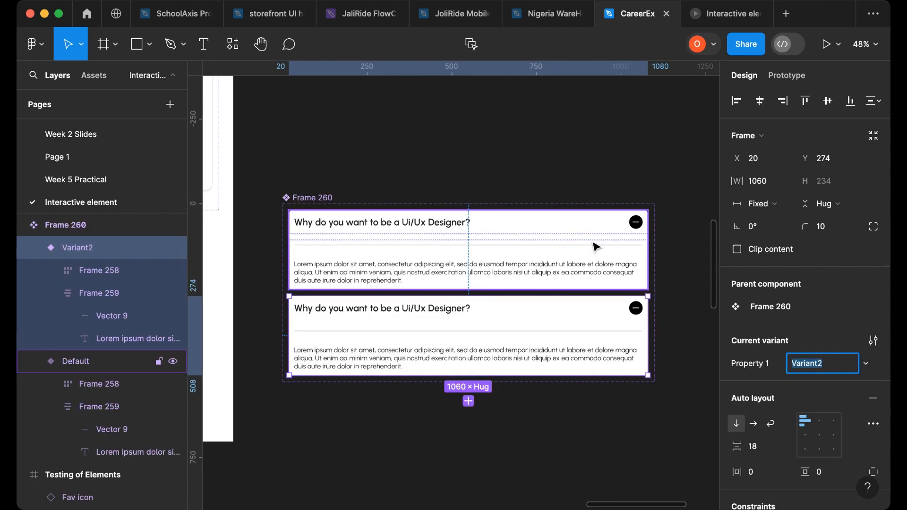
- Rename the component set's variant property to Accordion
click(485, 277)
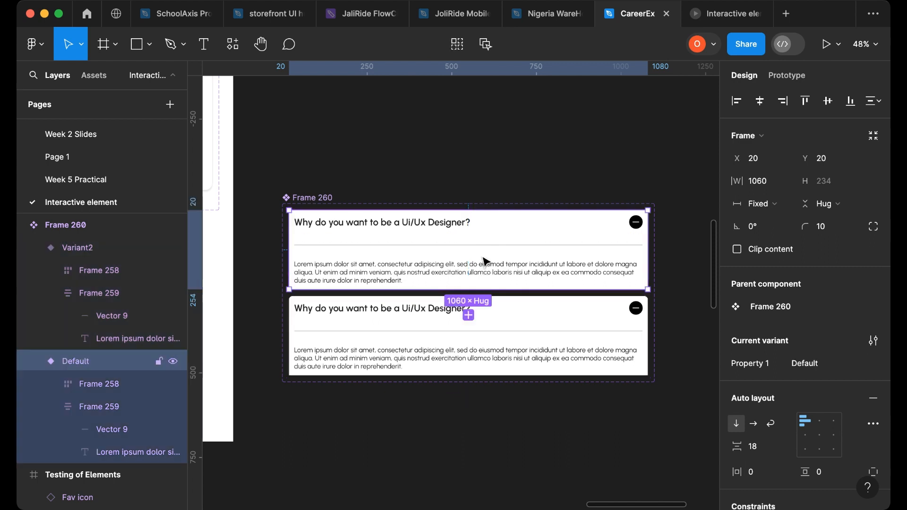
click(314, 198)
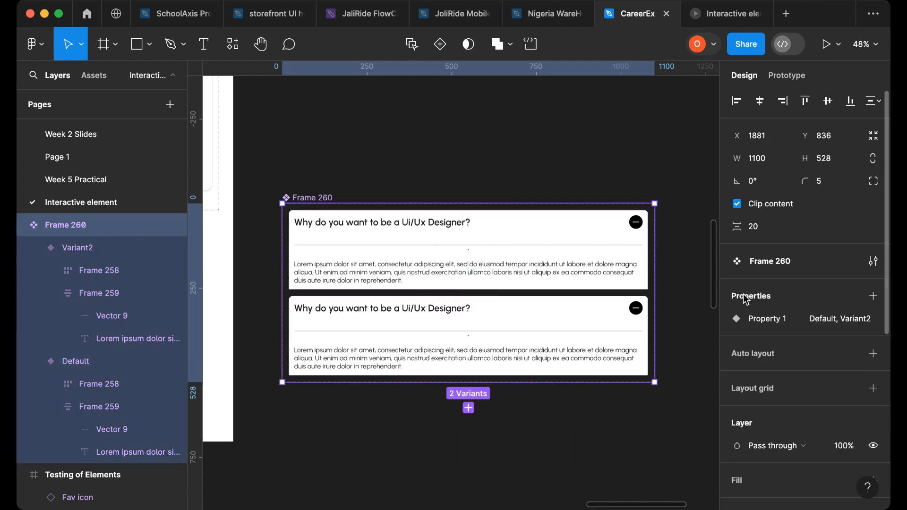
click(852, 323)
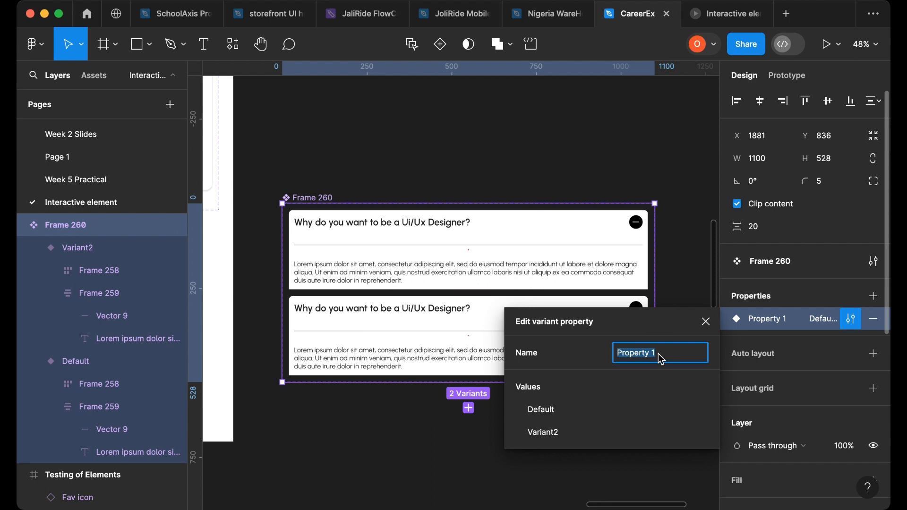
text(Accordion)
click(688, 284)
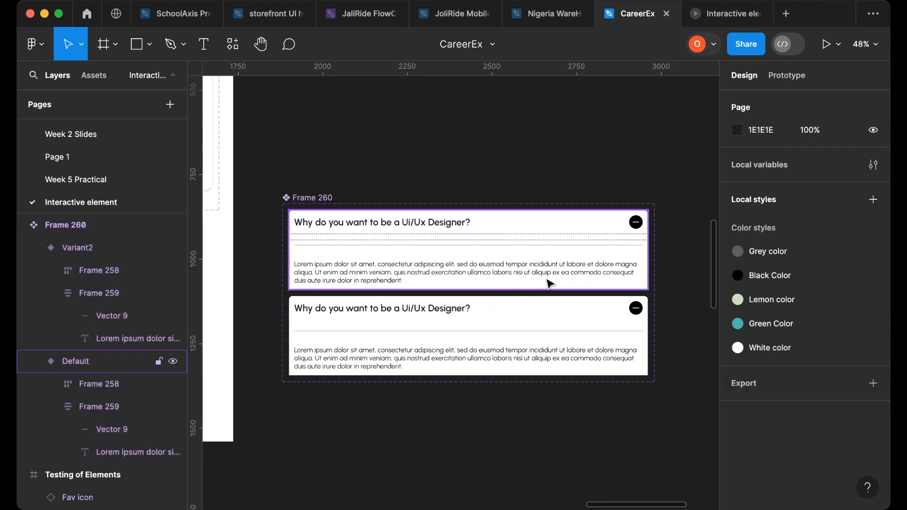
- Rename the variant values to Closed for the first variant and Opened for the second
click(547, 286)
click(816, 363)
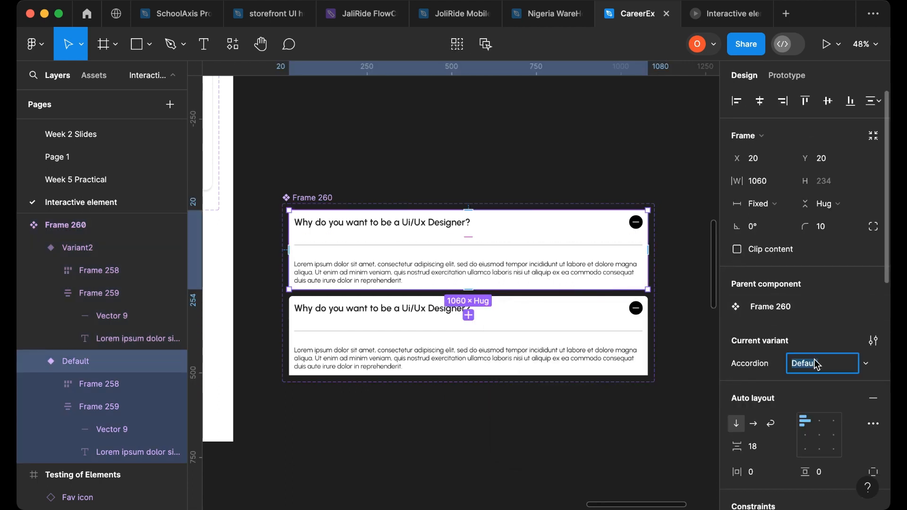
text(Closed)
click(638, 344)
click(807, 364)
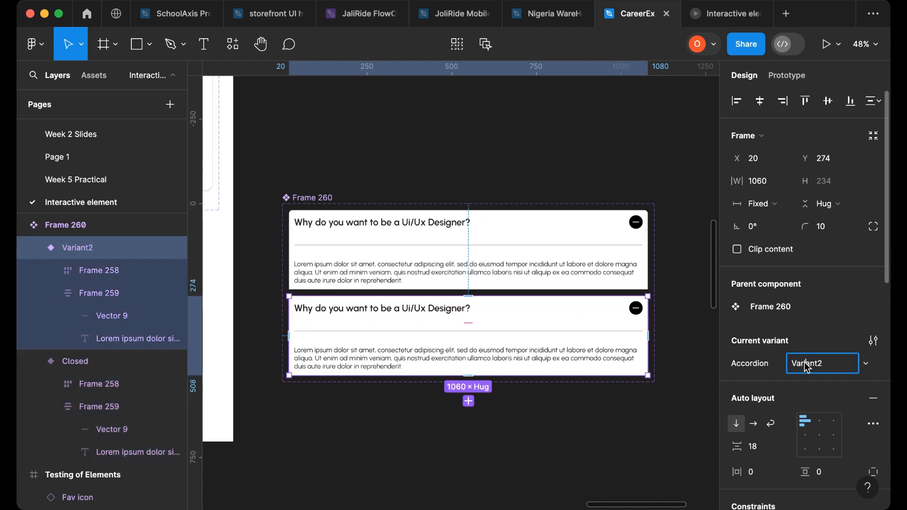
text(Opened)
click(585, 401)
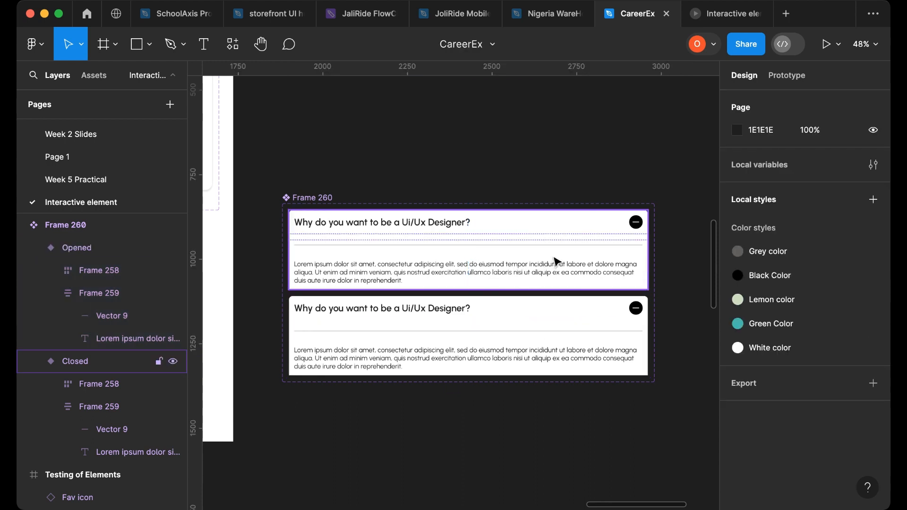
- Delete the minus icon frame from the Opened variant's header so only the plus icon remains
scroll(605, 278, down, 3)
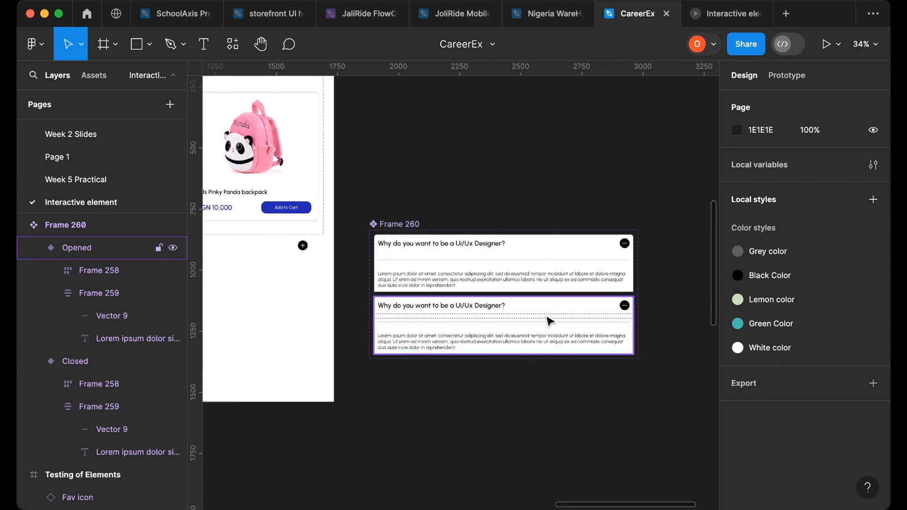
scroll(547, 320, left, 3)
drag(417, 247, 530, 308)
scroll(530, 308, up, 2)
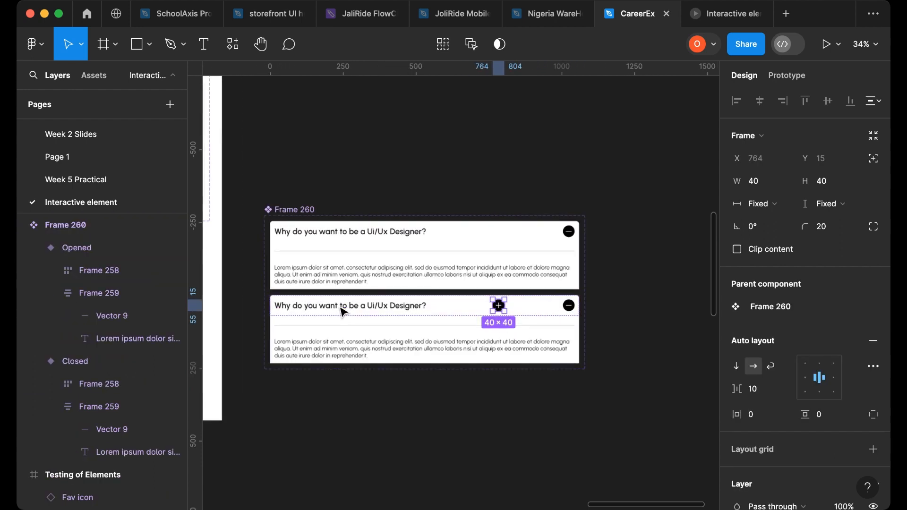
click(570, 307)
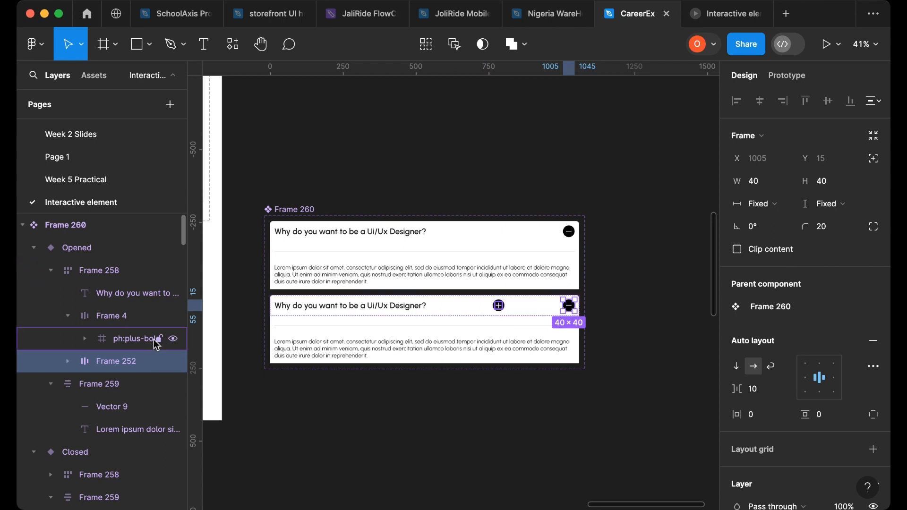
click(97, 321)
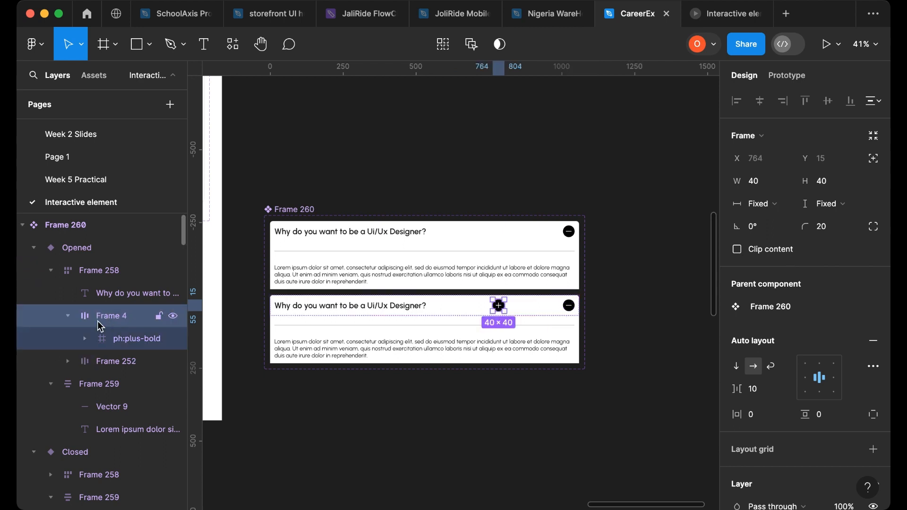
click(69, 318)
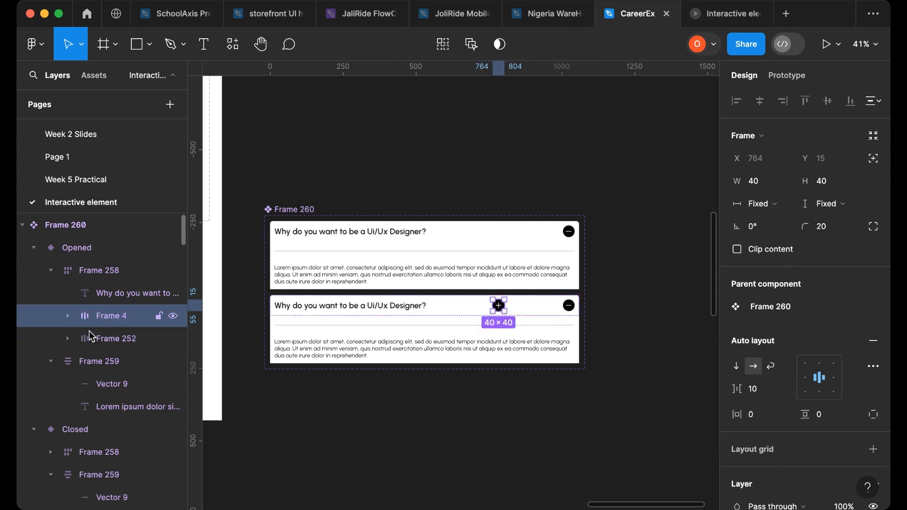
click(110, 339)
key(Delete)
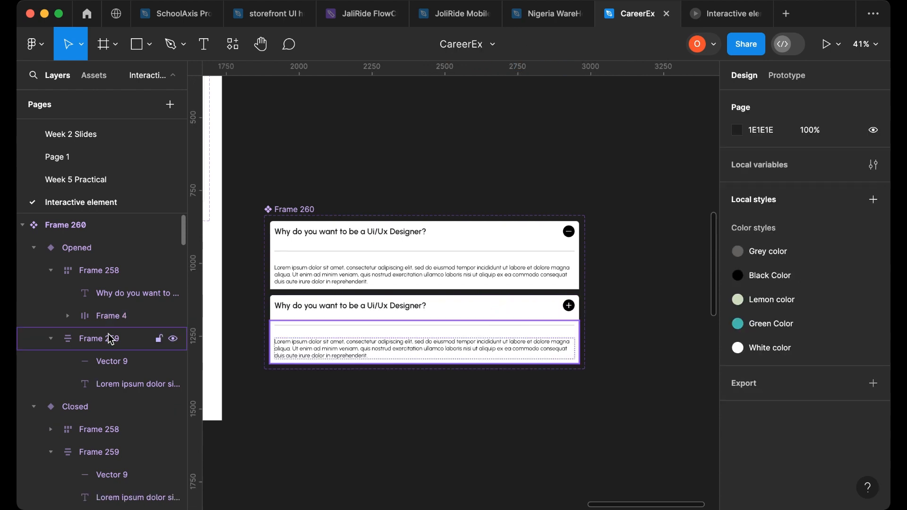
- Hide the paragraph section in the Closed variant
click(502, 271)
double_click(503, 271)
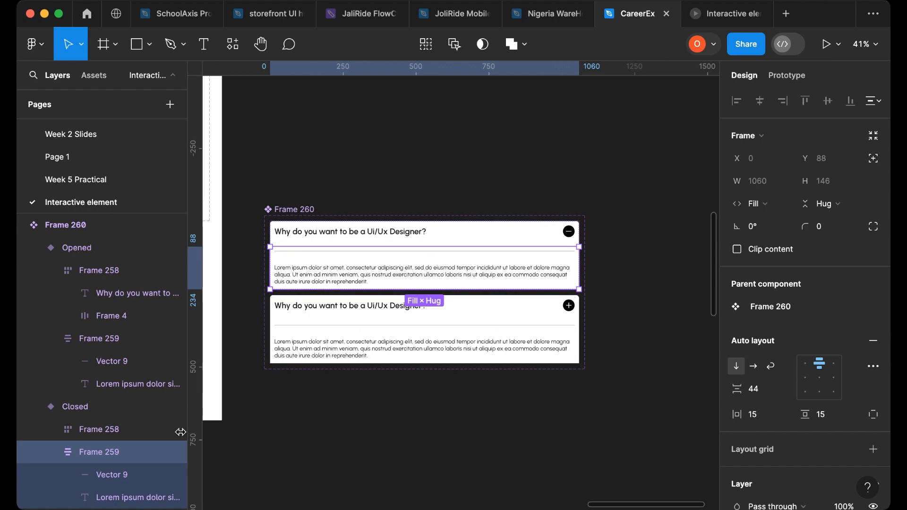
click(173, 454)
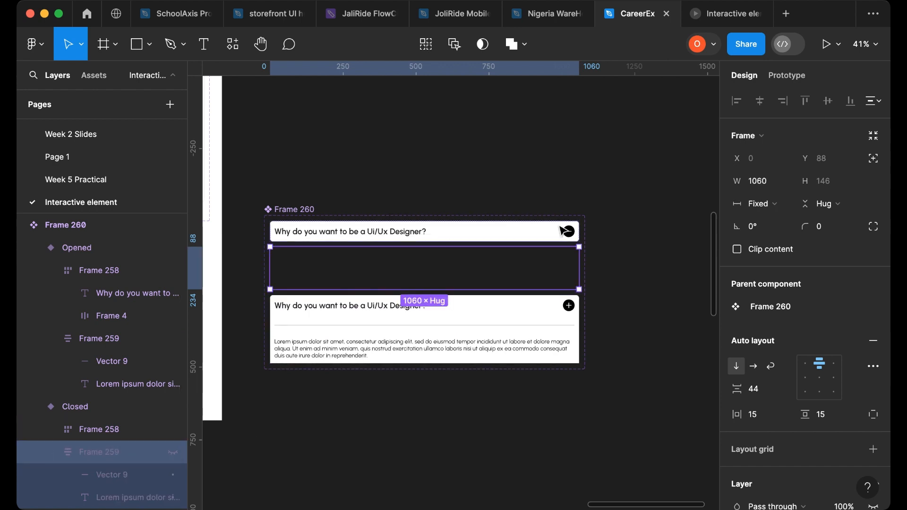
- Reselect the Closed variant's hidden paragraph section and unhide it
click(599, 234)
click(536, 234)
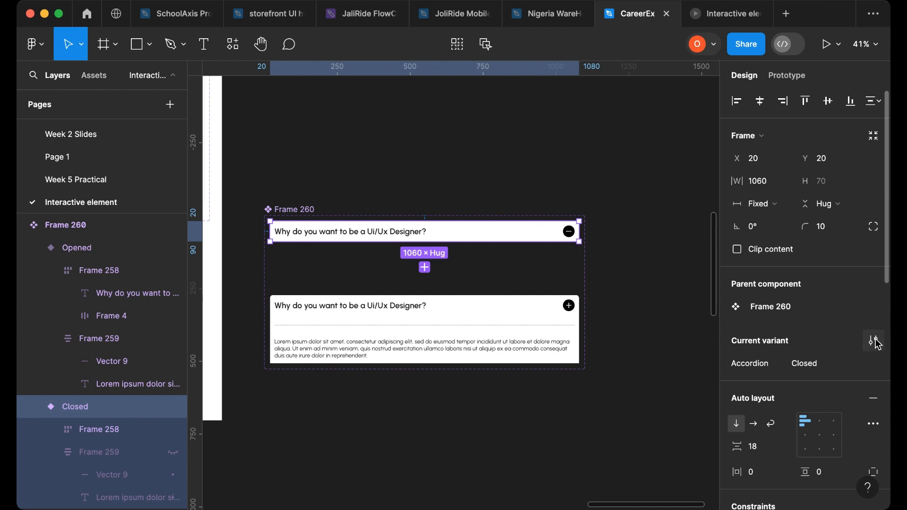
click(651, 312)
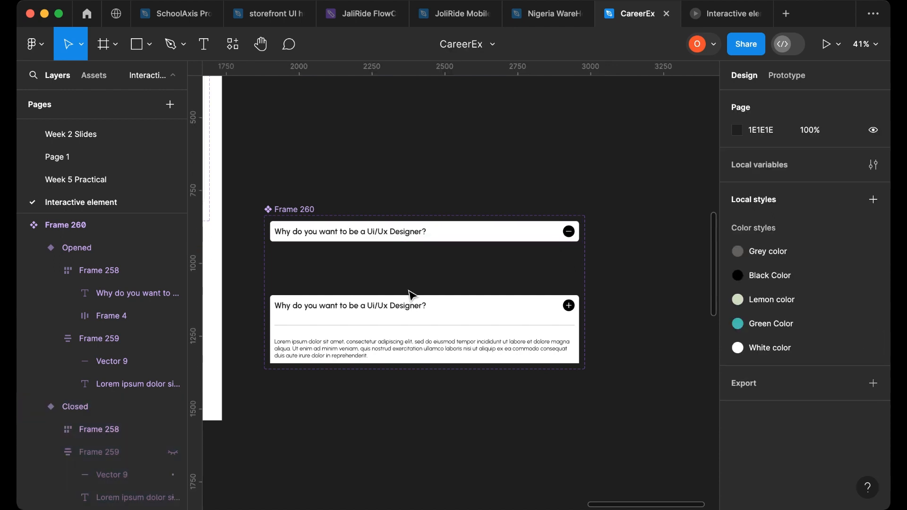
click(495, 260)
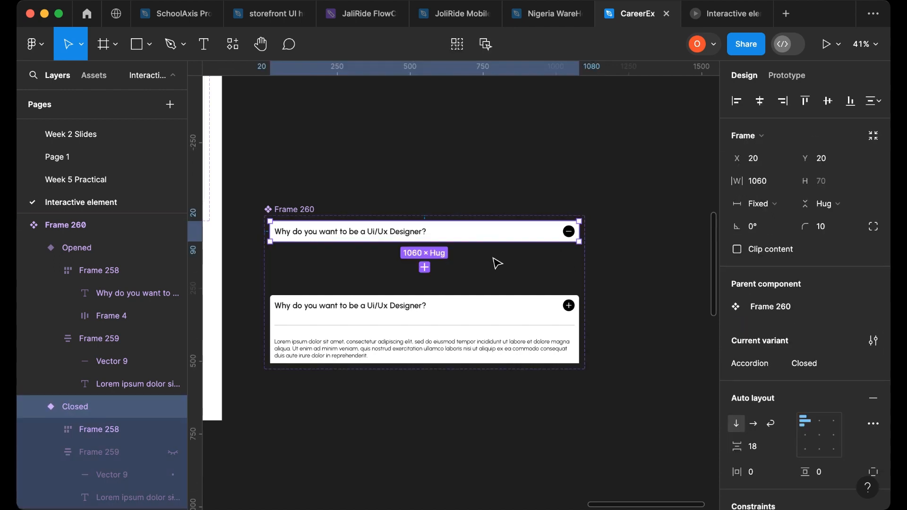
key(Escape)
double_click(495, 265)
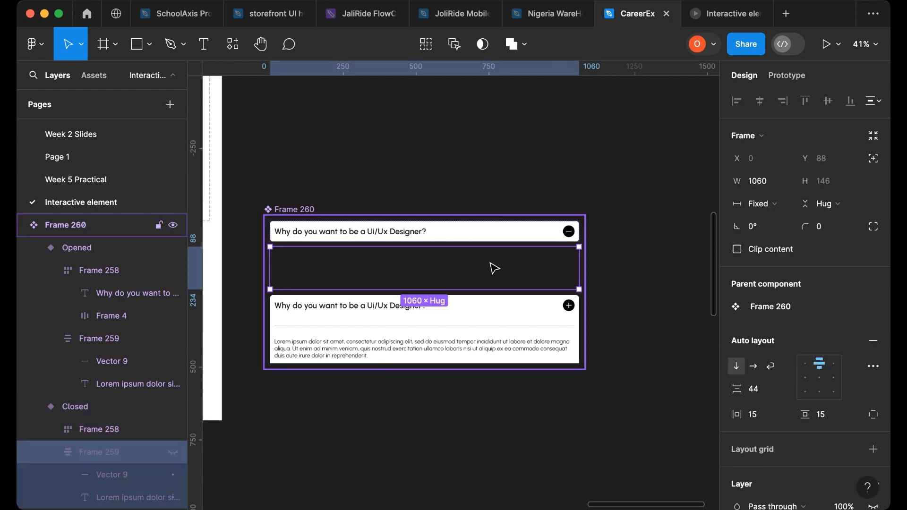
key(super+shift+h)
- Select both variants' paragraph texts and create a text component property named Text
click(447, 274)
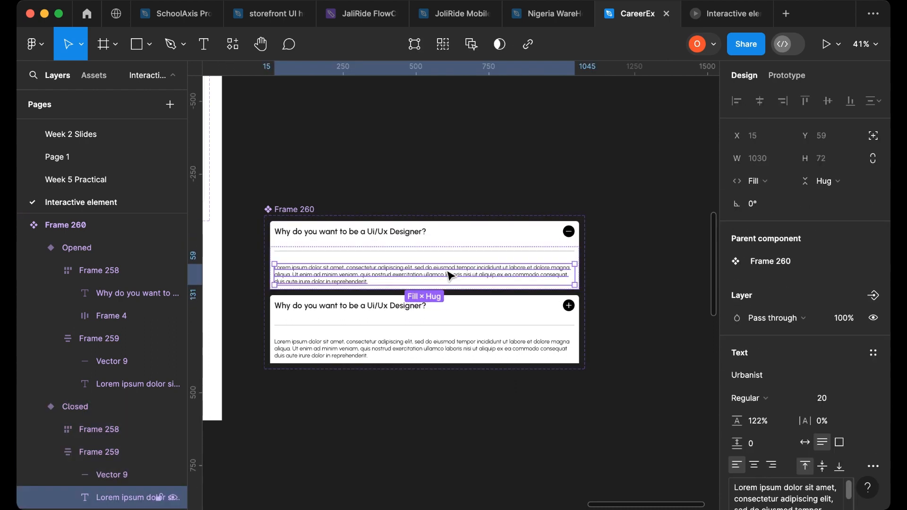
shift+click(386, 350)
scroll(812, 369, down, 1)
scroll(812, 374, down, 8)
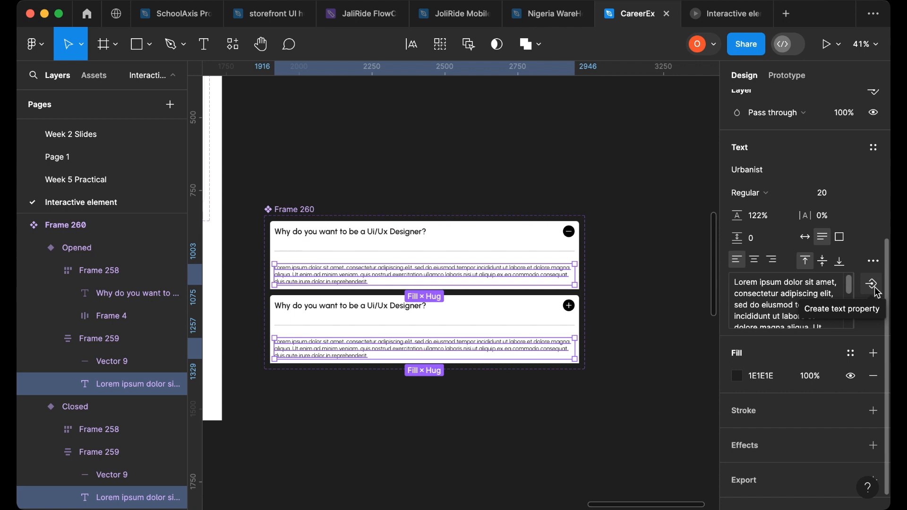
click(875, 287)
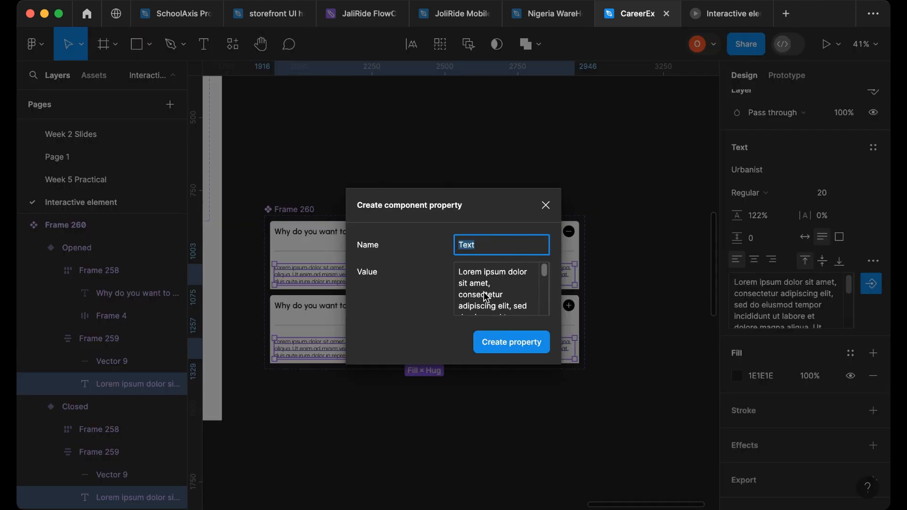
click(512, 342)
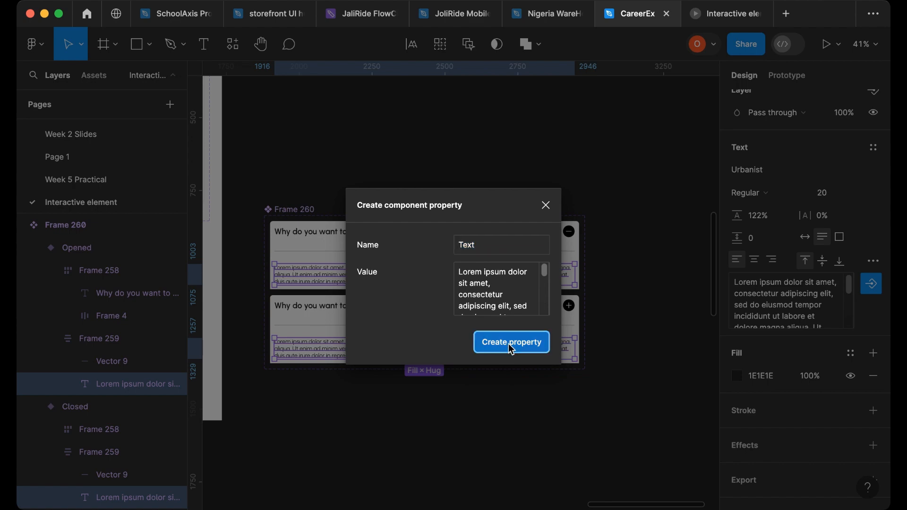
- Hide the paragraph section with divider and text in the Closed variant
scroll(762, 352, up, 3)
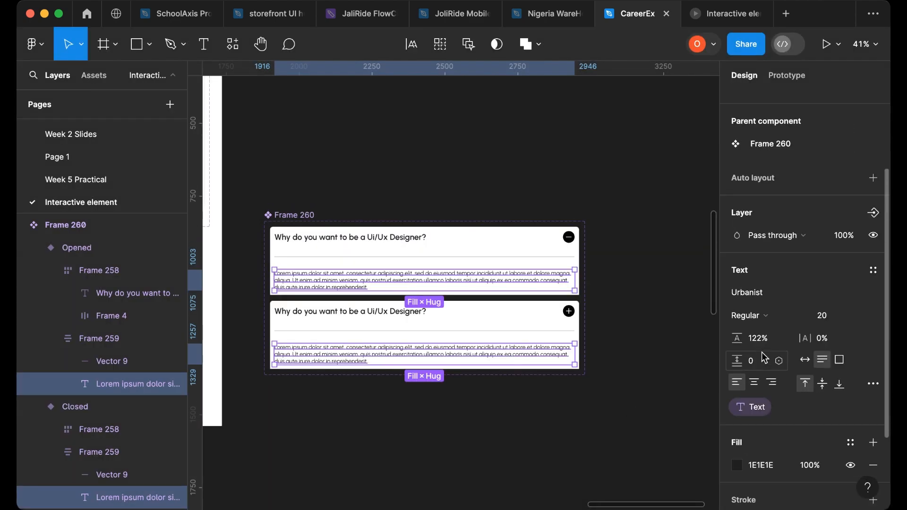
scroll(542, 364, up, 2)
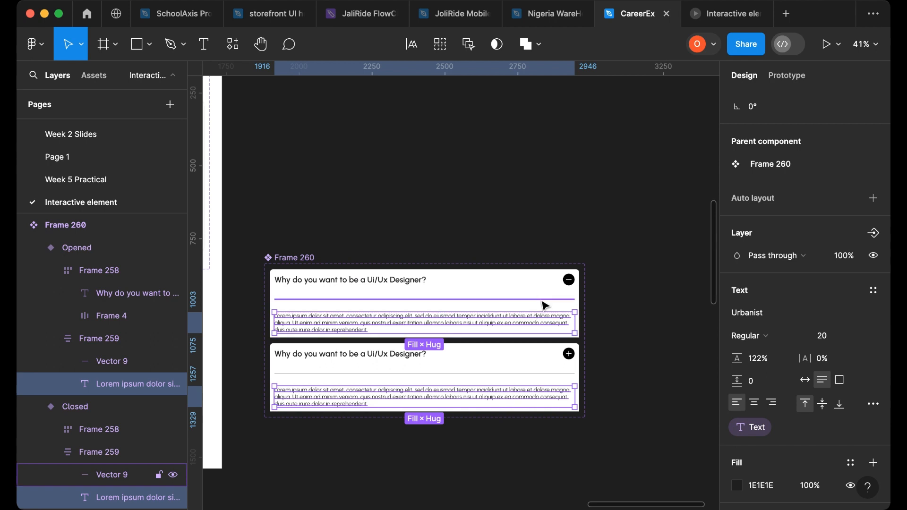
click(543, 302)
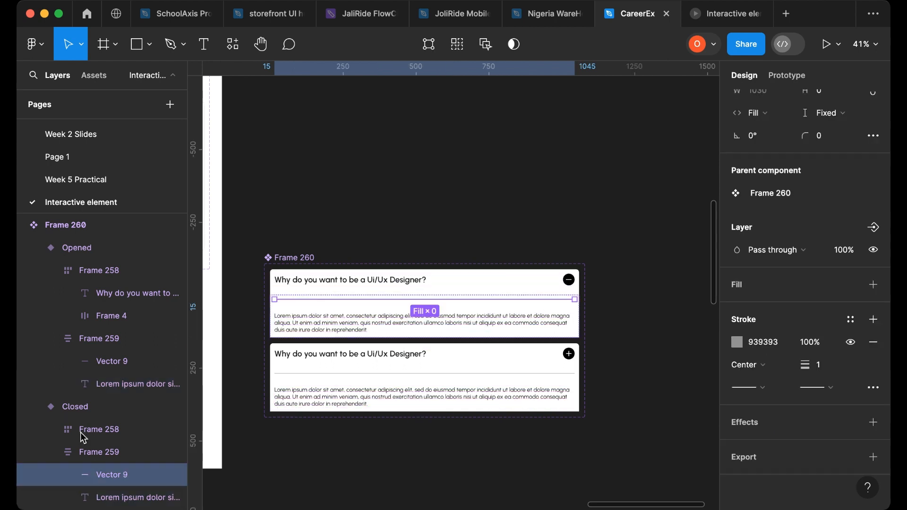
click(97, 452)
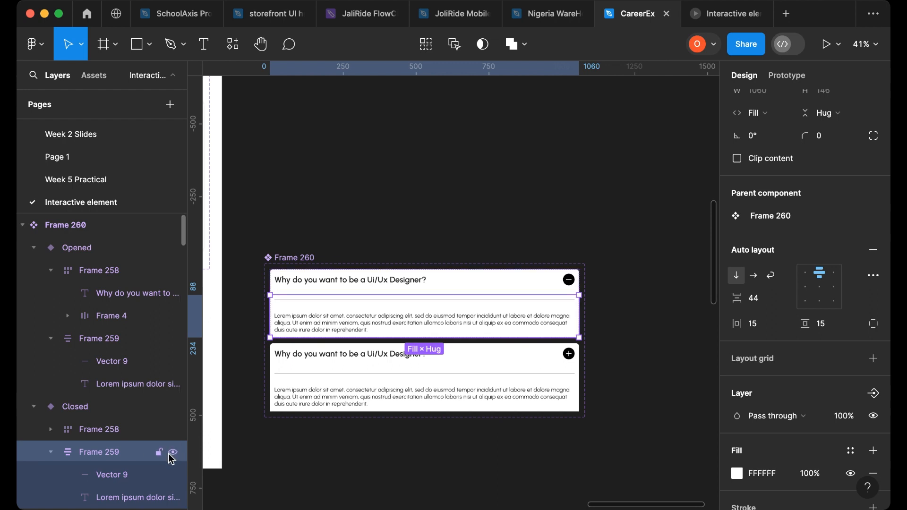
click(174, 453)
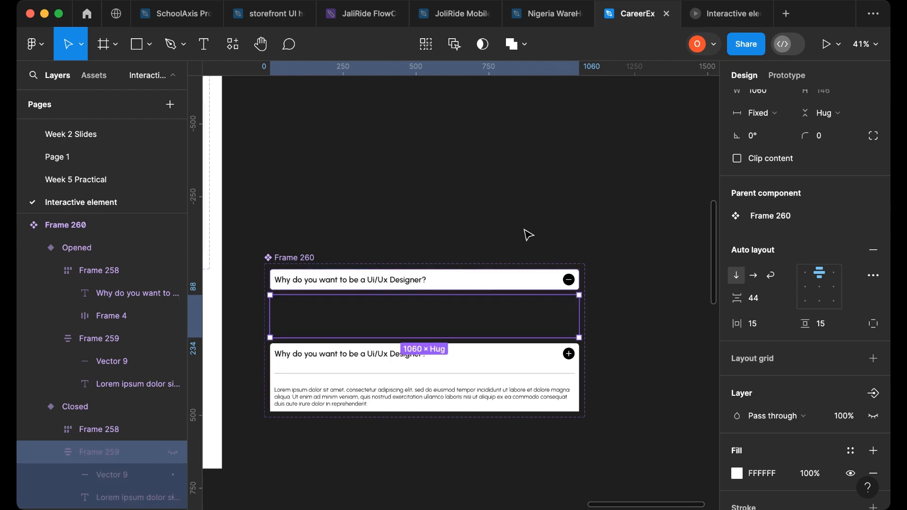
- Rename the variant values to no for the Closed variant and yes for the Opened variant
click(492, 284)
click(818, 276)
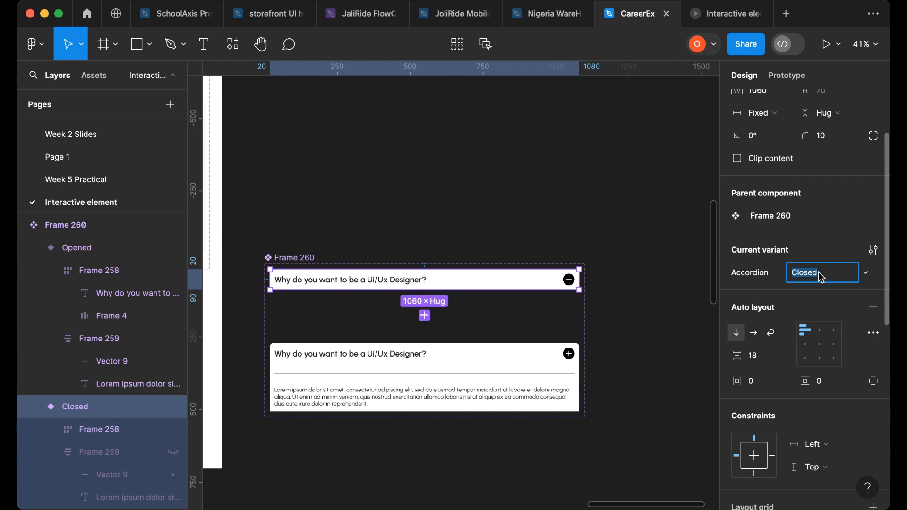
text(no)
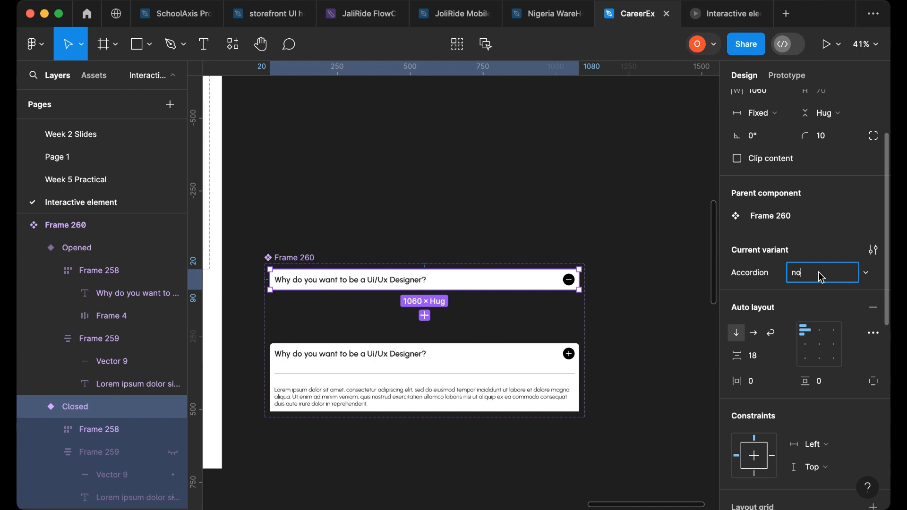
click(568, 373)
click(828, 278)
double_click(829, 277)
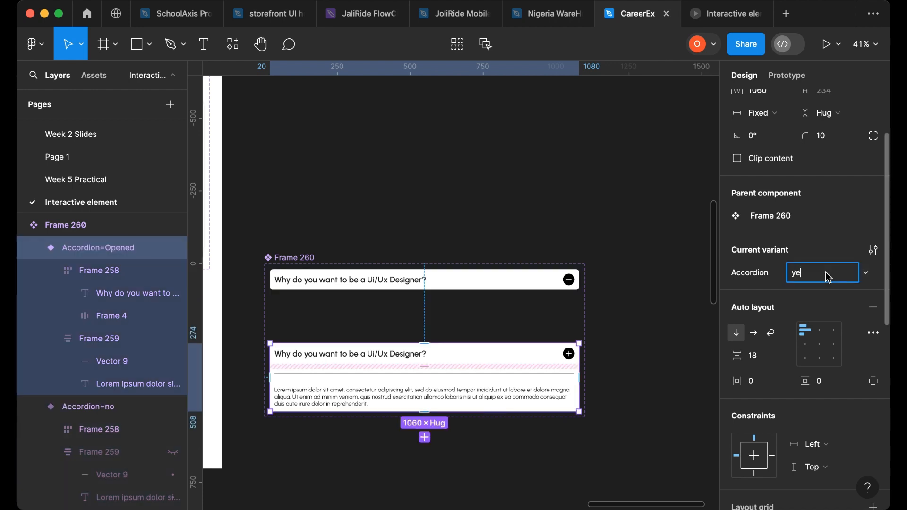
text(yes)
click(624, 265)
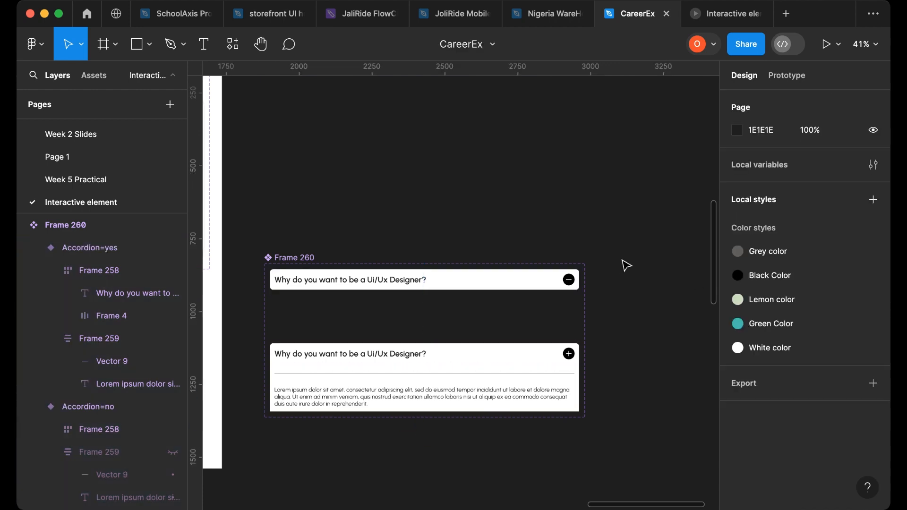
- Test a temporary instance of the accordion by toggling its Accordion property on and off, then delete it
click(448, 293)
drag(448, 291, 498, 194)
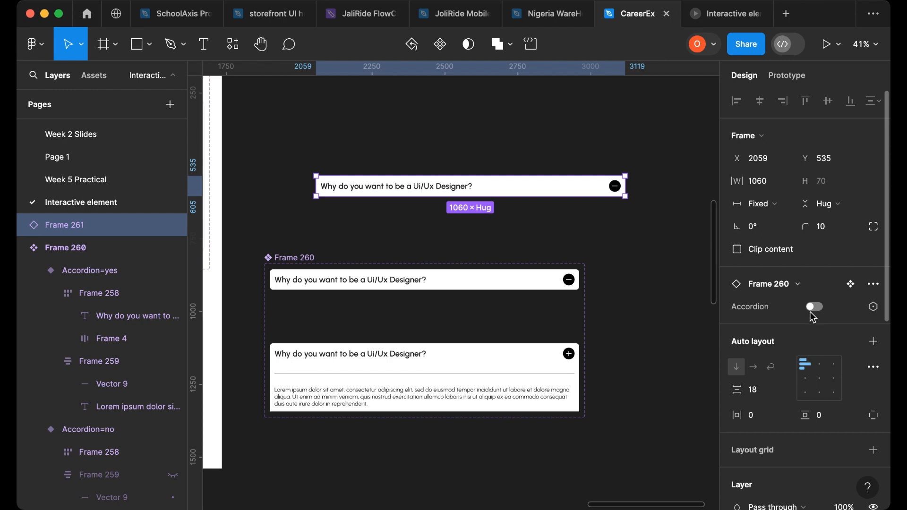
drag(491, 187, 485, 140)
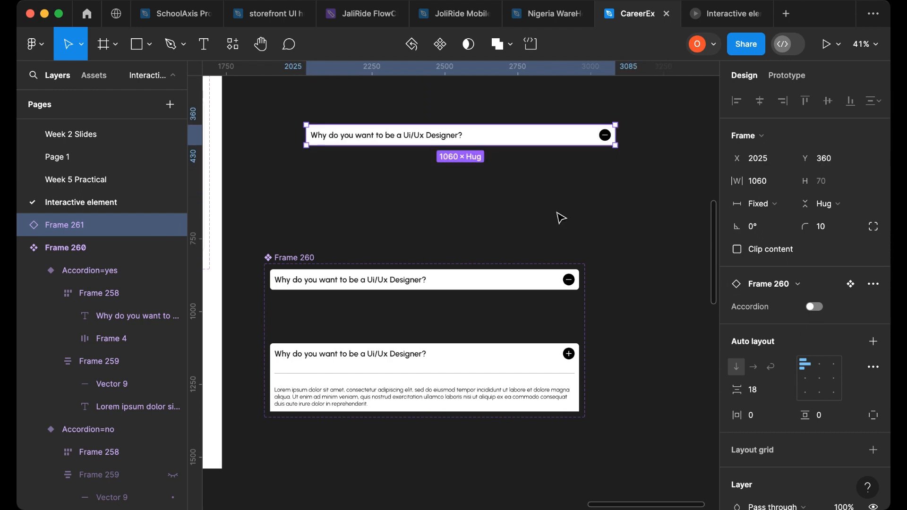
click(815, 310)
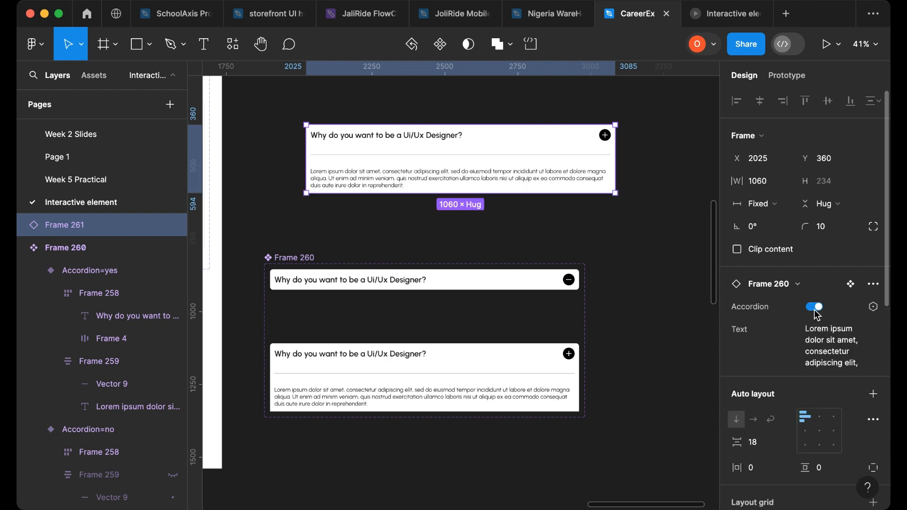
click(815, 307)
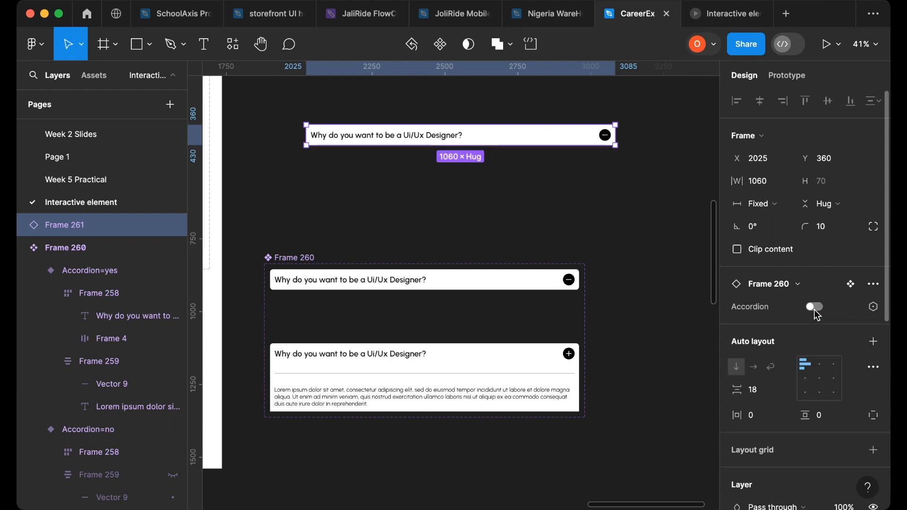
click(815, 310)
click(815, 310)
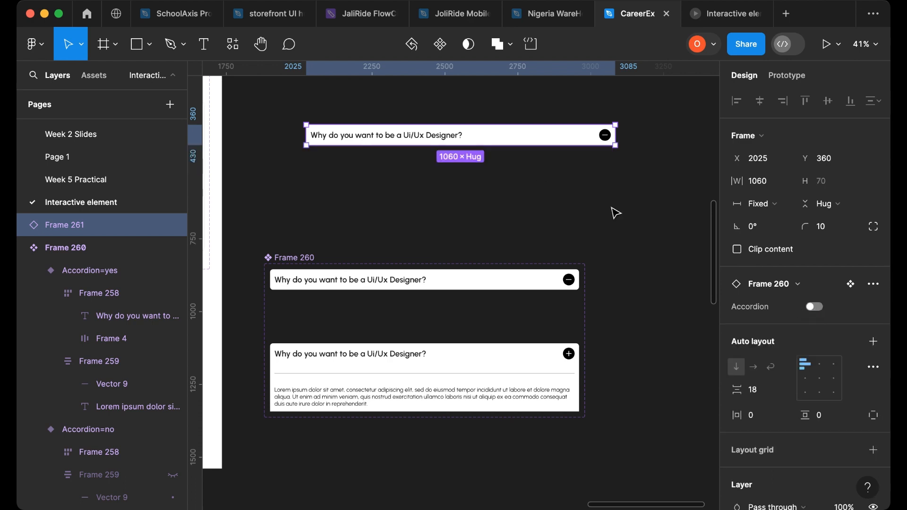
key(Delete)
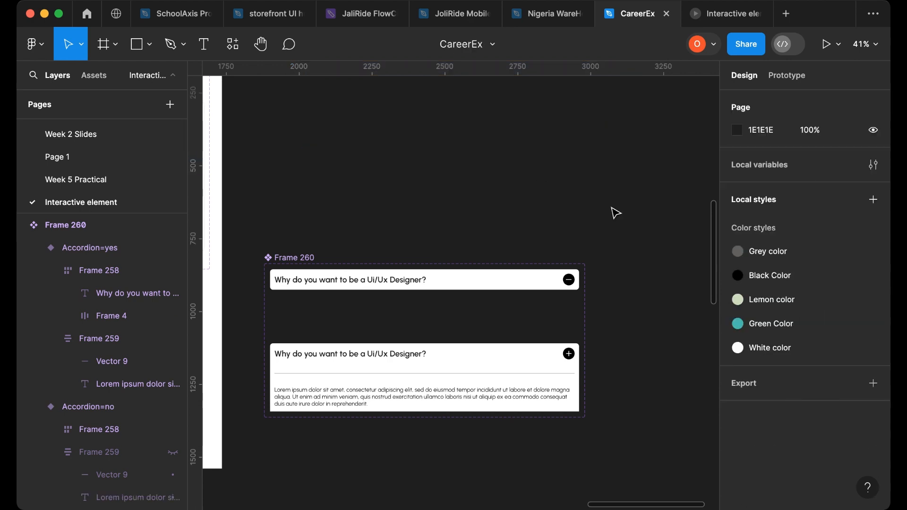
- In the Closed variant, connect the icon's click interaction to change to the Opened variant
click(532, 281)
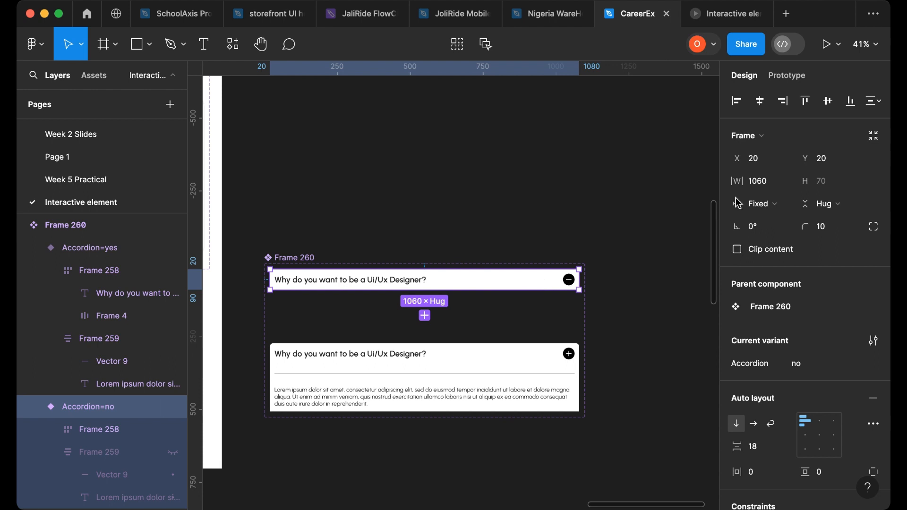
click(786, 76)
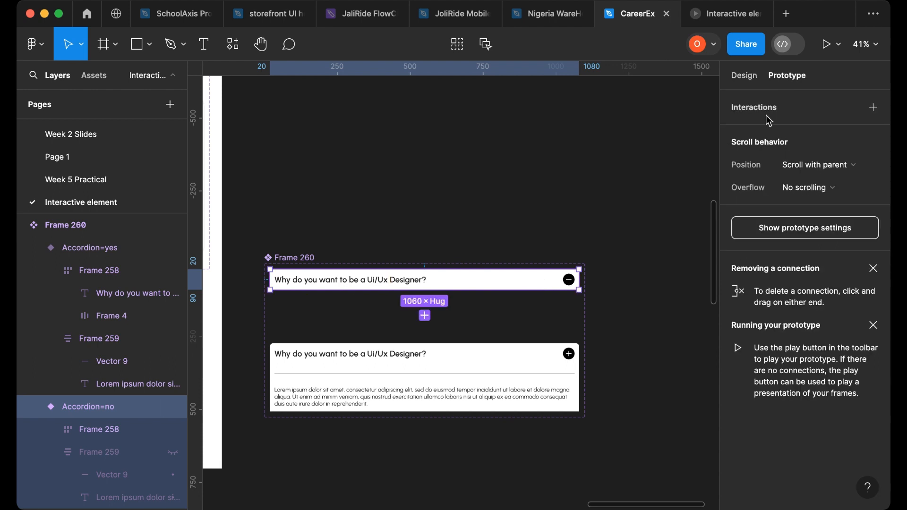
click(570, 282)
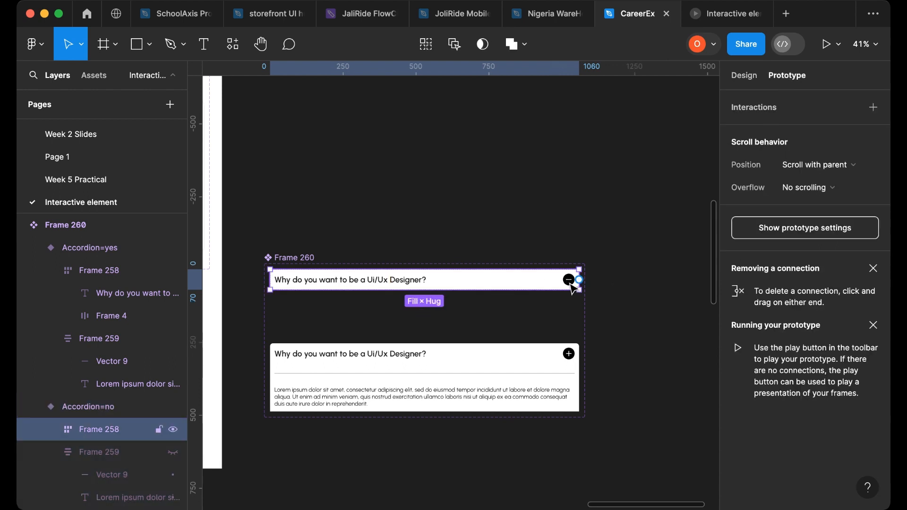
click(569, 284)
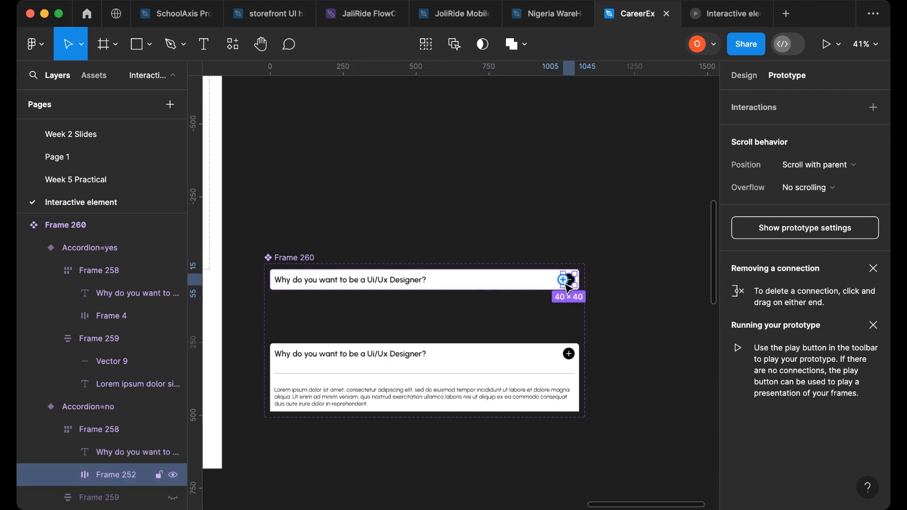
drag(571, 285, 565, 358)
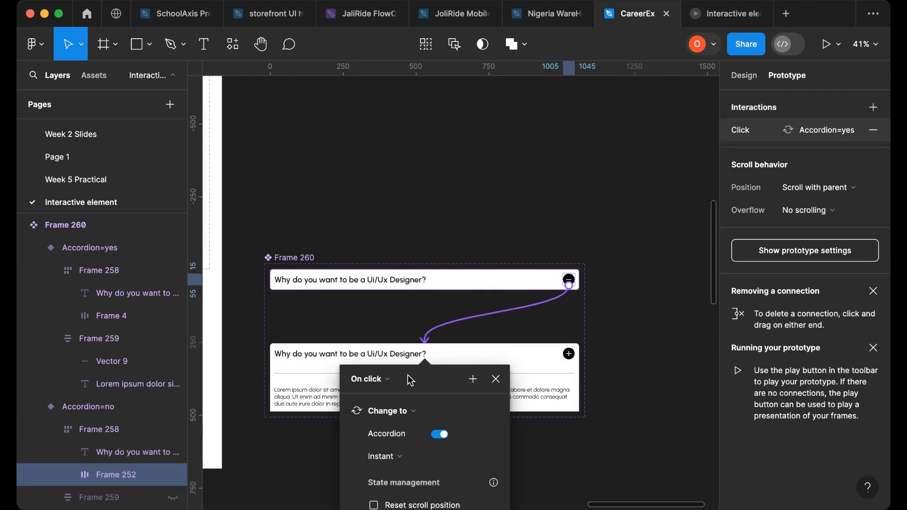
- Connect the Opened variant's plus icon with a click interaction that changes back to the Closed variant
click(572, 360)
click(570, 357)
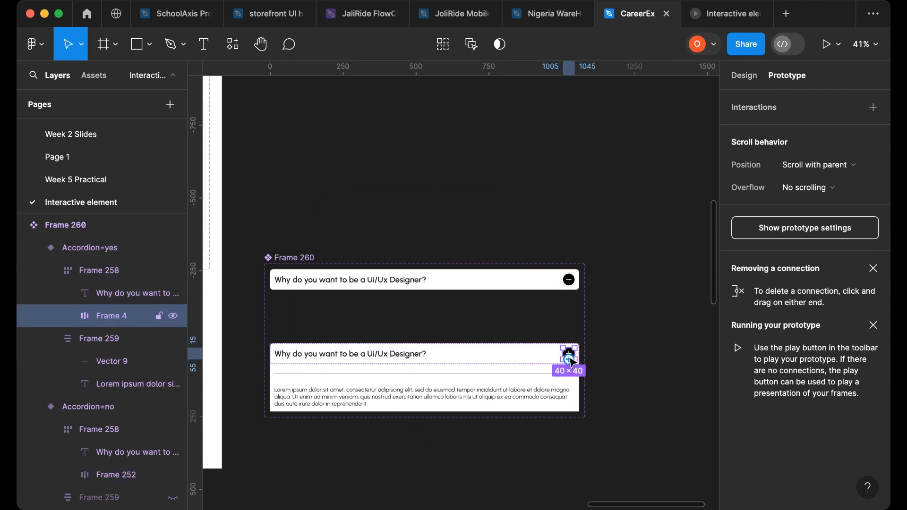
drag(572, 361, 612, 292)
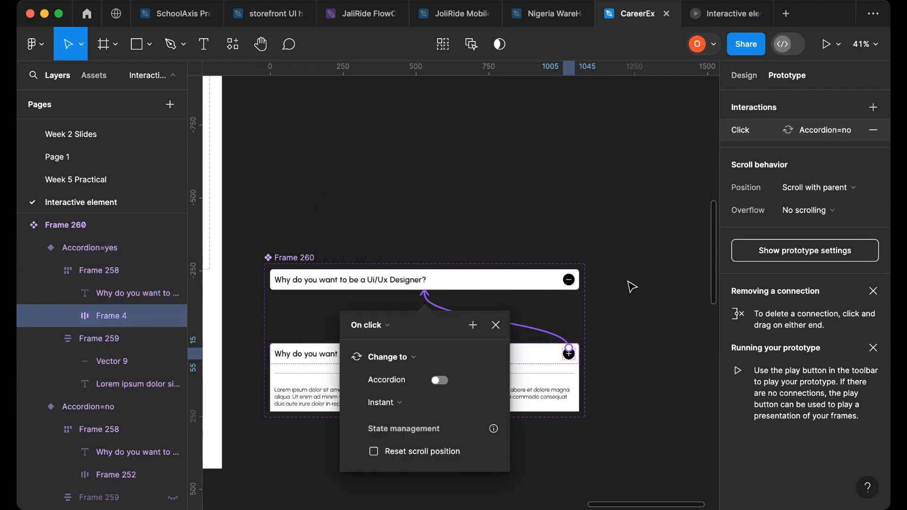
click(521, 293)
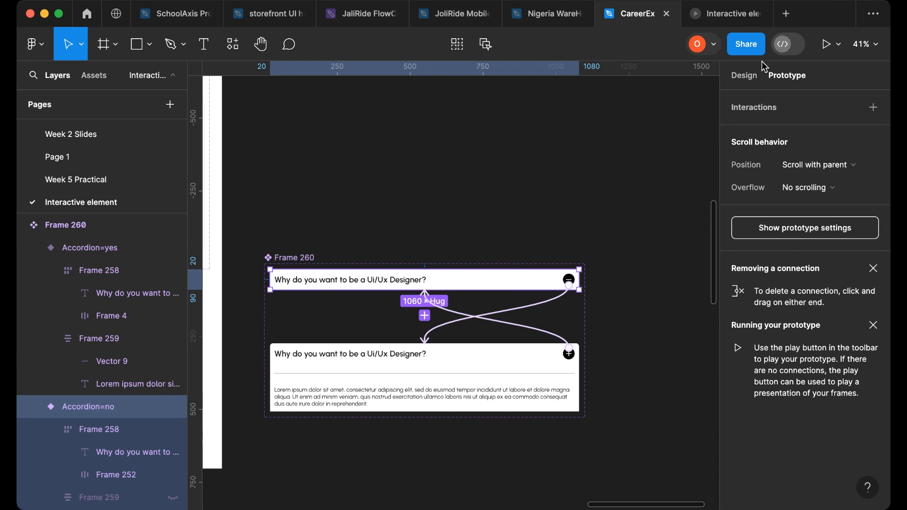
- Drag out an instance of the accordion component onto the canvas
click(745, 77)
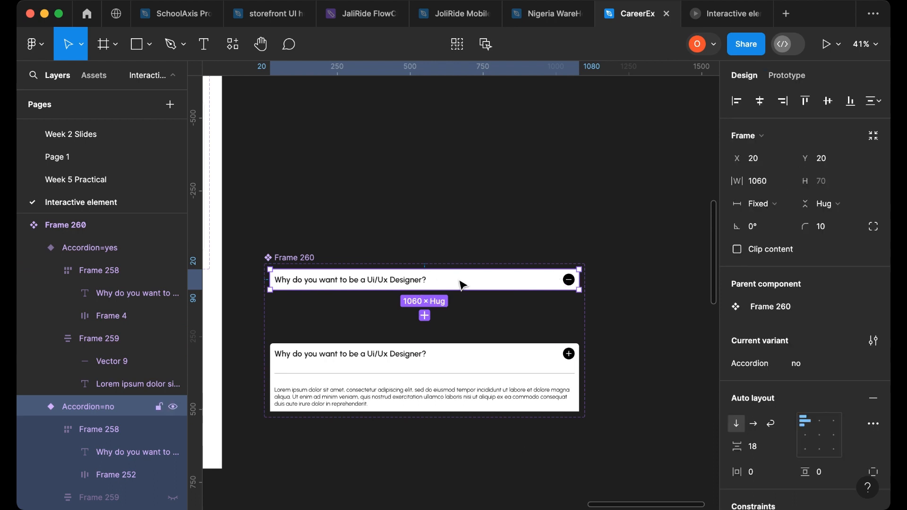
drag(461, 284, 510, 165)
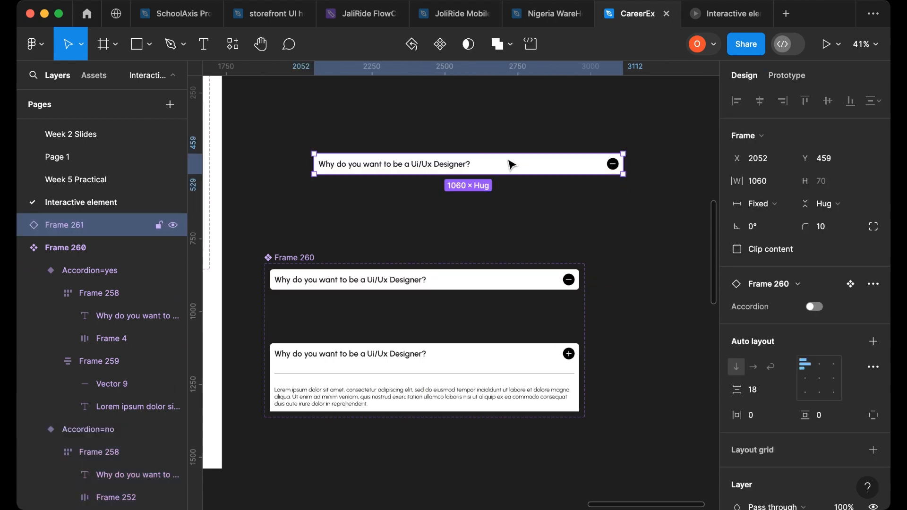
drag(612, 164, 487, 188)
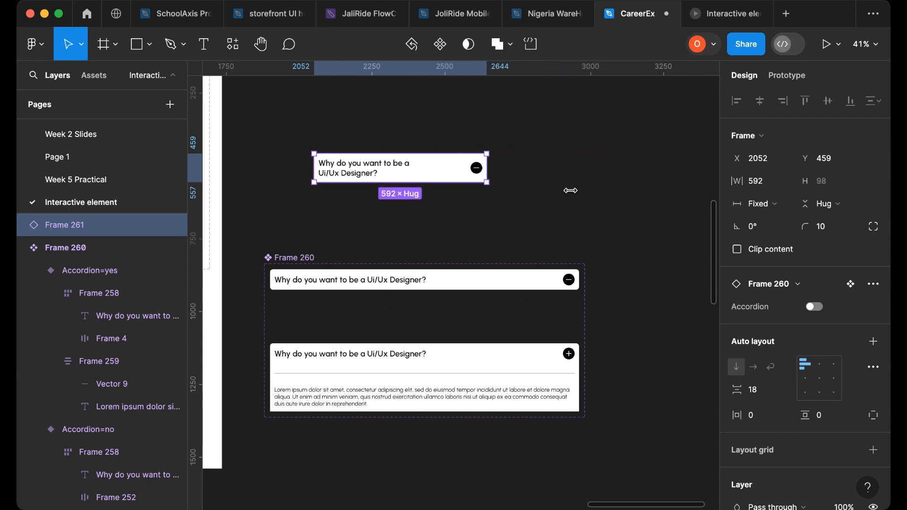
drag(571, 191, 579, 192)
key(ctrl+z)
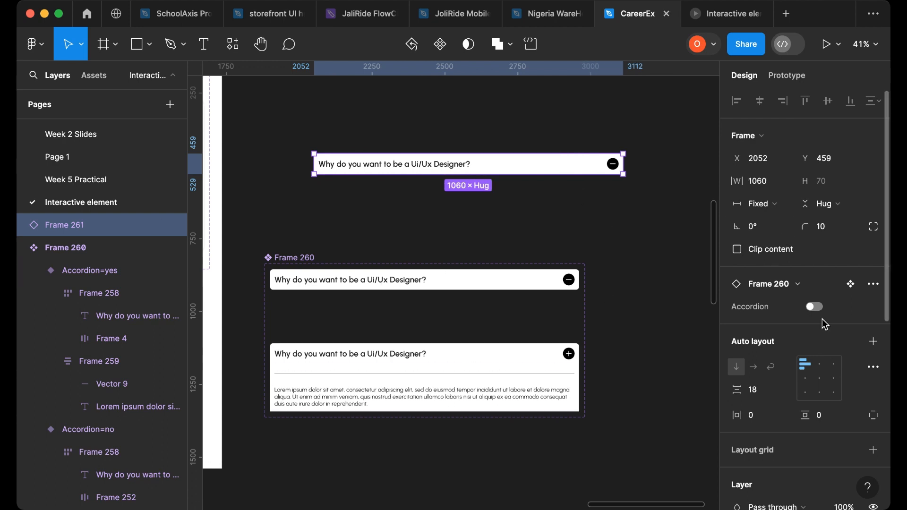
- Toggle the instance's Accordion property on and off to test it
click(812, 308)
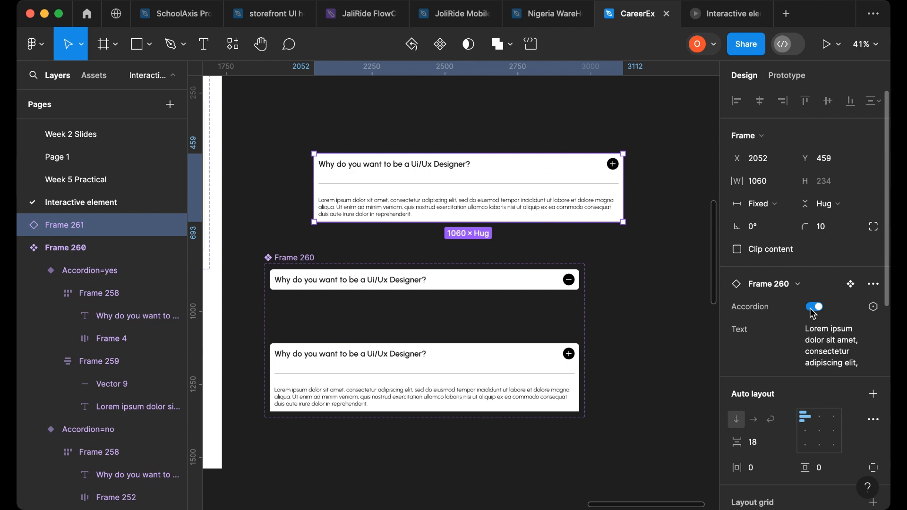
click(813, 308)
click(813, 309)
click(813, 309)
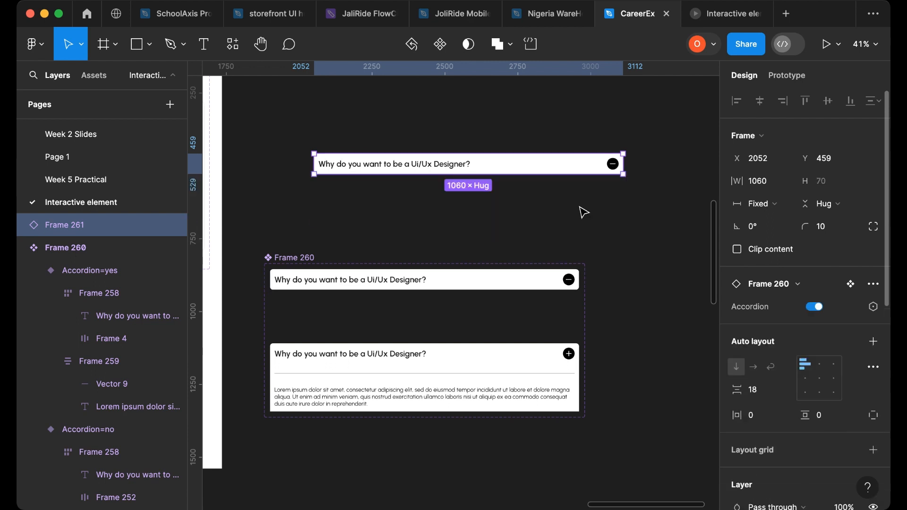
- Move the accordion instance into the Testing of Elements frame below the cart and favourite icons
scroll(597, 208, down, 6)
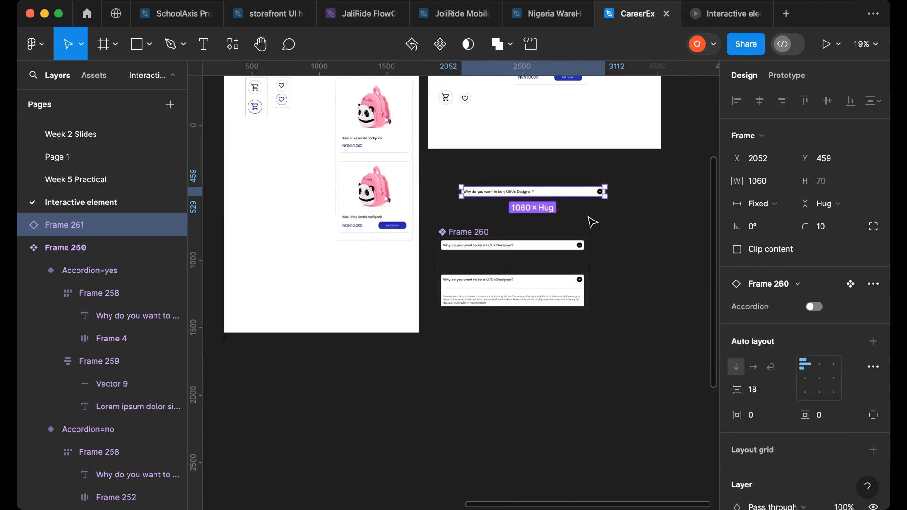
drag(565, 196, 587, 132)
scroll(587, 132, up, 3)
scroll(589, 135, up, 5)
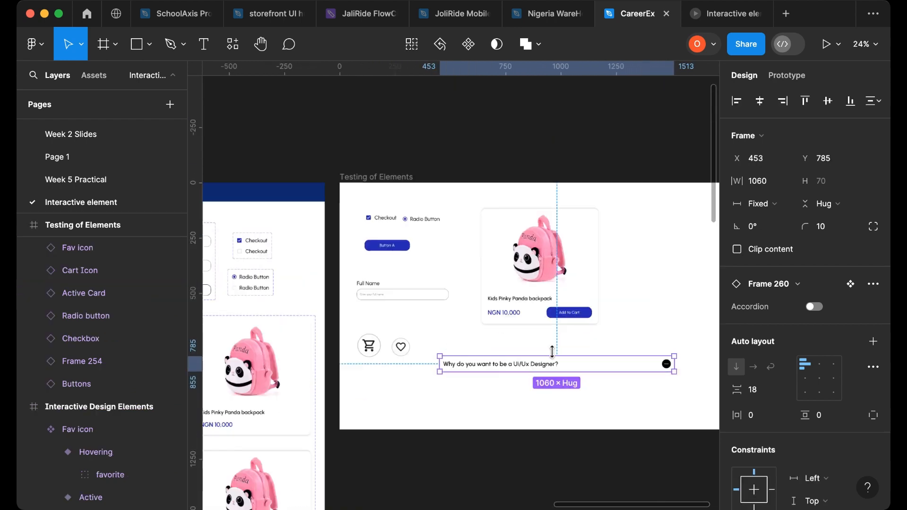
drag(552, 369, 556, 368)
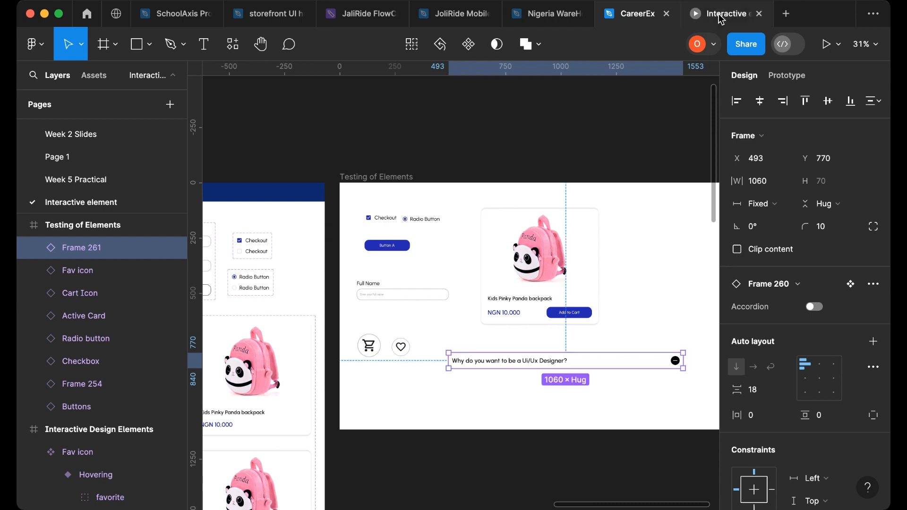
- Set the Closed variant's click interaction animation to Smart animate
scroll(570, 309, down, 3)
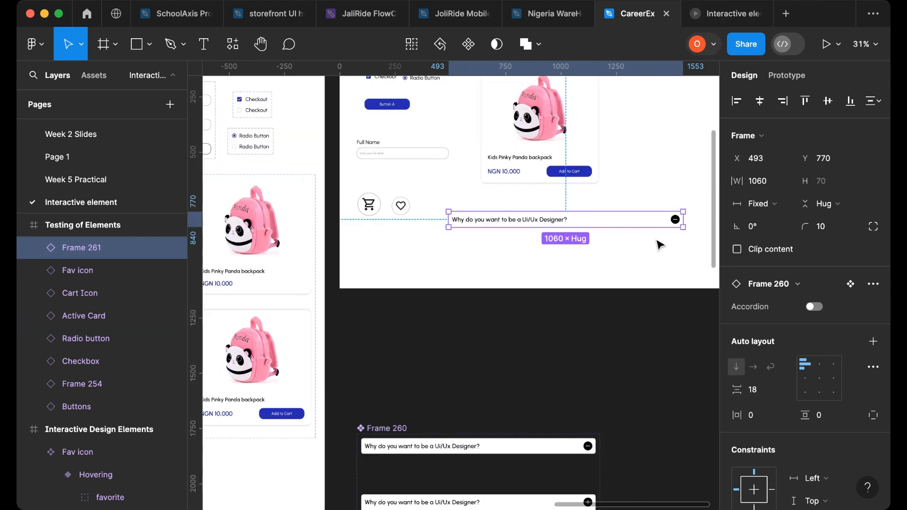
scroll(644, 261, down, 3)
click(567, 308)
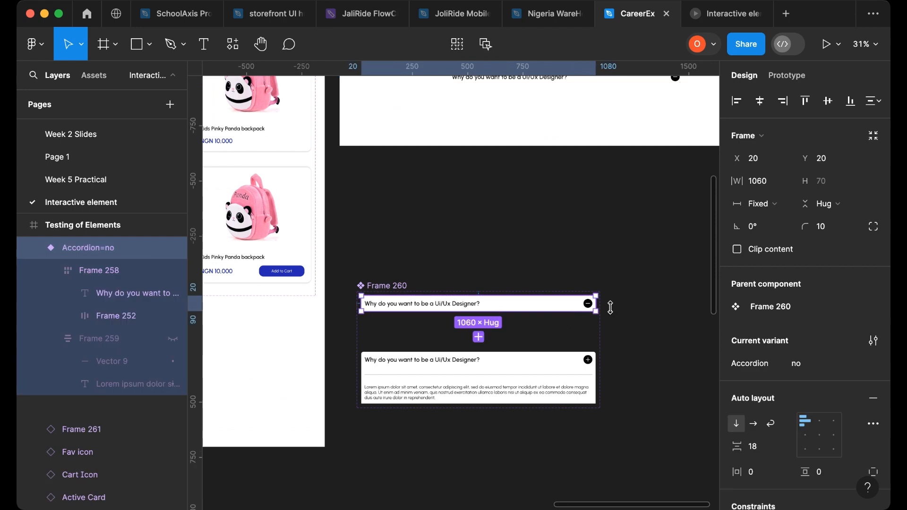
scroll(646, 207, up, 2)
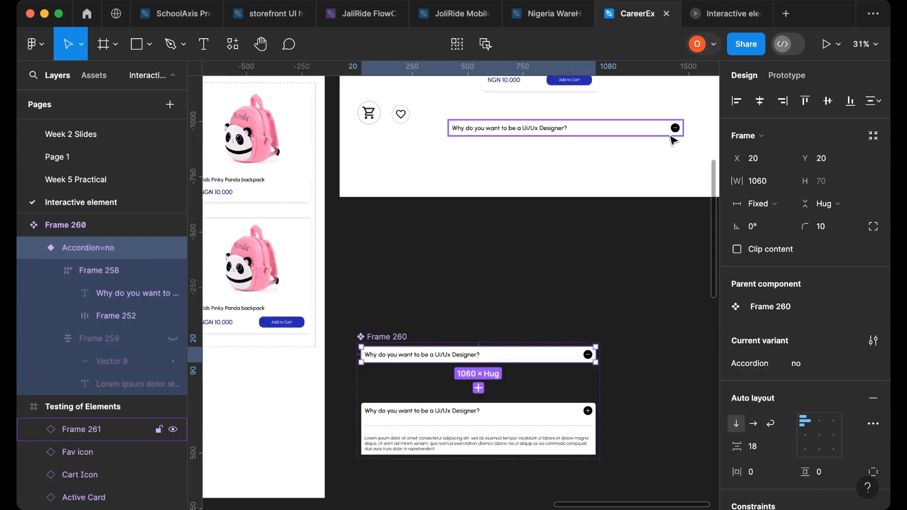
click(786, 76)
scroll(494, 266, down, 4)
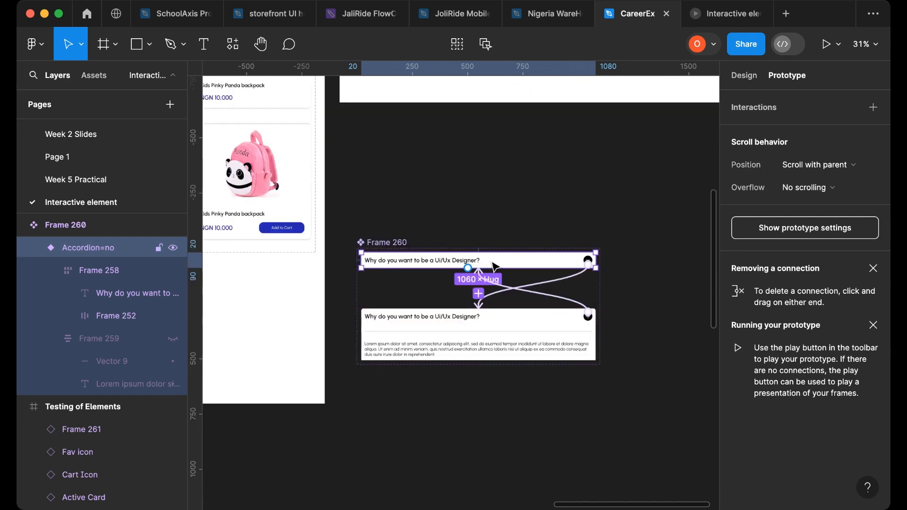
click(520, 290)
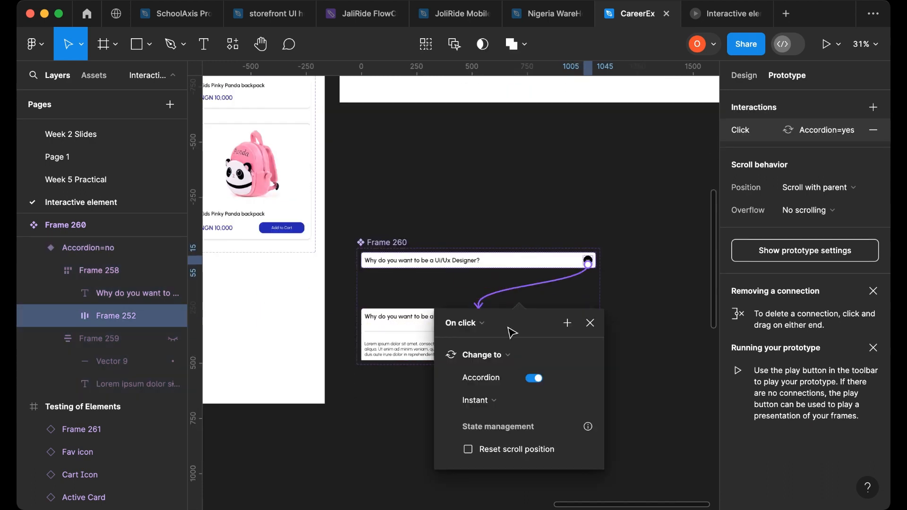
click(477, 402)
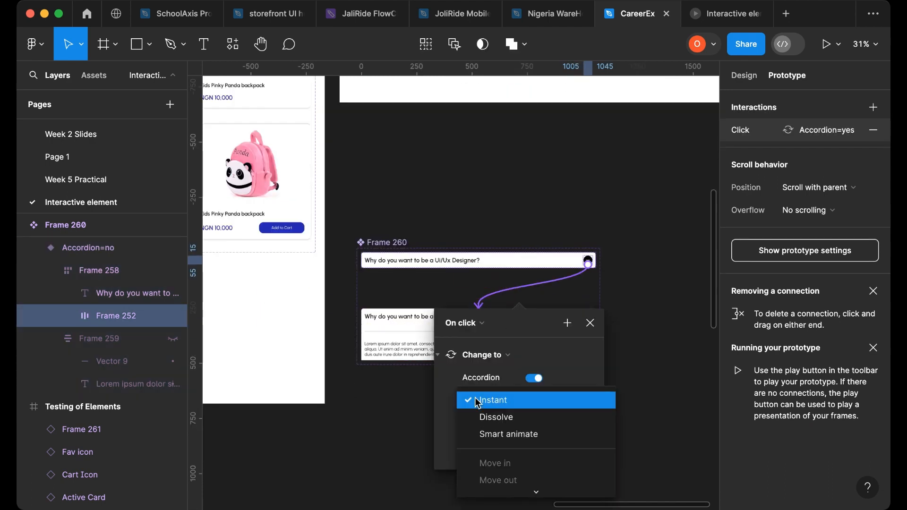
click(541, 437)
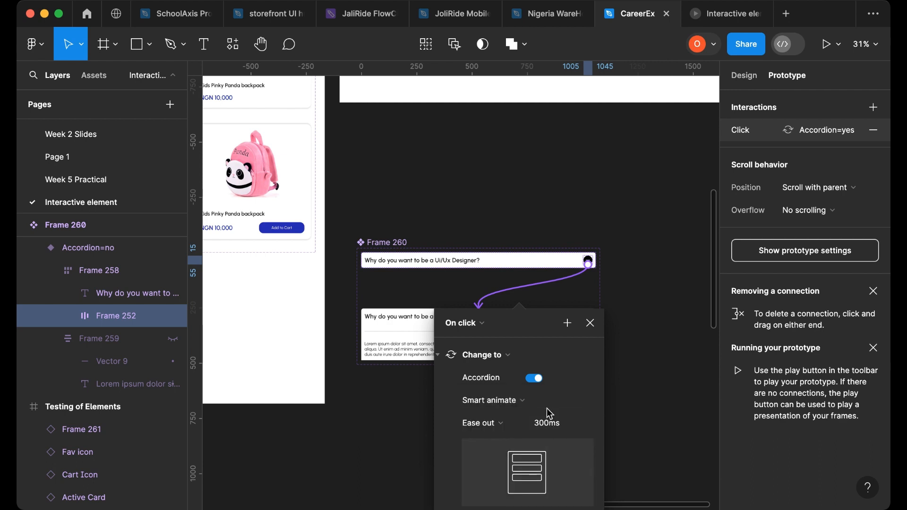
click(645, 373)
- Set the Opened variant's click interaction animation to Smart animate, Ease out, 300ms
click(588, 315)
click(564, 303)
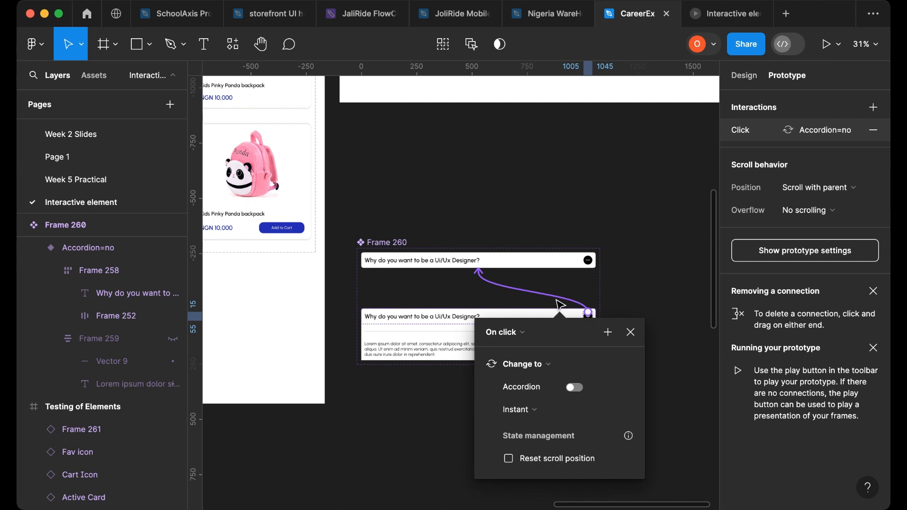
click(529, 409)
click(534, 444)
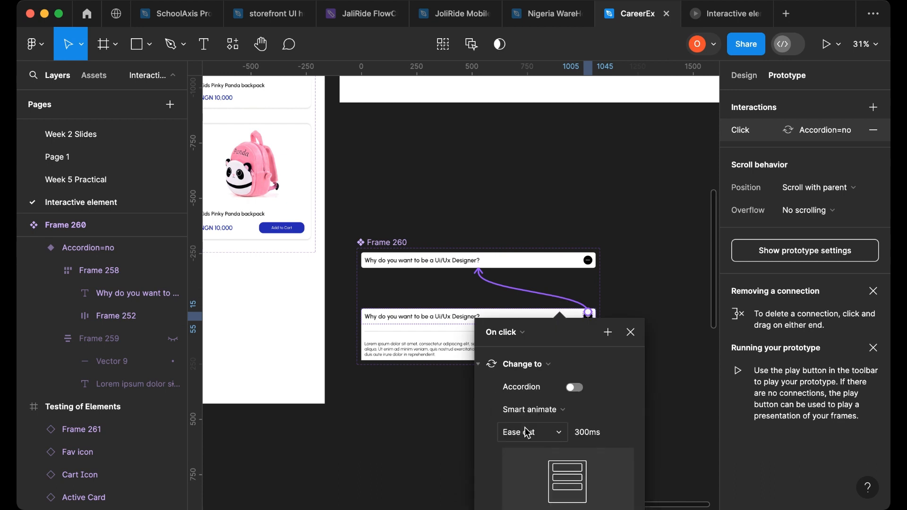
click(630, 332)
- Preview the prototype in the Interactive element presentation tab, then return to the design file
scroll(641, 301, up, 3)
scroll(641, 301, up, 4)
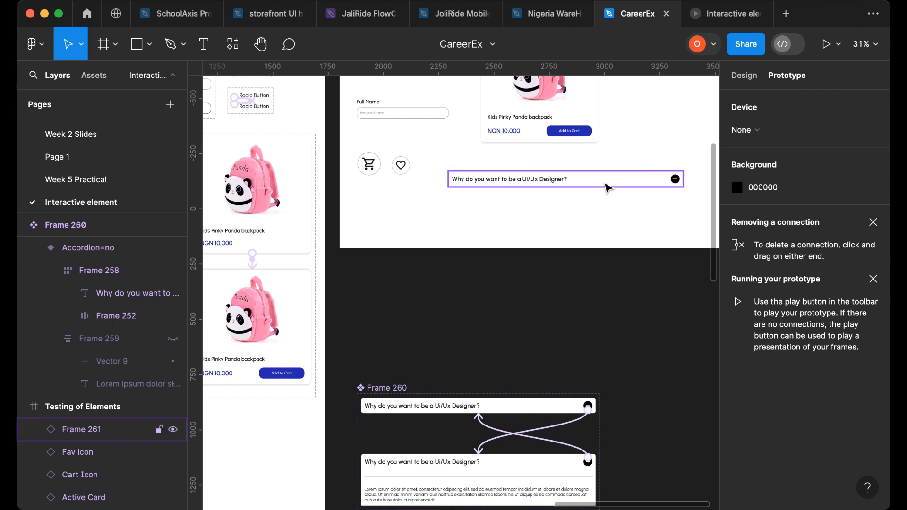
click(758, 72)
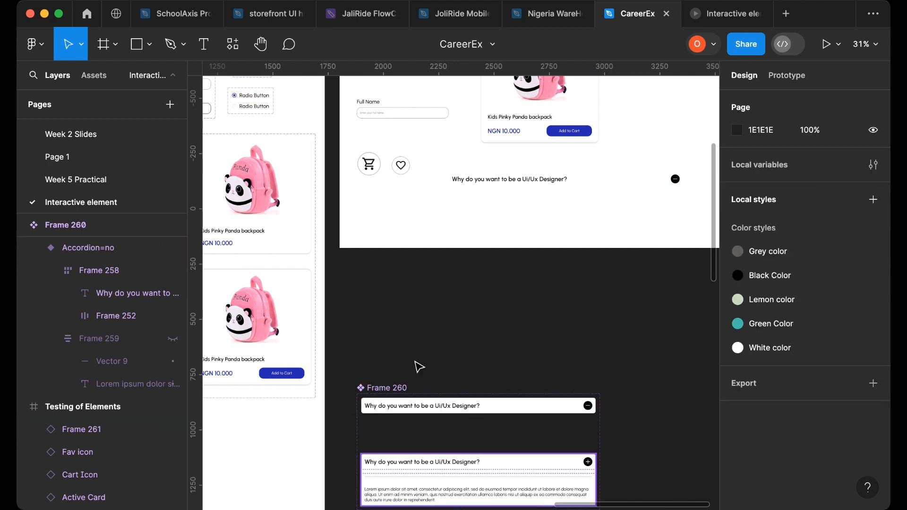
click(722, 16)
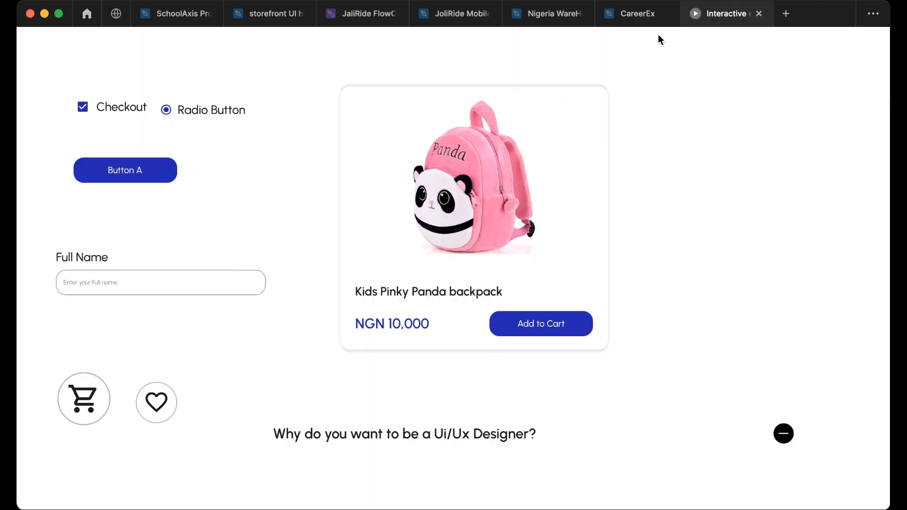
click(647, 14)
- Move the accordion instance to the top of the Testing of Elements frame
scroll(569, 285, up, 5)
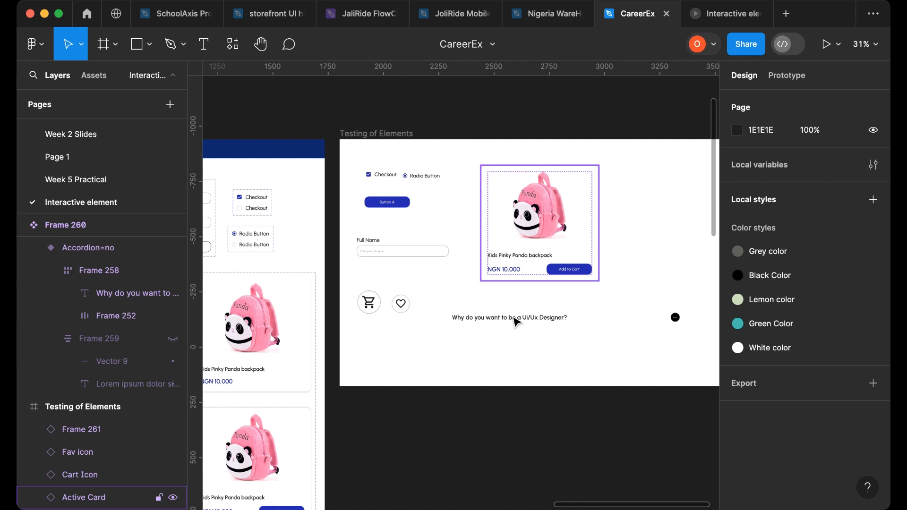
click(541, 253)
drag(494, 324, 577, 157)
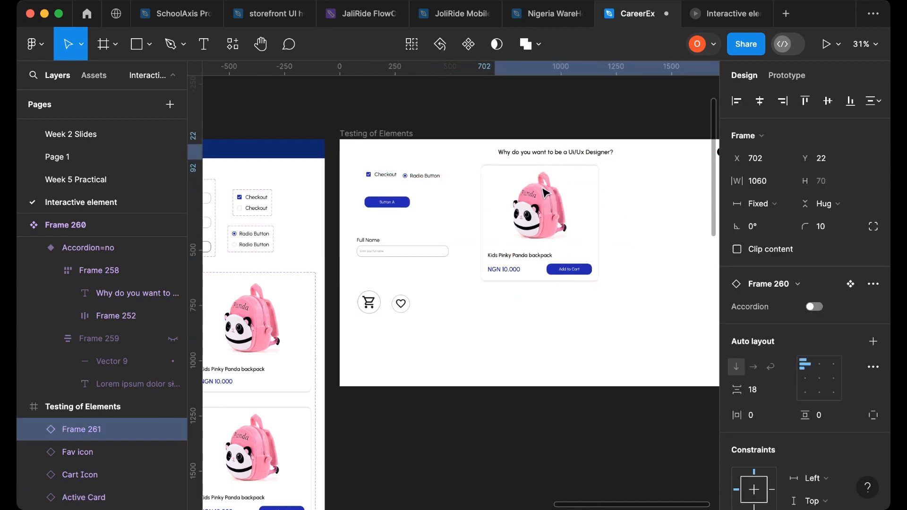
- Move the product card lower down inside the Testing of Elements frame
click(531, 228)
drag(530, 275, 509, 342)
scroll(591, 272, down, 2)
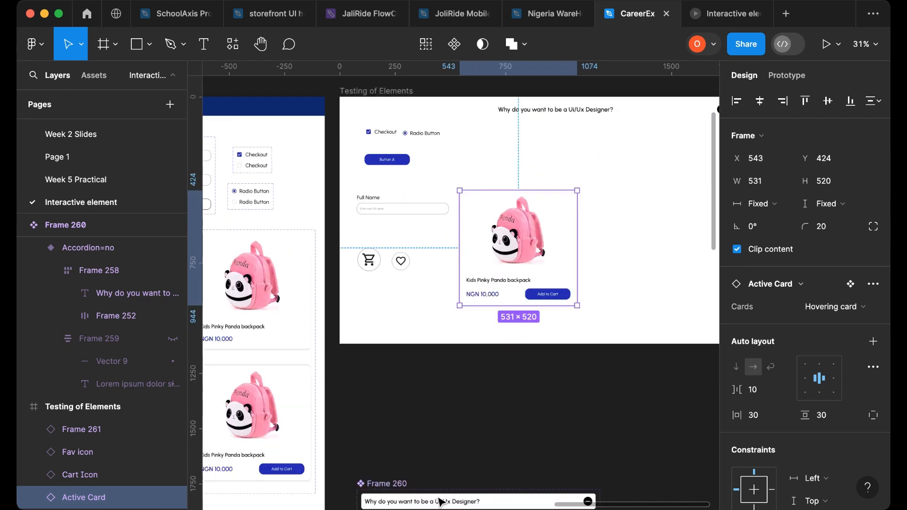
scroll(591, 425, right, 4)
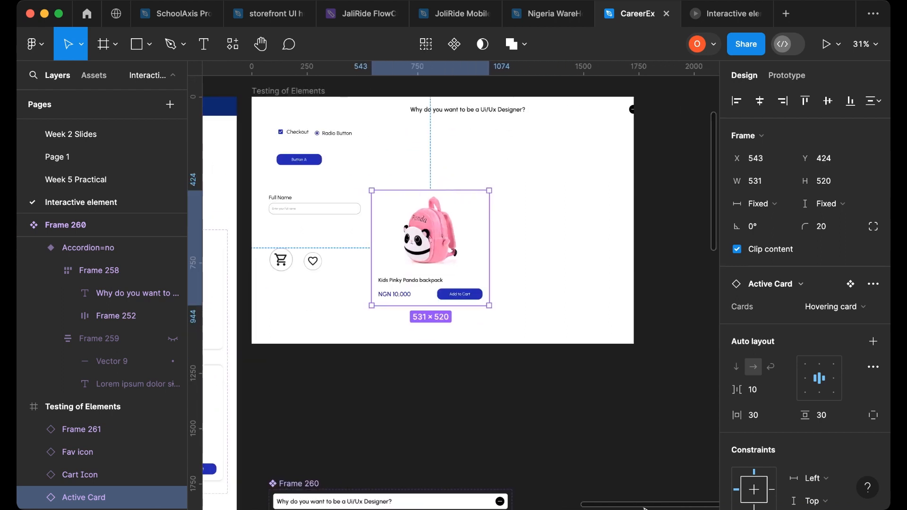
drag(443, 248, 430, 273)
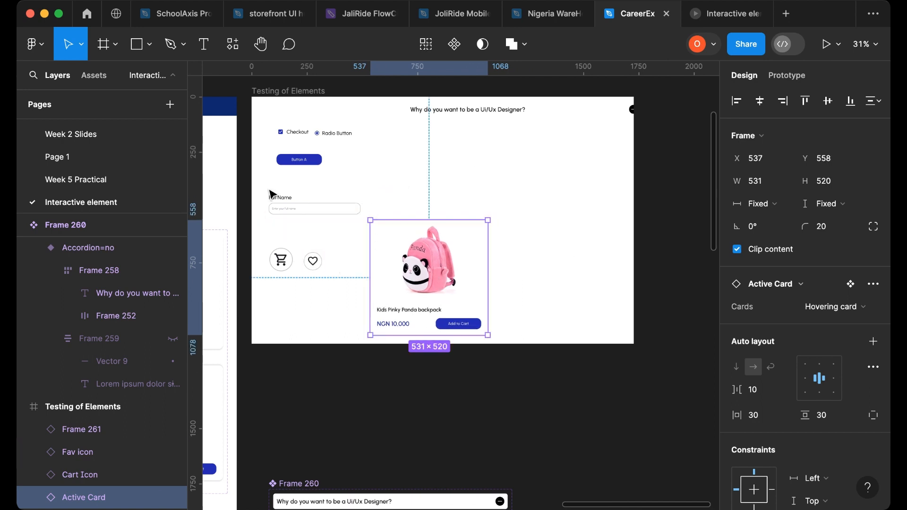
- Move the Full Name field and the cart and favourite icons above the product card
drag(268, 190, 364, 283)
drag(324, 210, 507, 226)
drag(460, 208, 460, 208)
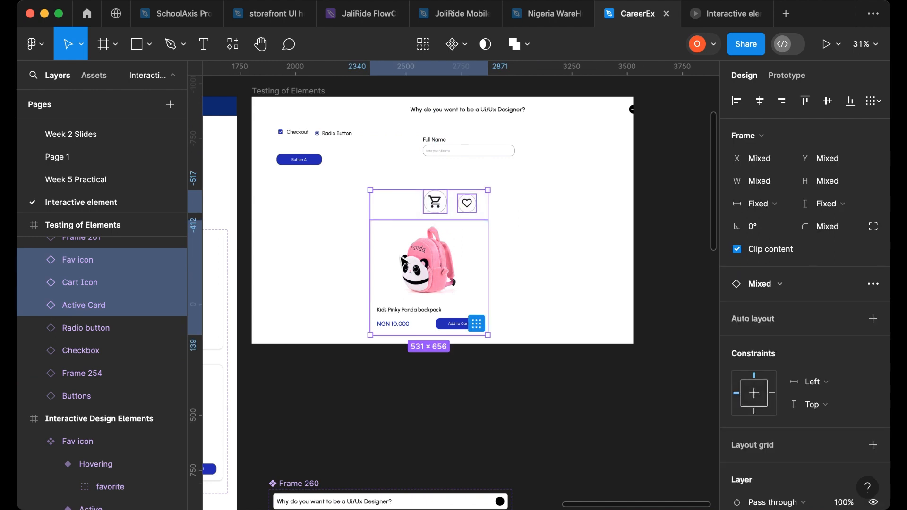
- Move the cart and favourite icons together to the top-right corner of the Testing of Elements frame
shift+click(455, 225)
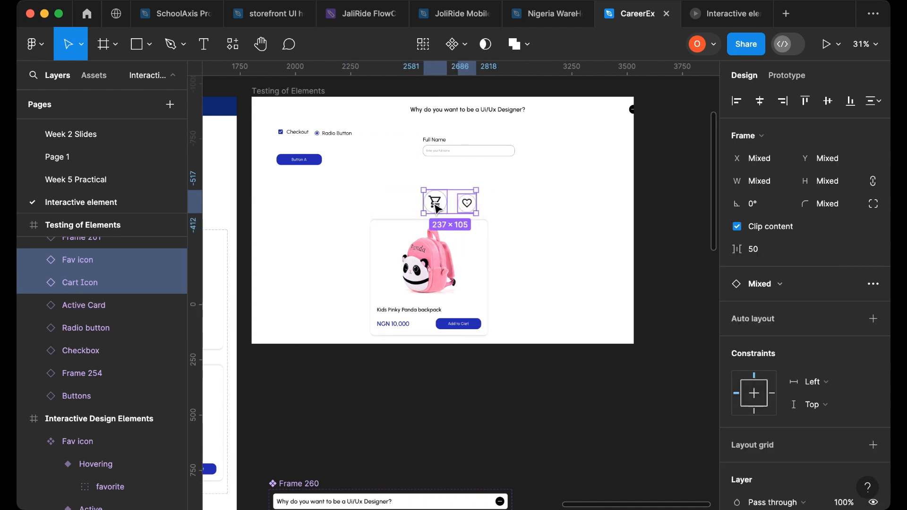
drag(436, 203, 559, 158)
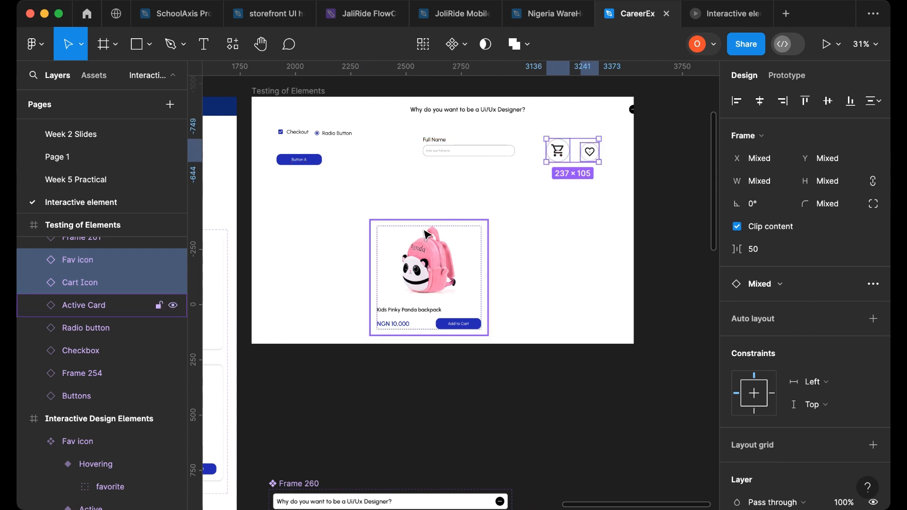
- Move the product card to the frame's left side and place the accordion beside it, below the Full Name field
drag(386, 242, 290, 211)
drag(544, 110, 518, 184)
drag(347, 246, 333, 244)
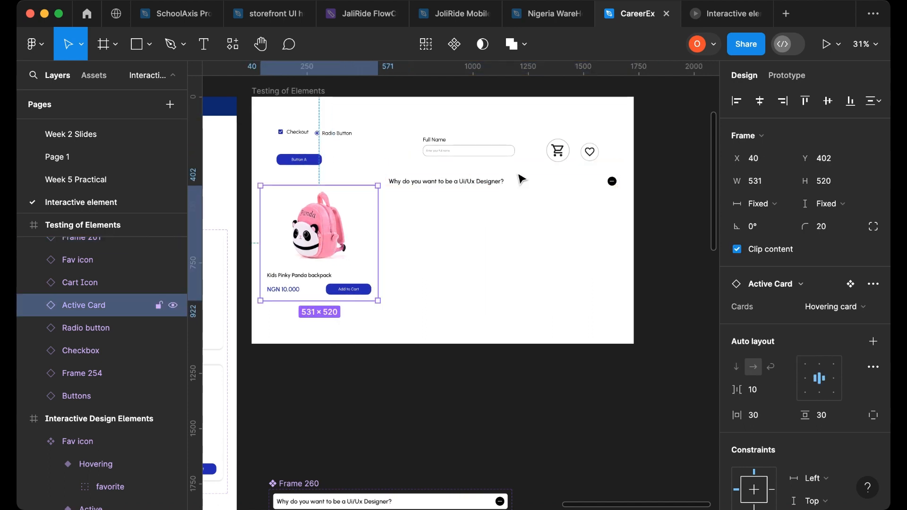
click(507, 188)
drag(507, 188, 505, 188)
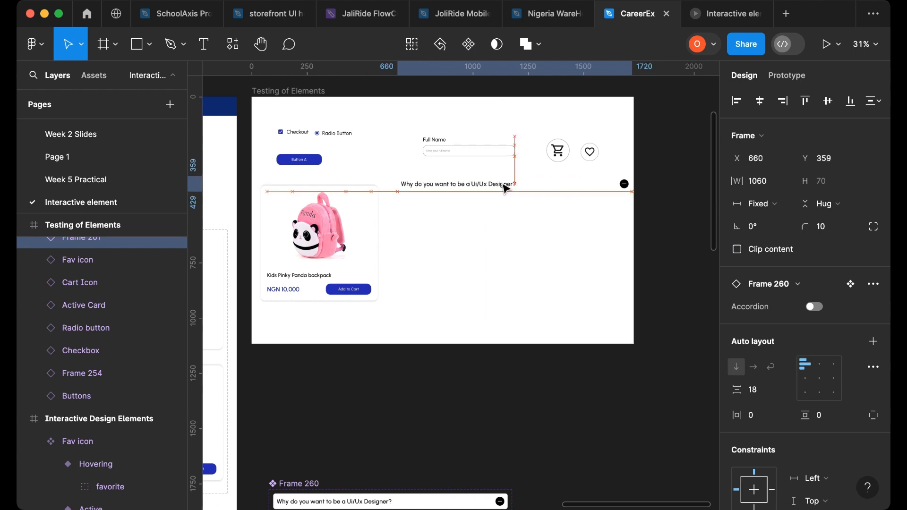
- Nudge the cart and favourite icons slightly upward and the accordion slightly to the right
click(589, 151)
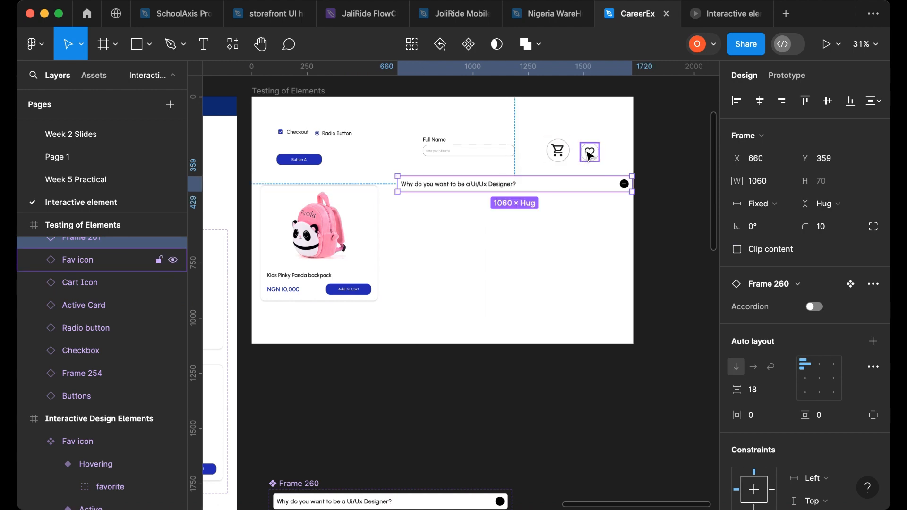
shift+click(549, 151)
drag(586, 152, 589, 139)
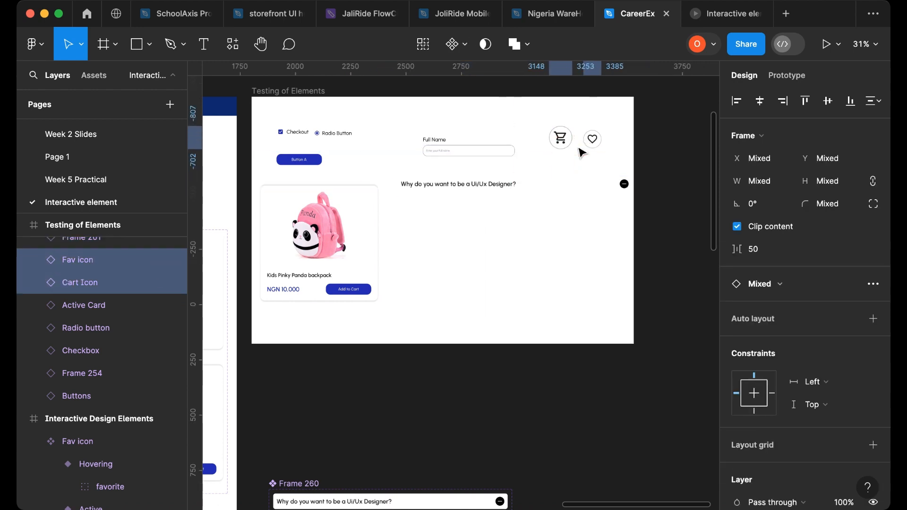
drag(515, 184, 536, 190)
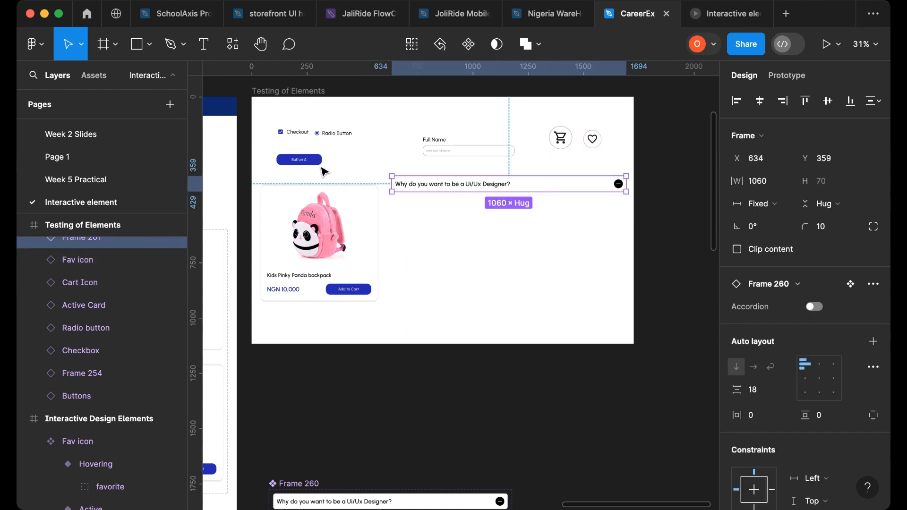
- Present the Testing of Elements frame and toggle the accordion open and closed in the preview
click(283, 93)
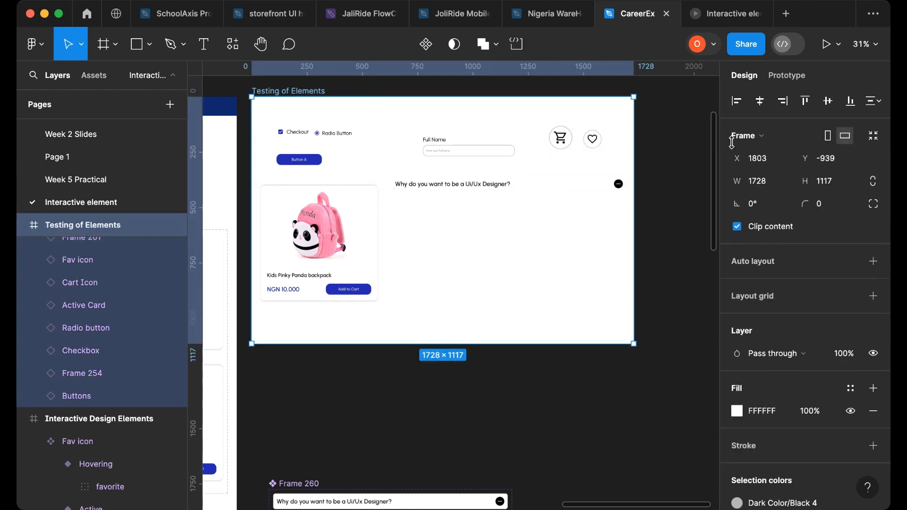
click(825, 48)
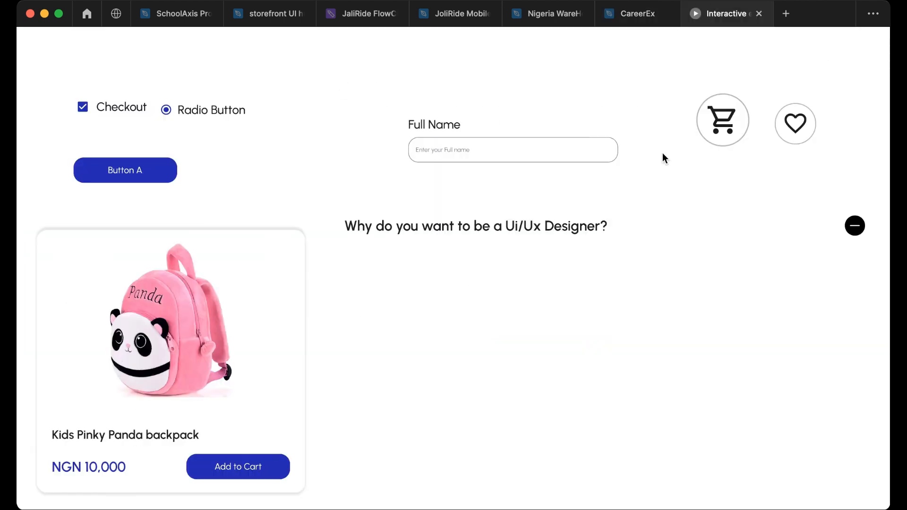
click(853, 235)
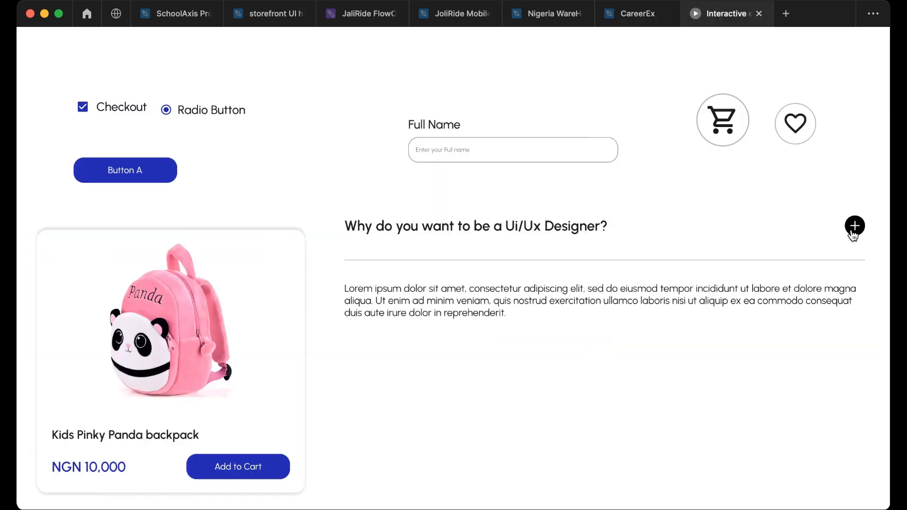
click(853, 235)
click(853, 233)
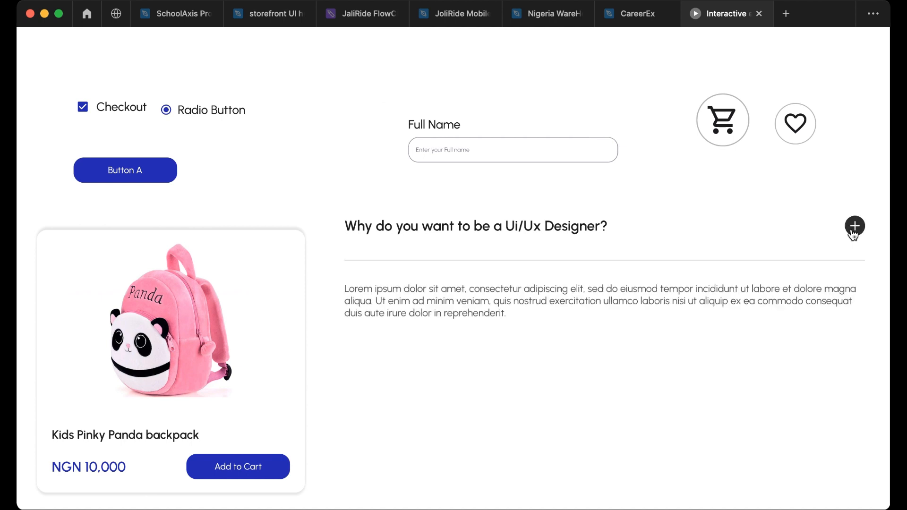
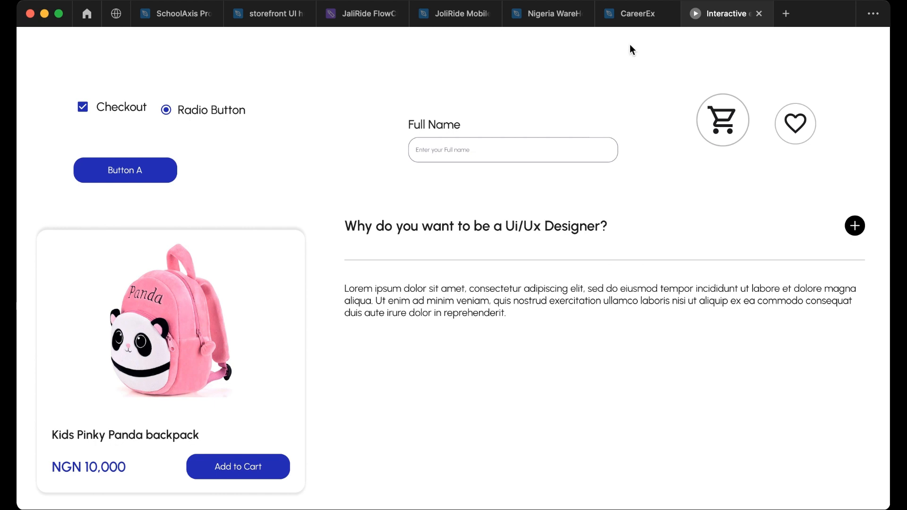
- Replace the product card in the Testing of Elements frame with an Active card variant instance placed below Button A
click(625, 18)
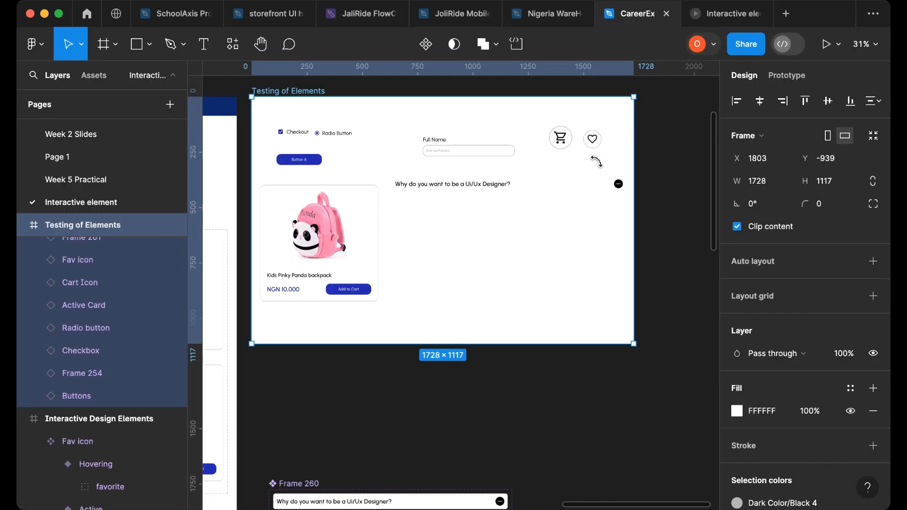
click(337, 296)
key(Delete)
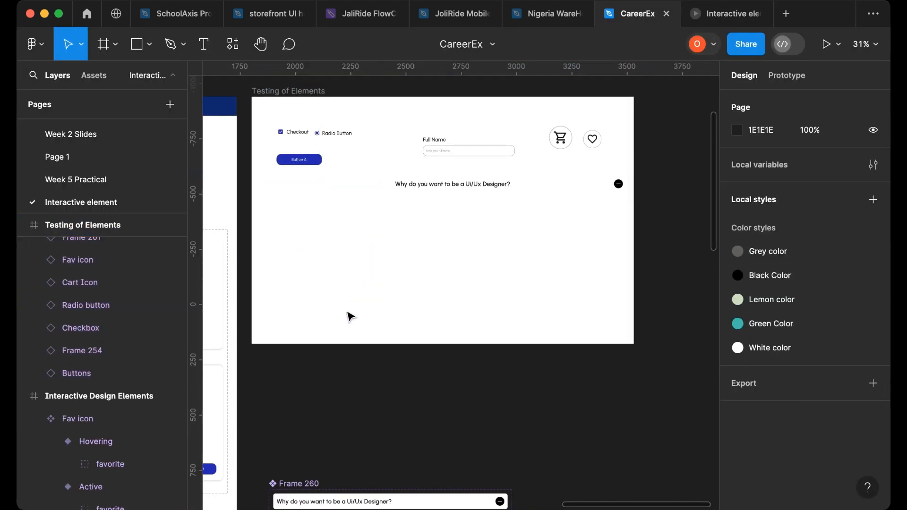
scroll(350, 316, left, 3)
click(304, 311)
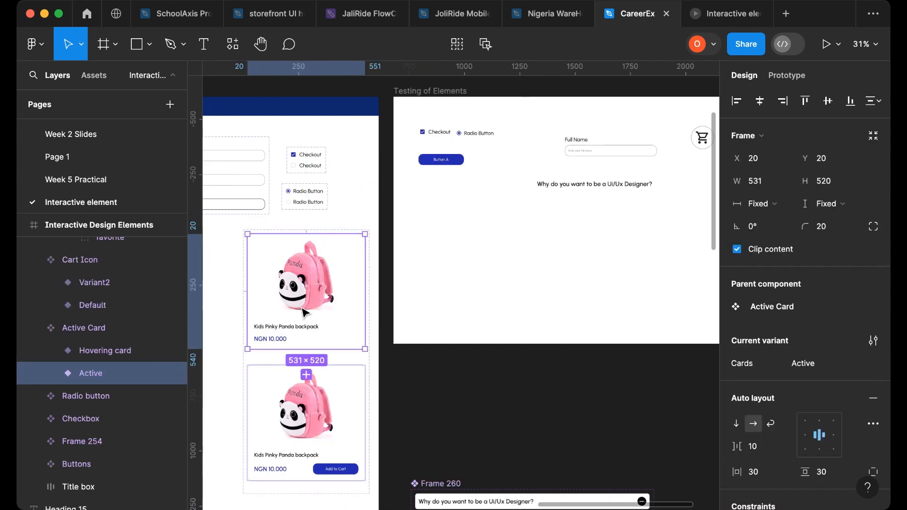
scroll(302, 310, right, 1)
drag(303, 309, 466, 268)
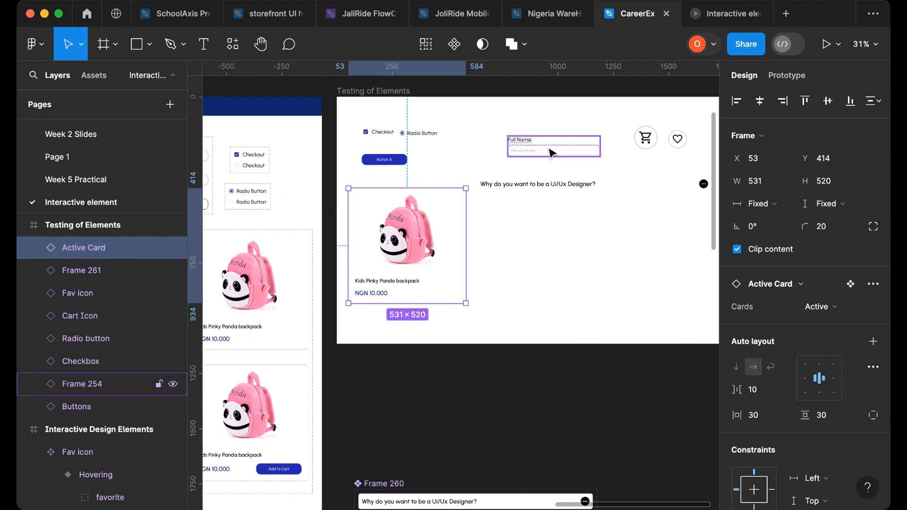
- Set the fill of the closed (Accordion=no) variant to F8F8F8
scroll(516, 377, down, 3)
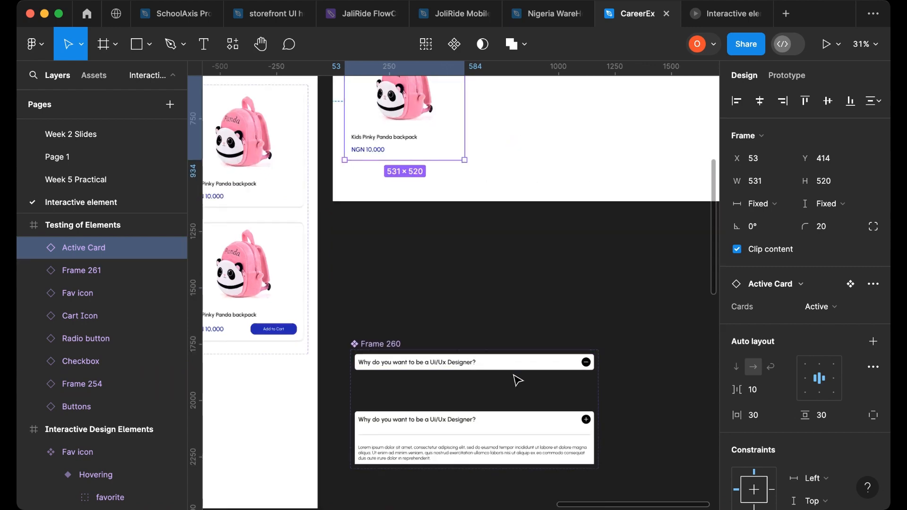
scroll(519, 373, up, 3)
click(524, 364)
scroll(786, 402, down, 5)
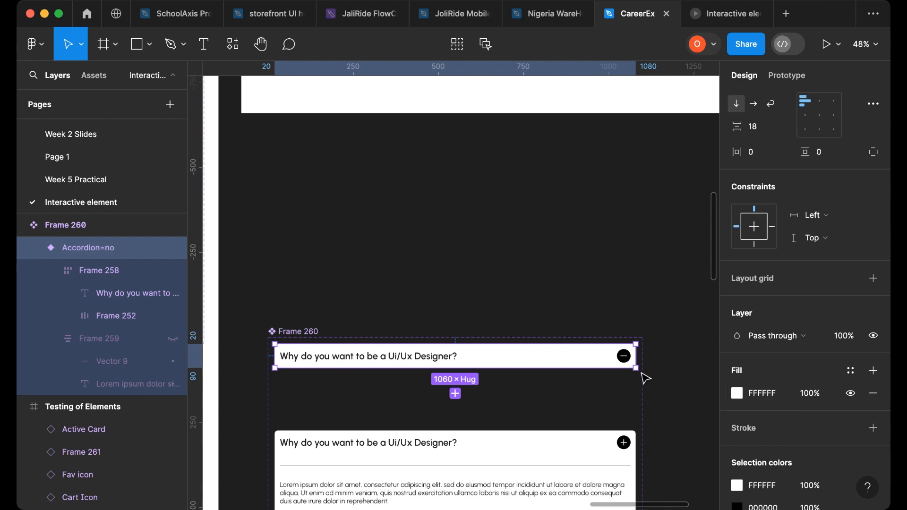
click(738, 396)
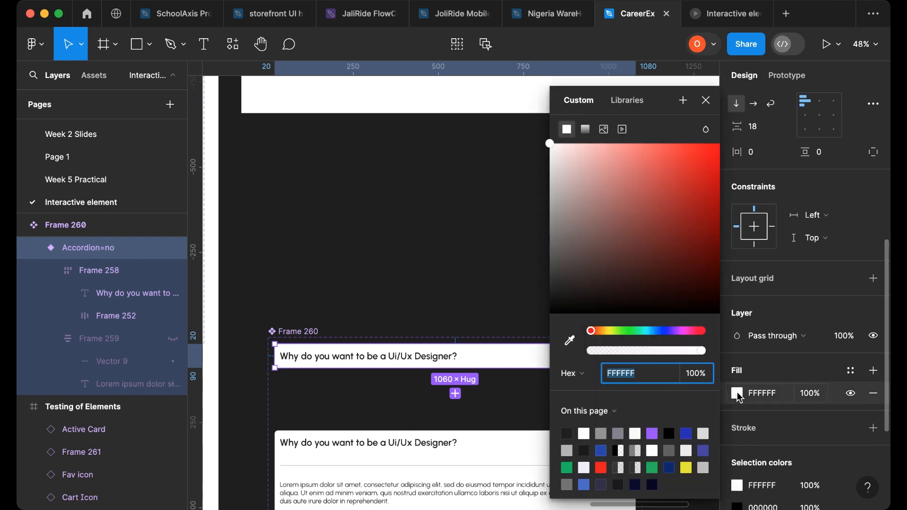
drag(551, 148, 547, 151)
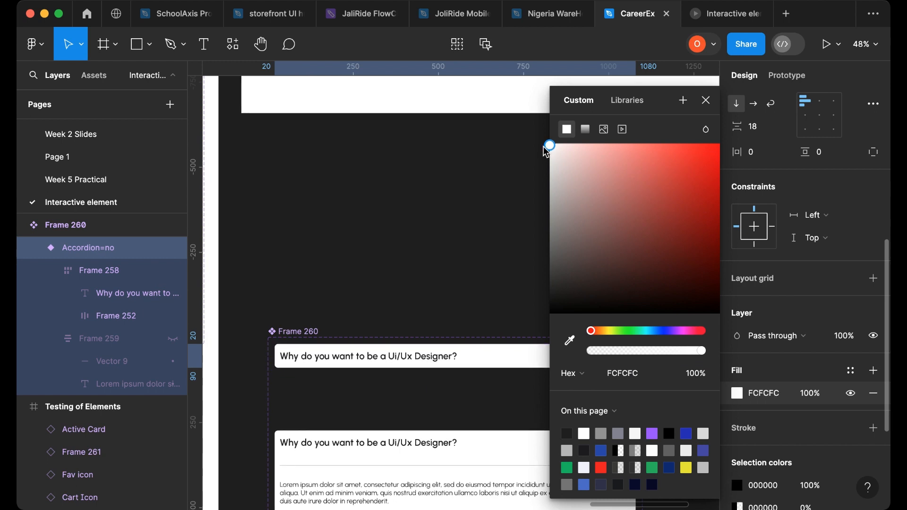
click(646, 377)
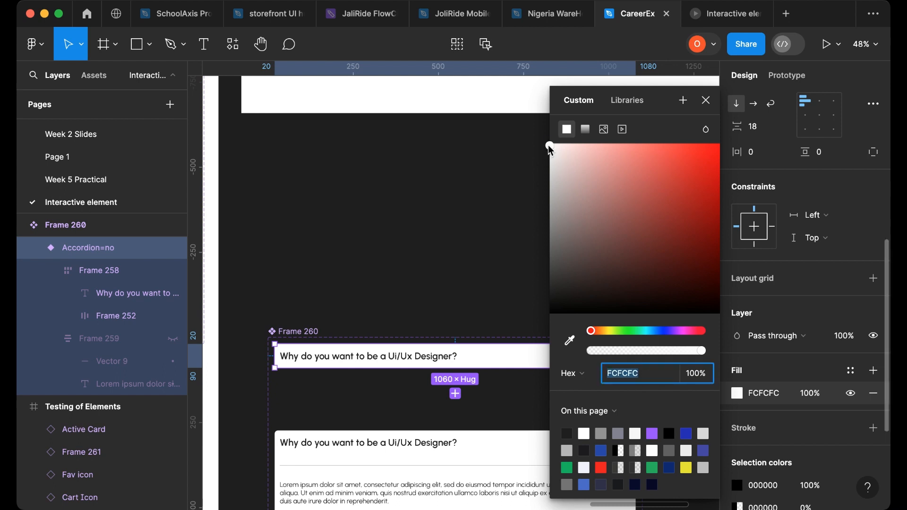
drag(549, 148, 547, 151)
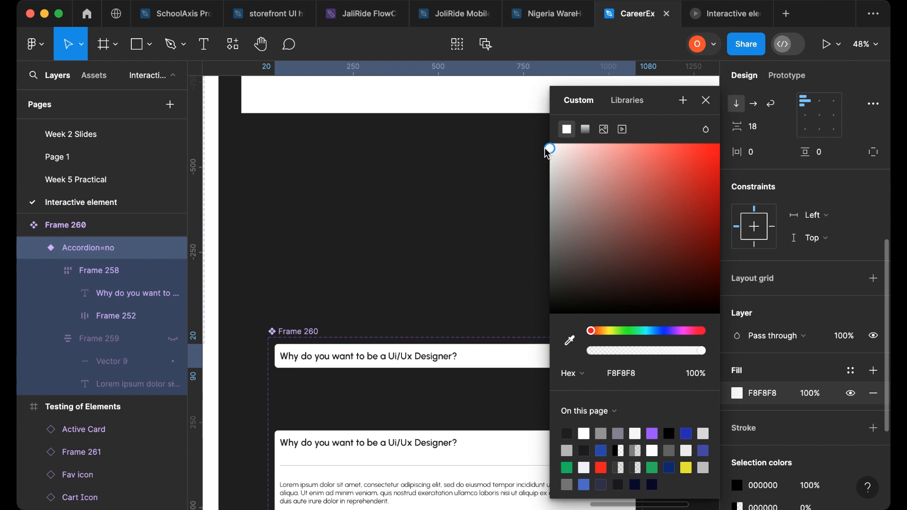
click(641, 374)
key(super+c)
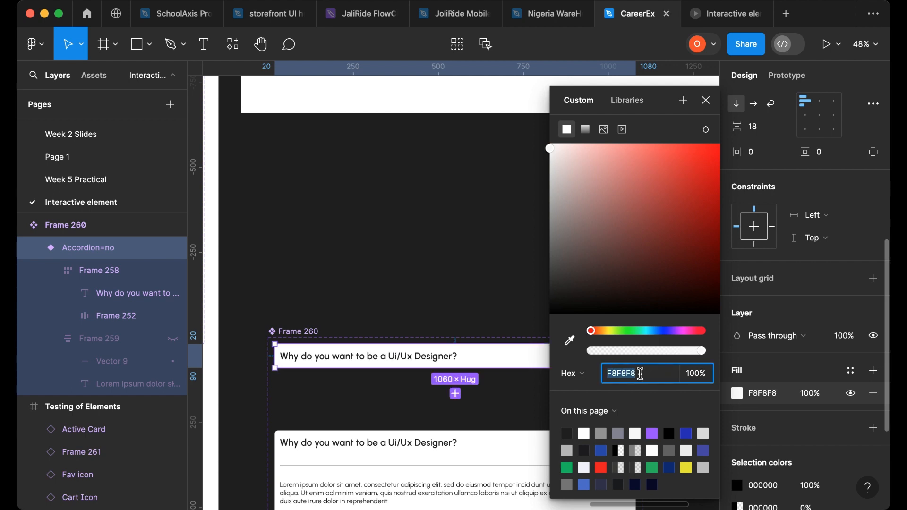
- Paste the F8F8F8 fill onto the open (Accordion=yes) variant
click(496, 460)
click(762, 395)
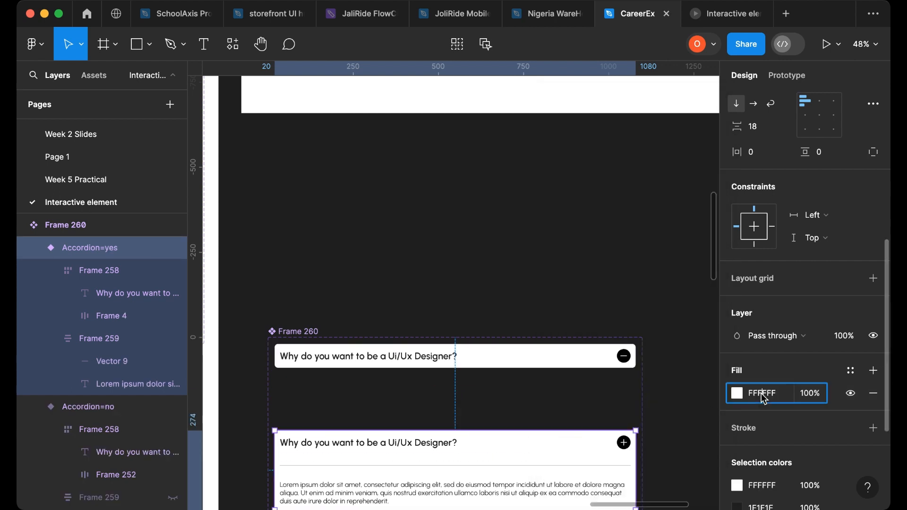
key(super+v)
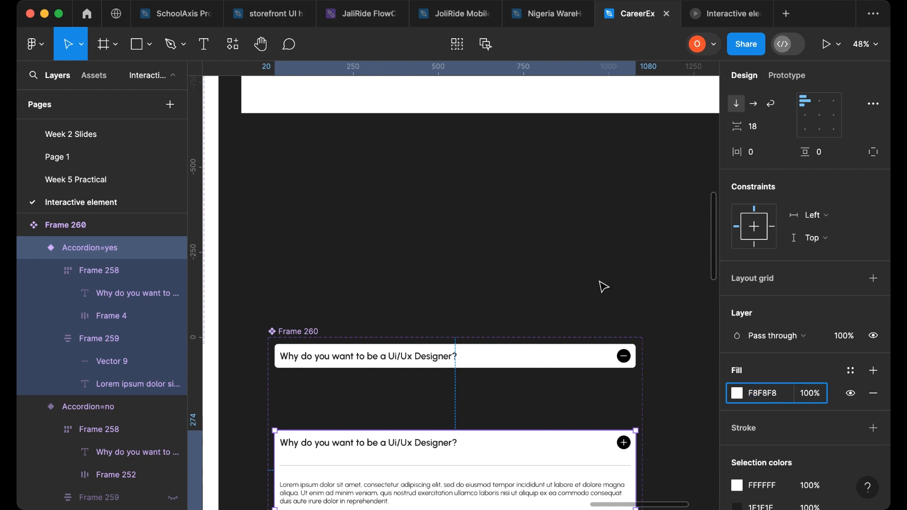
click(602, 306)
- Open the prototype preview and toggle the accordion open and closed
scroll(605, 321, up, 6)
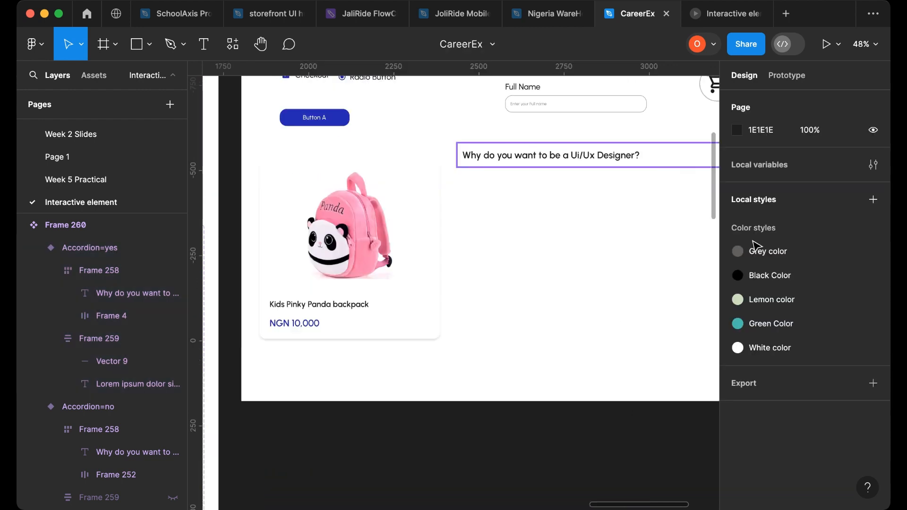
click(638, 155)
scroll(783, 326, down, 5)
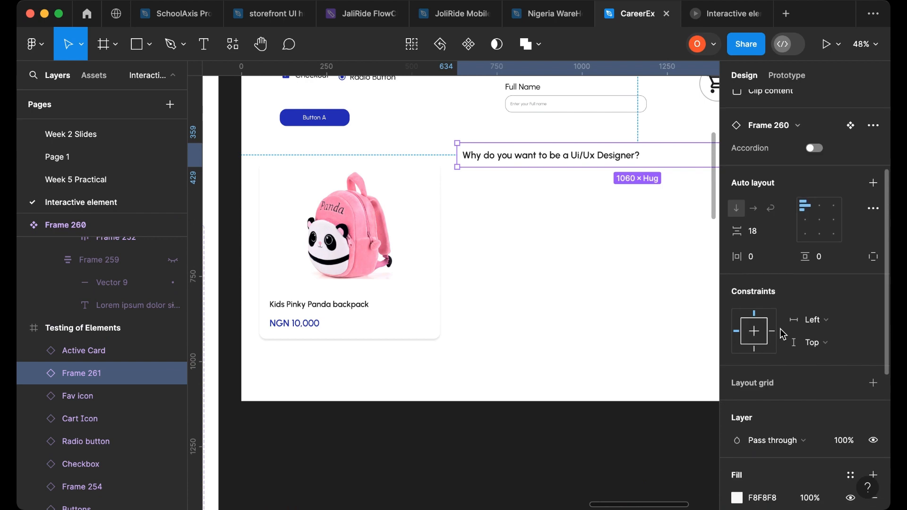
click(719, 18)
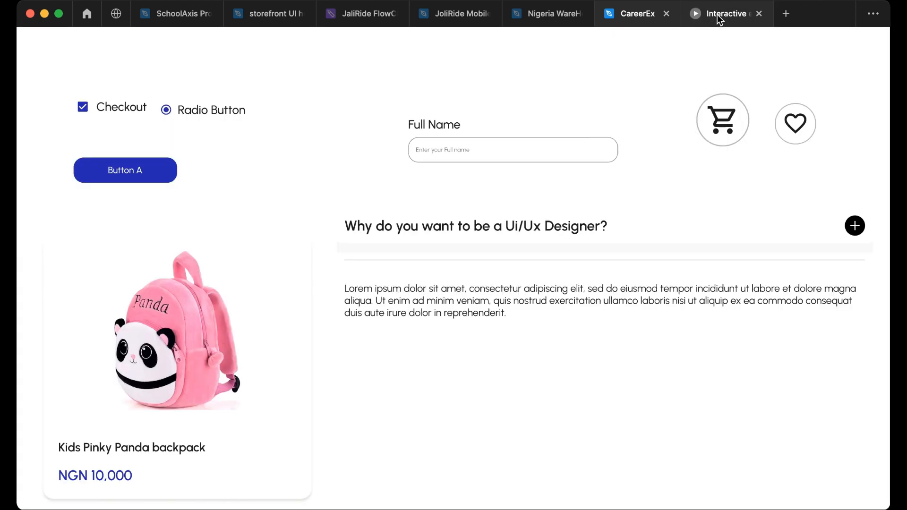
click(857, 227)
click(856, 227)
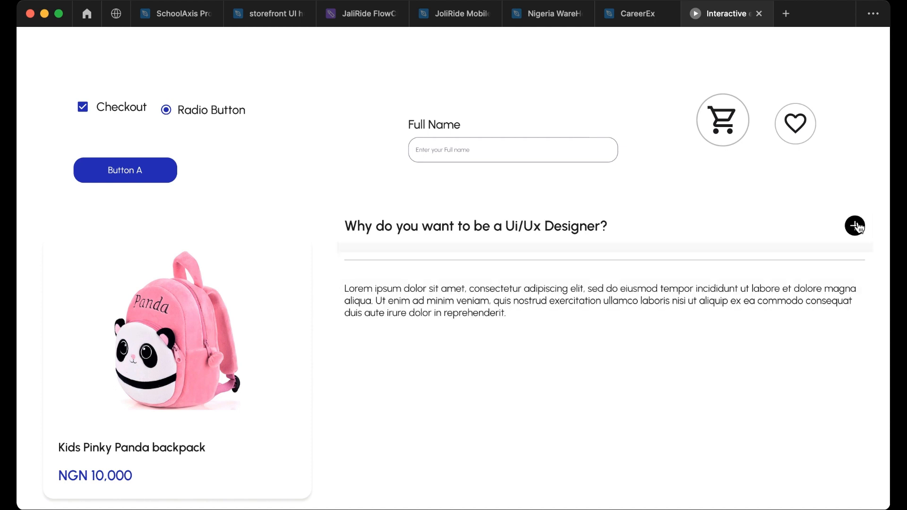
click(857, 226)
click(856, 227)
- Set the fill of the closed variant's header row frame to F8F8F8
click(629, 14)
click(581, 238)
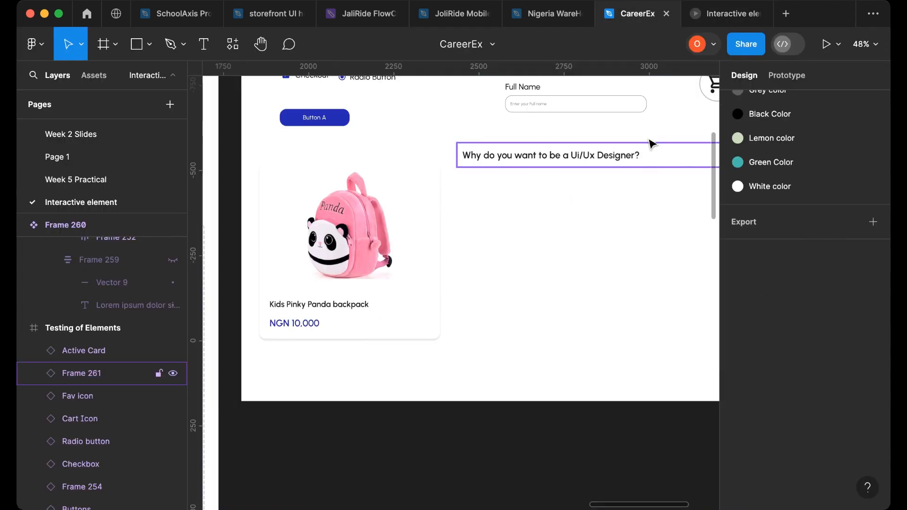
scroll(575, 282, down, 10)
scroll(562, 227, up, 2)
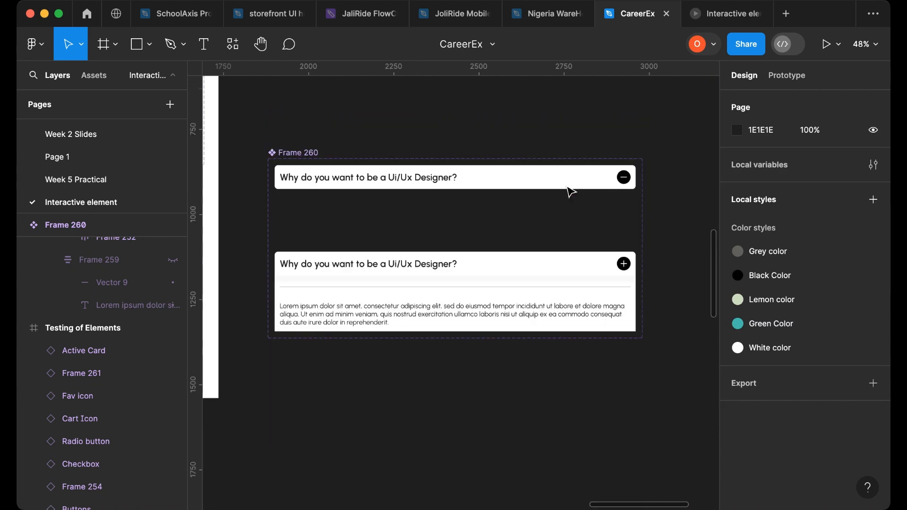
click(563, 178)
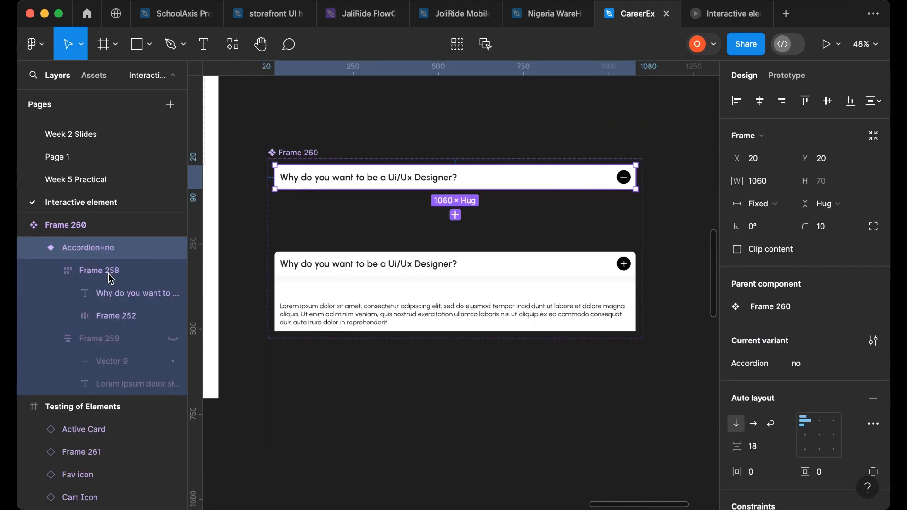
click(80, 277)
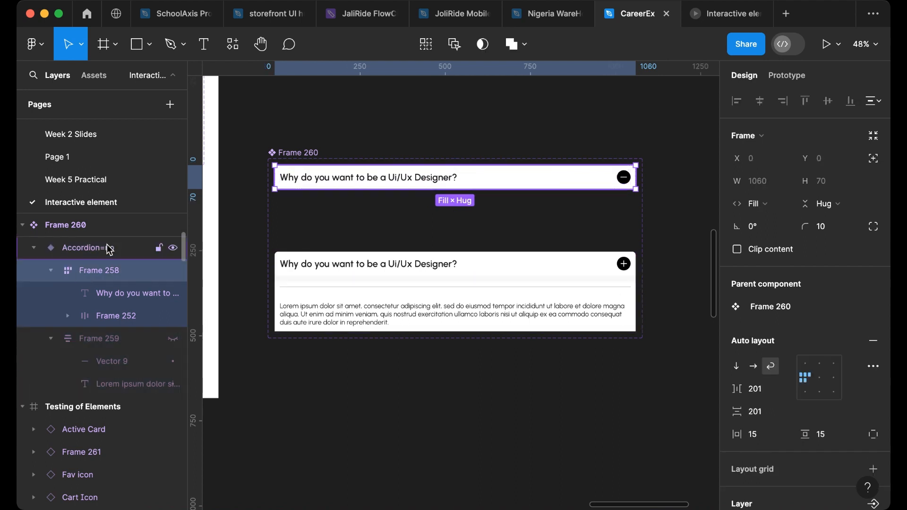
click(166, 248)
scroll(827, 402, down, 7)
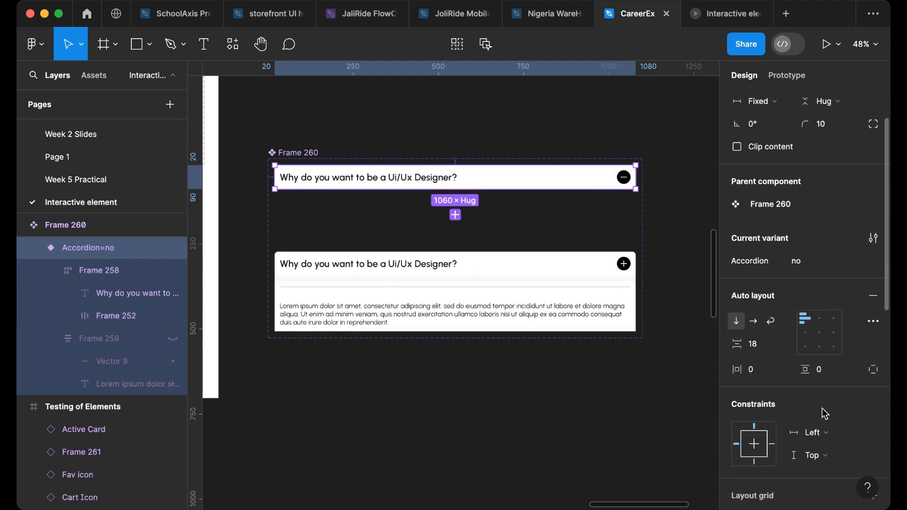
scroll(825, 416, down, 1)
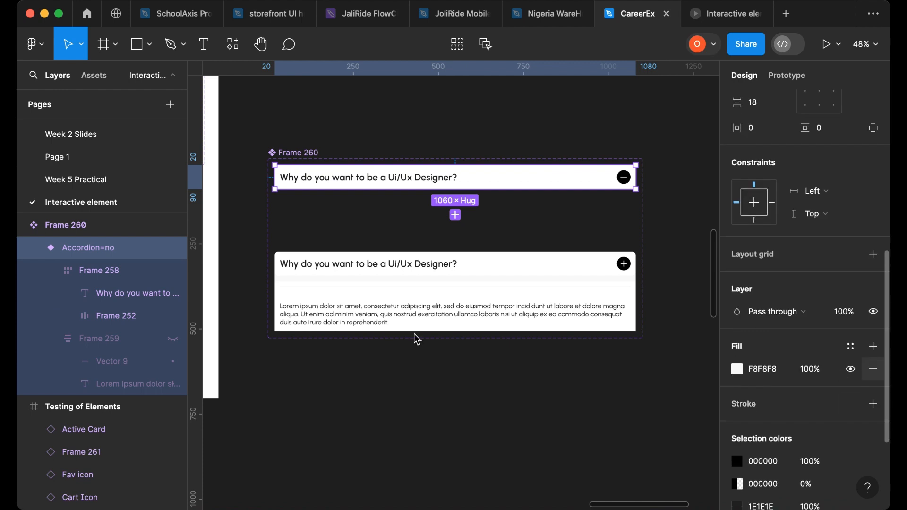
click(118, 270)
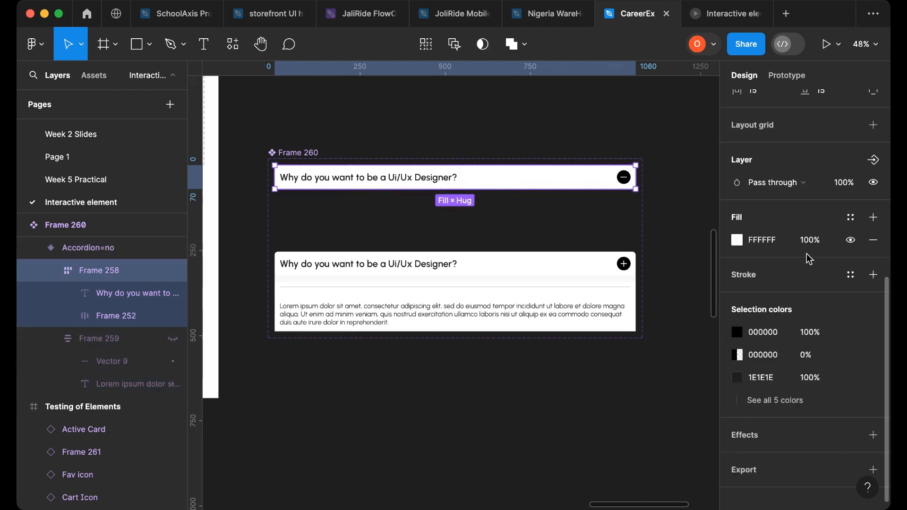
click(737, 241)
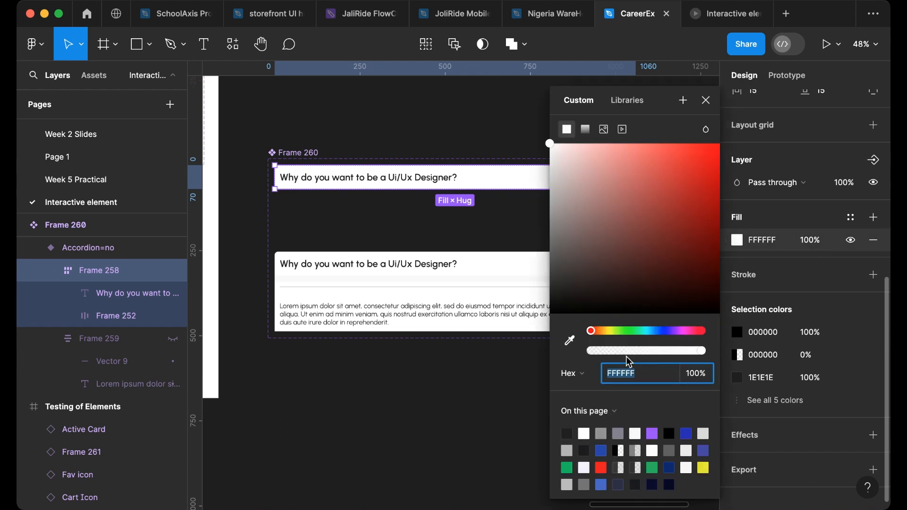
text(F8F8F8)
click(469, 304)
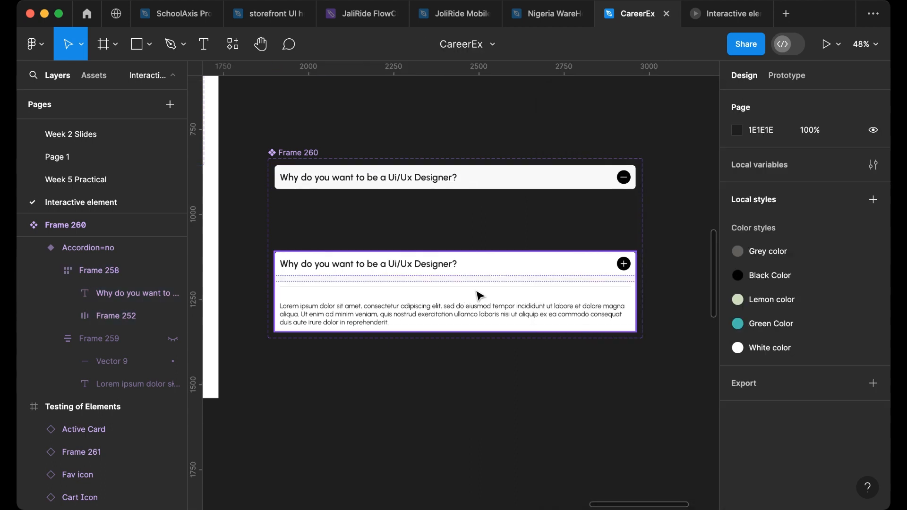
- Remove the fill from the open (Accordion=yes) variant
click(487, 293)
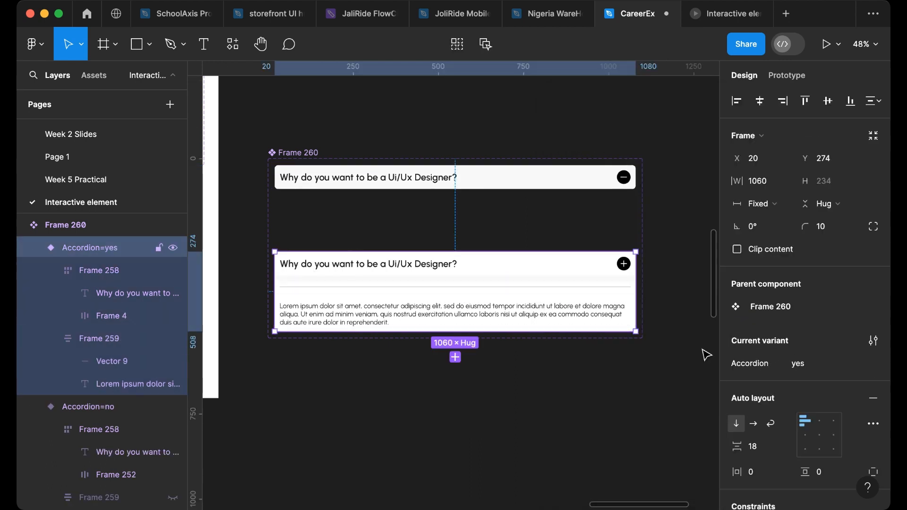
scroll(834, 395, down, 3)
scroll(834, 394, down, 4)
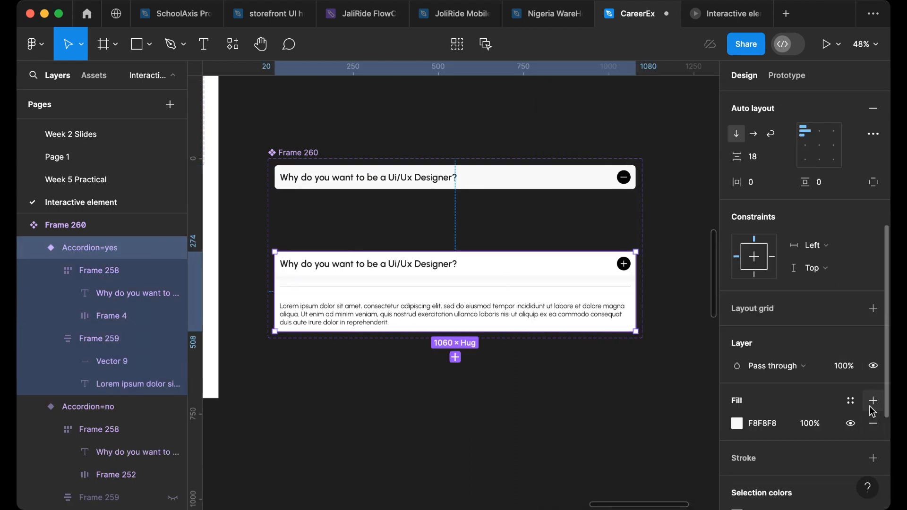
click(873, 425)
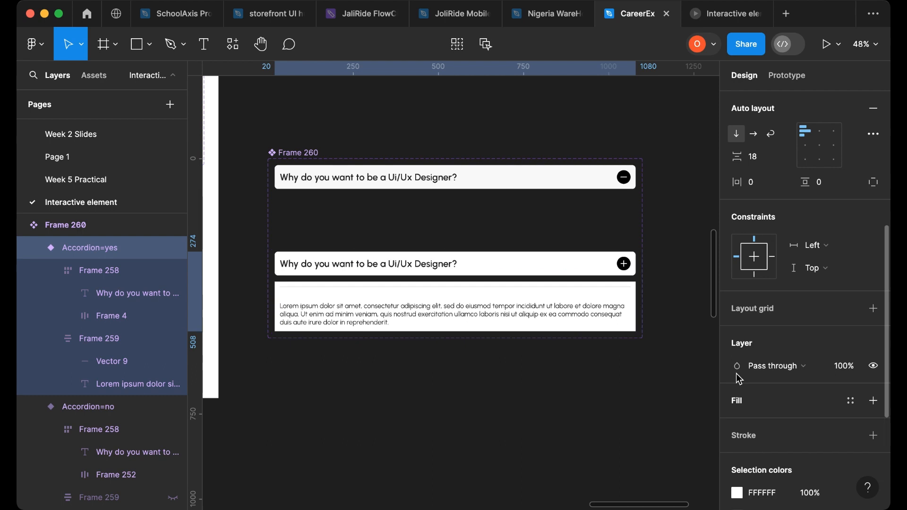
- Set the fills of the open variant's content frame and header row frame to F8F8F8
click(124, 349)
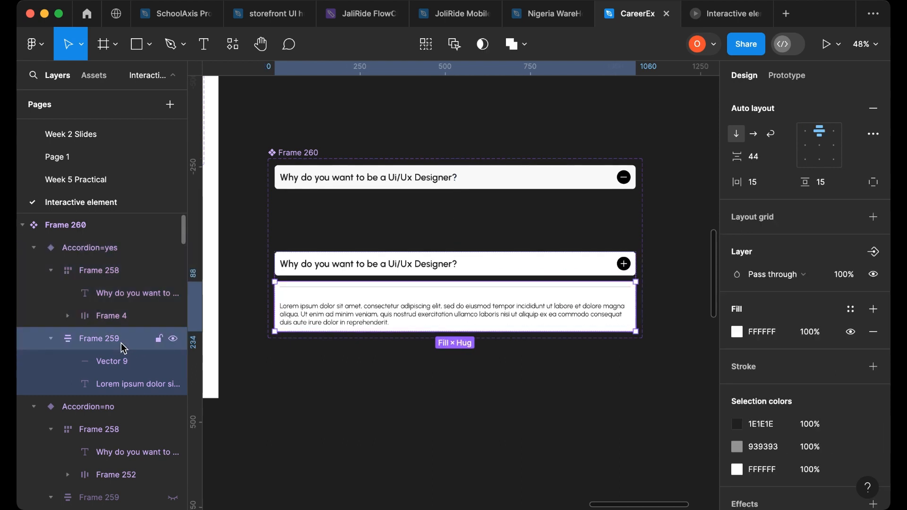
click(784, 336)
text(F8F8F8)
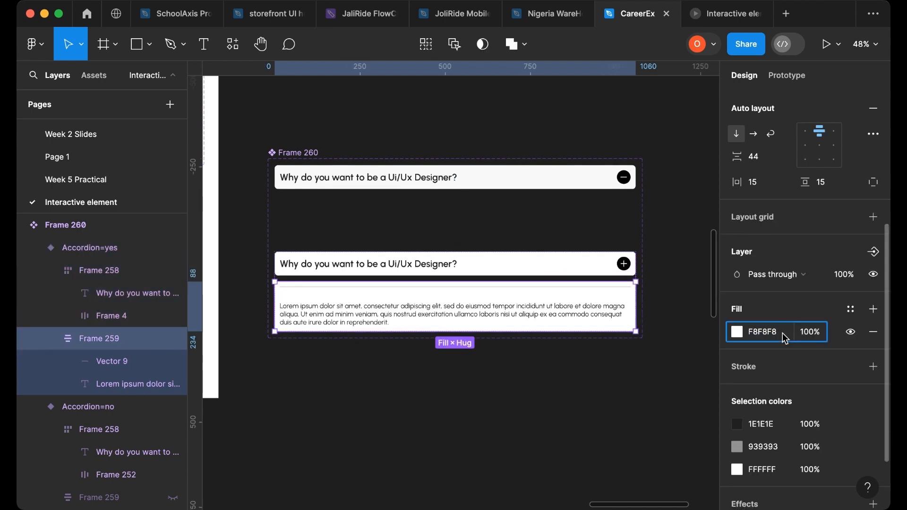
click(561, 267)
click(766, 354)
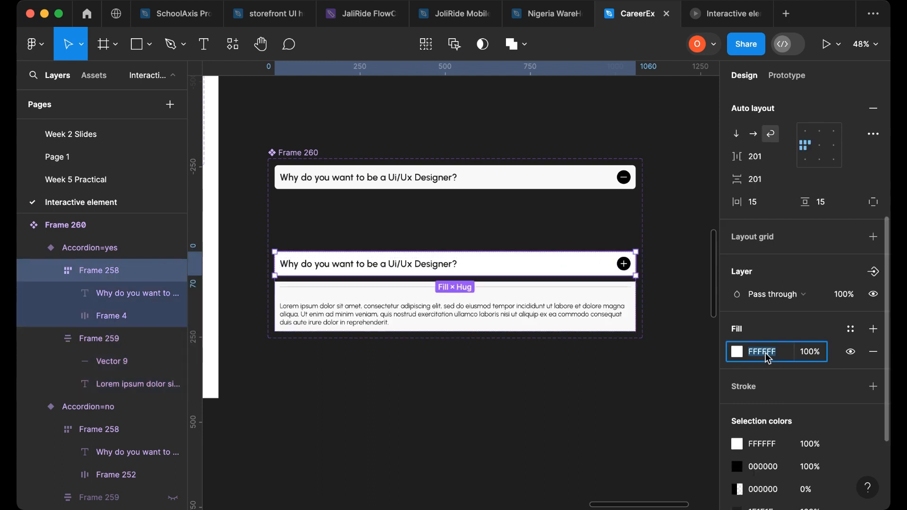
text(F8F8F8)
key(Return)
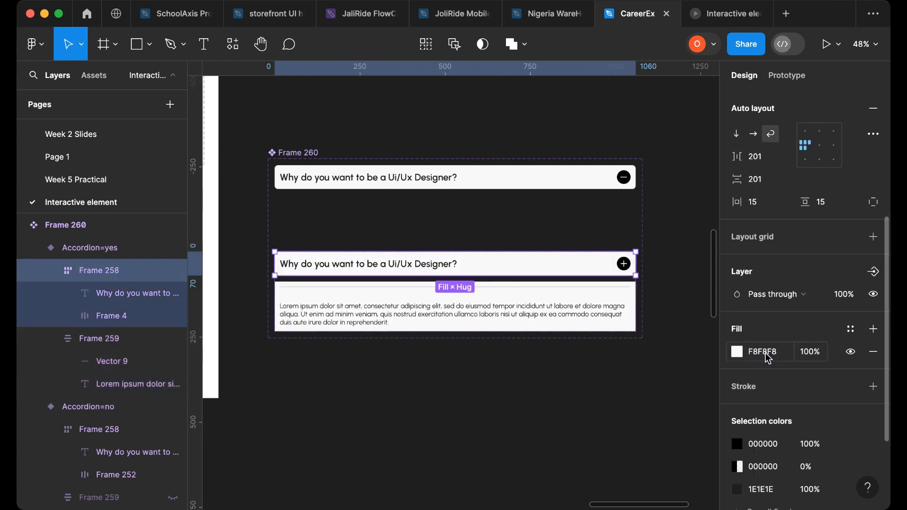
- Add a new default white fill to the open accordion variant
click(314, 191)
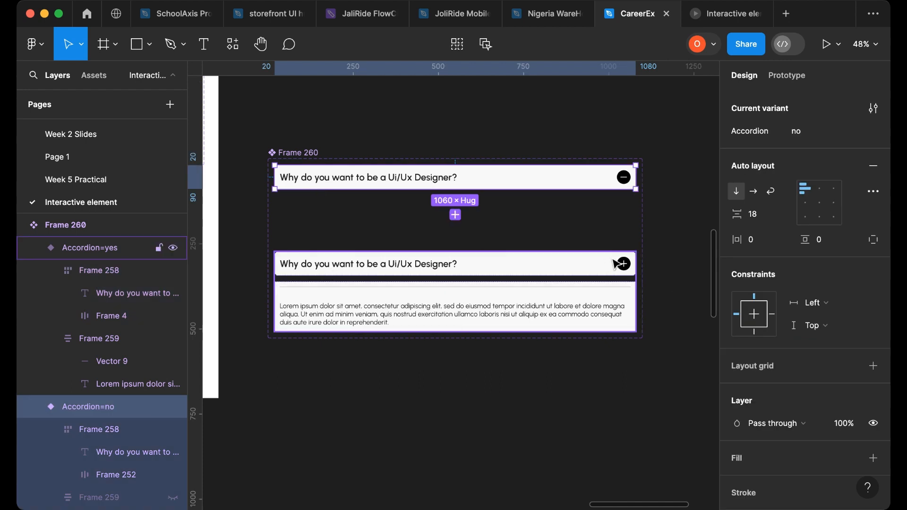
click(625, 267)
scroll(824, 391, down, 1)
scroll(825, 391, down, 2)
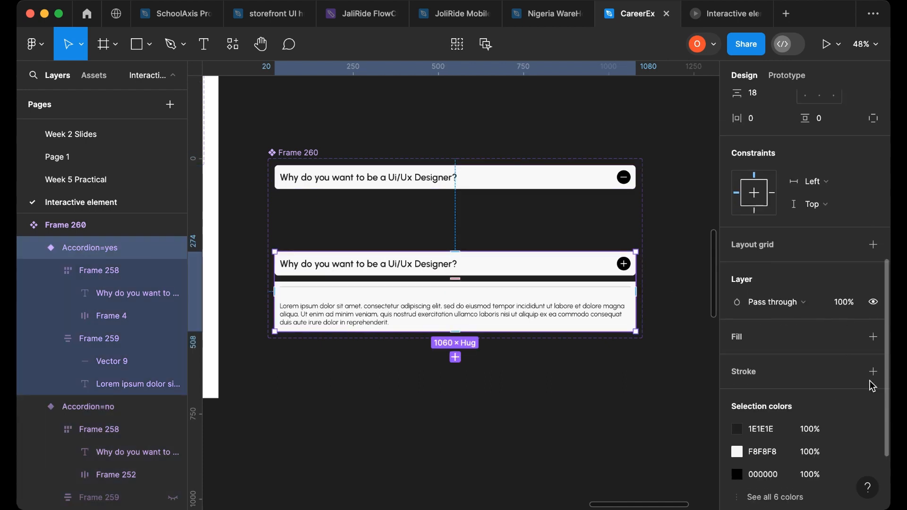
click(874, 338)
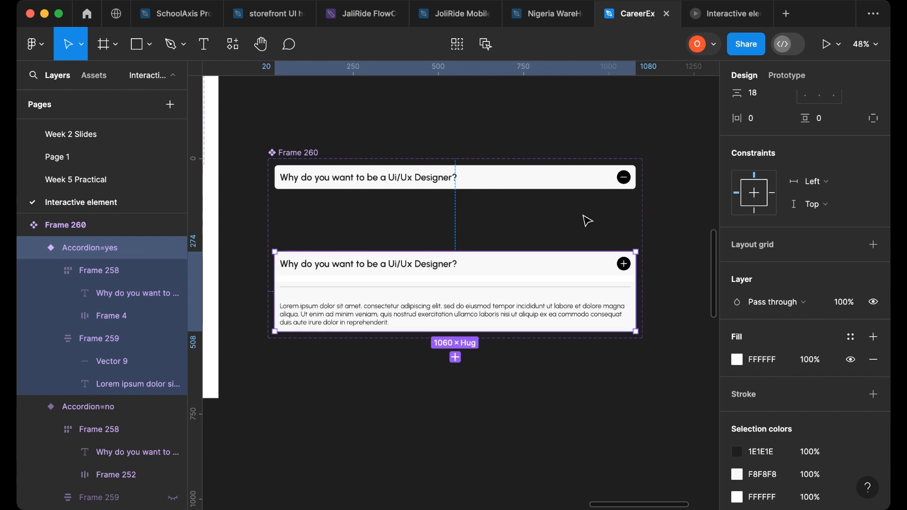
- Set the open (Accordion=yes) variant's fill to F8F8F8
click(762, 367)
text(F8F8F8)
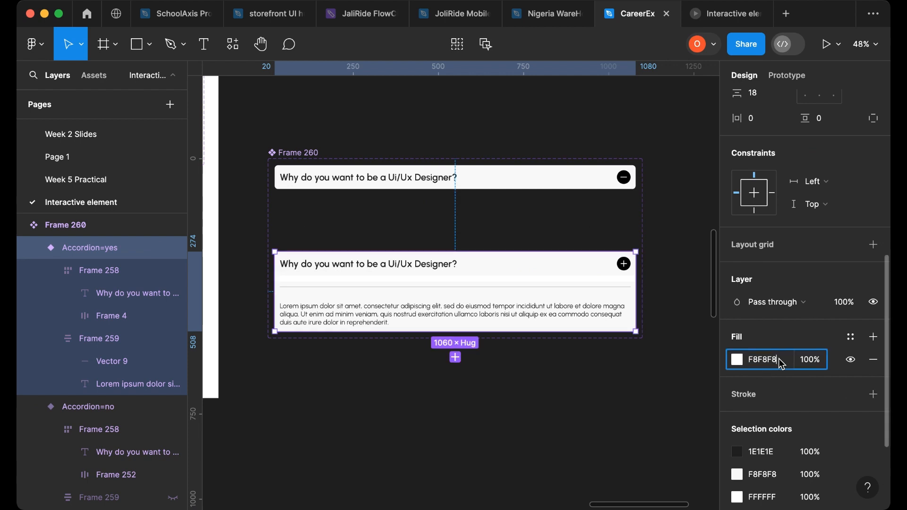
key(Return)
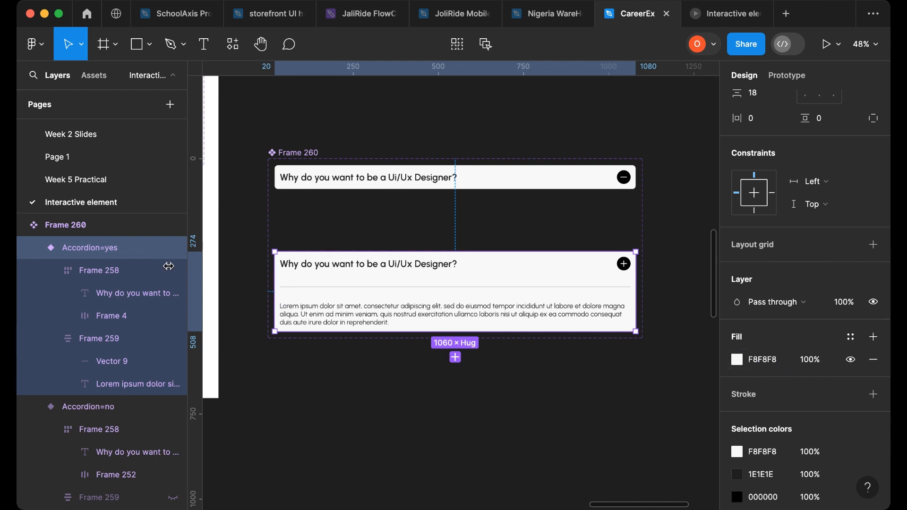
- Set the fill of the closed variant's hidden content frame to F8F8F8
click(297, 184)
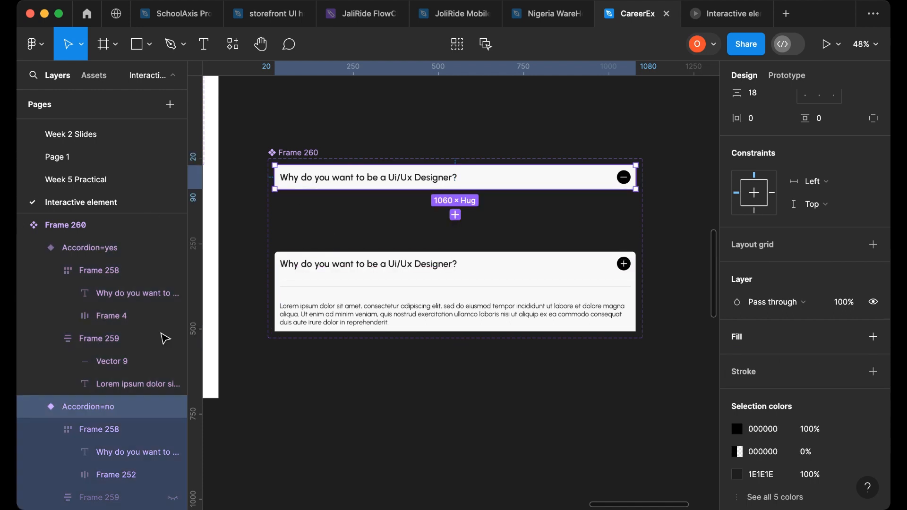
scroll(112, 472, down, 1)
click(112, 479)
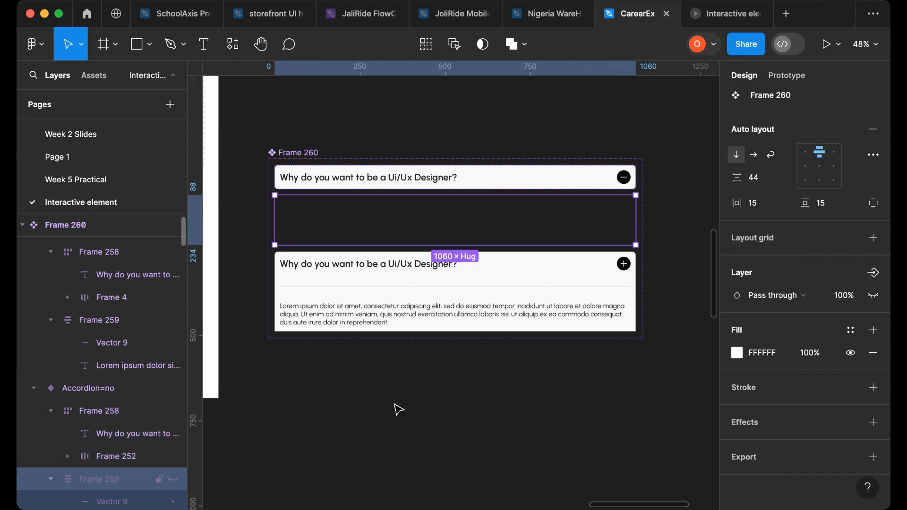
click(765, 356)
text(F8F8F8)
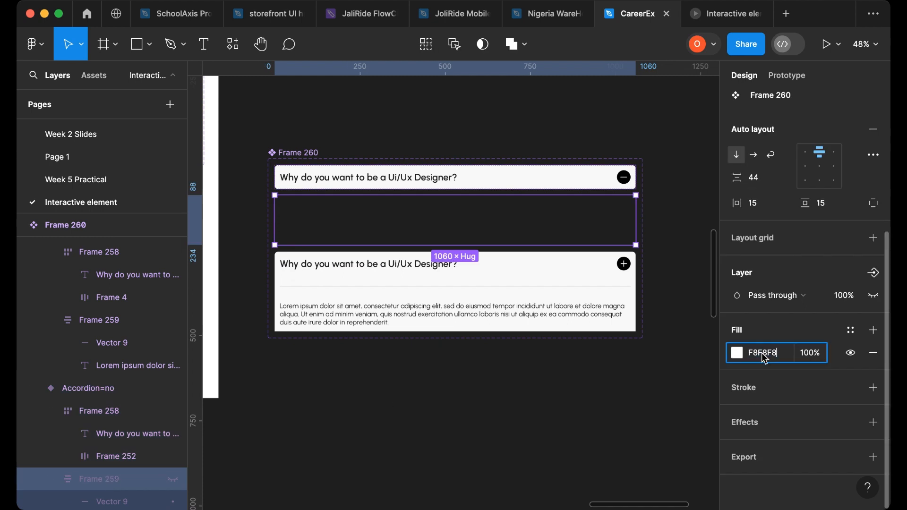
key(Return)
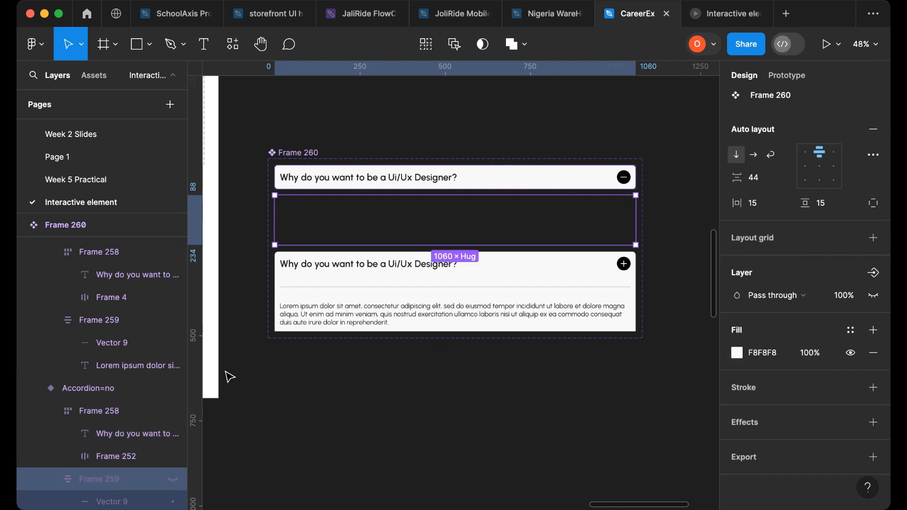
- Add a fill to the closed (Accordion=no) variant and set it to F8F8F8
click(99, 416)
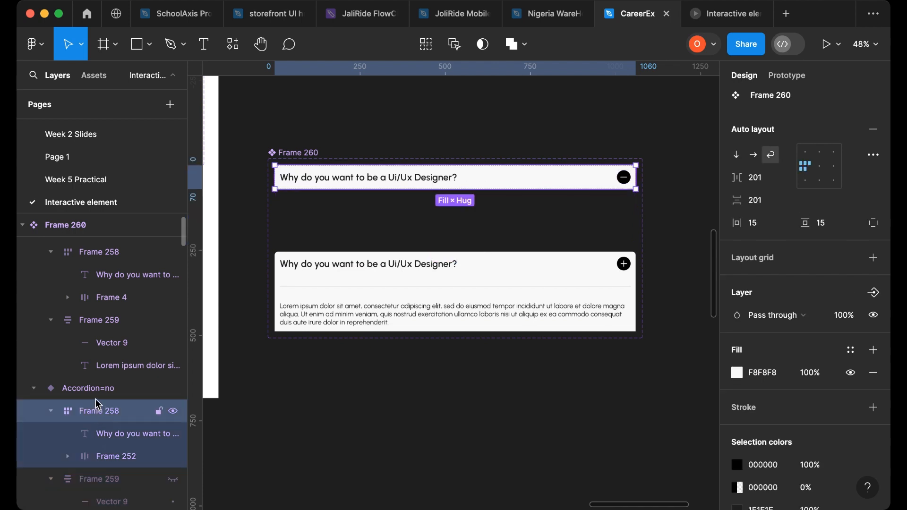
click(95, 394)
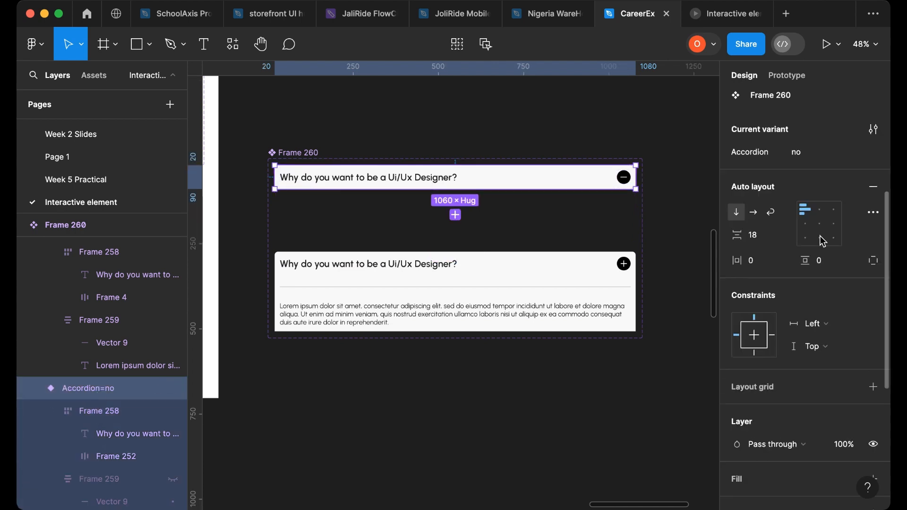
scroll(823, 241, up, 3)
scroll(813, 354, down, 4)
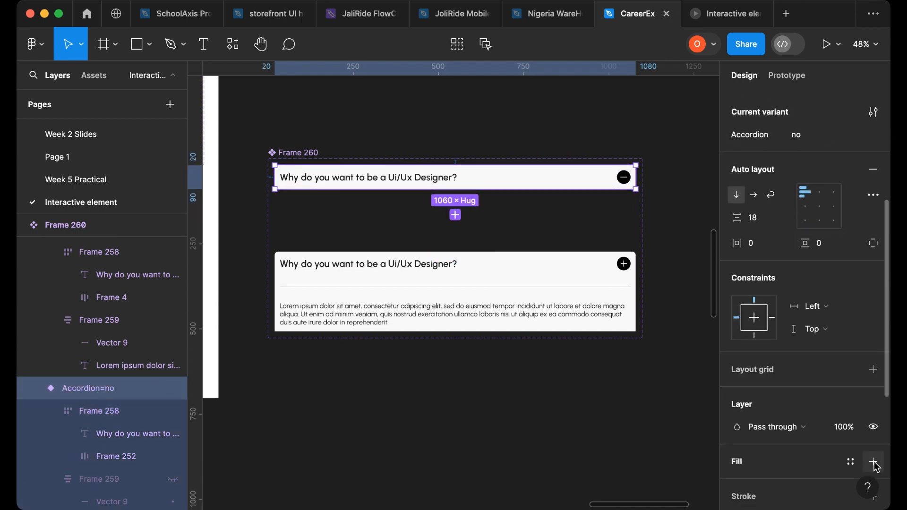
click(874, 462)
click(786, 491)
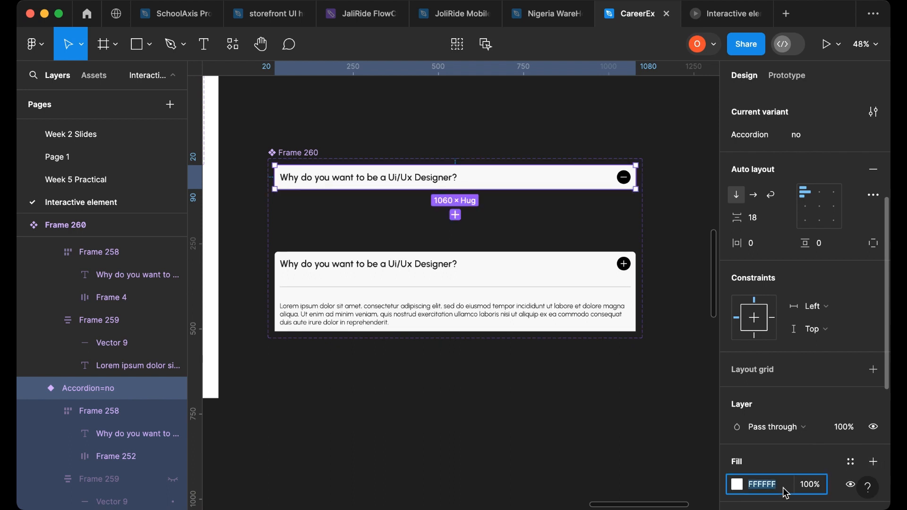
text(F8F8F8)
key(Return)
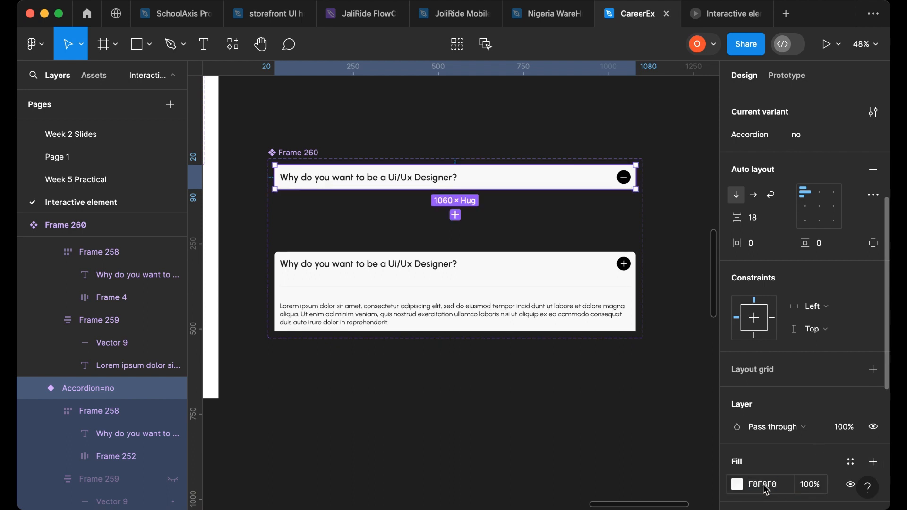
- Open the prototype preview and toggle the accordion open and closed to test the interaction
scroll(444, 237, up, 1)
scroll(445, 237, up, 15)
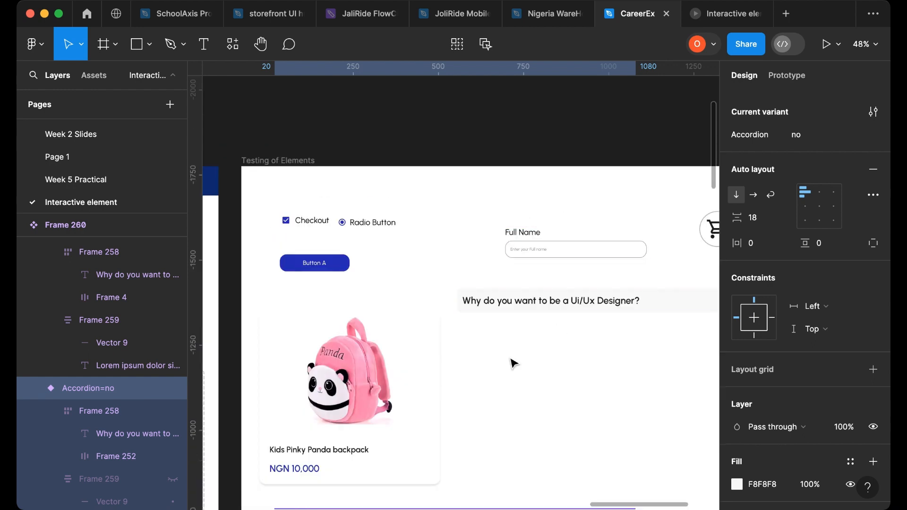
scroll(515, 362, right, 5)
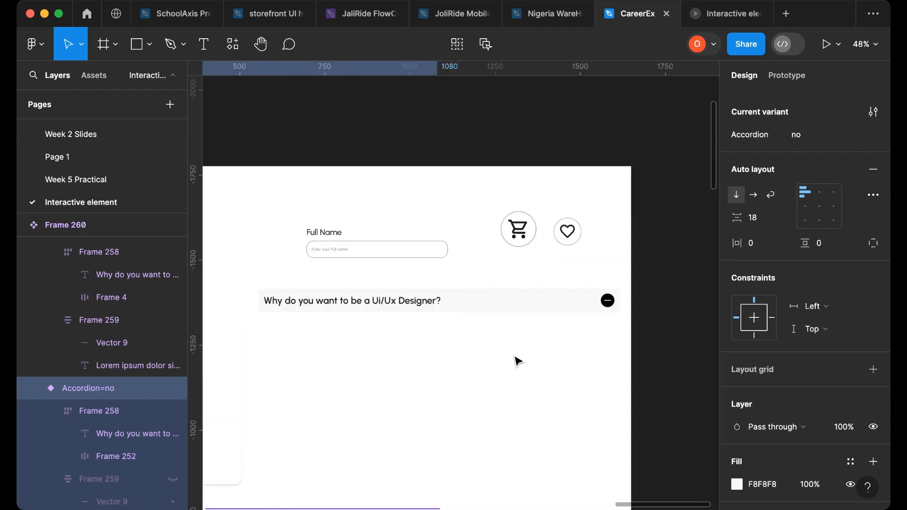
click(771, 14)
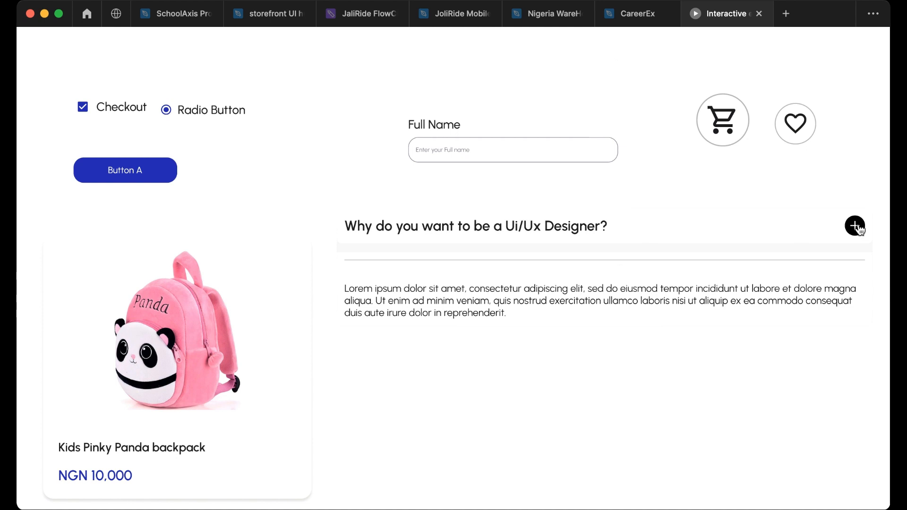
click(855, 226)
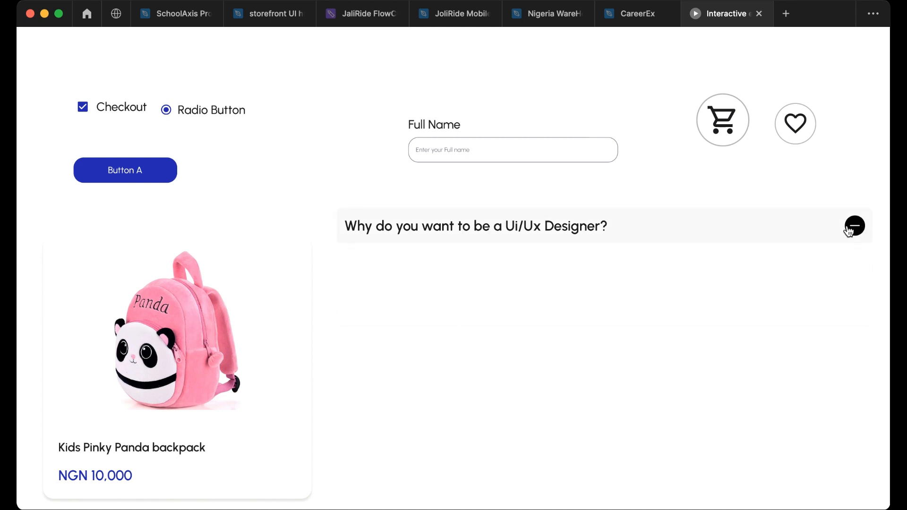
click(854, 226)
click(849, 230)
click(851, 230)
click(852, 232)
- Toggle the Accordion property of the instance in Testing of Elements on and off, and select the Testing of Elements frame
click(636, 13)
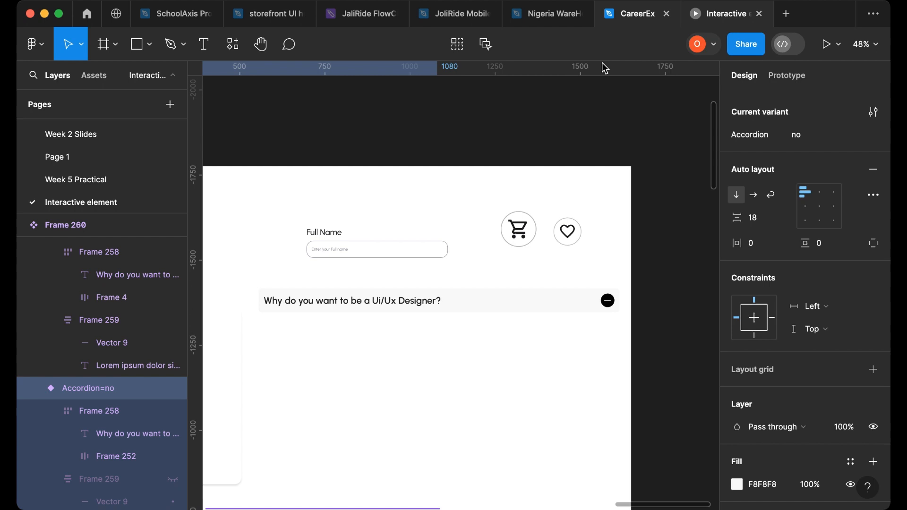
scroll(609, 296, down, 2)
click(598, 301)
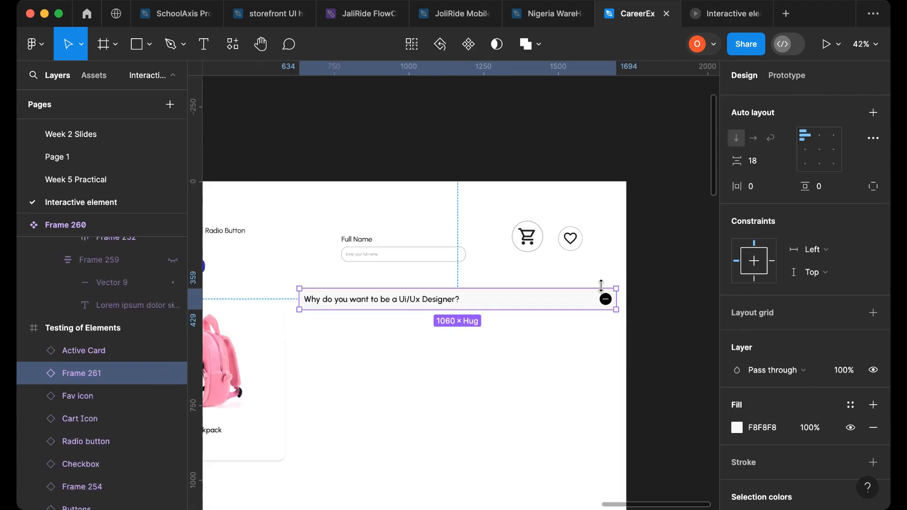
scroll(769, 318, up, 5)
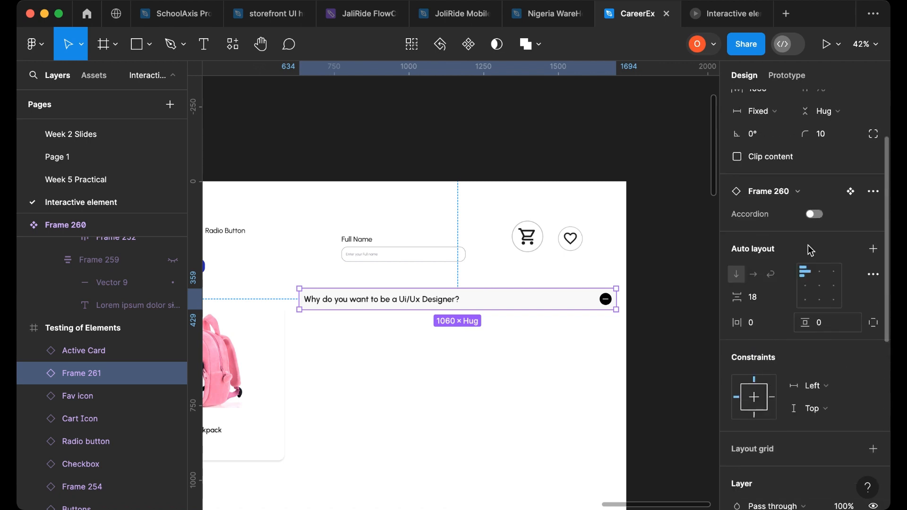
click(815, 216)
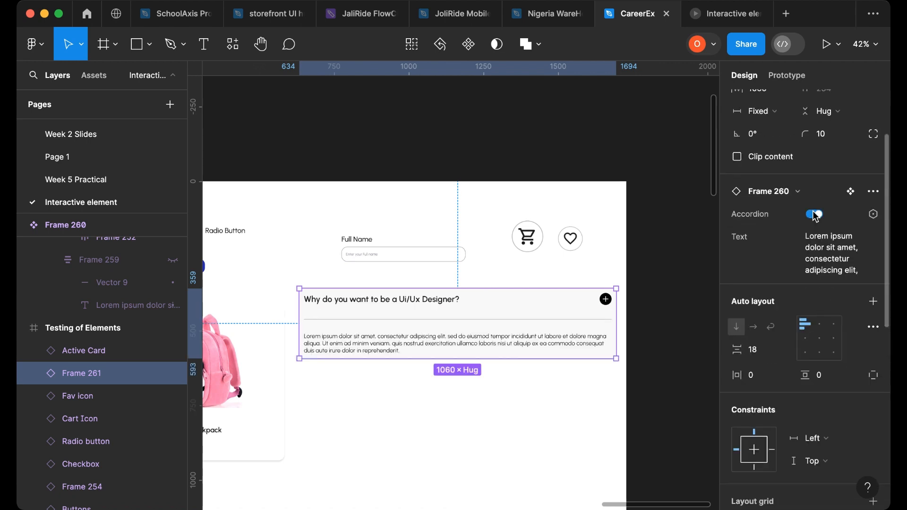
click(815, 215)
click(815, 215)
click(815, 215)
click(815, 215)
click(815, 215)
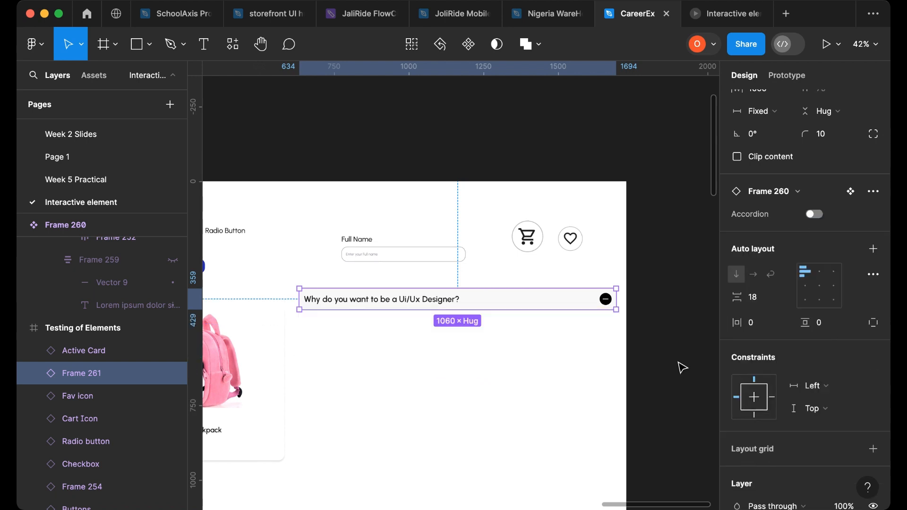
scroll(673, 361, down, 3)
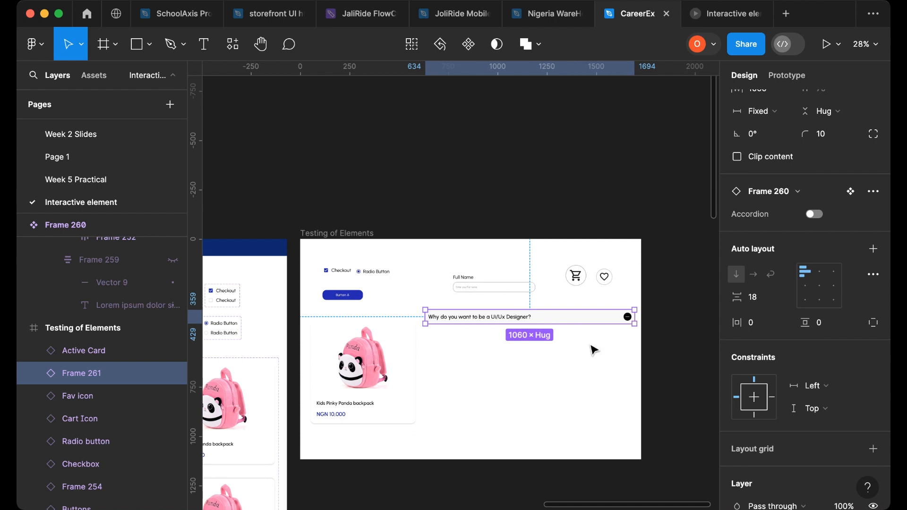
click(351, 238)
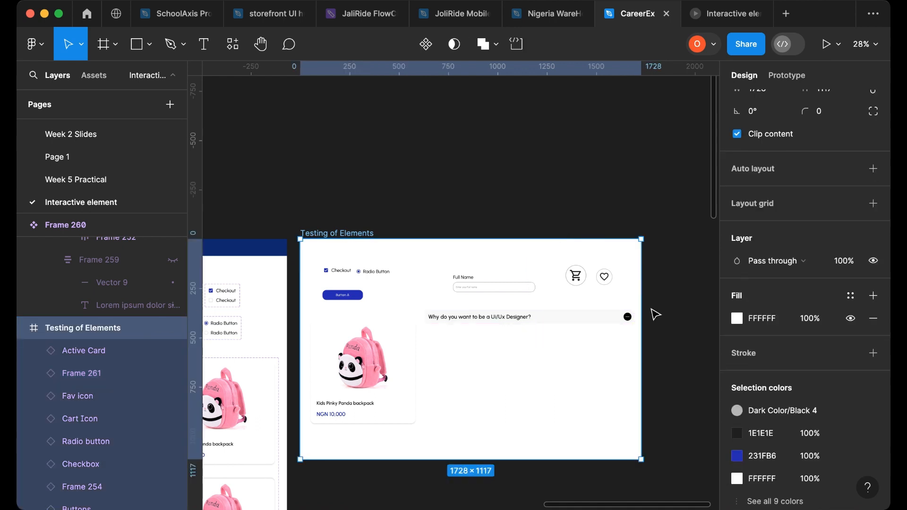